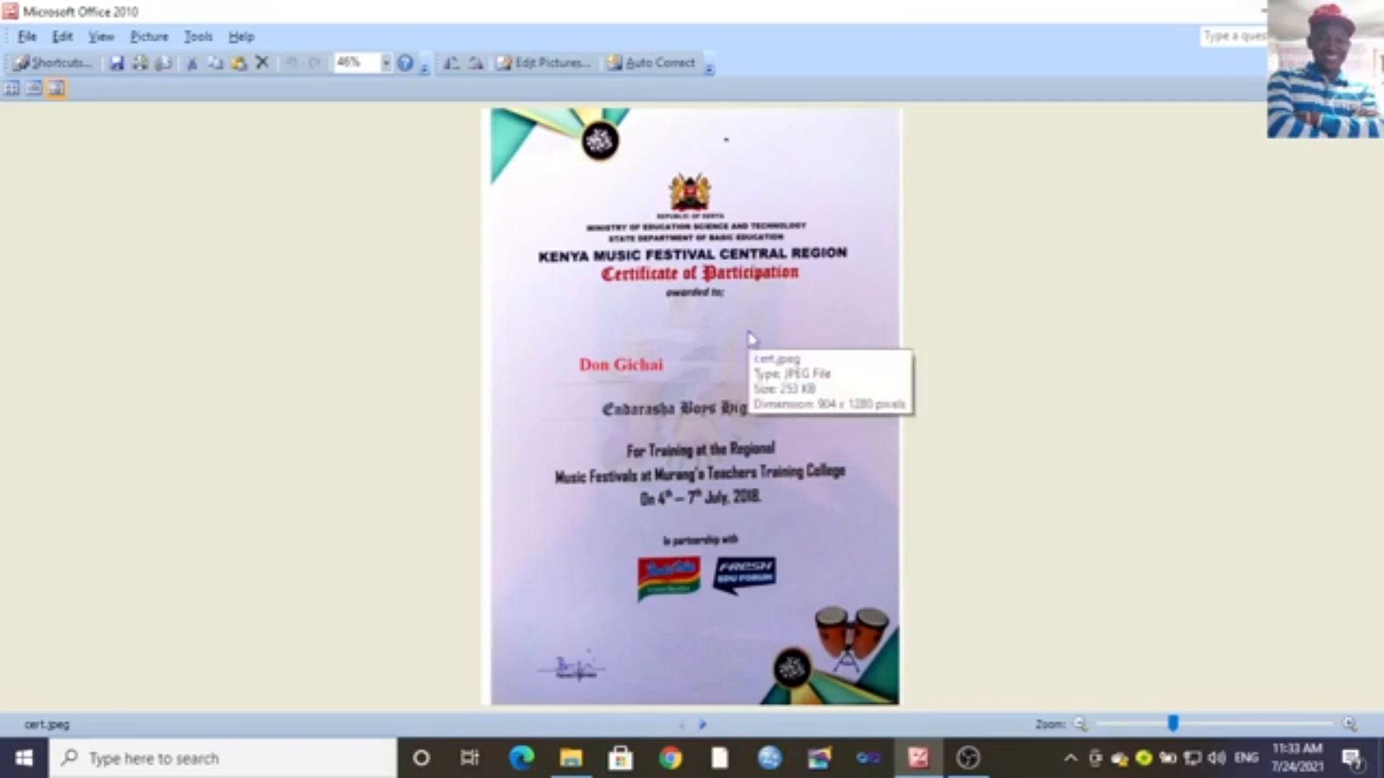
Examine the recipient, number and school lines of the cert.jpeg certificate up close, and return to the full-page view.
click(1198, 727)
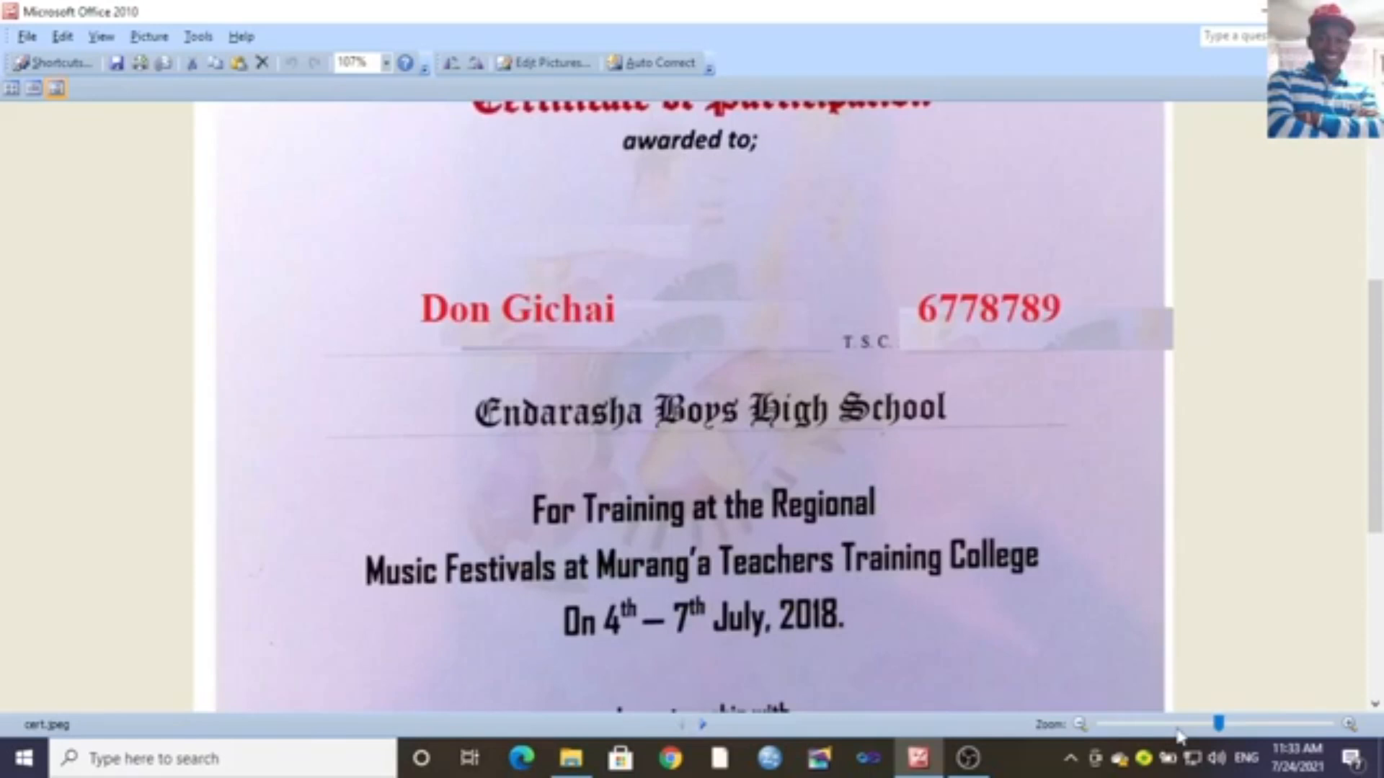
click(1178, 728)
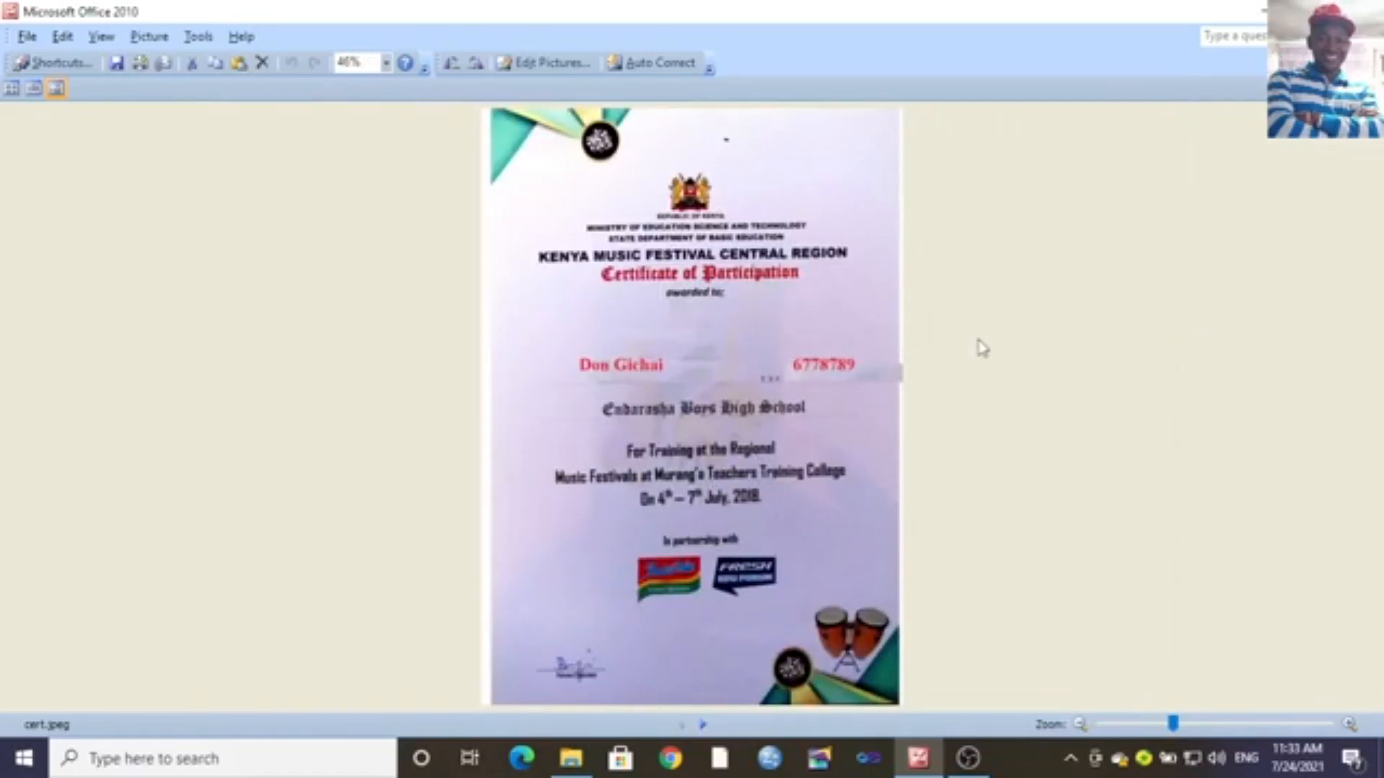
Switch to Adobe PageMaker, create a tall, single-sided A4 publication and move the Control palette off the page.
click(823, 761)
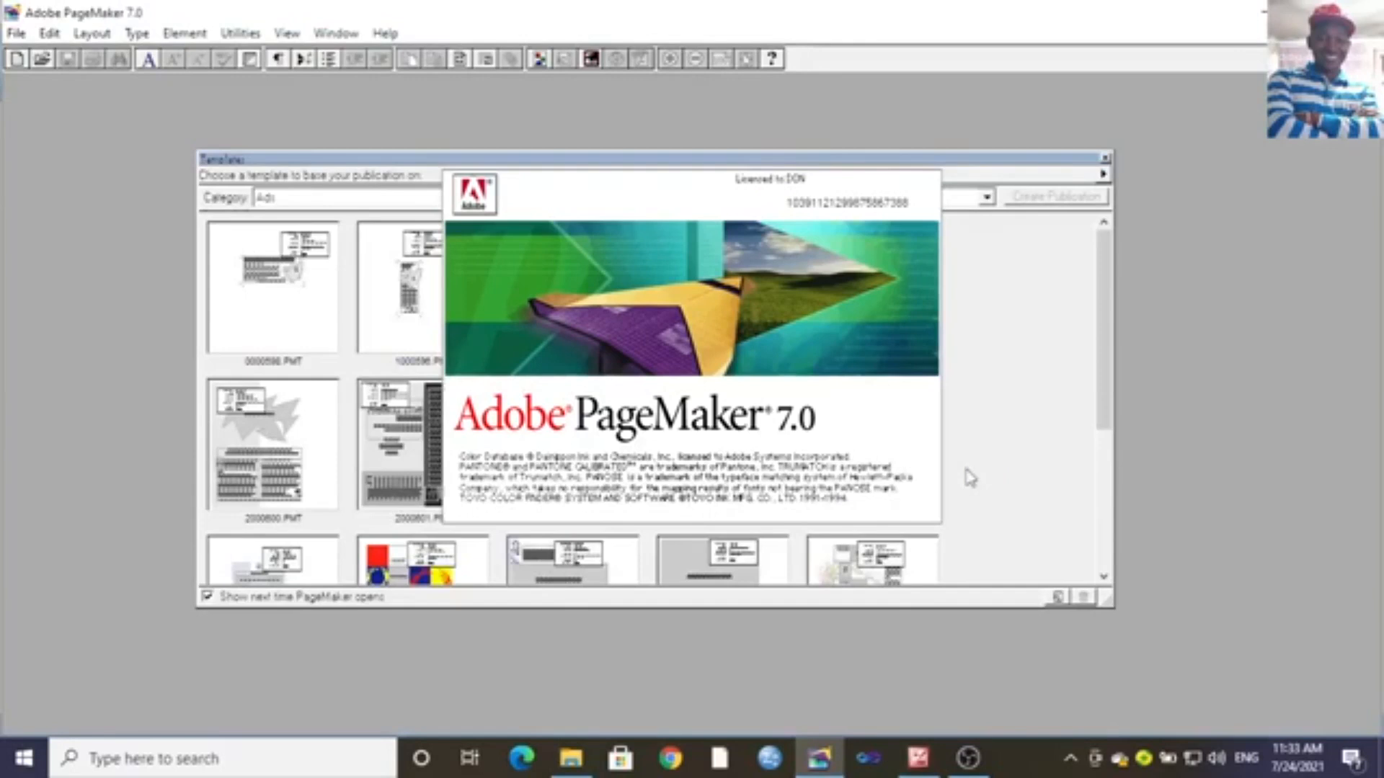
click(1104, 157)
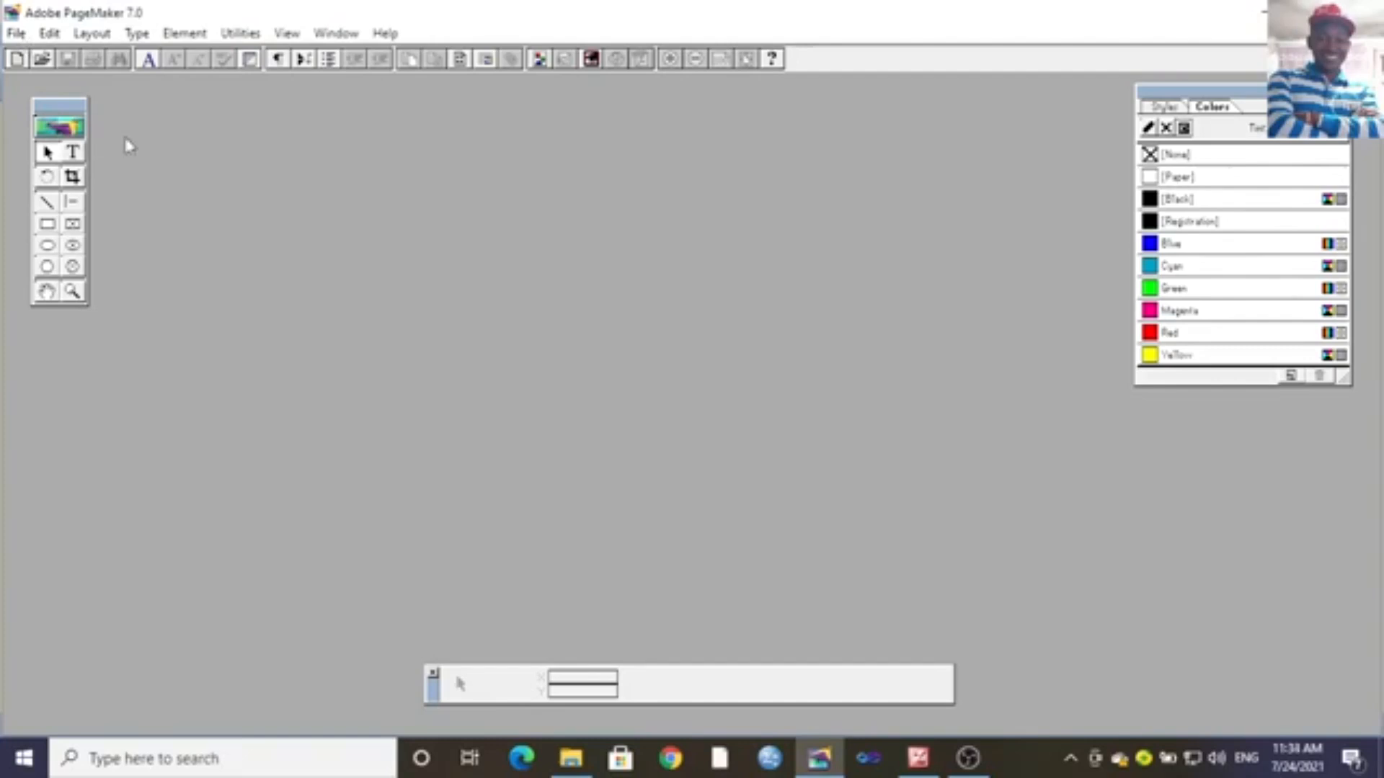
key(ctrl+n)
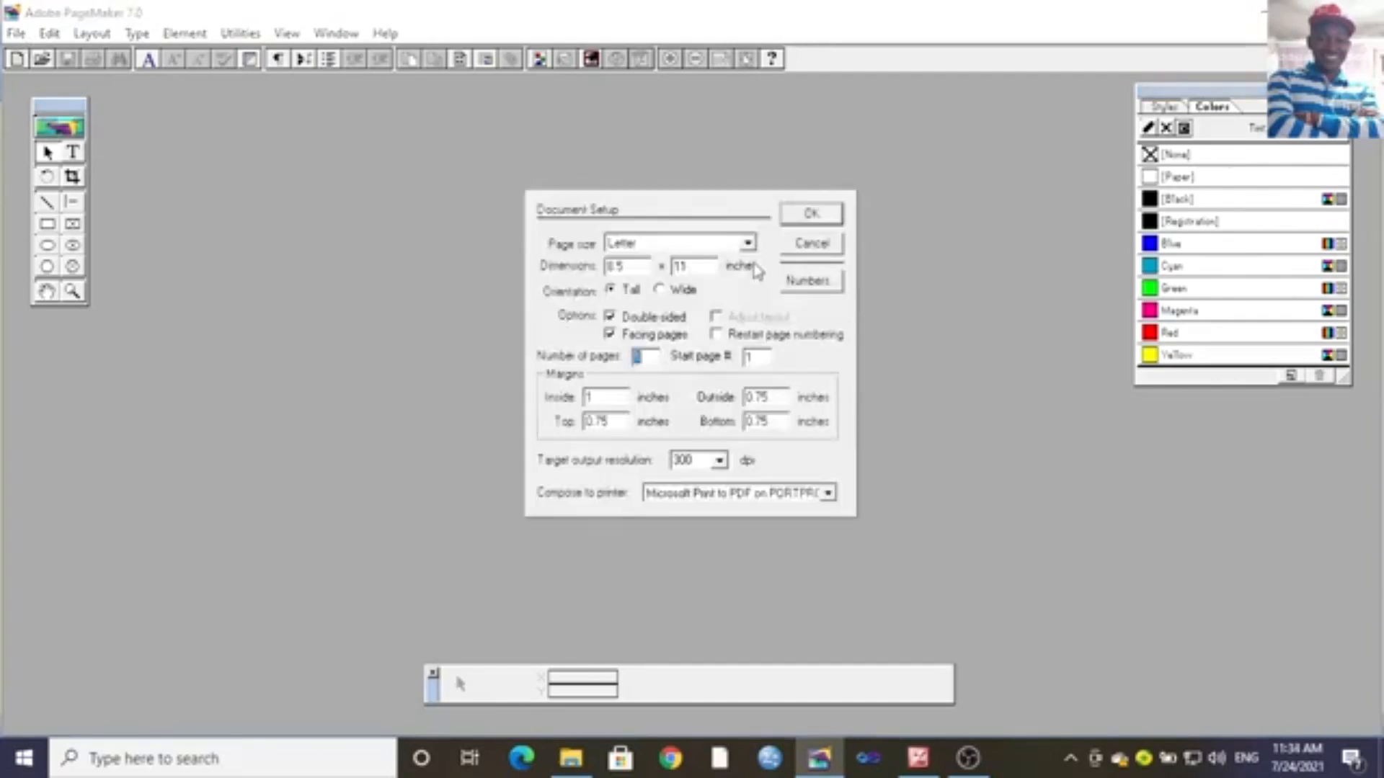
click(686, 299)
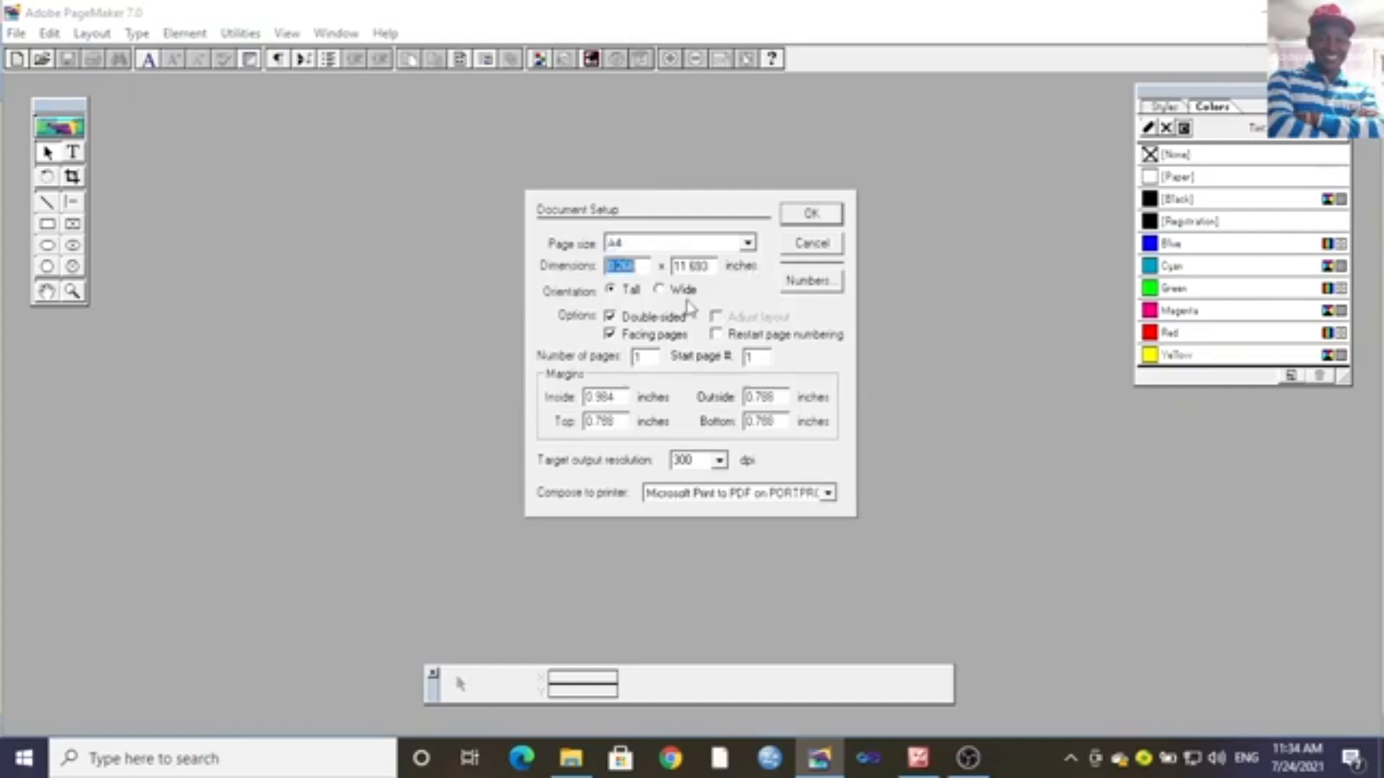
click(648, 318)
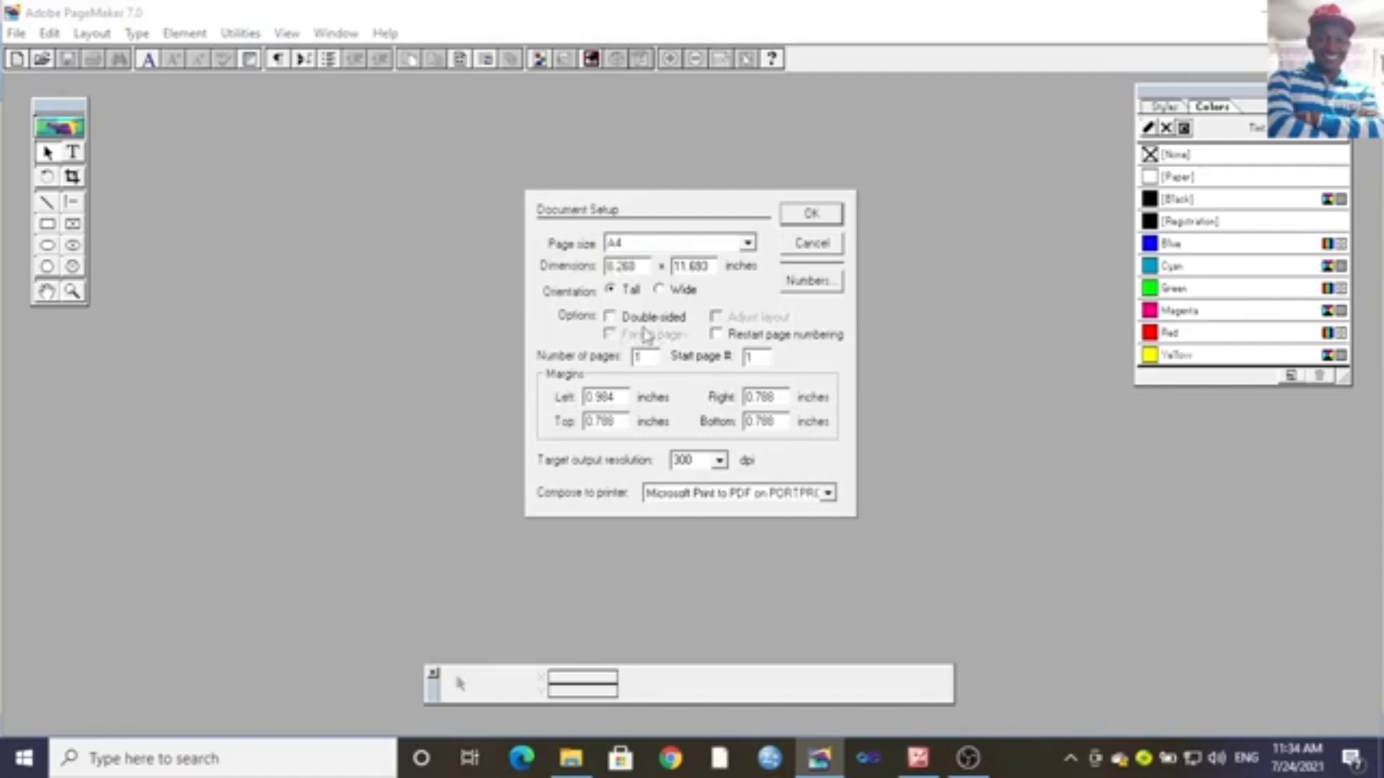
key(Return)
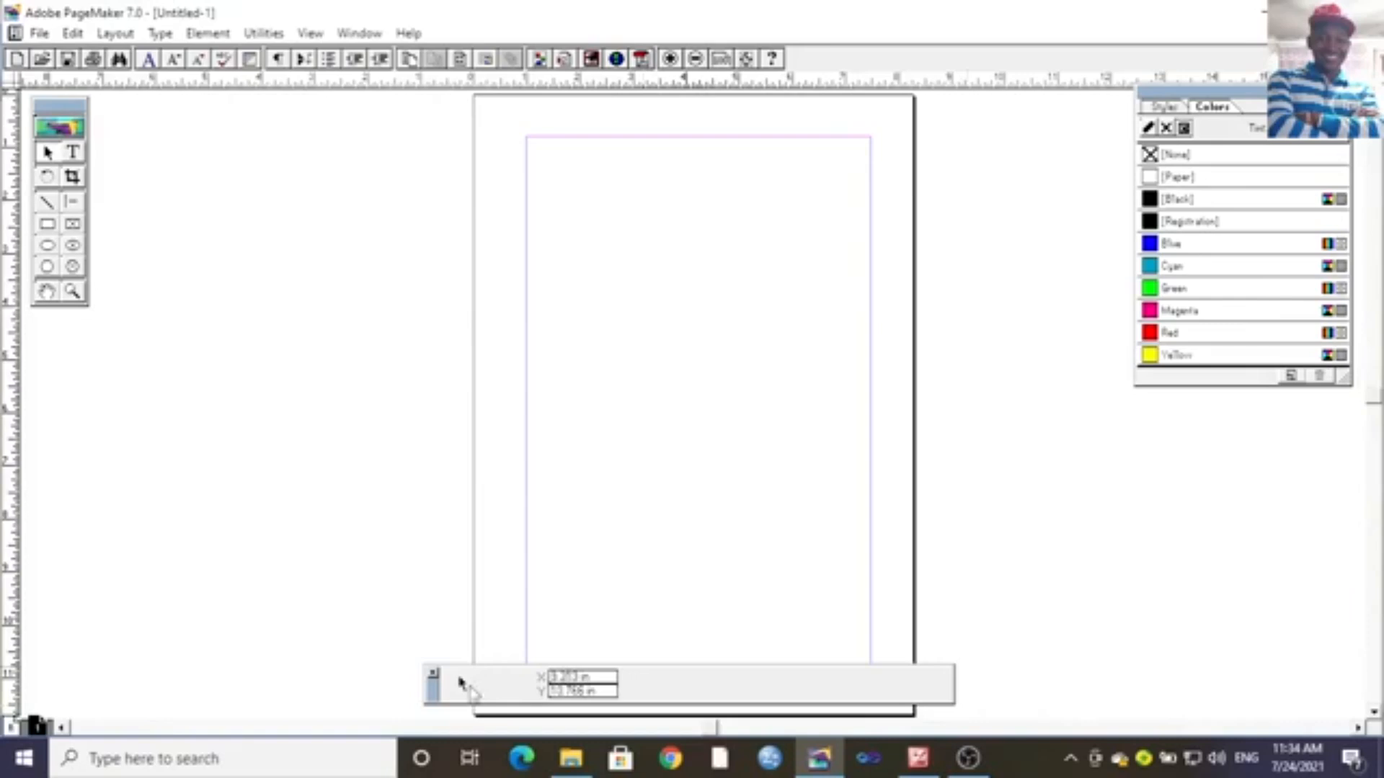
drag(434, 698, 1000, 568)
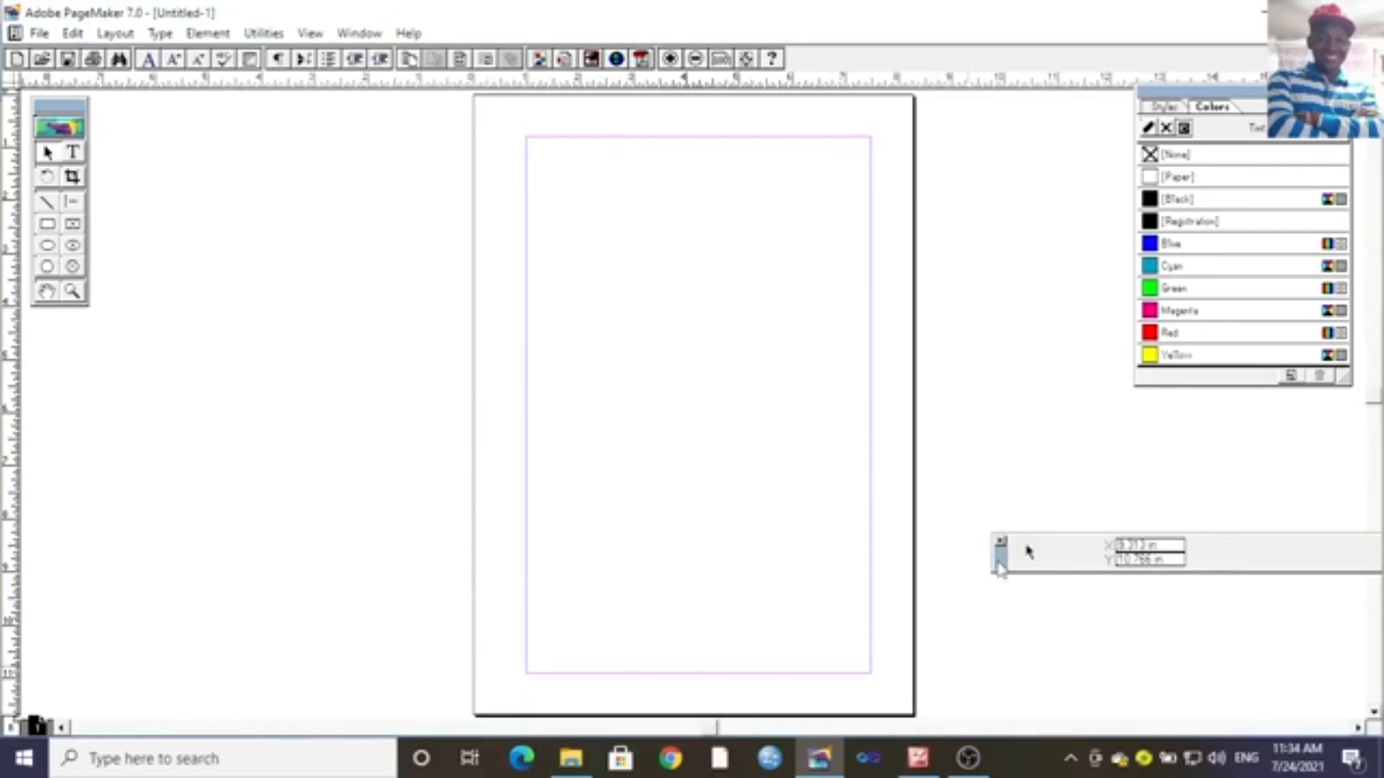
Review the ACHOM folder's pictures and the sample certificate, and insert a new Microsoft Word Document object into the PageMaker publication.
key(alt+Tab)
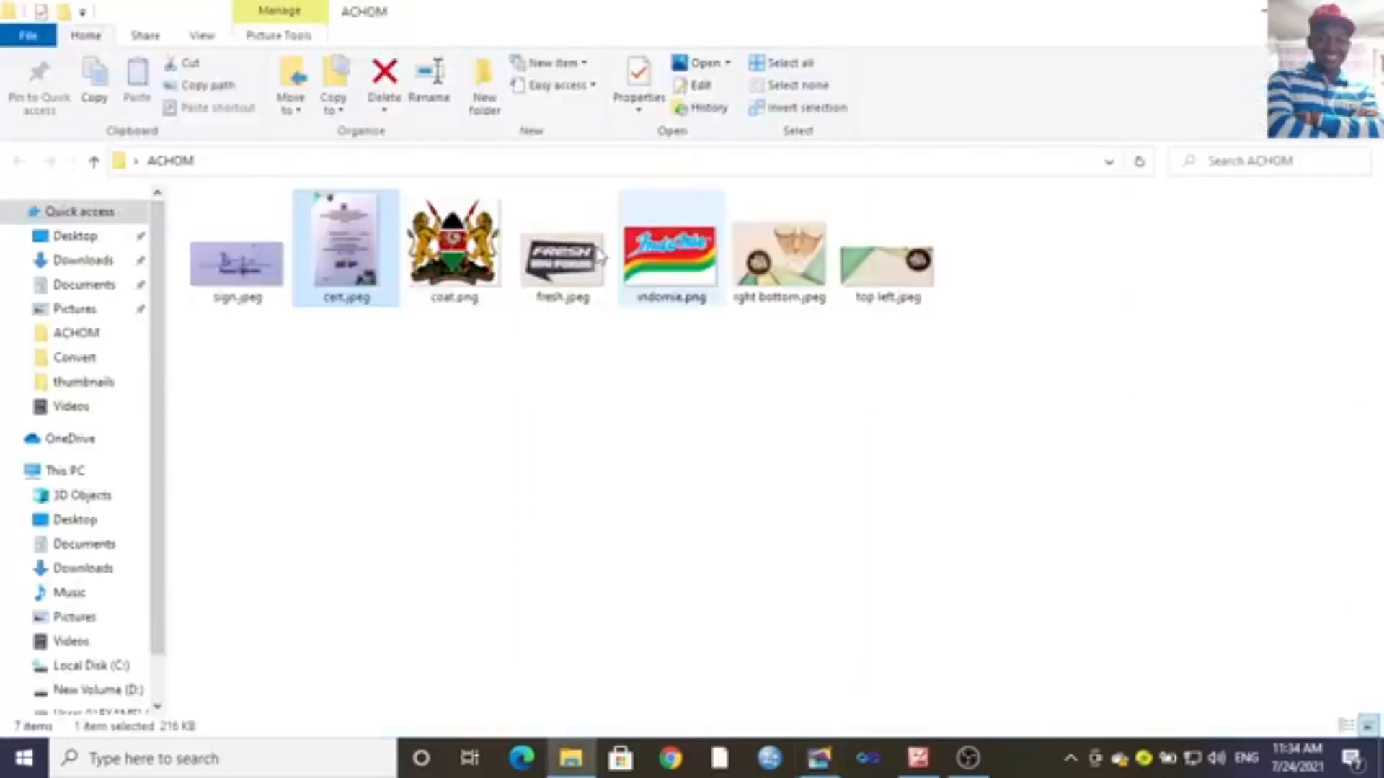
click(236, 286)
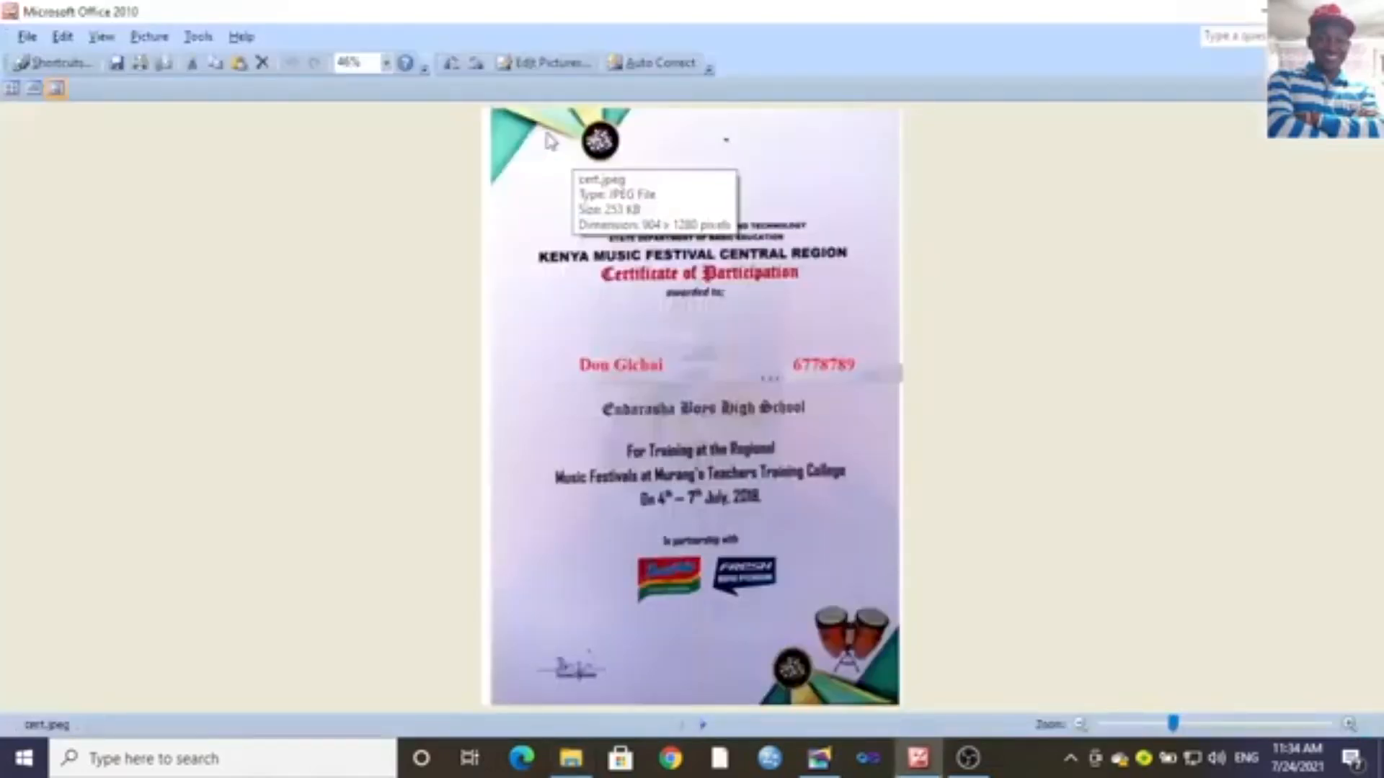
click(817, 760)
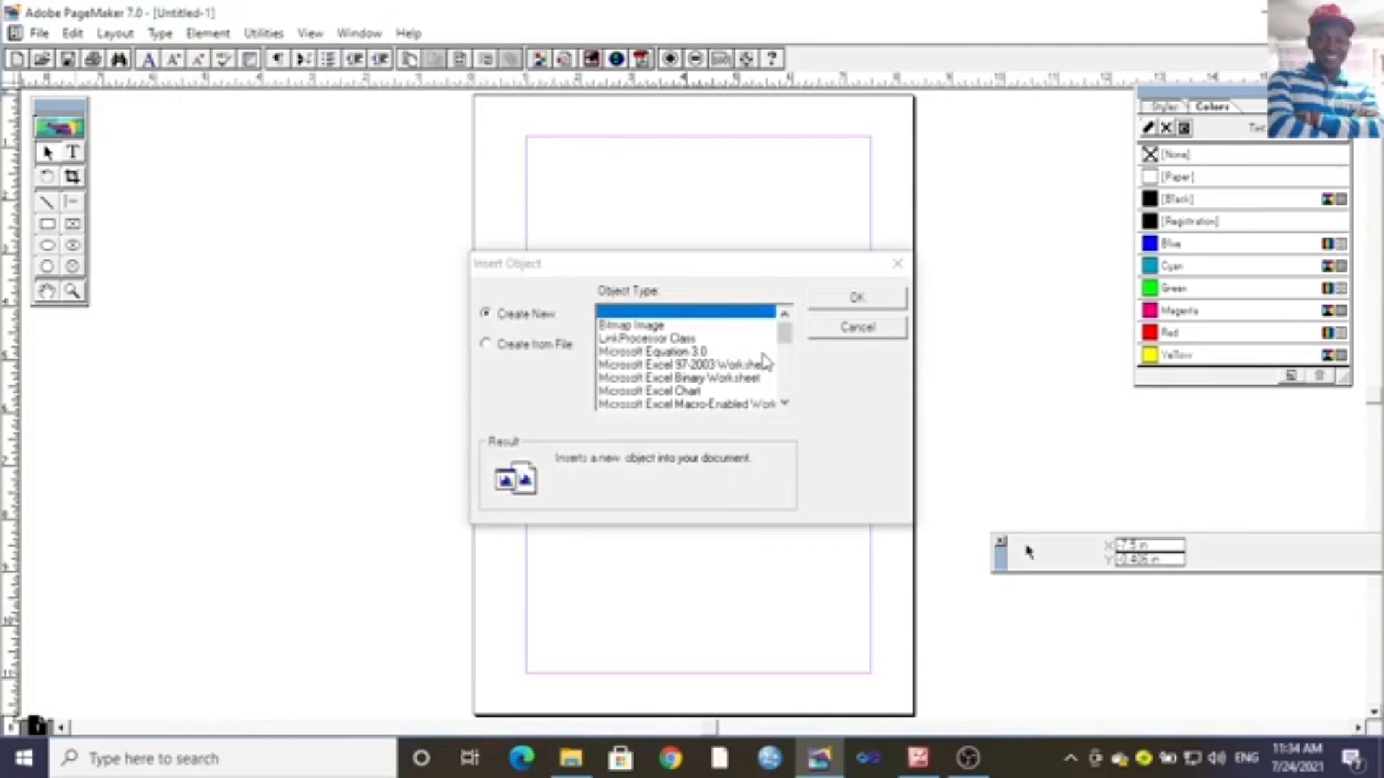
scroll(765, 360, down, 3)
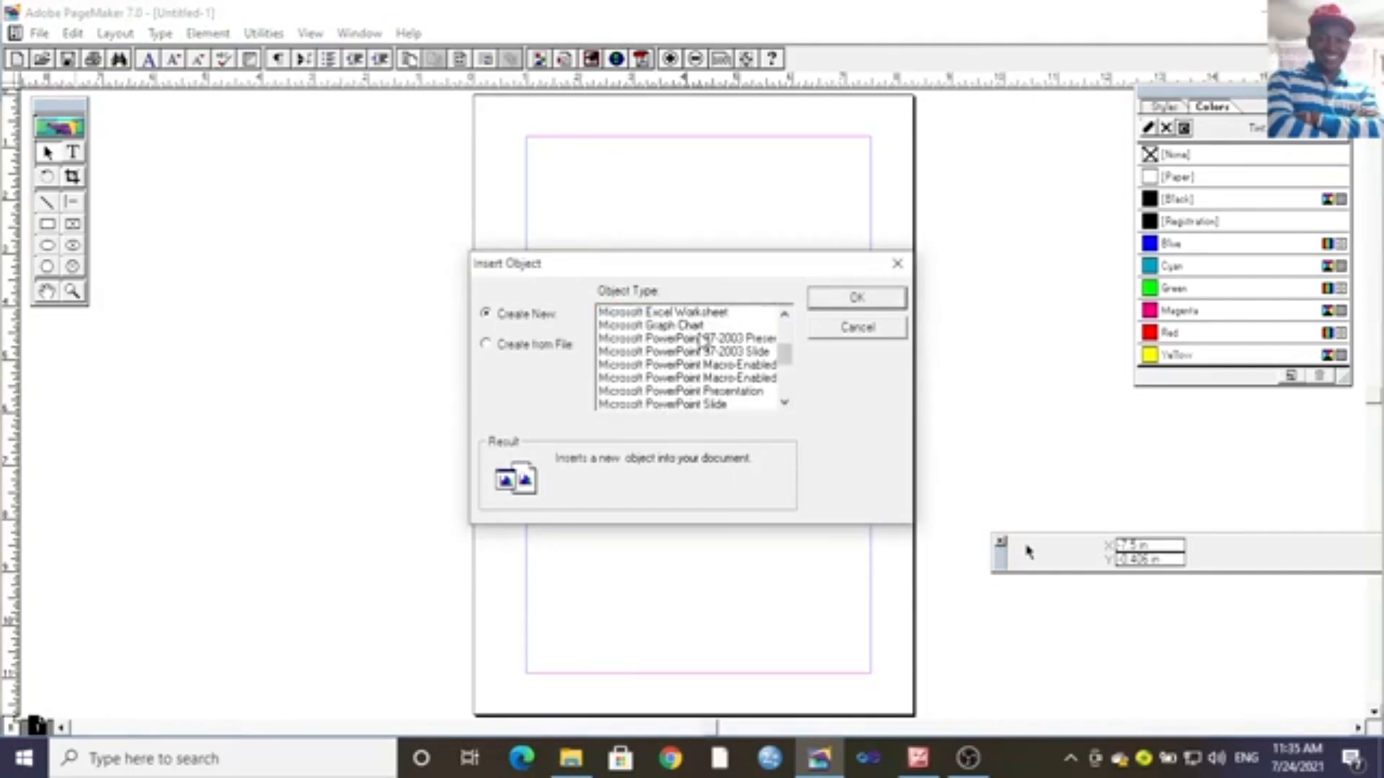
scroll(699, 342, down, 1)
click(684, 378)
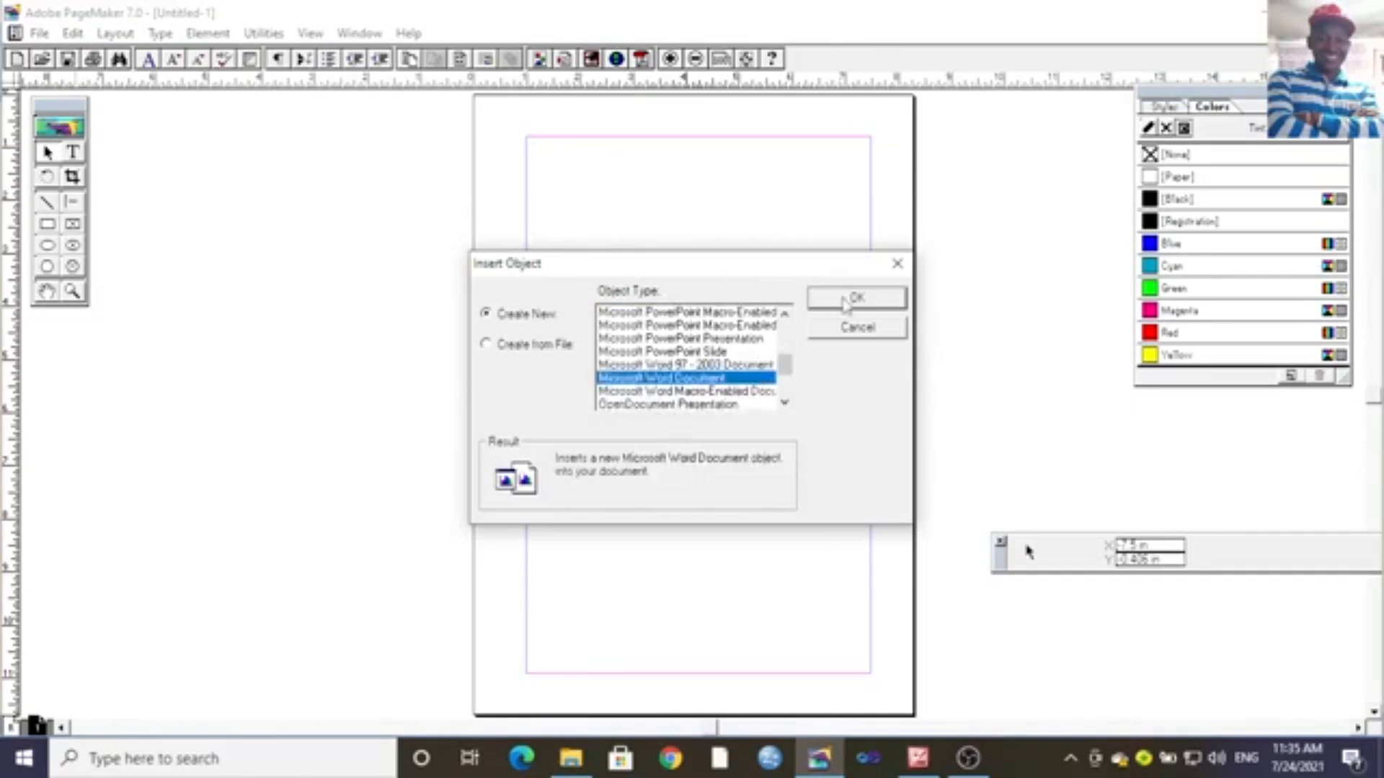
click(846, 303)
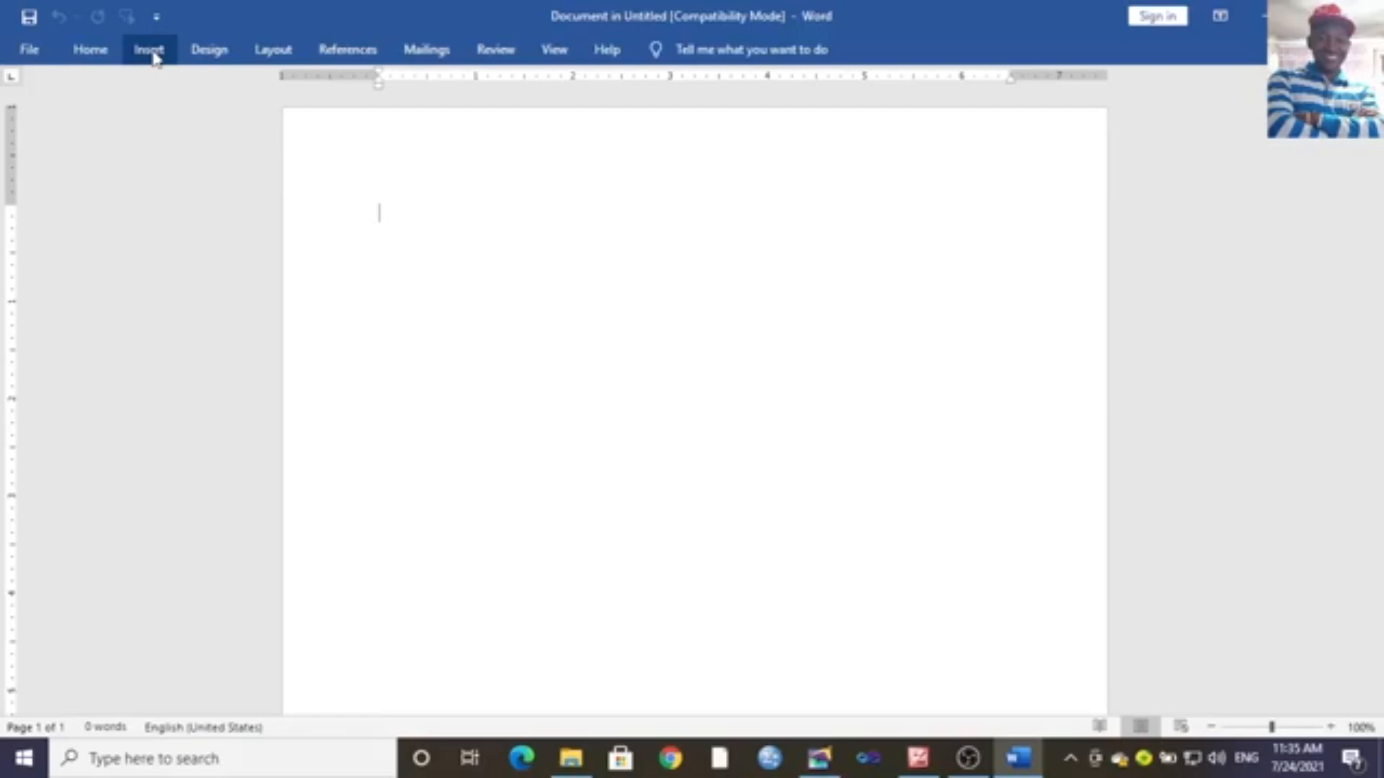
Add the coat, indomie, fresh, rght bottom, sign and top left pictures to the Word object and position it left of the PageMaker page.
click(149, 50)
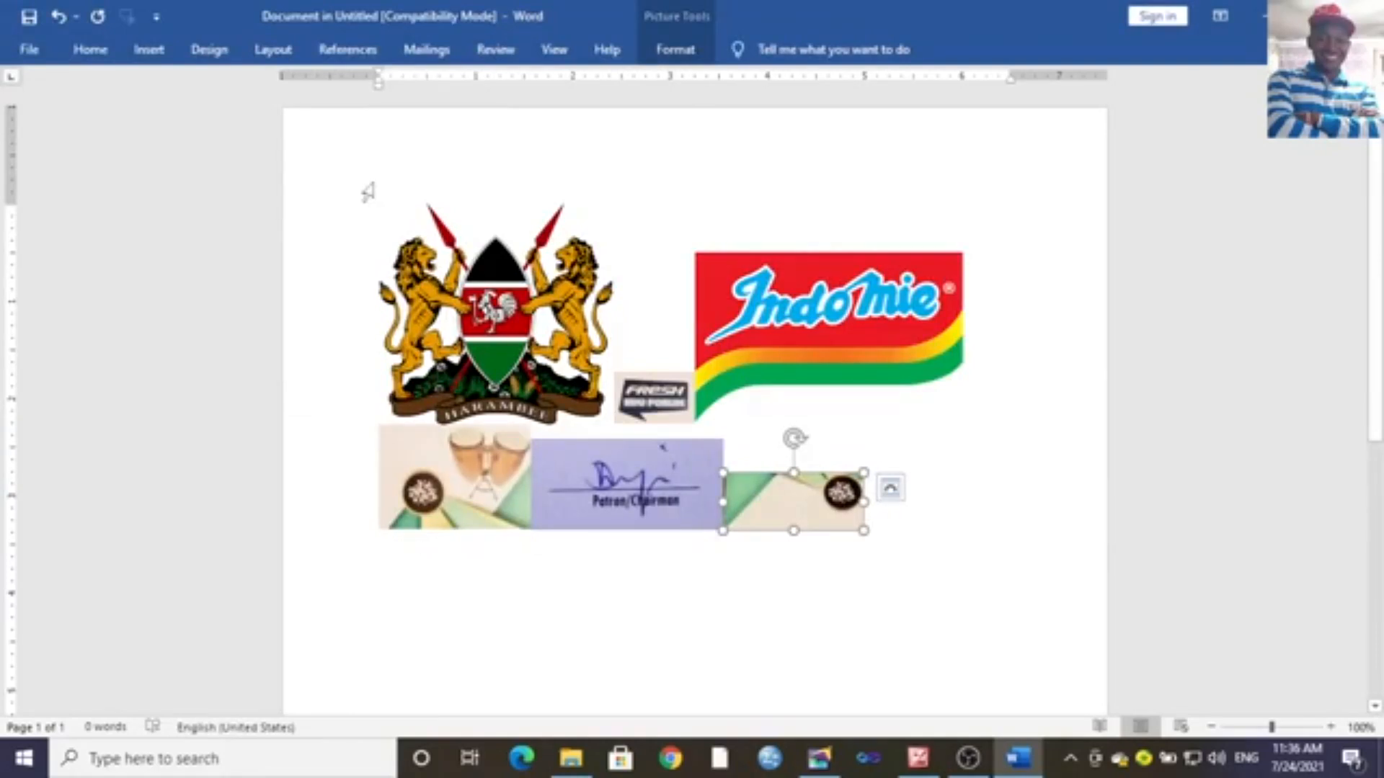
click(654, 397)
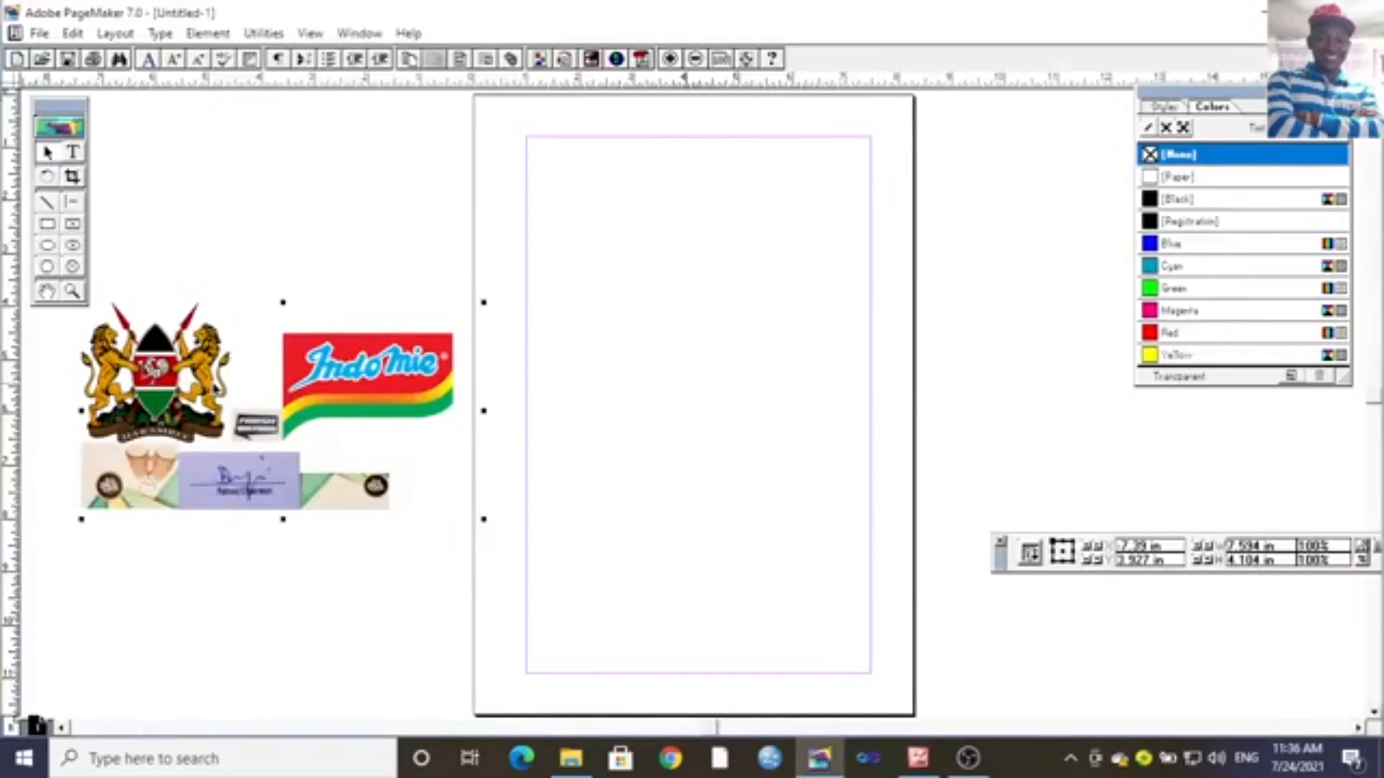
drag(215, 389, 192, 410)
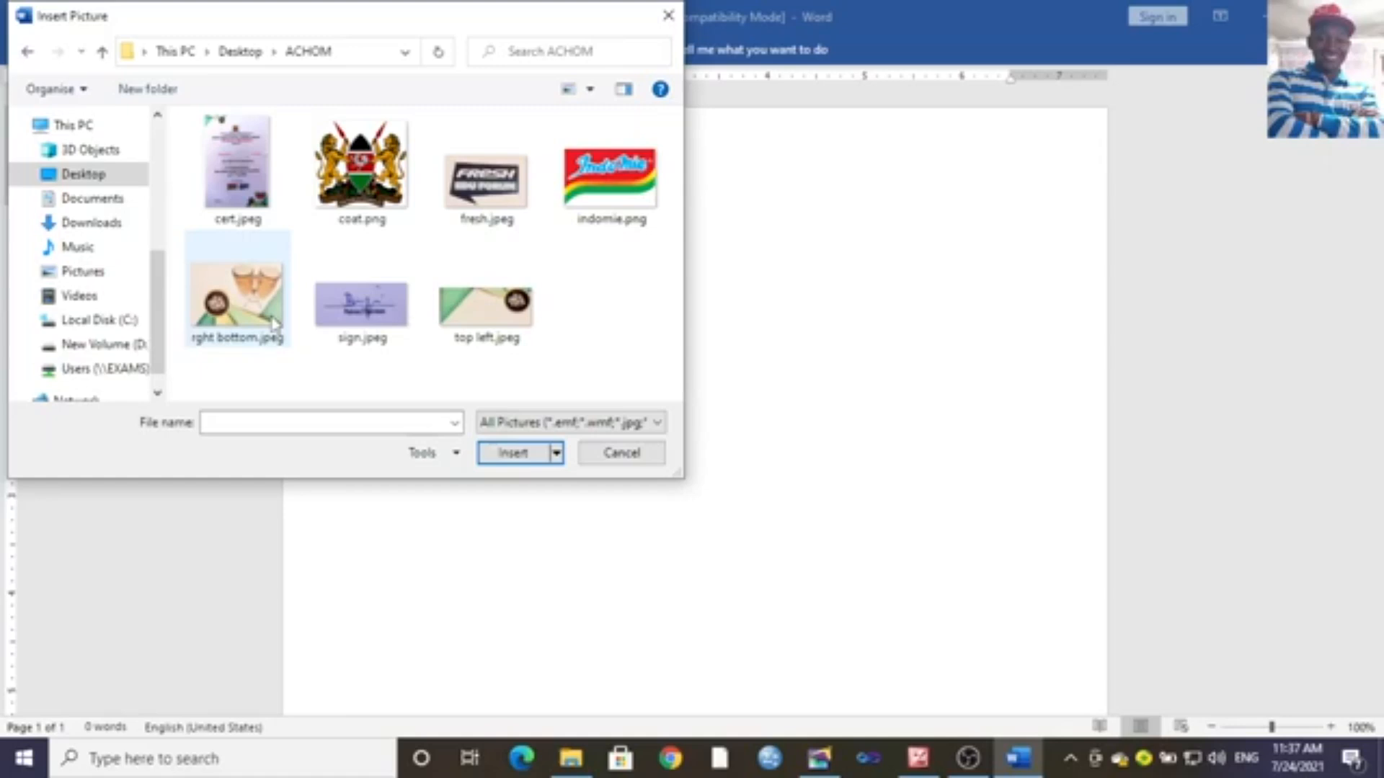
Insert fresh.jpeg, rght bottom.jpeg, sign.jpeg and top left.jpeg together into a second embedded Word document.
drag(273, 322, 617, 199)
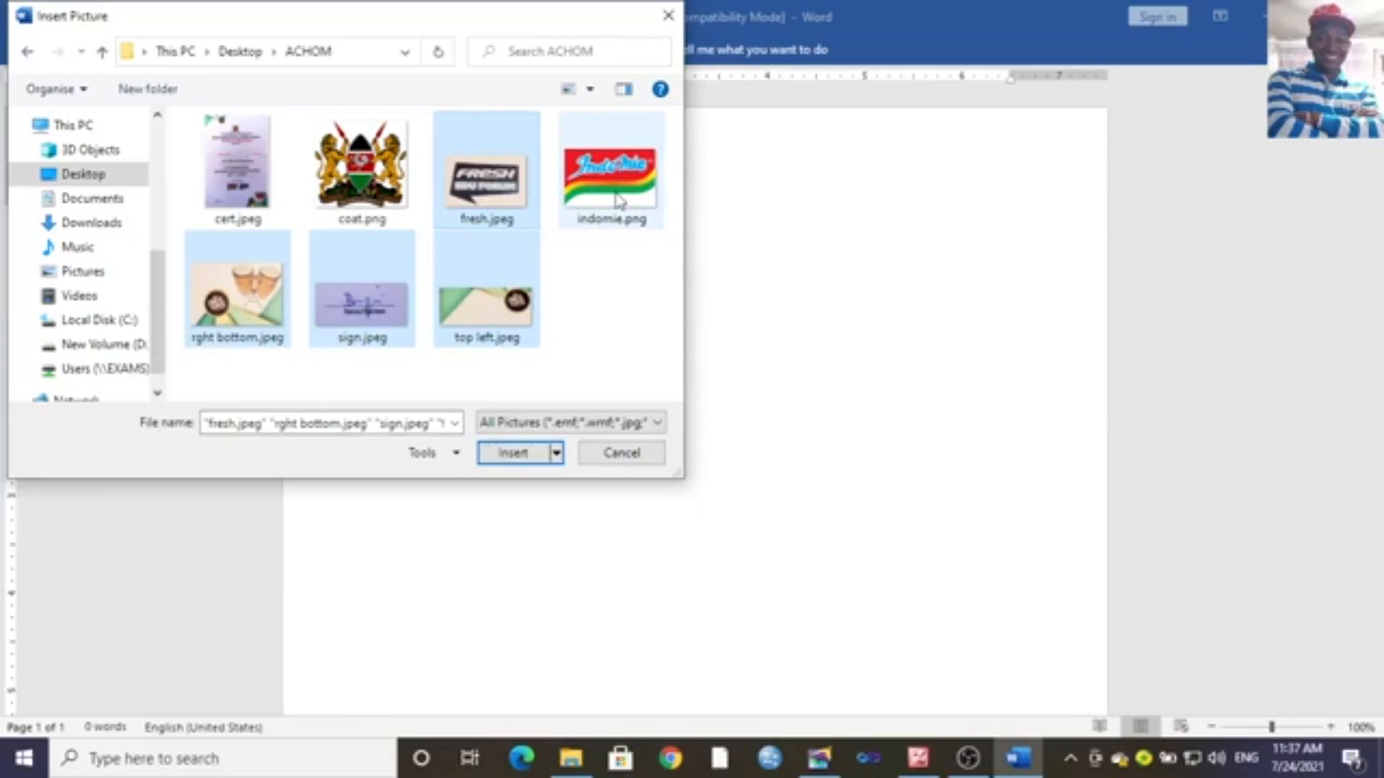
key(Return)
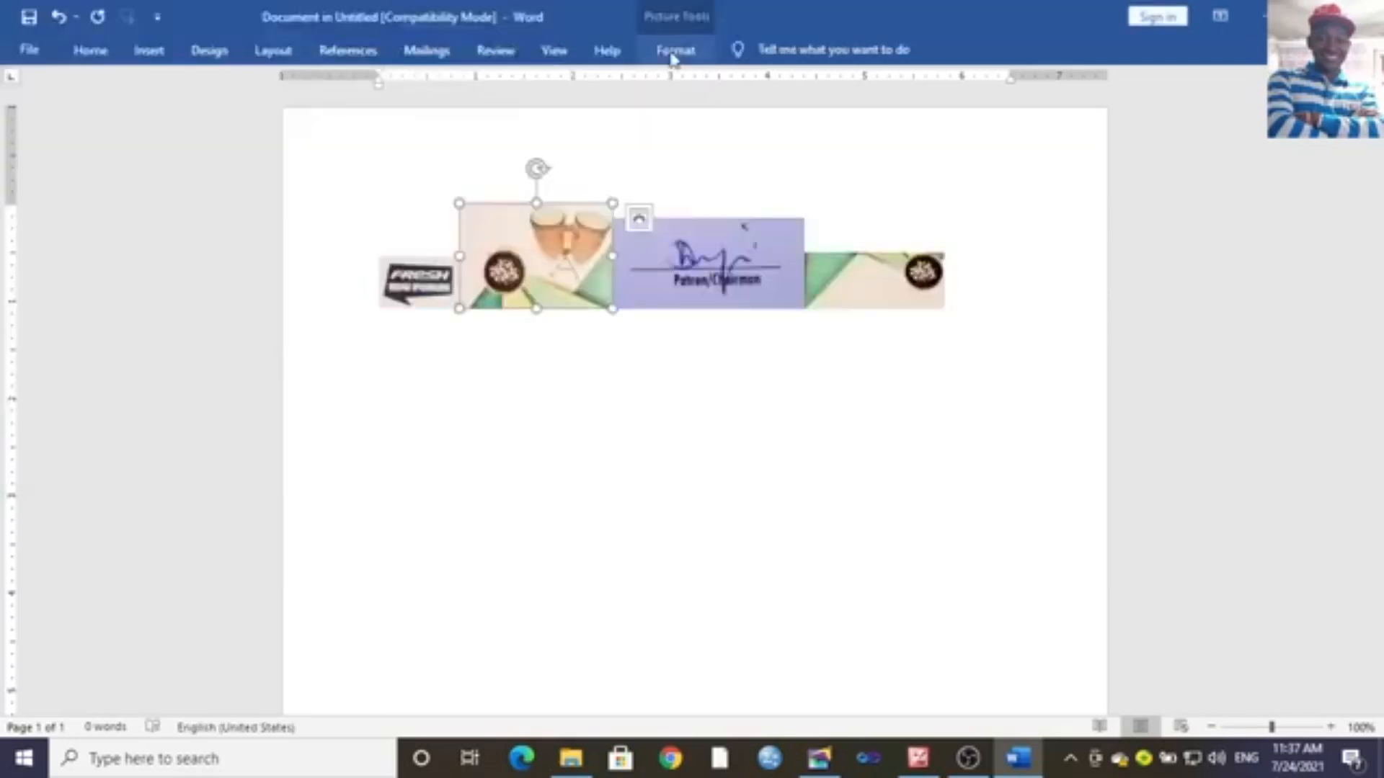
Make the drums, signature and corner pictures float, spread them apart, and move the finished object to the right of the PageMaker page.
click(672, 52)
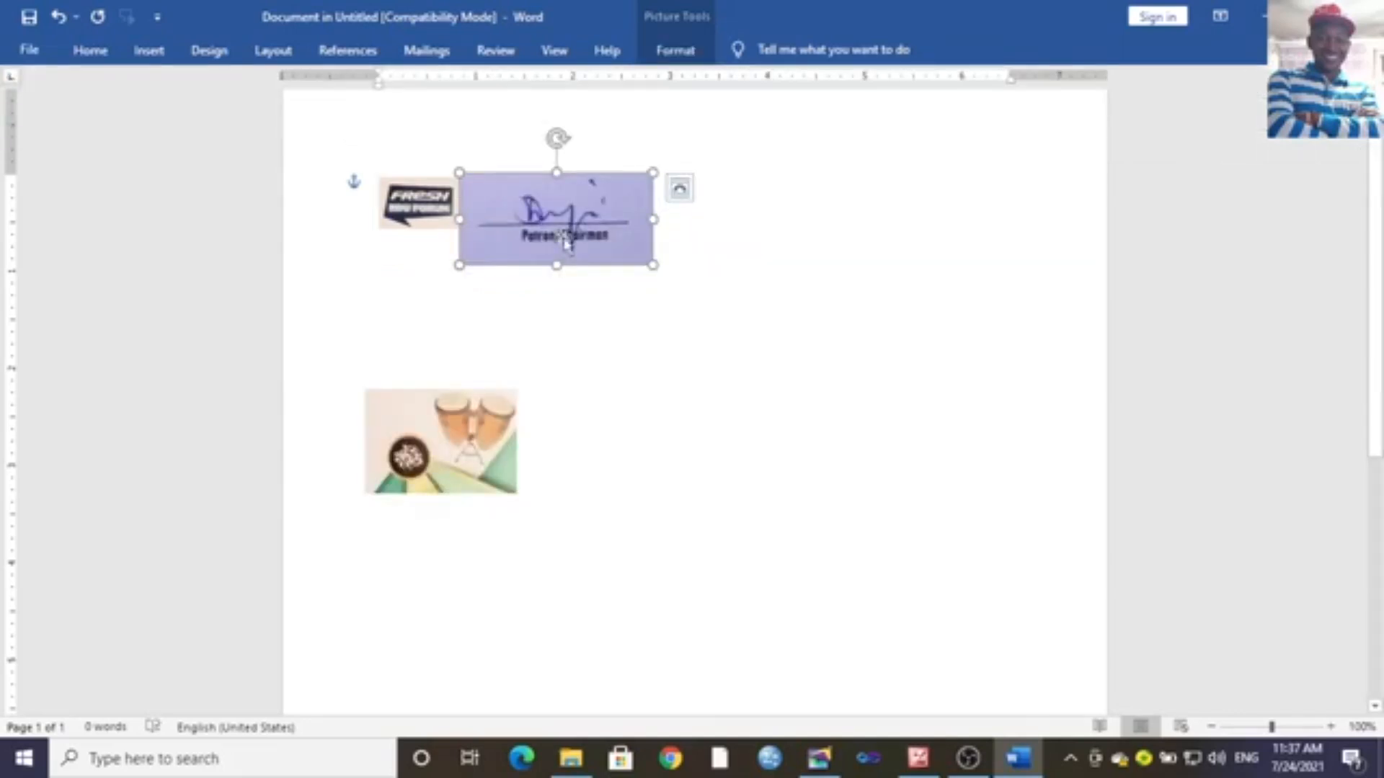
key(ctrl+y)
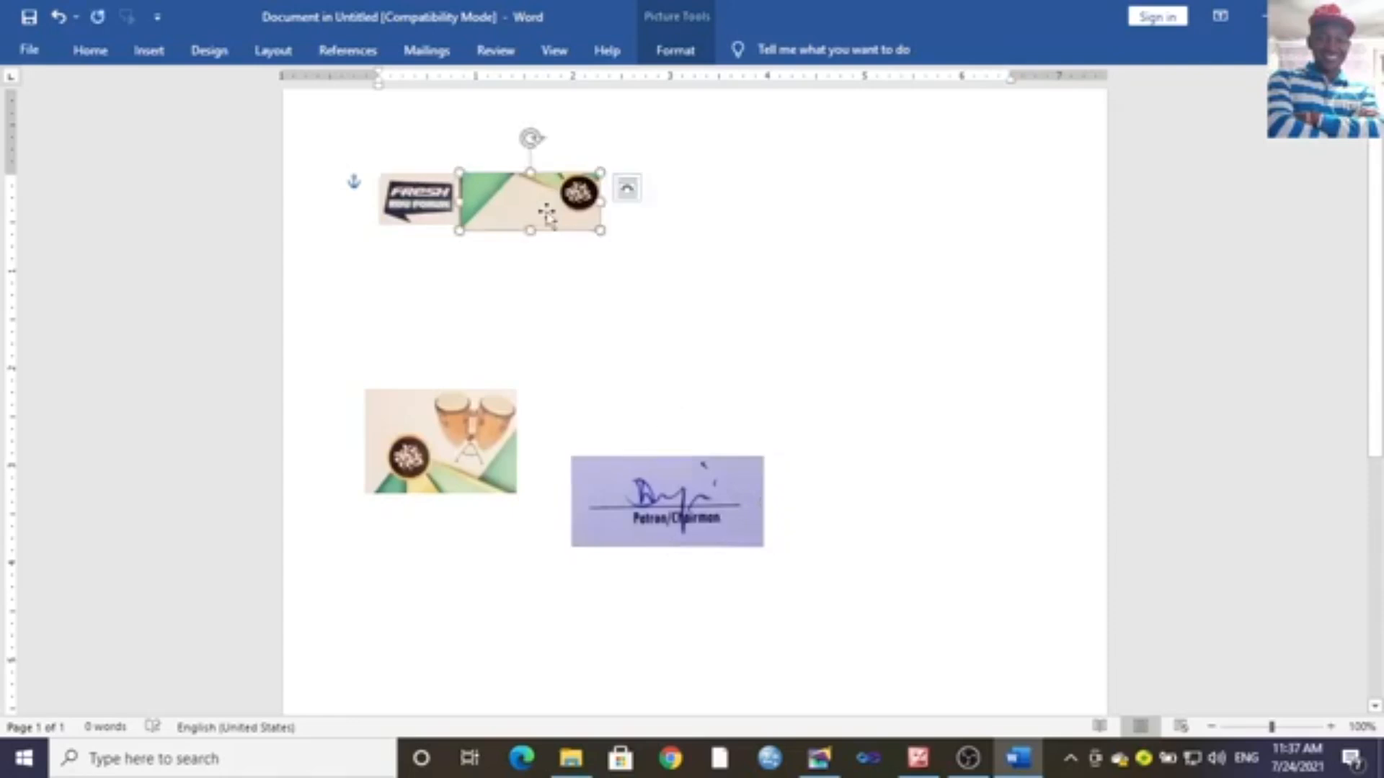
drag(546, 211, 711, 348)
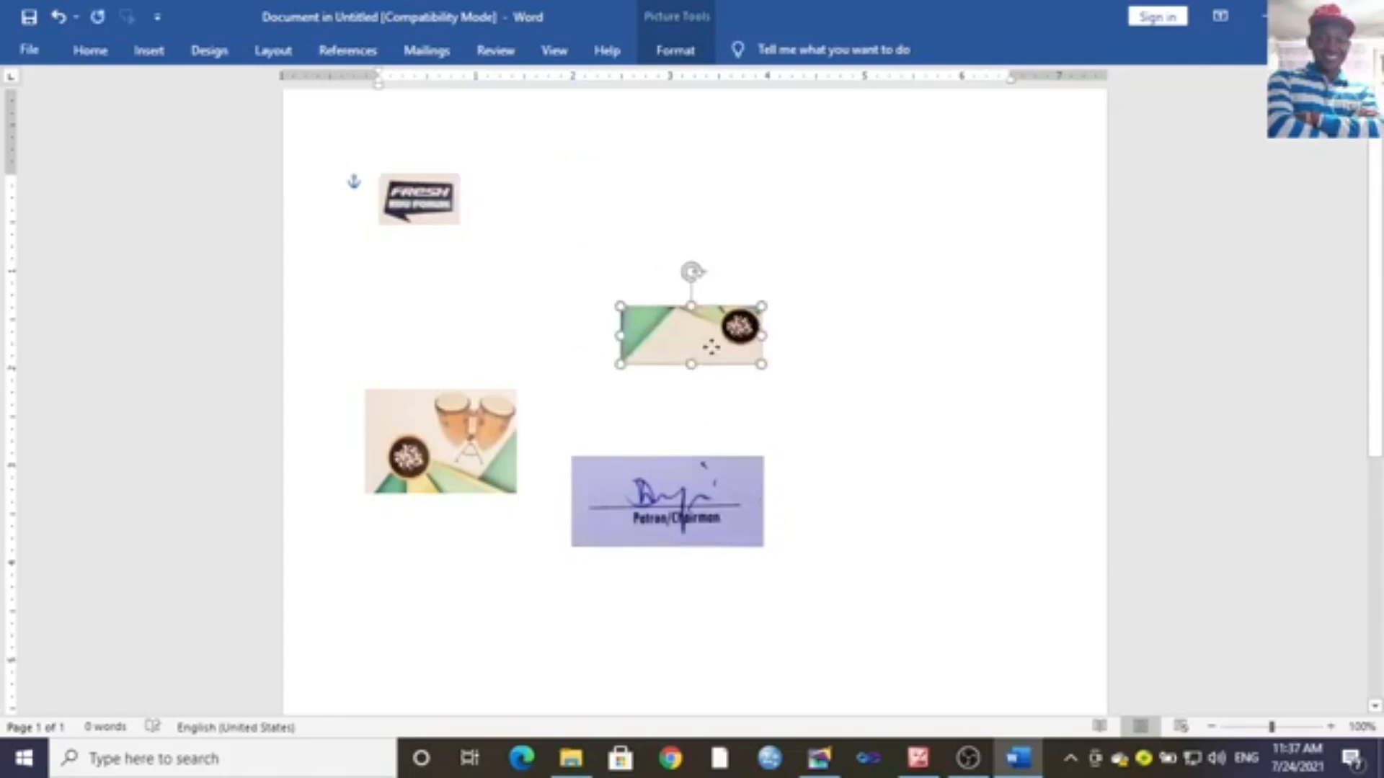
click(419, 205)
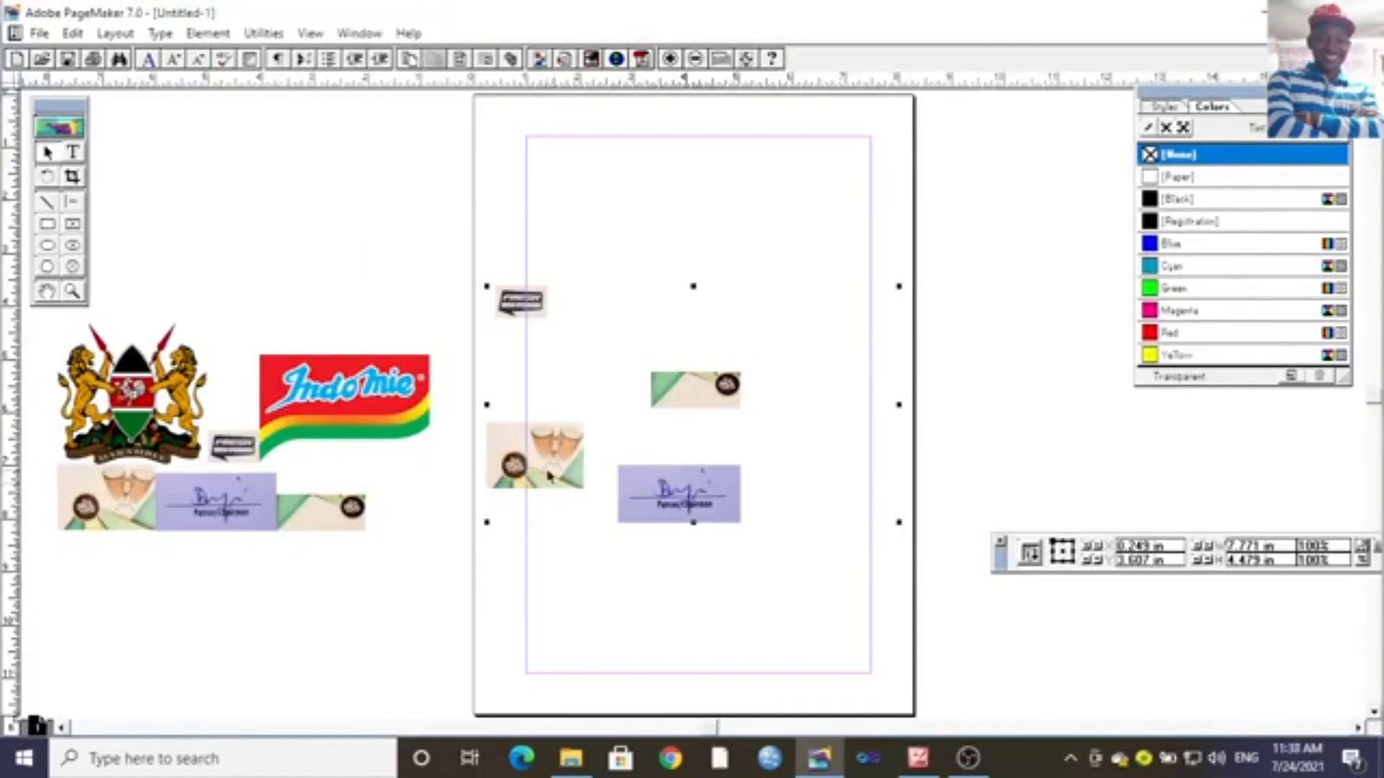
drag(549, 476, 1133, 398)
Copy the six-picture object left of the page and place a duplicate directly beneath it.
click(346, 417)
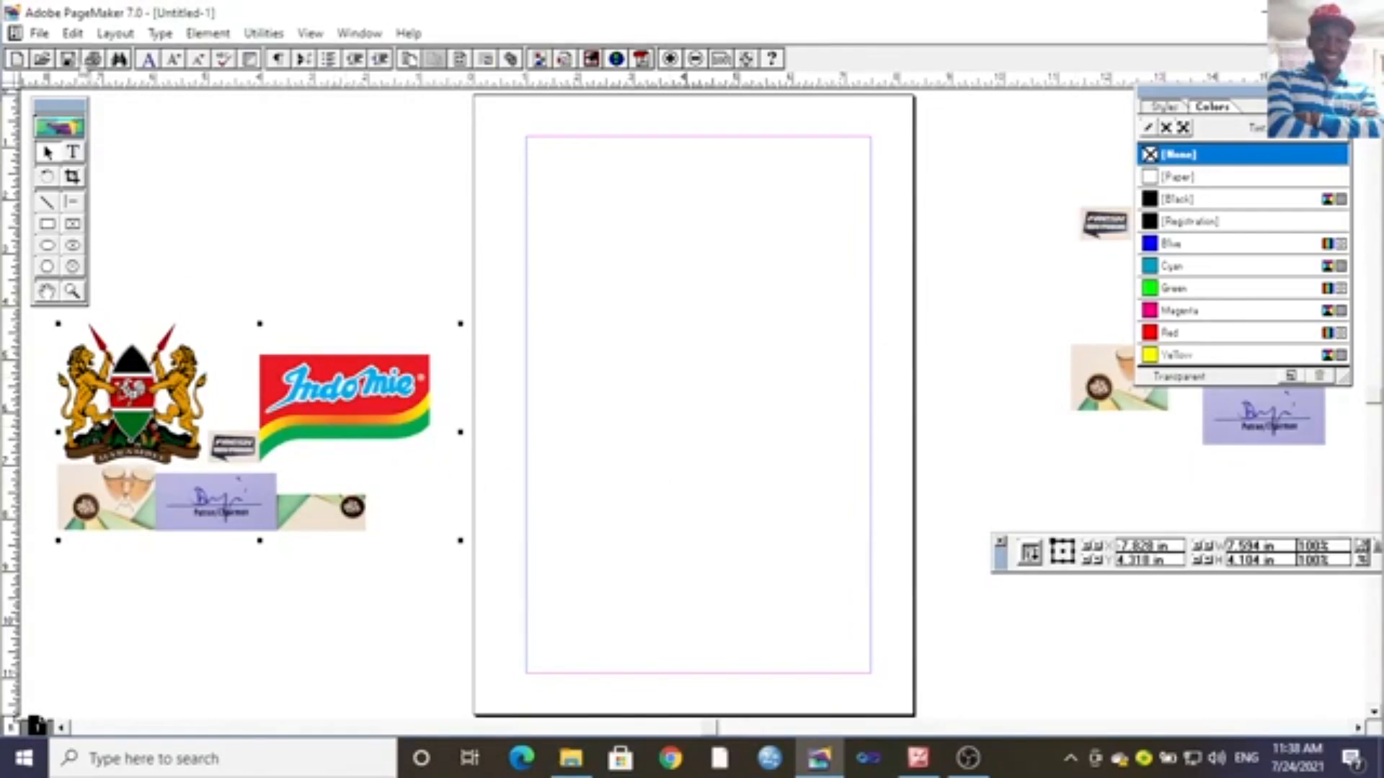
click(72, 33)
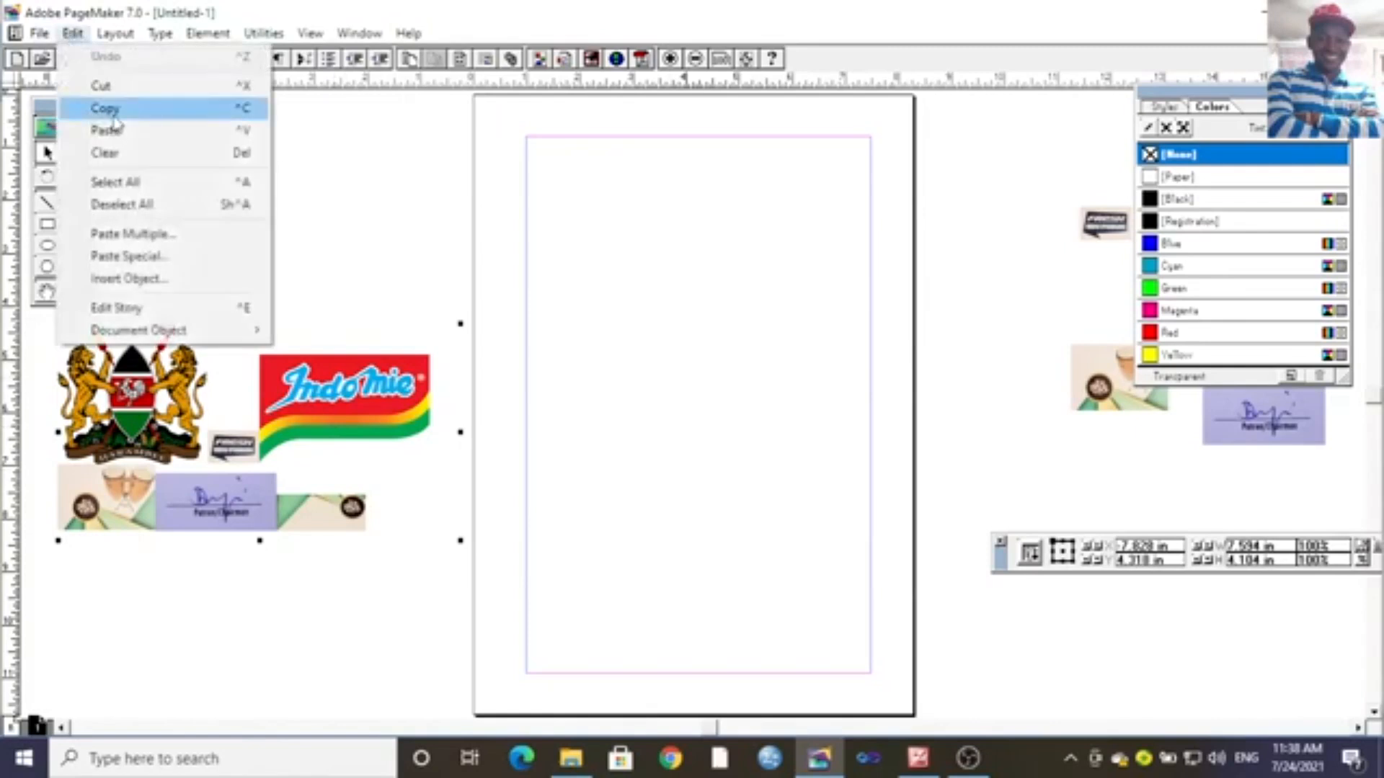
click(101, 109)
click(72, 33)
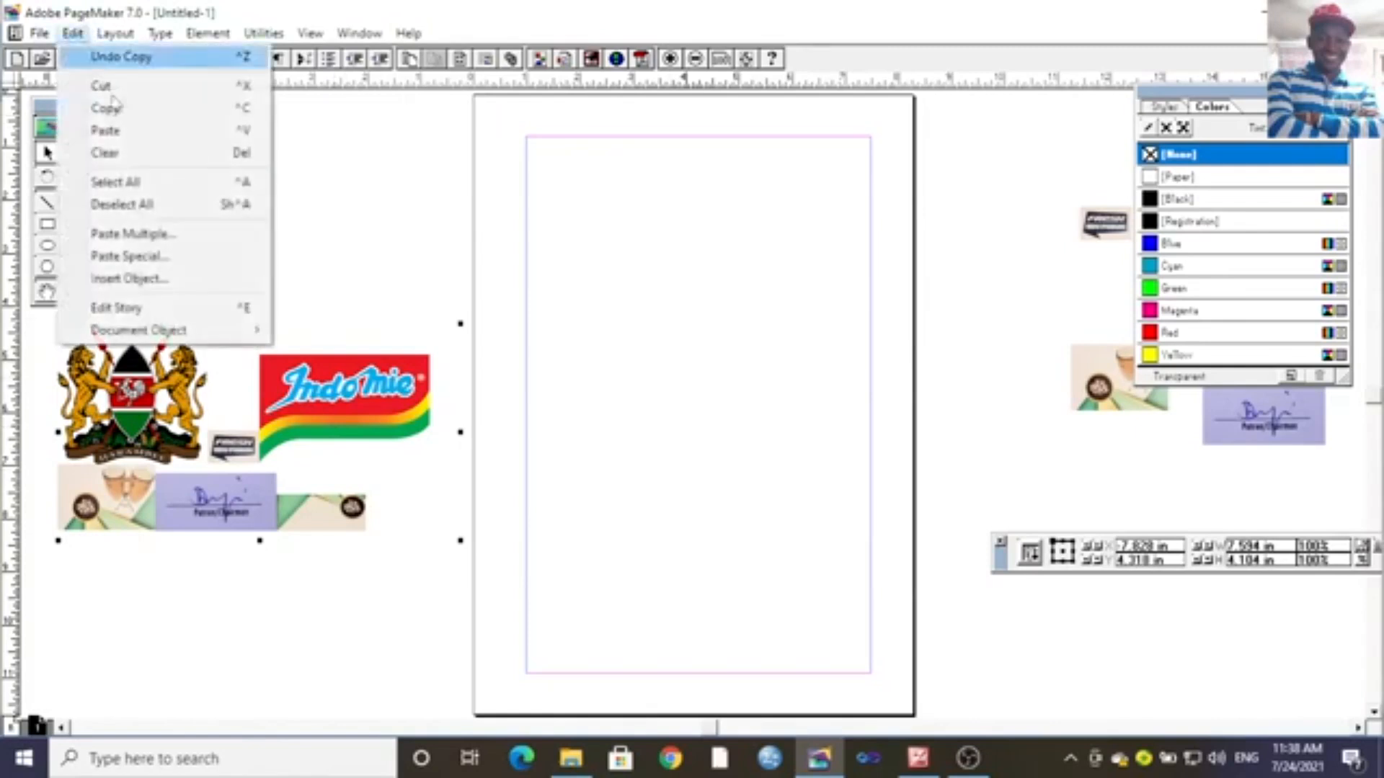
click(108, 127)
drag(185, 424, 203, 644)
Paste another copy of the six-picture object above the original and align the lowest copy with the others.
click(72, 33)
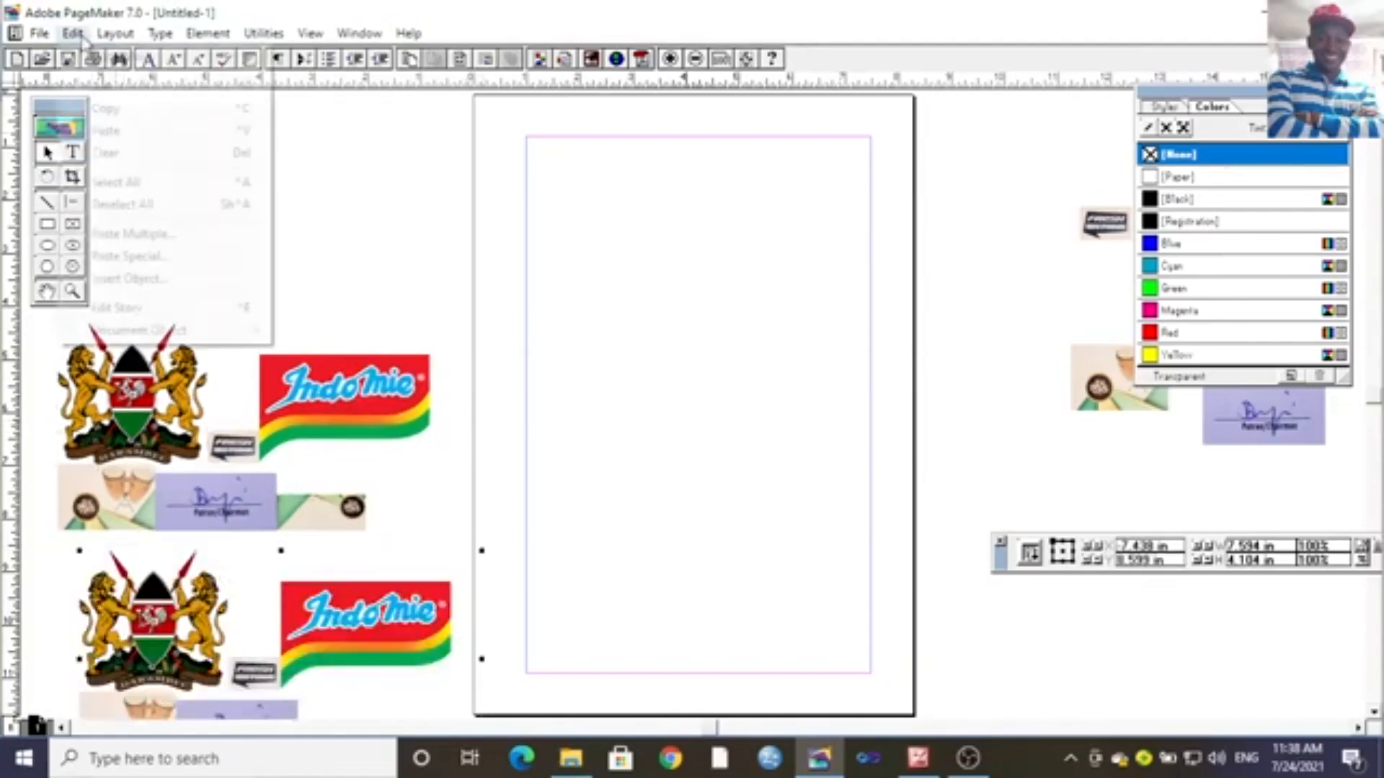
click(144, 130)
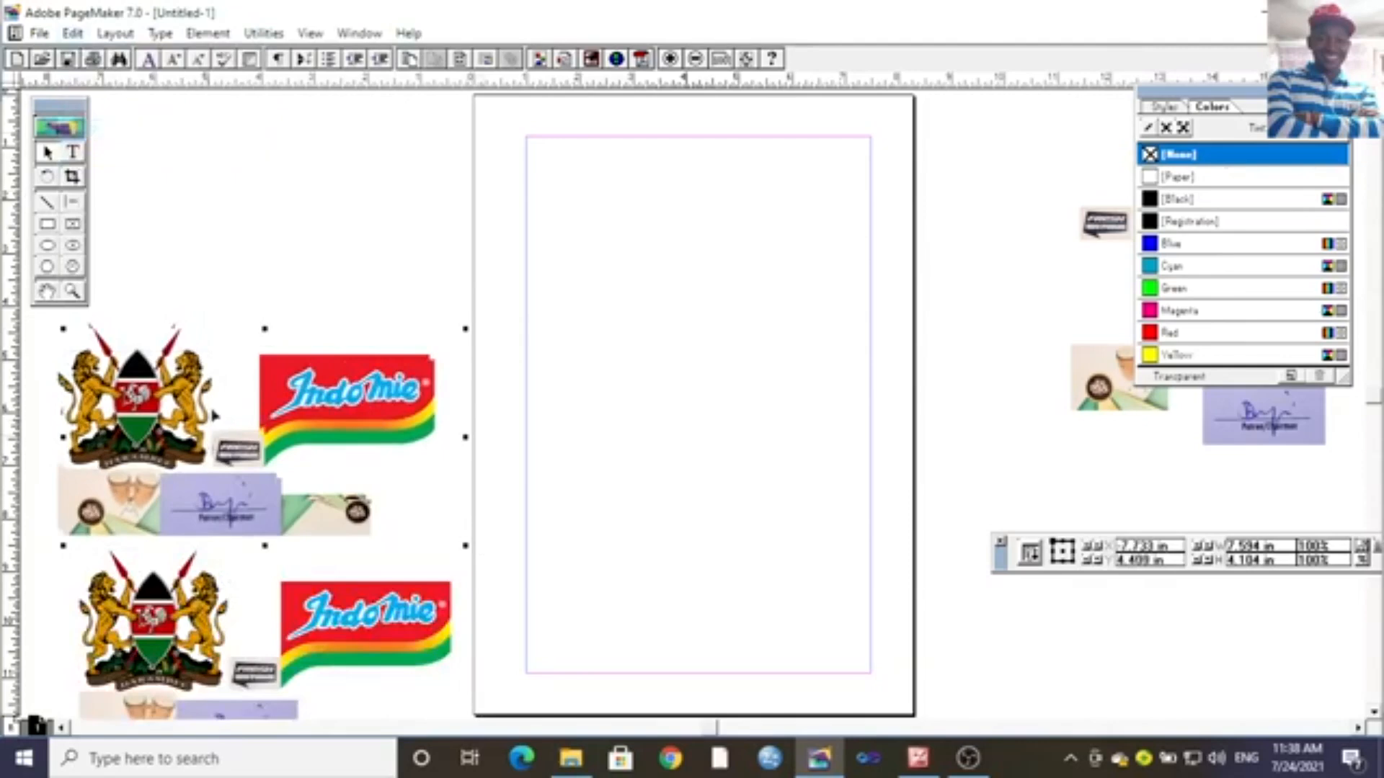
drag(210, 408, 208, 180)
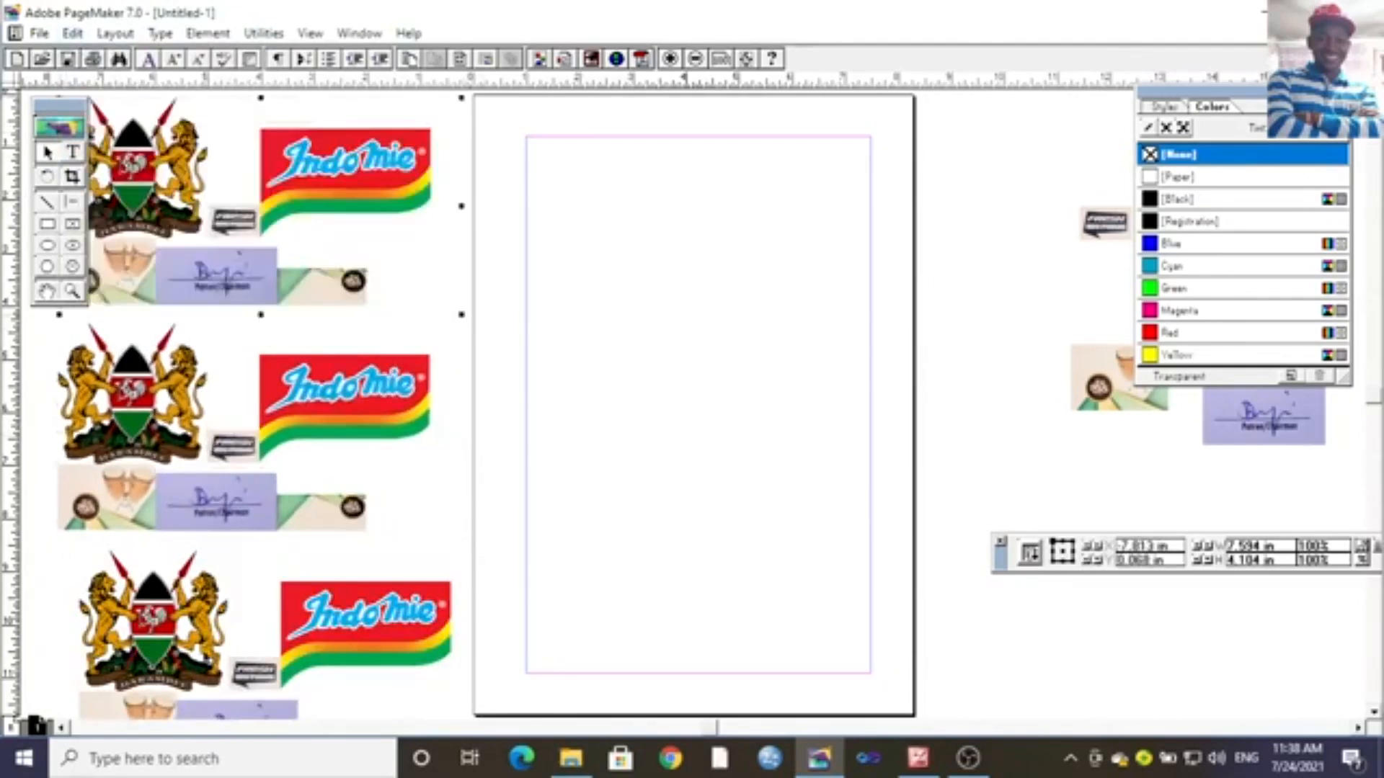
drag(211, 678, 193, 683)
Duplicate the four-picture object right of the page and place the copy below the original.
click(1092, 411)
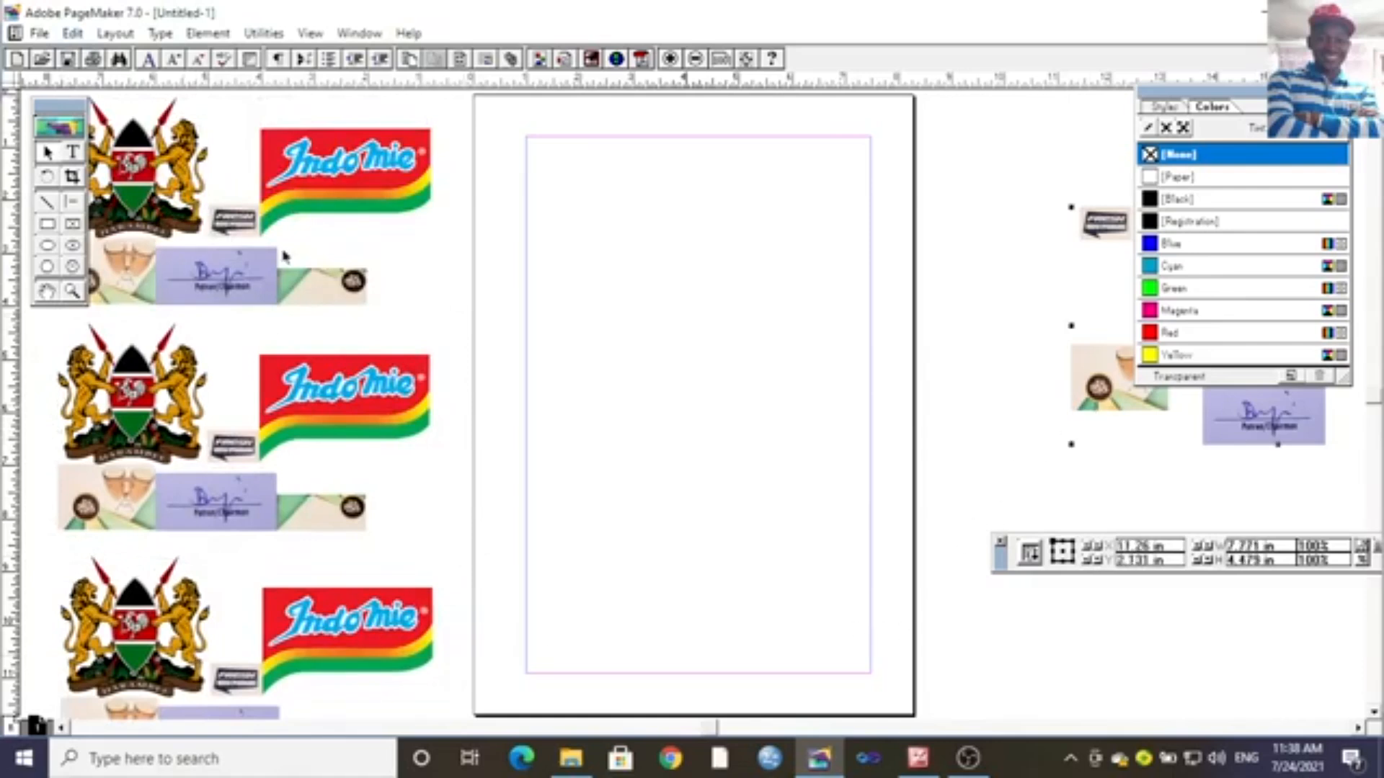
click(72, 33)
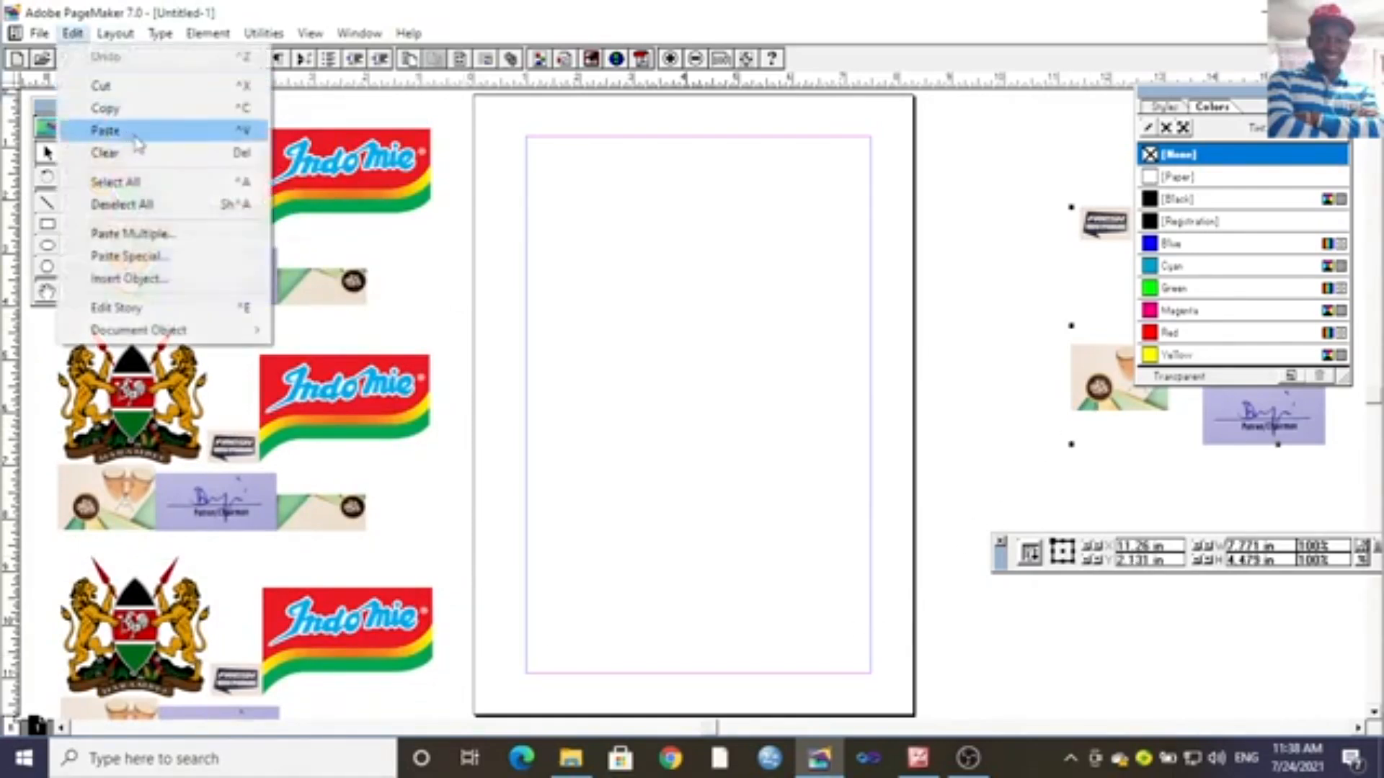
click(142, 112)
click(79, 37)
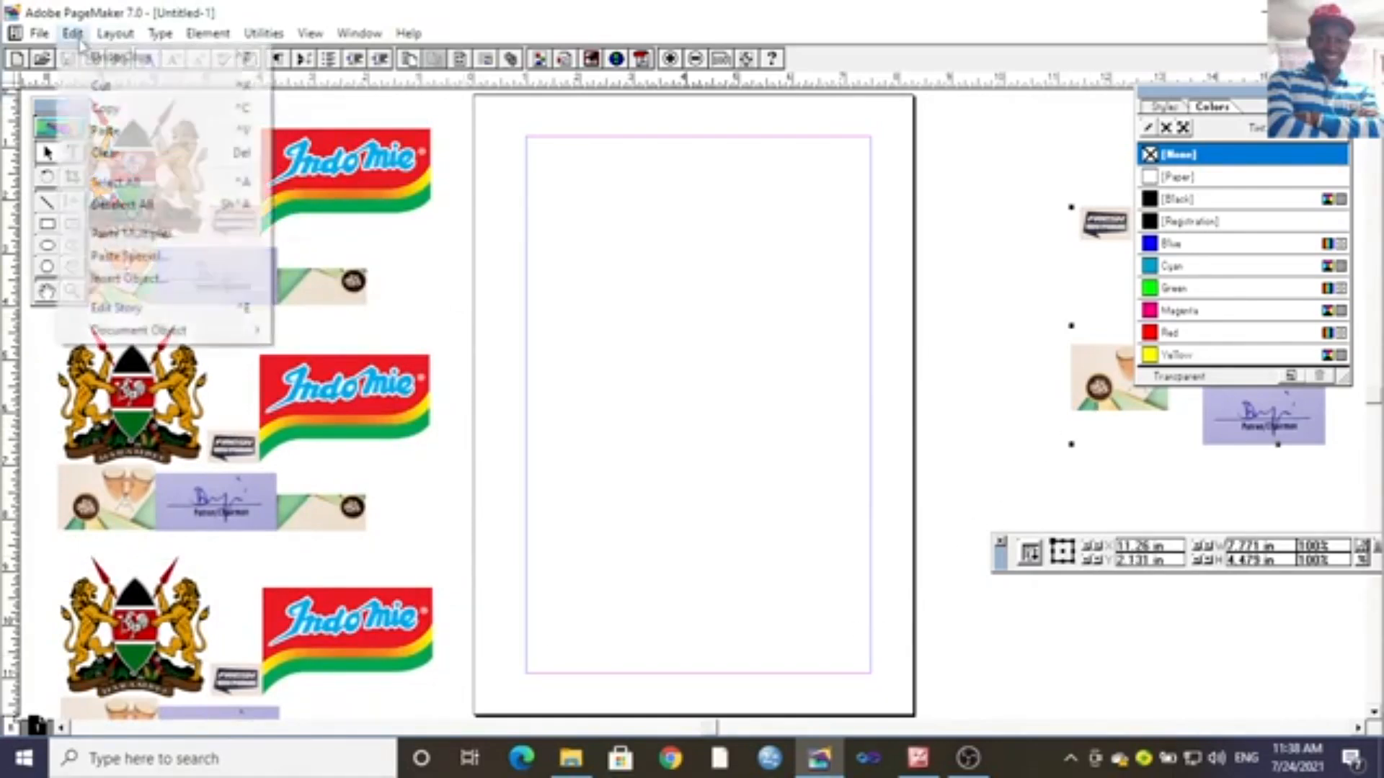
click(139, 130)
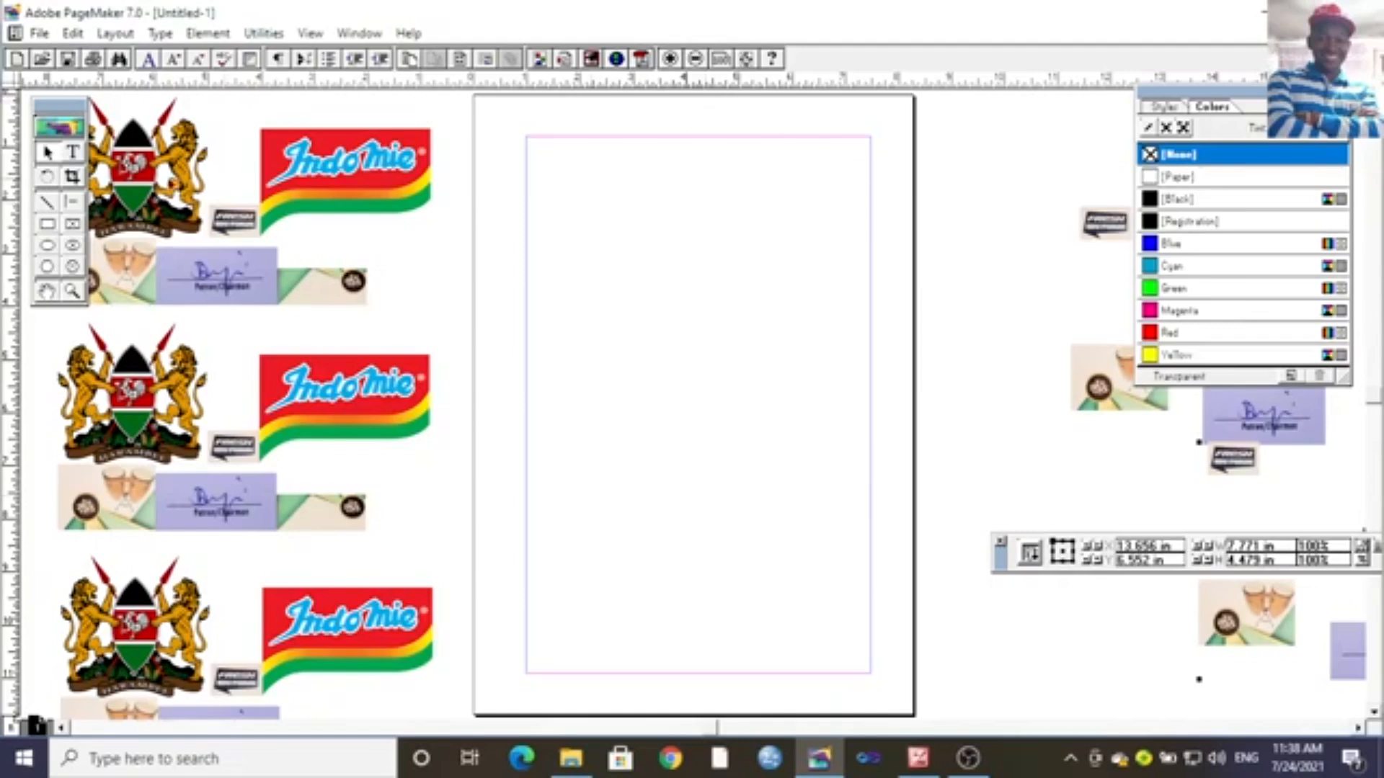
Crop the uppermost six-picture copy left of the page to just the Kenyan coat of arms, about 2.84 by 2.78 in.
click(170, 184)
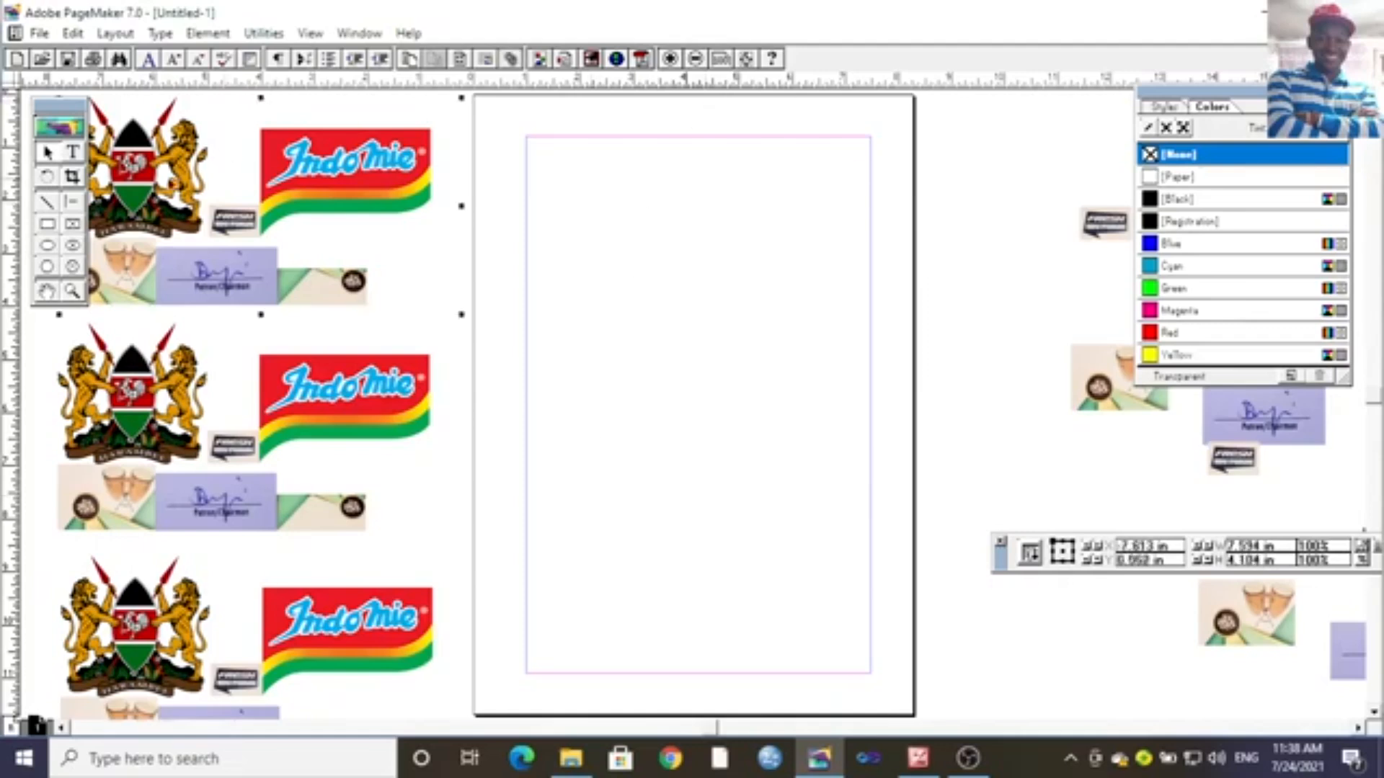
drag(171, 185, 294, 209)
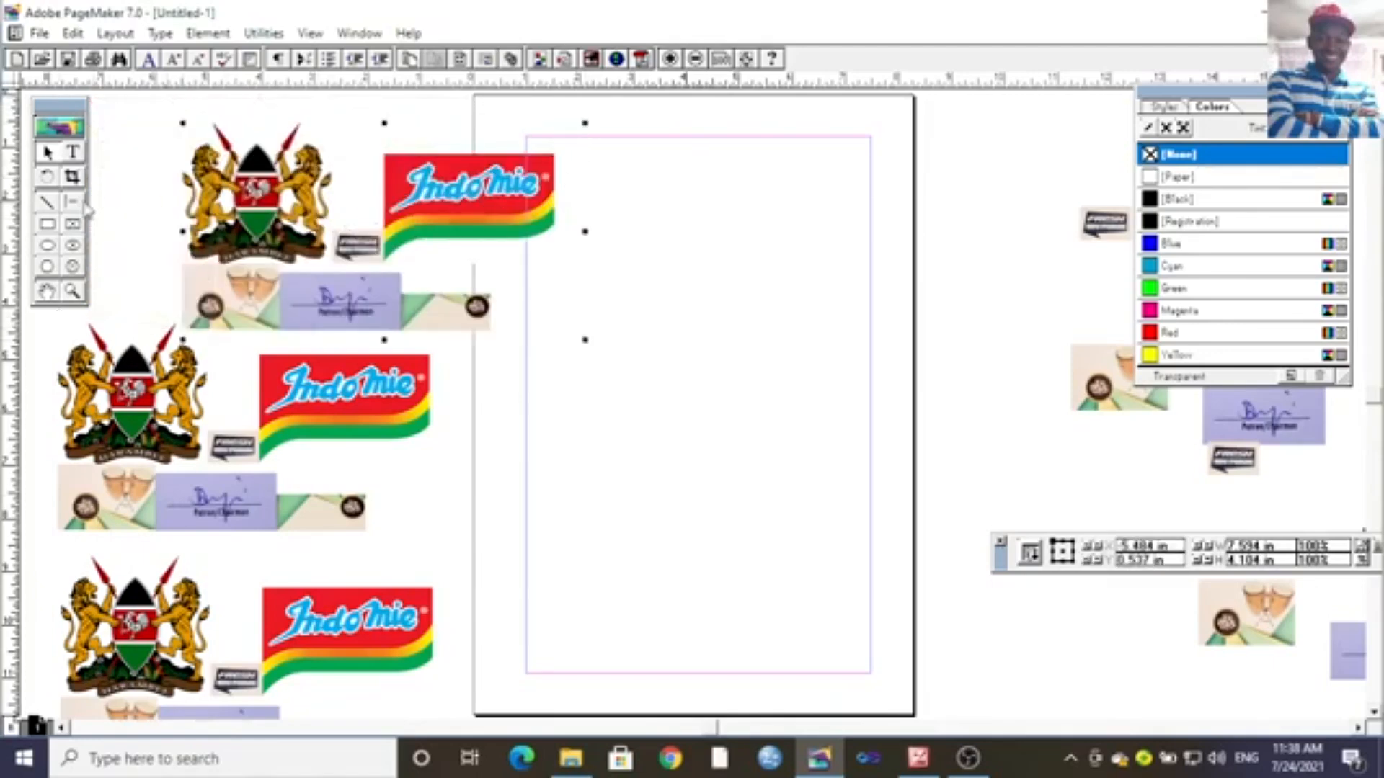
click(72, 176)
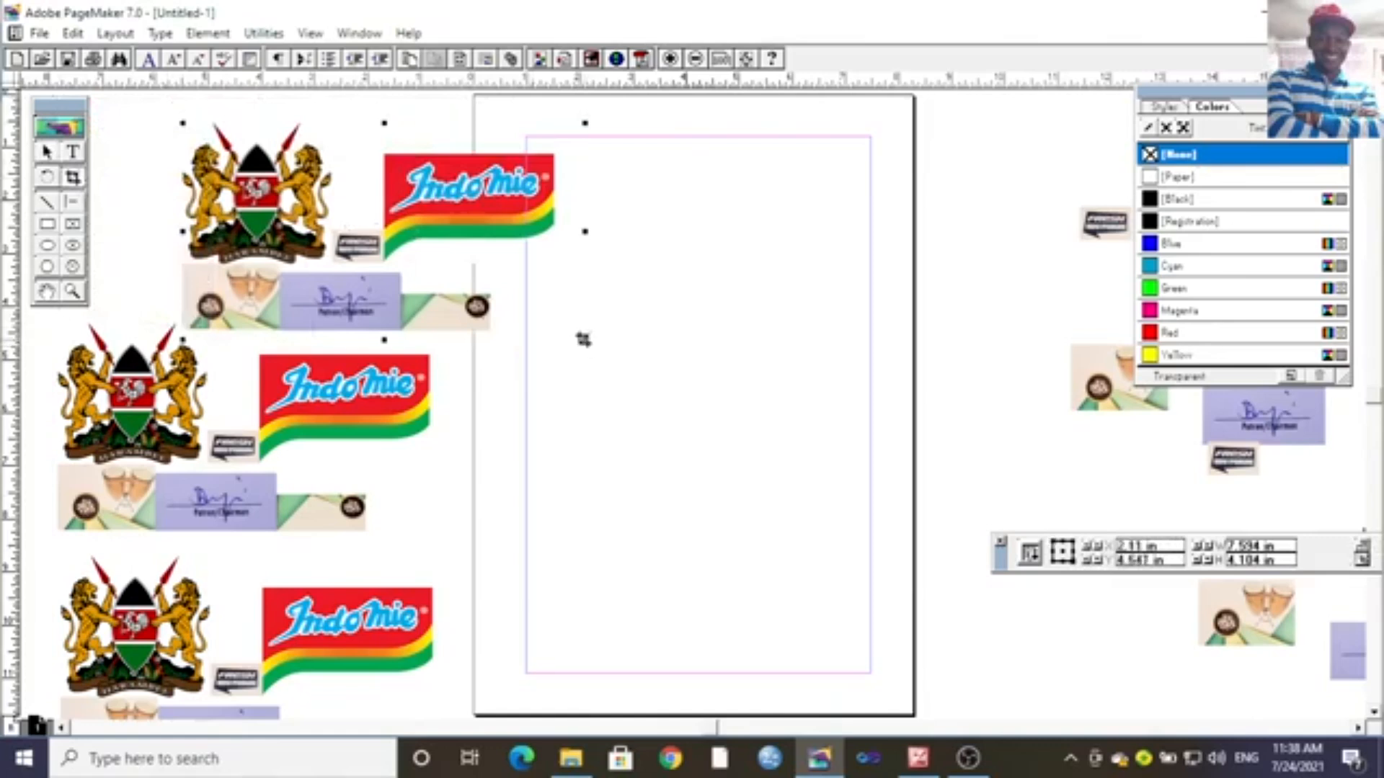
drag(583, 339, 332, 269)
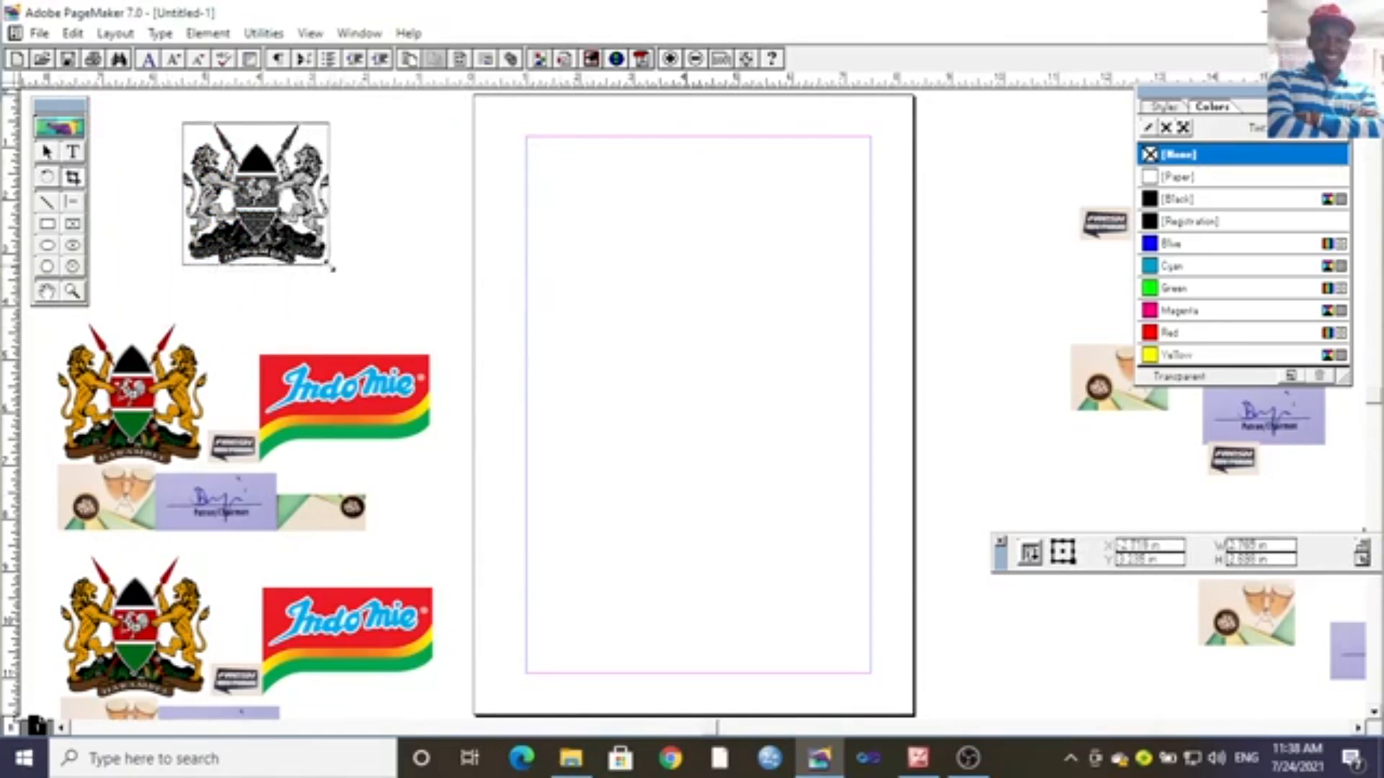
click(649, 281)
click(288, 231)
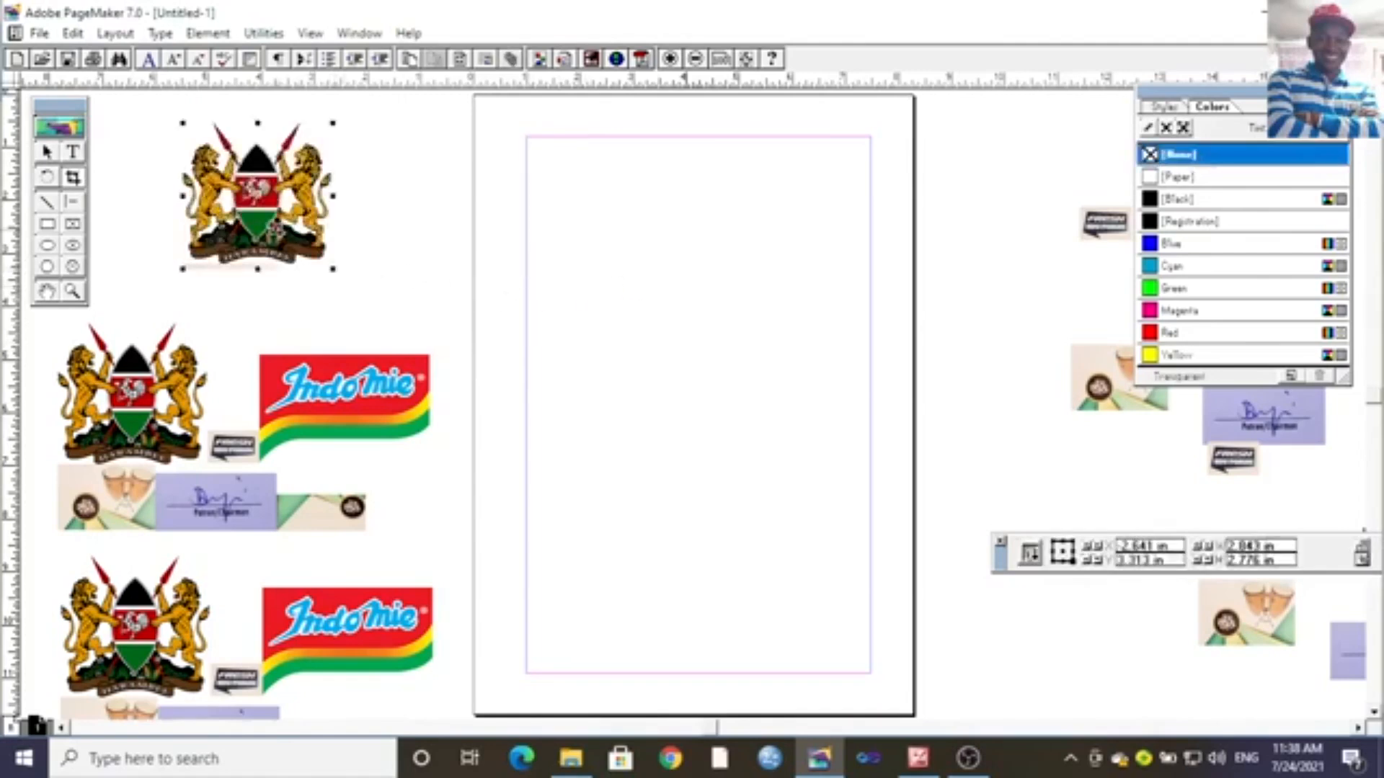
Place the cropped coat of arms at the page's upper margin, near the centre, and shrink it to about 2.2 by 1.5 in.
click(46, 152)
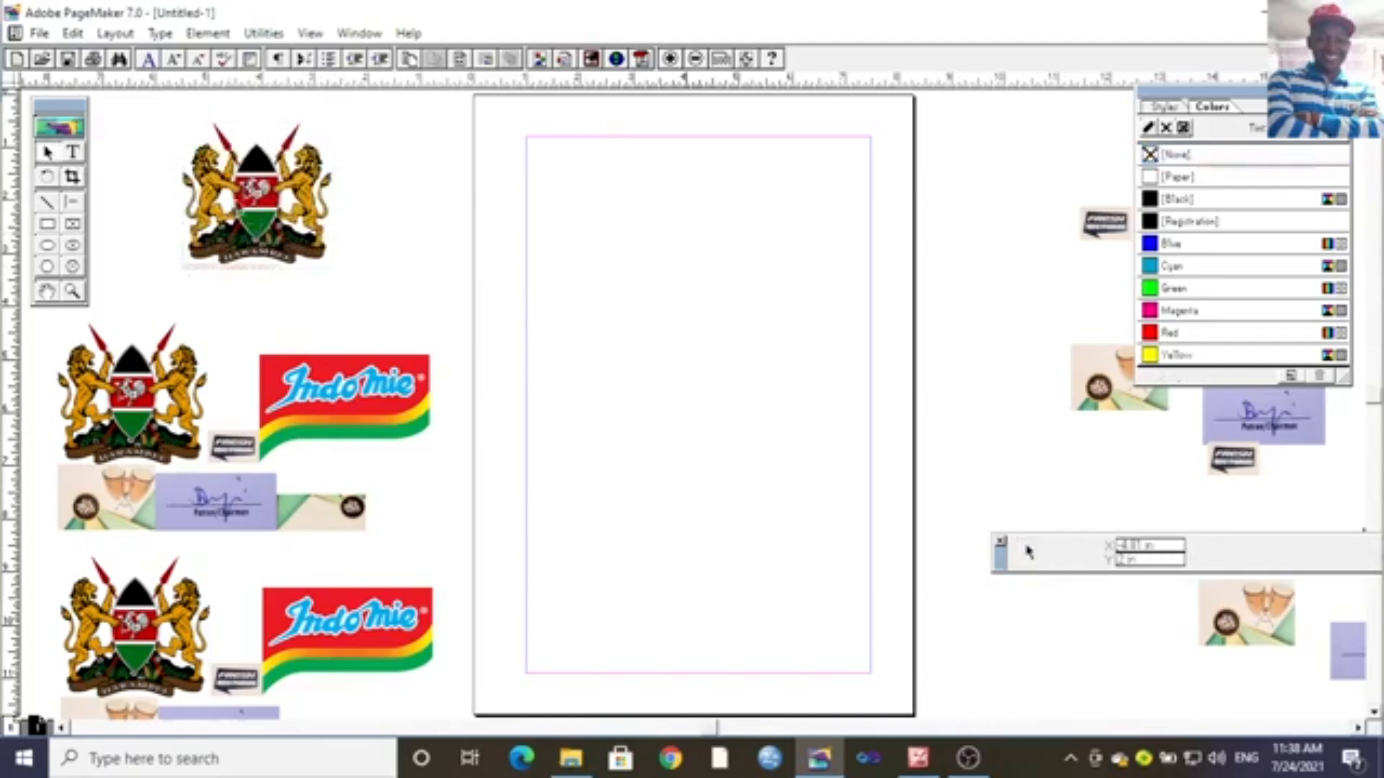
drag(256, 213, 649, 237)
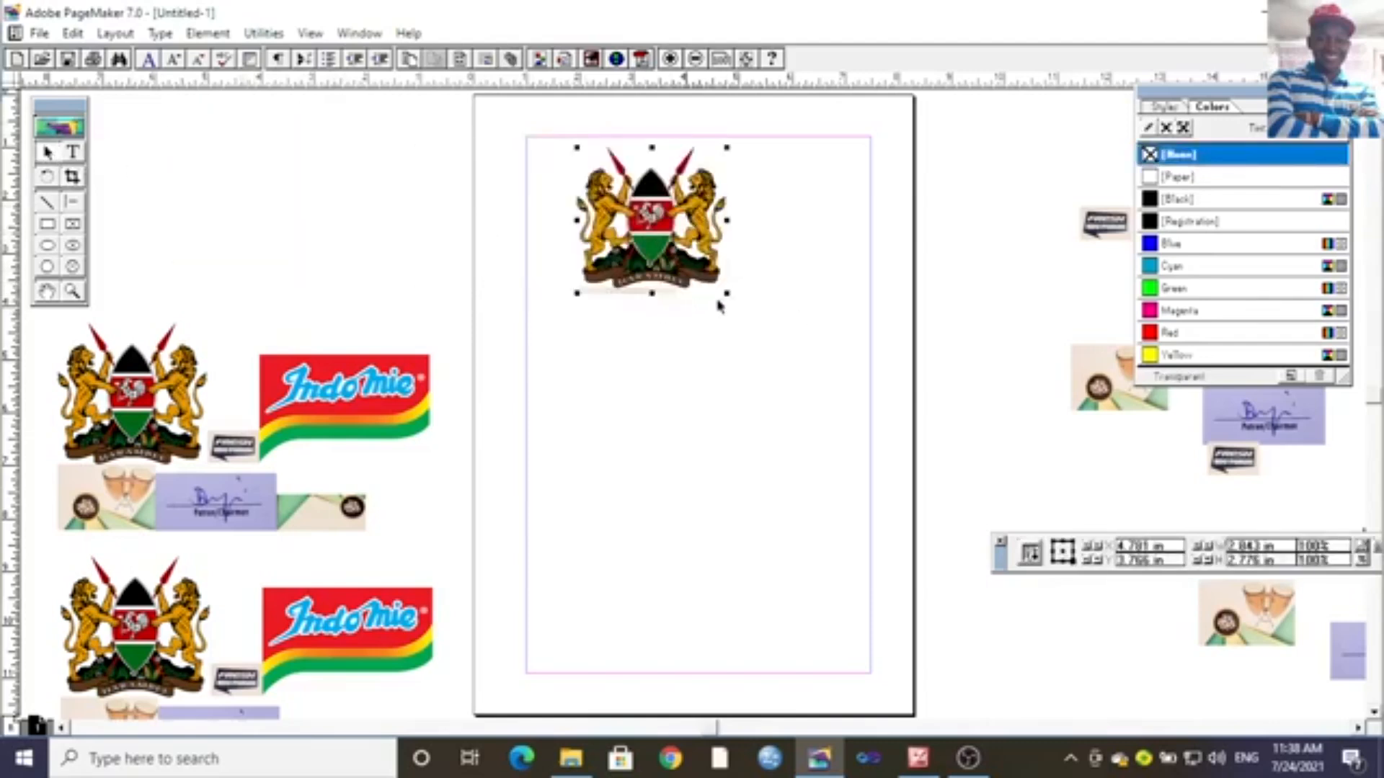
drag(727, 294, 693, 209)
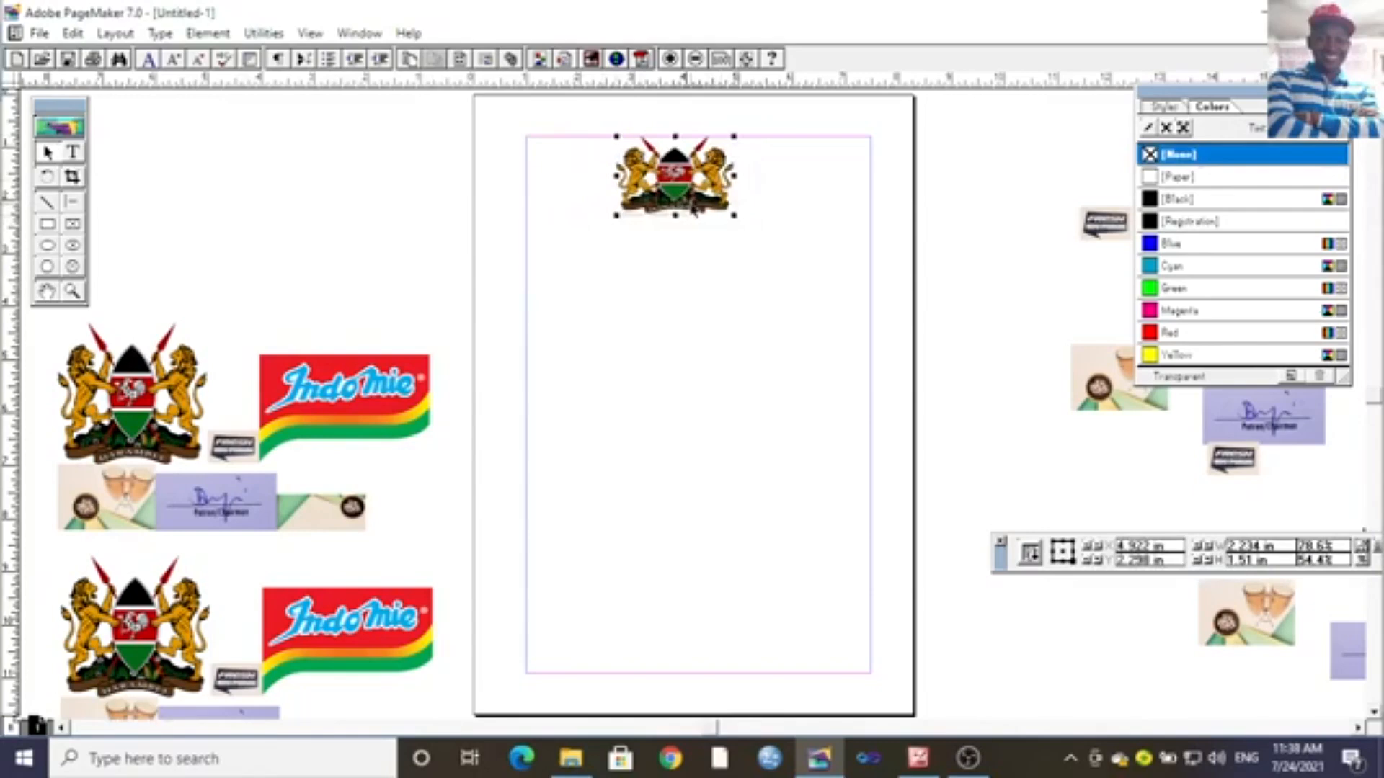
click(710, 299)
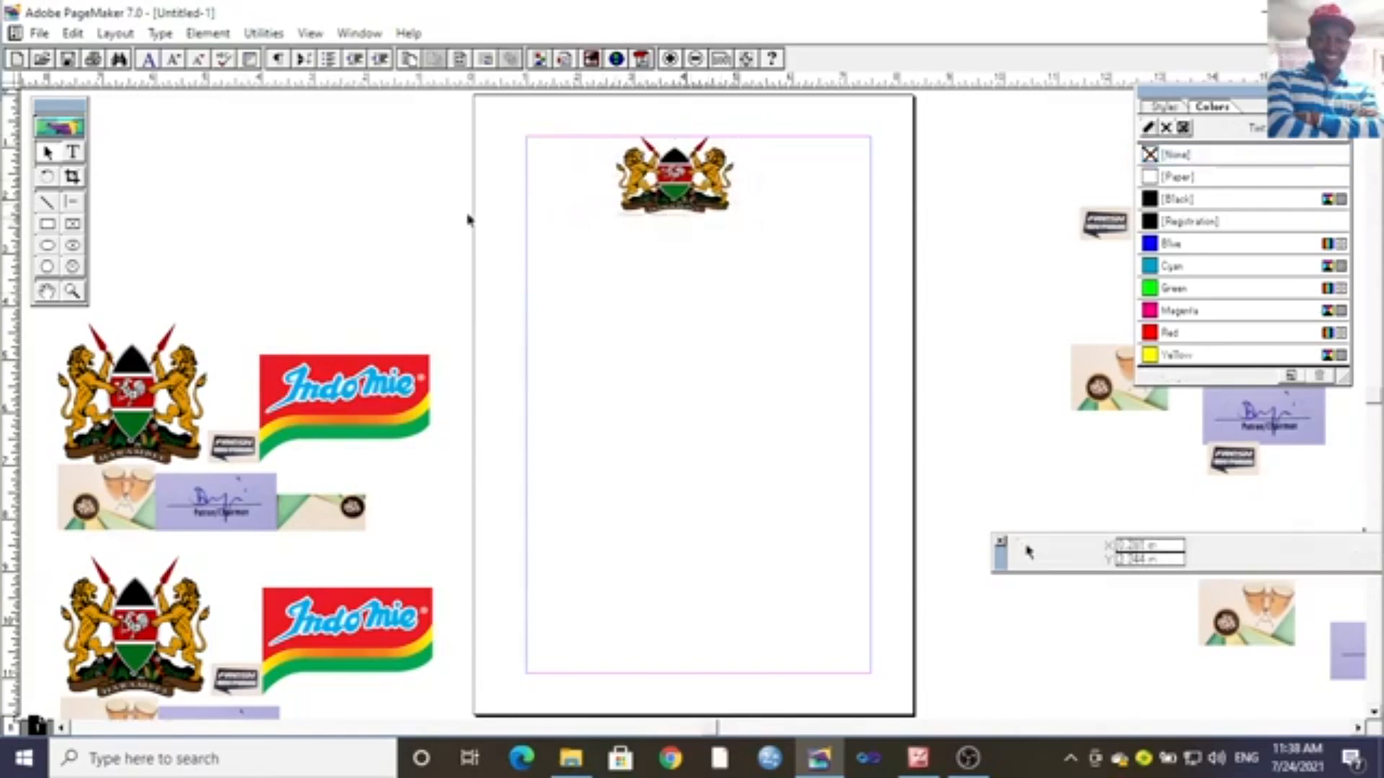
Add a text block reading "REPUBLIC OF KENYA" directly beneath the coat of arms.
click(77, 155)
drag(617, 220, 738, 238)
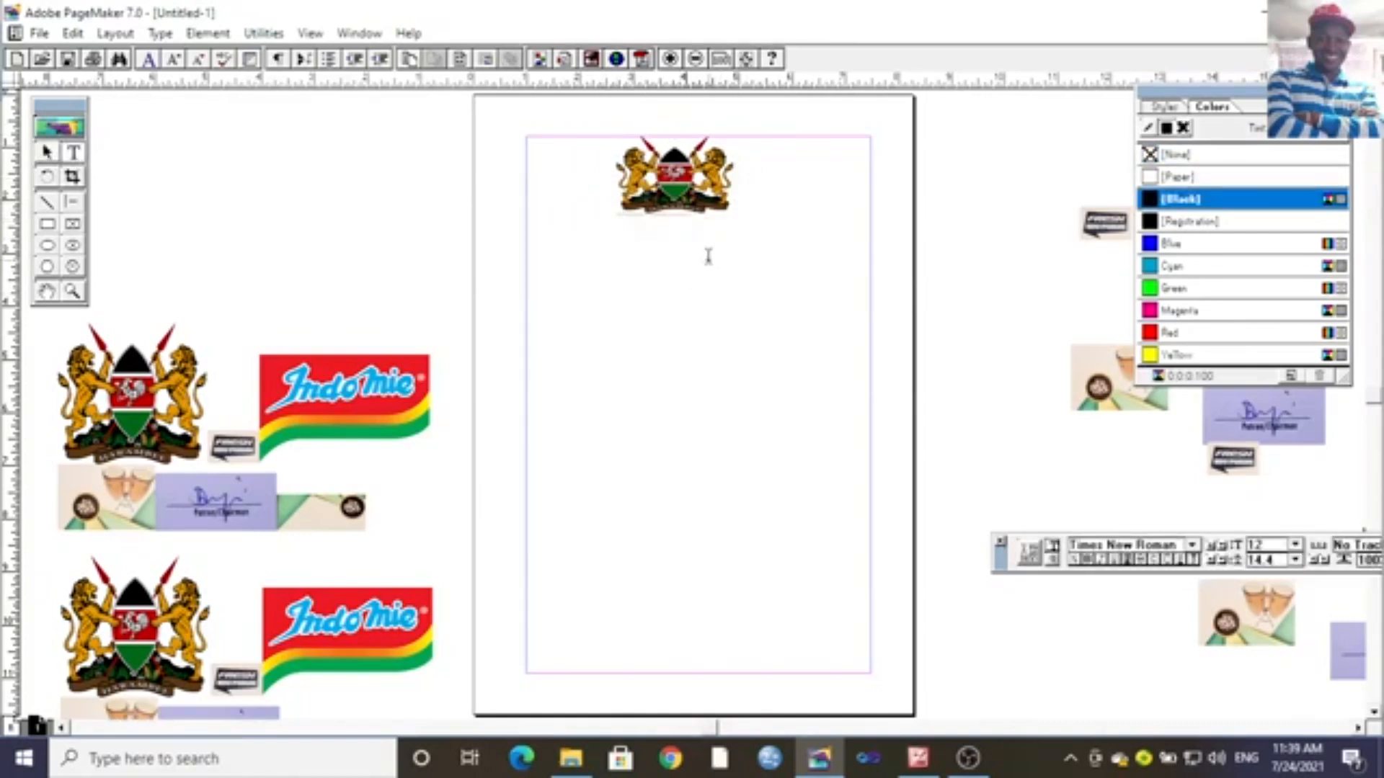
text(r)
click(72, 290)
click(487, 287)
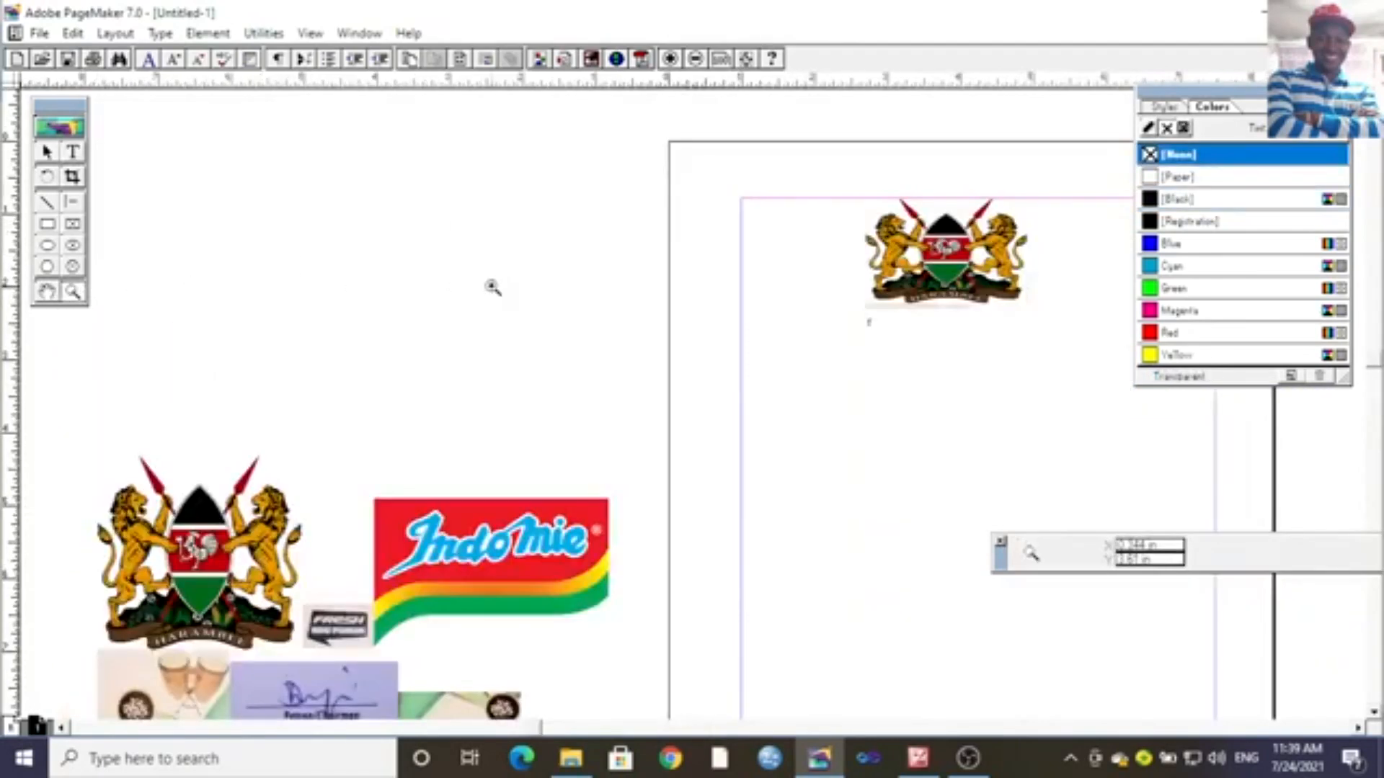
click(47, 291)
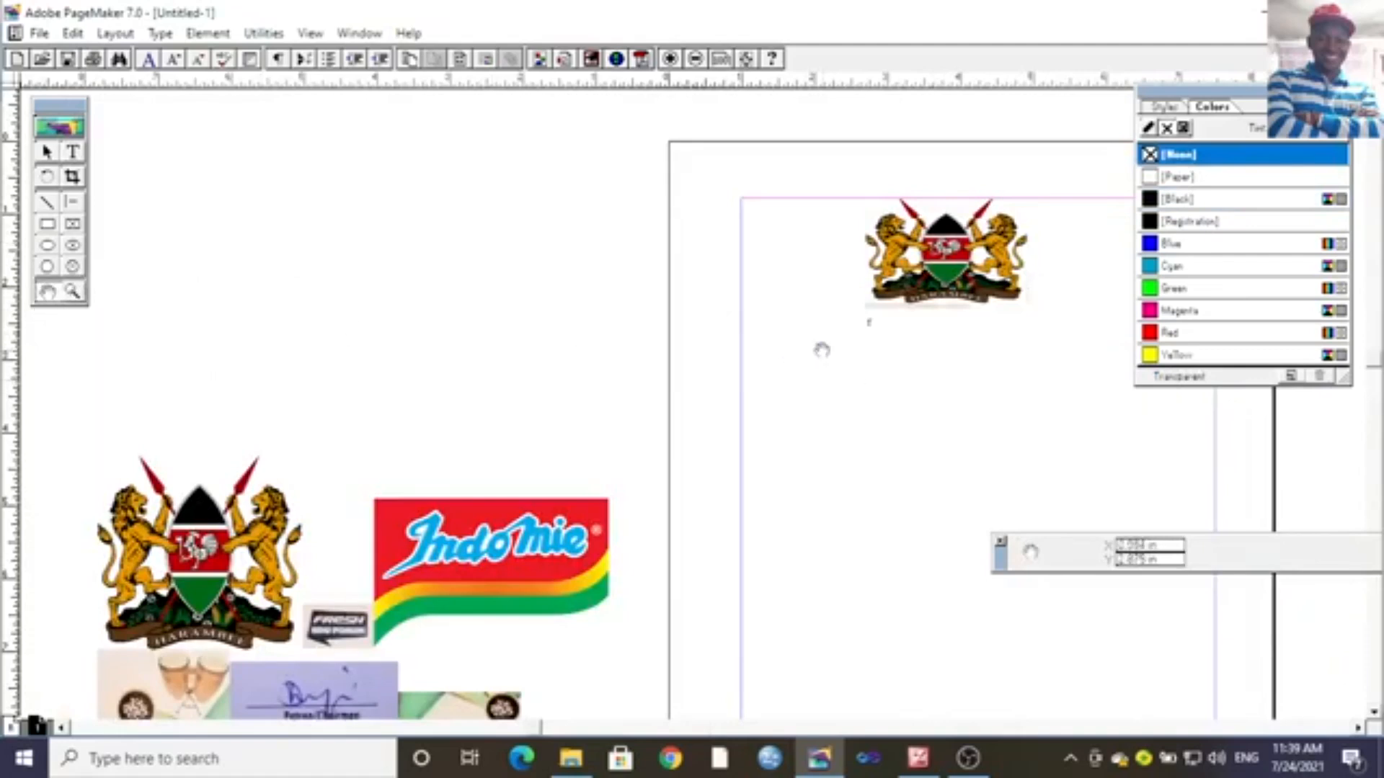
drag(821, 348, 296, 366)
click(74, 155)
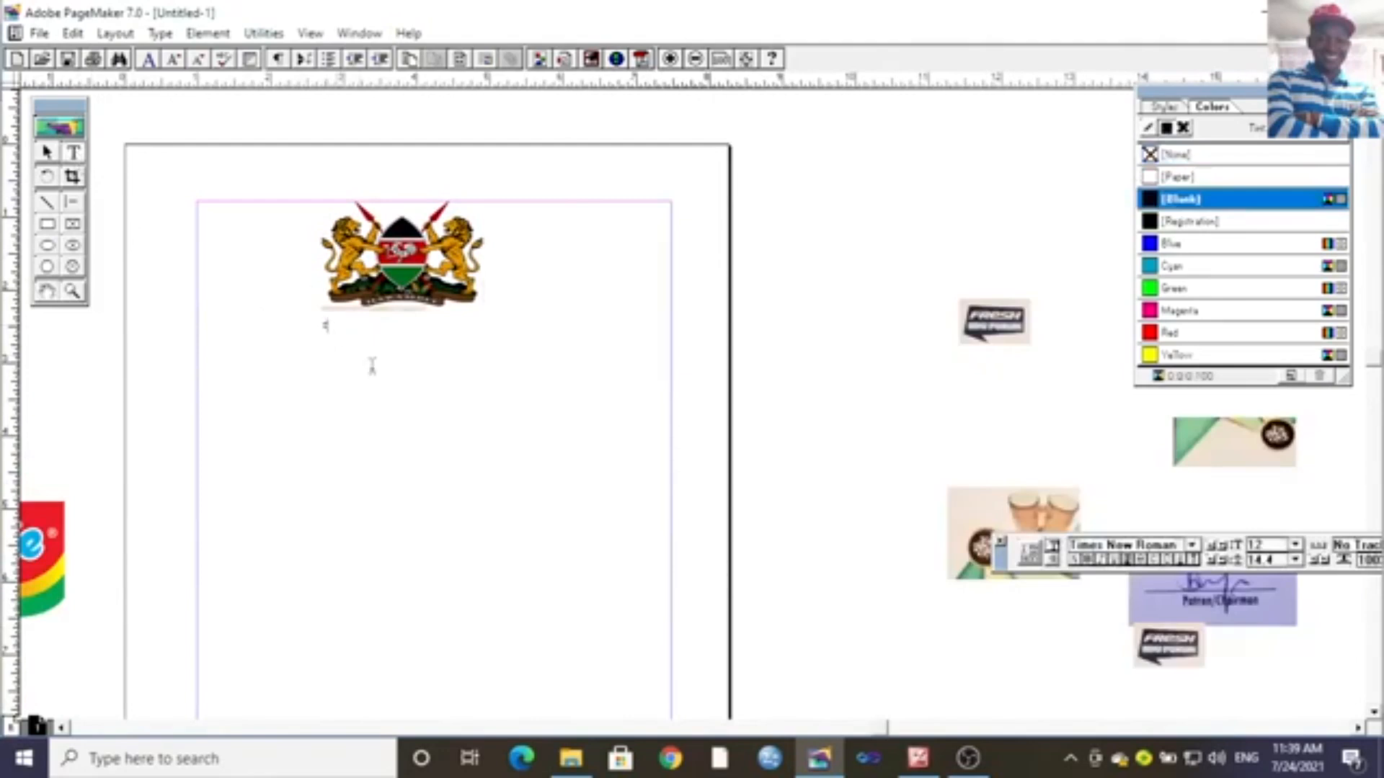
key(BackSpace)
text(REPUBLI)
text(C OF)
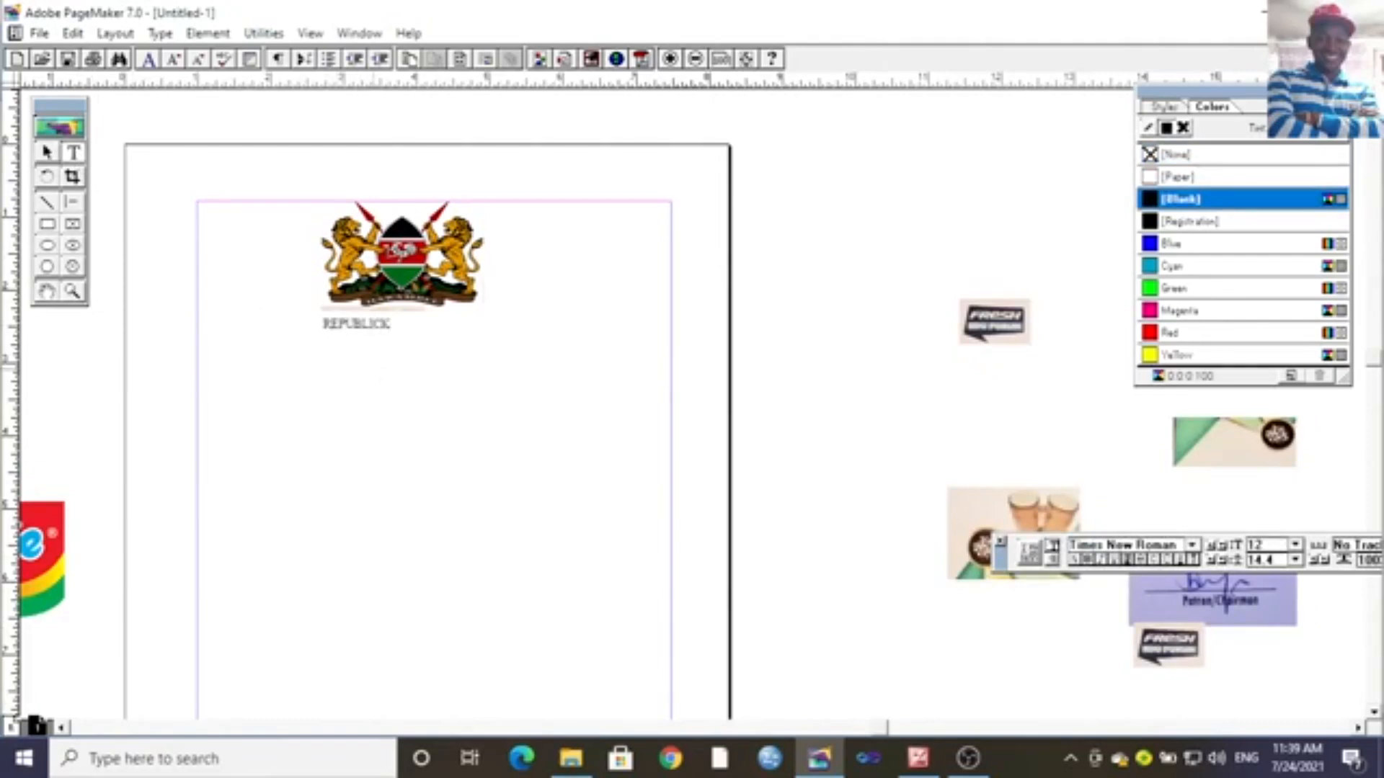
text( KENYA)
Add a wide text block below with the lines "MINISTRY OF EDUCATION SCIENCE AND TECHNOLOGY" and "STATE DEPARTMENT OF BASIC EDUCATION".
drag(225, 343, 636, 385)
text(MINISTRY)
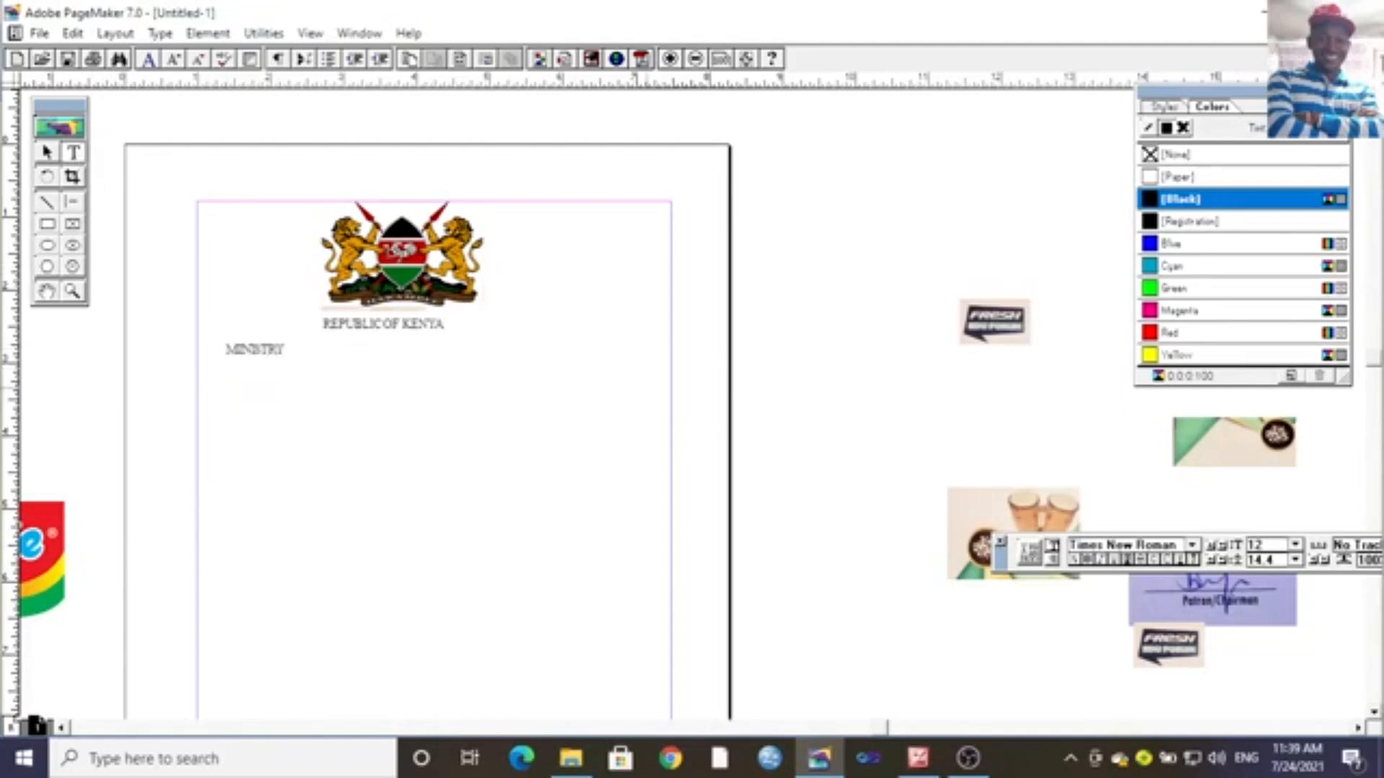
text( OF EDUCATION)
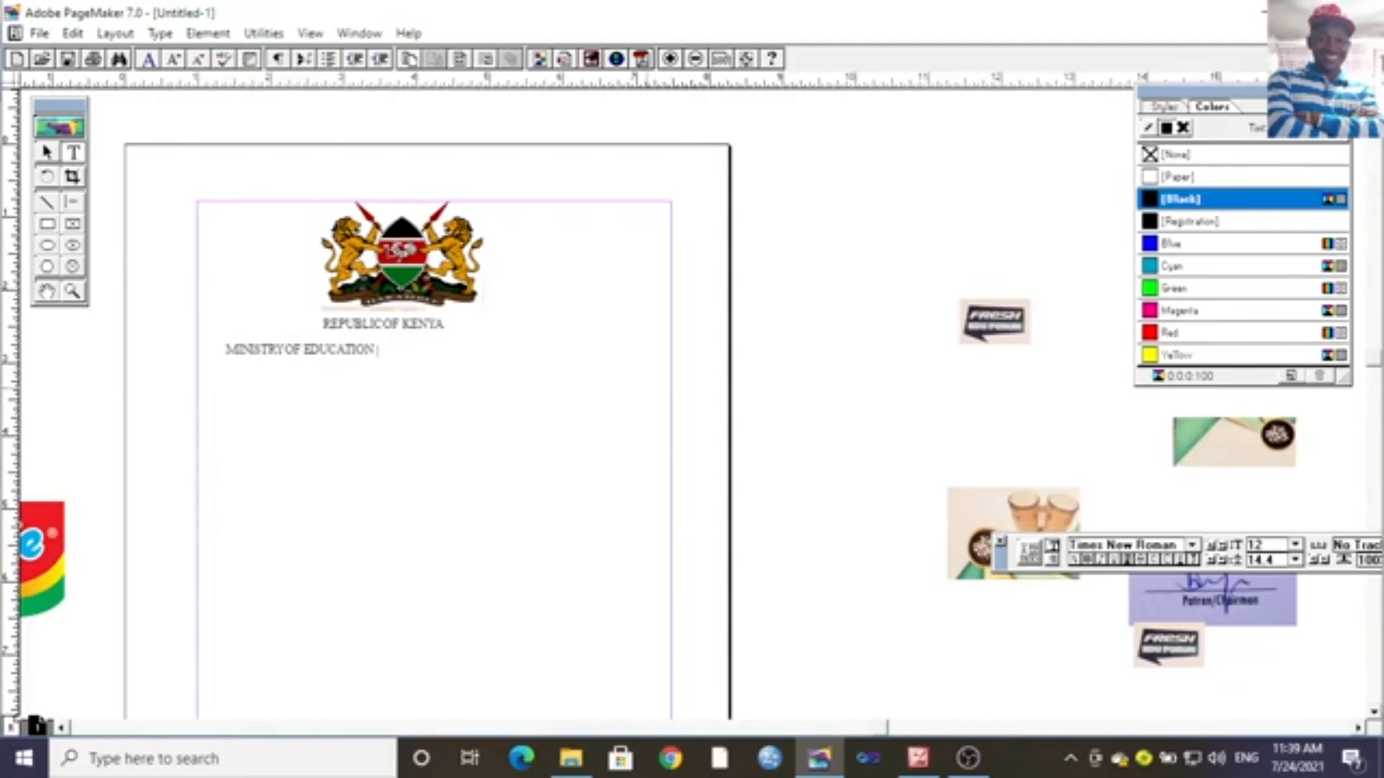
text( SCIEE)
key(BackSpace)
key(BackSpace)
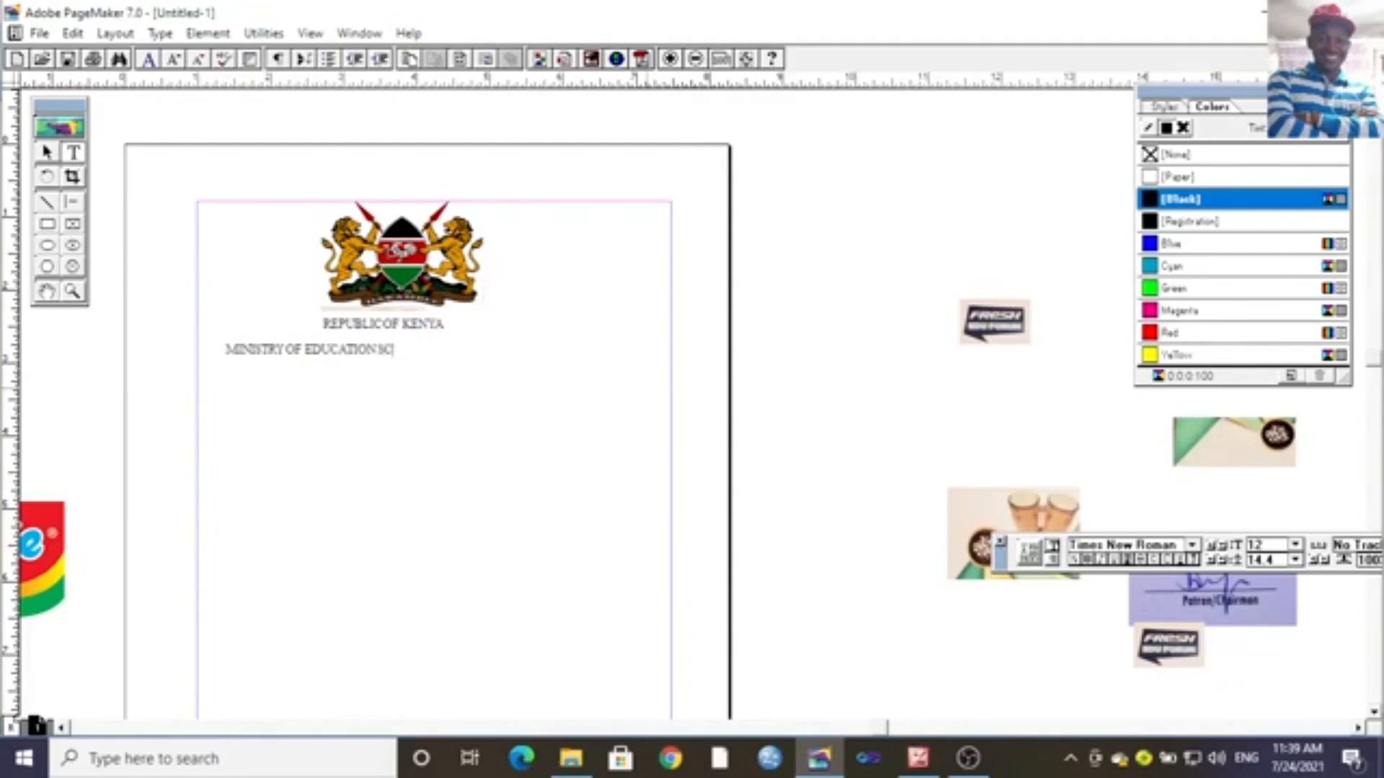
text(ENCE AND TECHNOLOGY)
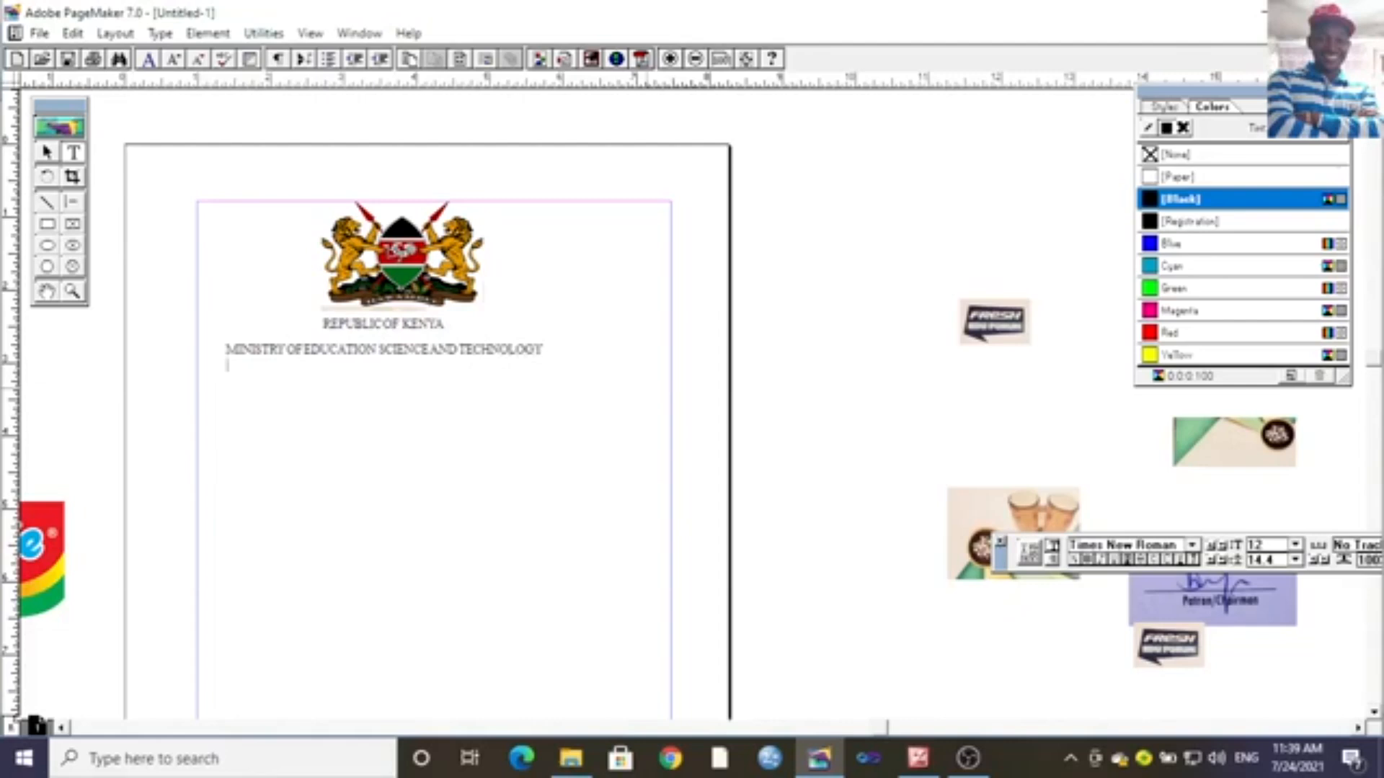
text(TATE DEPARTMENT OF B)
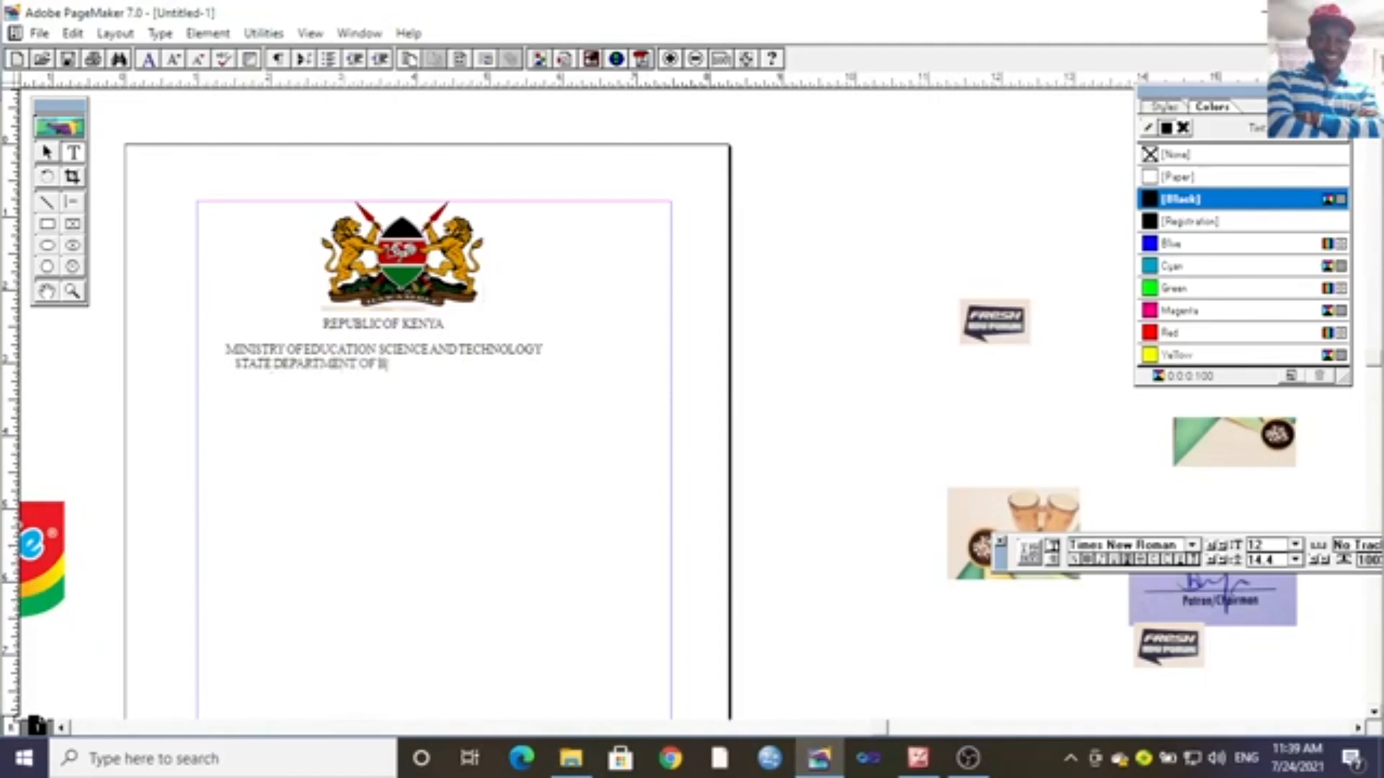
text(ASIC EDUCATION)
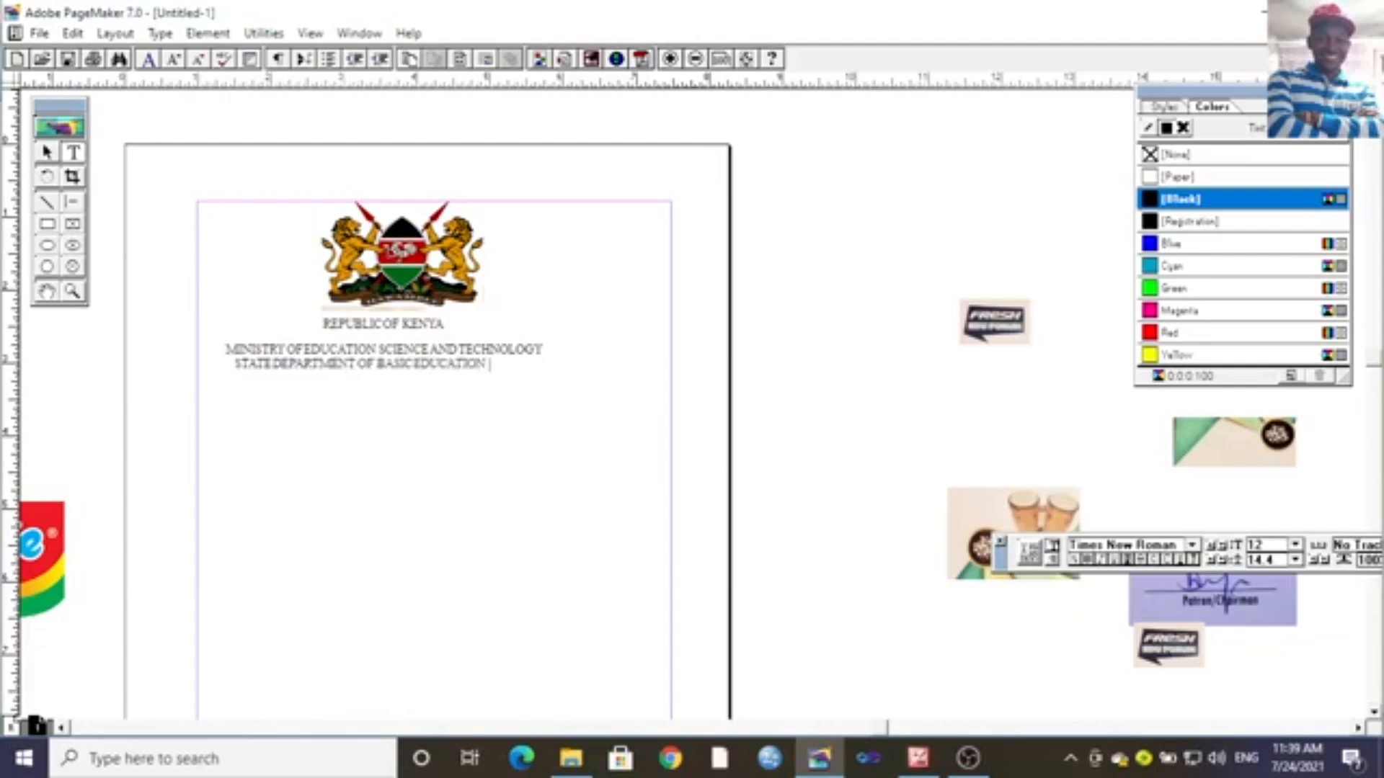
Check the heading in the cert.jpeg reference picture and centre-align the ministry and state department lines in PageMaker.
click(918, 758)
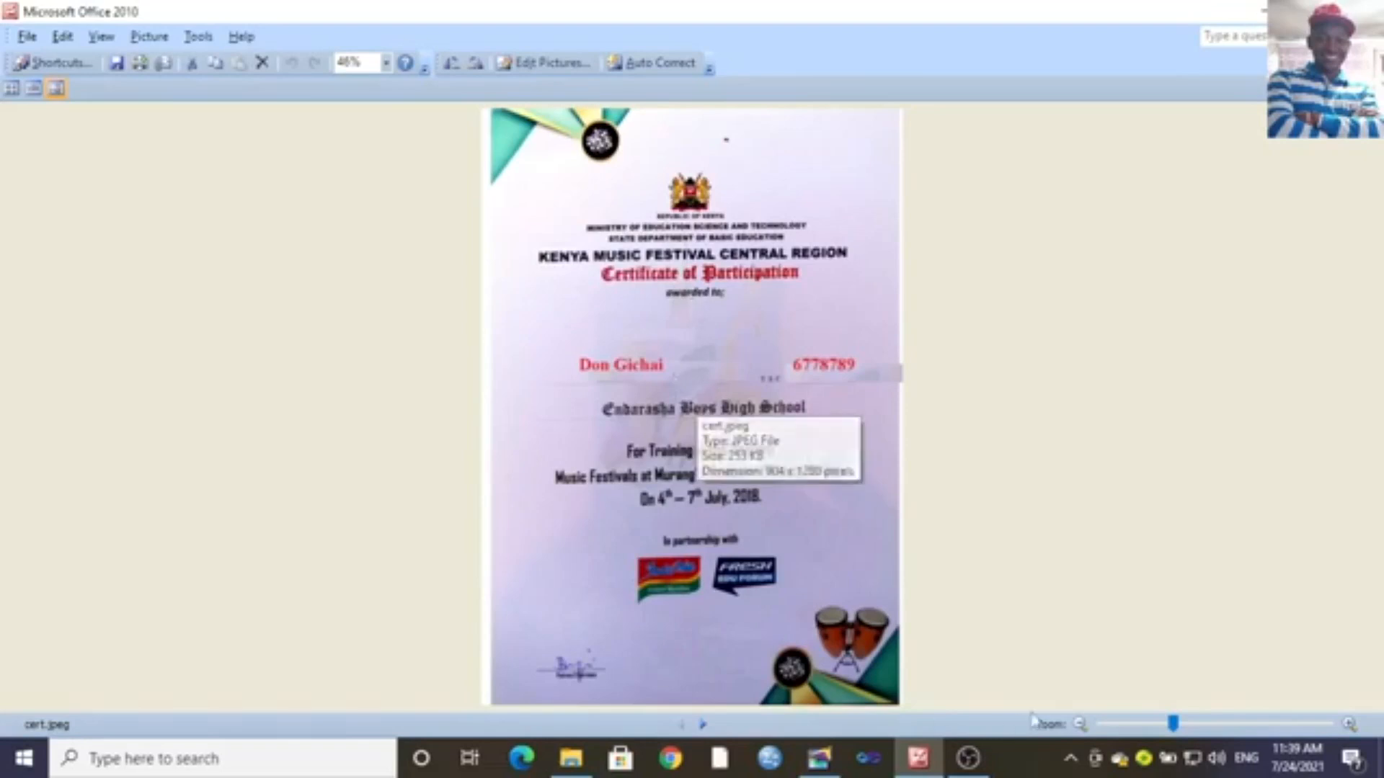
click(1216, 724)
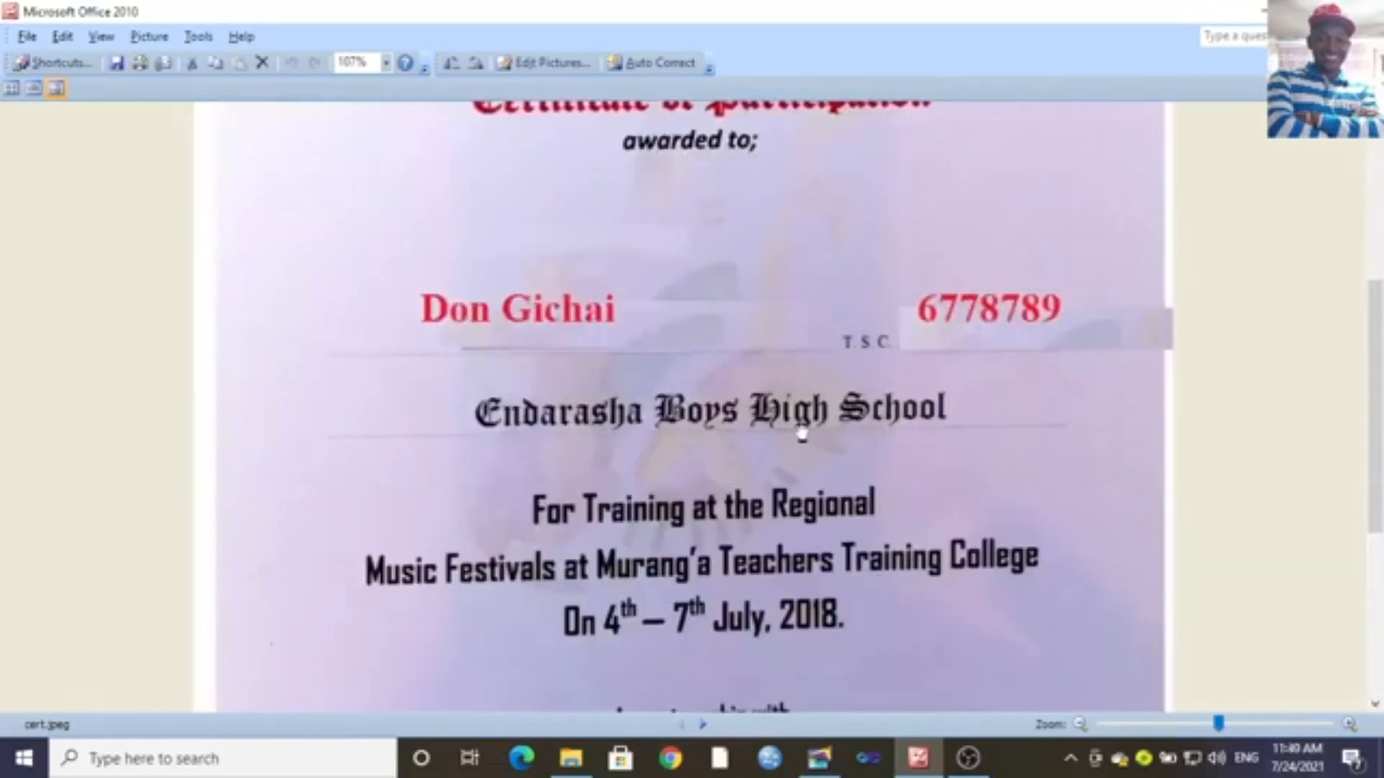
scroll(800, 436, up, 5)
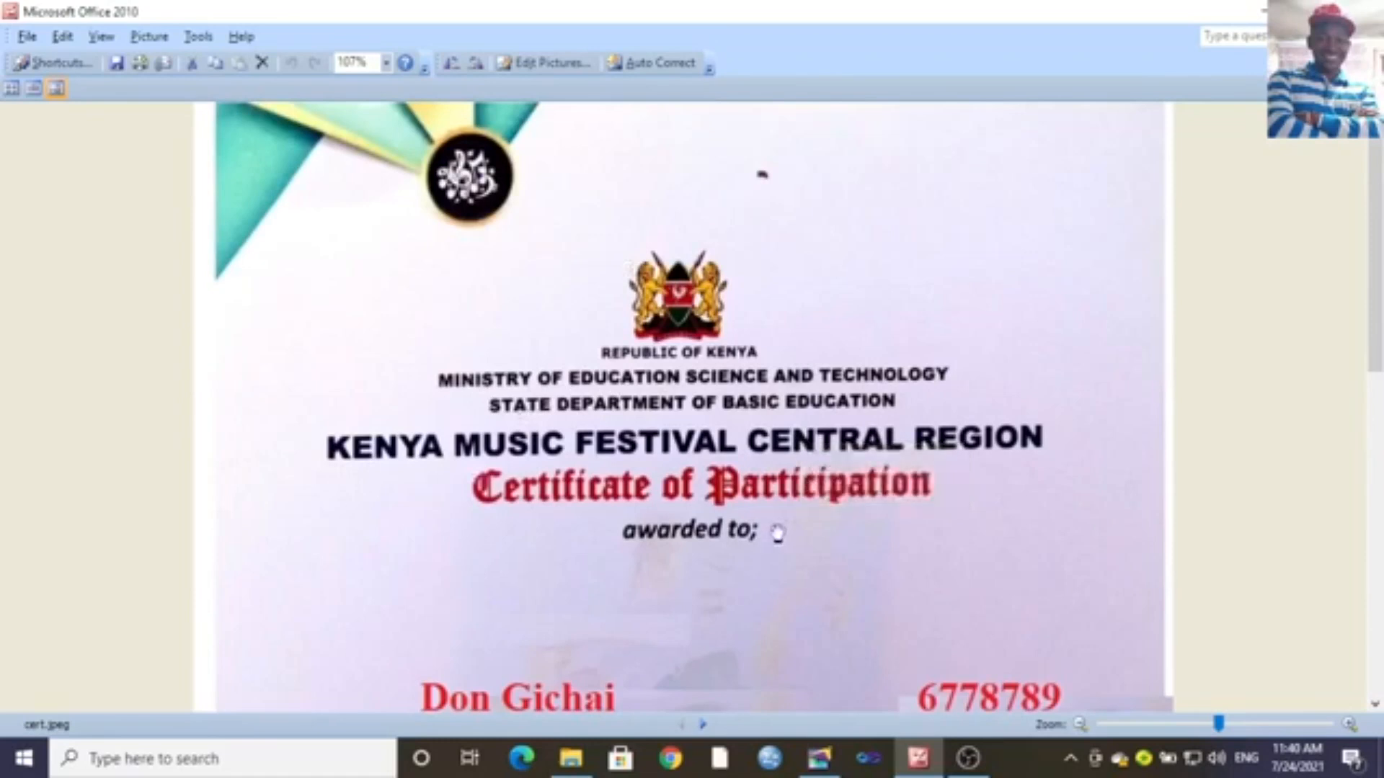
click(822, 758)
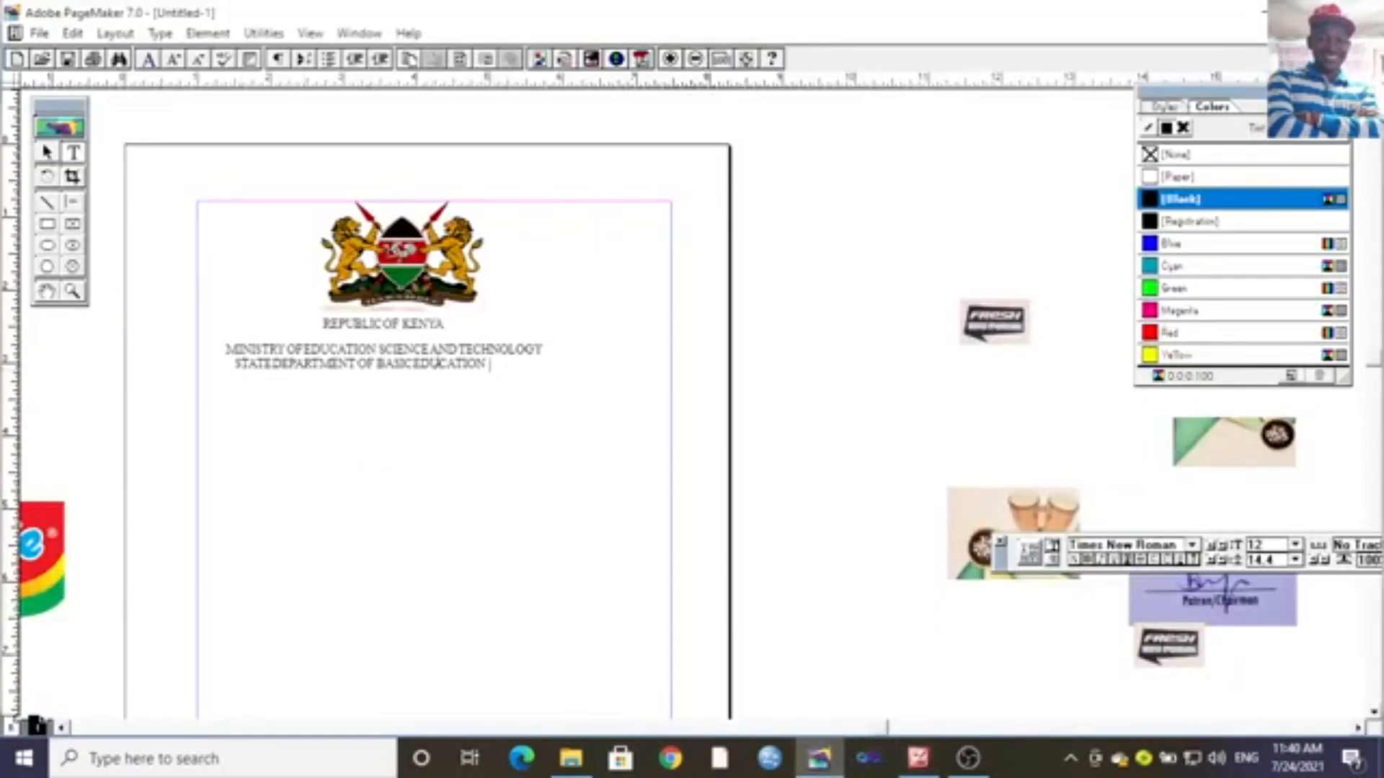
drag(509, 361, 226, 342)
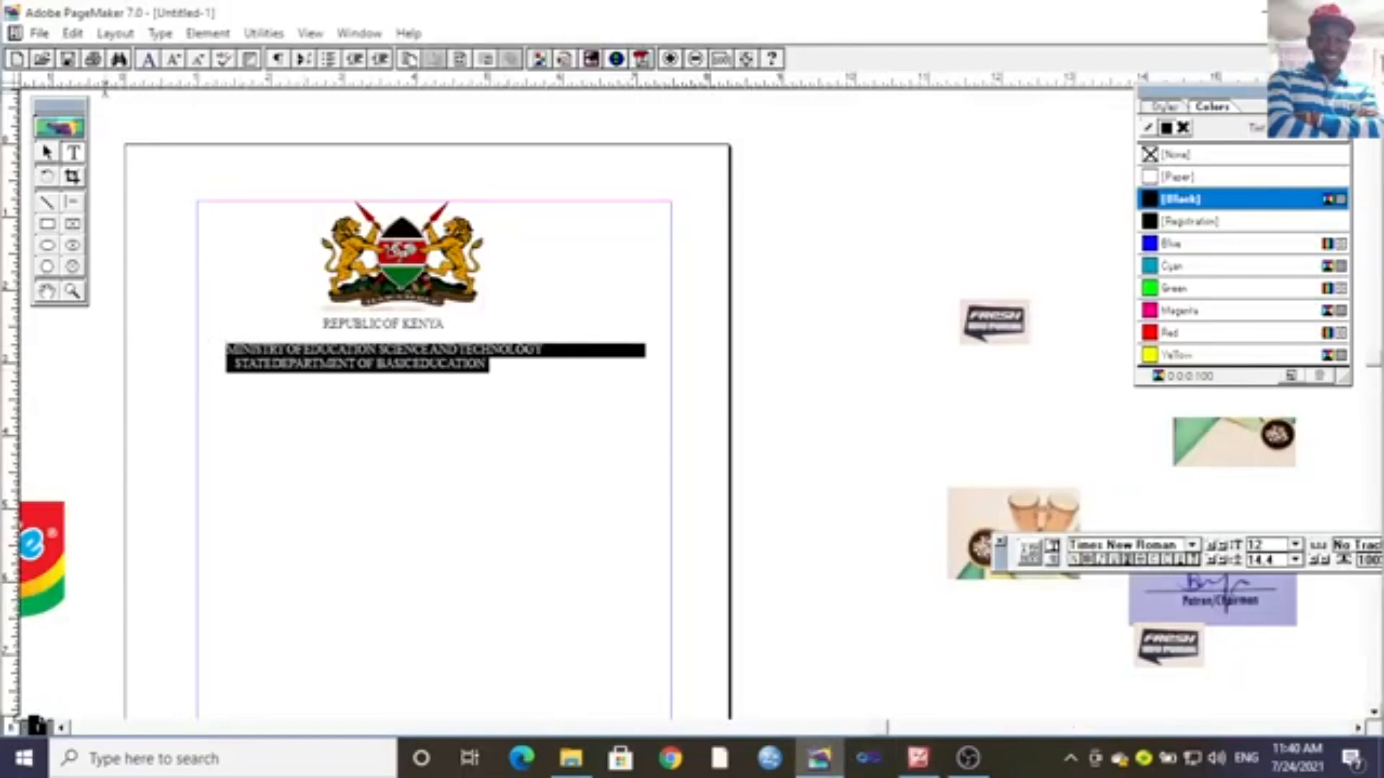
click(161, 34)
mouse_move(272, 324)
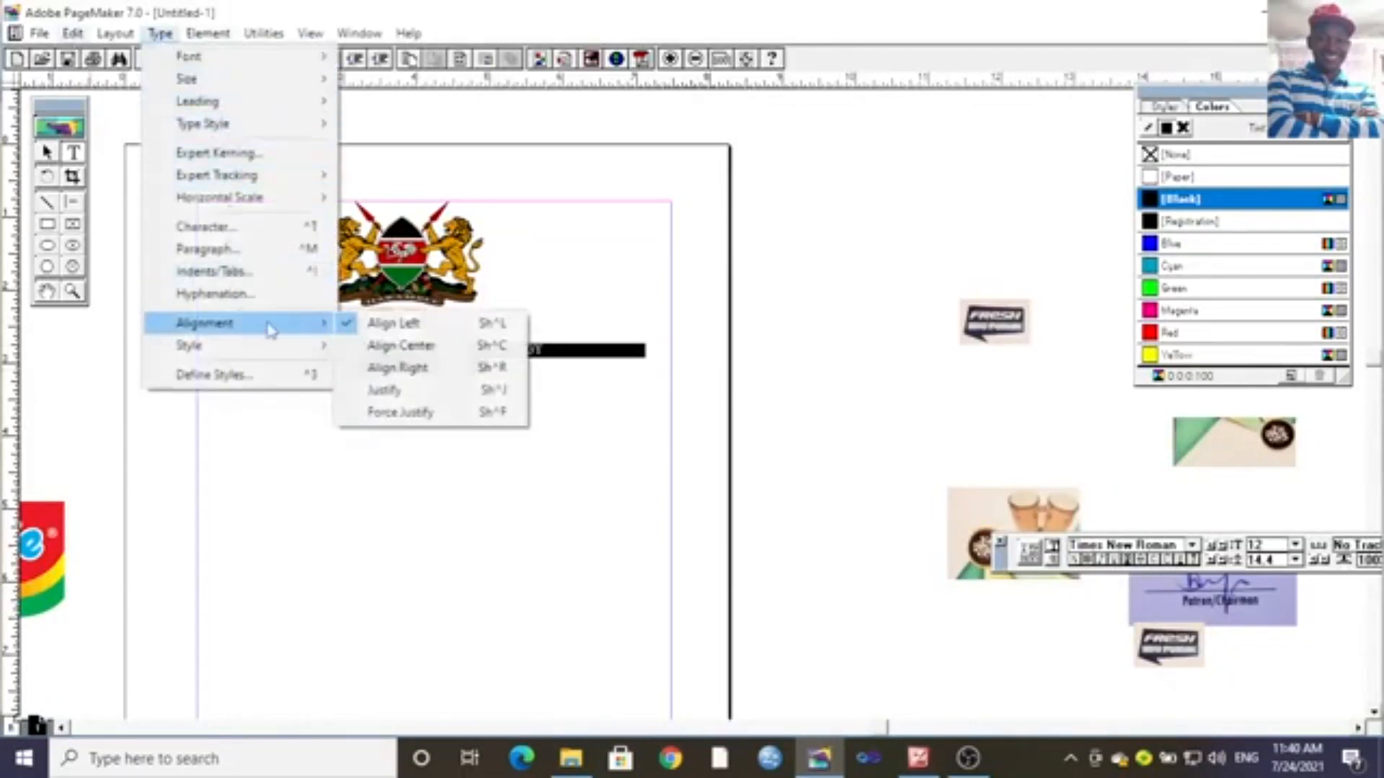
click(384, 349)
click(452, 450)
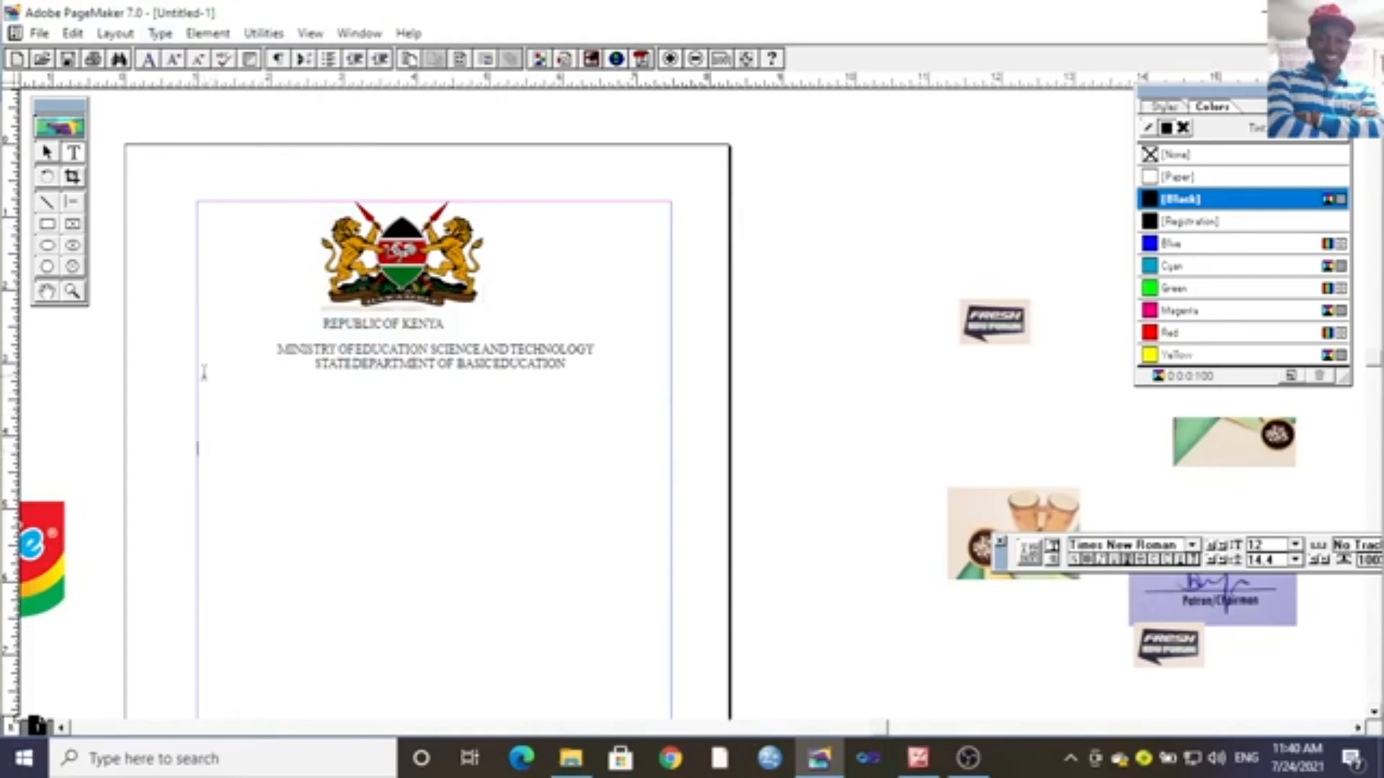
Add a text block across the page margins, below the ministry lines, reading "KENYA MUSIC FESTIVAL CENTRAL REGION".
drag(202, 384, 671, 409)
text(KENYAMUSIC FESTIVAL)
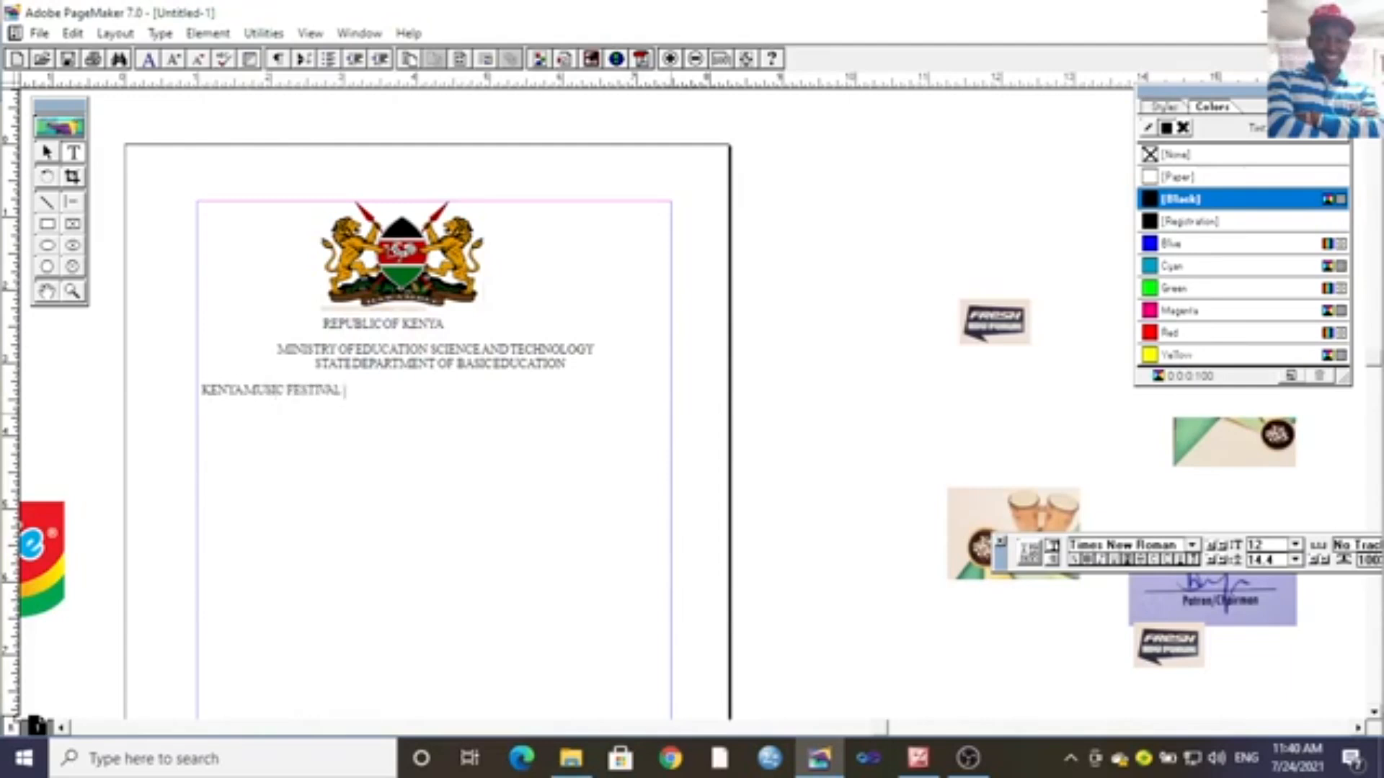
text( CENTRAL K)
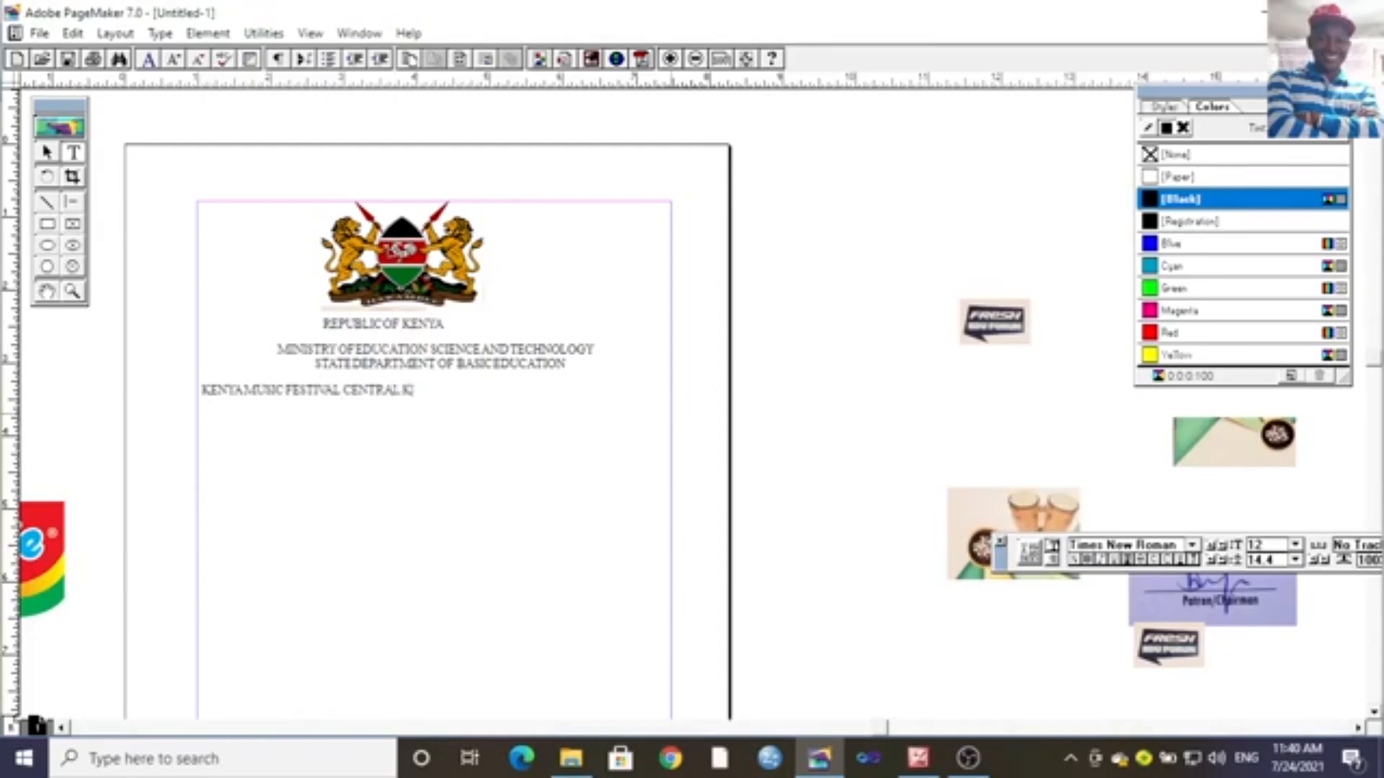
key(BackSpace)
text(REGION)
Apply the Subhead 1 style to the "KENYA MUSIC FESTIVAL CENTRAL REGION" line.
drag(485, 395, 84, 384)
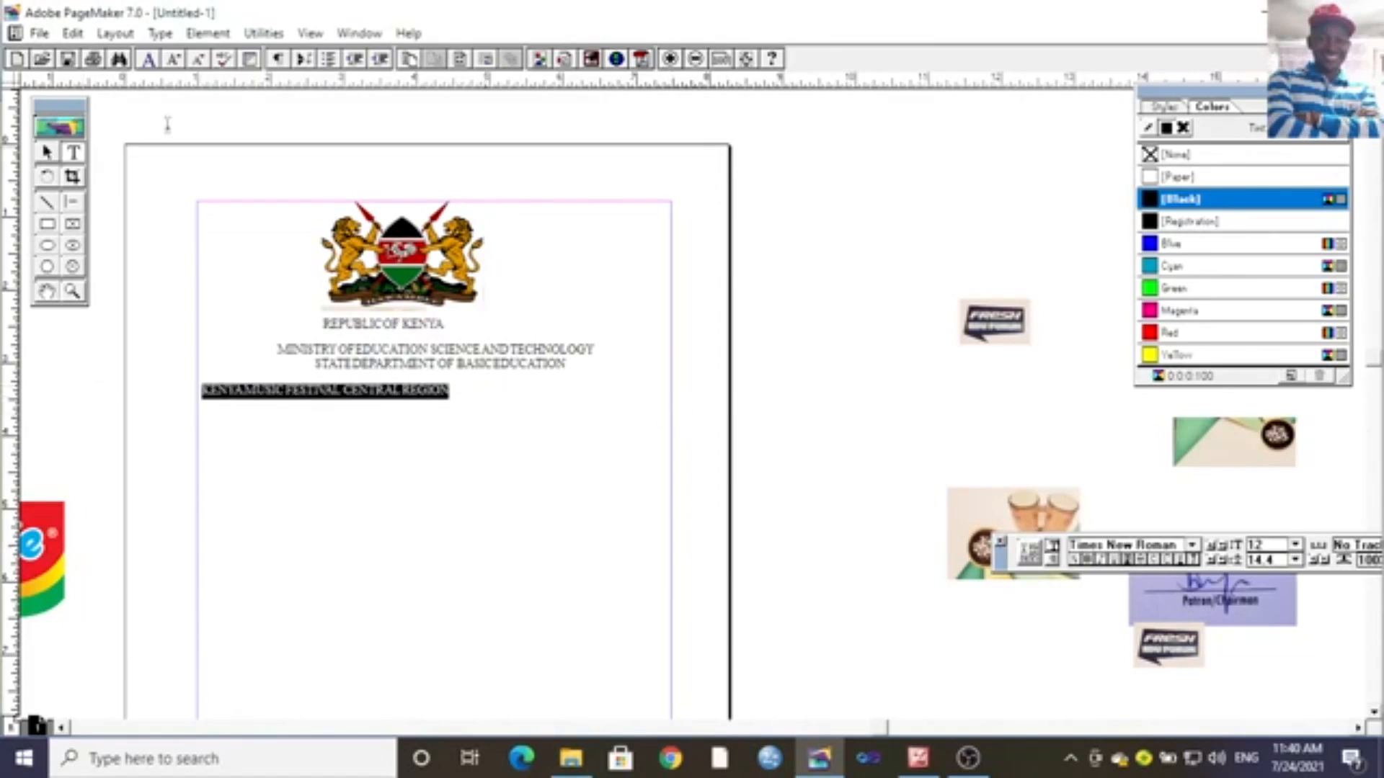
click(160, 33)
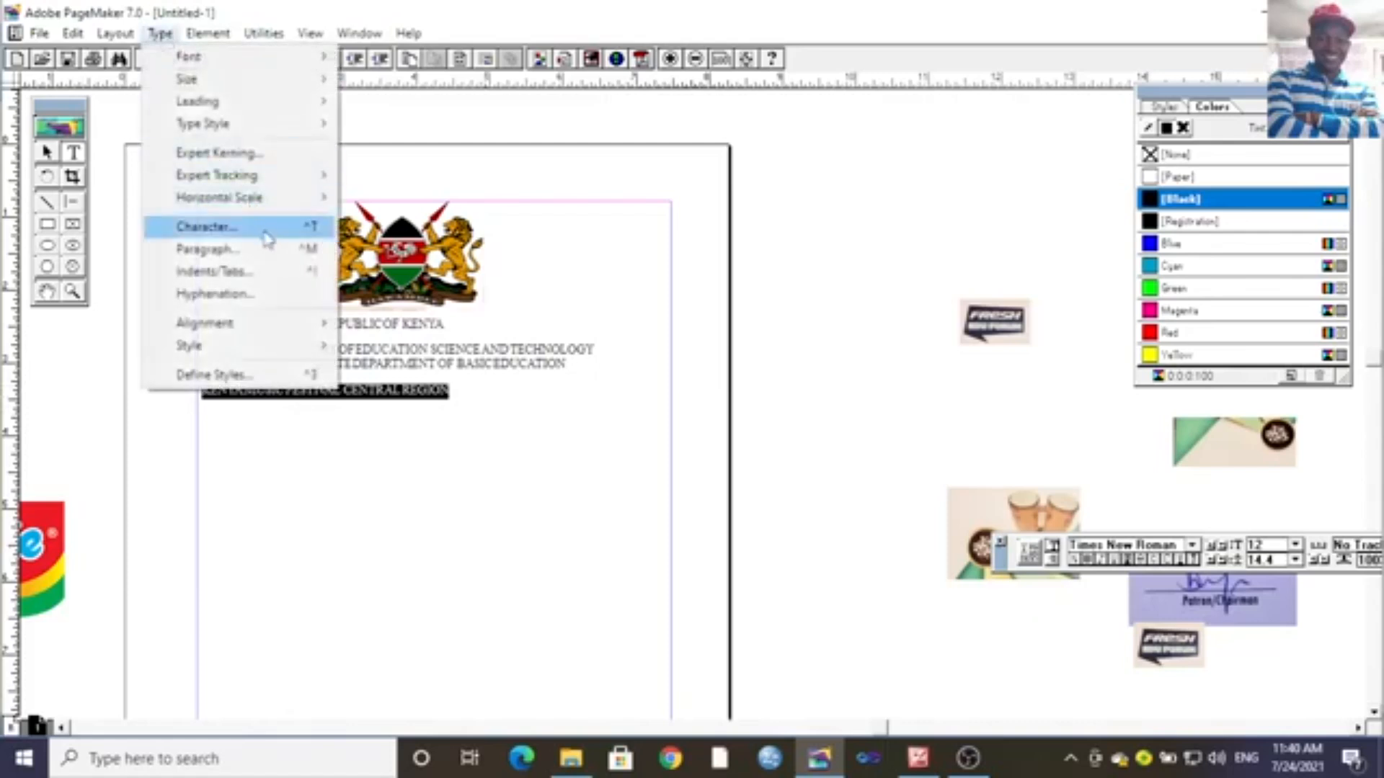
mouse_move(289, 65)
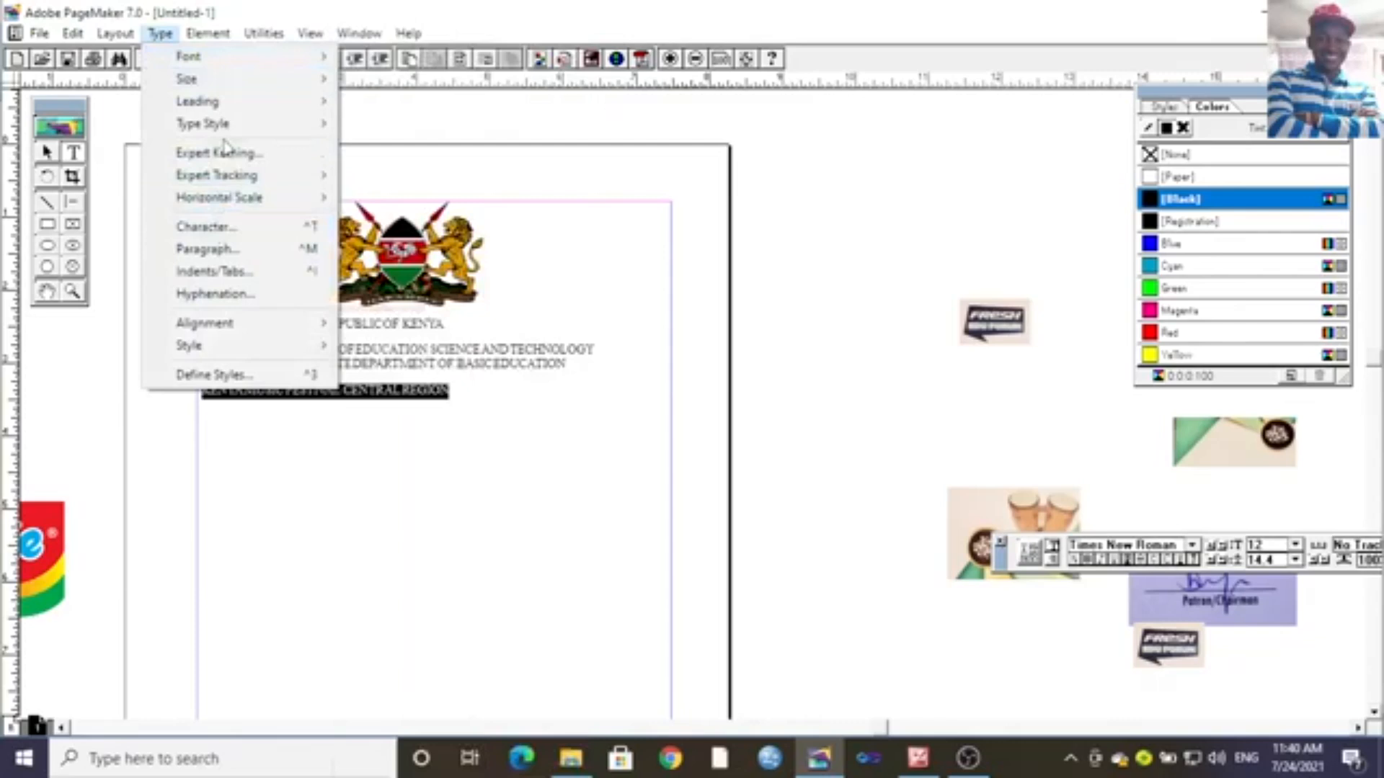
mouse_move(232, 352)
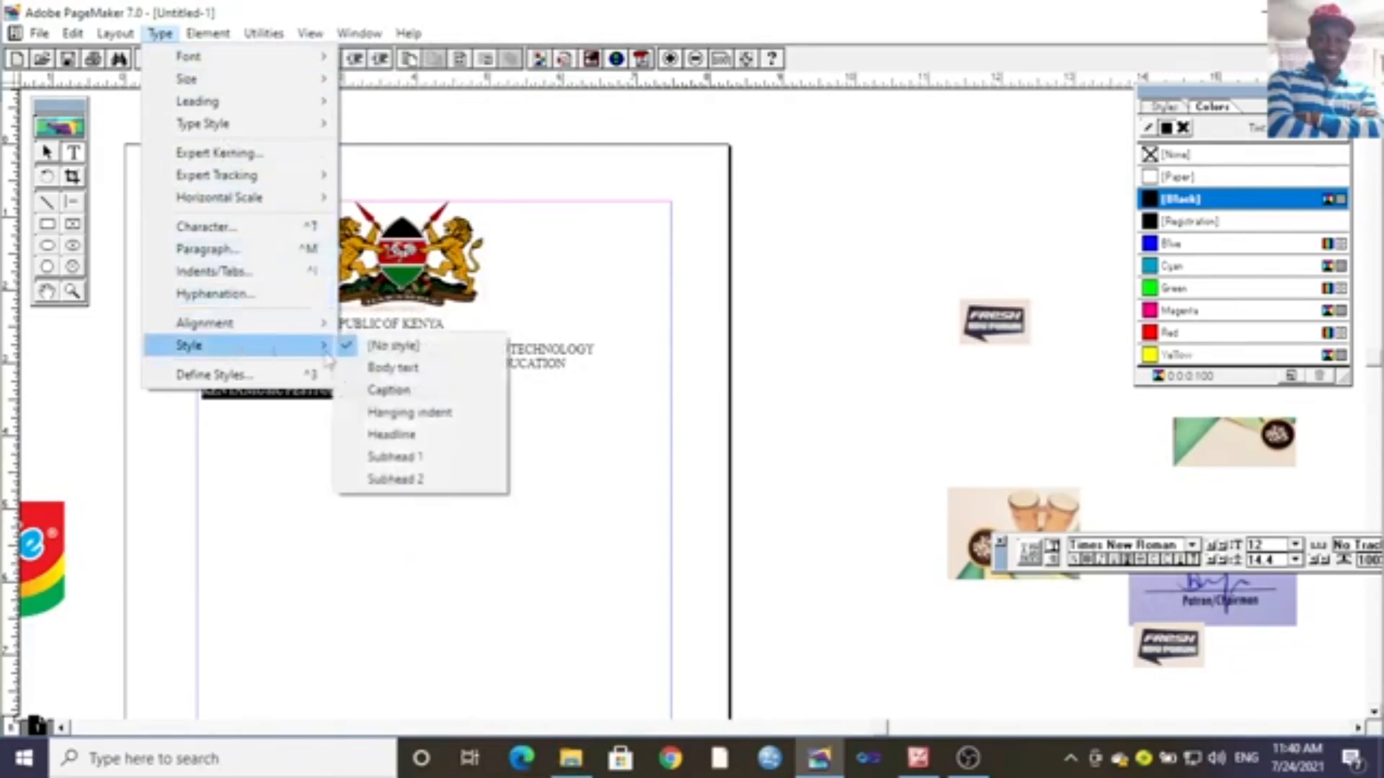
click(446, 458)
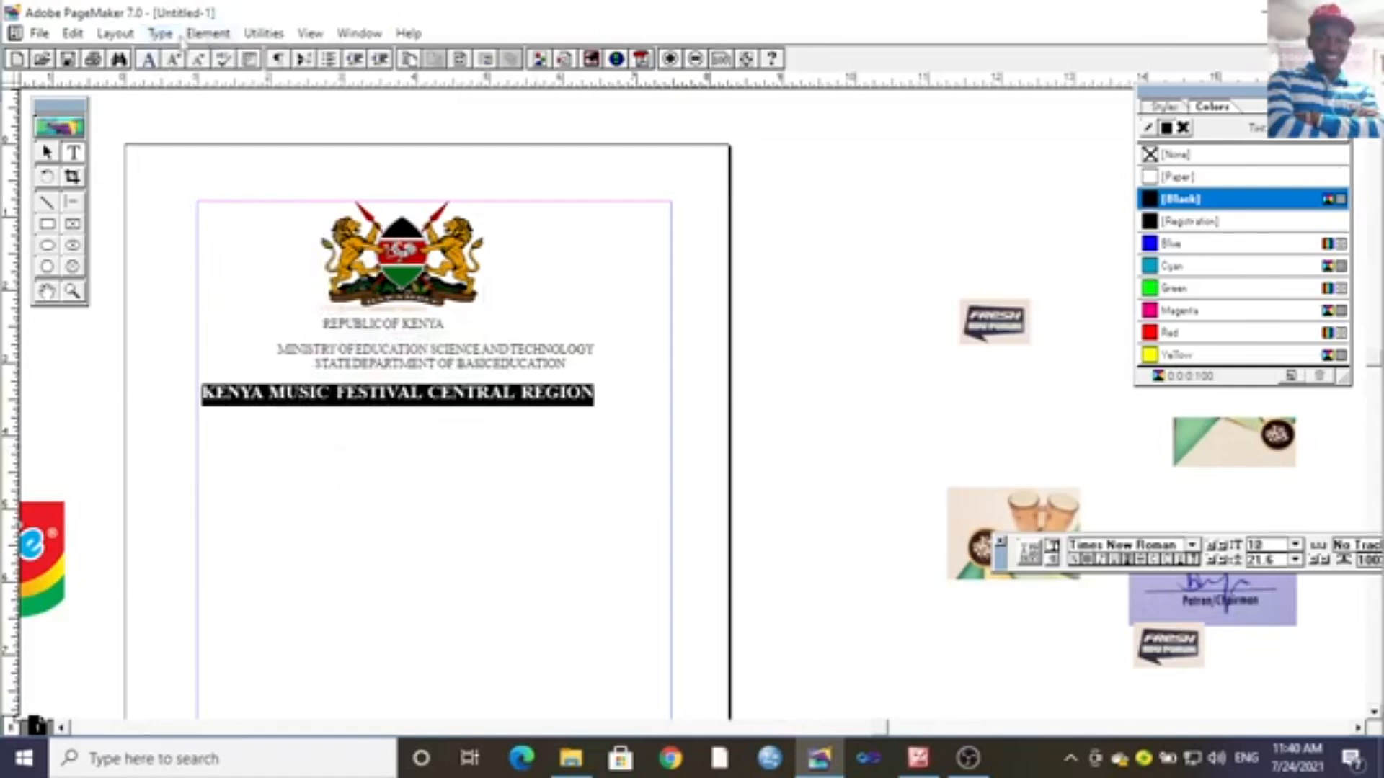
click(205, 34)
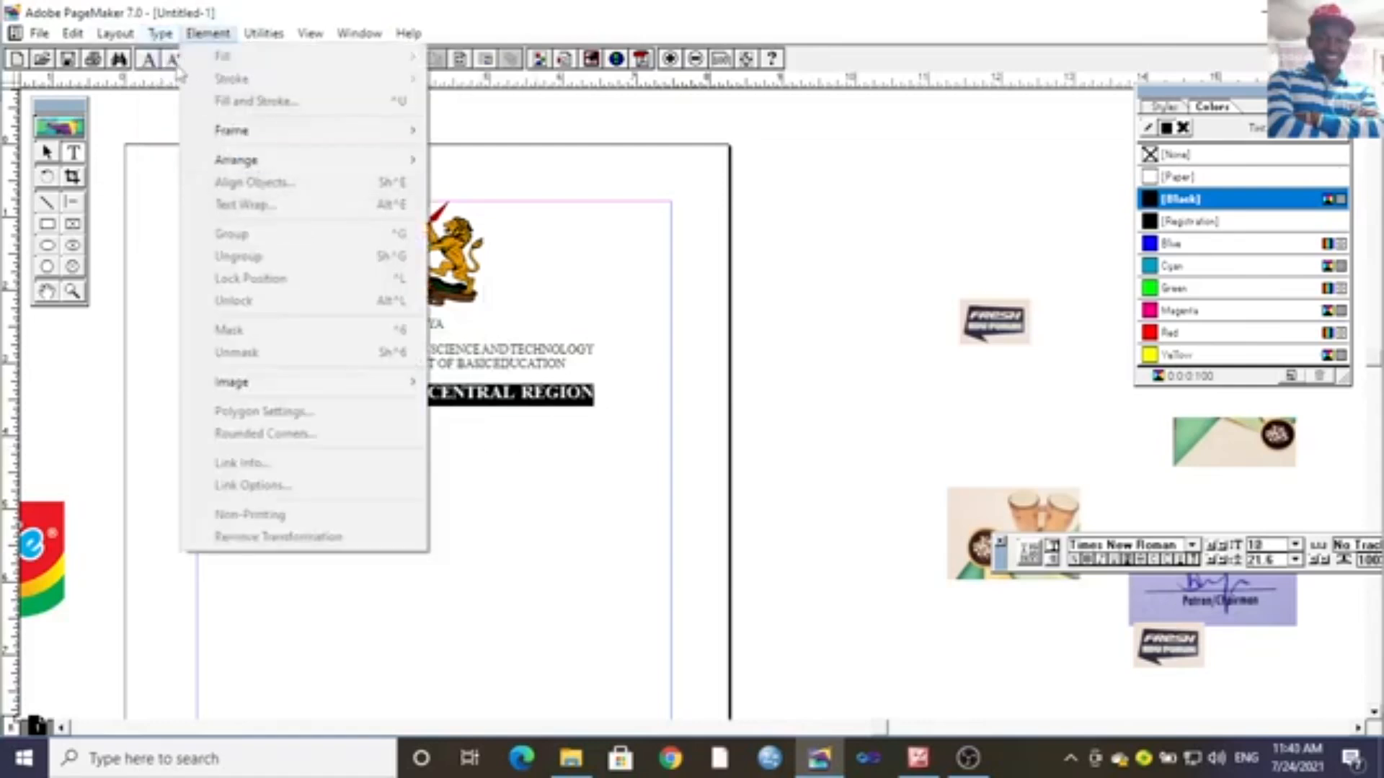
Centre-align the "KENYA MUSIC FESTIVAL CENTRAL REGION" line.
mouse_move(160, 33)
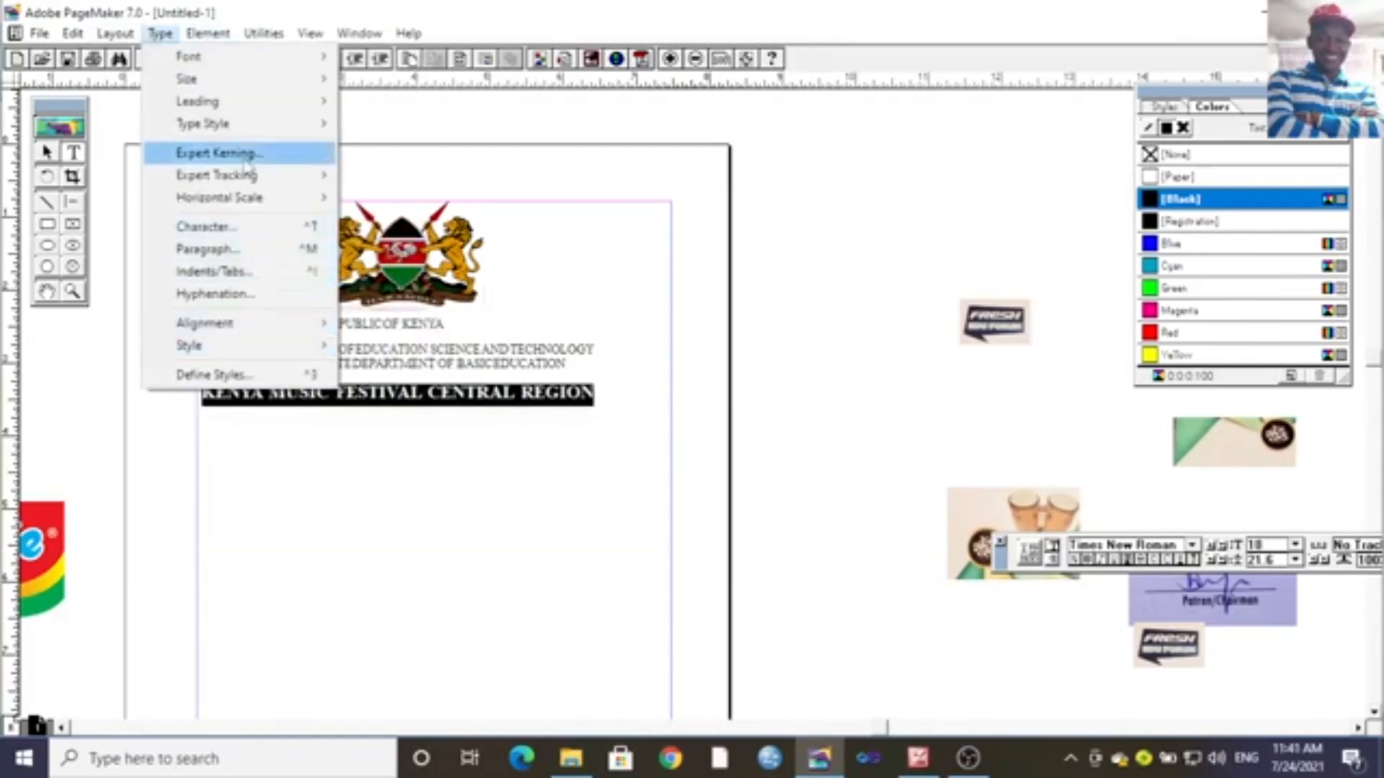
mouse_move(282, 325)
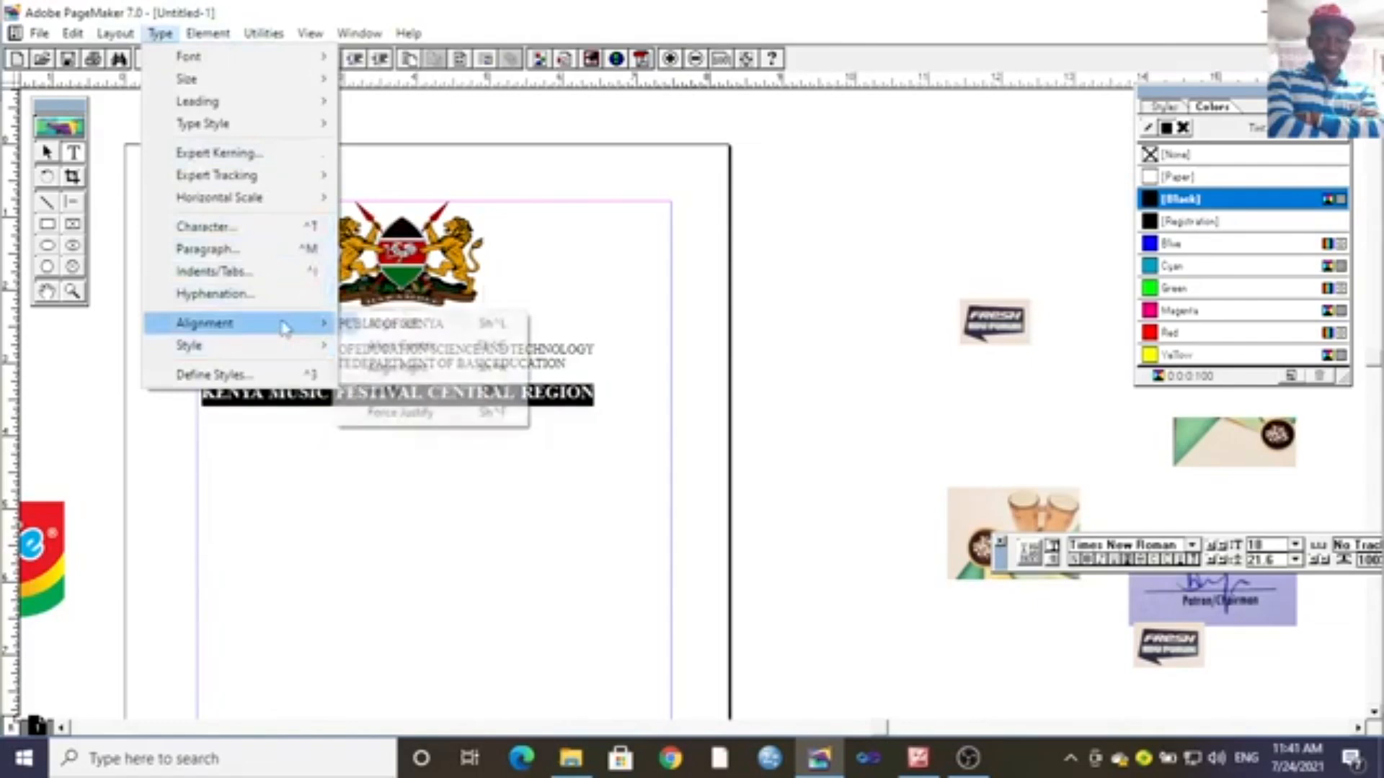
click(447, 347)
click(439, 465)
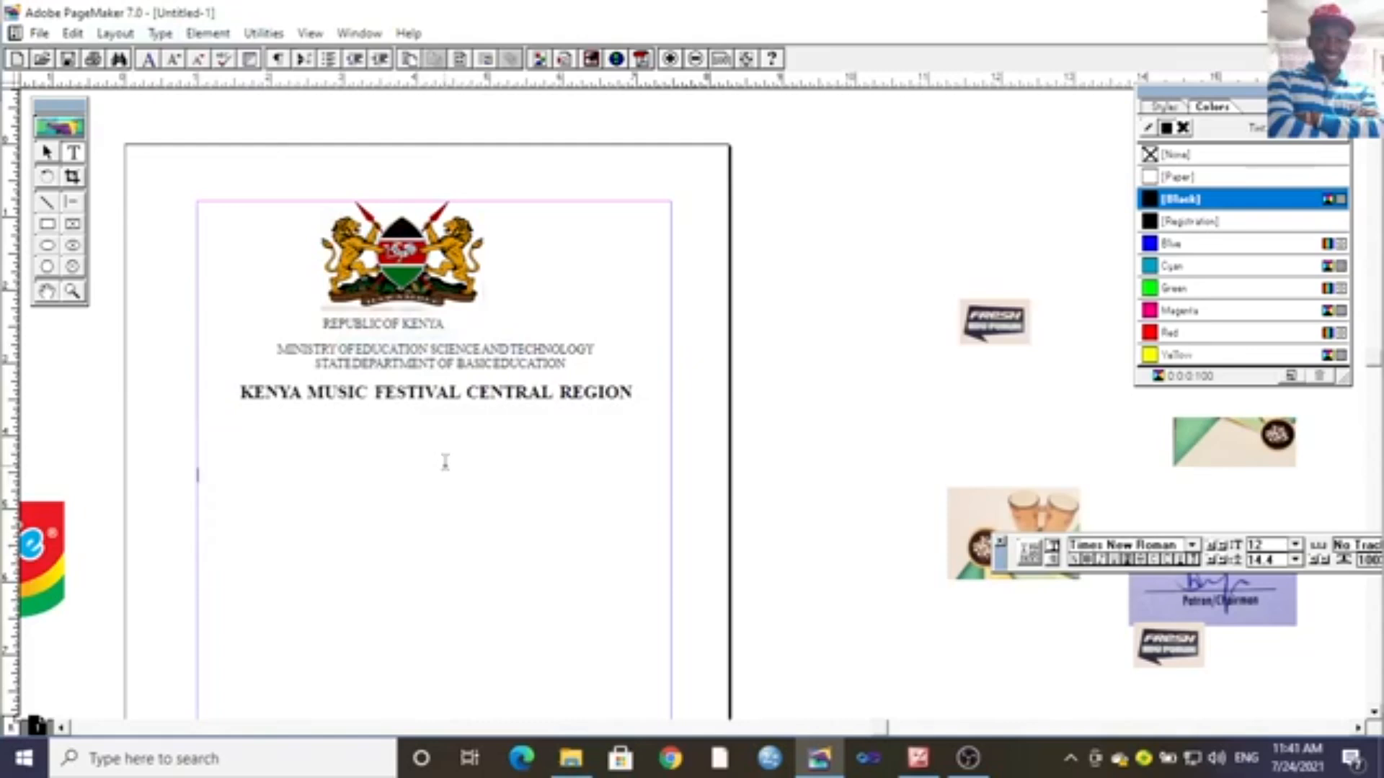
Add the line "CERTIFICATE OF PARTICIPATION" directly under "KENYA MUSIC FESTIVAL CENTRAL REGION" in the same text block.
click(637, 397)
key(Return)
text(CERFI)
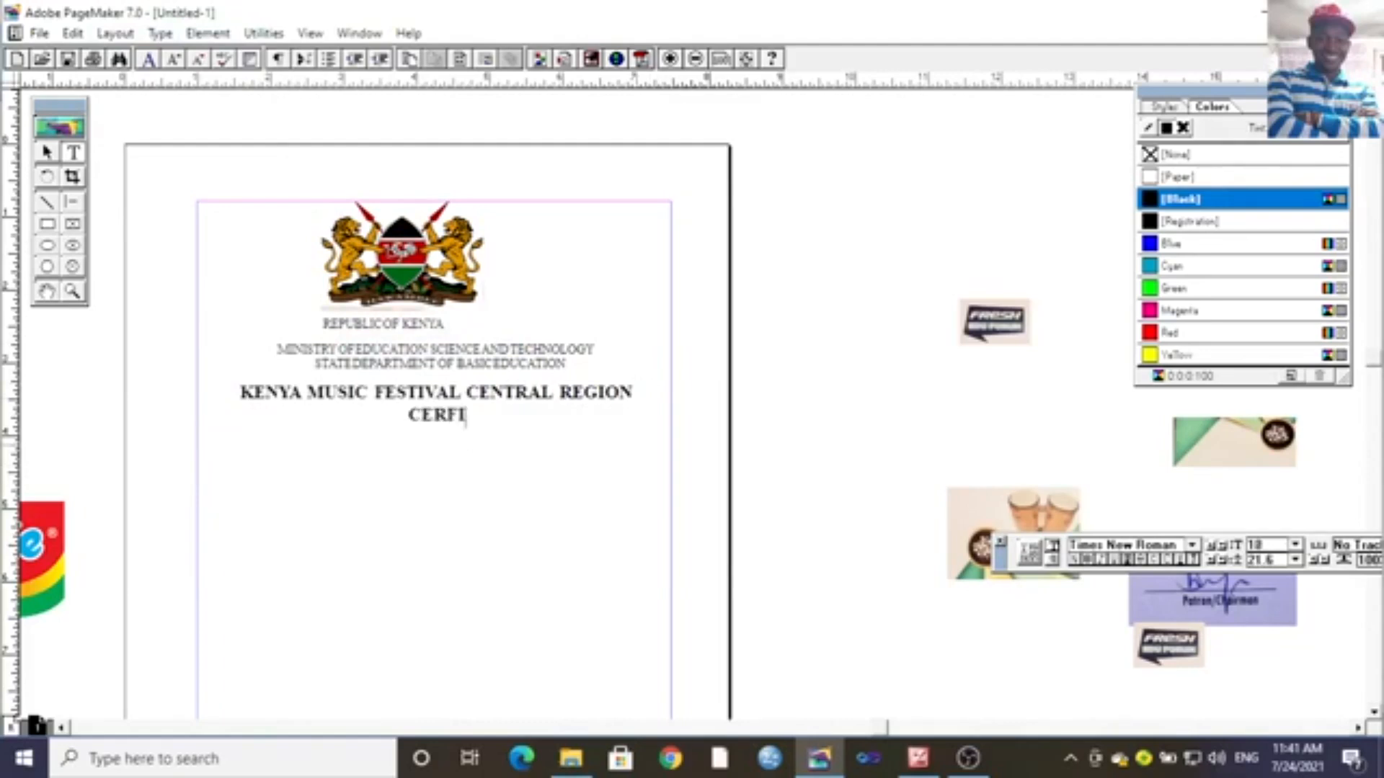
key(BackSpace)
key(BackSpace)
text(TIFICATE OF P)
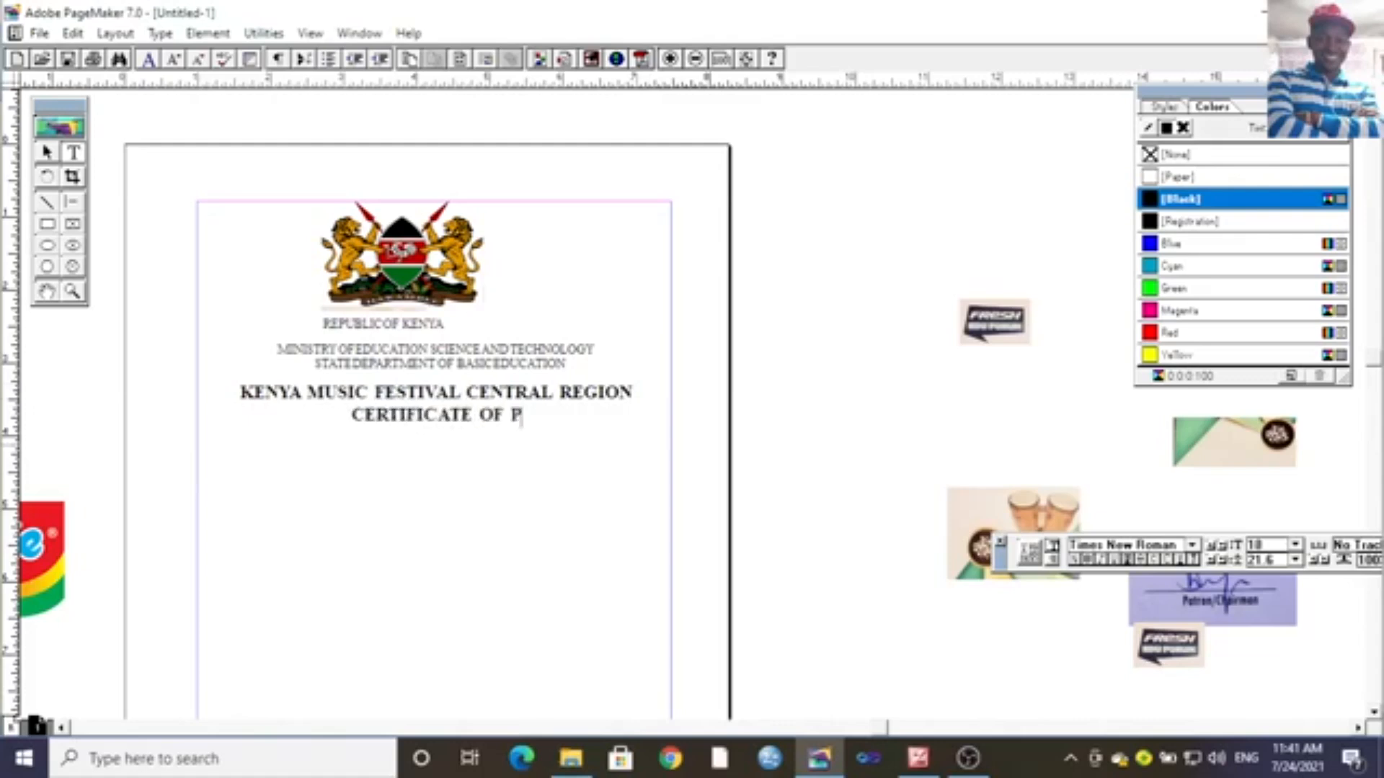
text(ARTICIPATION)
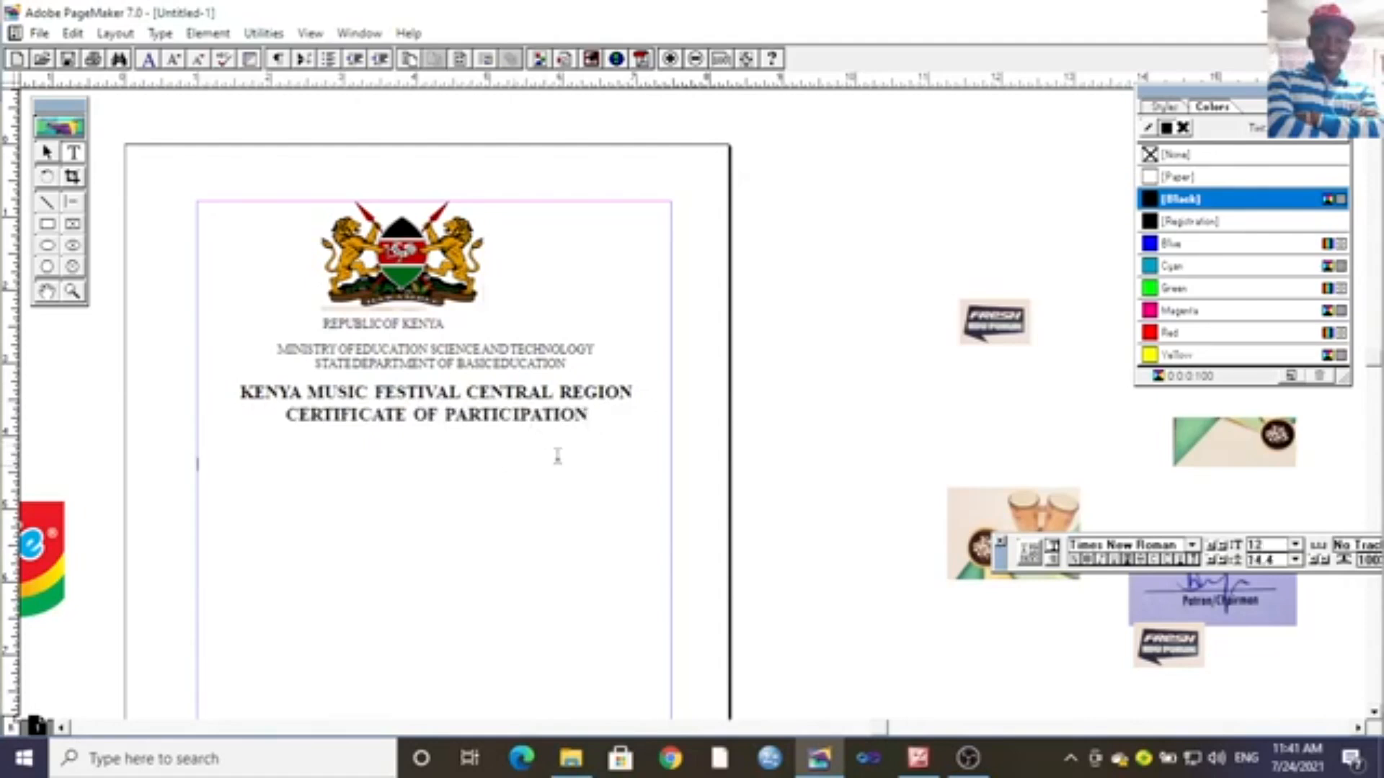
drag(609, 421, 214, 412)
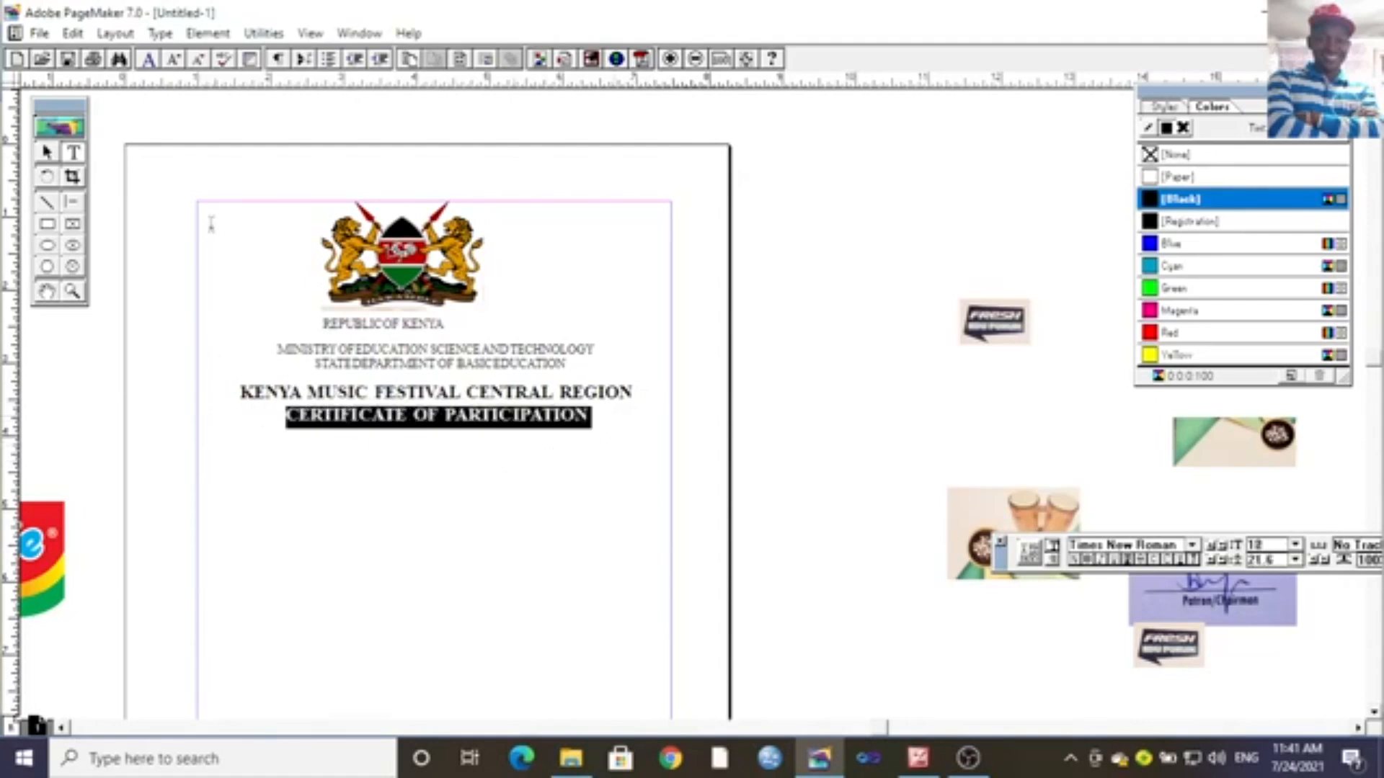
click(159, 33)
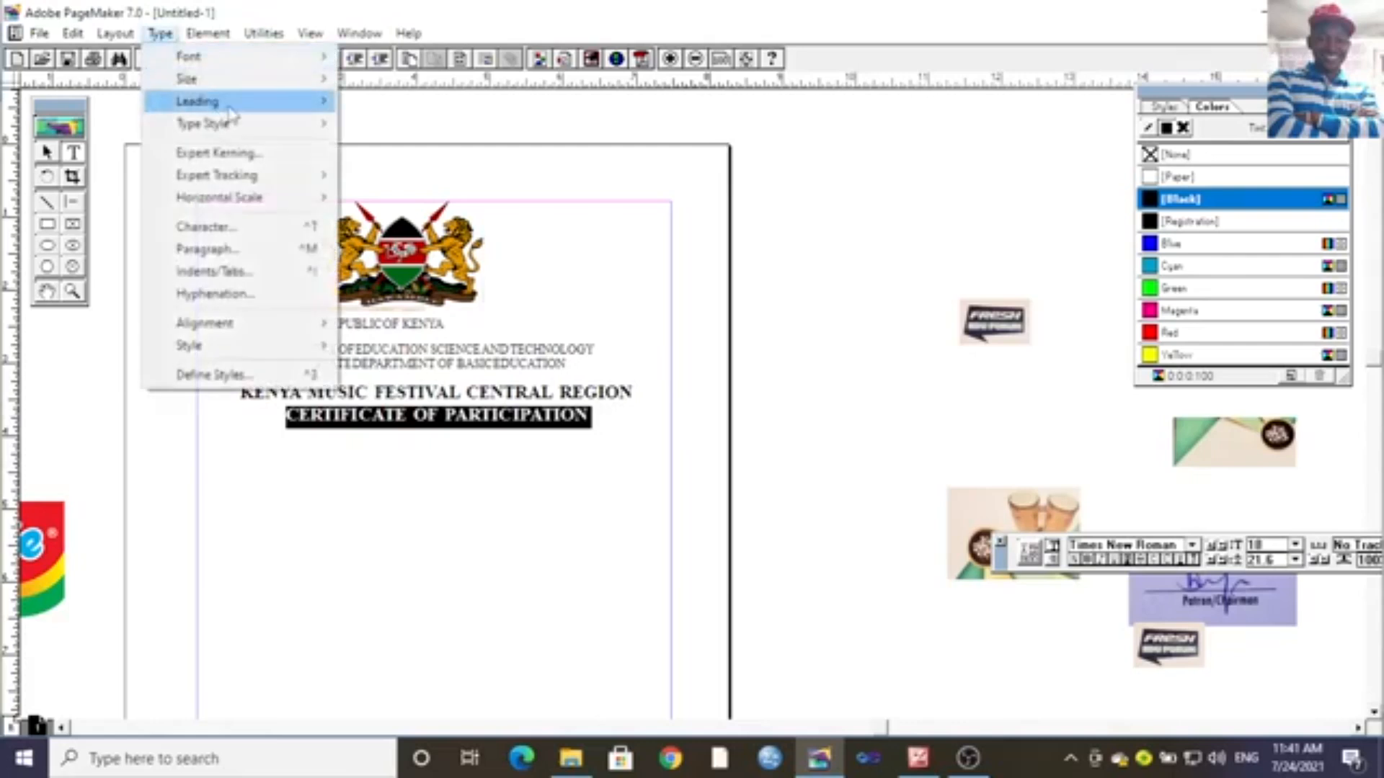
mouse_move(231, 126)
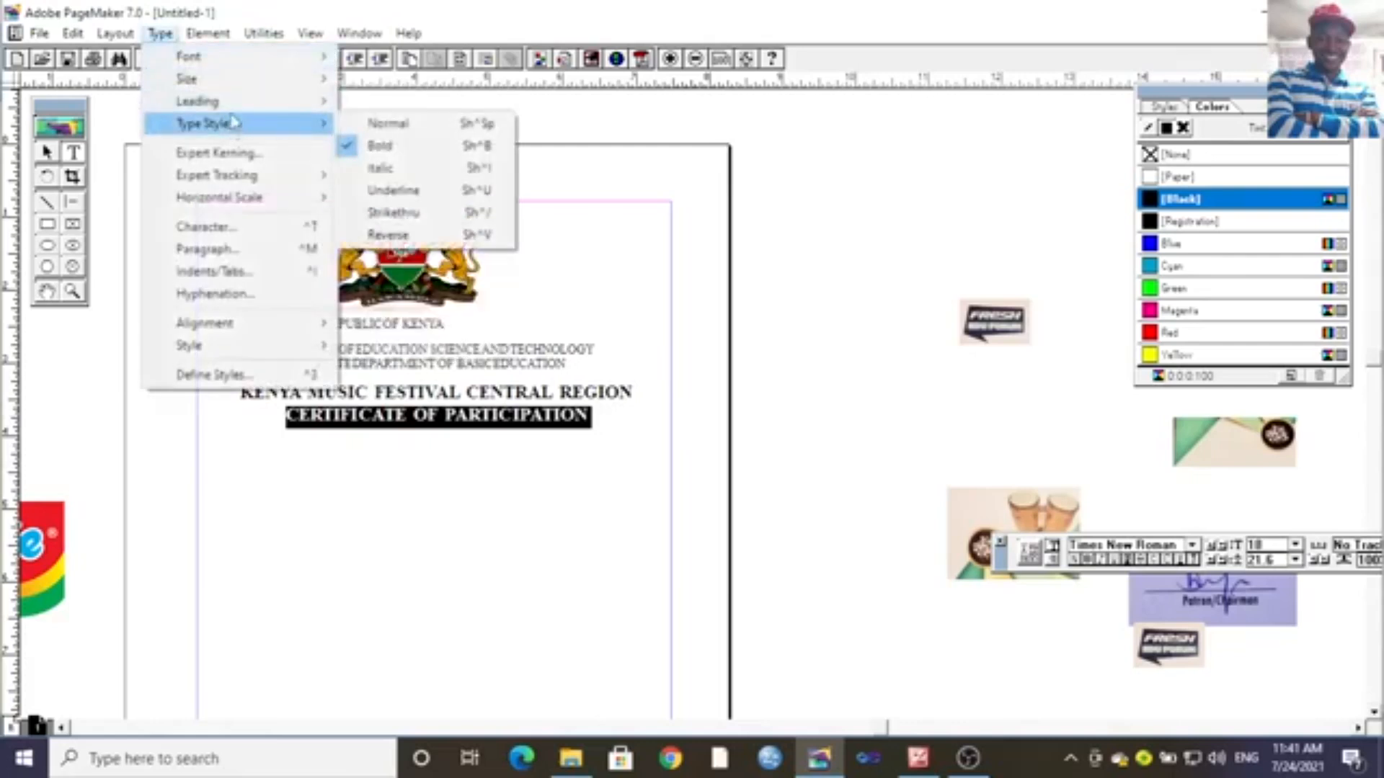
mouse_move(216, 56)
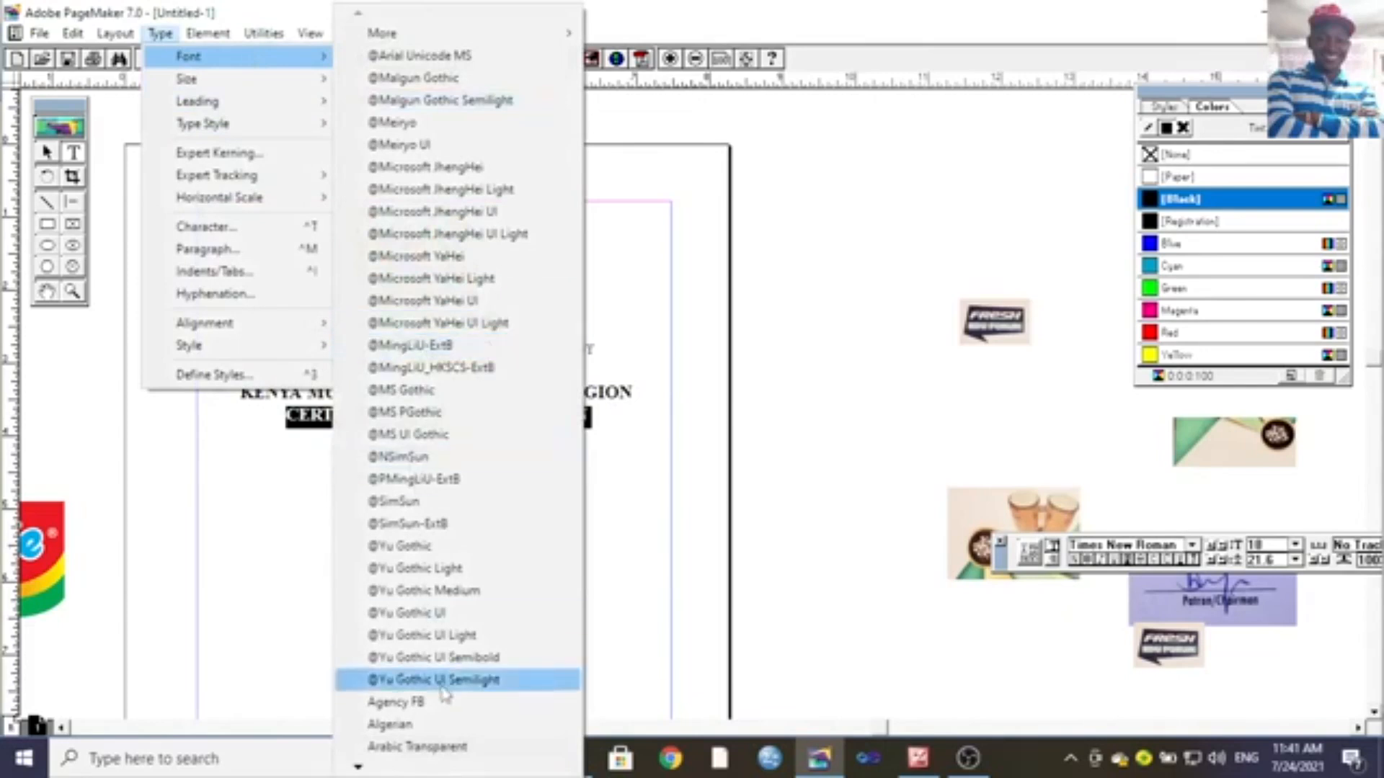
click(358, 767)
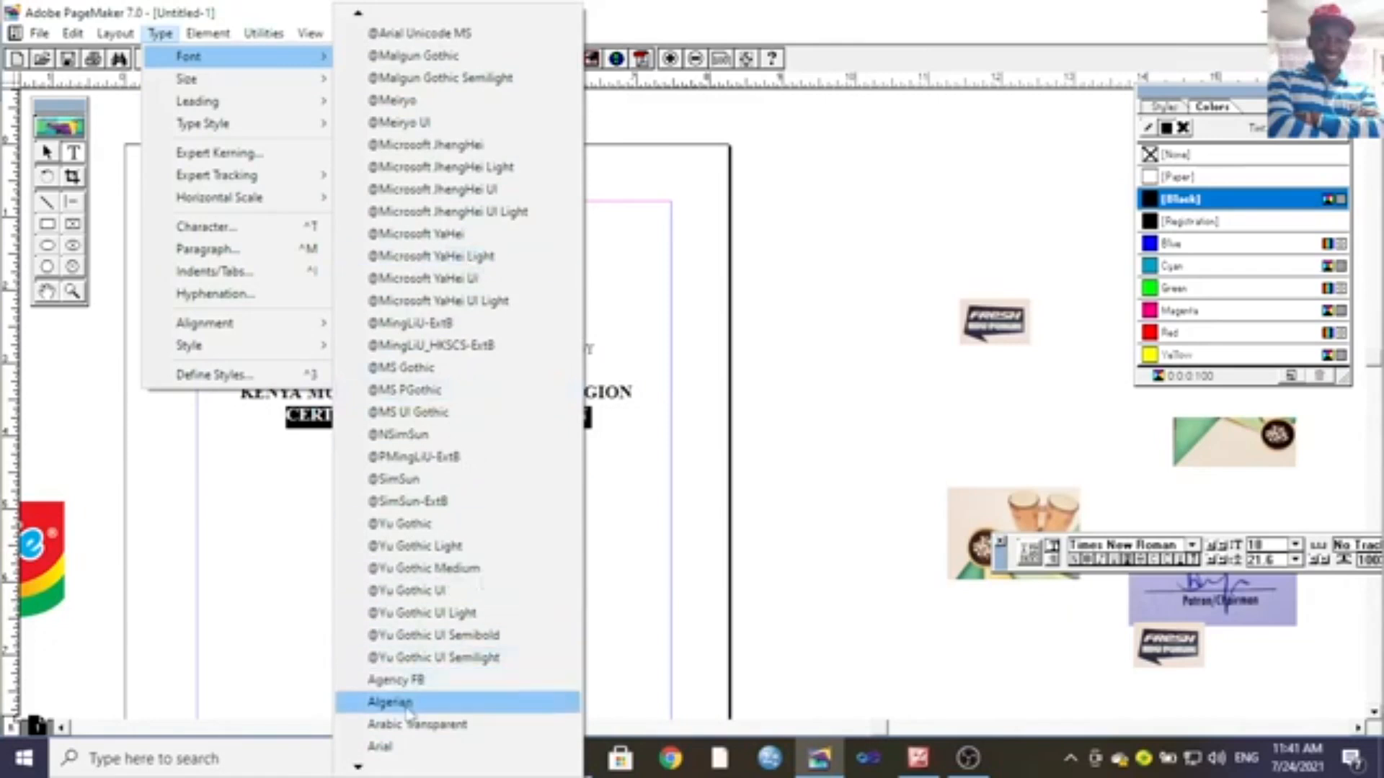
click(361, 766)
click(358, 767)
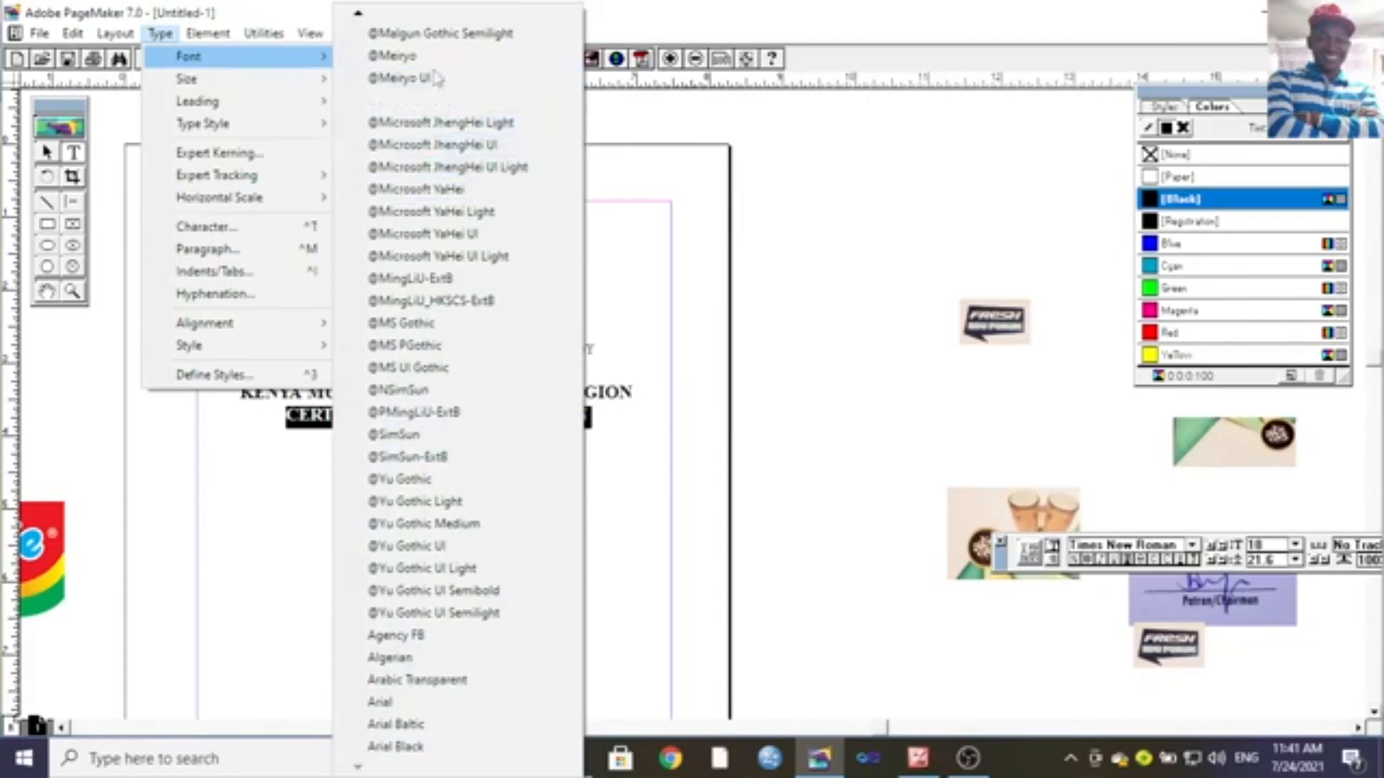
click(410, 34)
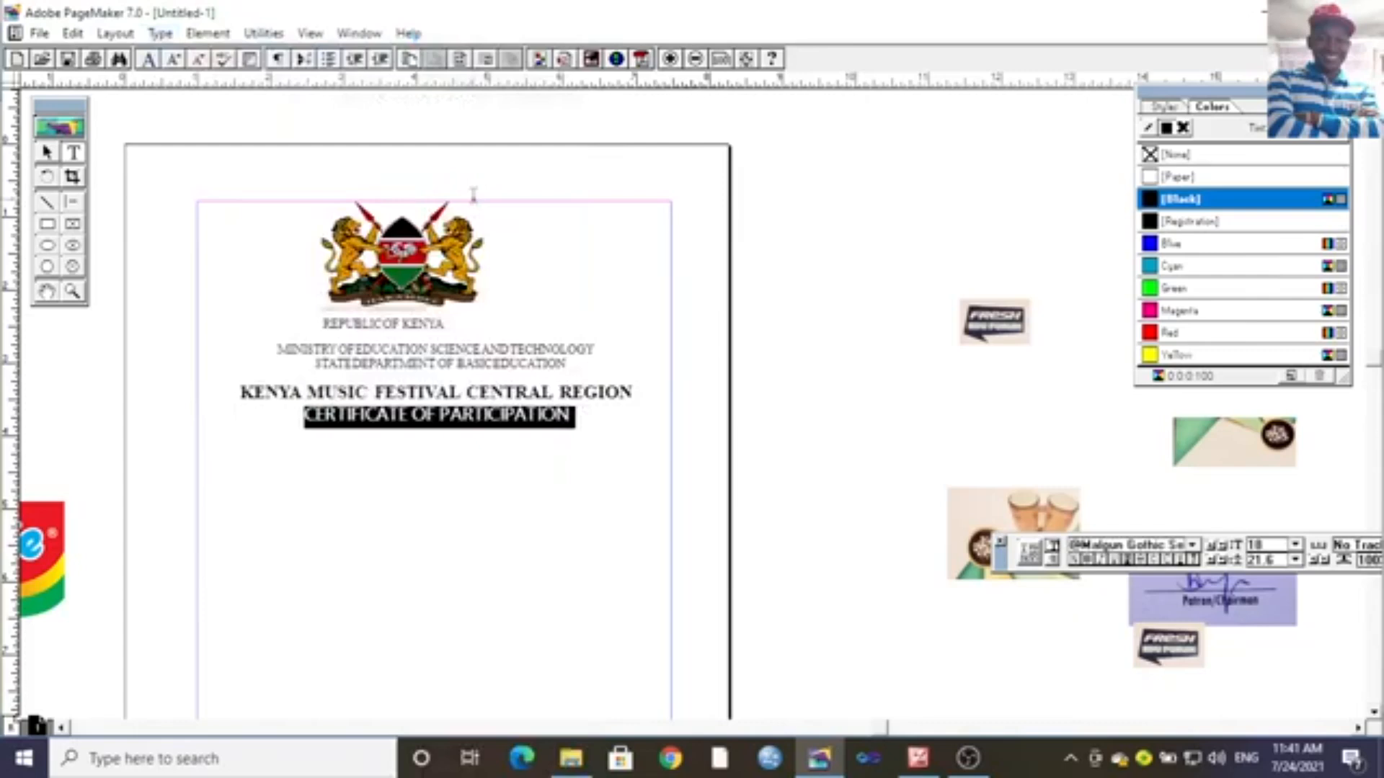
click(160, 33)
mouse_move(308, 56)
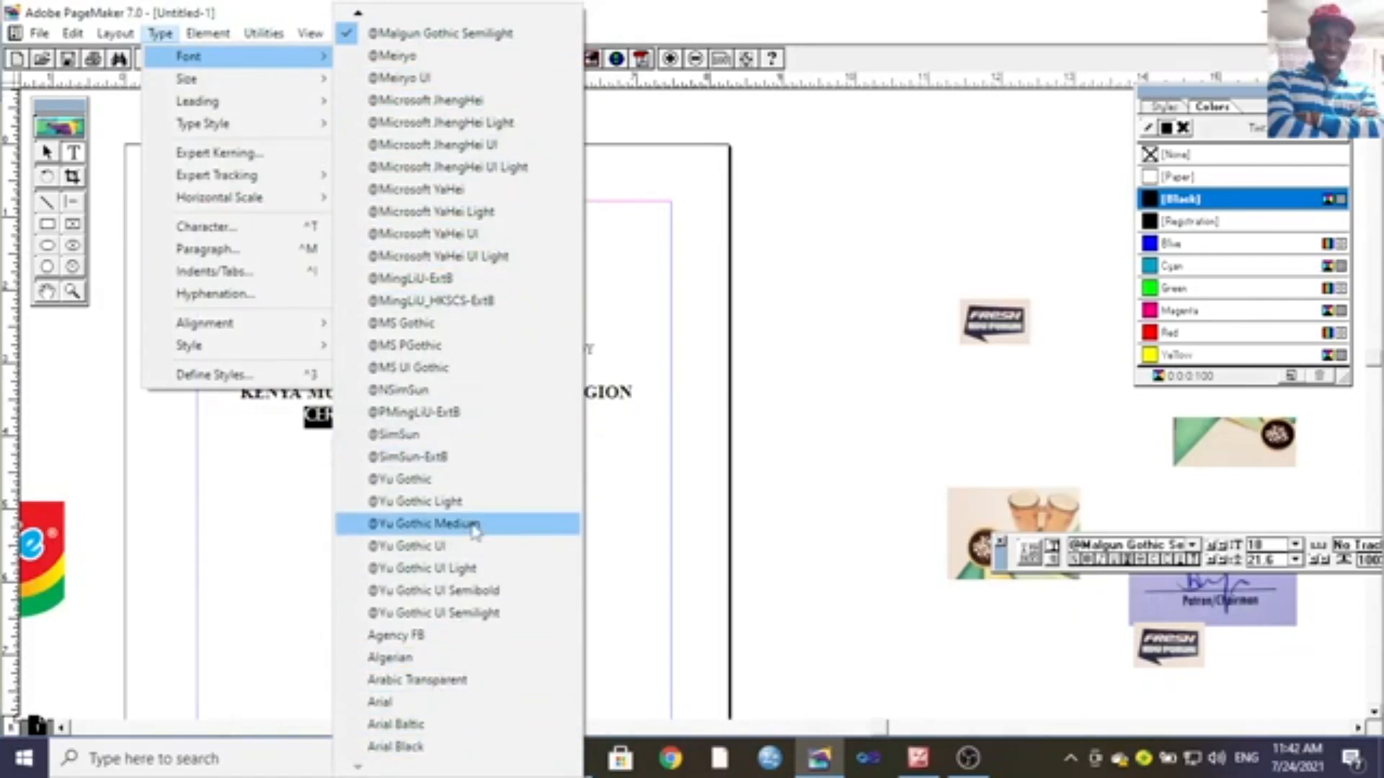
click(494, 302)
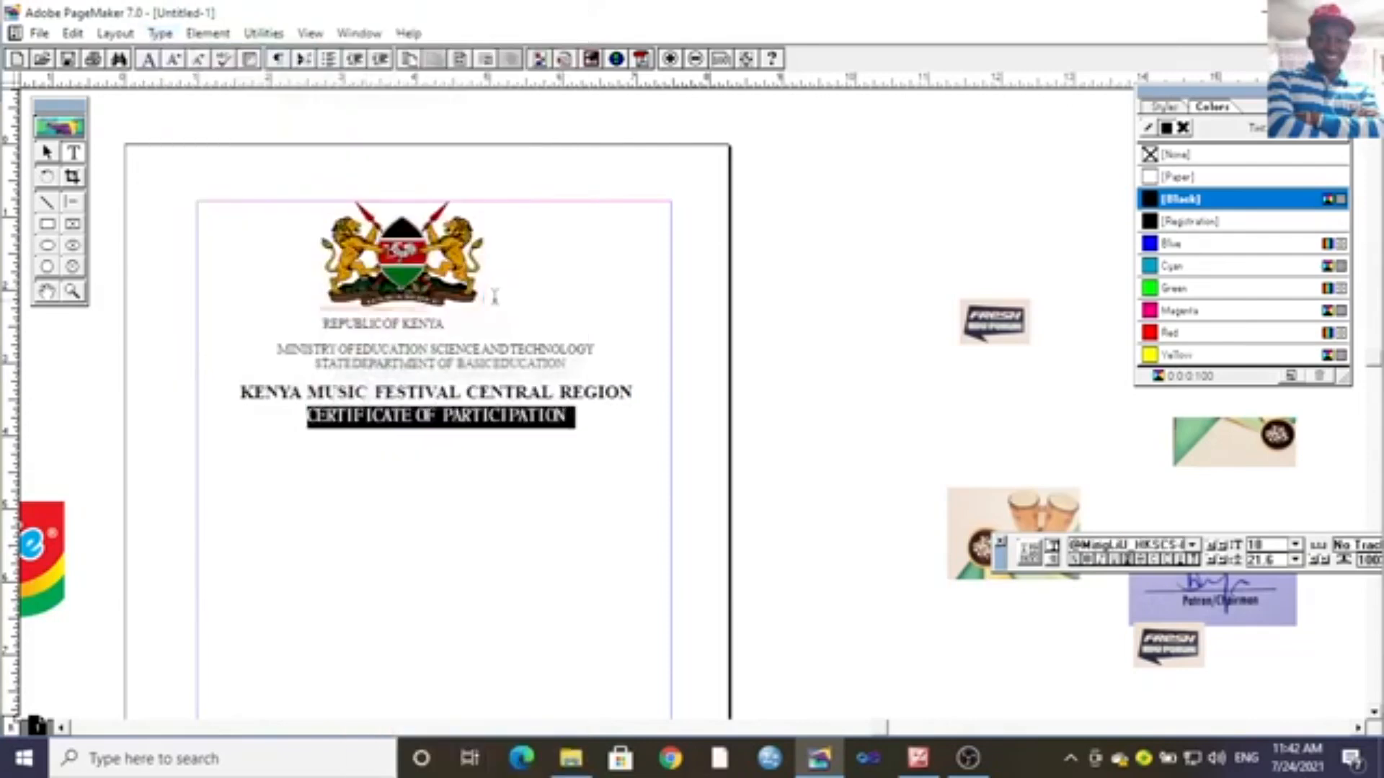
click(508, 452)
Add a line reading "awarded to;" under "CERTIFICATE OF PARTICIPATION".
click(619, 412)
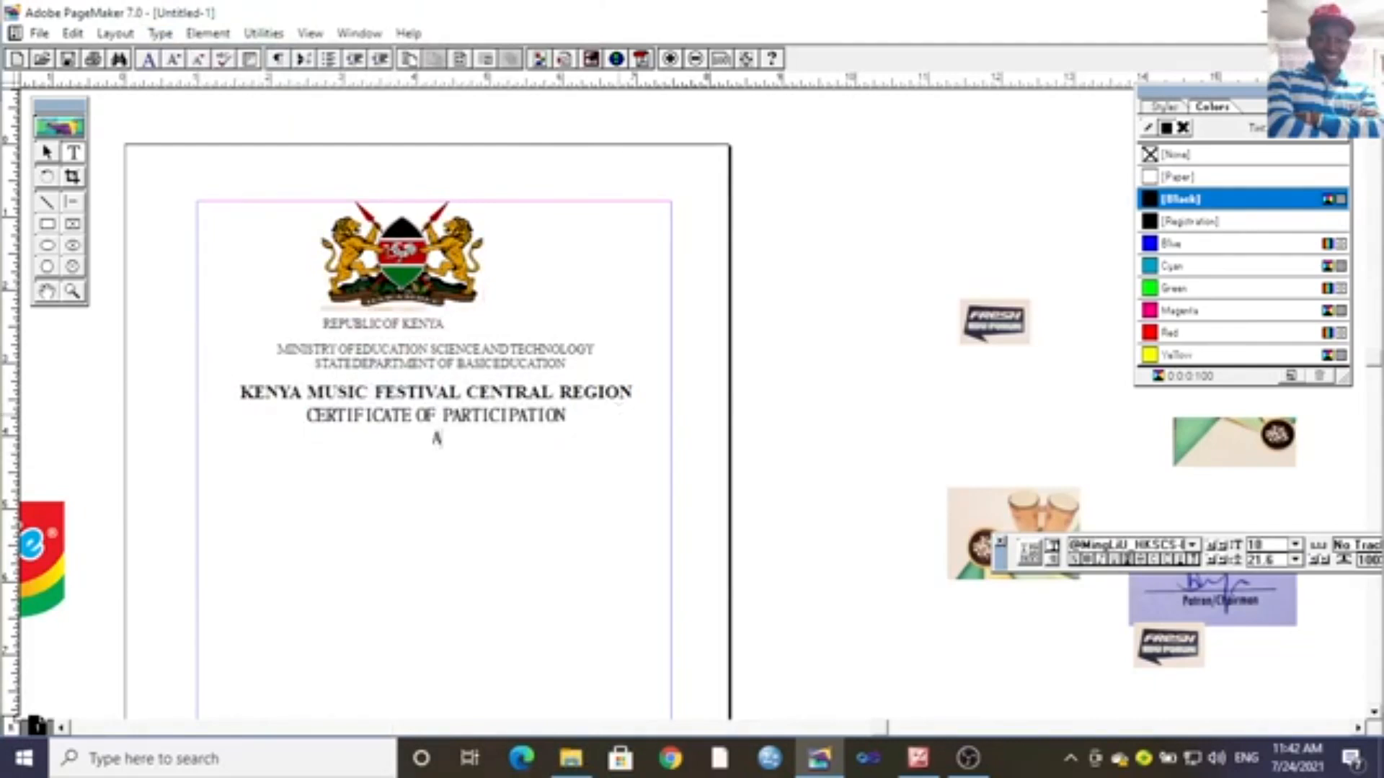
text(awarded to;;)
key(BackSpace)
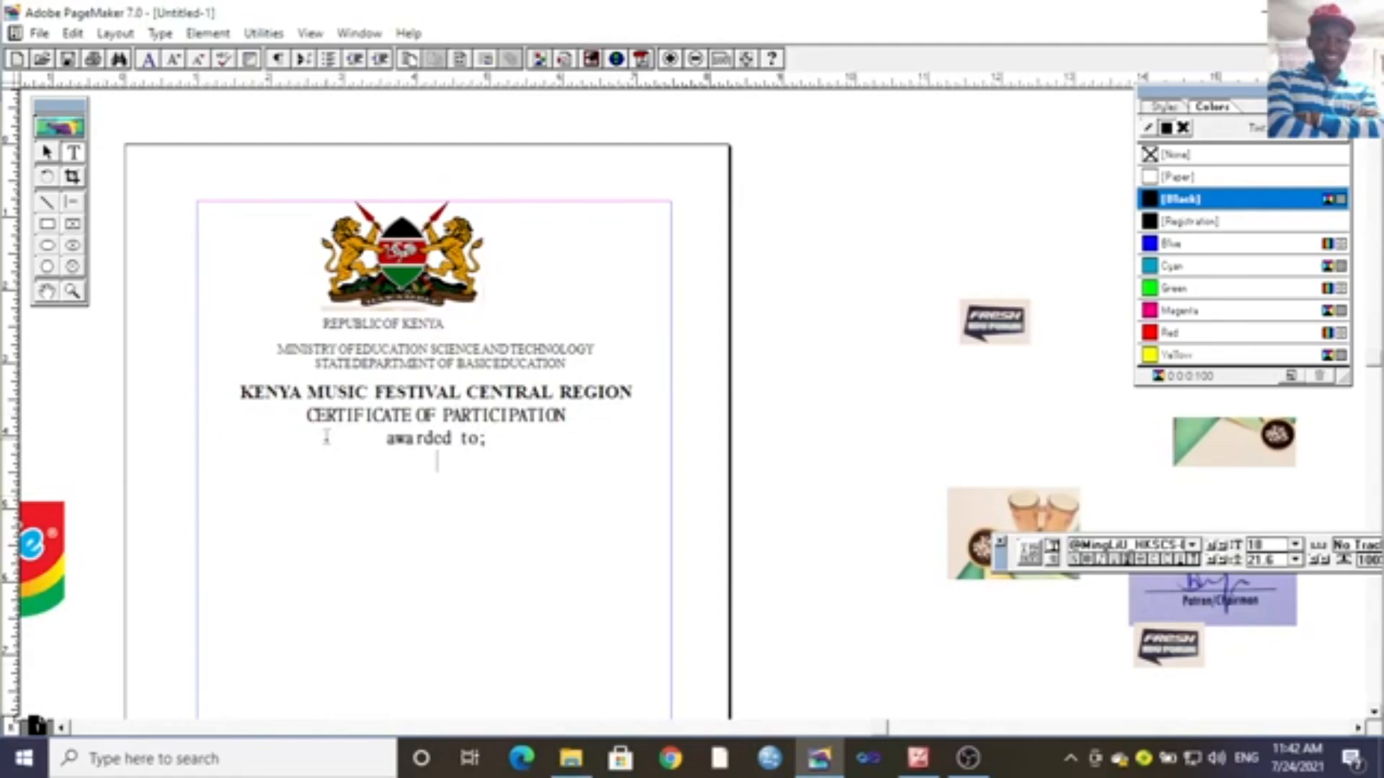
Add a wide text block inside the margins, well below "awarded to;", with "For Training at the Regional" and "Music" on two lines.
click(47, 292)
drag(247, 392, 265, 195)
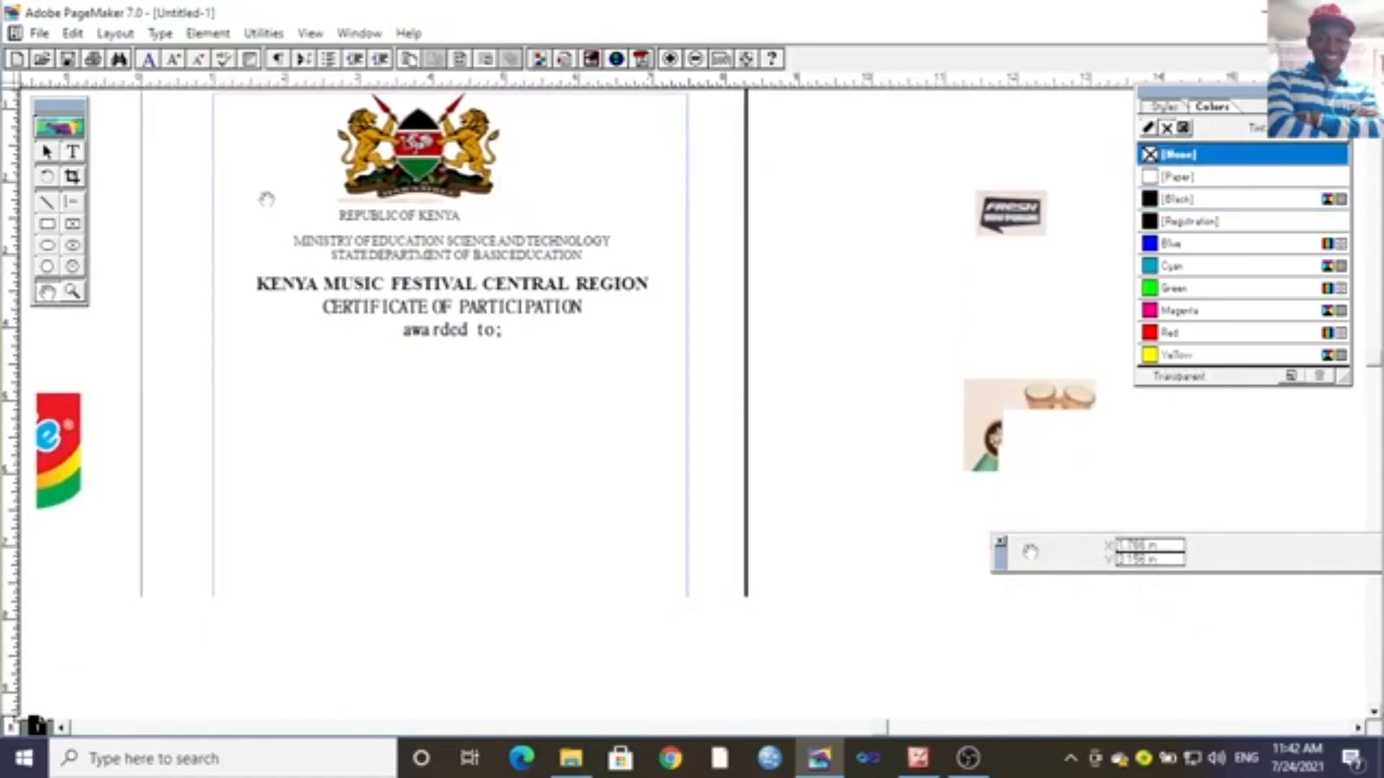
drag(327, 440, 378, 276)
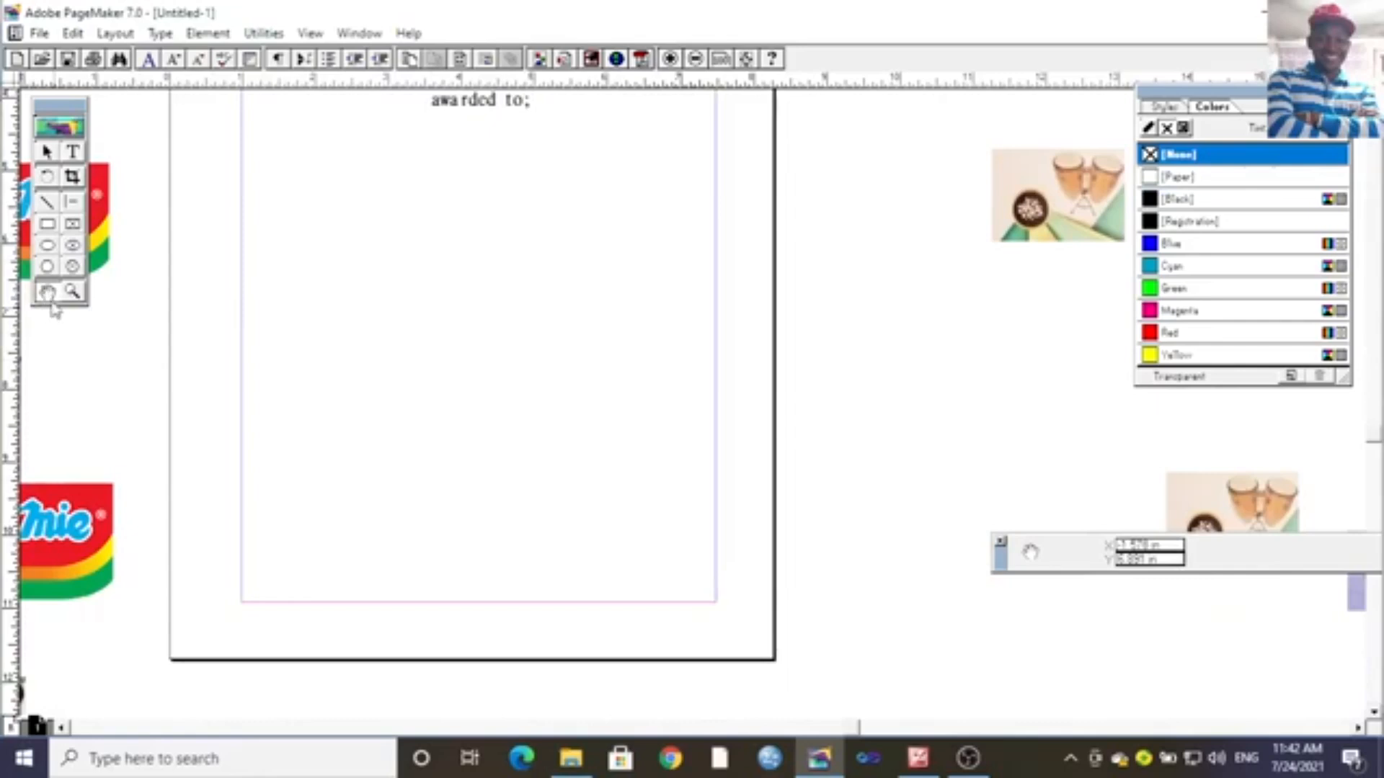
click(72, 152)
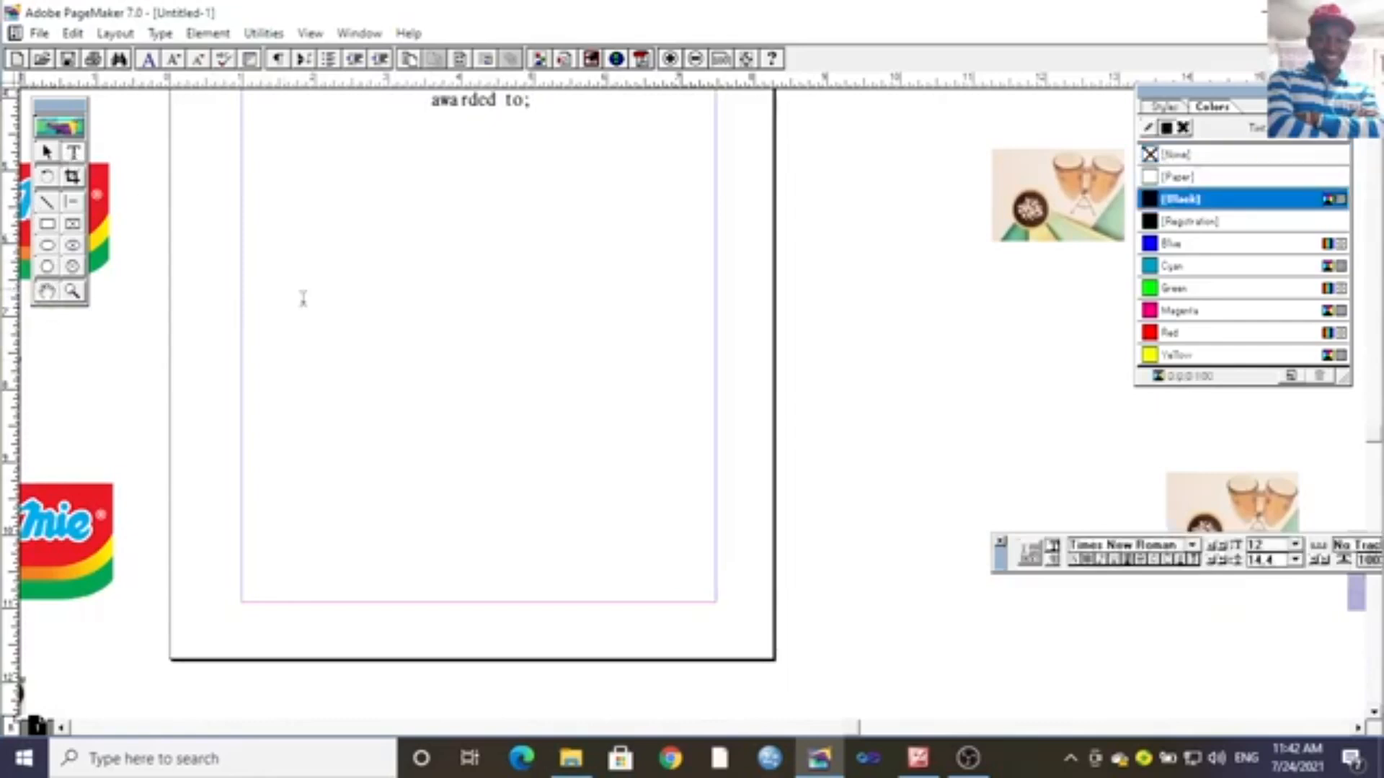
drag(284, 289, 699, 383)
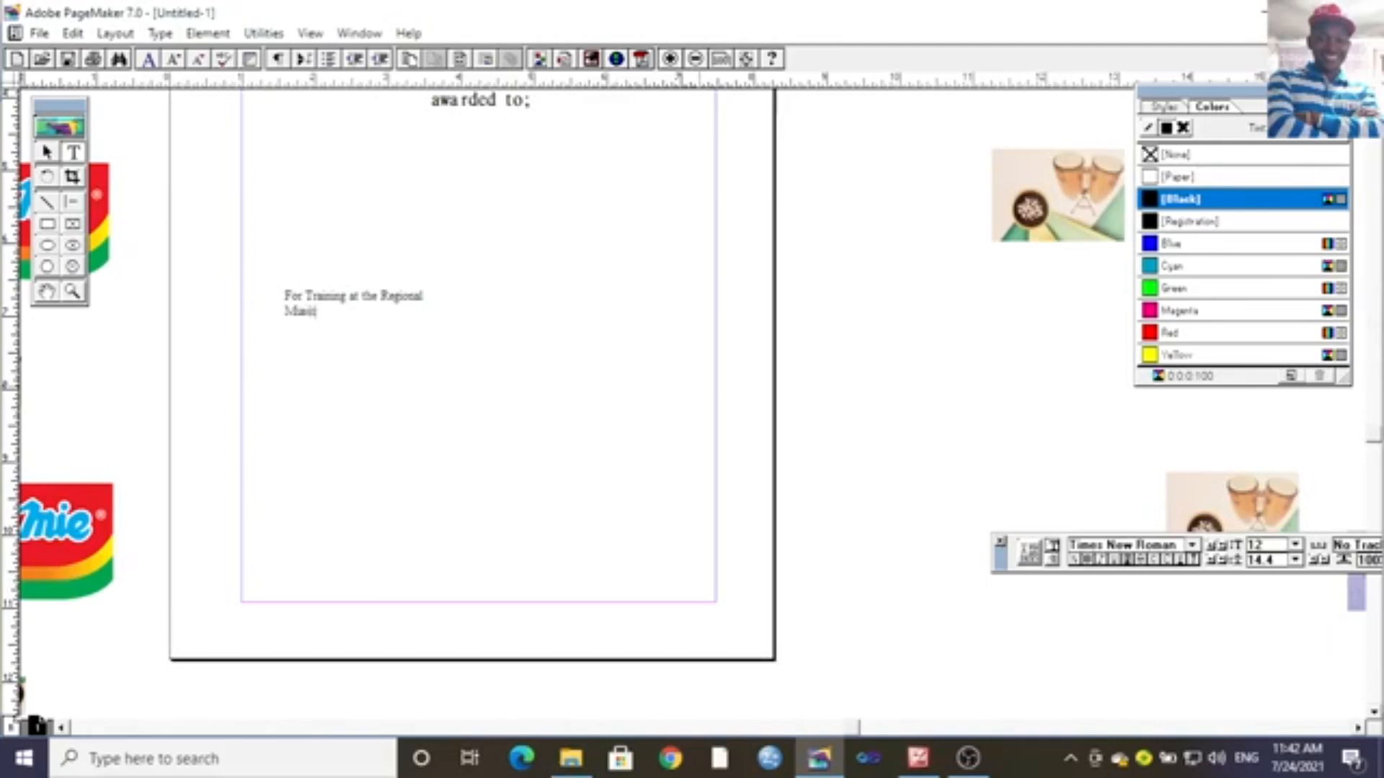
Continue the text after "Music" with "Festivals at Murang'a Teachers".
click(72, 291)
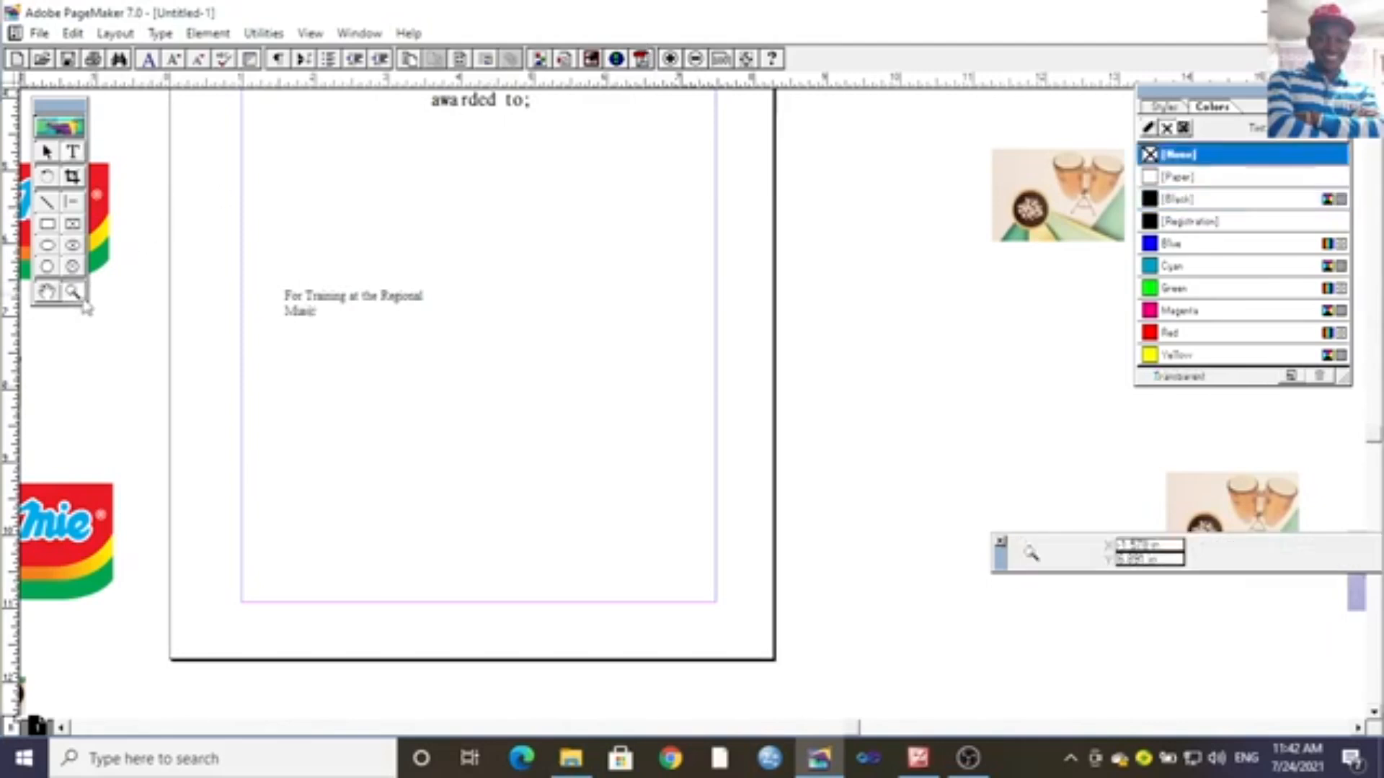
click(312, 358)
click(705, 410)
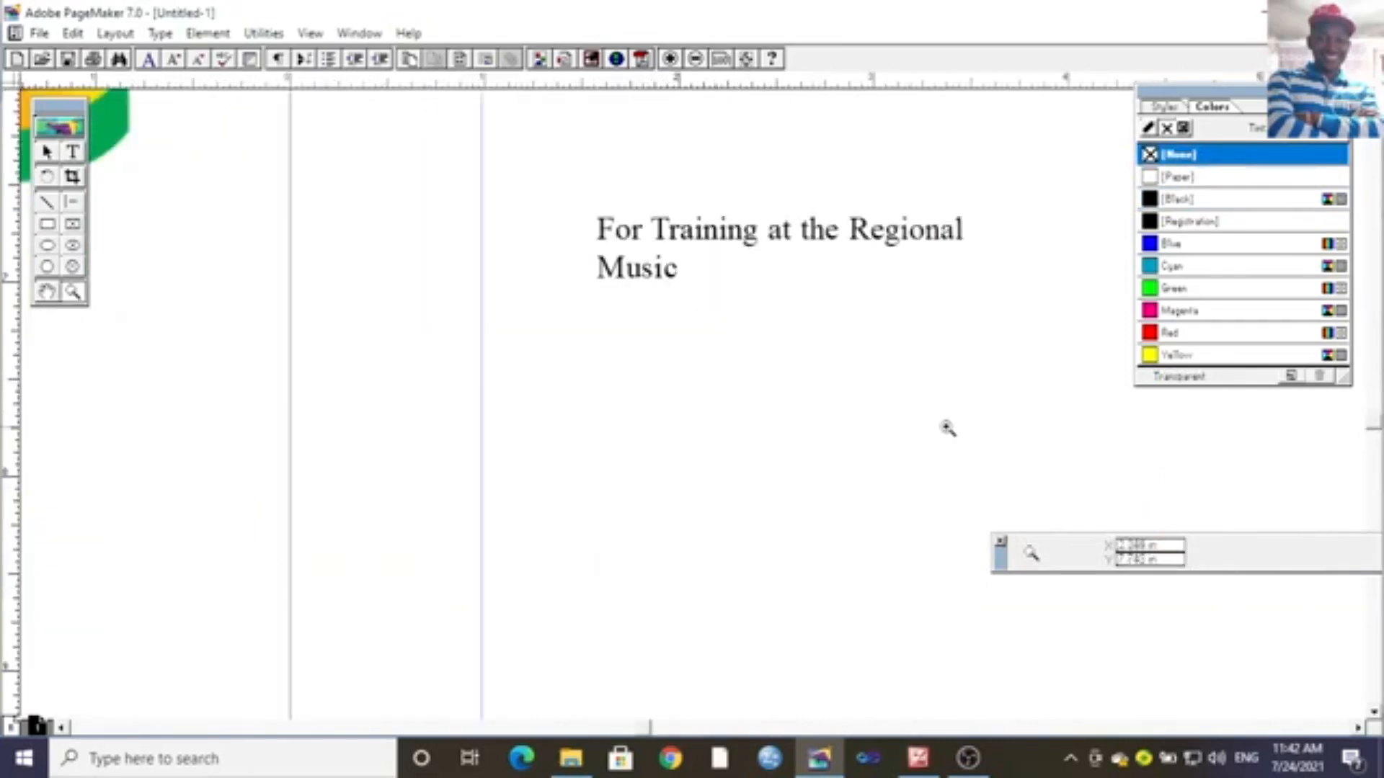
click(46, 292)
drag(472, 348, 62, 333)
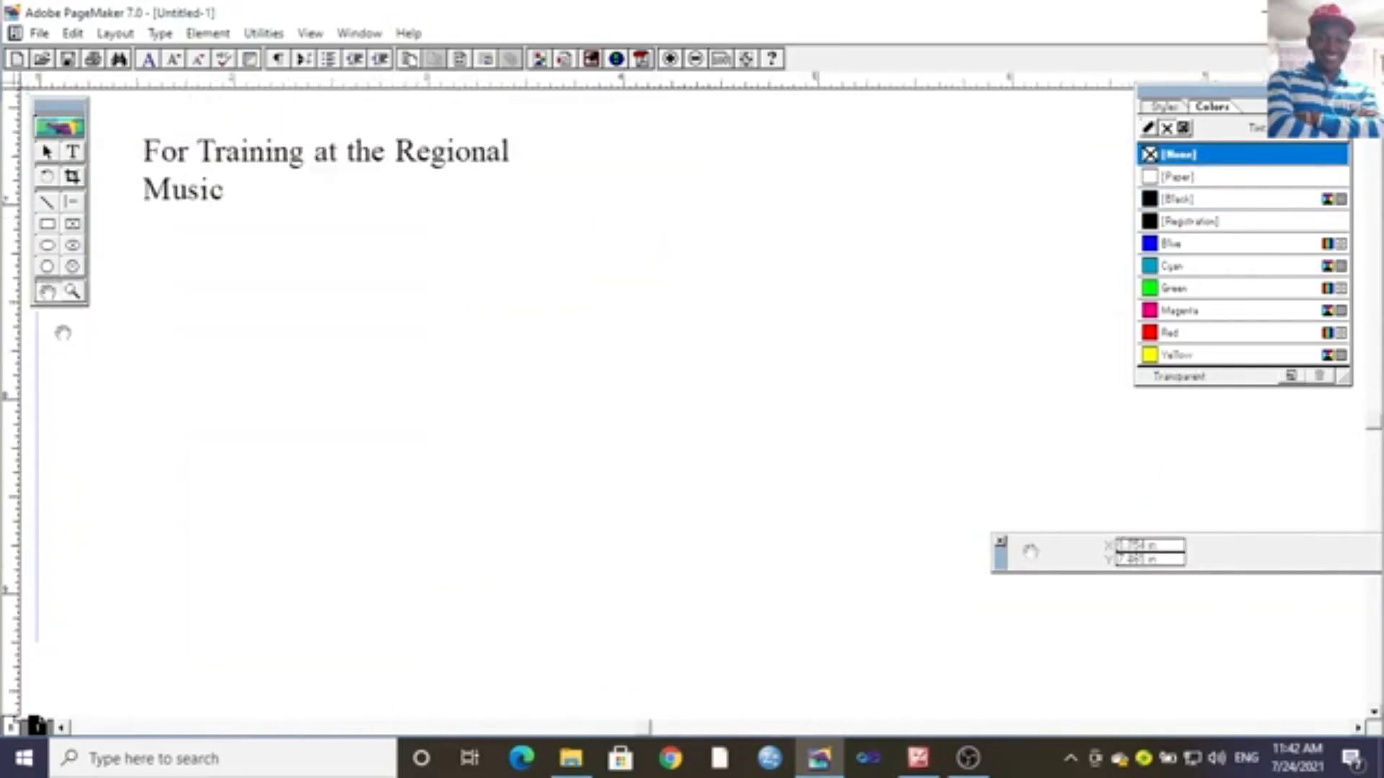
drag(322, 196, 429, 365)
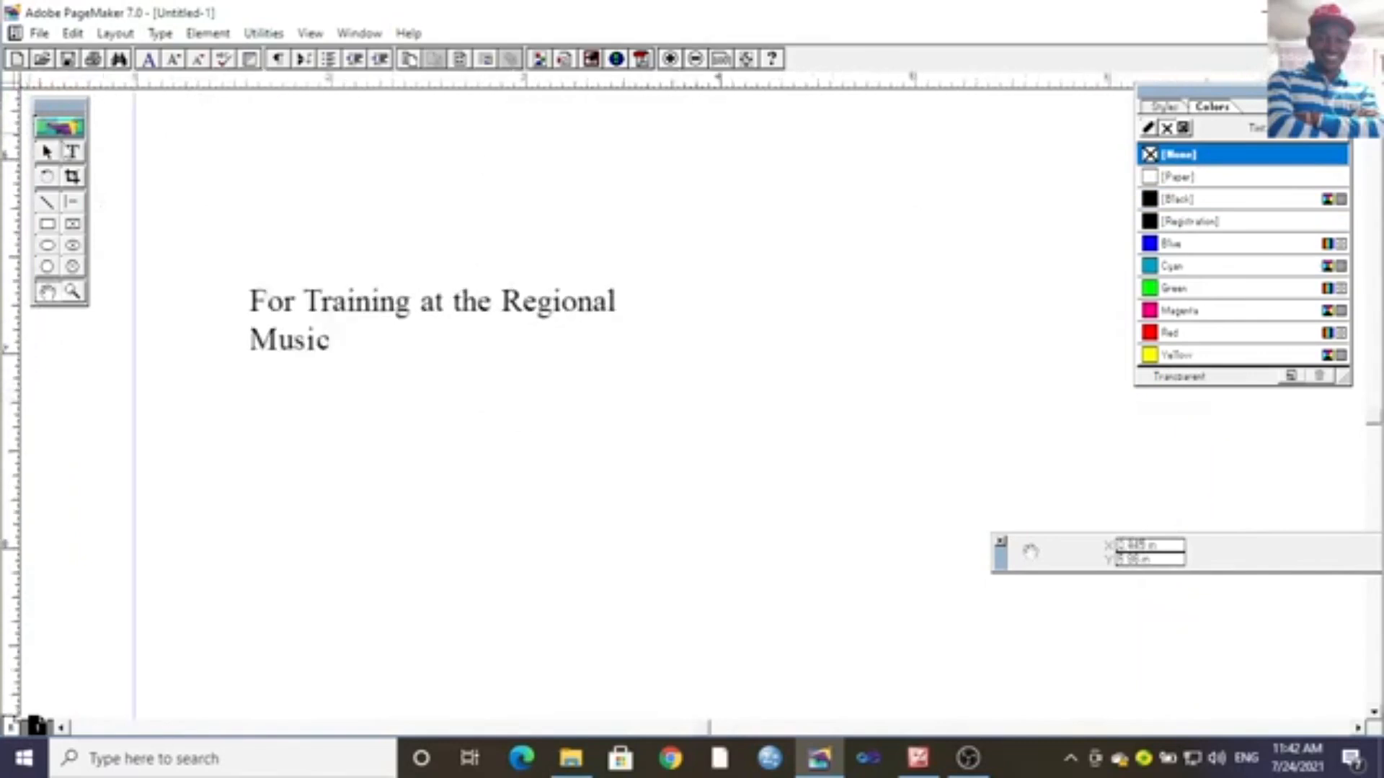
click(72, 151)
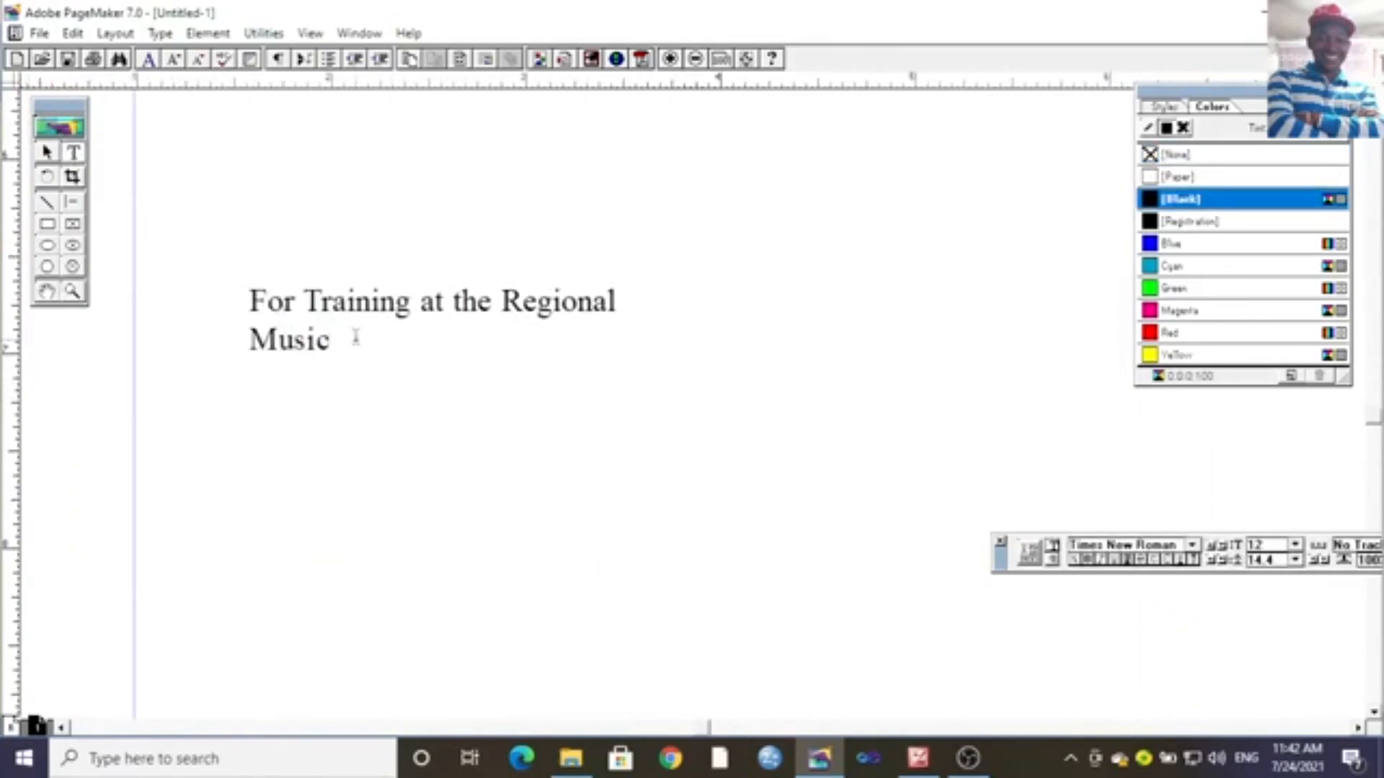
text(Festival)
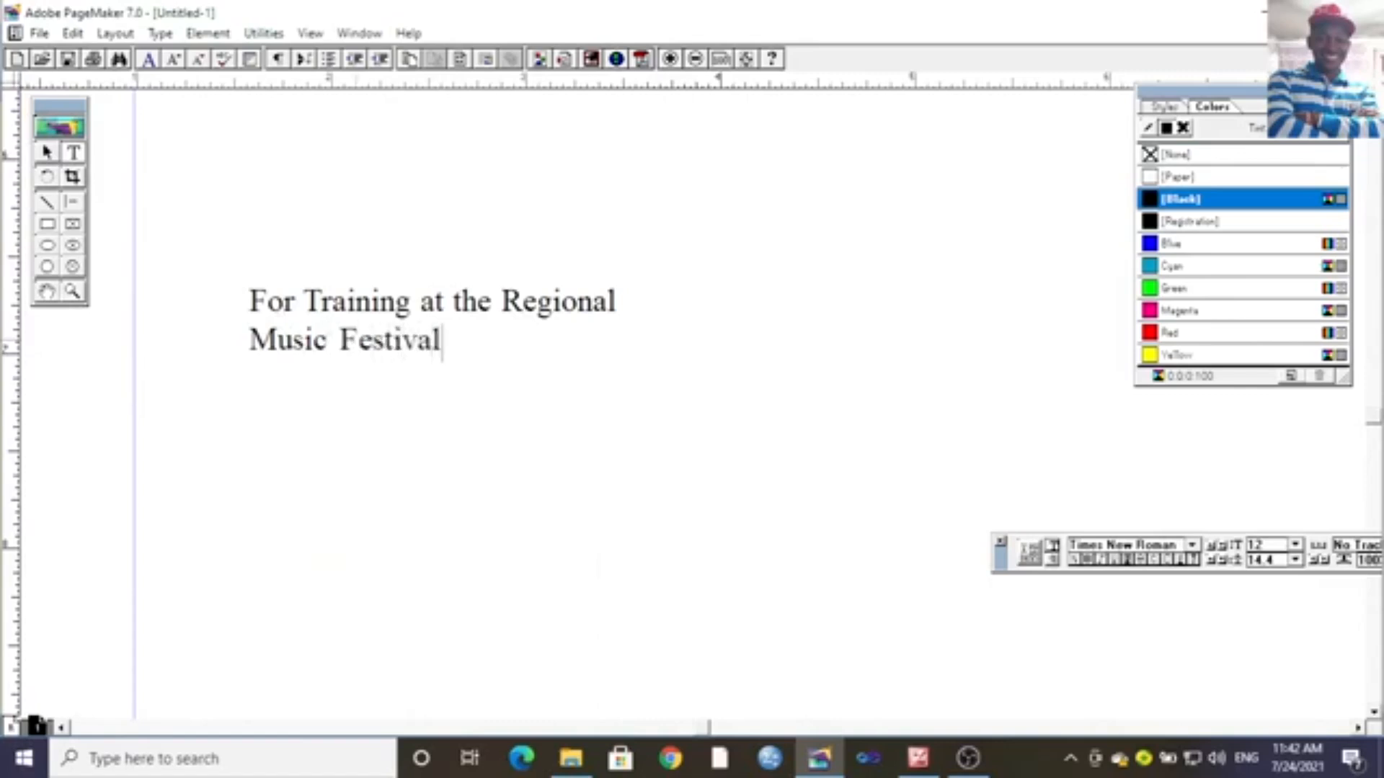
text(s at Mur)
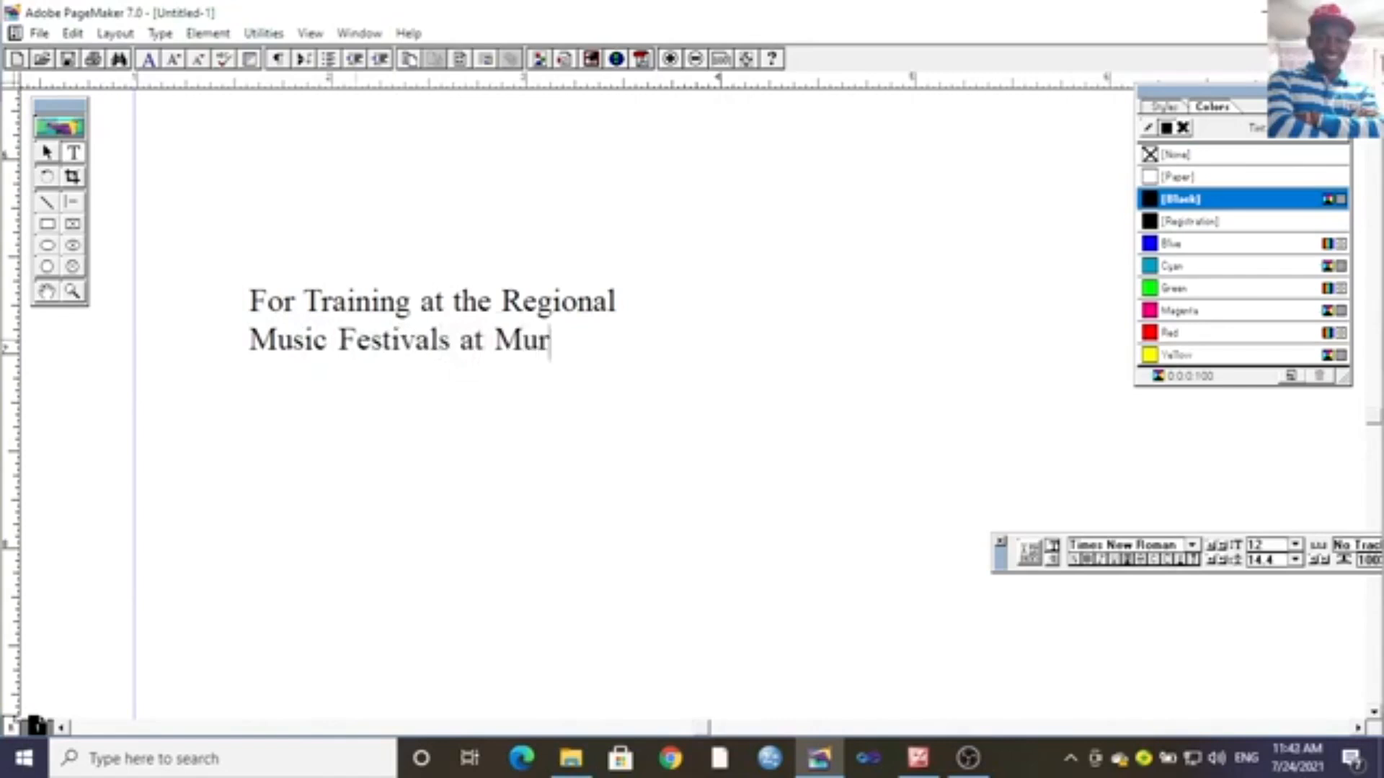
text(ang'a Teachers)
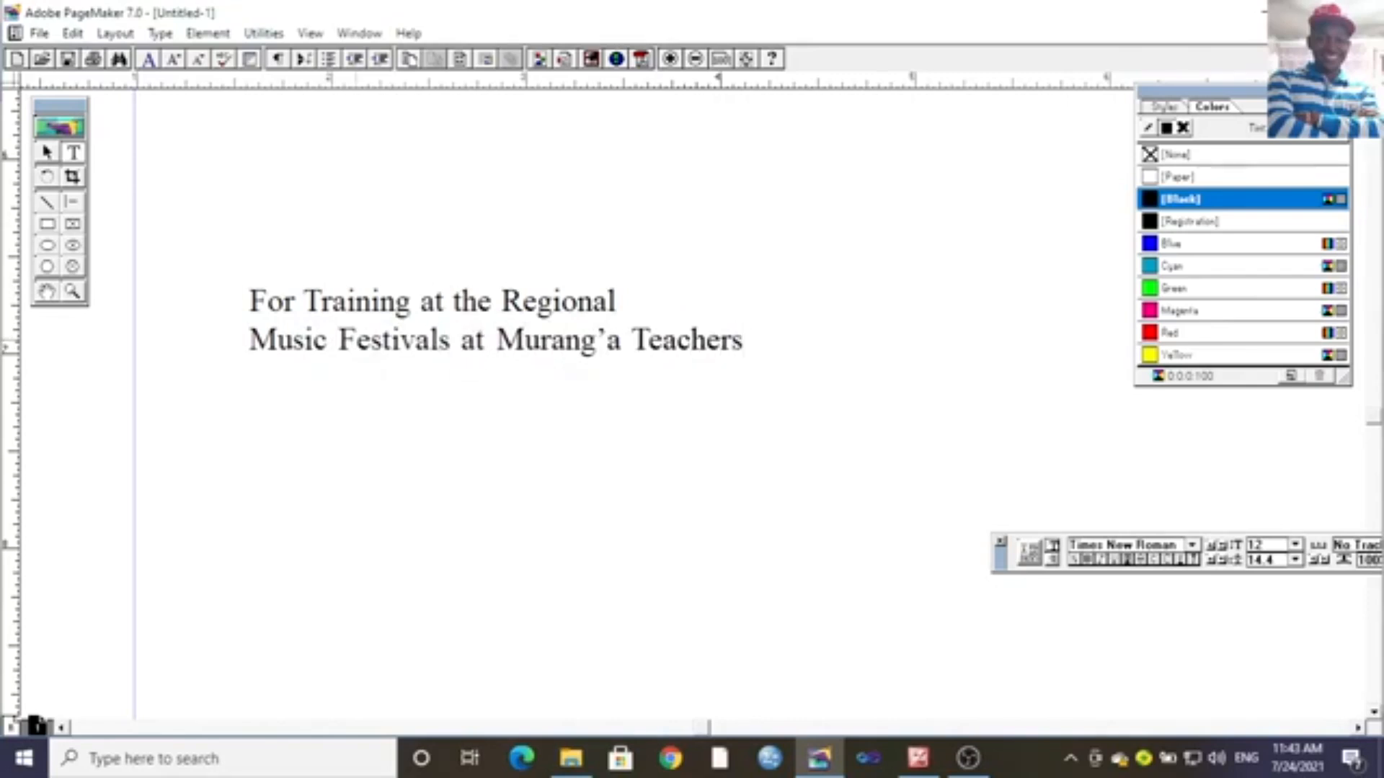
Complete the music festivals line with "Training College" after "Teachers".
text(s TR)
key(BackSpace)
key(BackSpace)
key(BackSpace)
key(BackSpace)
text(TRain)
key(BackSpace)
key(BackSpace)
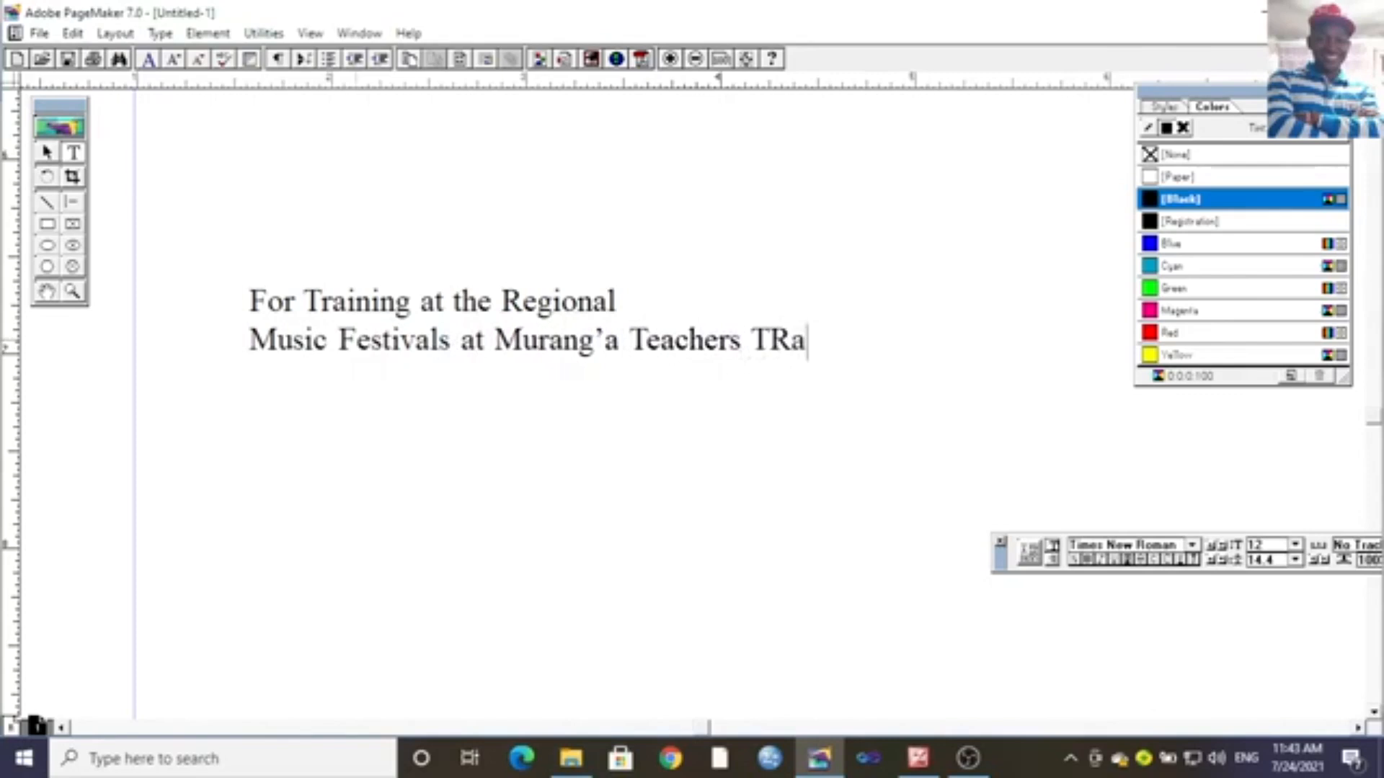
key(BackSpace)
key(BackSpace)
text(rainin)
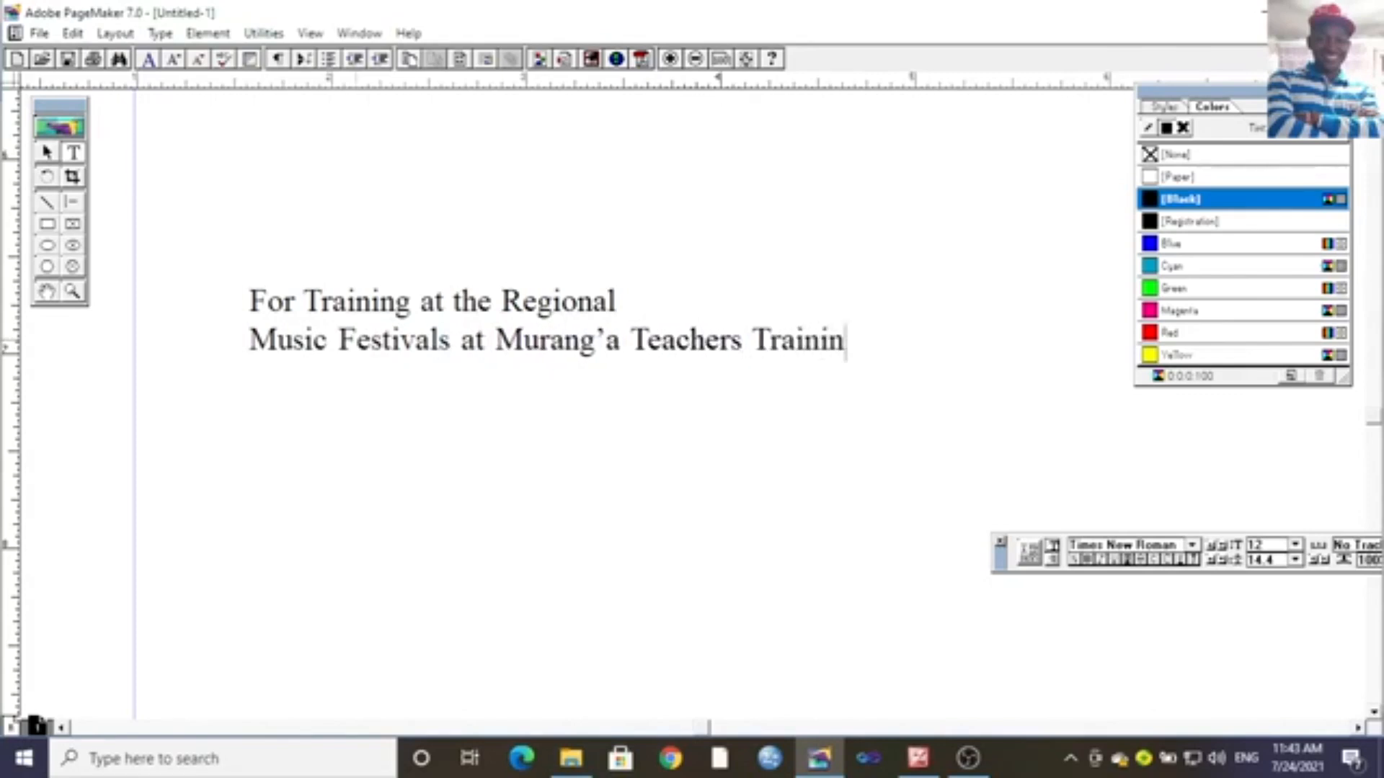
text(g Cil)
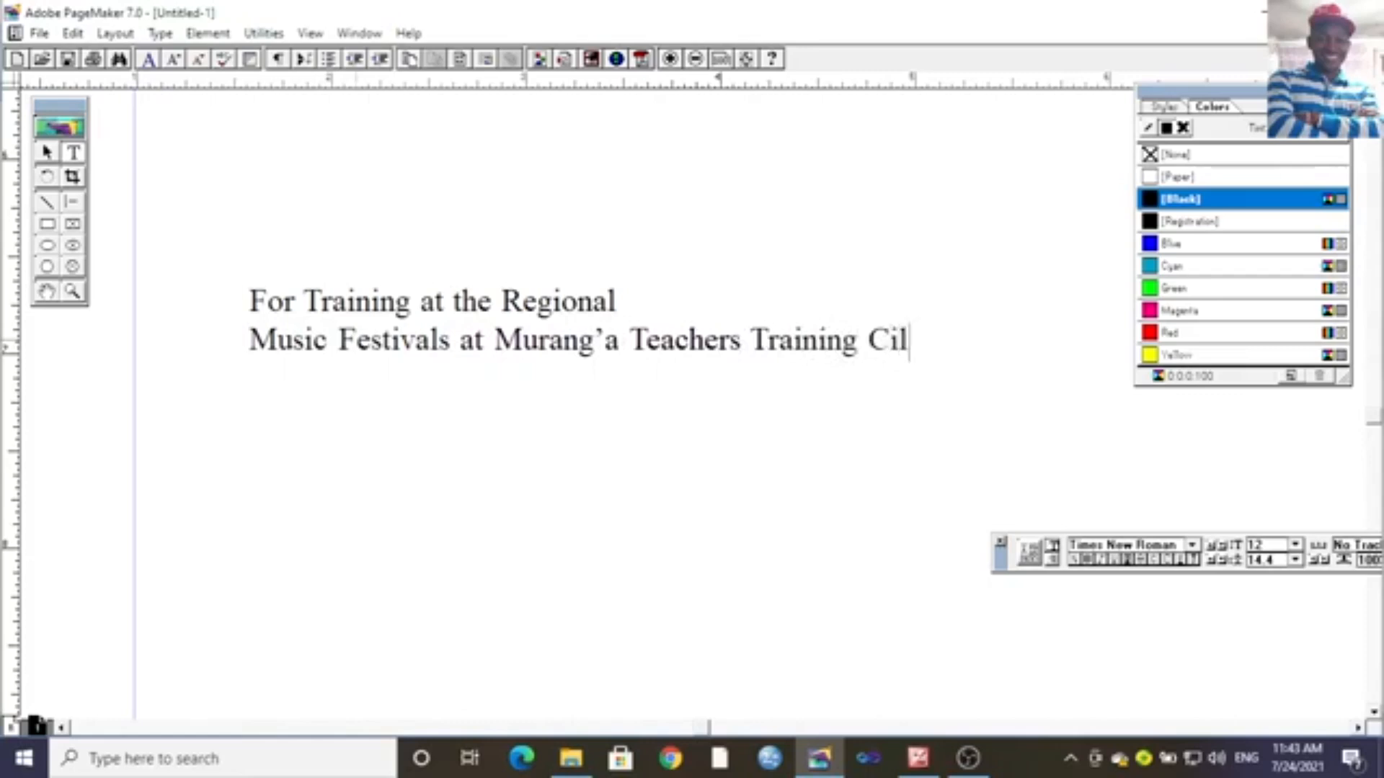
key(BackSpace)
key(BackSpace)
text(ollge)
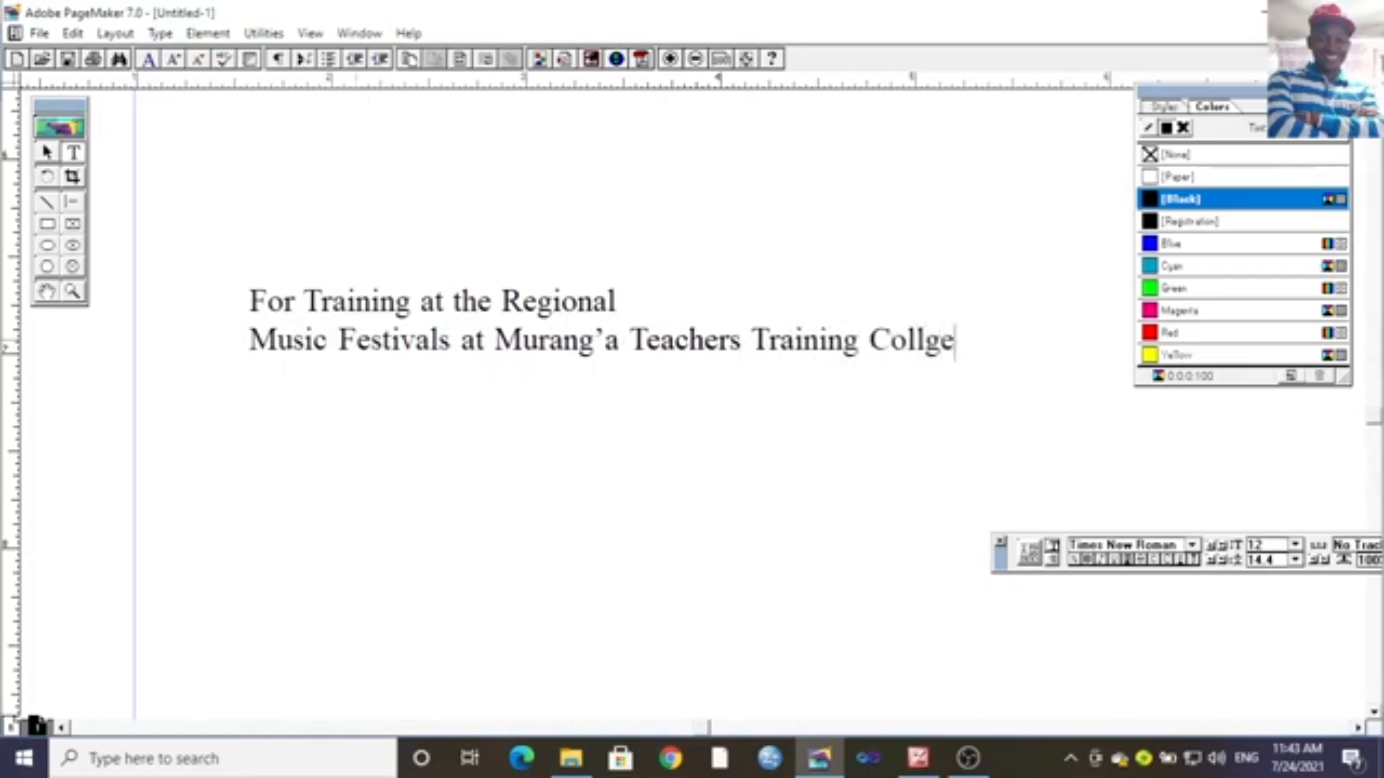
key(BackSpace)
key(BackSpace)
text(ege)
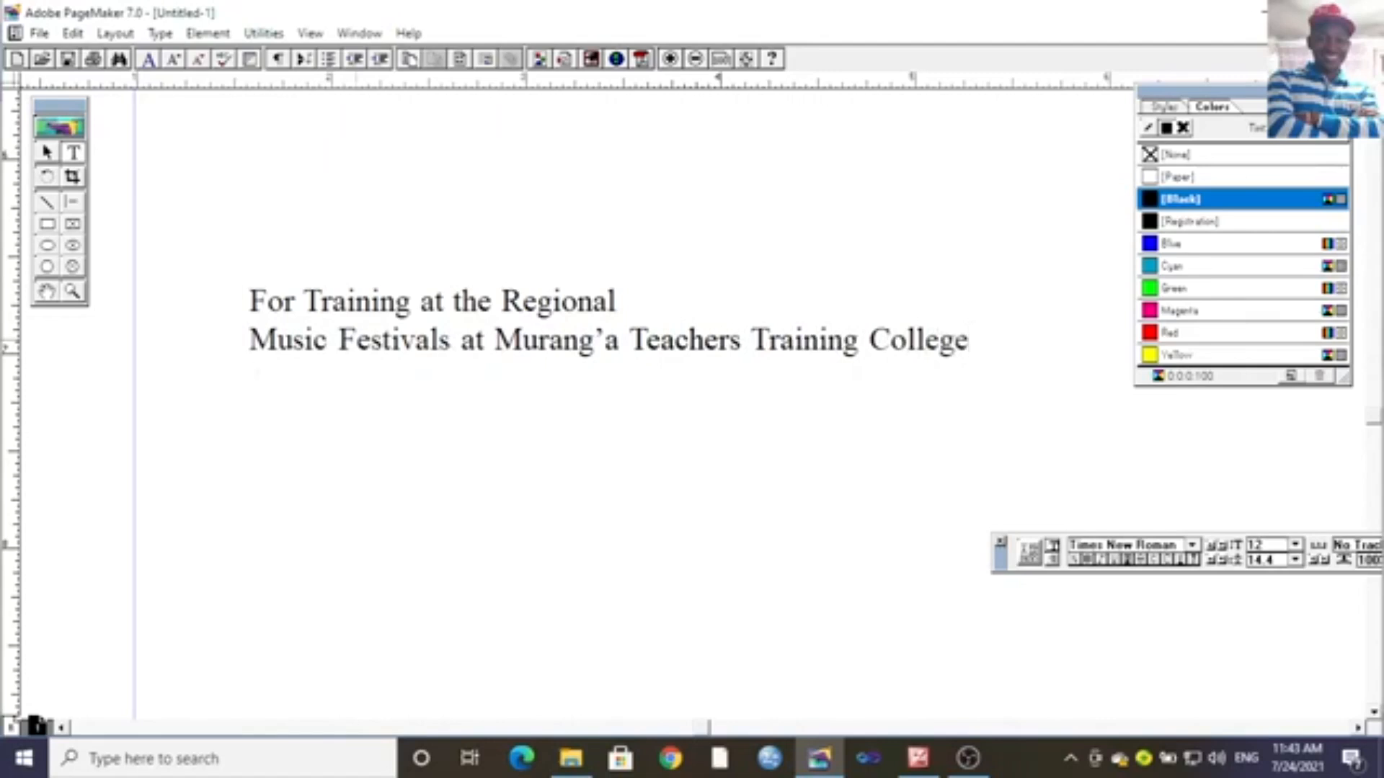
Add a third line reading "On 4th - 7th July, 2018" below the Murang'a Teachers Training College line.
key(Return)
text(On 4th)
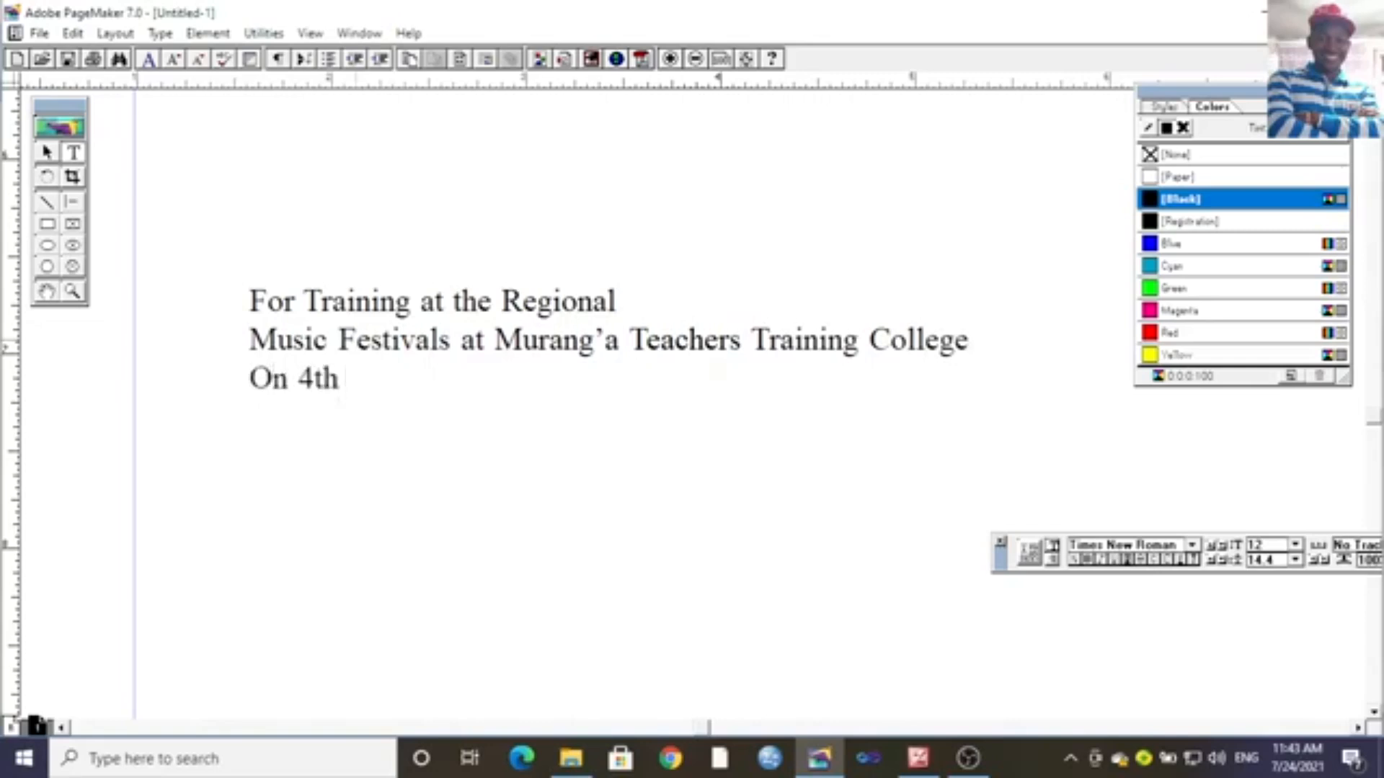
key(BackSpace)
key(BackSpace)
text(th - 7th )
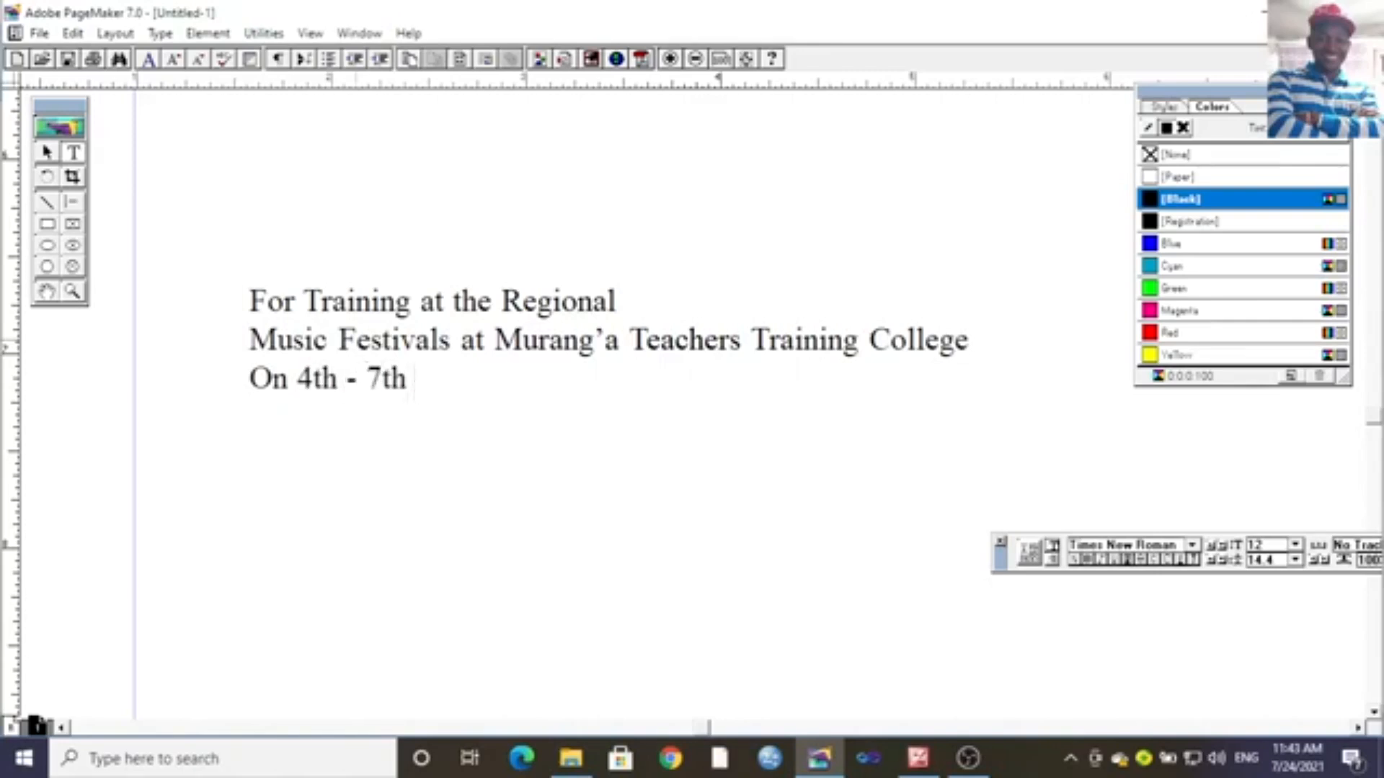
text(July,)
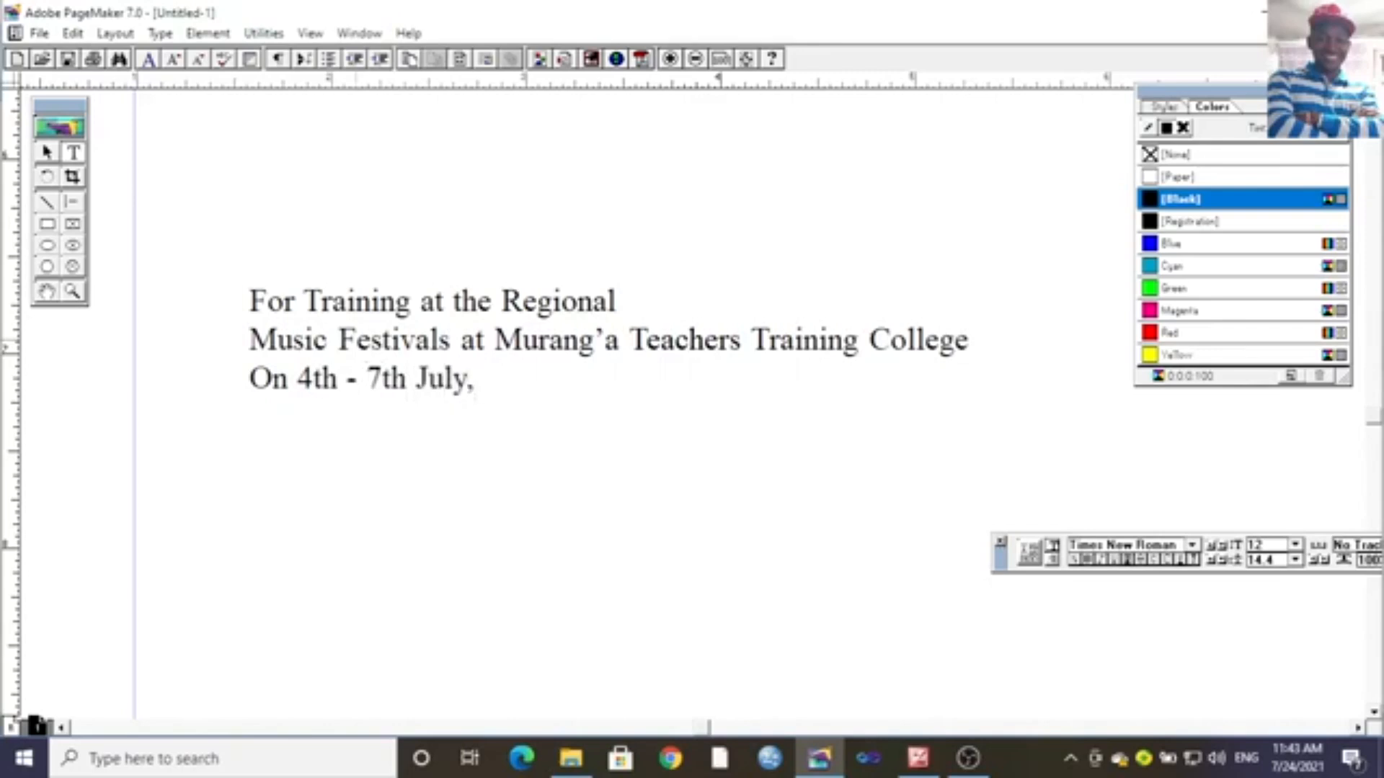
text( 201)
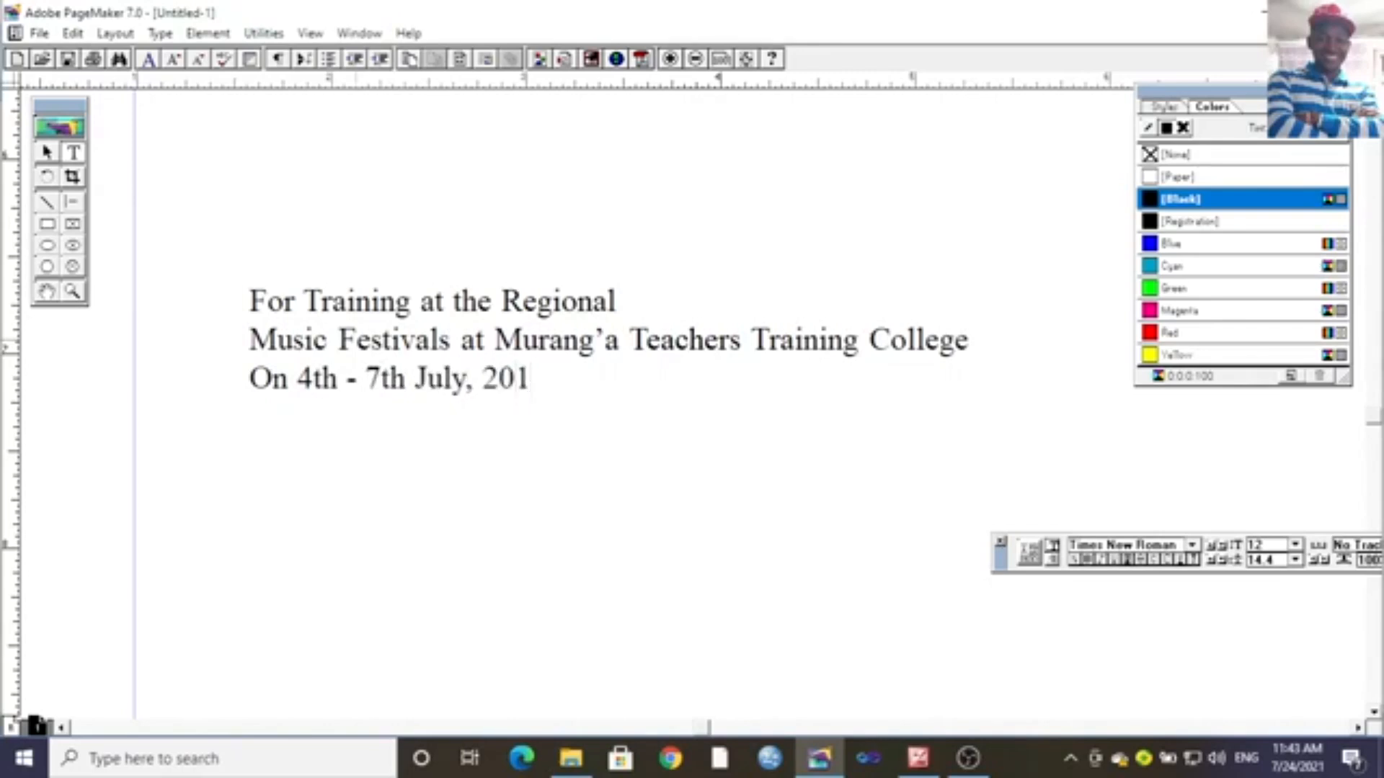
text(8)
Centre all three lines of the training, venue and date text.
drag(546, 380, 238, 296)
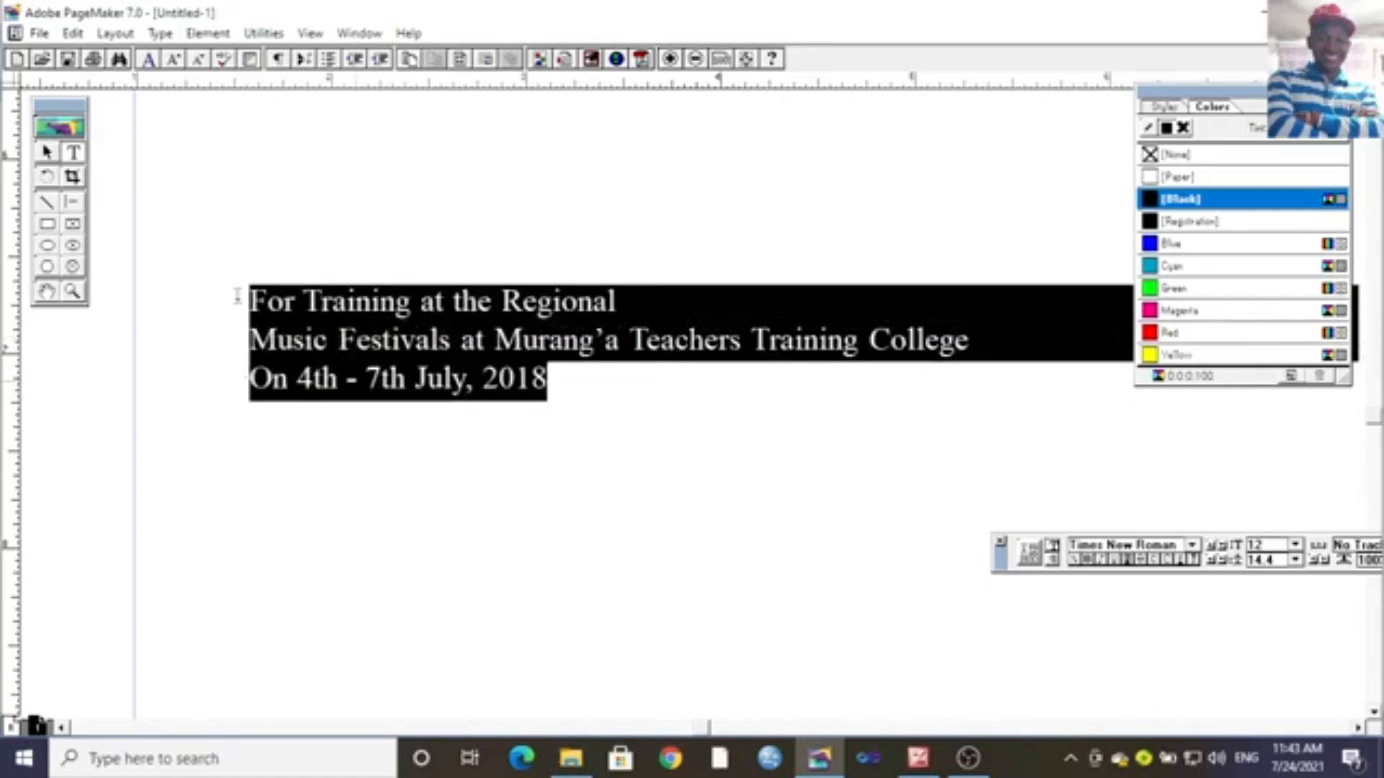
click(160, 34)
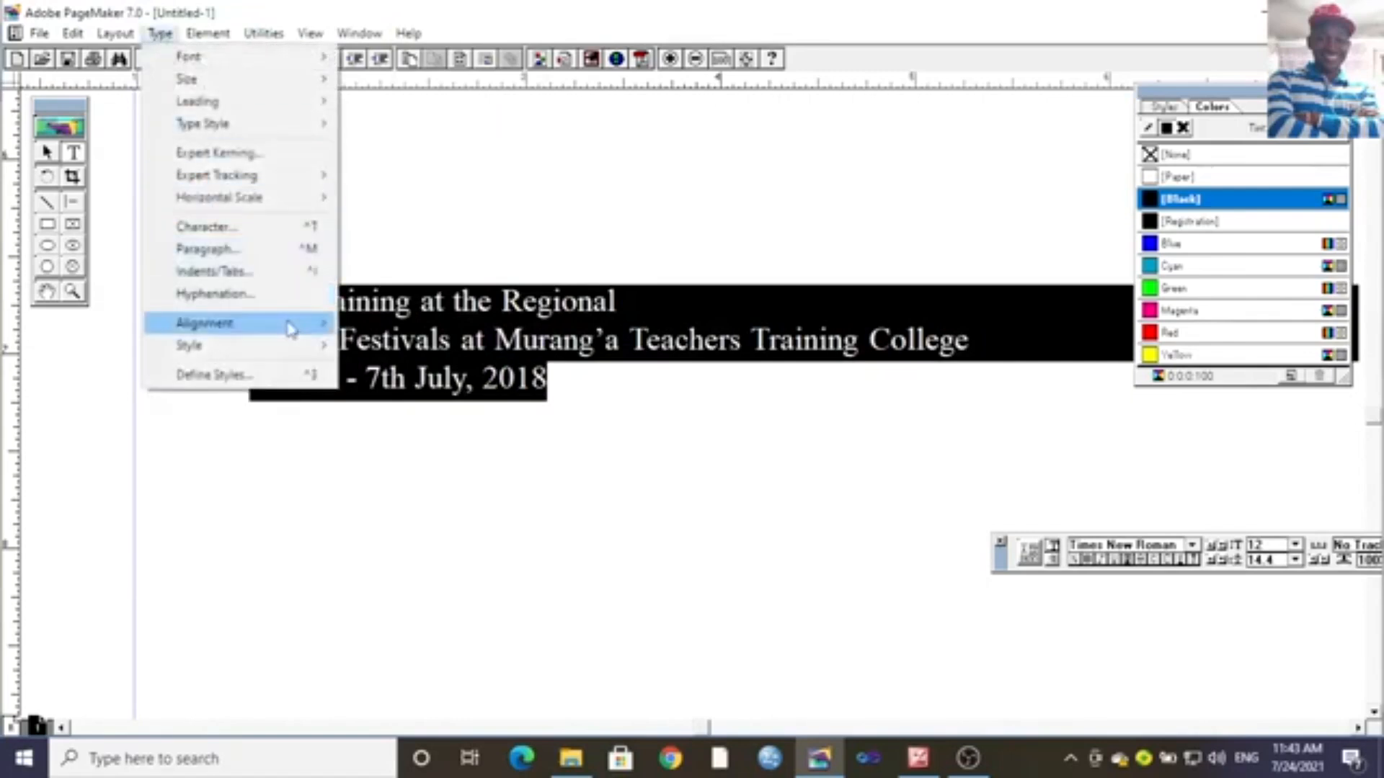
mouse_move(288, 322)
click(418, 346)
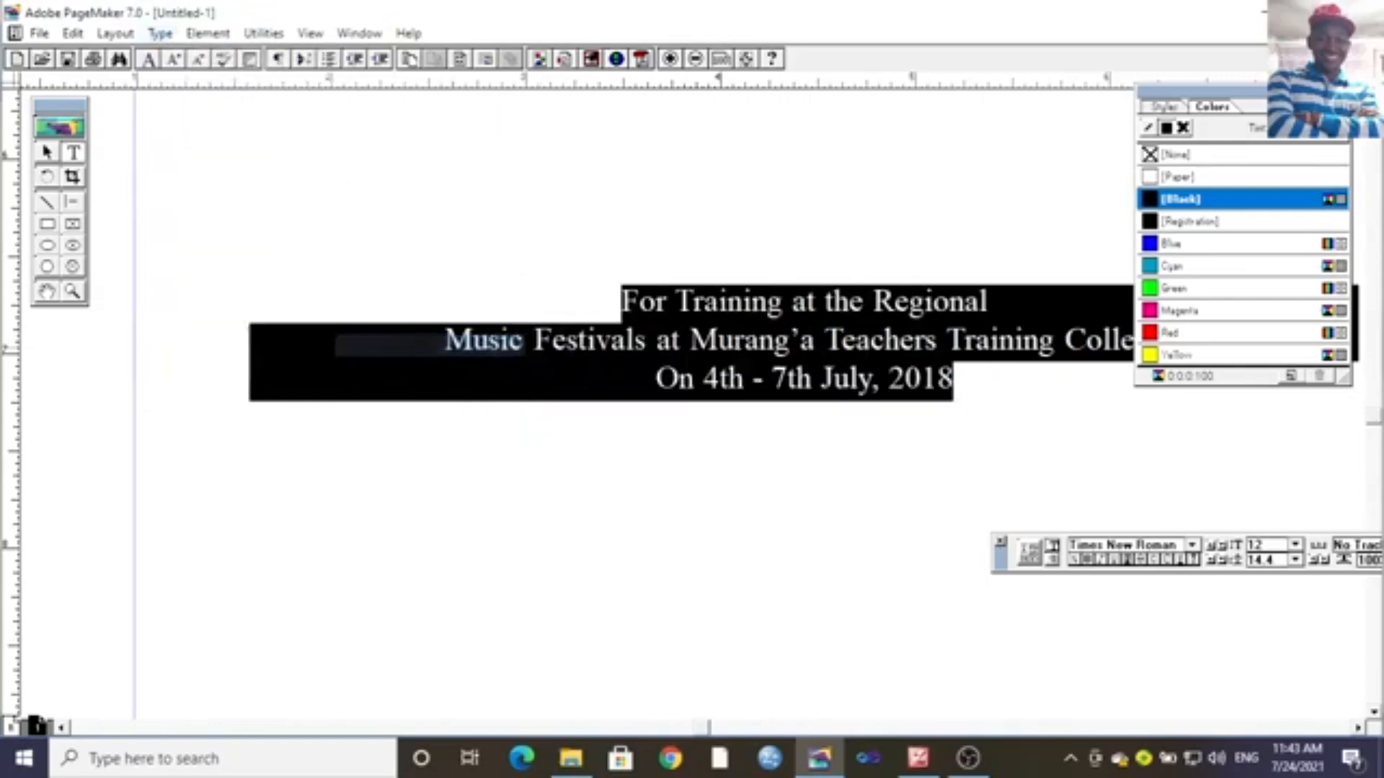
click(590, 407)
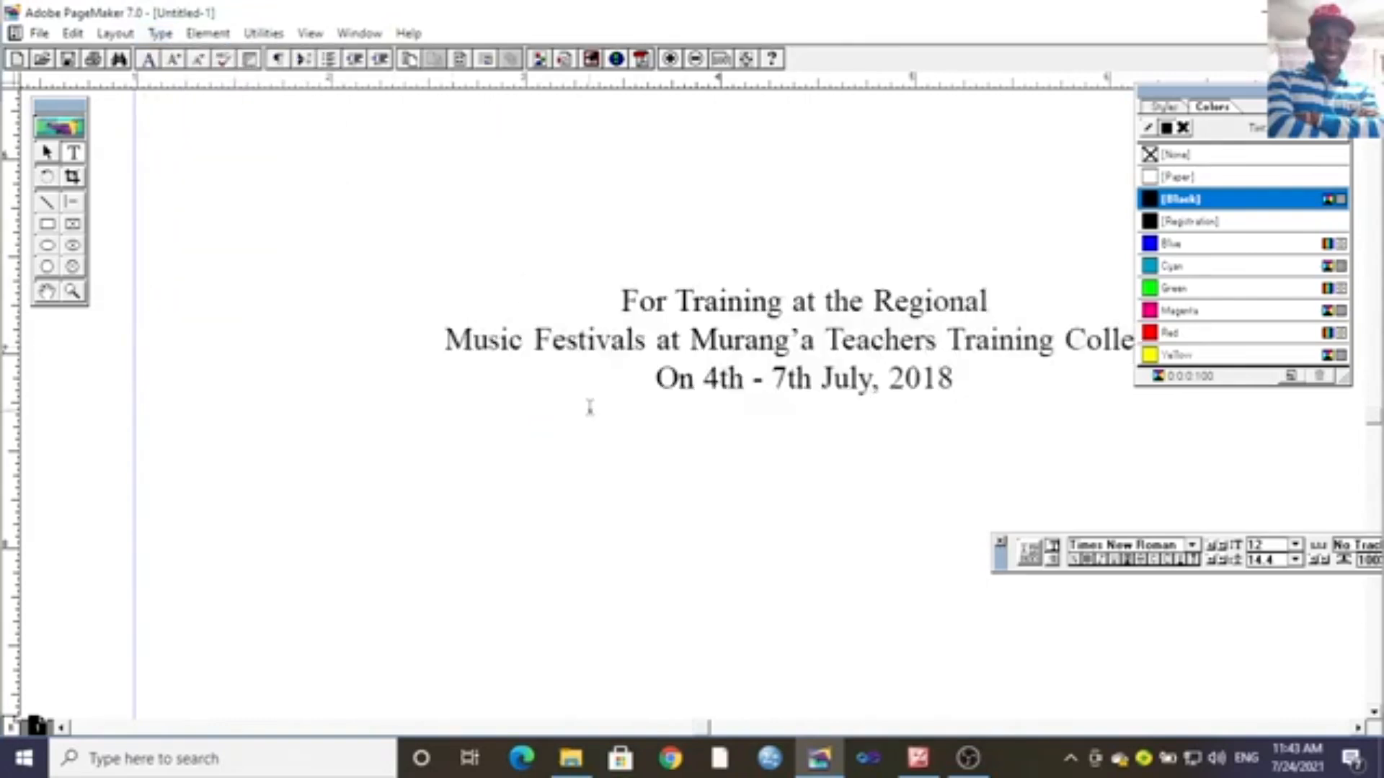
Try the centred training, venue and date lines at 36 pt, and set them to 24 pt.
click(72, 292)
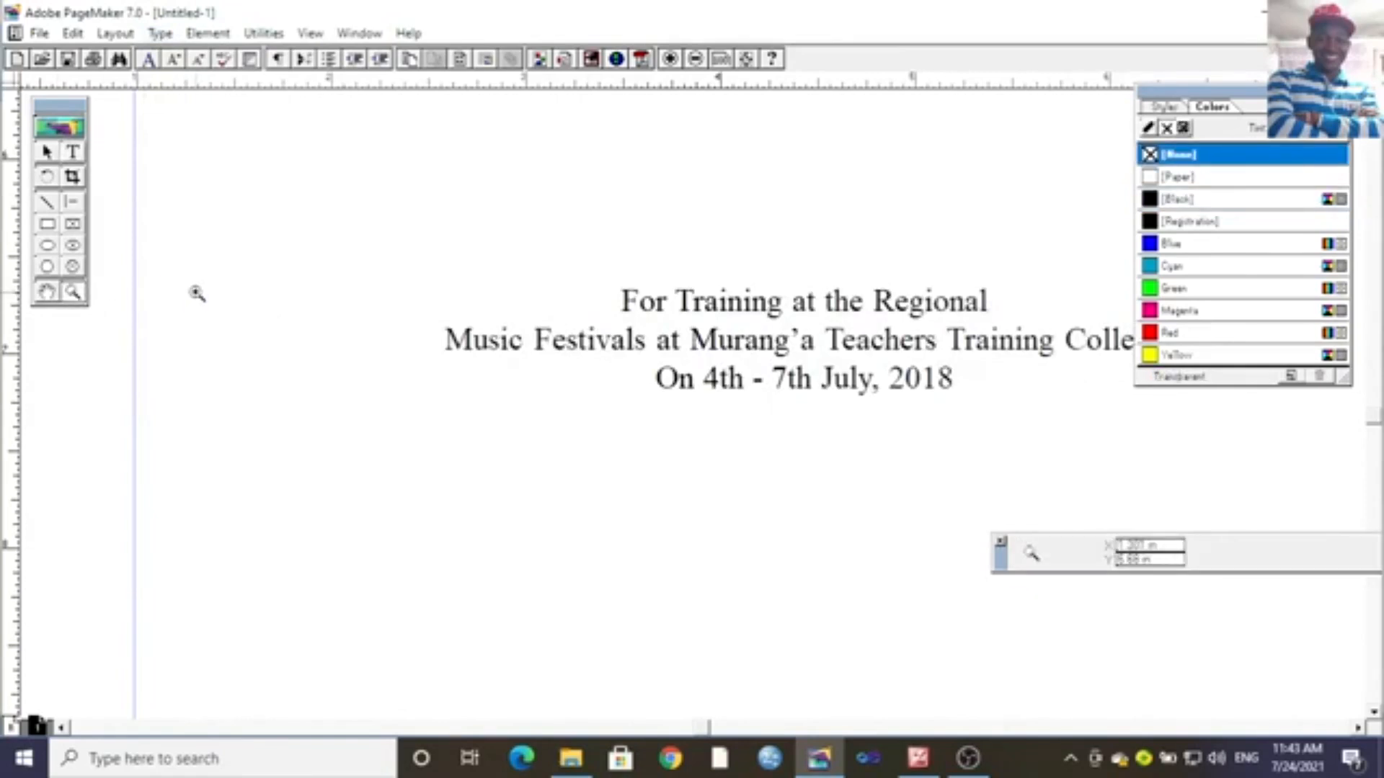
click(197, 293)
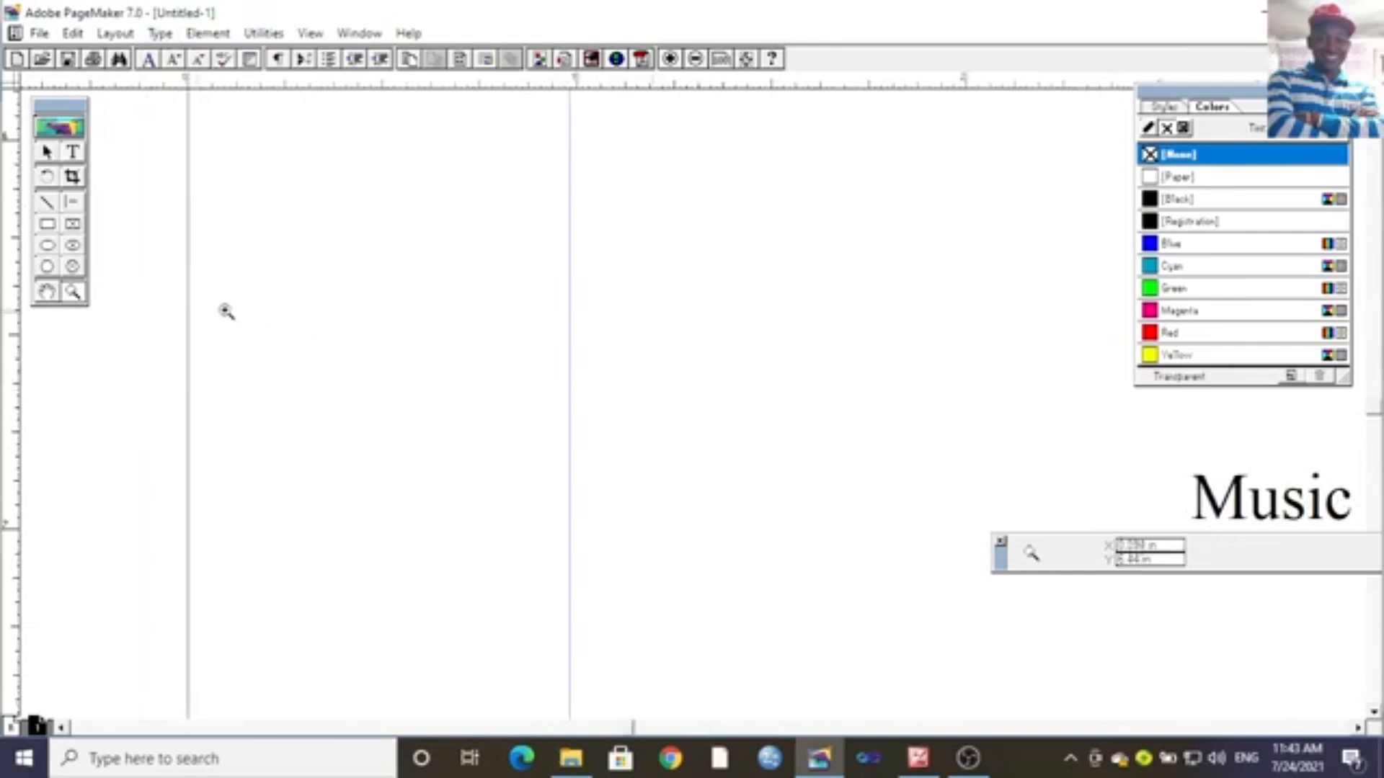
click(695, 63)
click(696, 60)
click(696, 61)
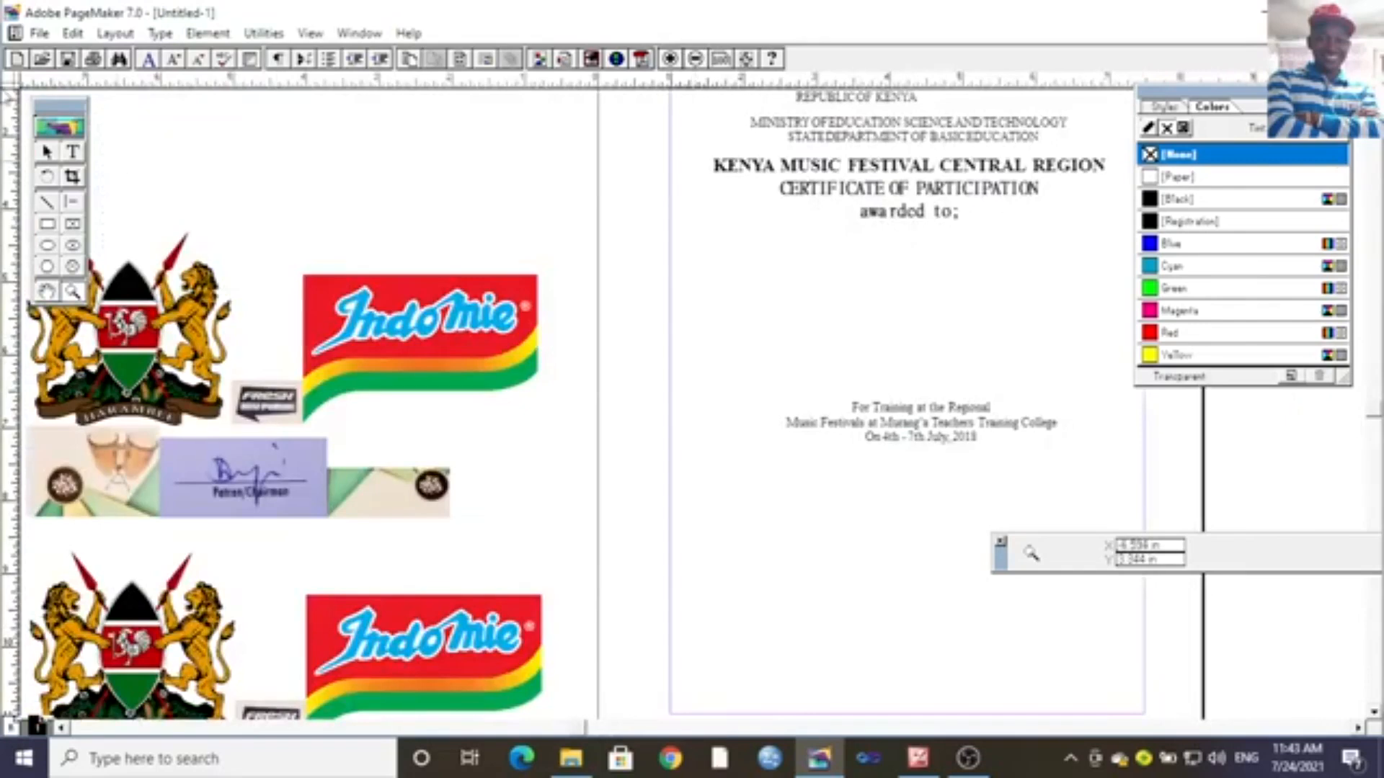
click(48, 291)
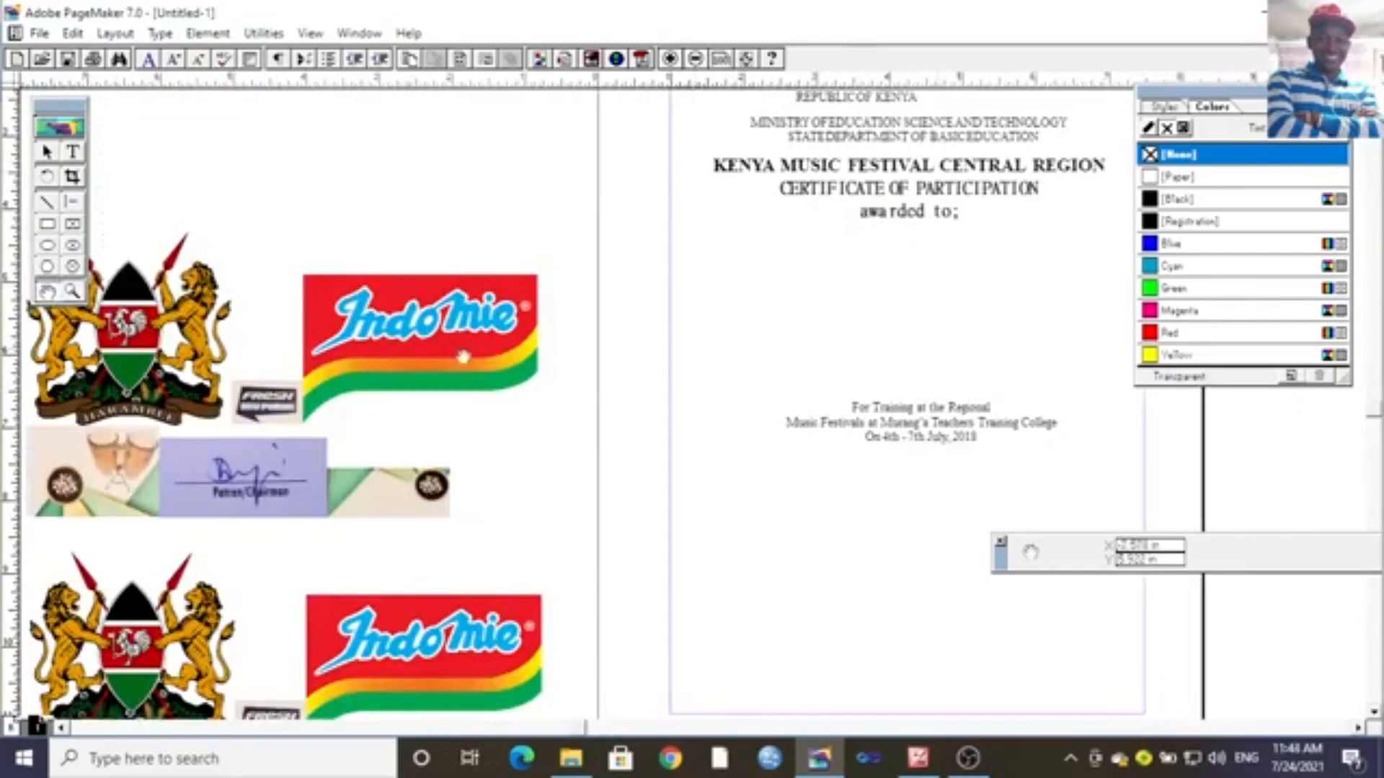
drag(576, 383, 81, 353)
drag(610, 411, 676, 348)
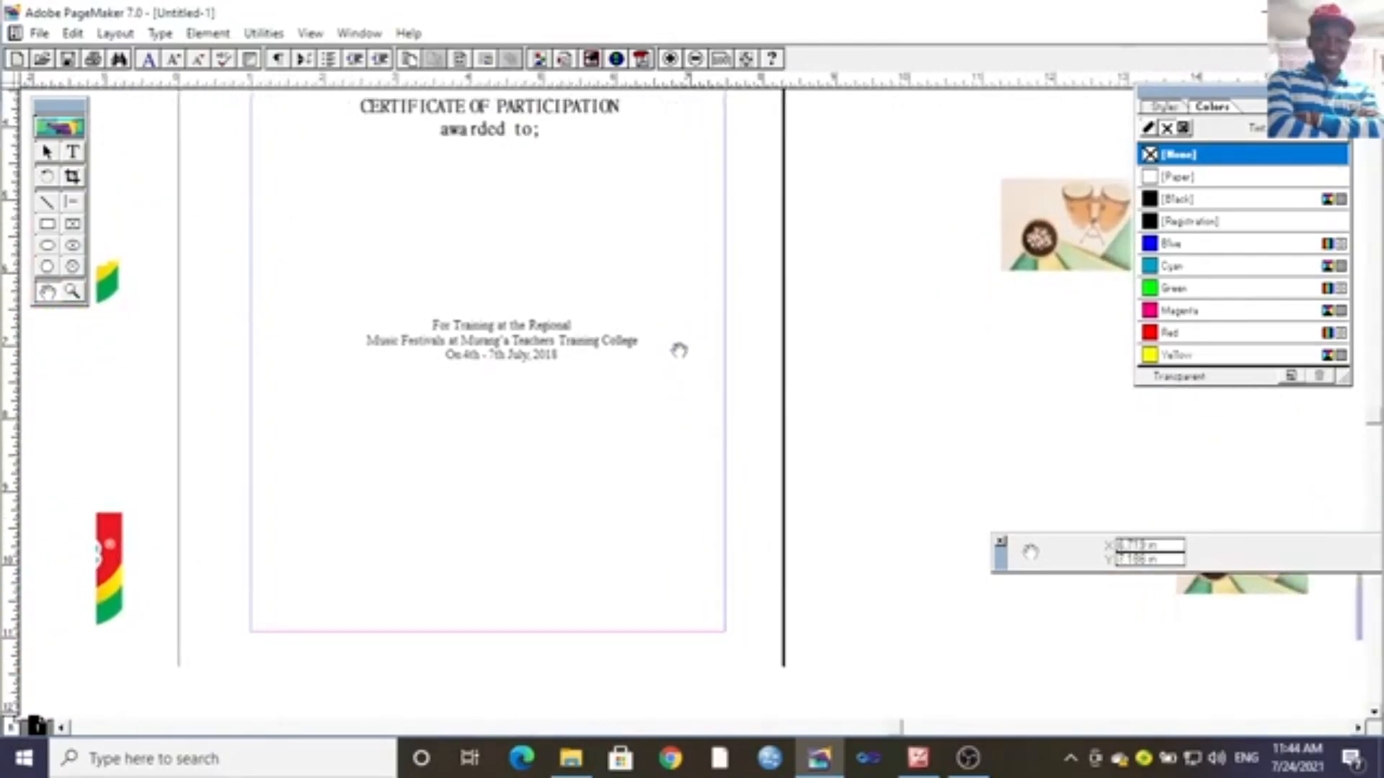
click(72, 151)
drag(574, 349, 415, 309)
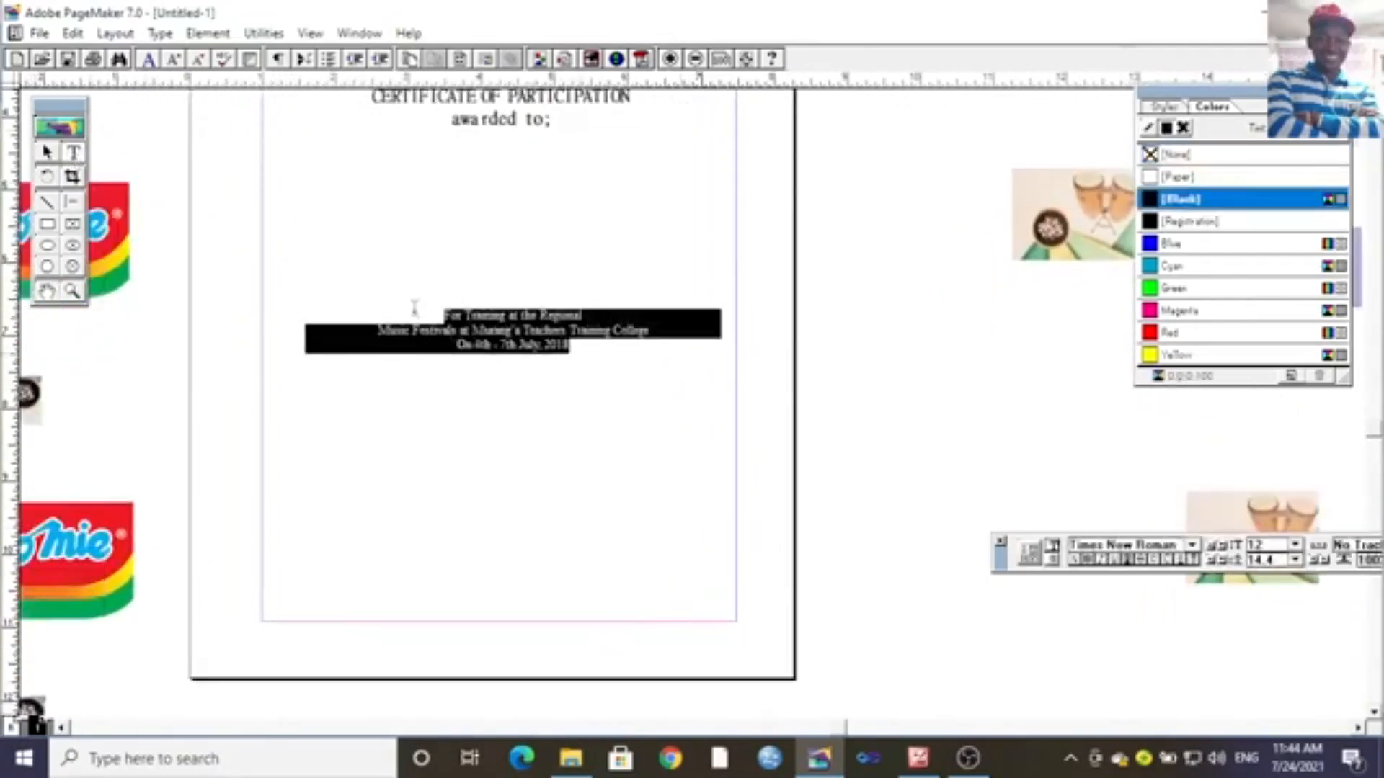
click(160, 33)
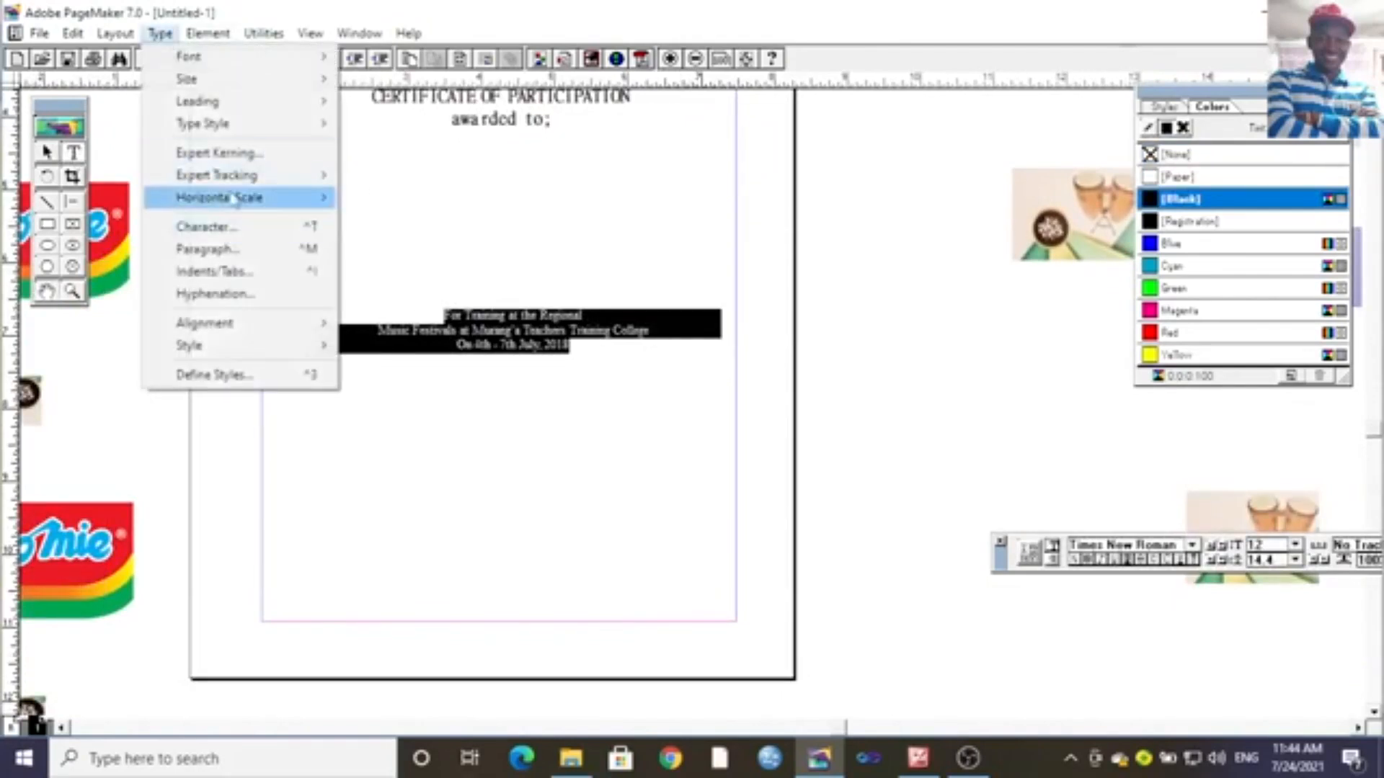
mouse_move(245, 81)
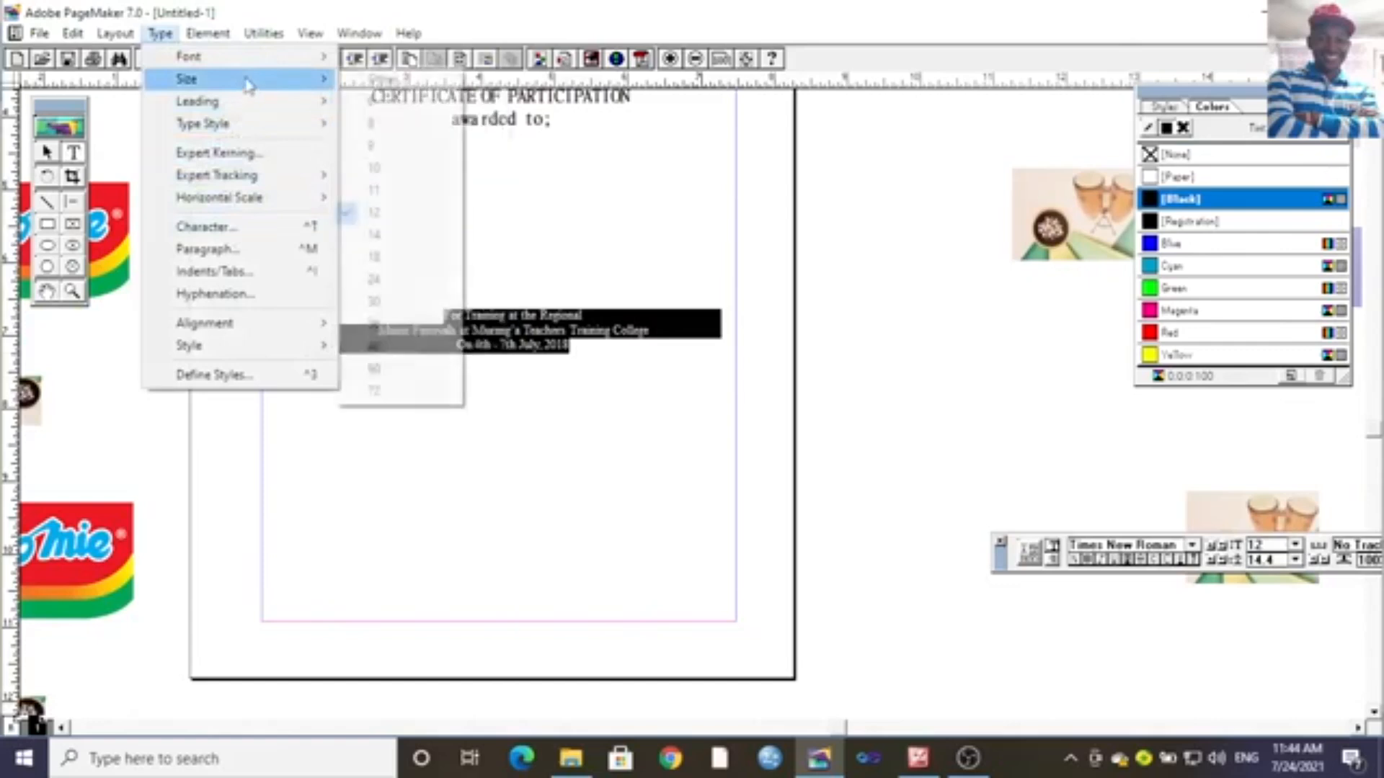
click(404, 324)
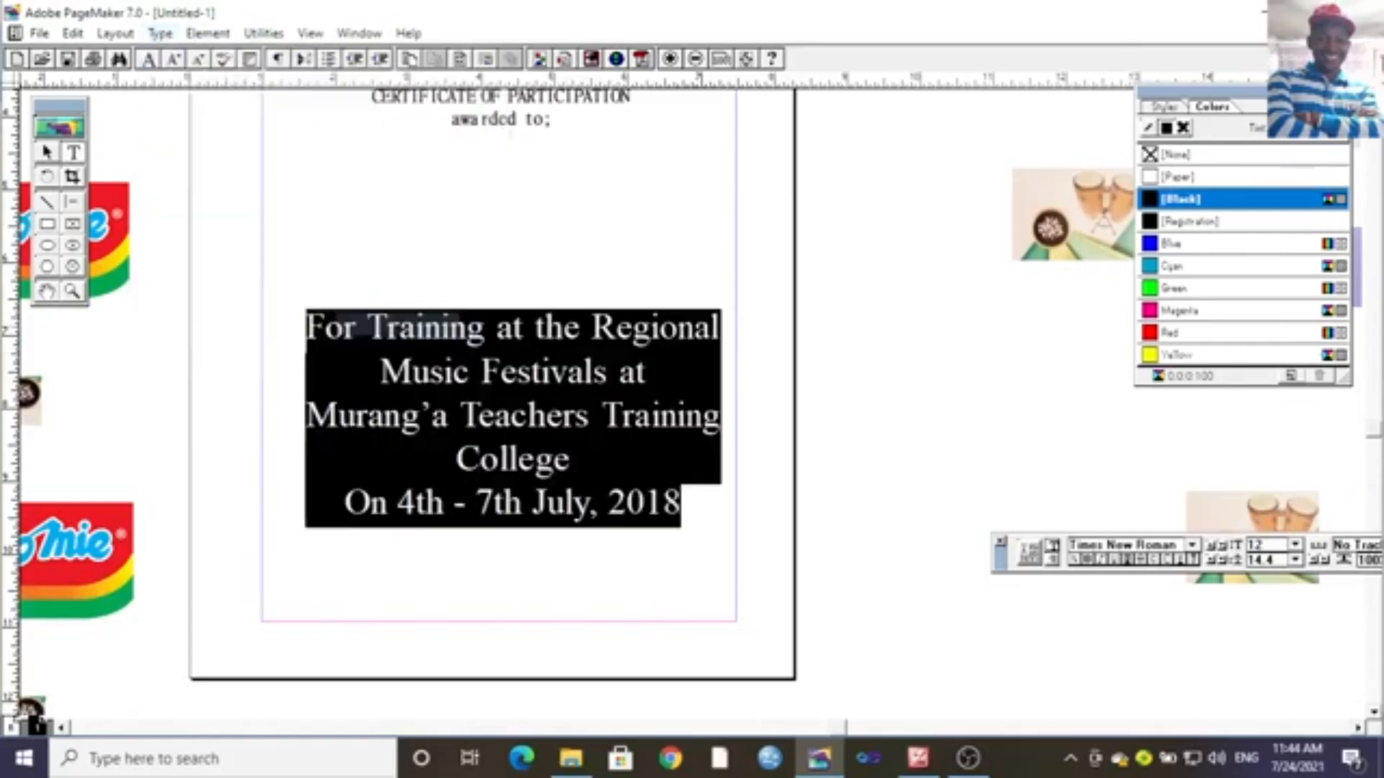
click(164, 34)
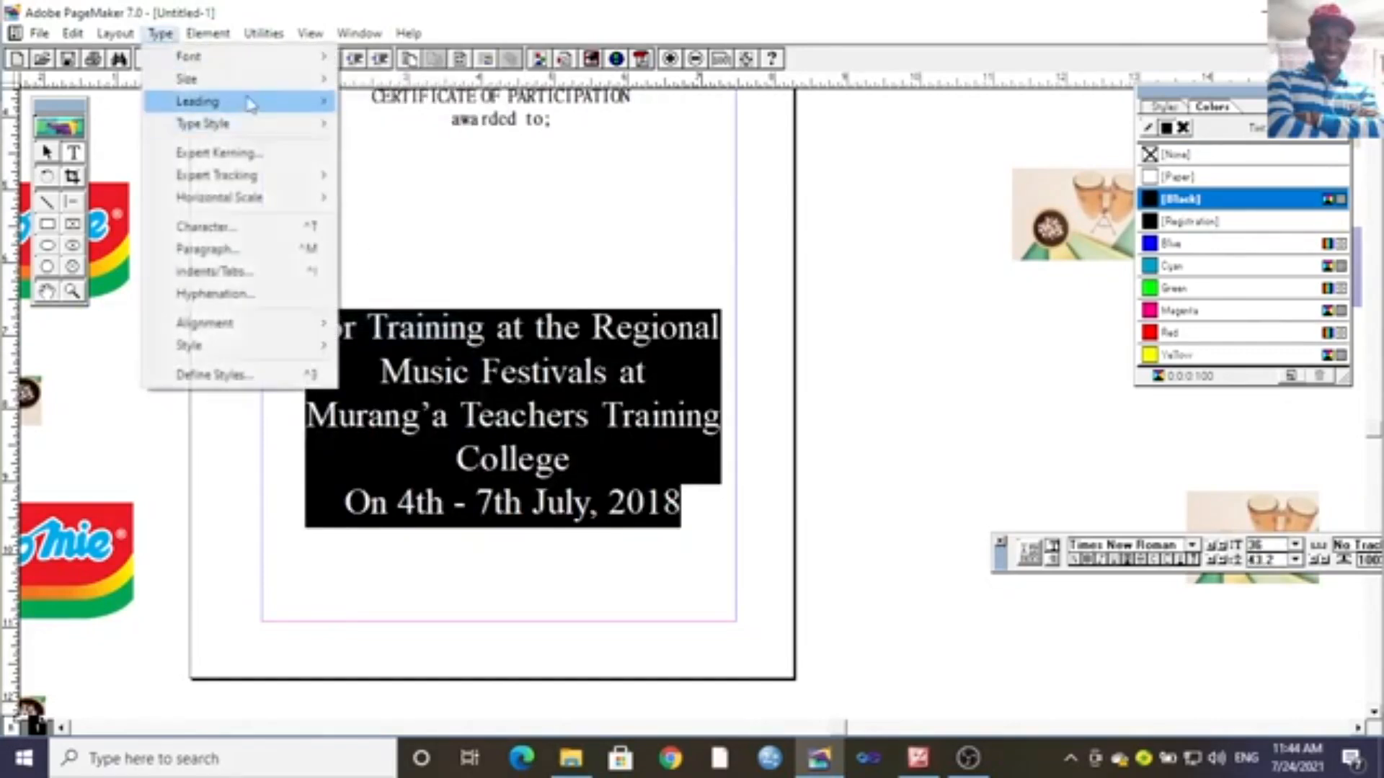
mouse_move(245, 78)
click(423, 278)
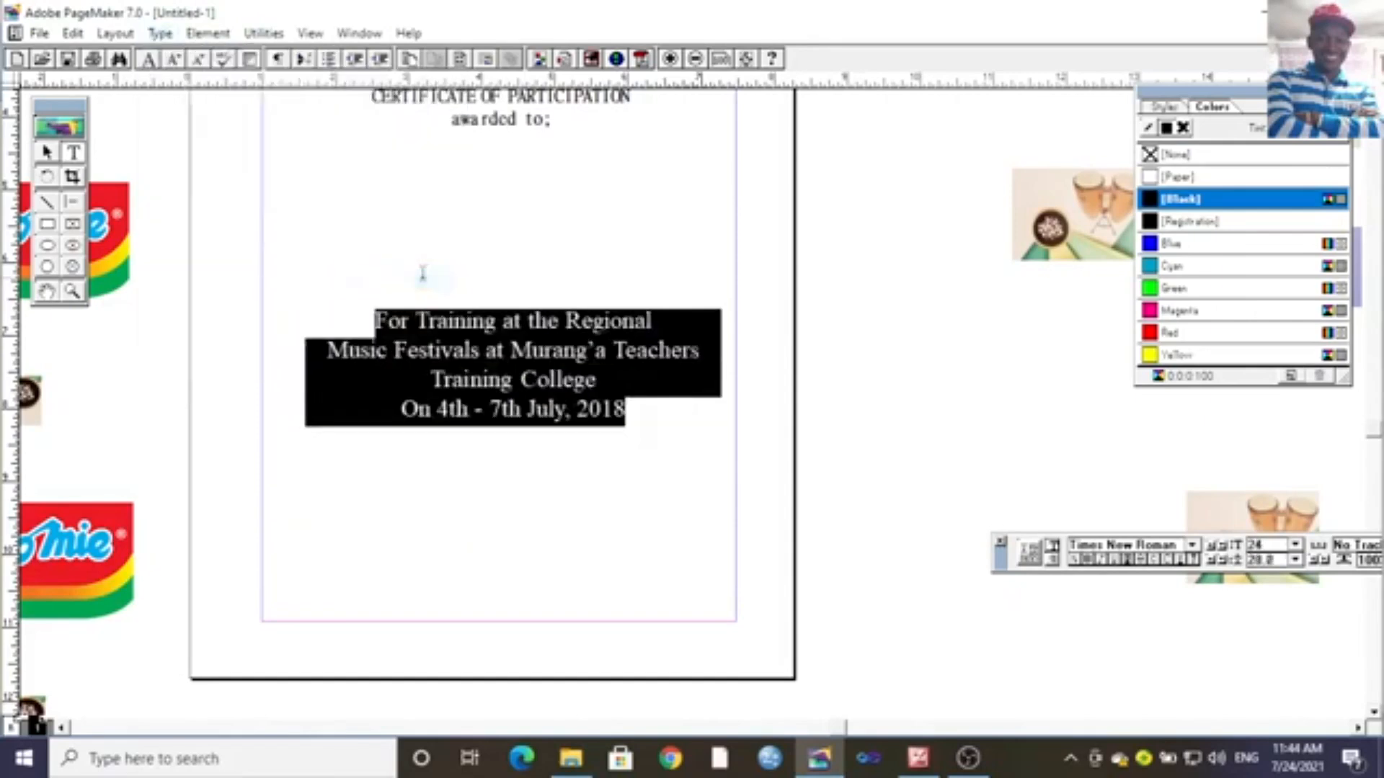
click(597, 510)
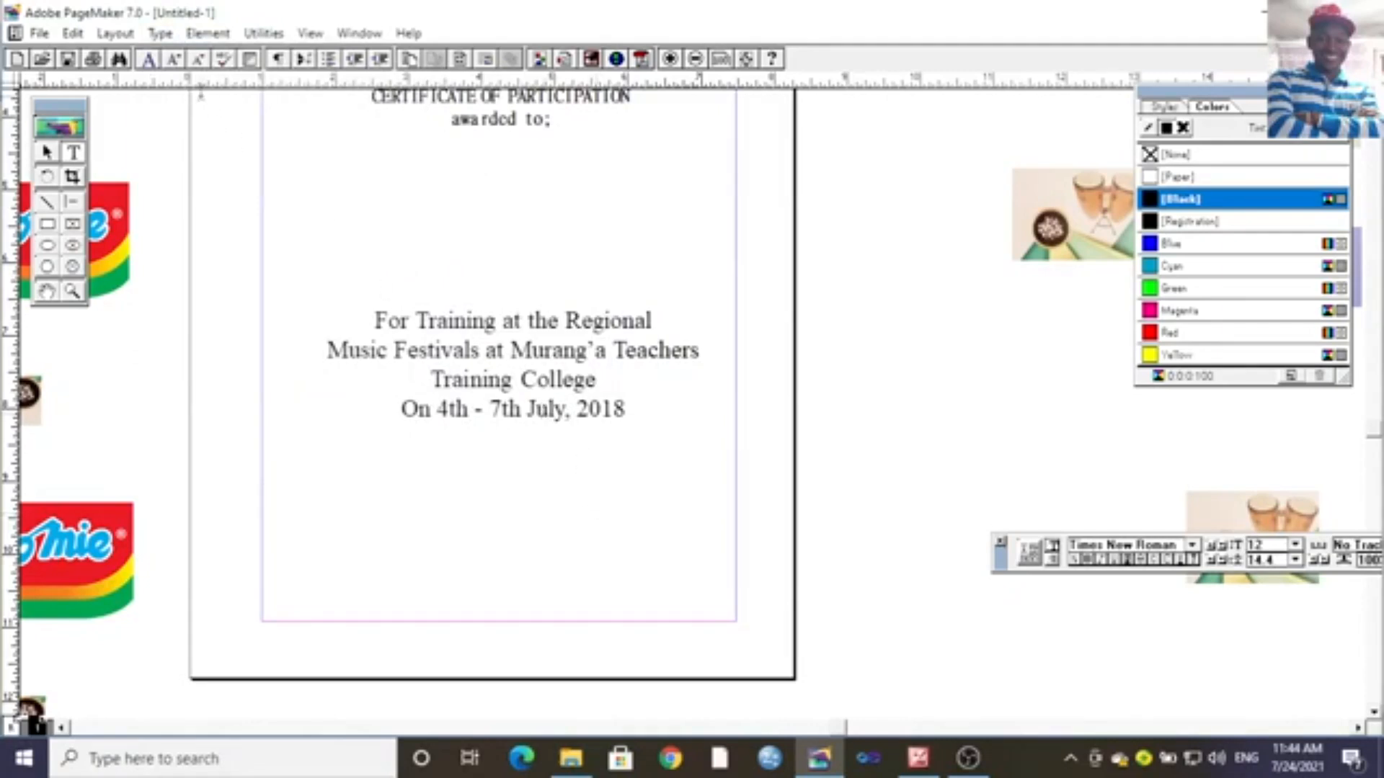
click(163, 36)
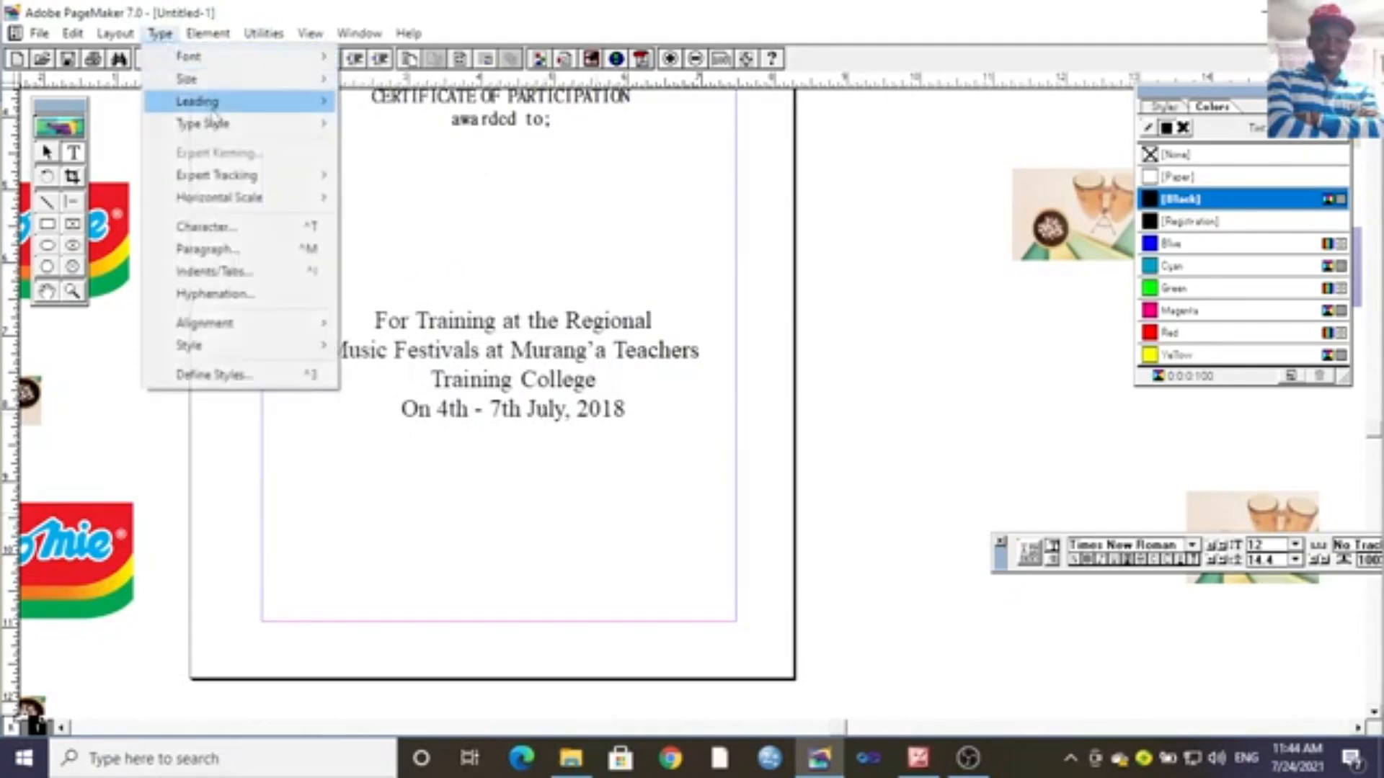
mouse_move(220, 125)
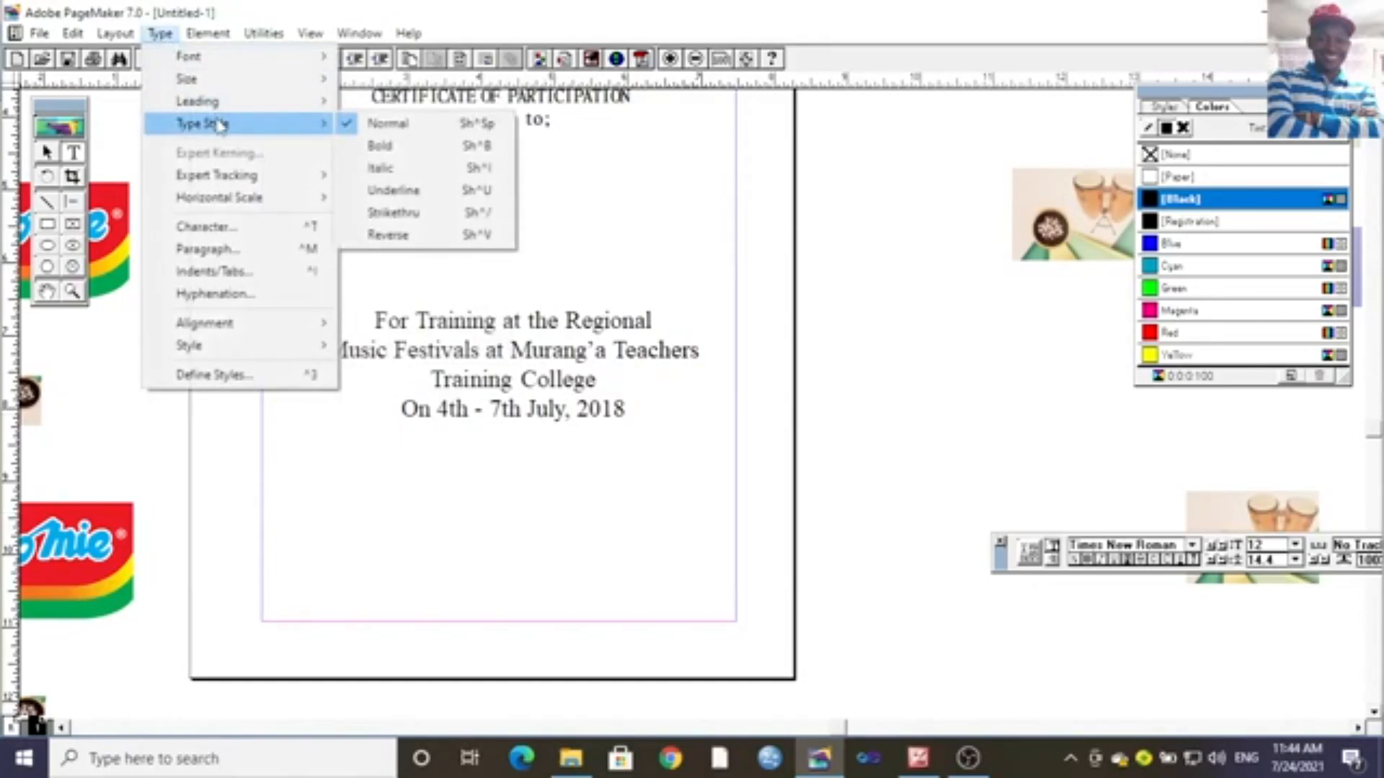
mouse_move(266, 349)
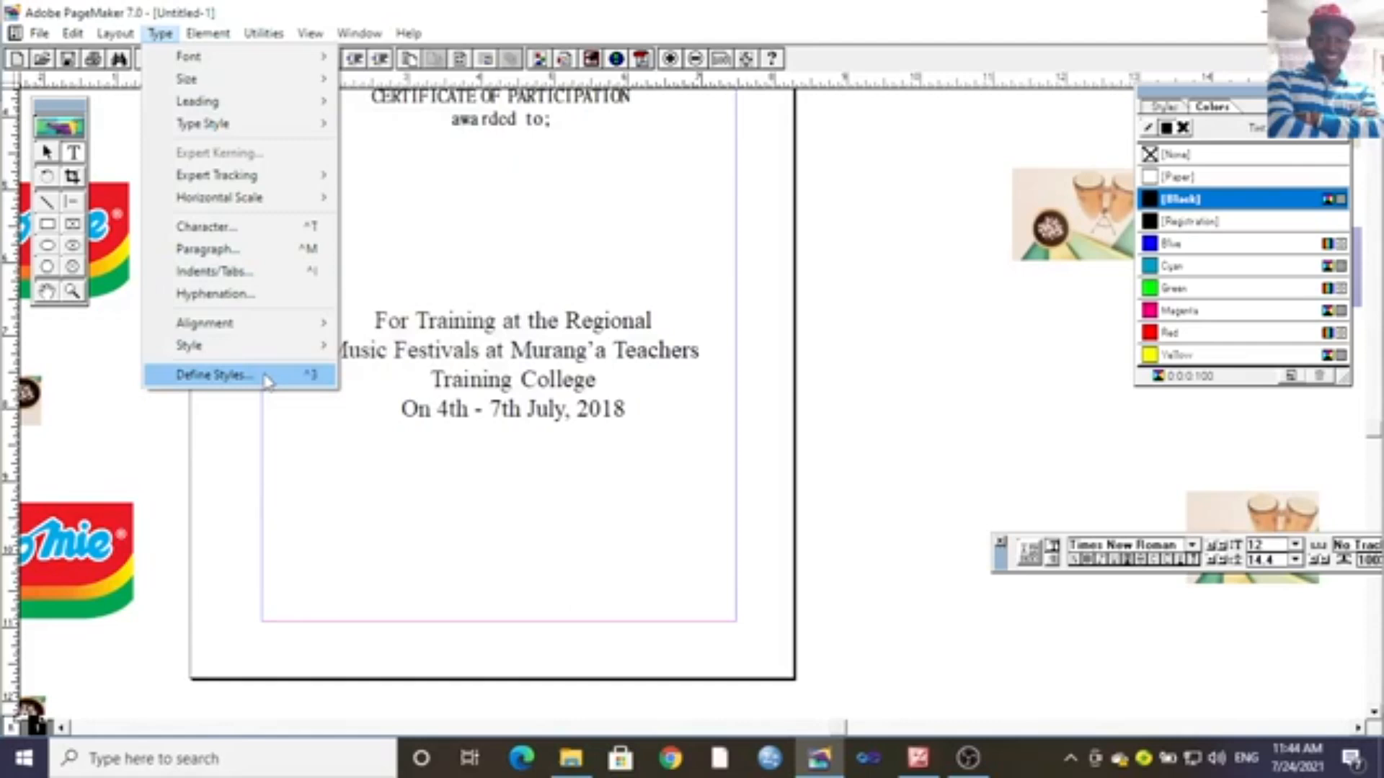
click(266, 380)
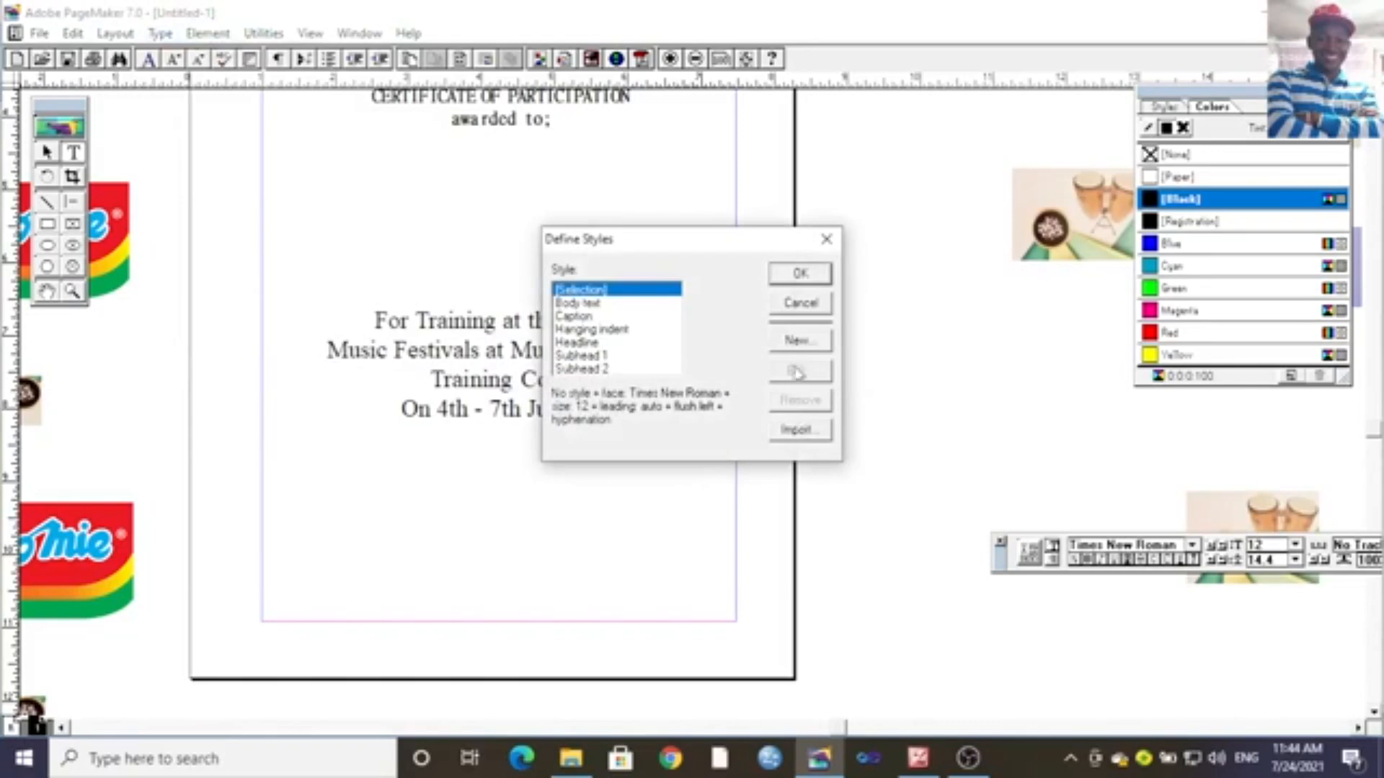
click(826, 239)
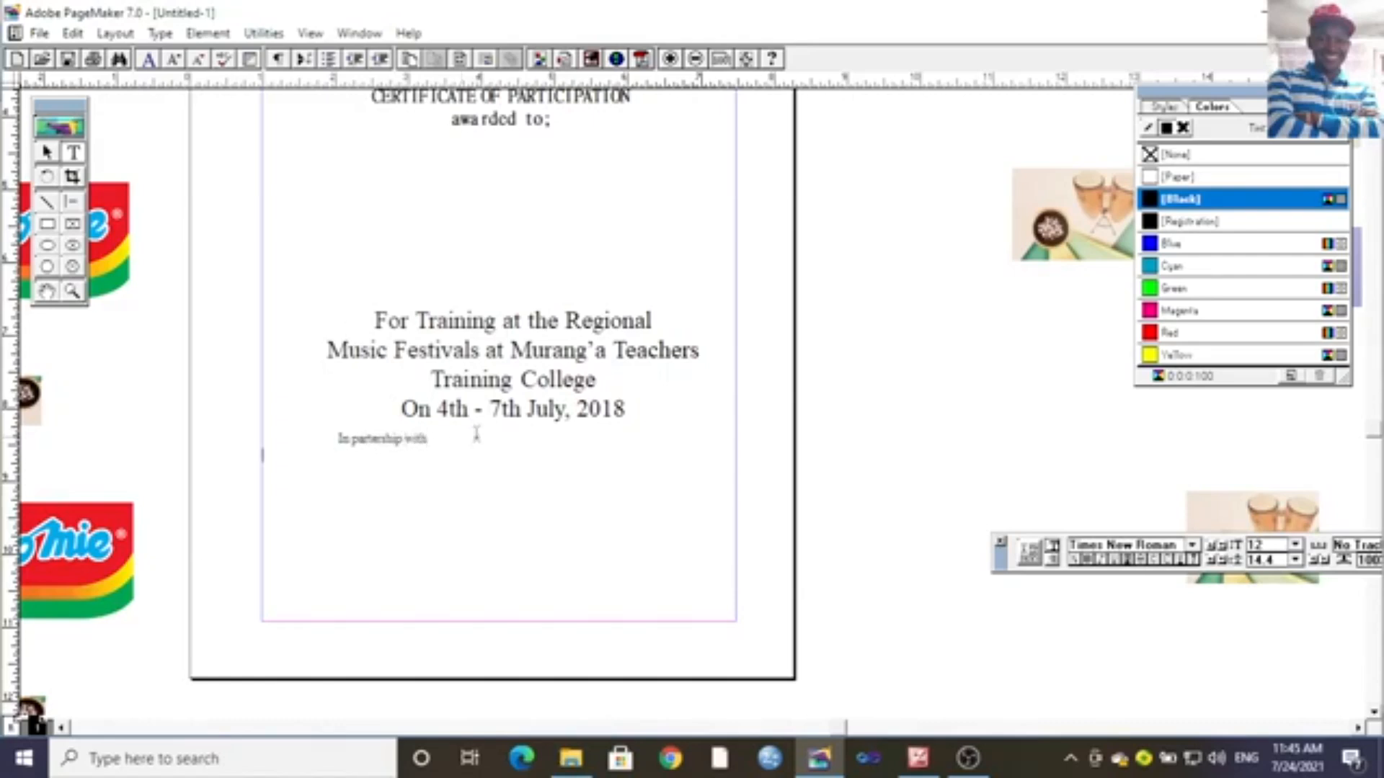
Set the "In partership with" line below the date to 18 pt and centre it.
drag(475, 437, 296, 432)
click(160, 34)
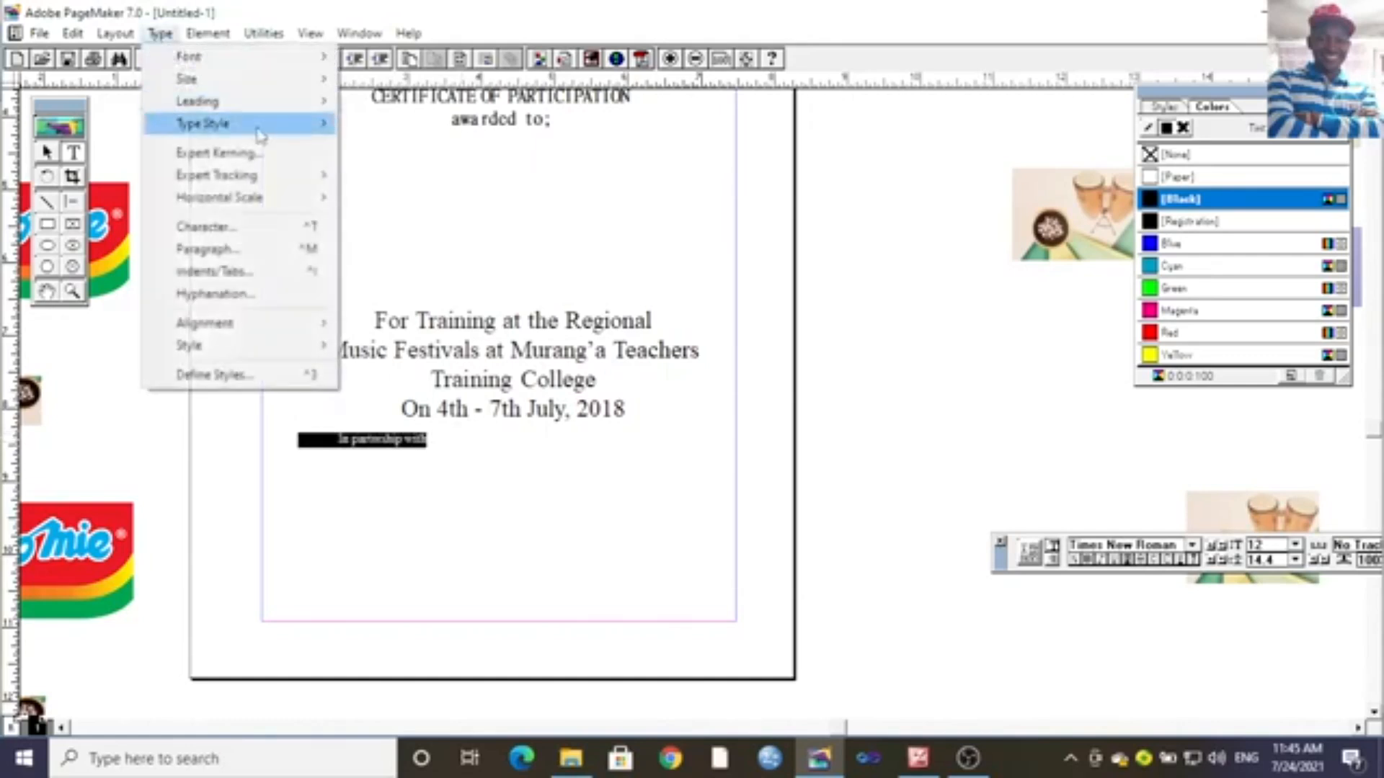
mouse_move(289, 85)
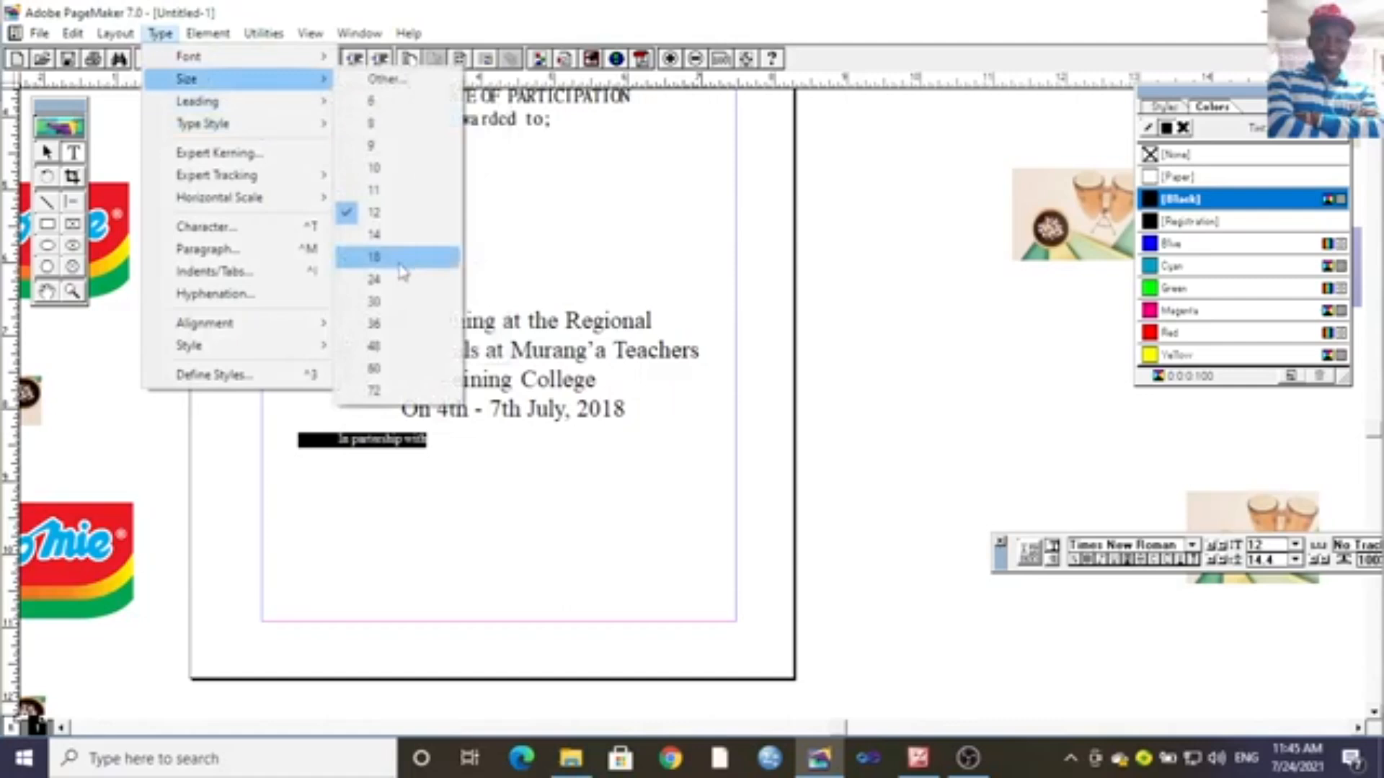
click(382, 301)
click(160, 33)
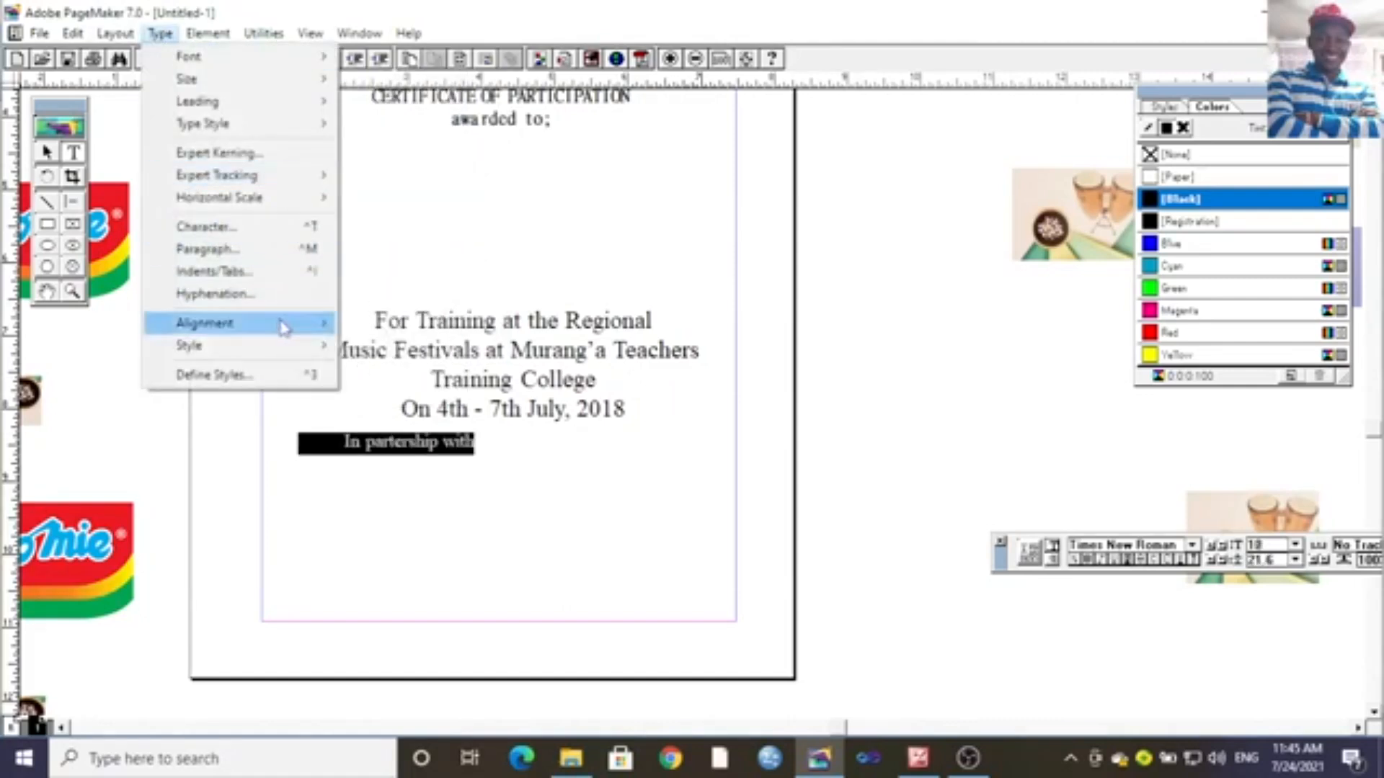
mouse_move(288, 323)
click(424, 346)
click(571, 489)
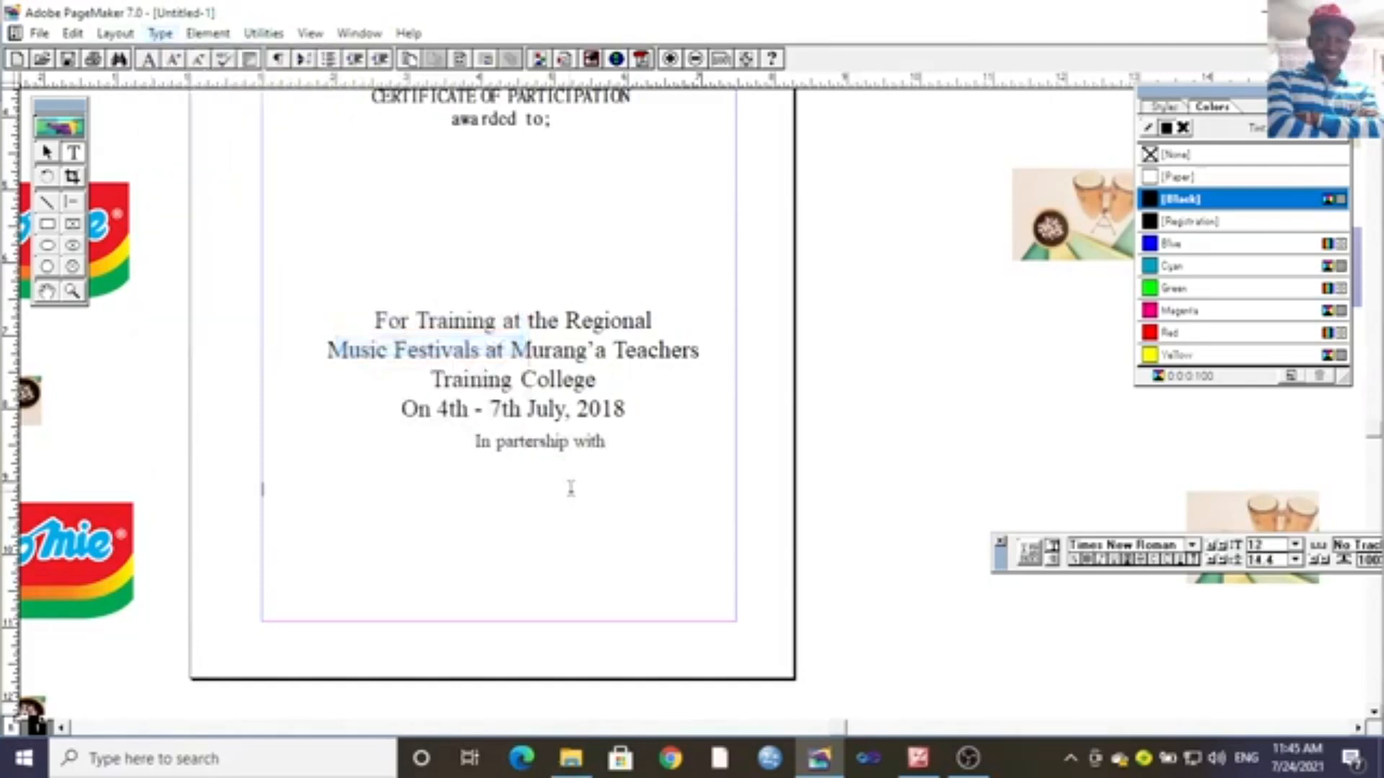
Make the "In partership with" line bold.
drag(620, 448, 401, 441)
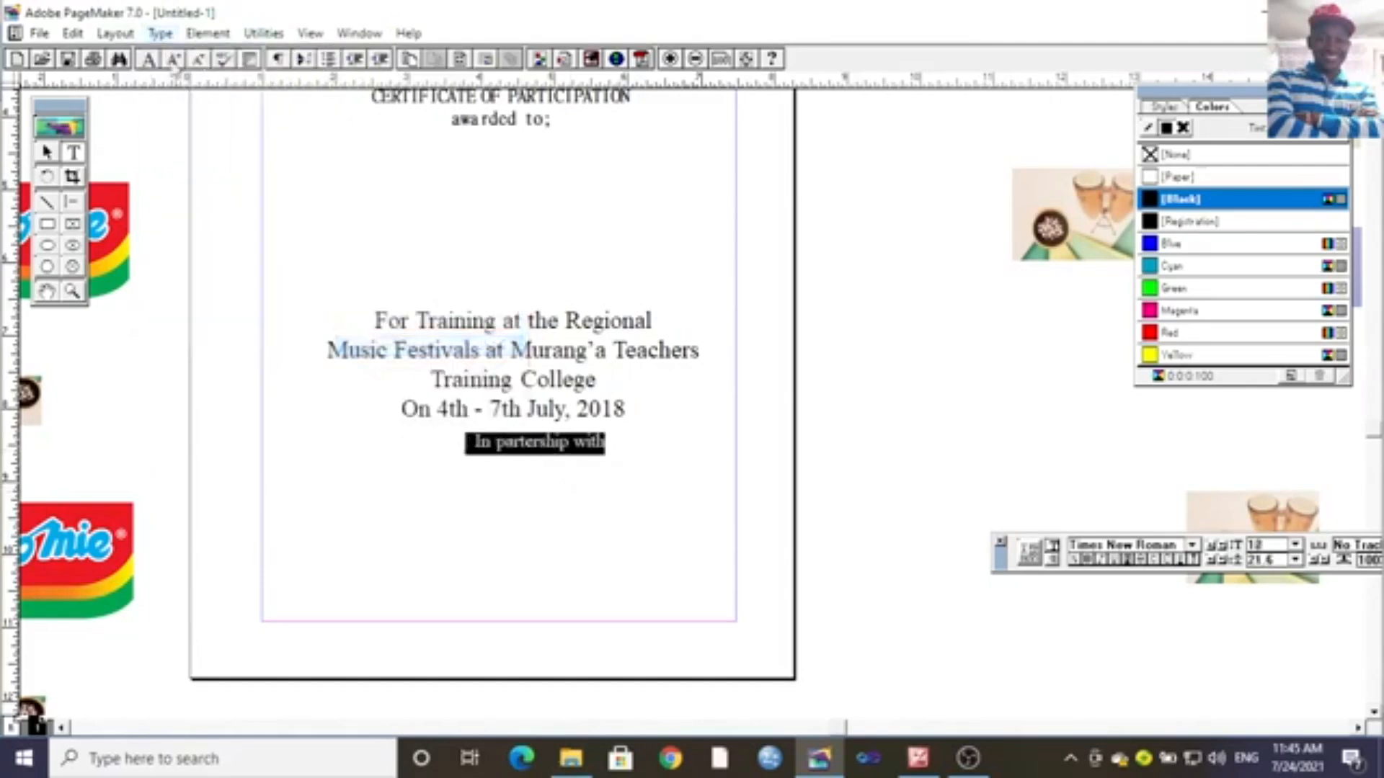
click(161, 33)
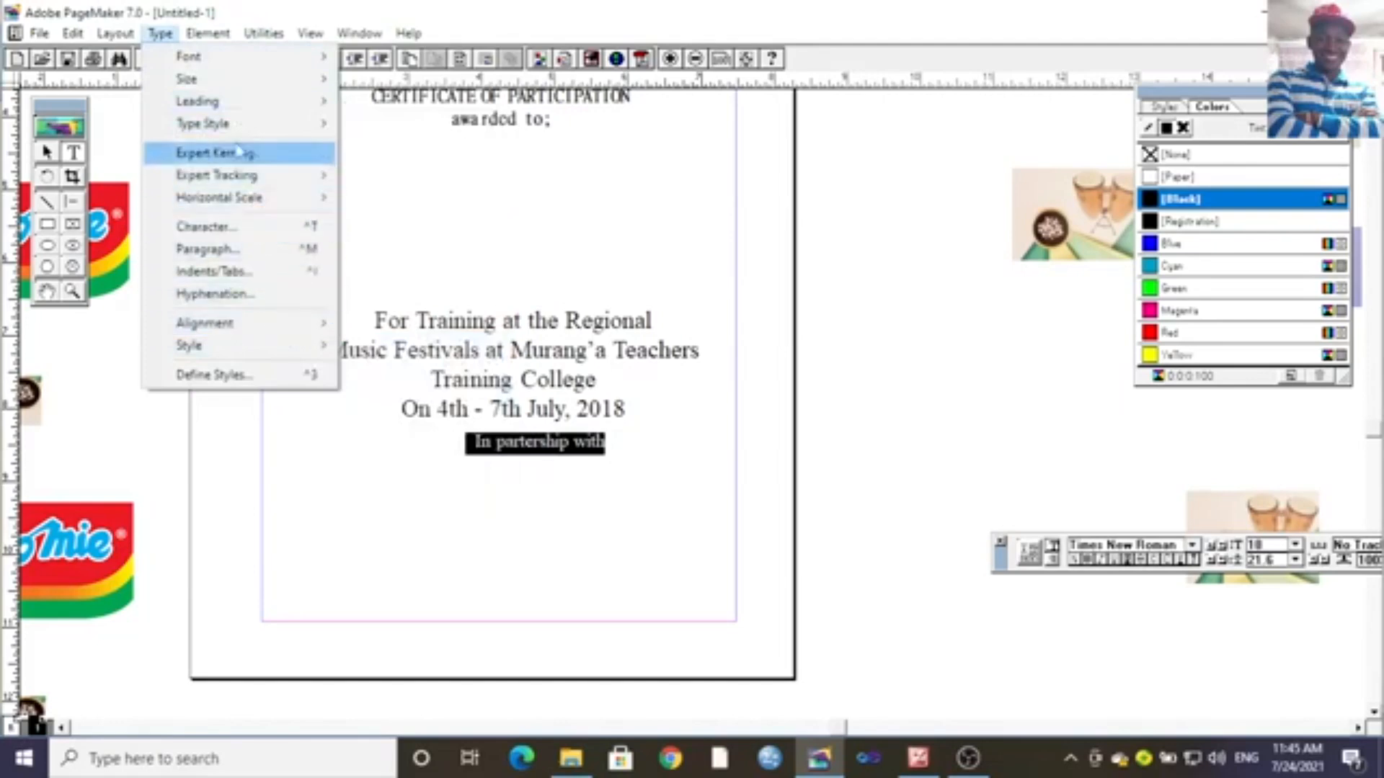
mouse_move(253, 108)
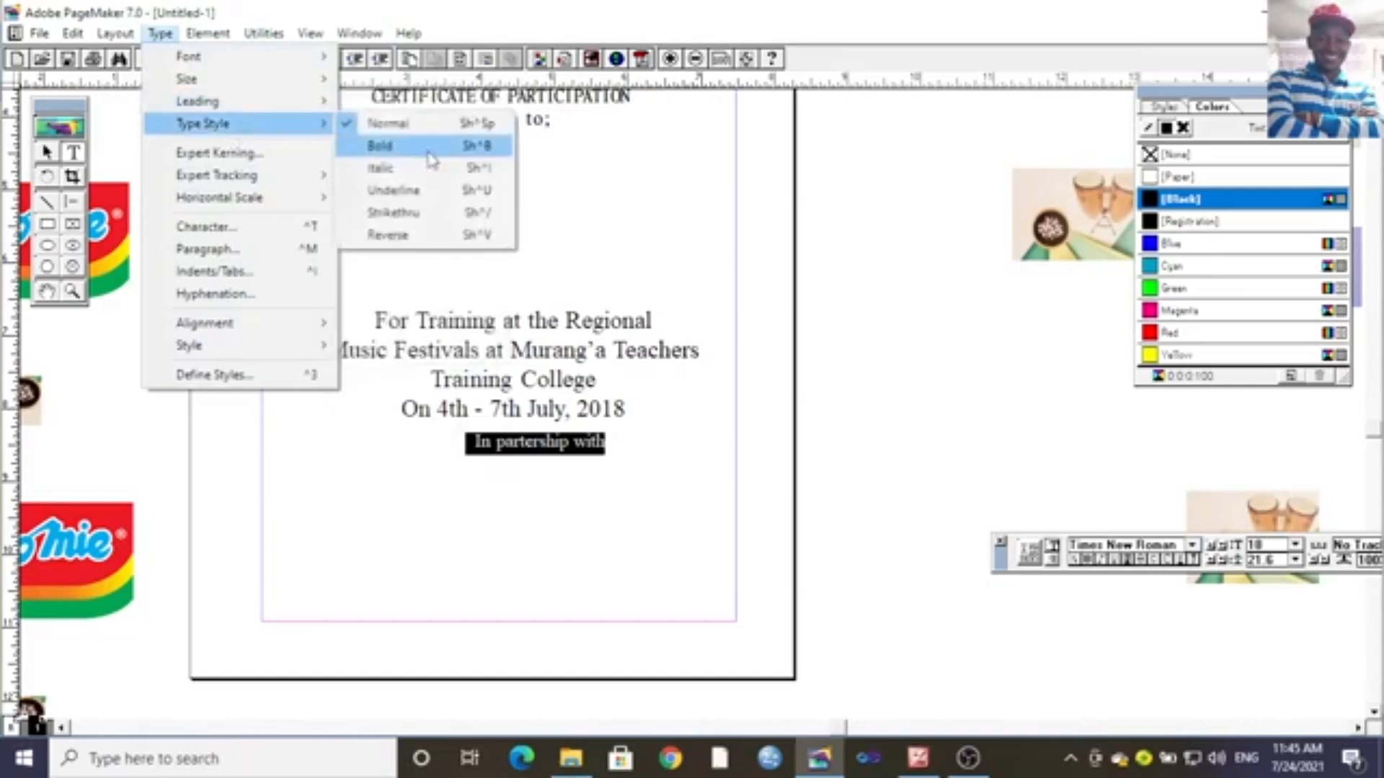
click(412, 147)
click(624, 487)
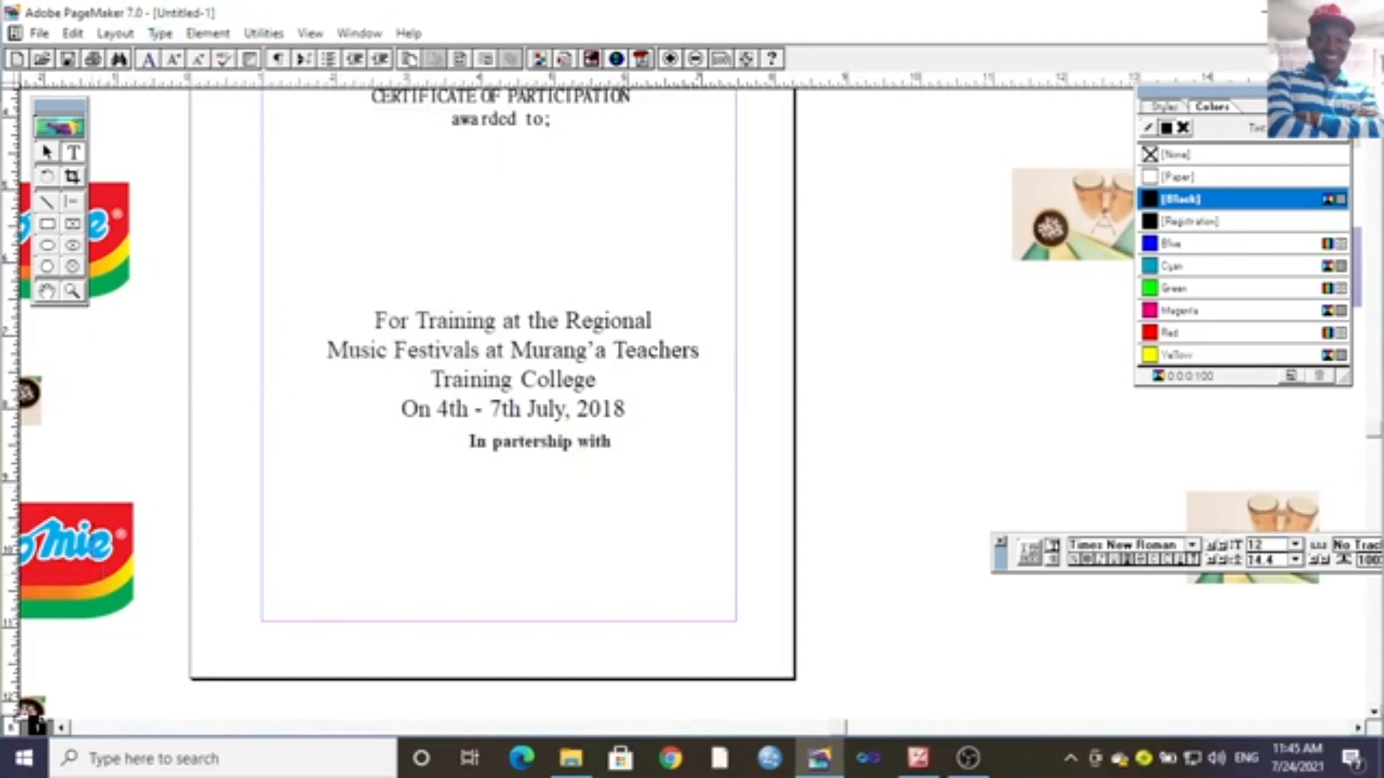
Move a copy of the composite image onto the certificate and crop it to the Indomie logo, about 3.22 by 1.98 in.
click(46, 152)
mouse_move(59, 587)
mouse_down()
mouse_move(368, 577)
mouse_move(672, 452)
mouse_up()
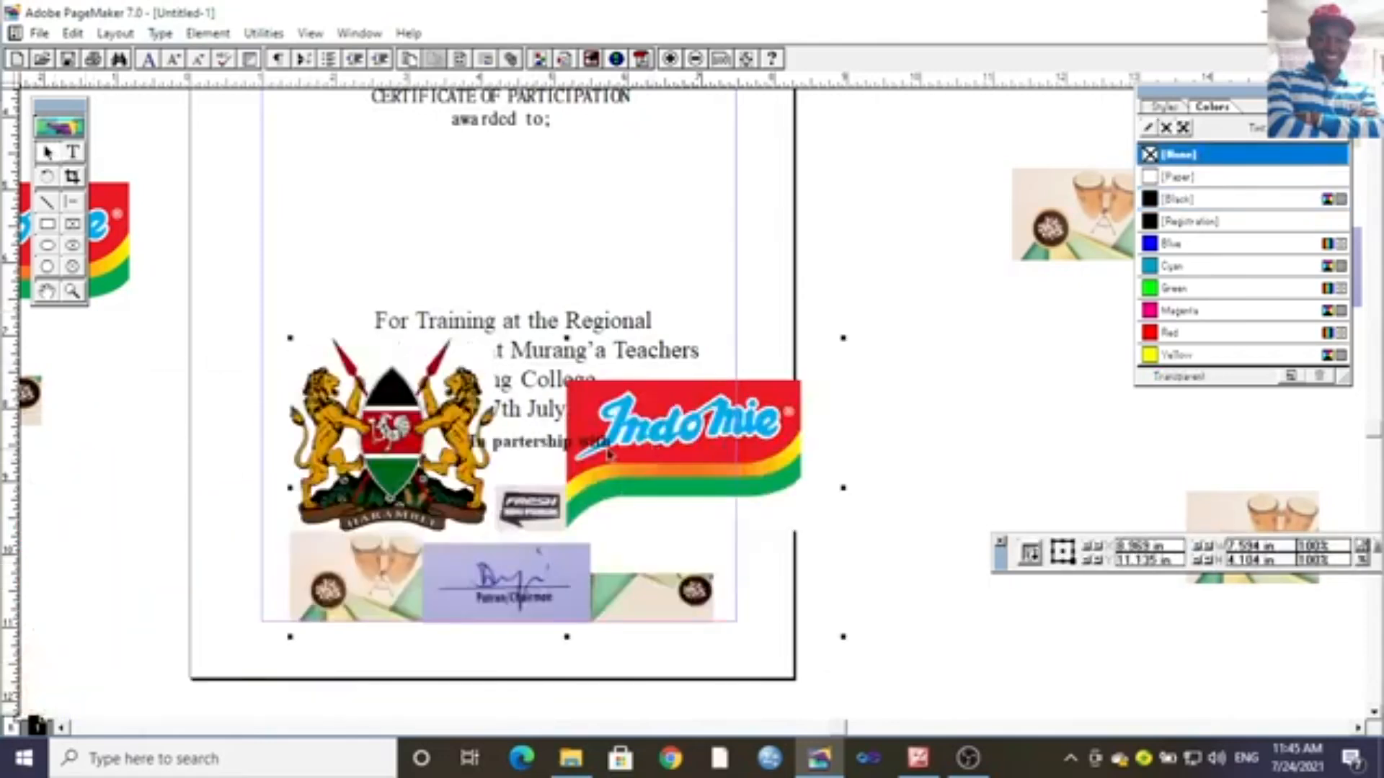
click(72, 177)
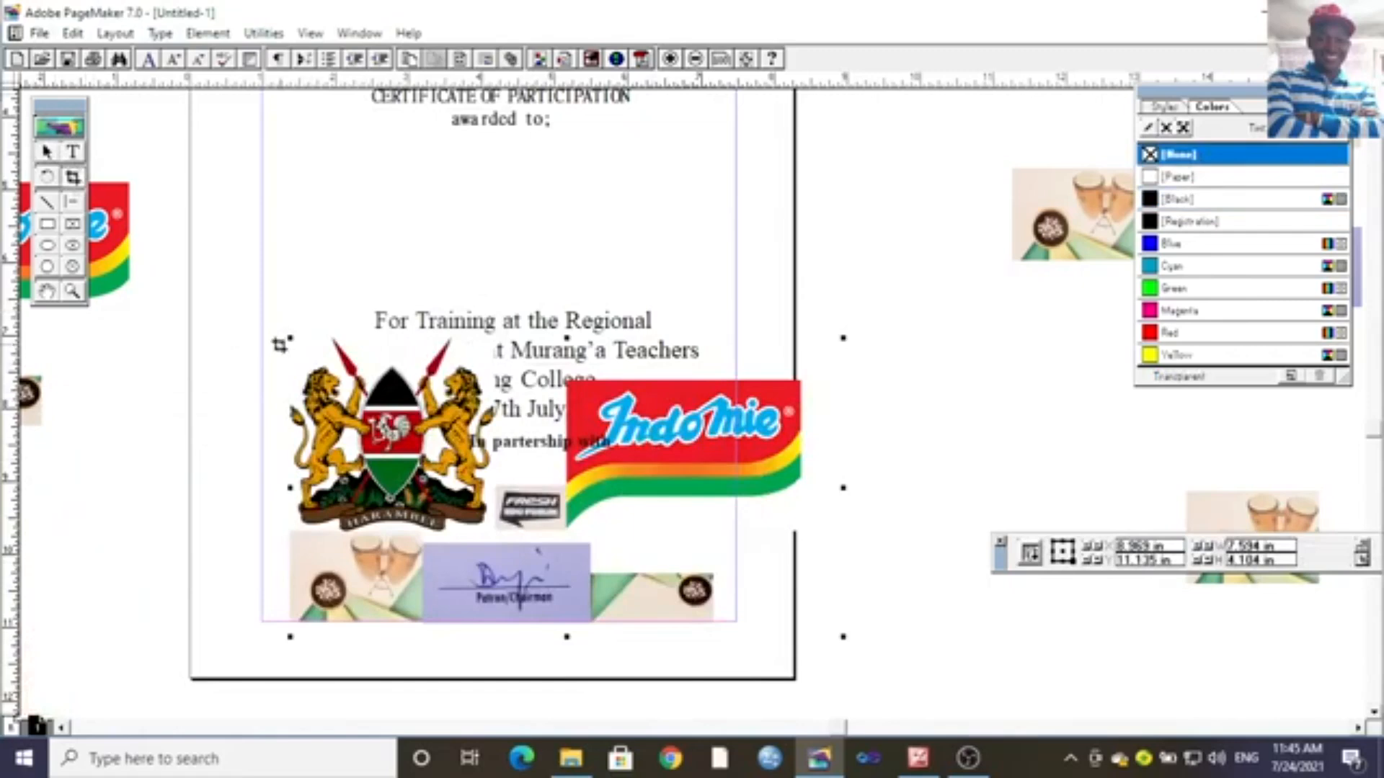
drag(292, 341, 551, 374)
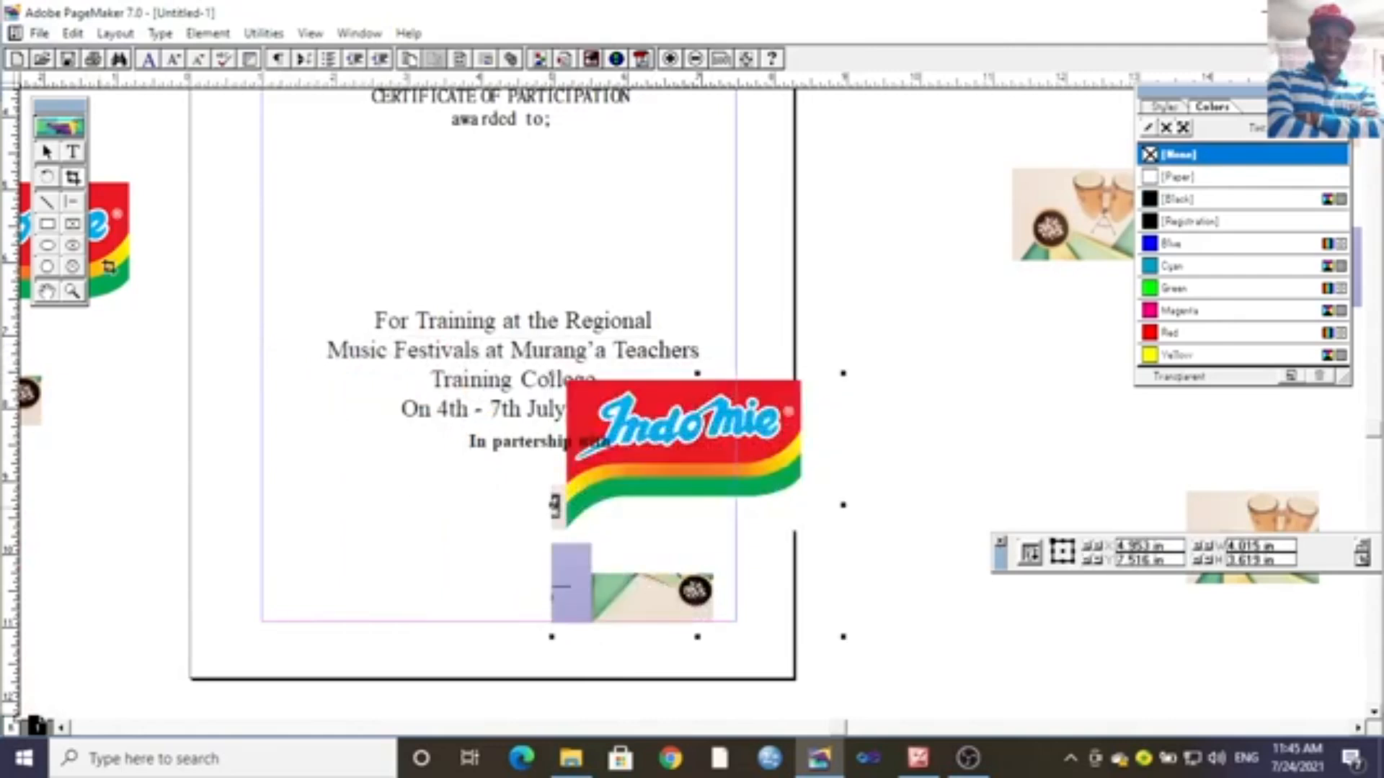
drag(845, 635, 801, 516)
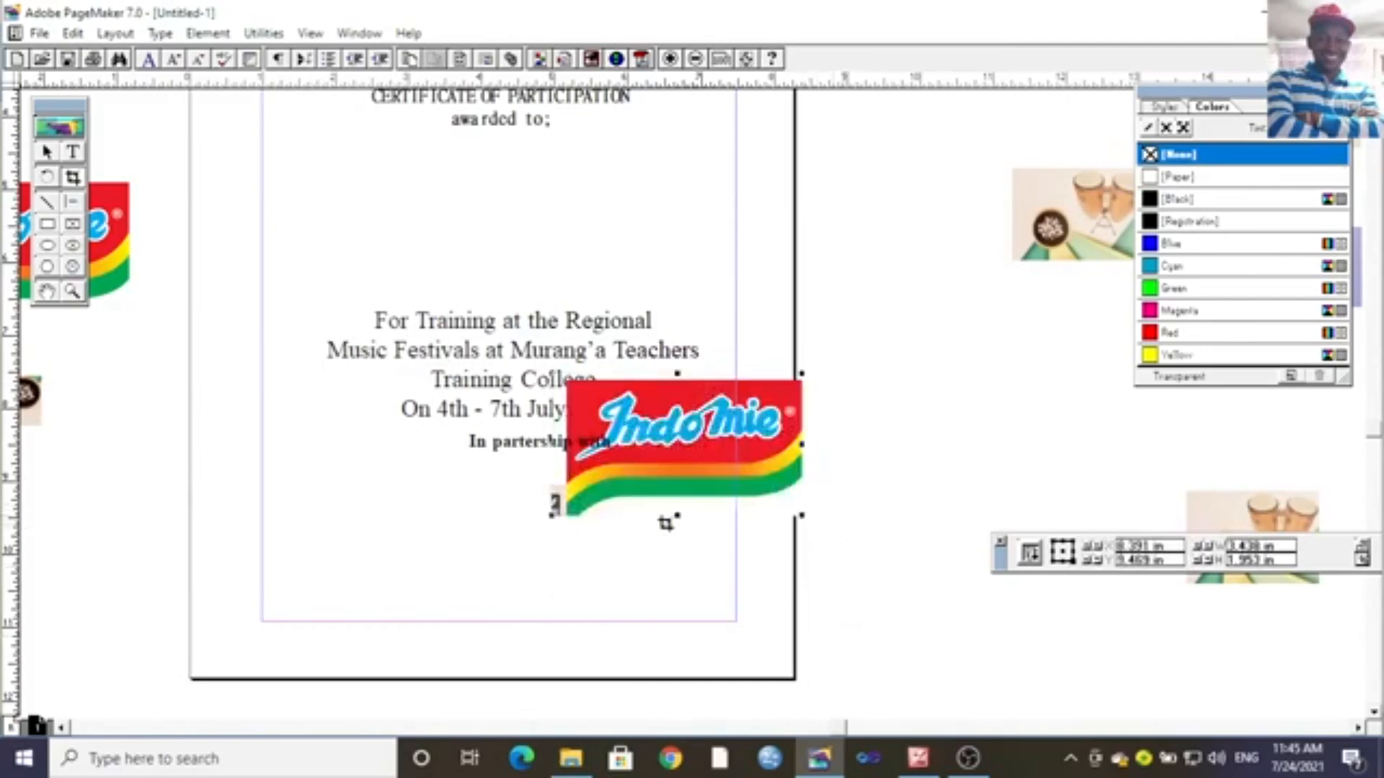
drag(559, 503, 567, 516)
click(895, 526)
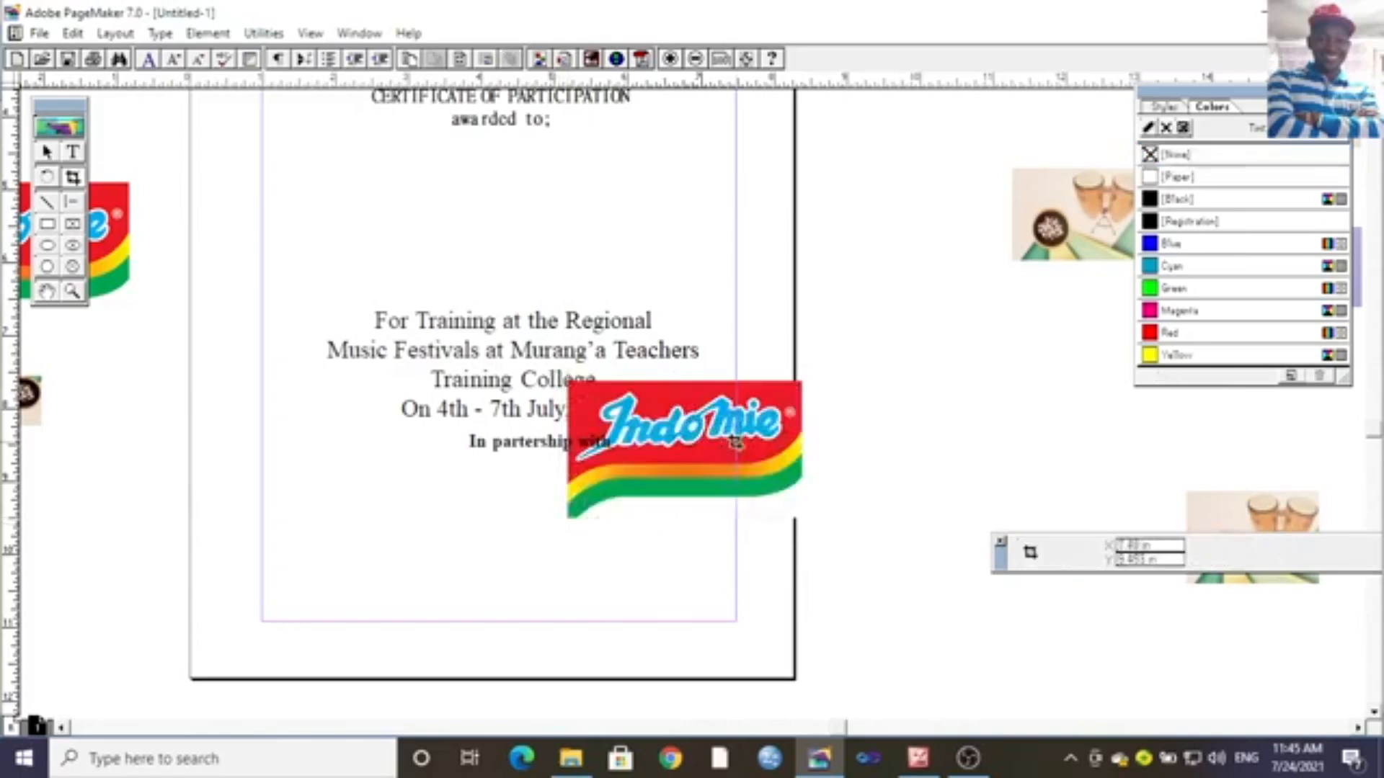
Shrink the cropped Indomie logo to about 1.56 by 1.11 in and place it below the "In partership with" line.
click(47, 152)
click(784, 474)
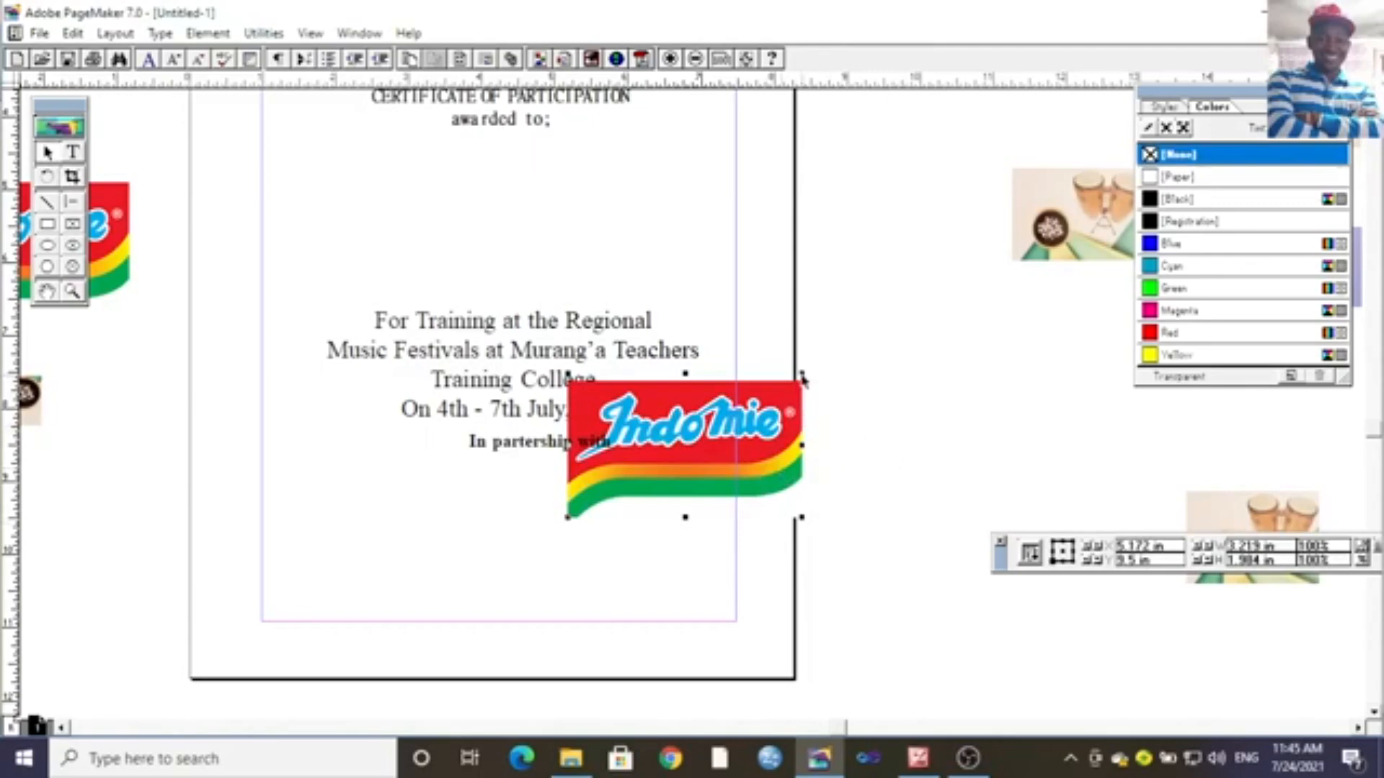
drag(802, 373, 465, 500)
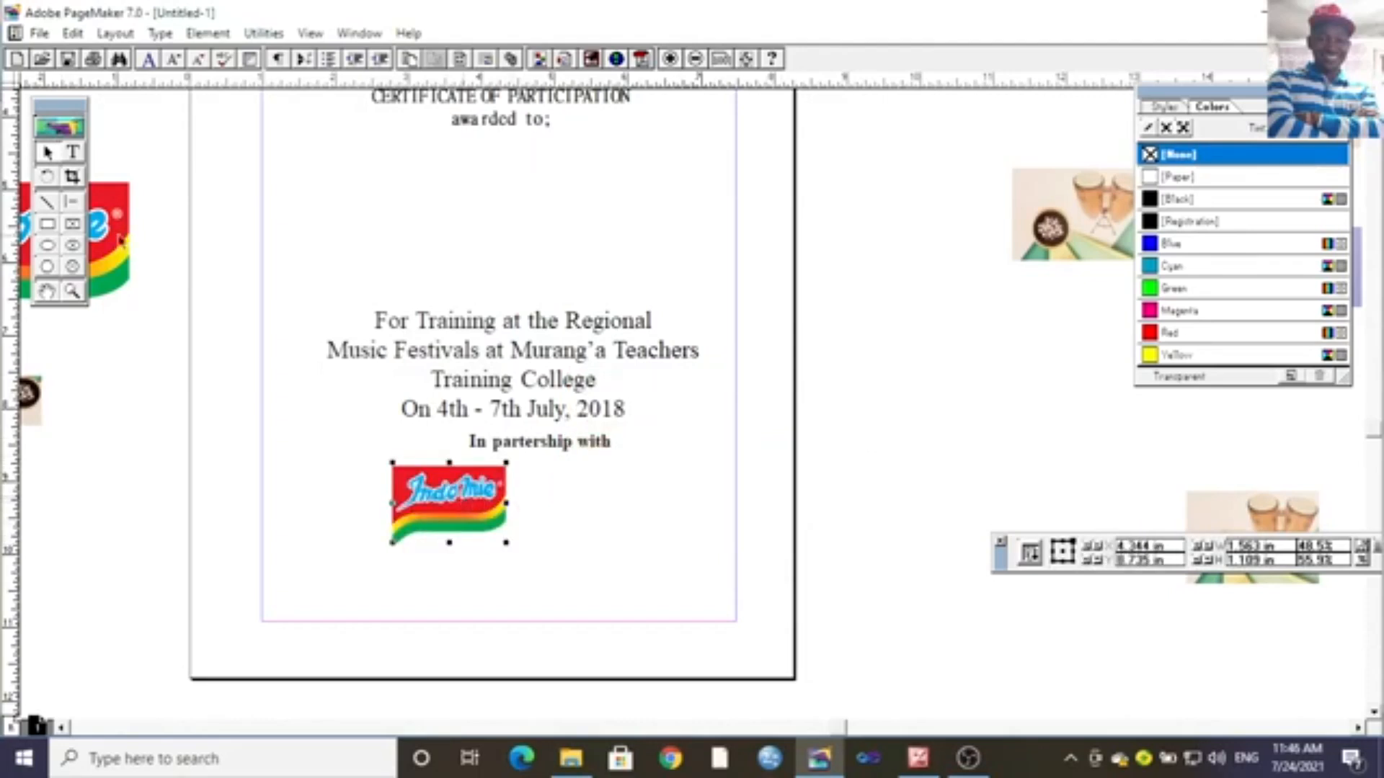
Bring two spare composite images over the page and crop one of them to the Fresh Edu Forum logo.
drag(121, 240, 530, 364)
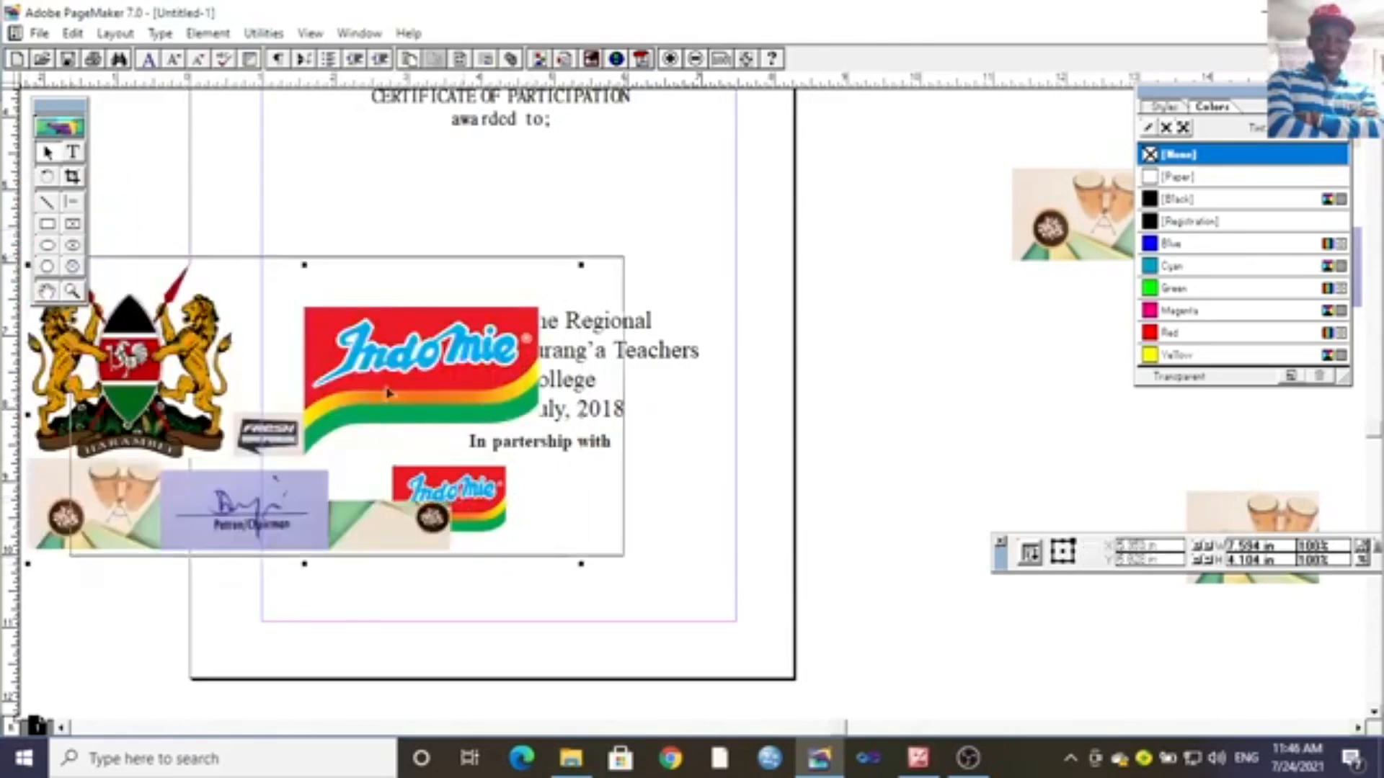
drag(388, 392, 475, 368)
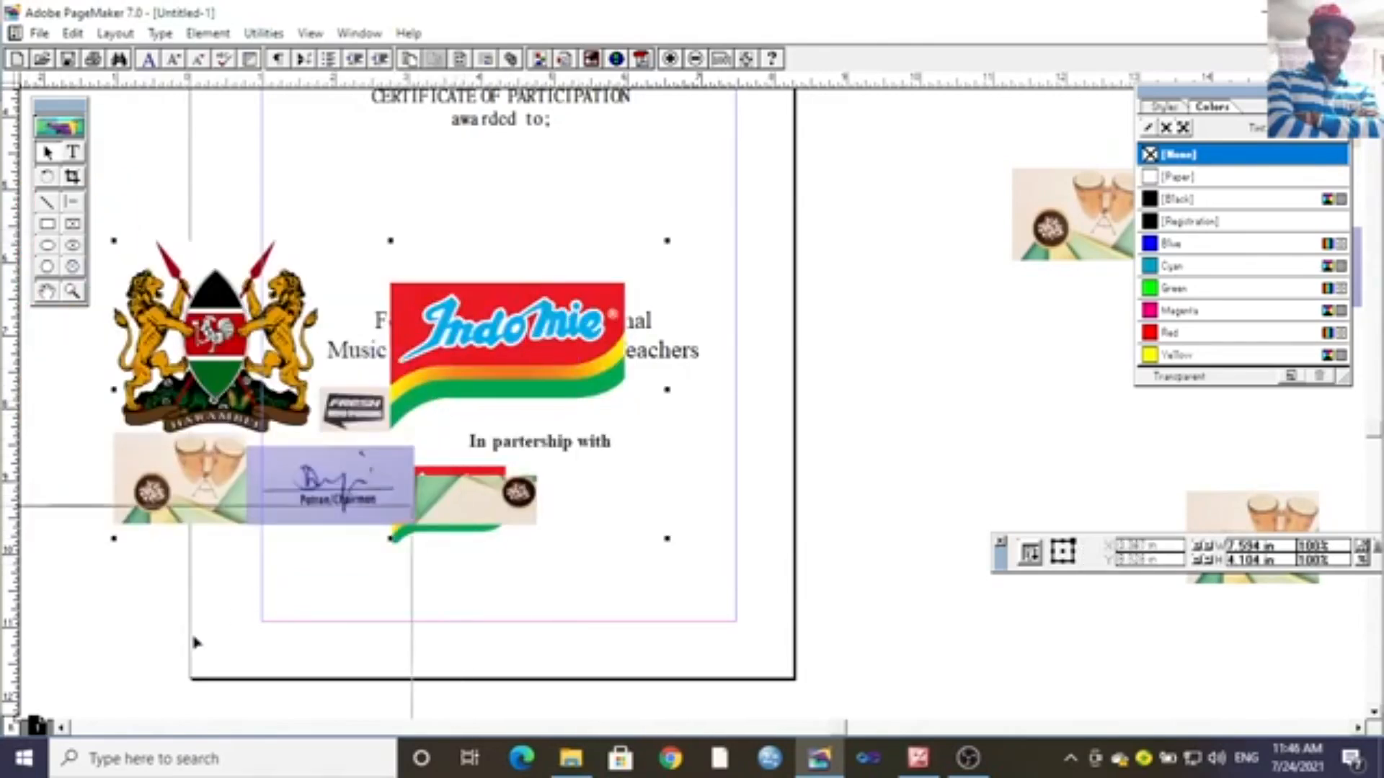
drag(1078, 198, 826, 369)
drag(802, 301, 914, 496)
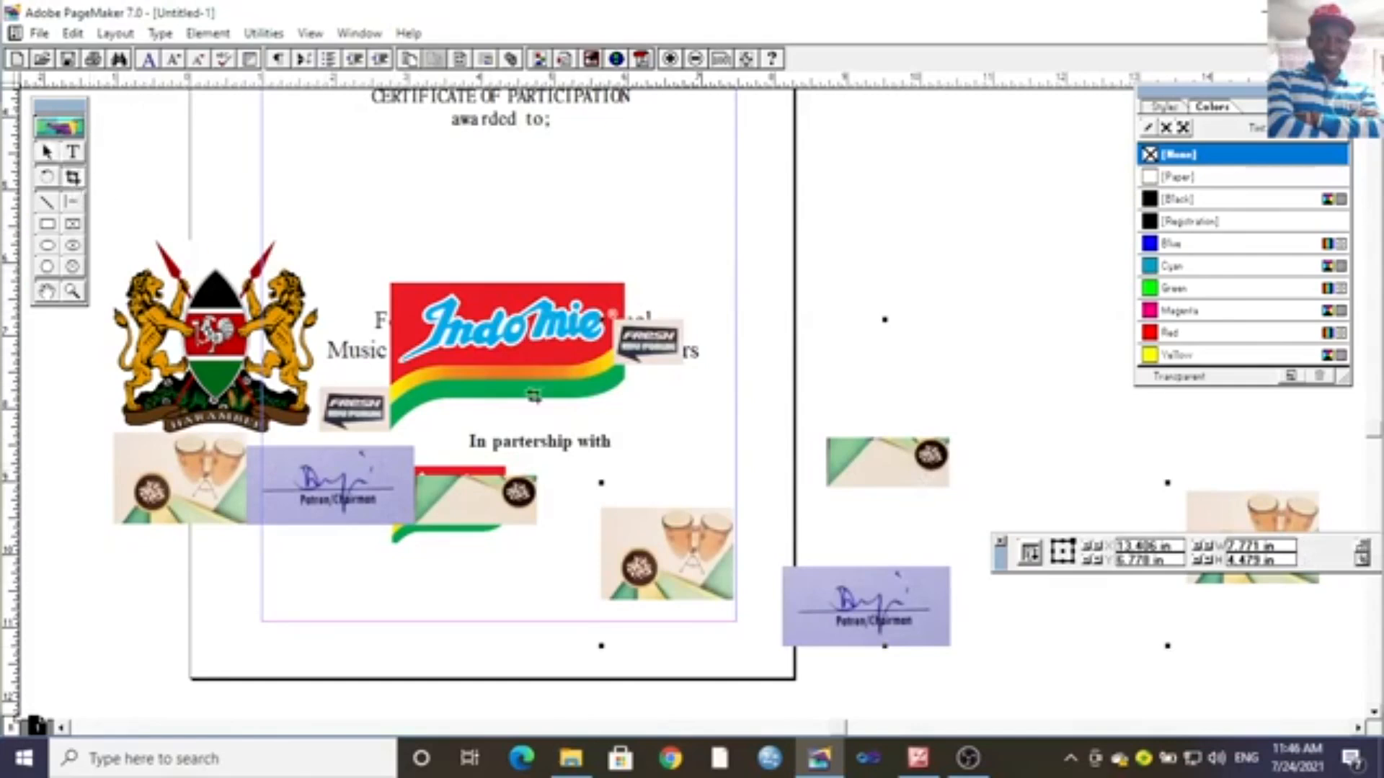
drag(1165, 646, 712, 383)
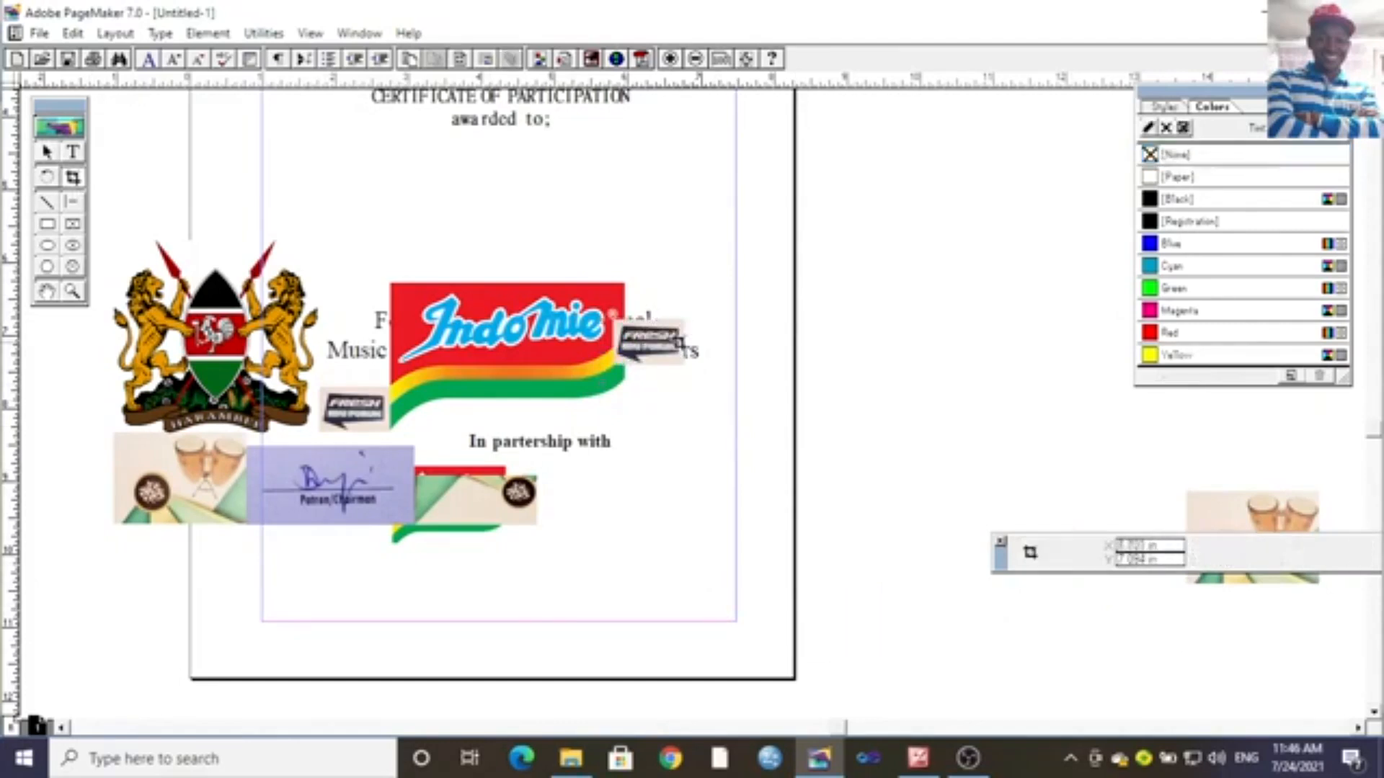
Place the Fresh Edu Forum logo beside the Indomie logo and move the uncropped composite image off the page onto the pasteboard.
click(48, 153)
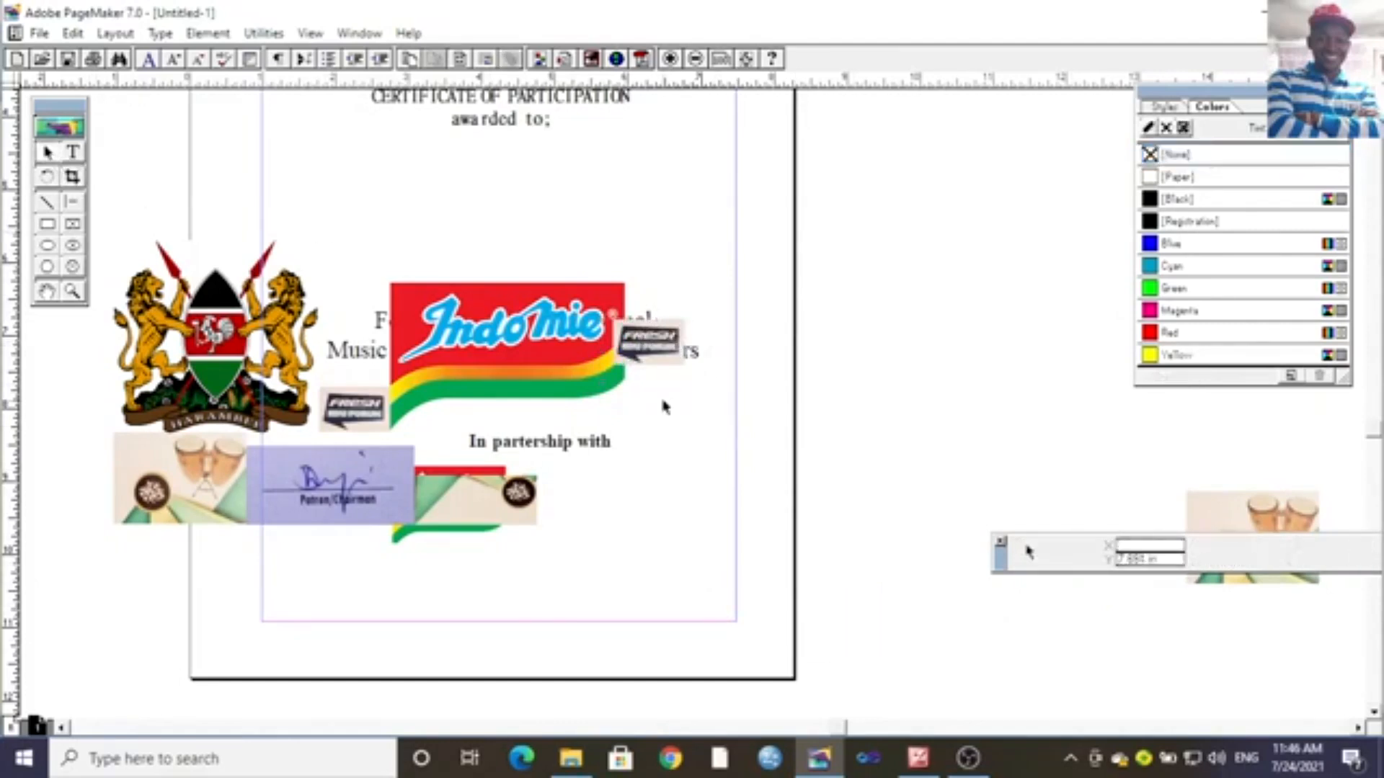
drag(666, 361, 626, 533)
drag(247, 349, 1086, 393)
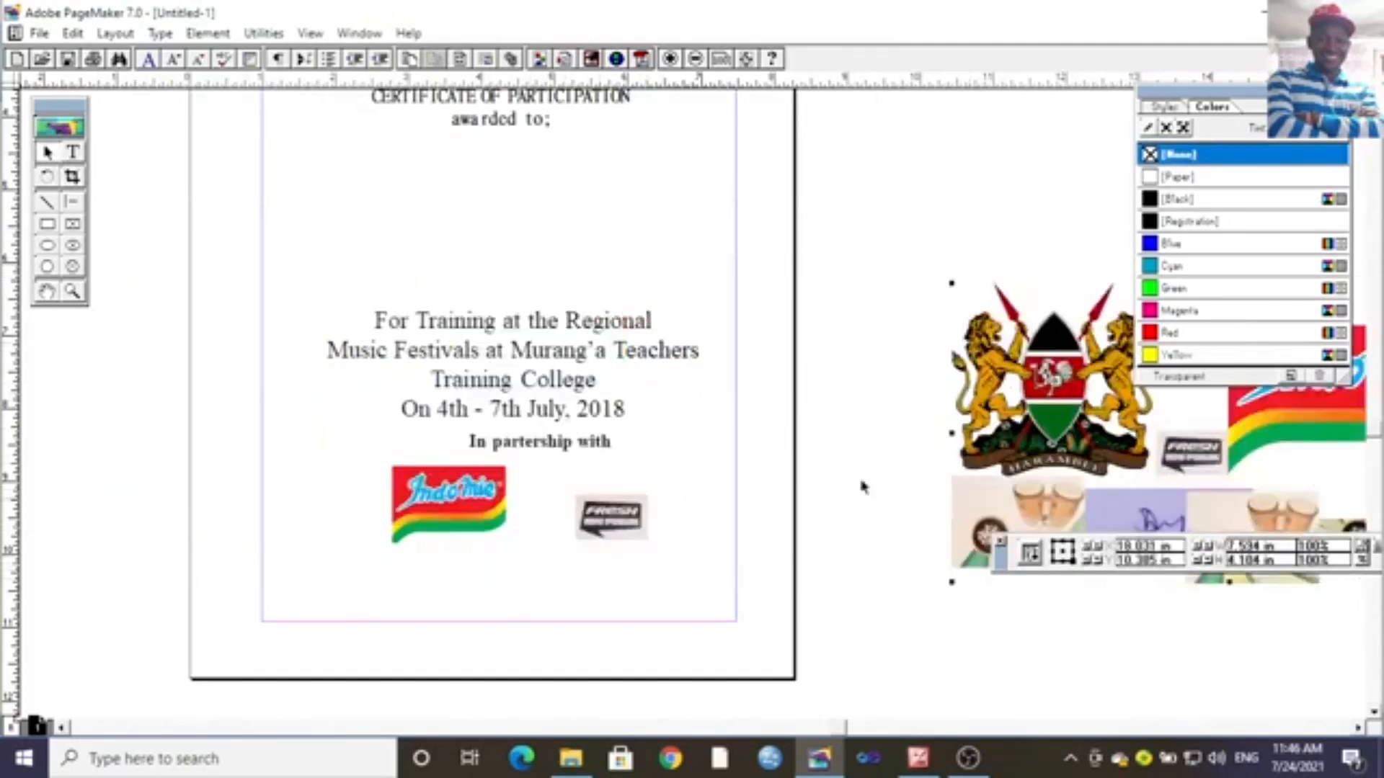
Enlarge the Fresh Edu Forum logo to about 2.17 by 1.28 in and align it with the Indomie logo.
drag(591, 526, 581, 506)
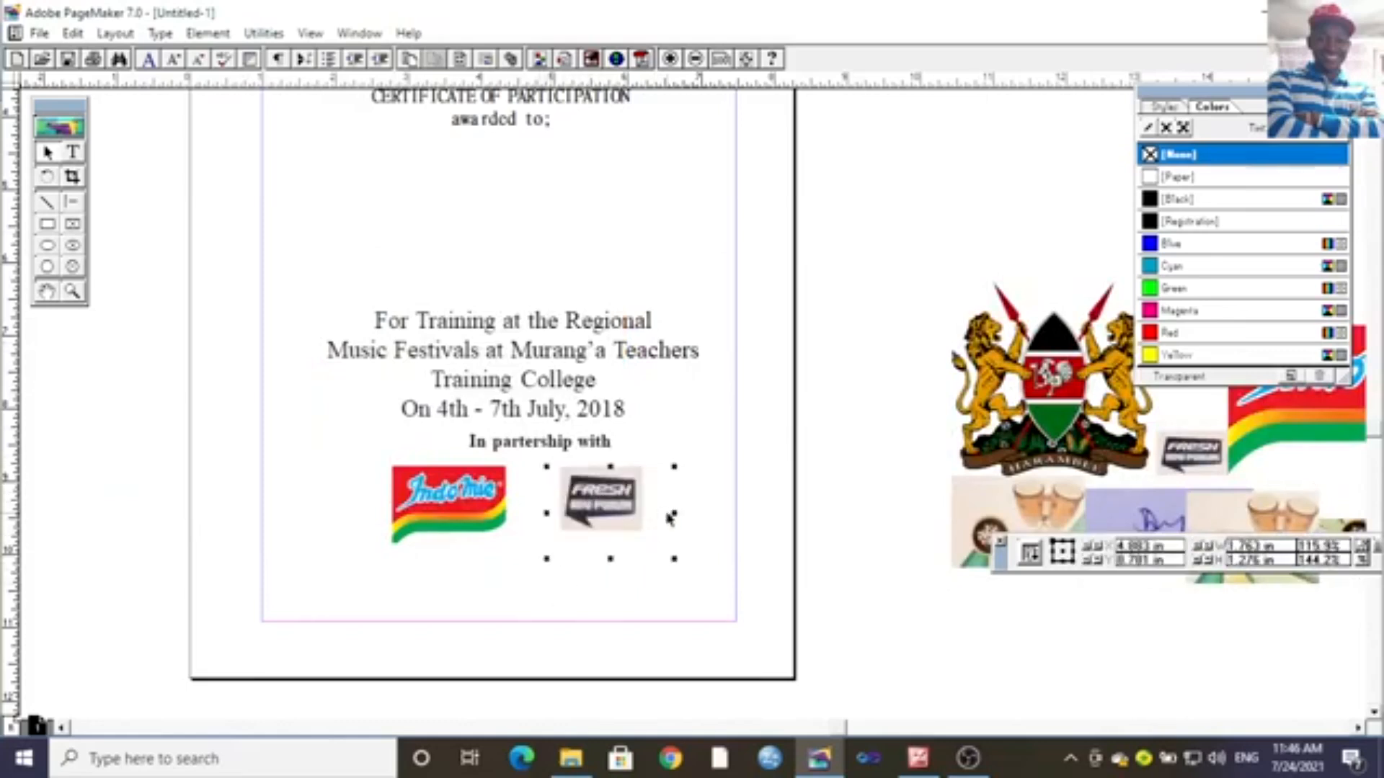
drag(671, 517, 681, 517)
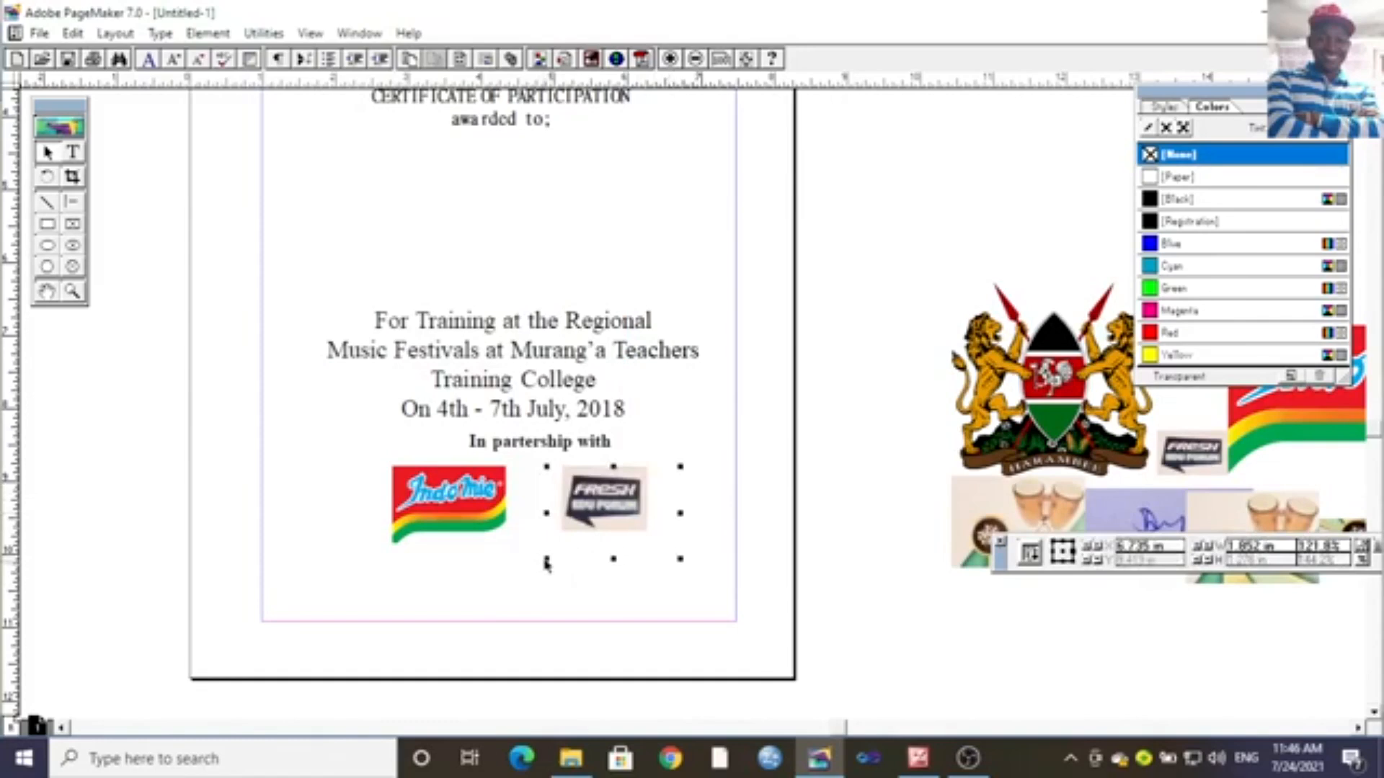
drag(546, 564, 520, 560)
click(883, 478)
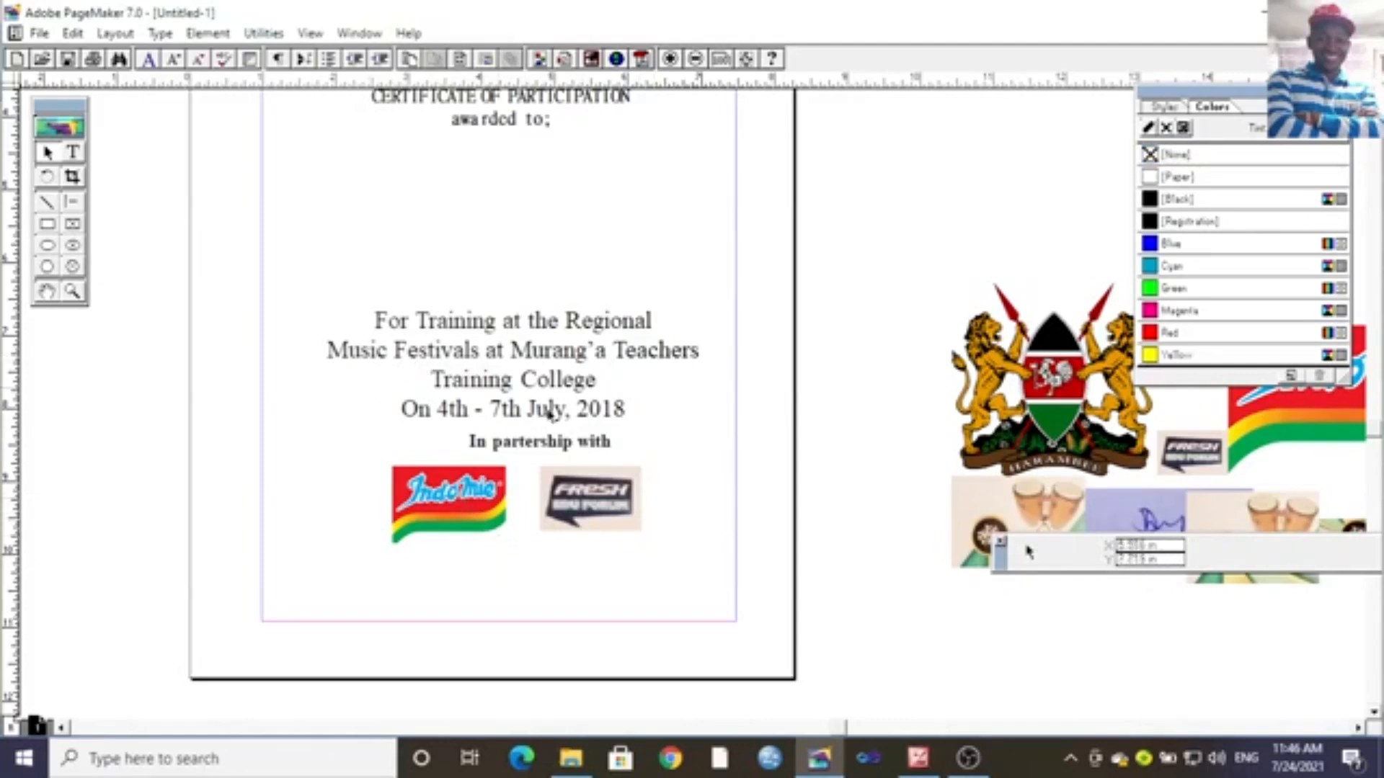
Draw a horizontal signature line below the Indomie logo, just above the bottom margin, and delete the stray line beside the page.
click(46, 202)
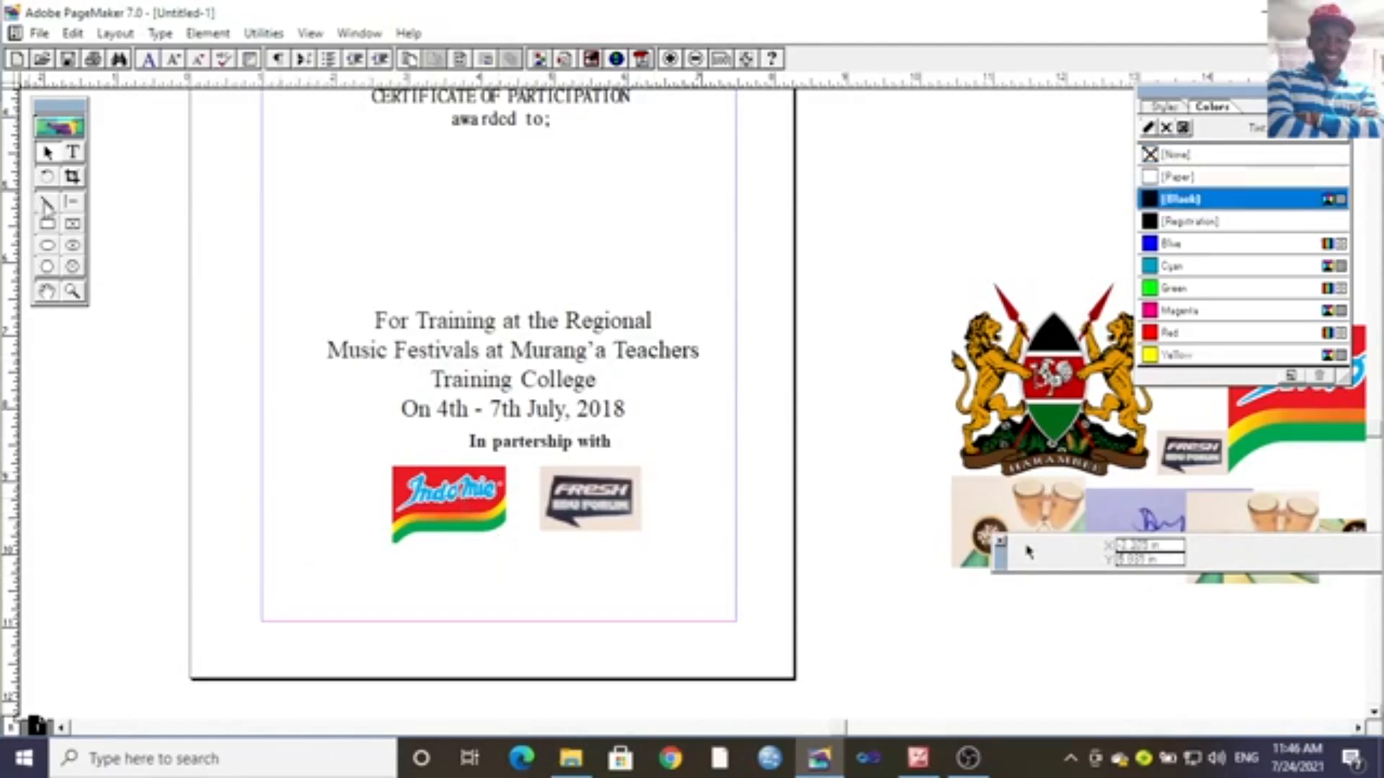
drag(287, 589, 510, 588)
drag(826, 584, 1122, 516)
key(Delete)
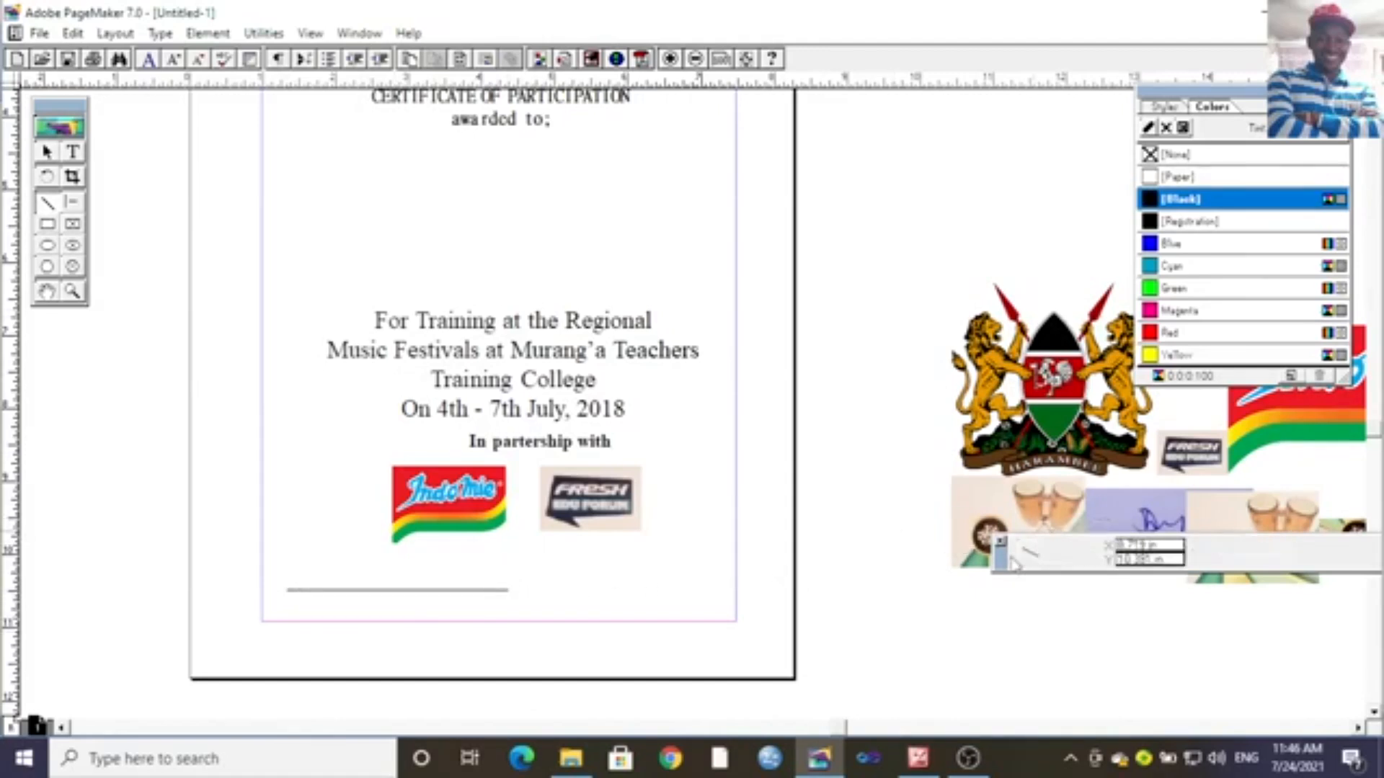
Move the composite image back onto the page and crop it to the Patron/Chairman signature, about 1.61 by 0.81 in.
click(52, 151)
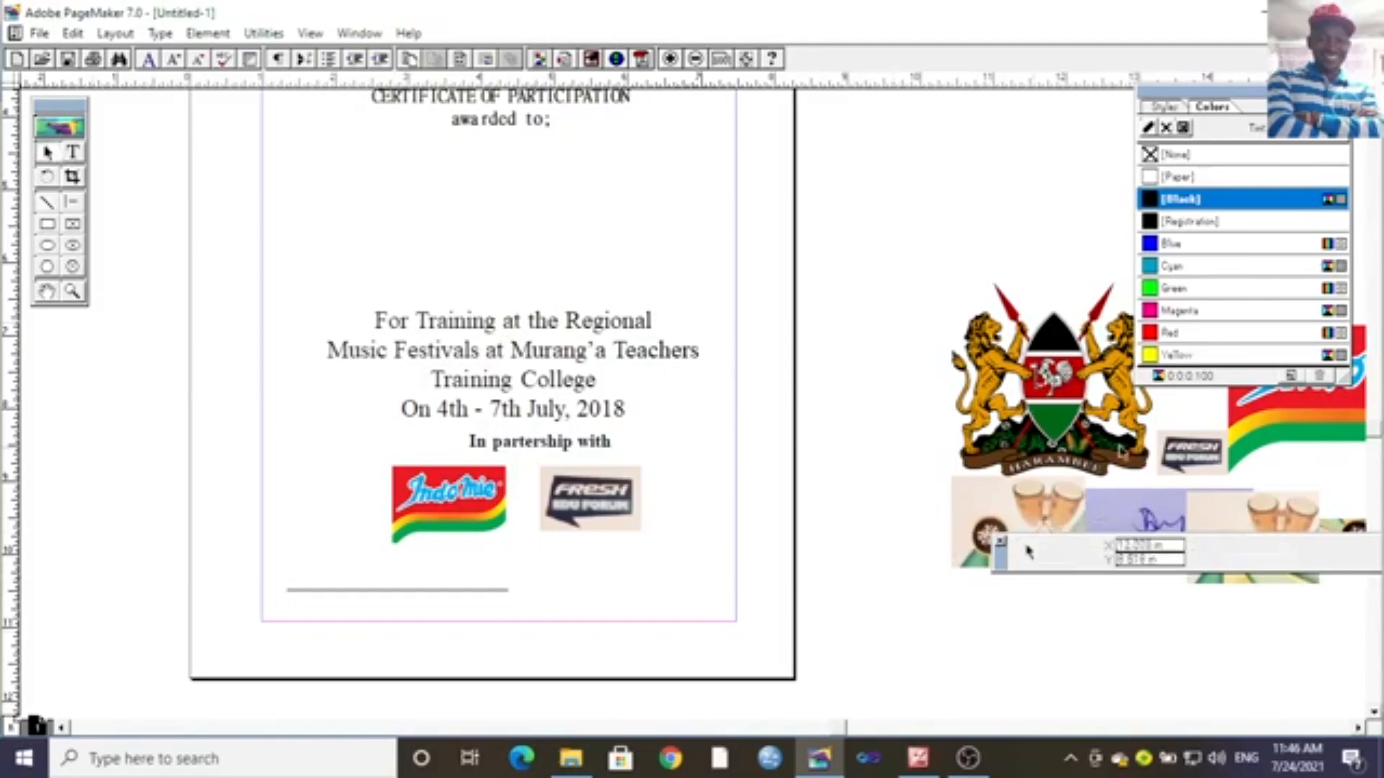
drag(1157, 507, 664, 537)
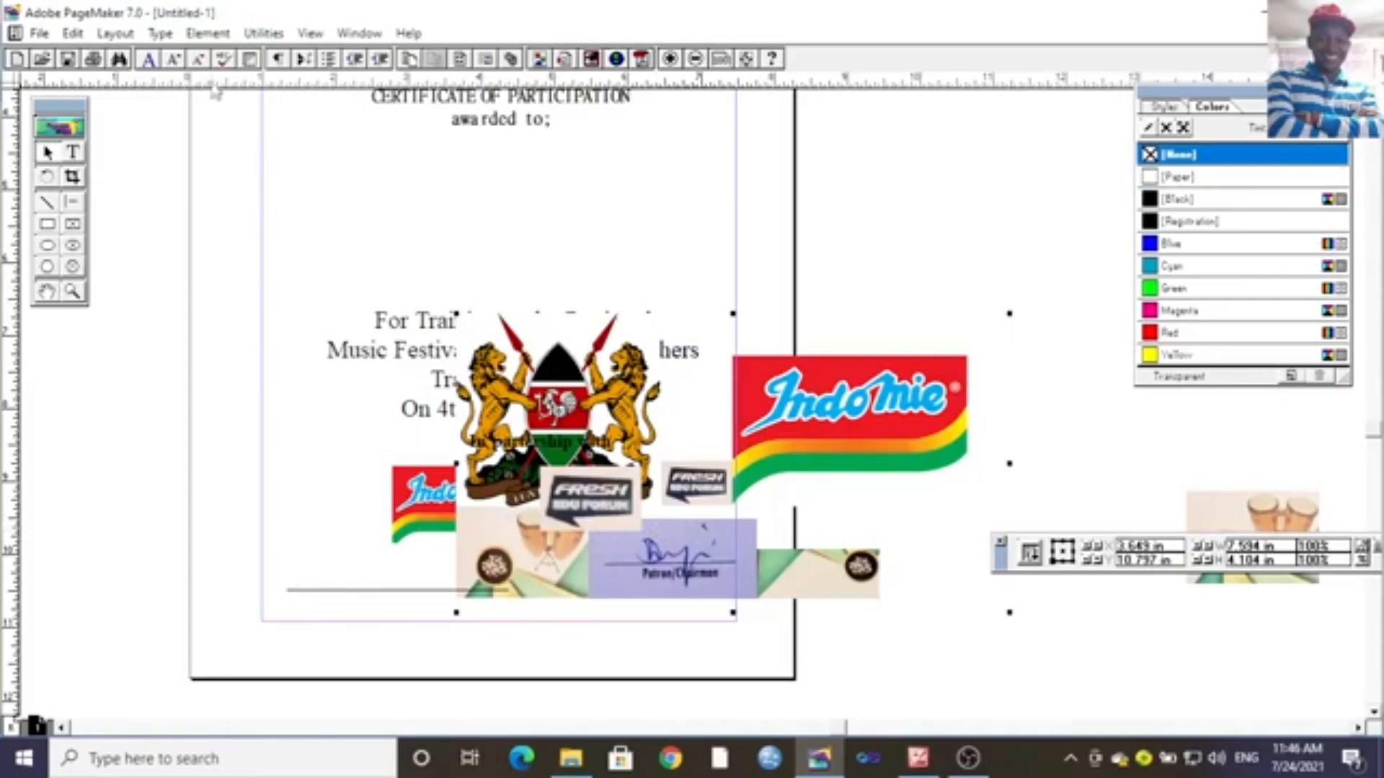
click(72, 177)
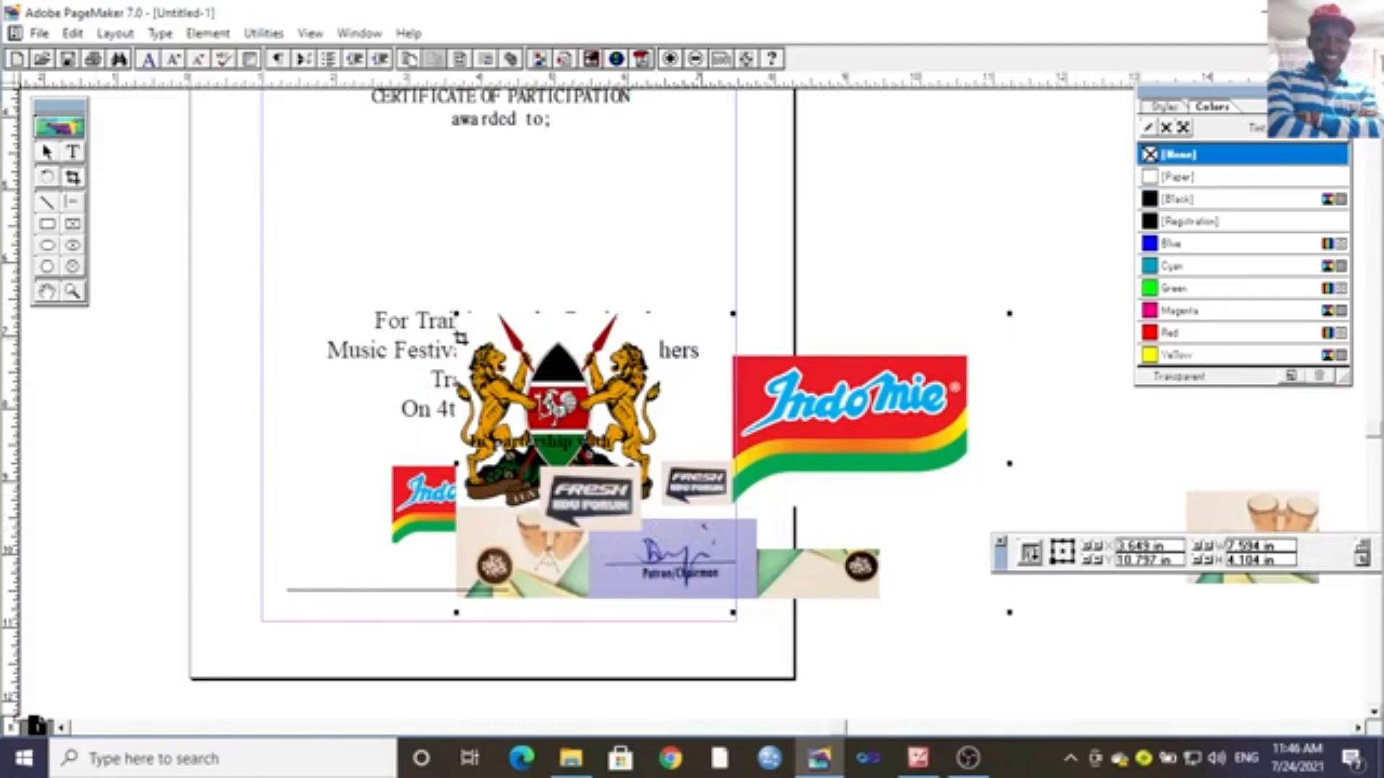
drag(456, 314, 617, 527)
mouse_move(1009, 614)
mouse_down()
mouse_move(766, 581)
mouse_move(738, 591)
mouse_up()
click(953, 606)
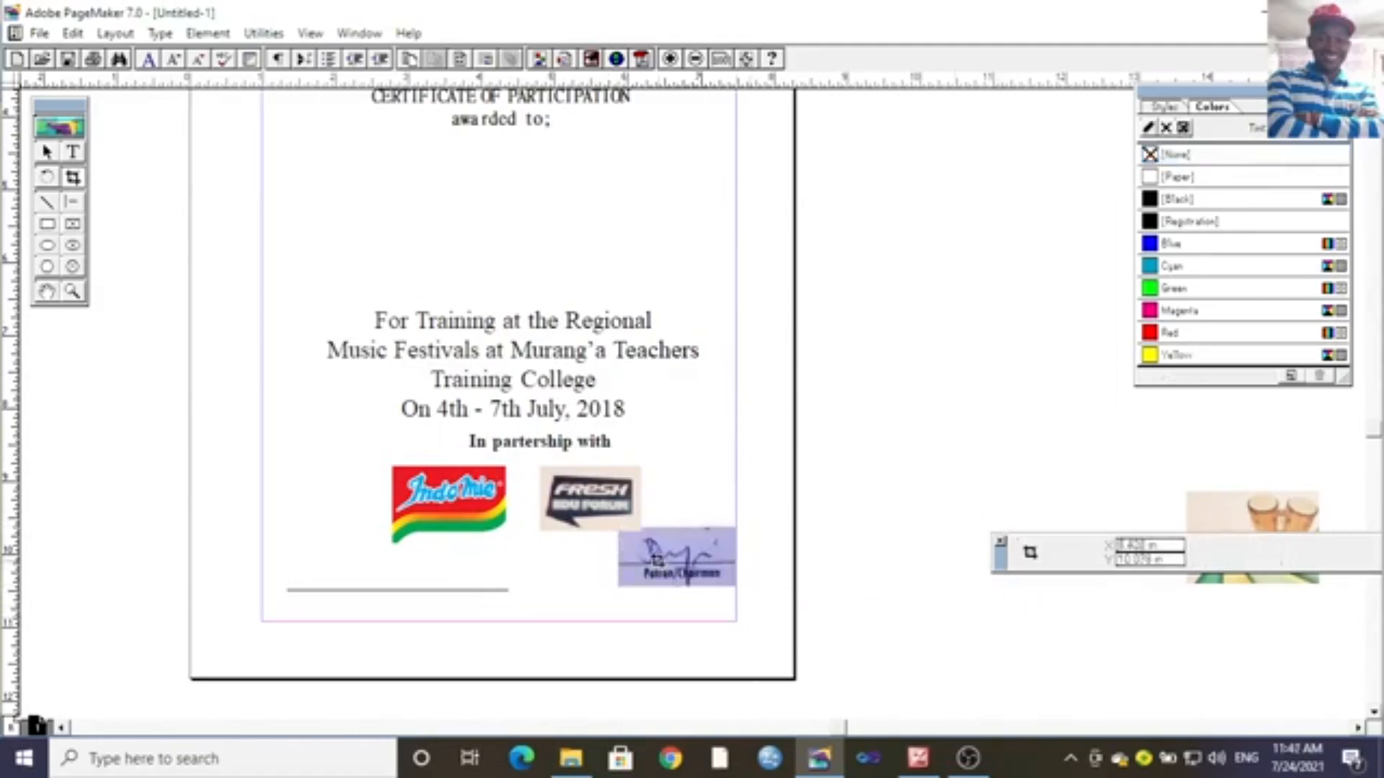
Try to move the signature to the drawn line, and crop off its Patron/Chairman caption, leaving about 1.61 by 0.56 in.
drag(657, 560, 334, 580)
click(405, 590)
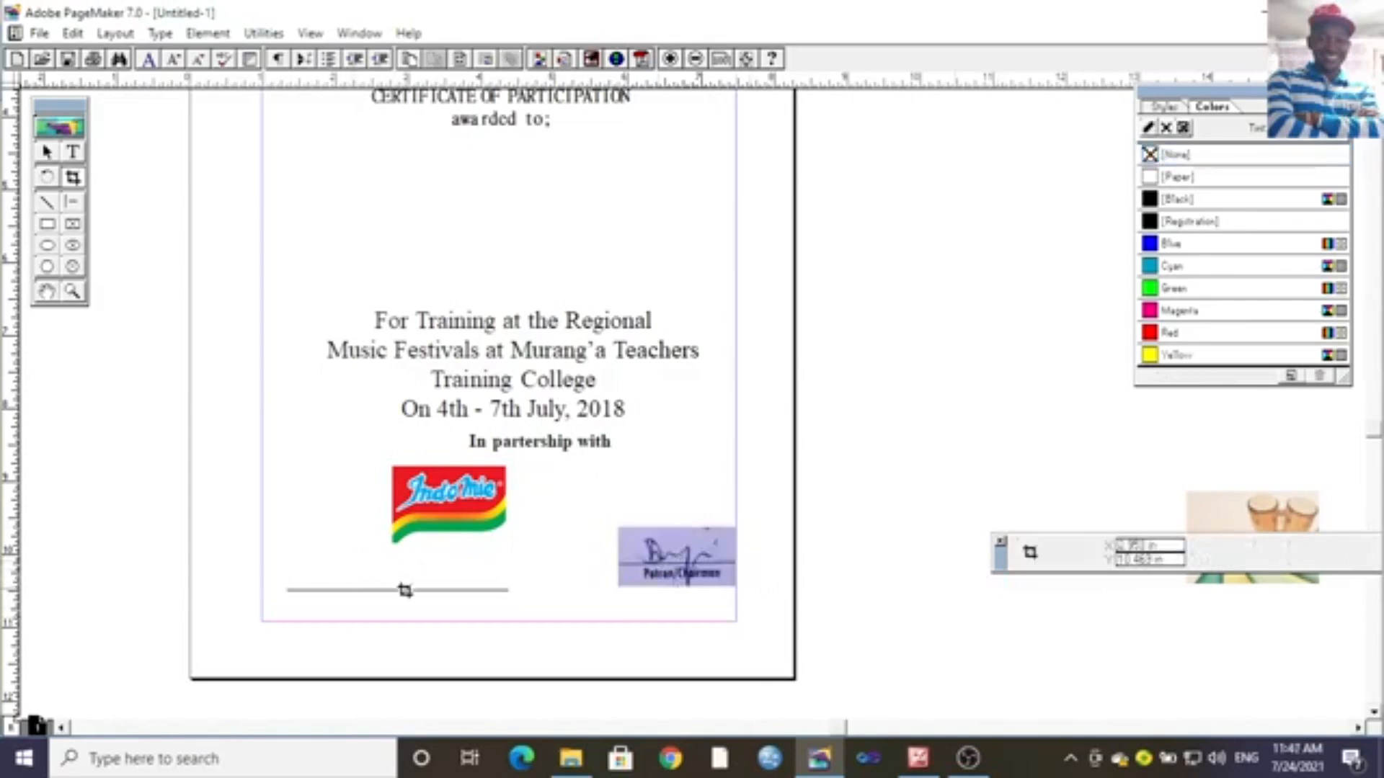
click(724, 580)
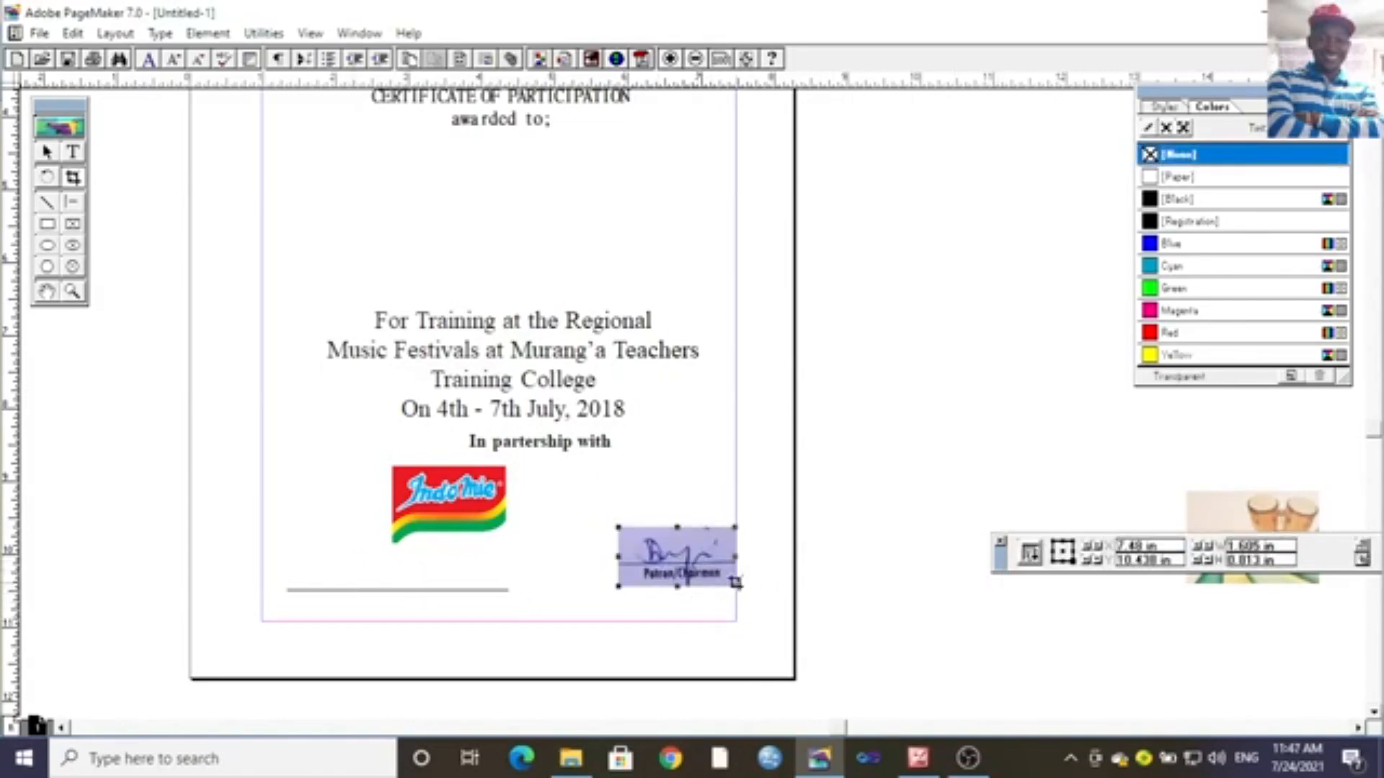
drag(734, 588, 735, 567)
click(822, 574)
click(691, 556)
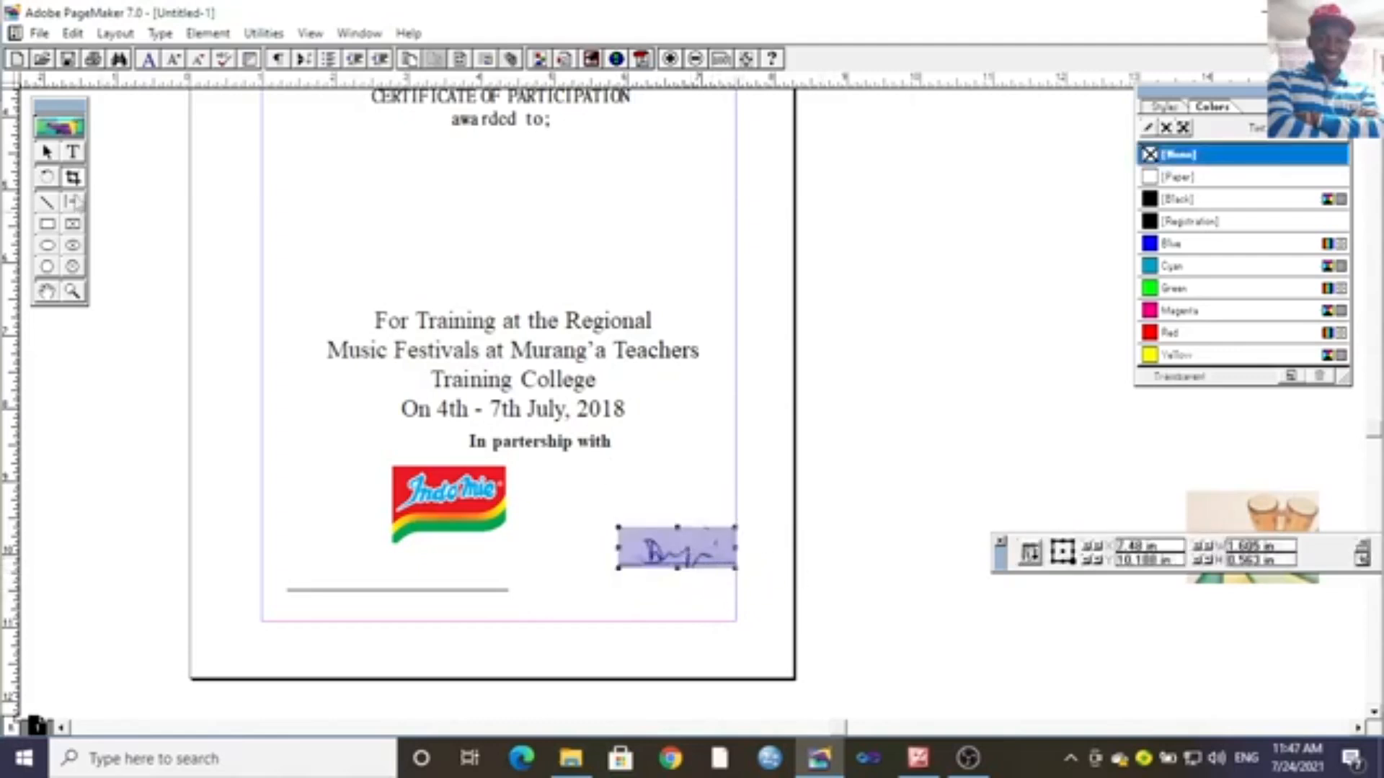
Move the cropped signature to just above the start of the signature line.
click(46, 154)
mouse_move(648, 557)
mouse_down()
mouse_move(264, 577)
mouse_move(452, 587)
mouse_move(565, 559)
mouse_move(654, 552)
mouse_move(661, 566)
mouse_move(551, 589)
mouse_move(360, 570)
mouse_move(364, 581)
mouse_up()
click(661, 566)
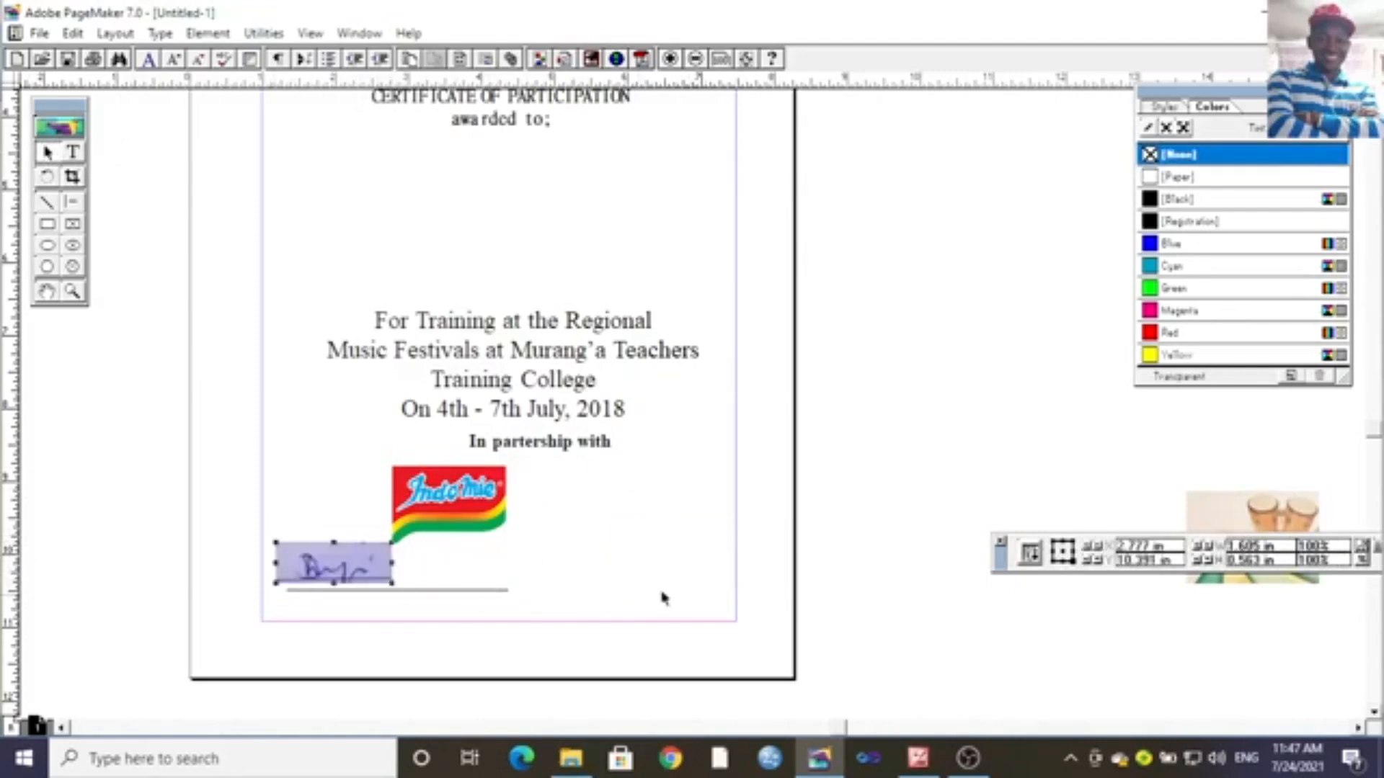
click(570, 516)
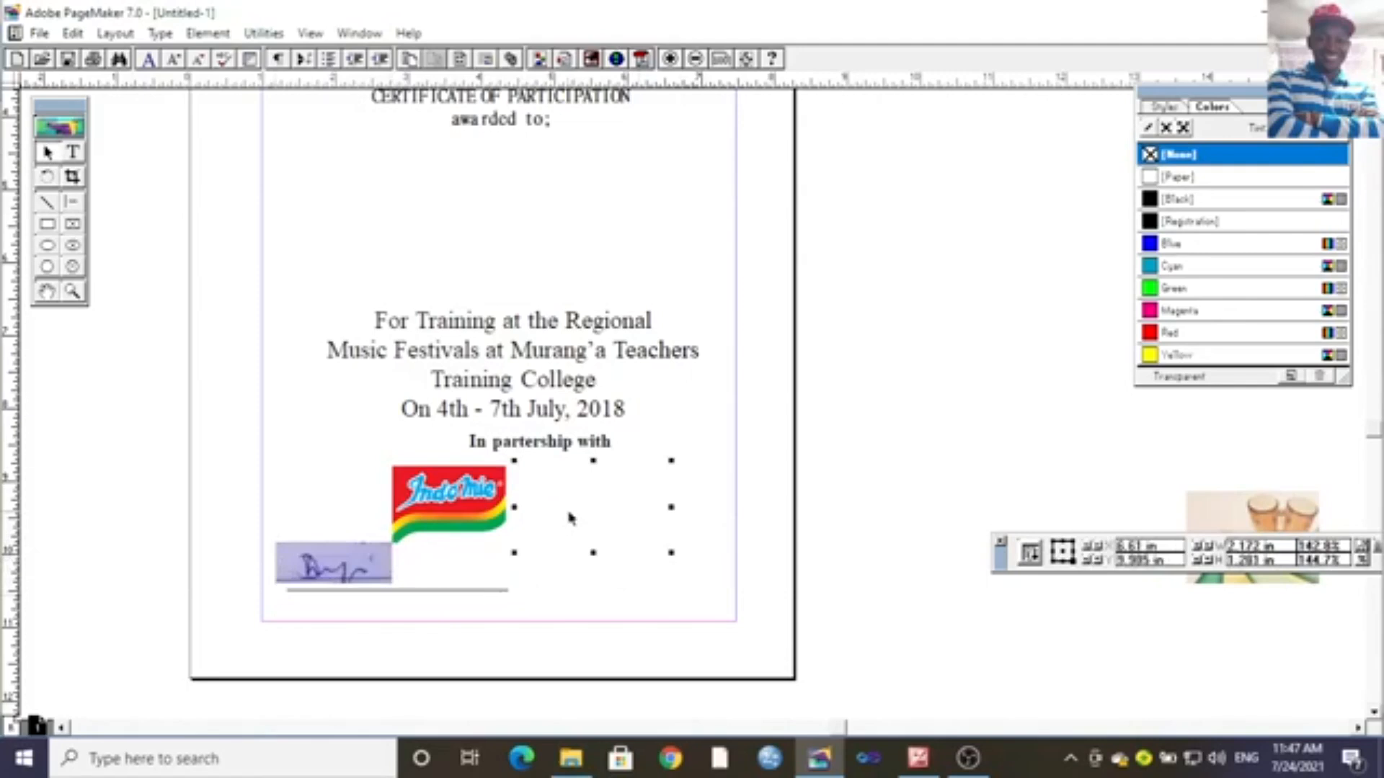
click(706, 443)
click(322, 577)
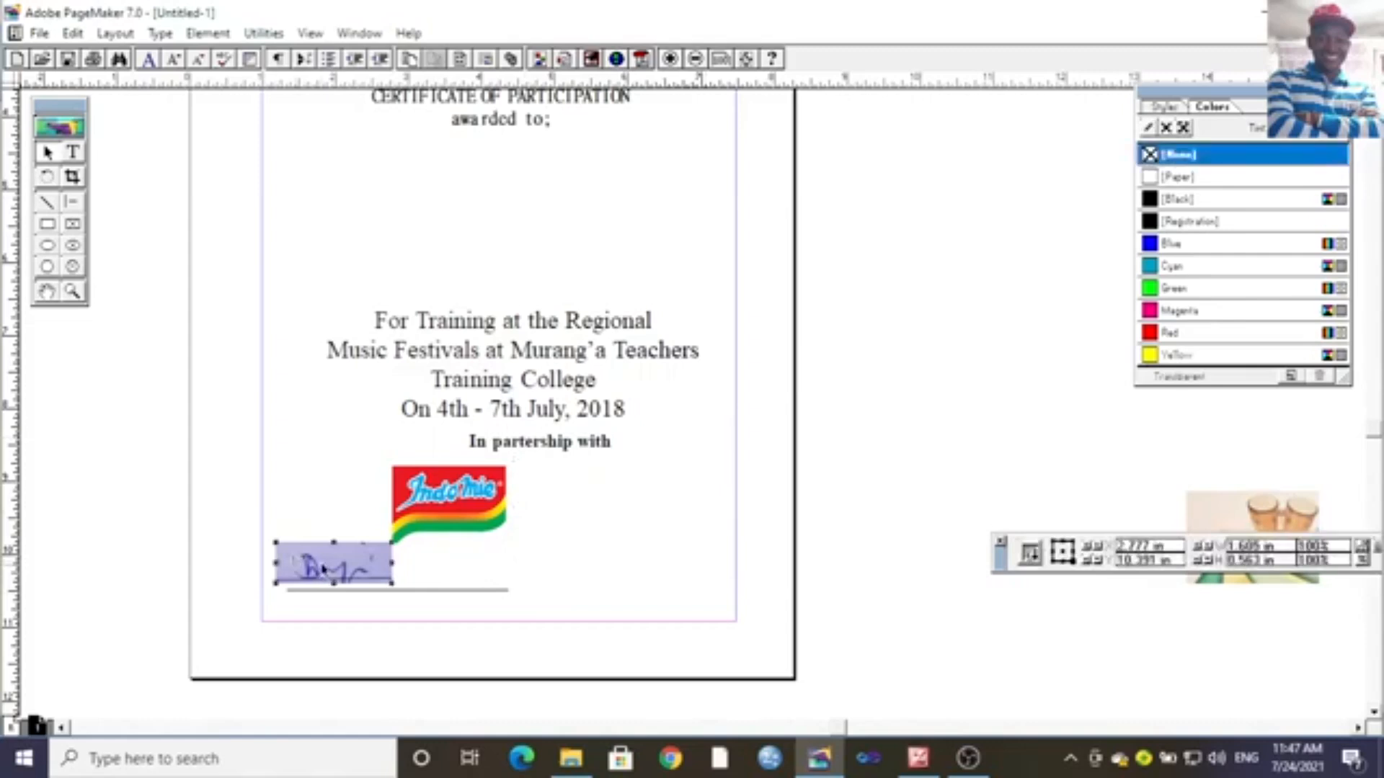
click(774, 554)
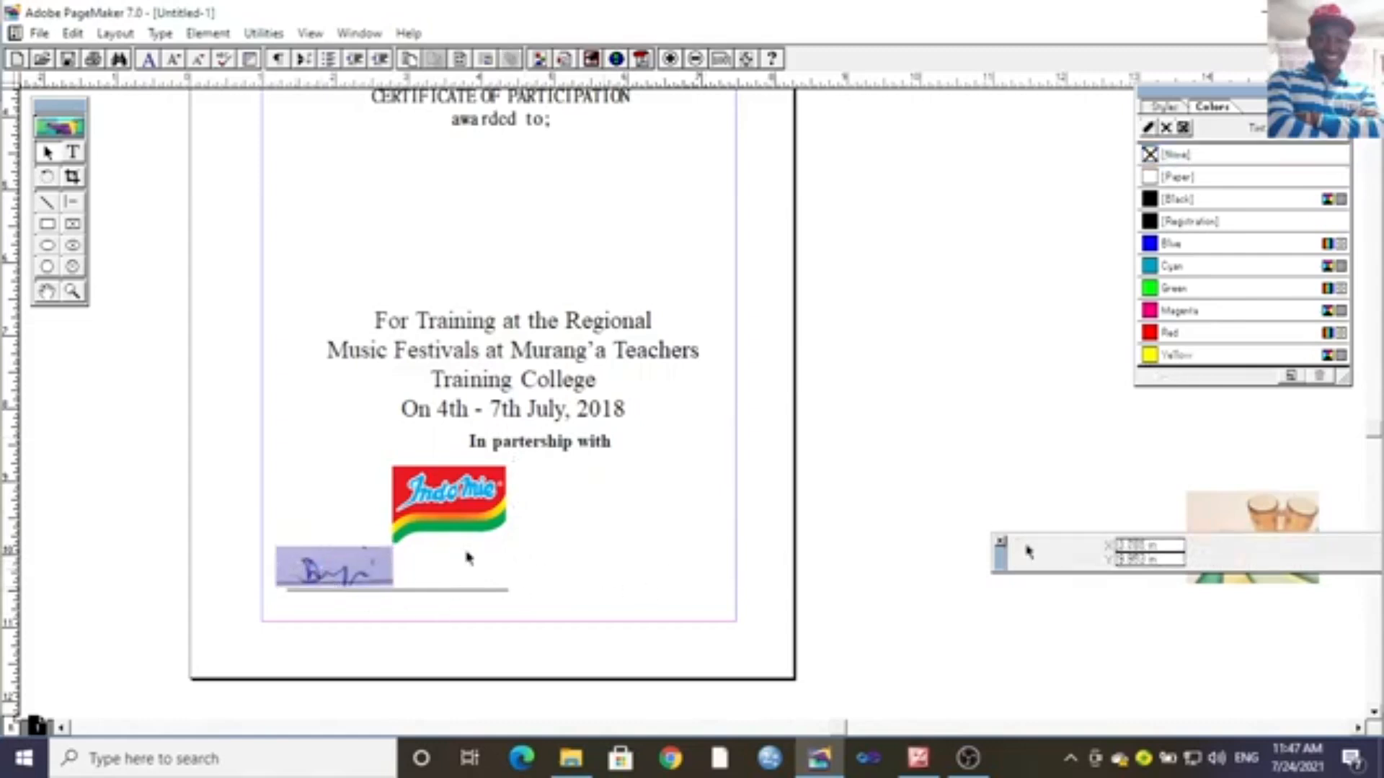
Crop the signature image tighter around the handwriting, to about 1.35 by 0.44 in.
click(387, 569)
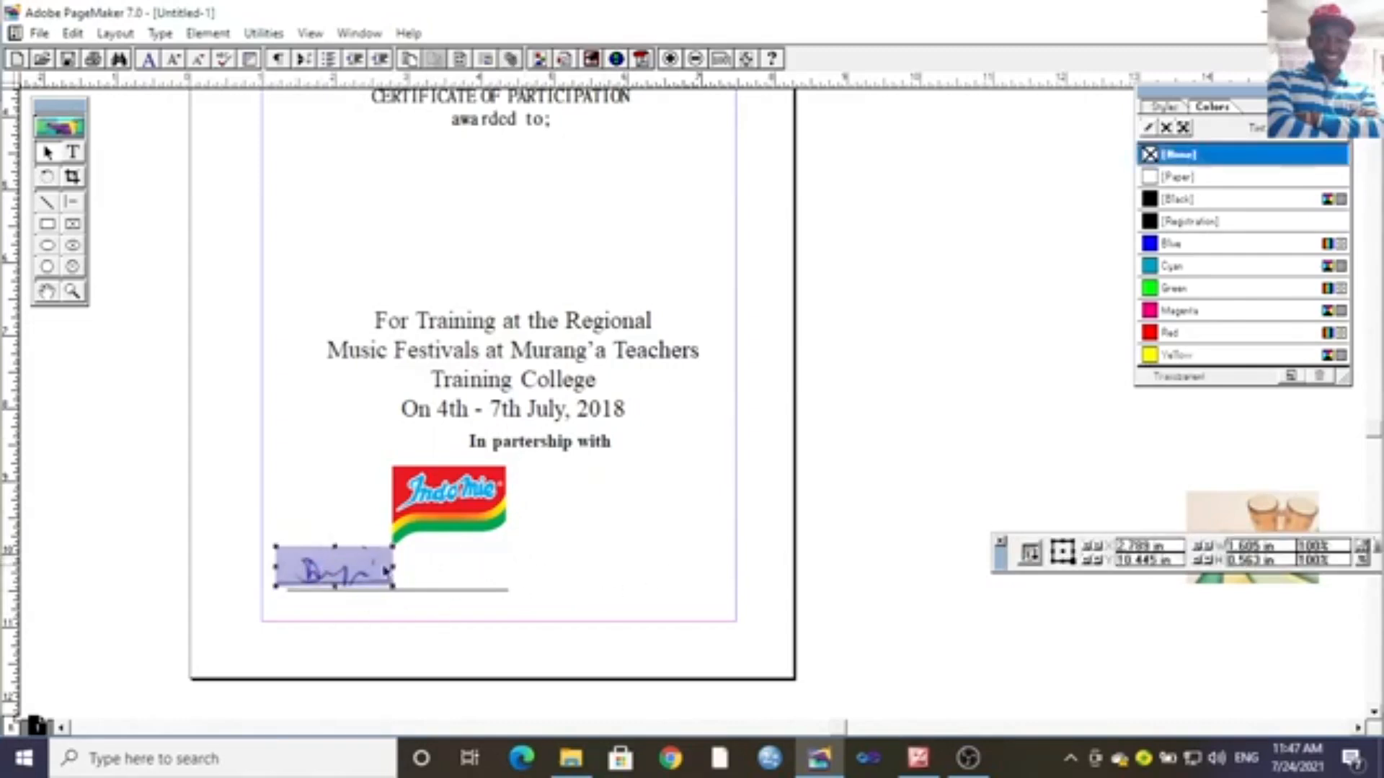
click(72, 176)
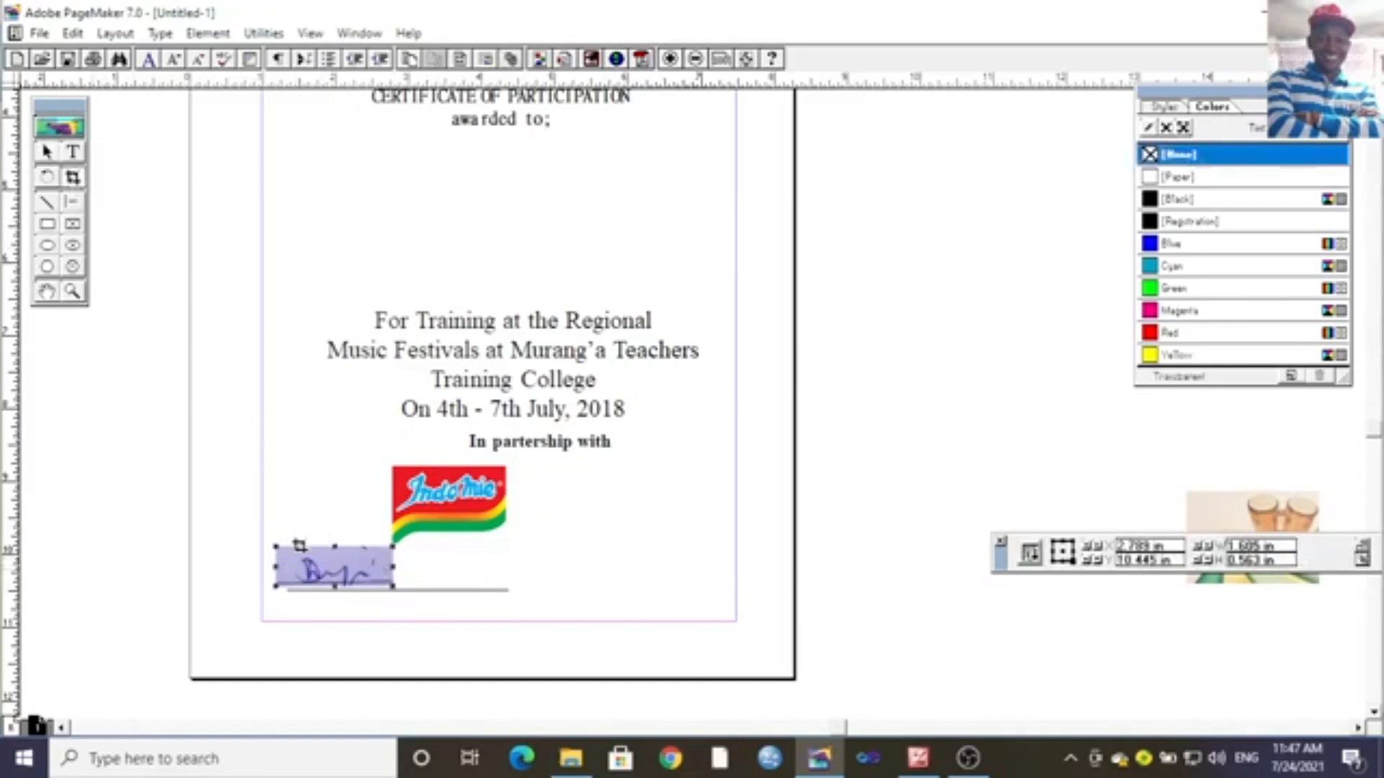
drag(279, 550, 293, 551)
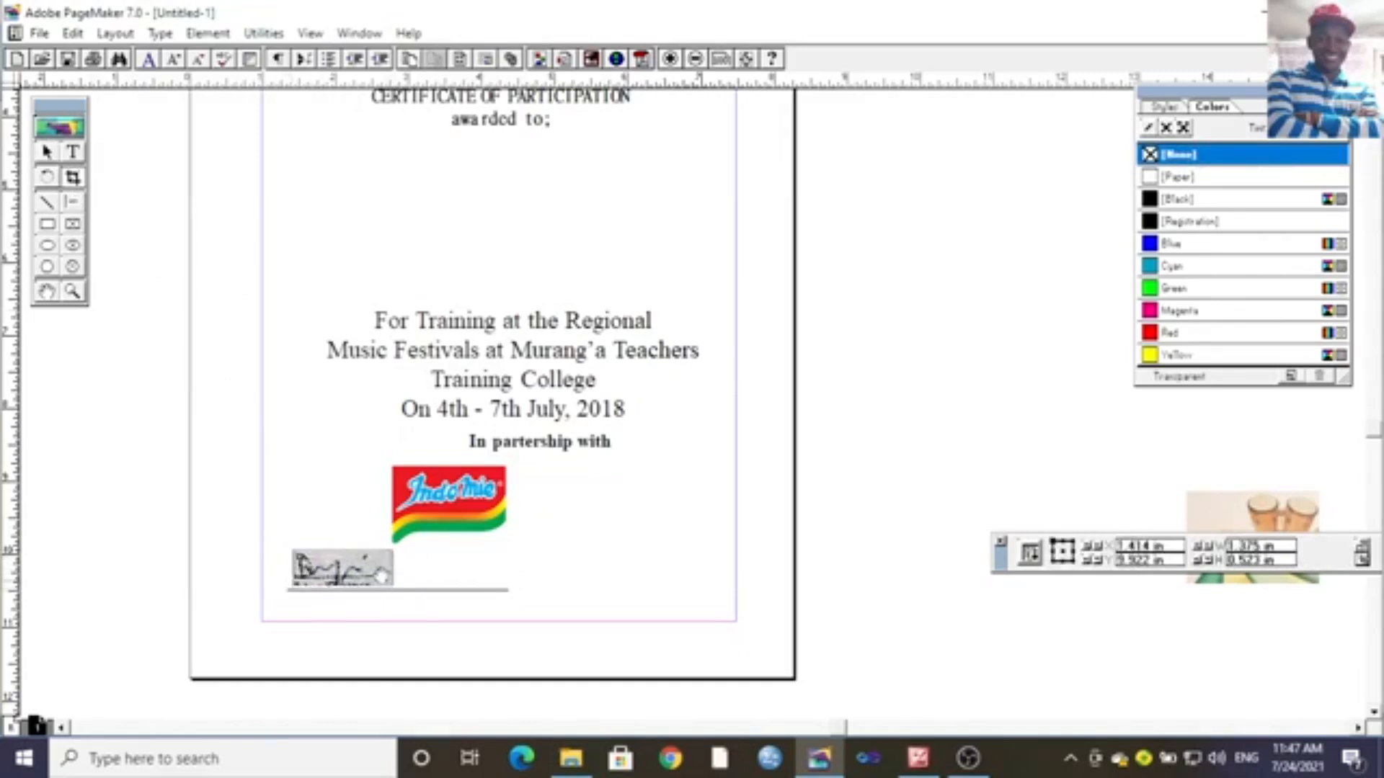
click(632, 580)
click(385, 571)
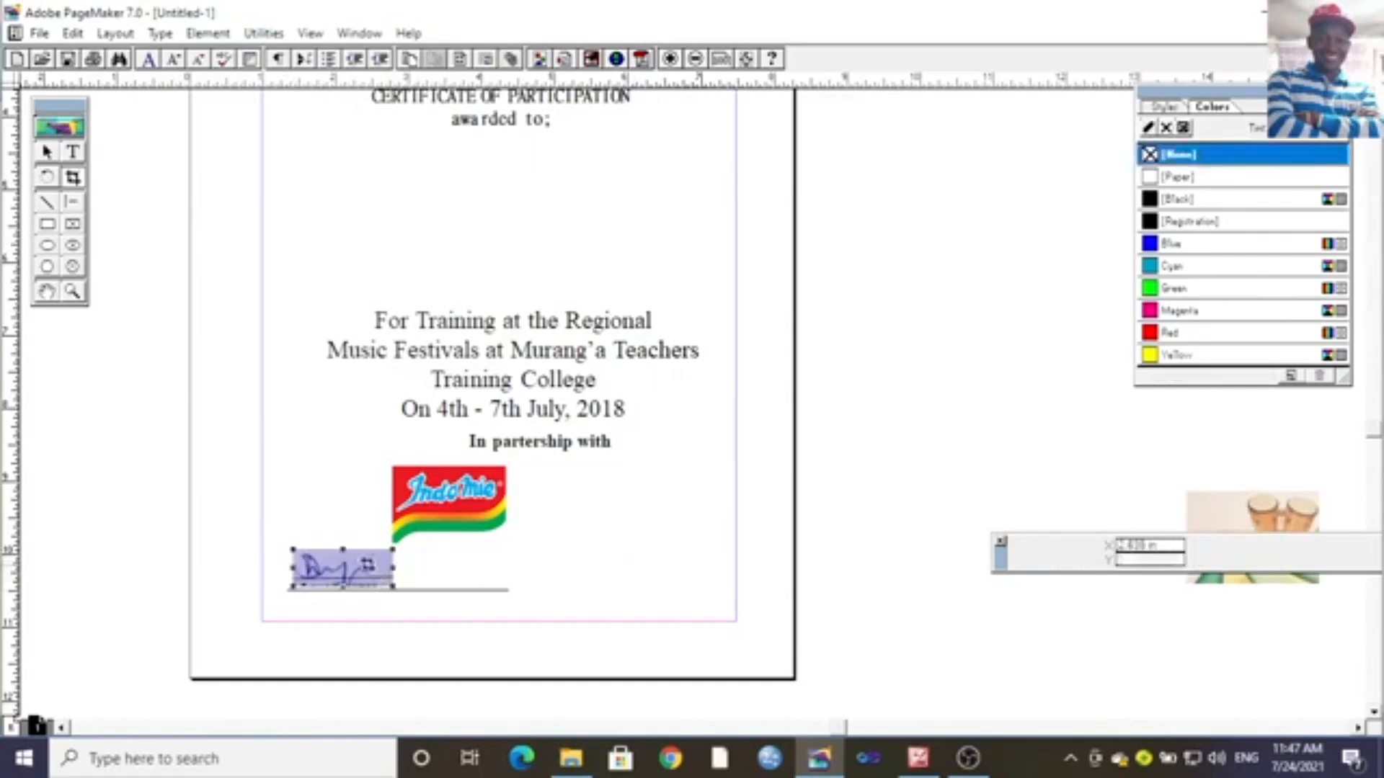
click(519, 618)
Lower the tightly cropped signature so it sits directly on the signature line.
click(47, 152)
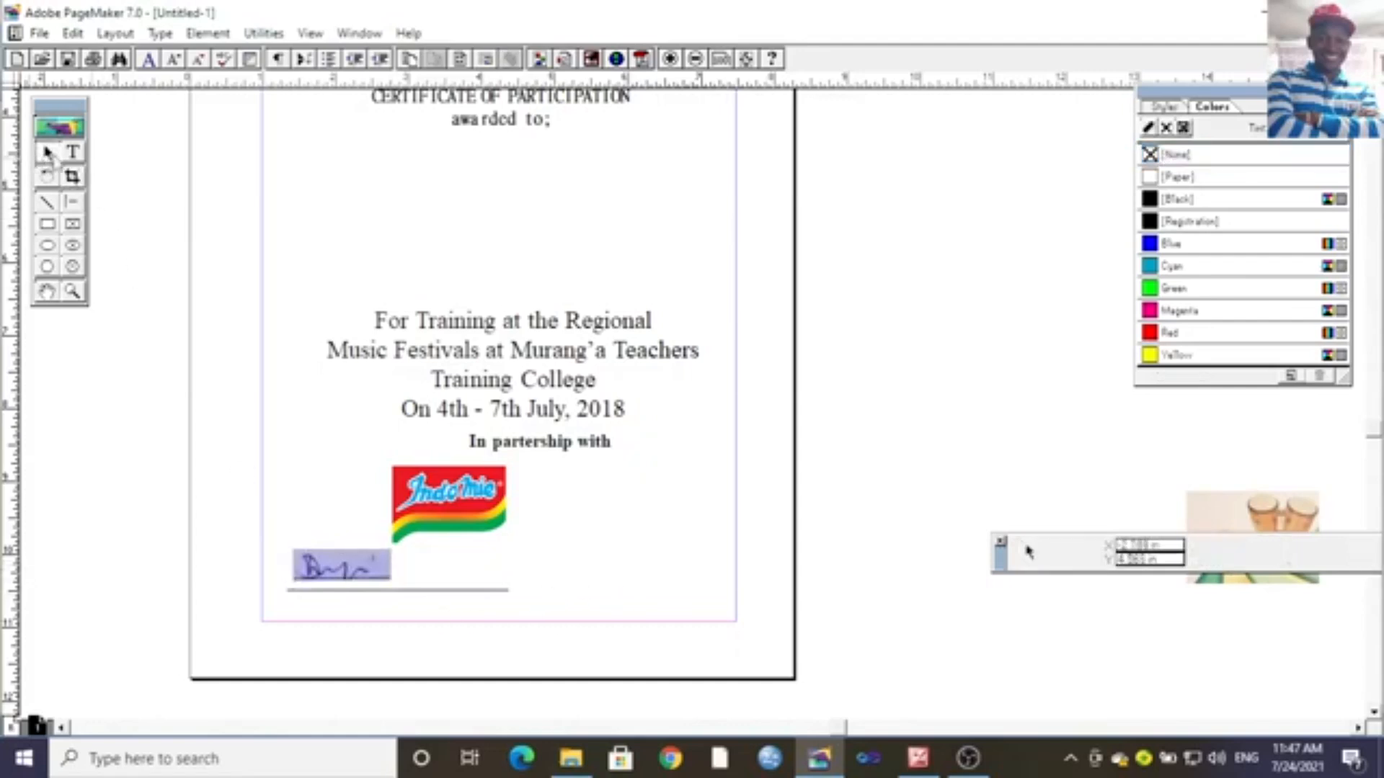
click(351, 577)
drag(351, 576, 347, 587)
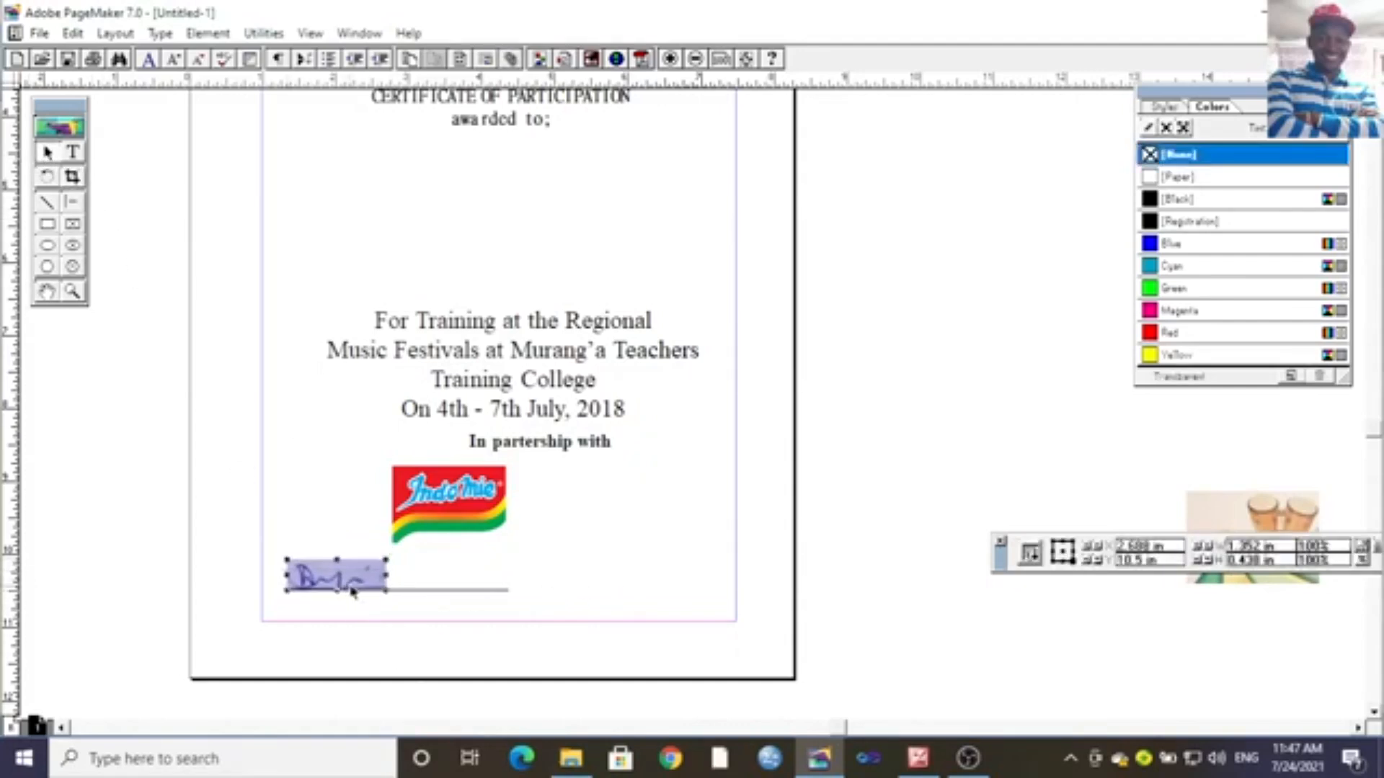
Check the reference certificate's signature section and add the caption "Patron/Chairman" in a new text block below the signature line.
click(395, 615)
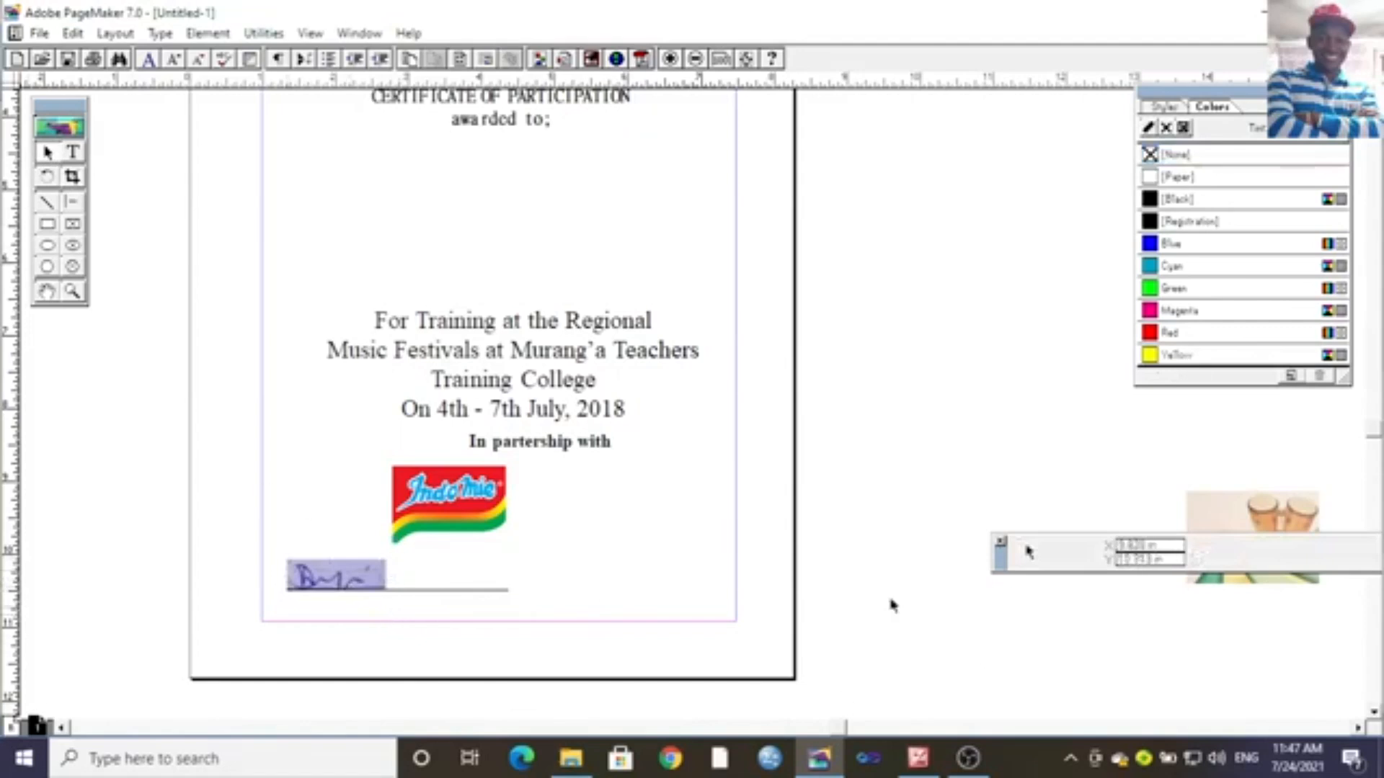
click(918, 758)
scroll(541, 555, down, 10)
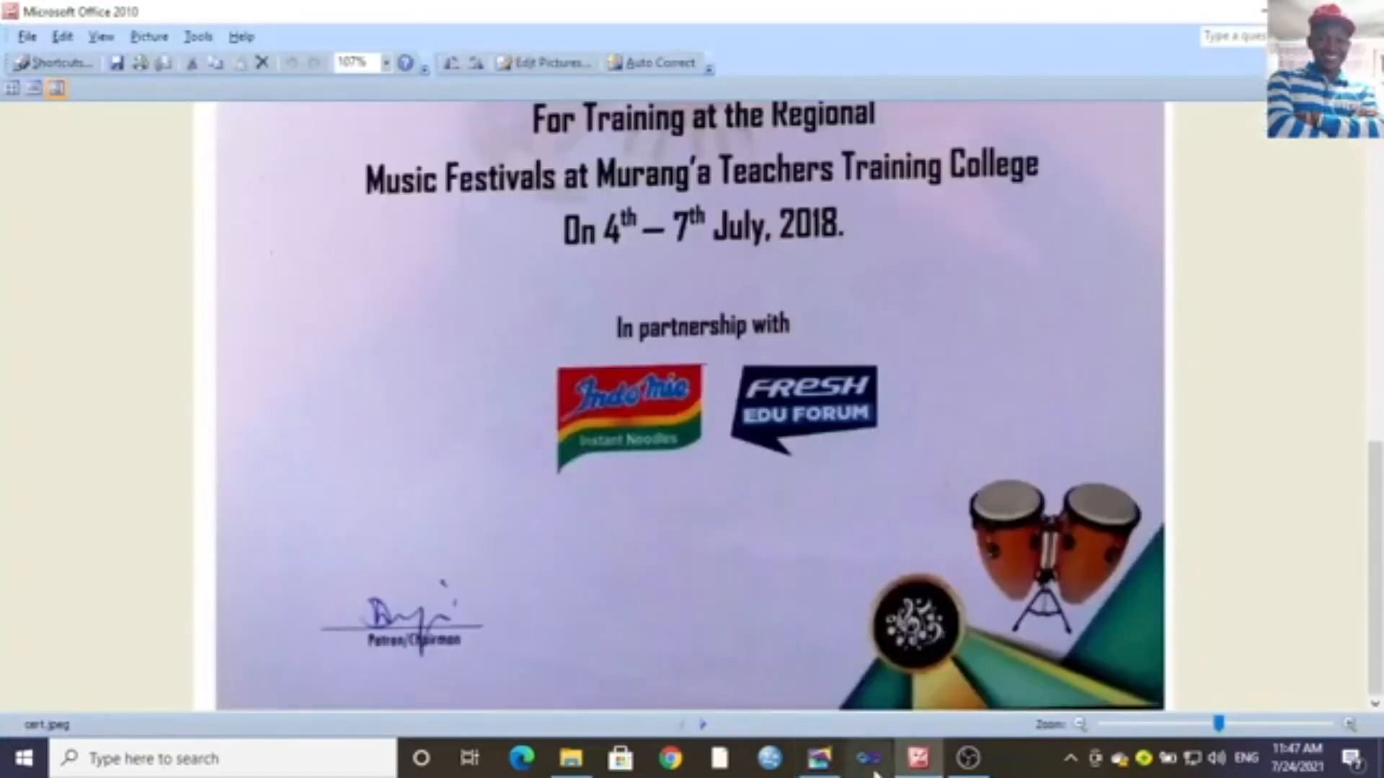
click(819, 759)
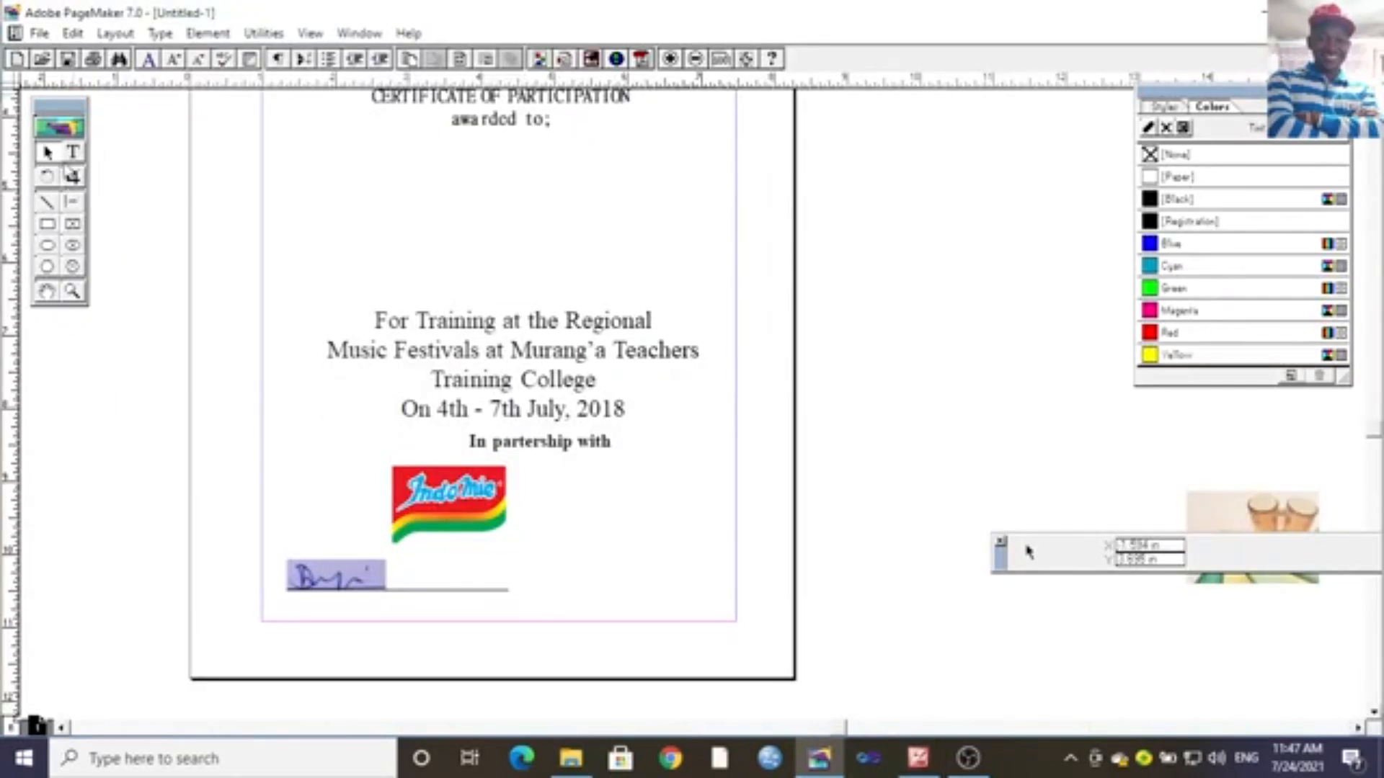
click(72, 151)
drag(389, 617, 429, 617)
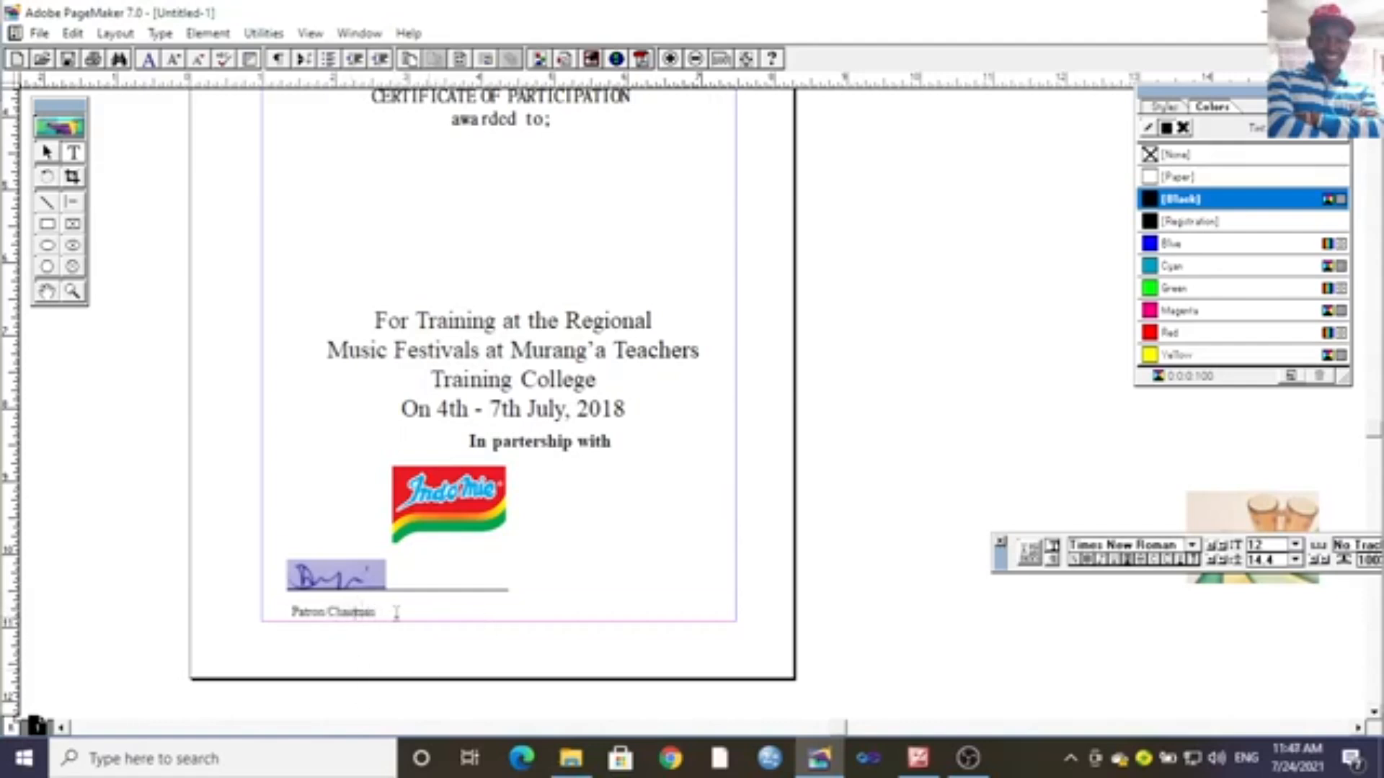
Make the Patron/Chairman caption bold and set its size to 14 pt.
drag(332, 604, 257, 609)
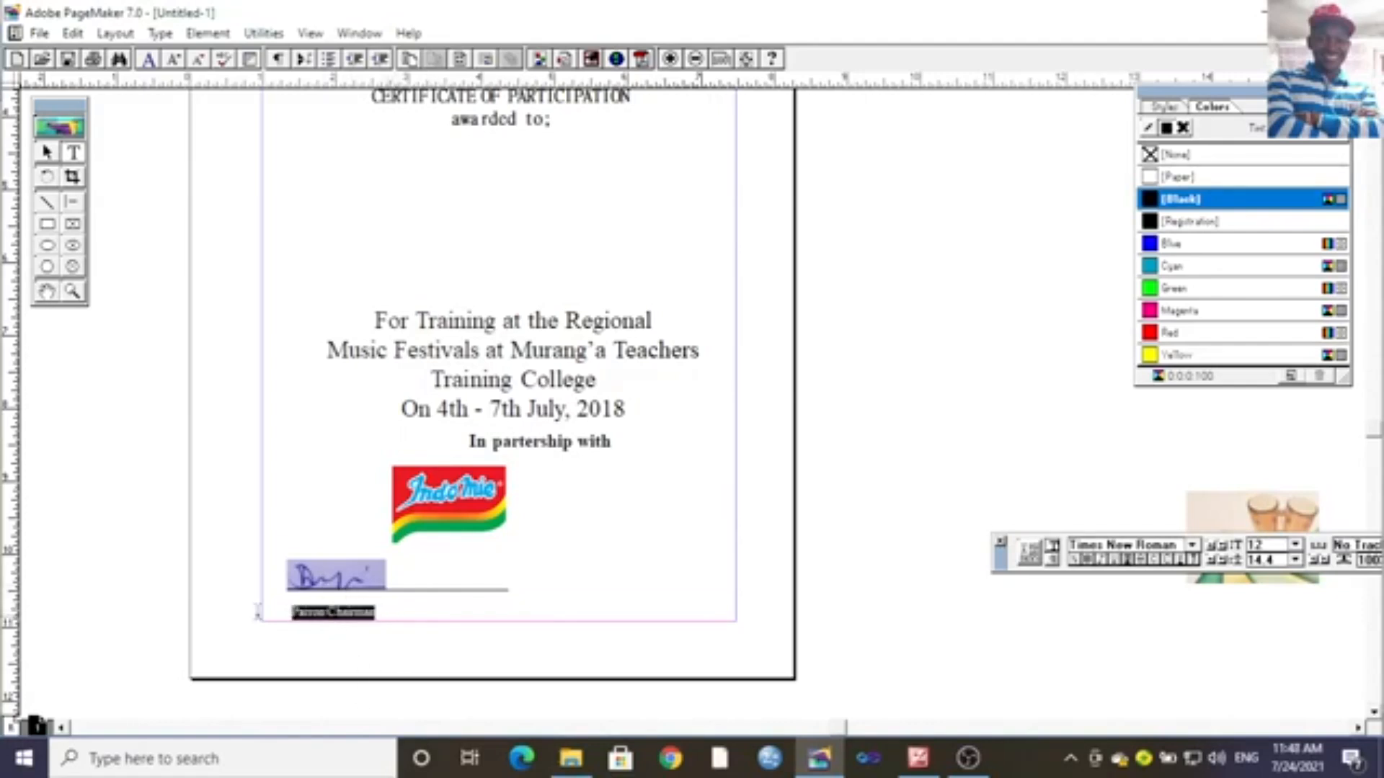
click(153, 34)
mouse_move(292, 123)
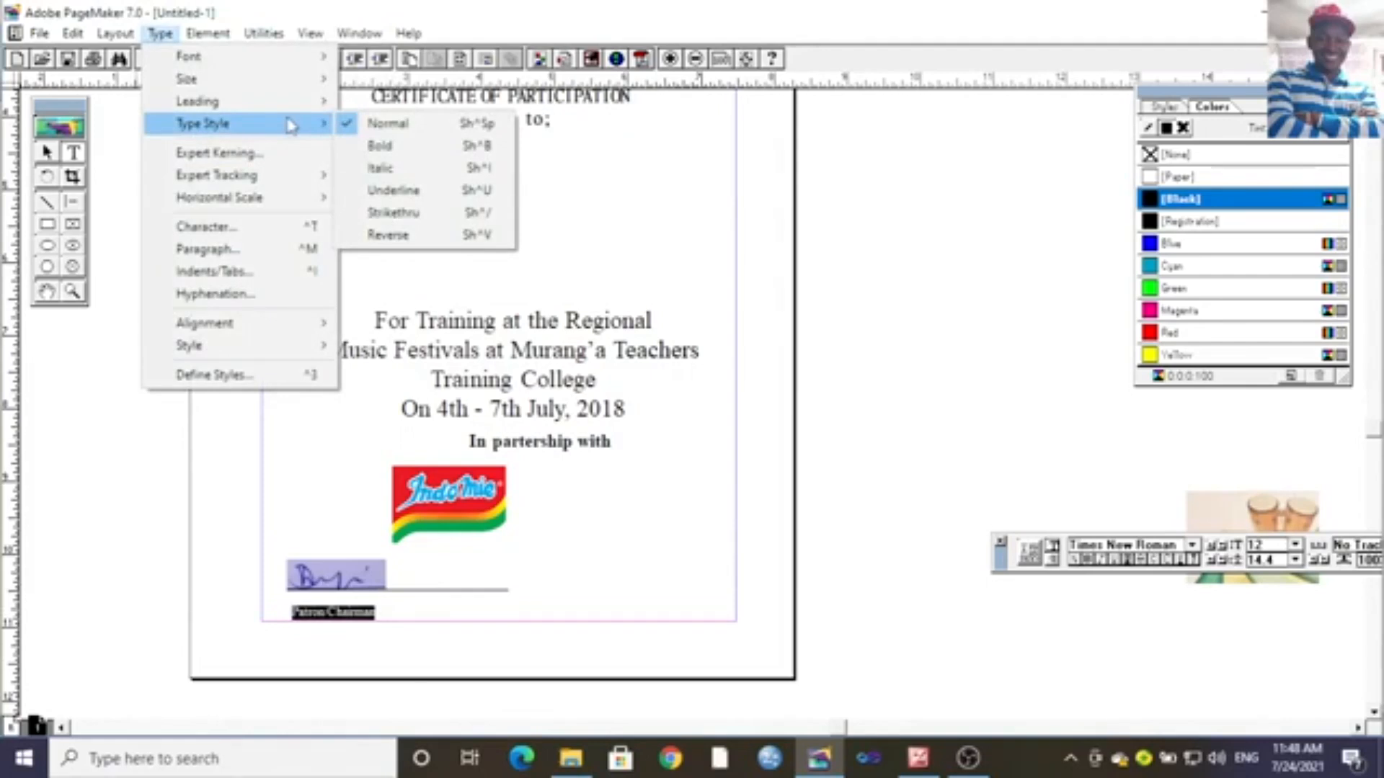
click(390, 147)
click(160, 33)
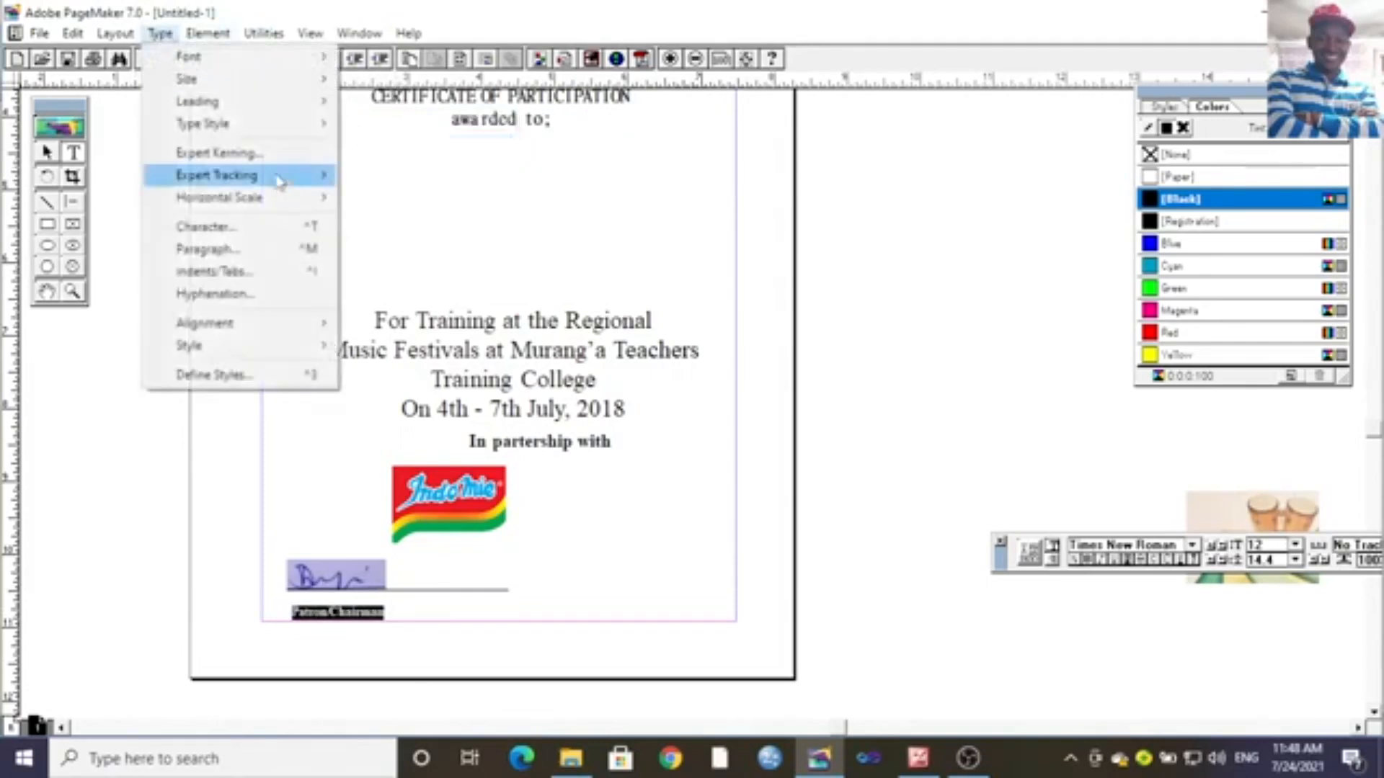
mouse_move(287, 87)
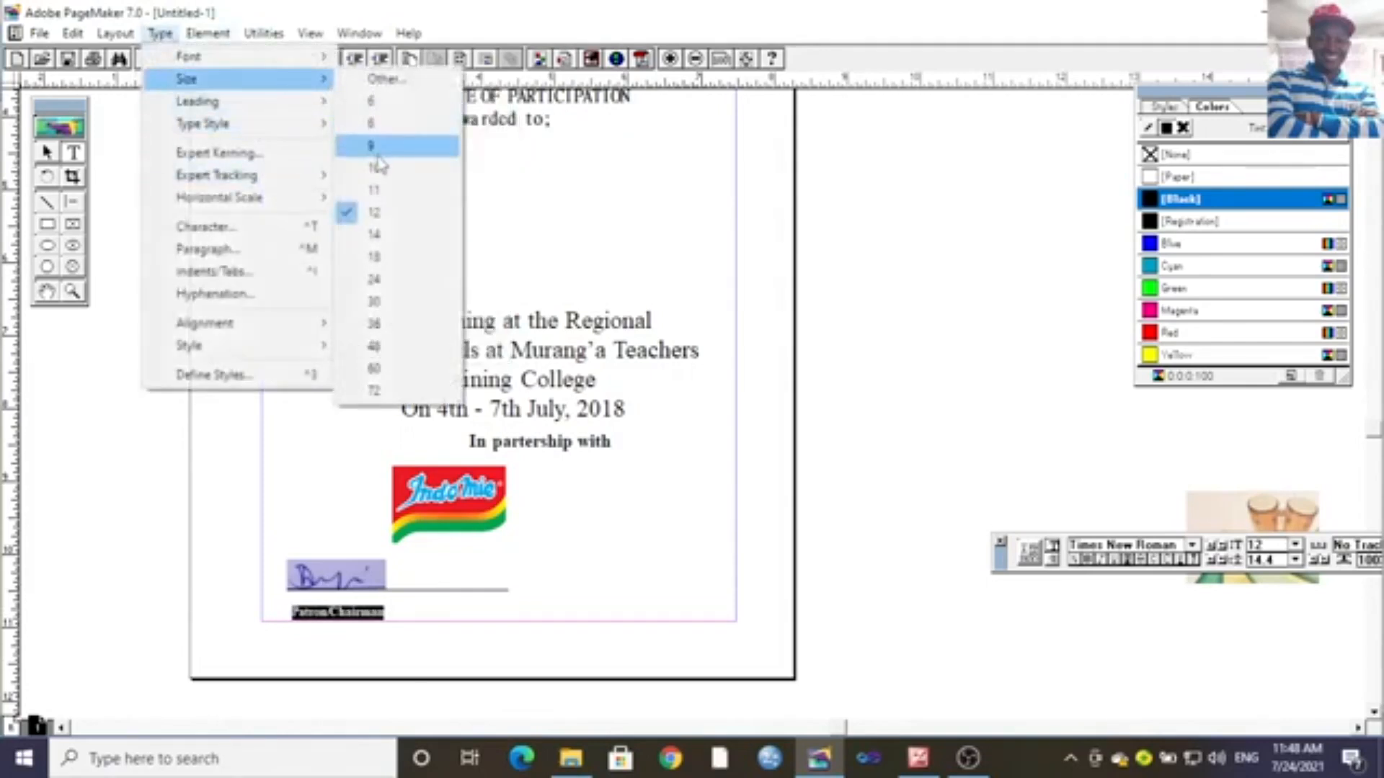
click(375, 167)
click(158, 40)
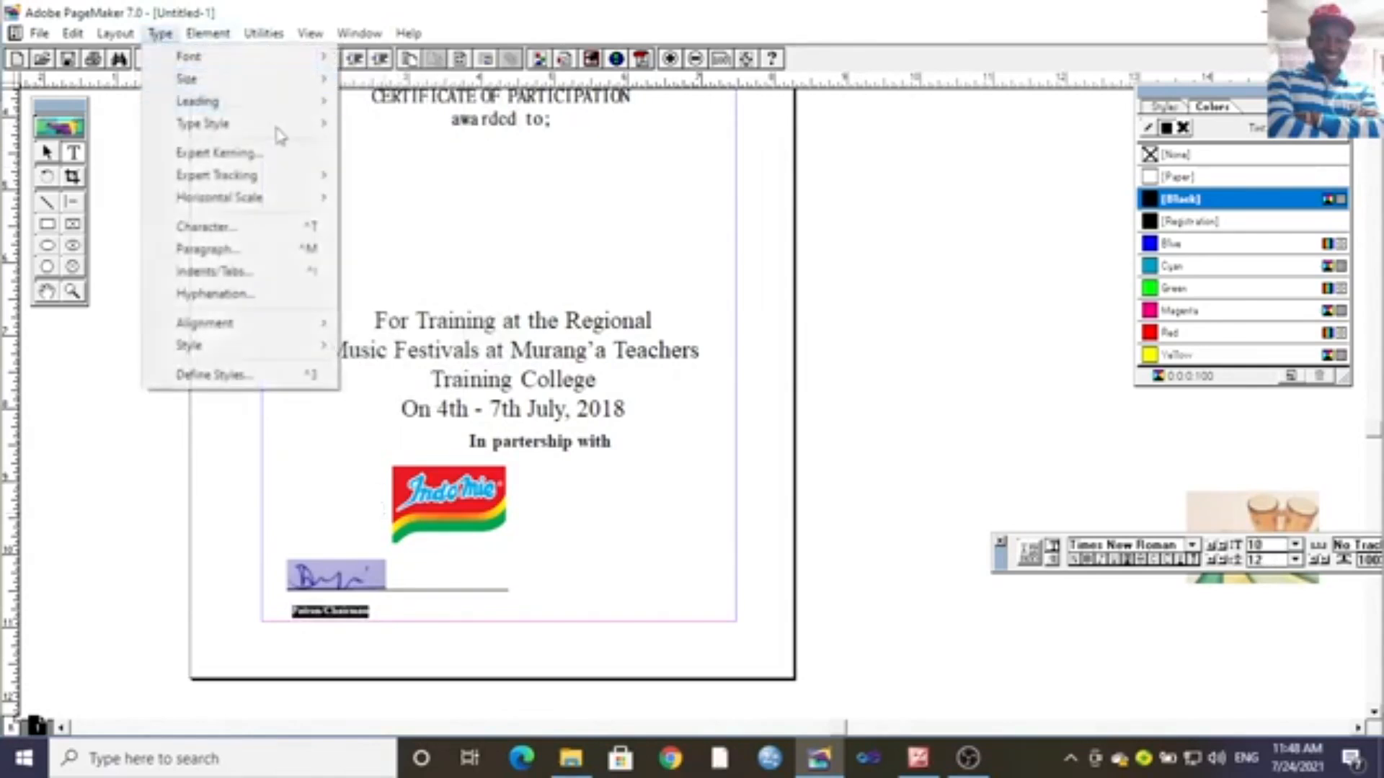
mouse_move(287, 86)
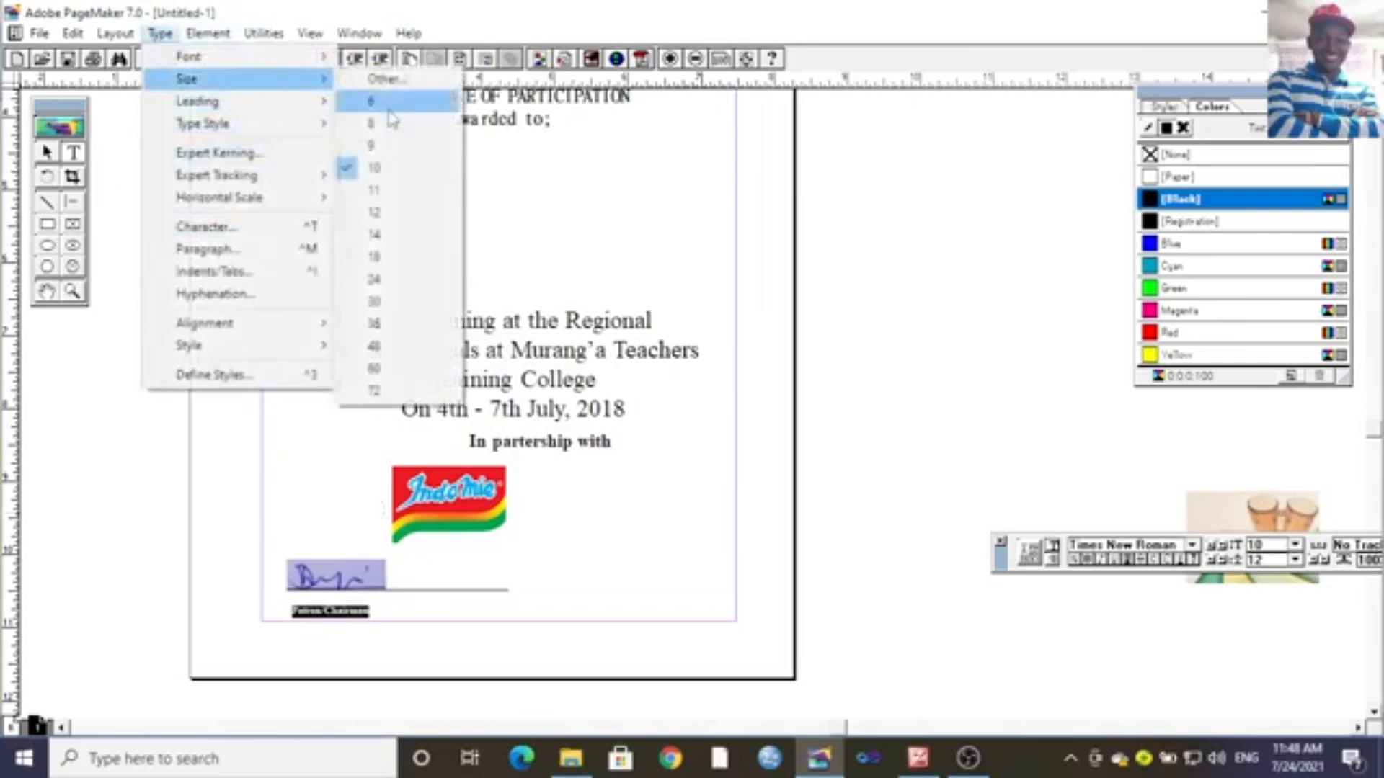
click(387, 232)
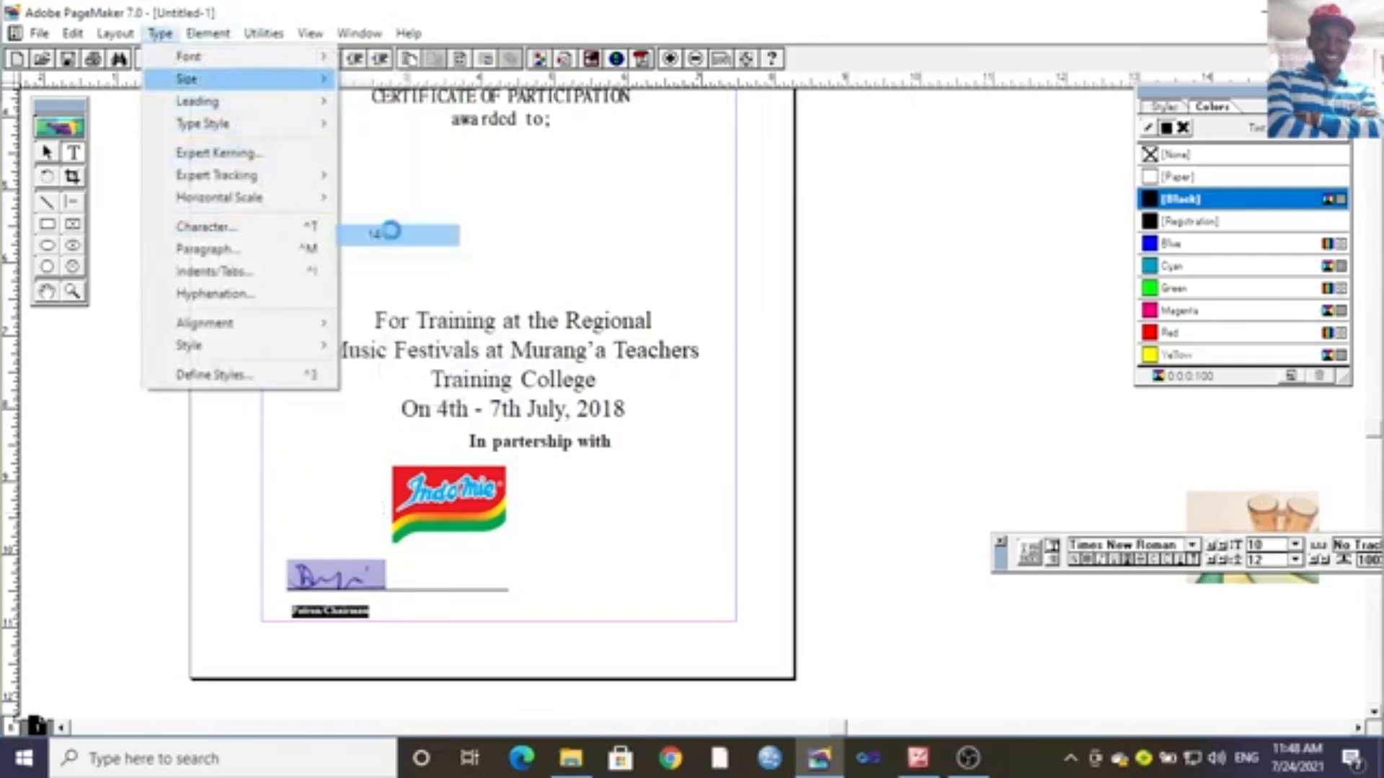
click(624, 516)
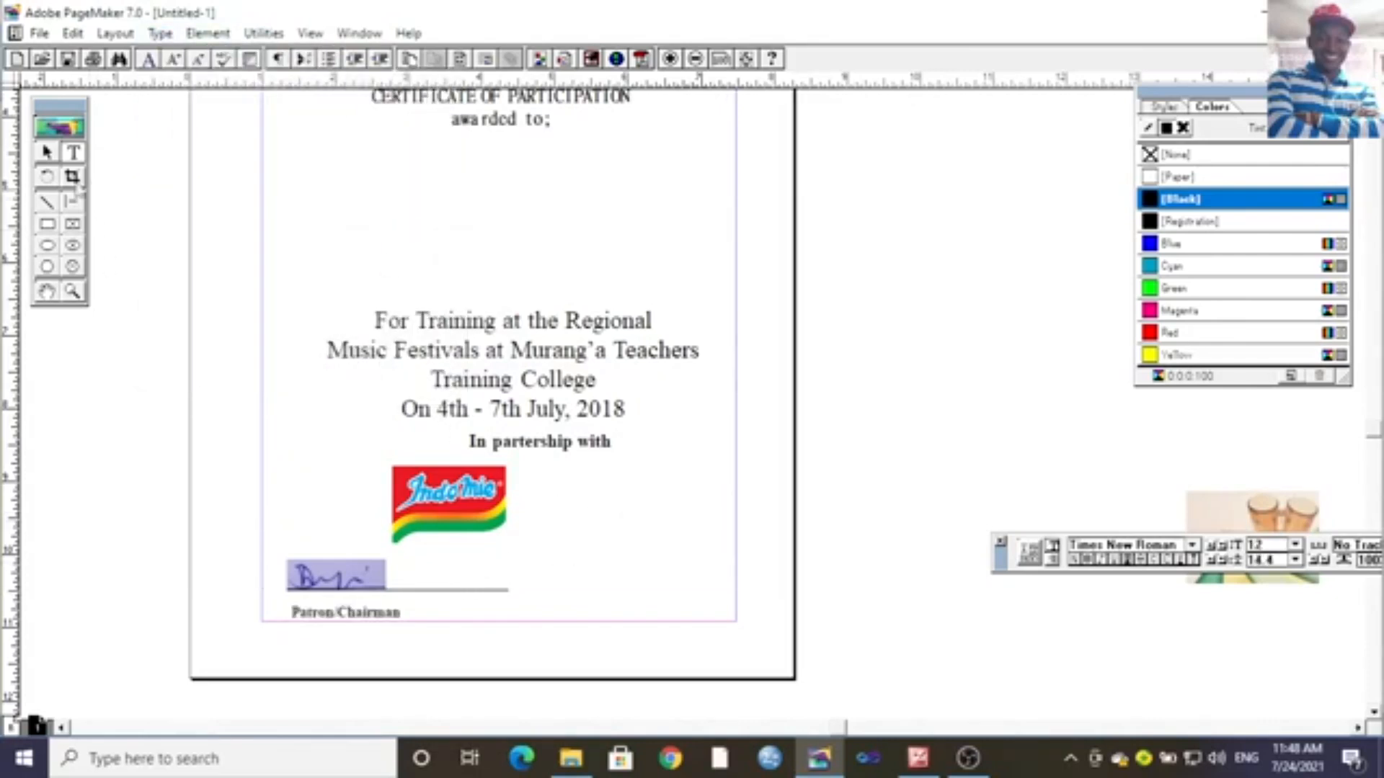
Move the Patron/Chairman caption up so it sits directly beneath the signature line.
click(47, 153)
click(372, 614)
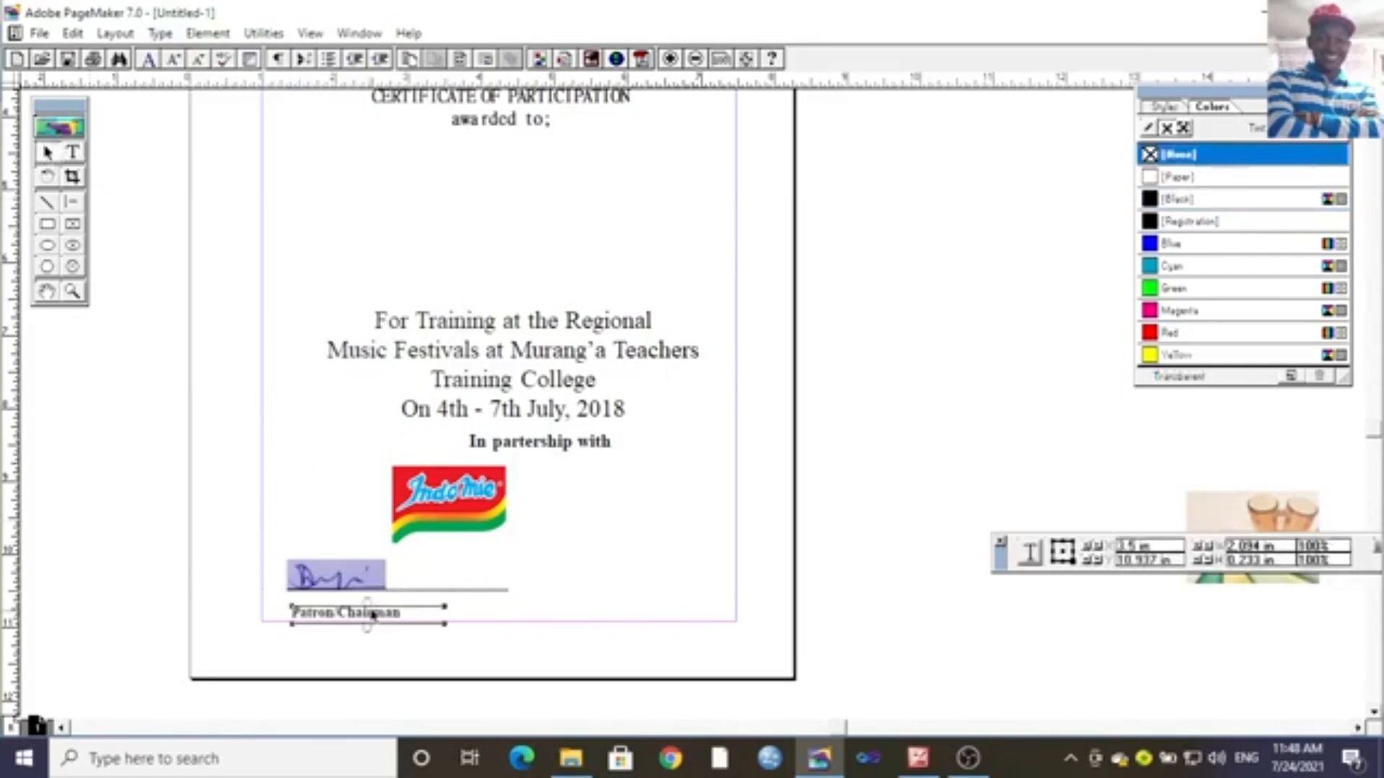
drag(372, 613, 369, 604)
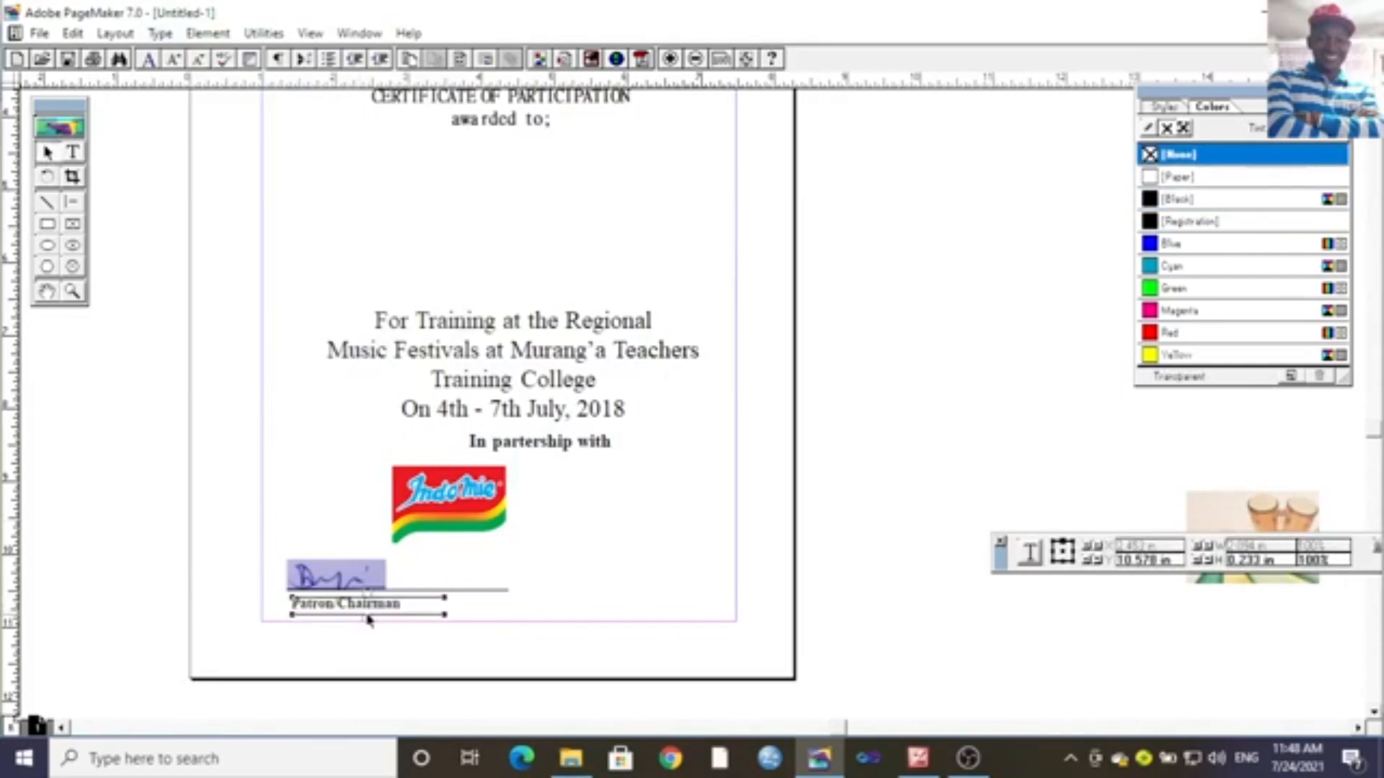
click(596, 600)
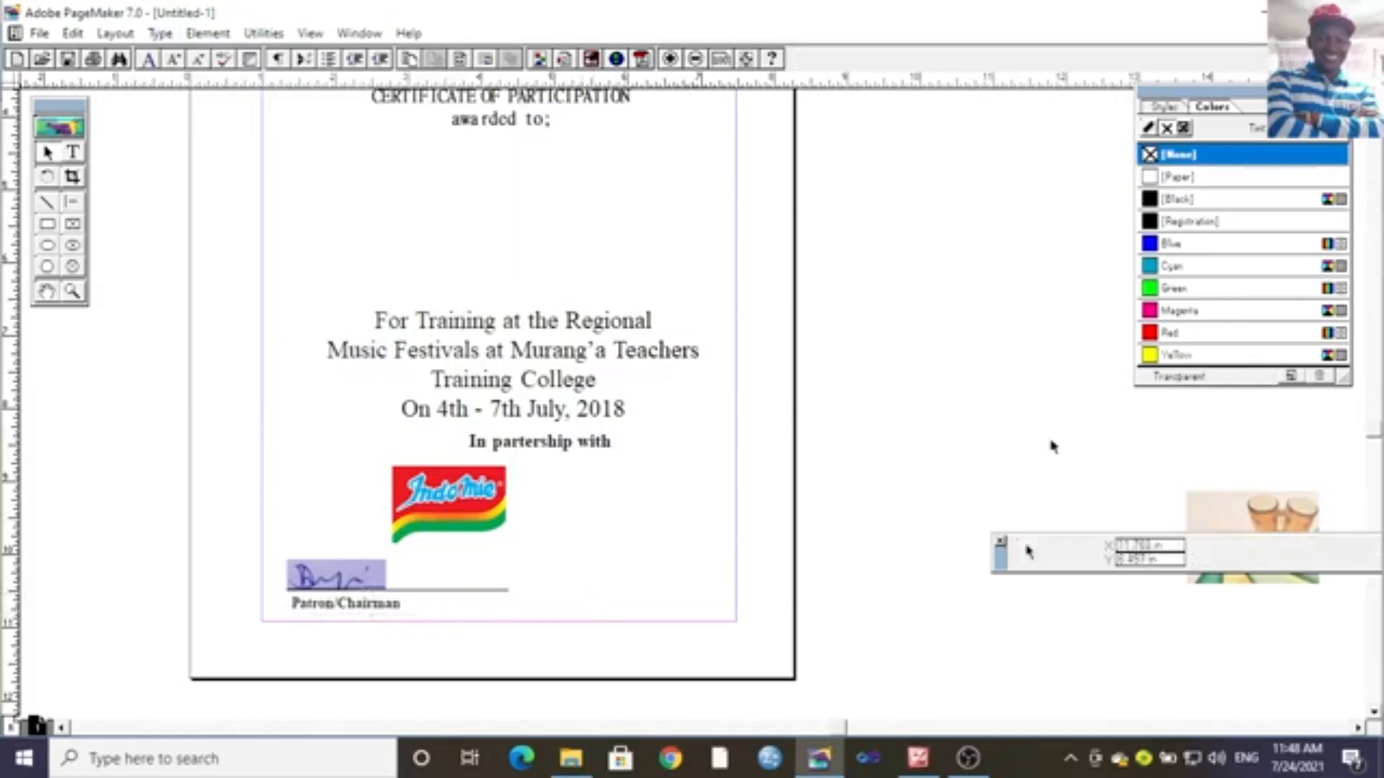
Make a copy of the combined image of logos, artwork and signature on the pasteboard, and place one instance beside the page.
click(1280, 520)
drag(1198, 502, 932, 480)
right_click(905, 455)
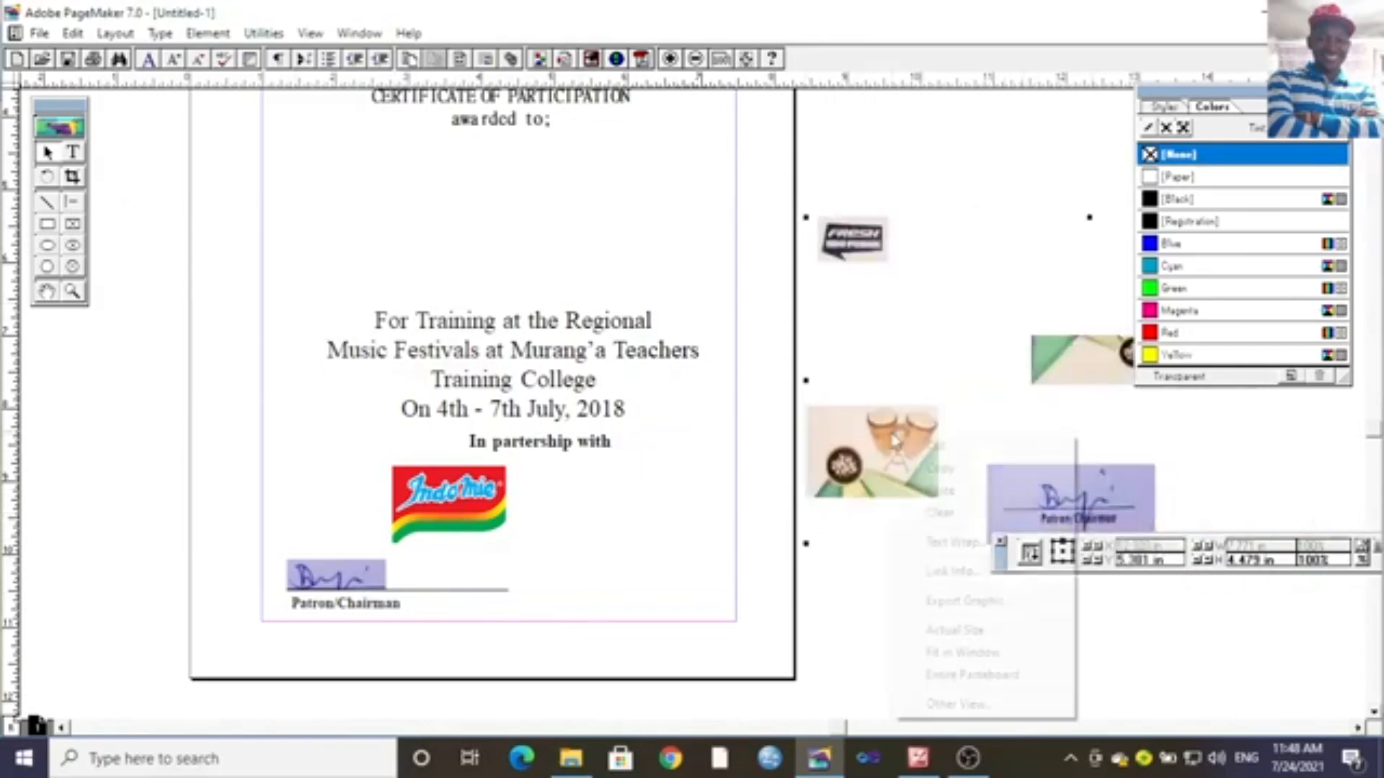
click(932, 469)
right_click(905, 456)
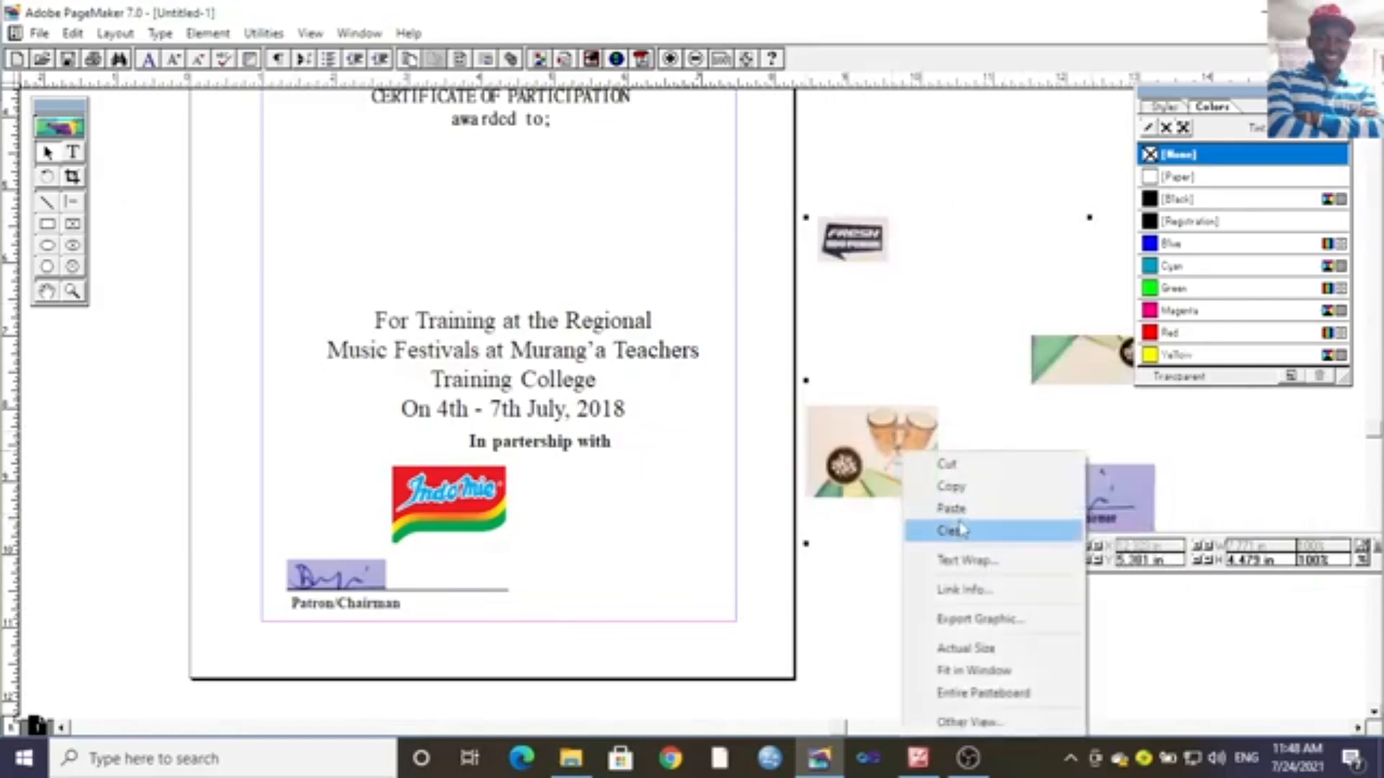
click(952, 530)
drag(901, 462, 858, 561)
Crop the combined image beside the page down to just the Fresh Edu Forum logo.
click(73, 177)
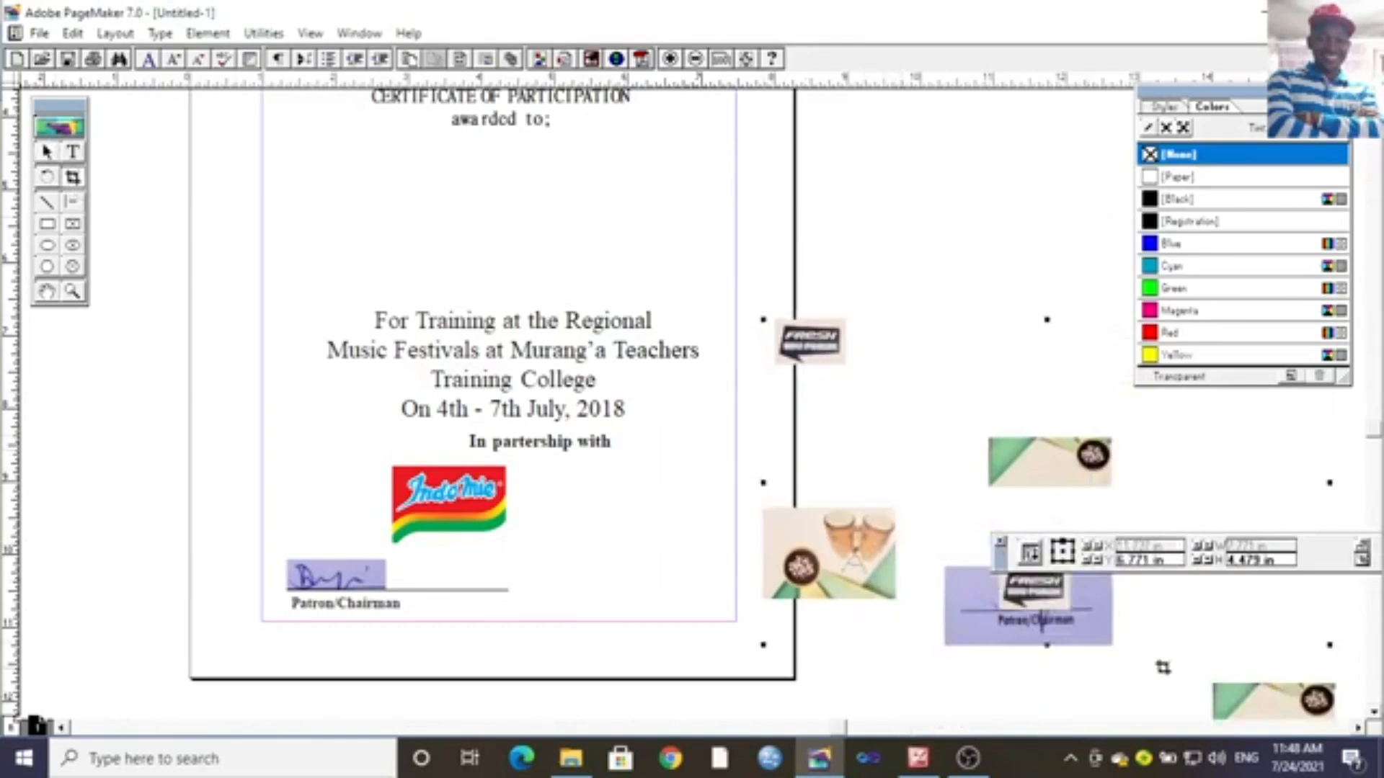
drag(1328, 643, 865, 369)
click(902, 408)
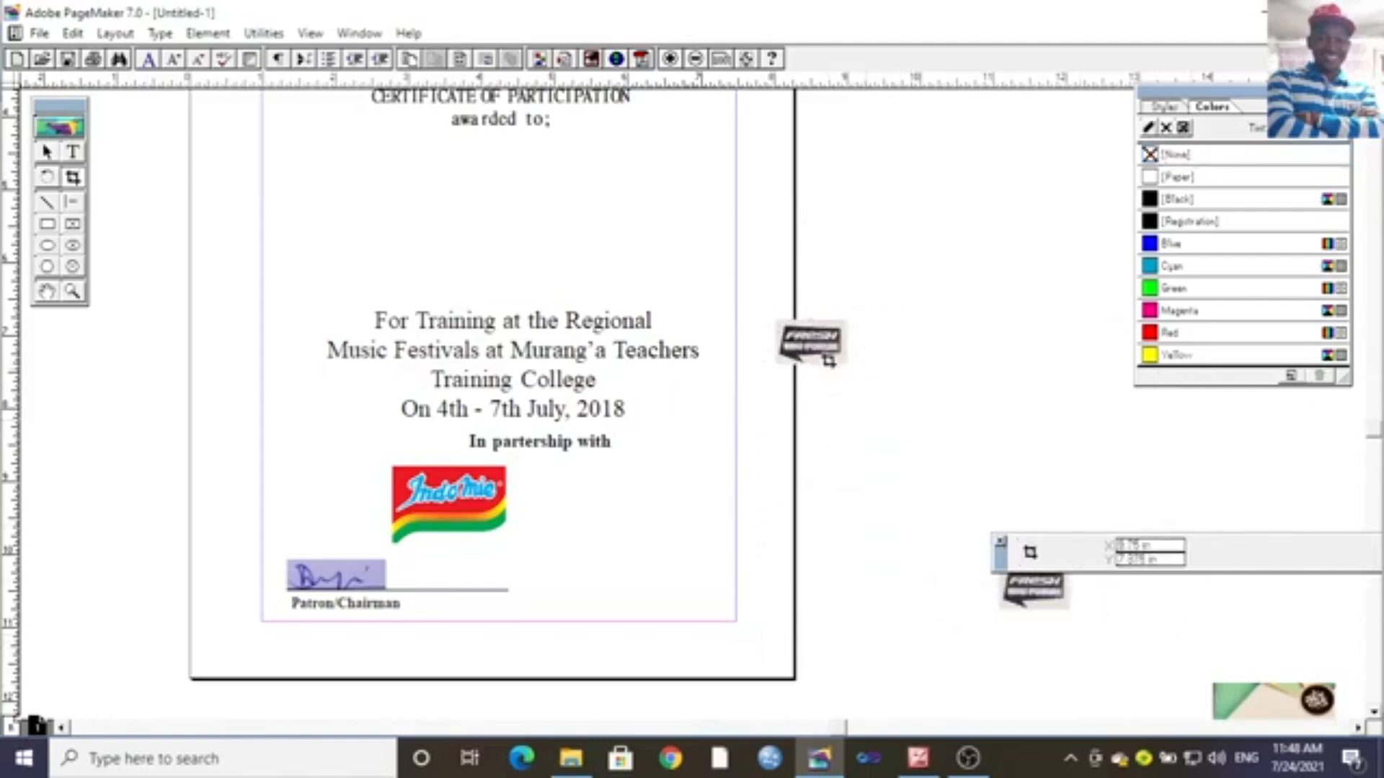
click(828, 358)
Place the cropped Fresh Edu Forum logo beside the Indomie logo under the partnership heading, slightly enlarged.
click(48, 152)
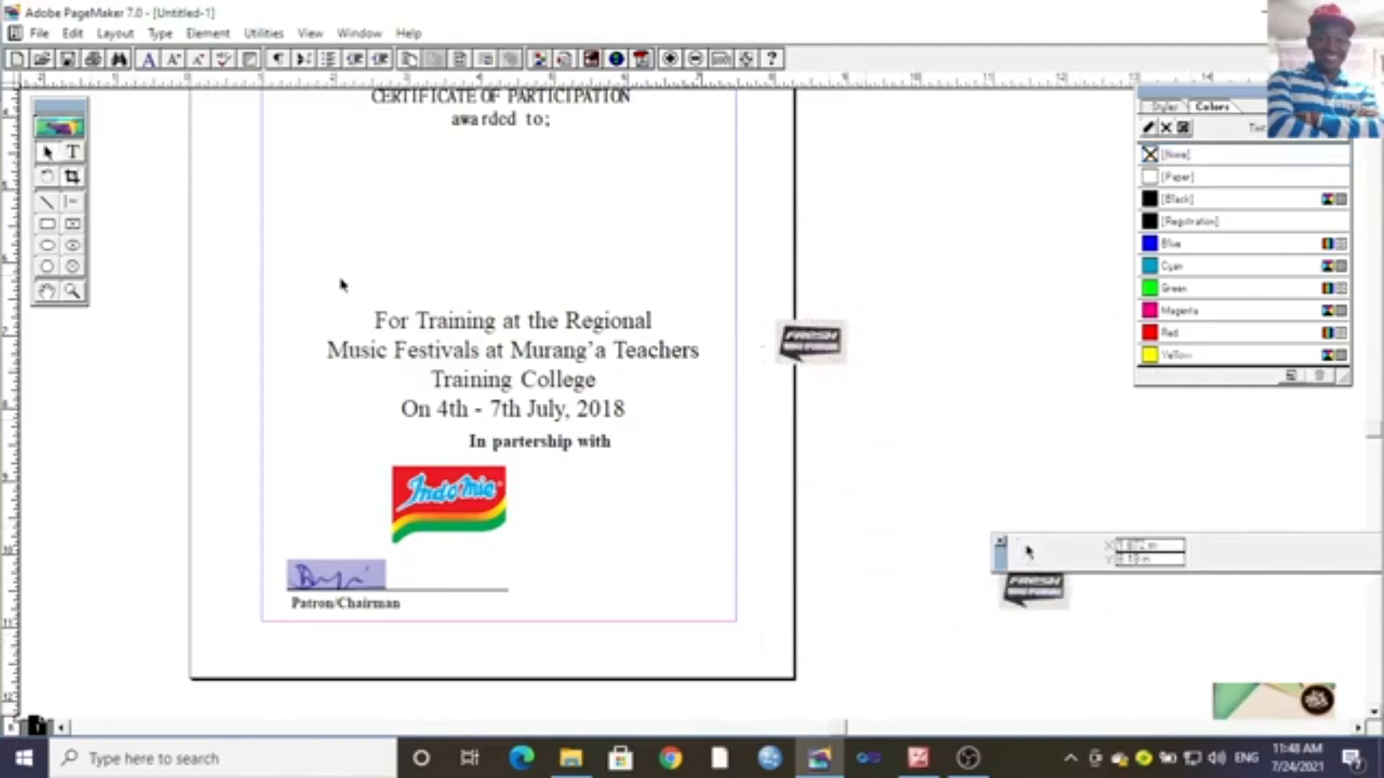
drag(818, 346, 624, 532)
click(825, 537)
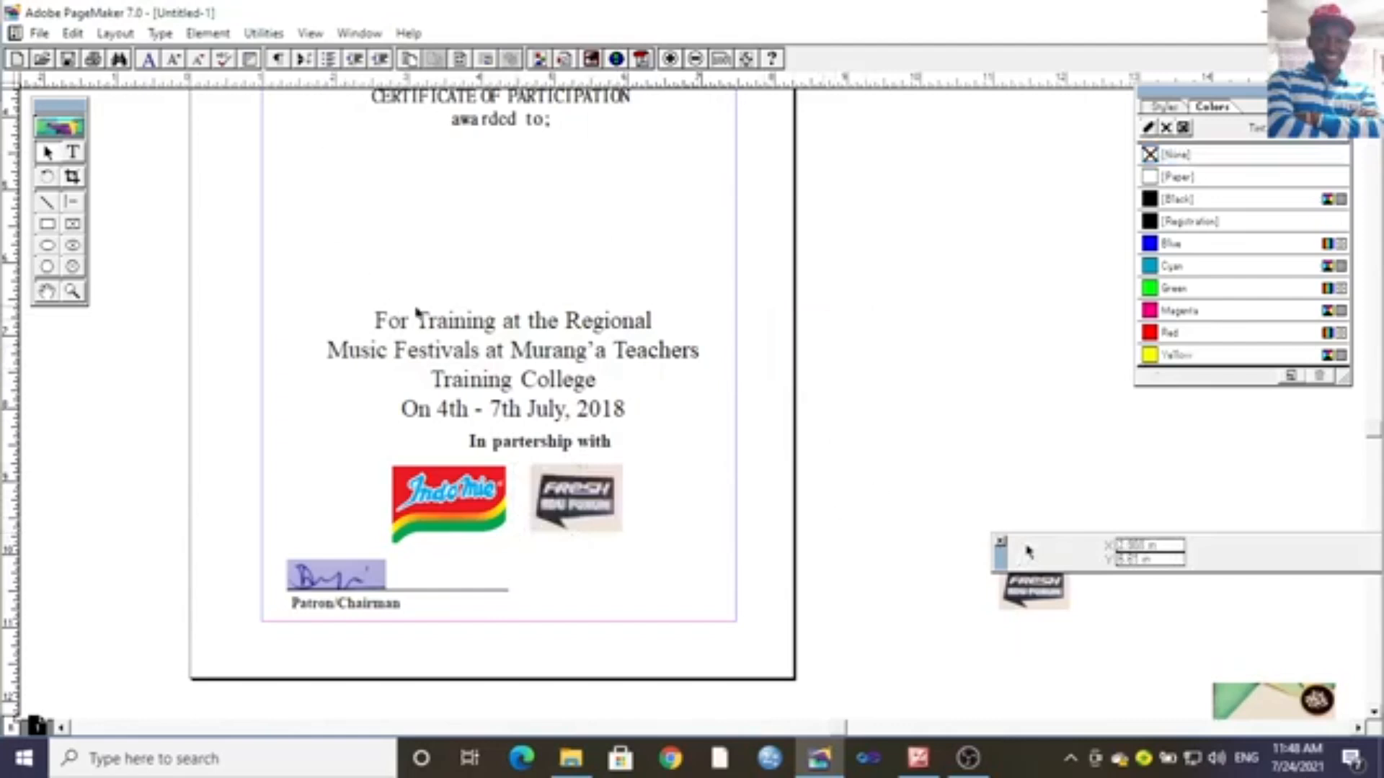
Move the remaining combined image over the page's edge and paste another copy of it onto the pasteboard.
key(ctrl+a)
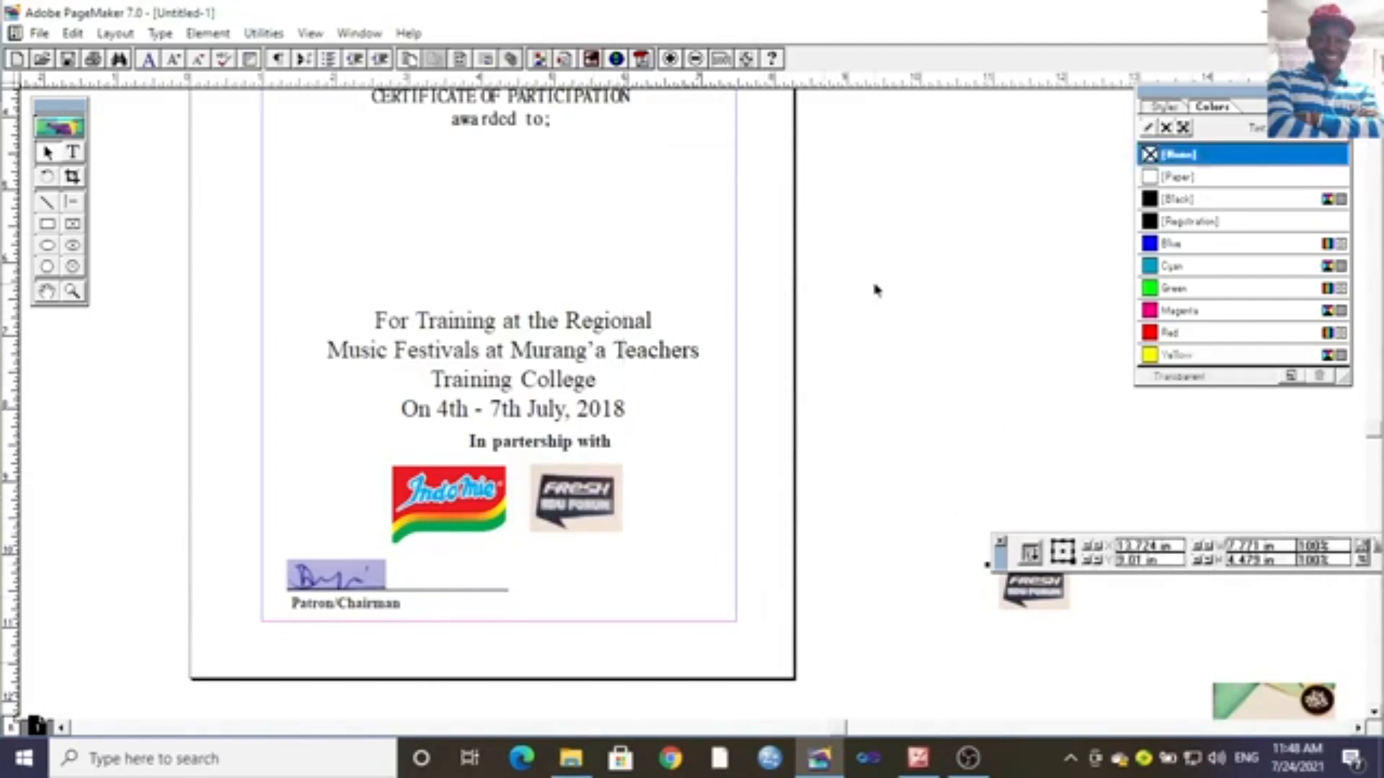
right_click(1075, 315)
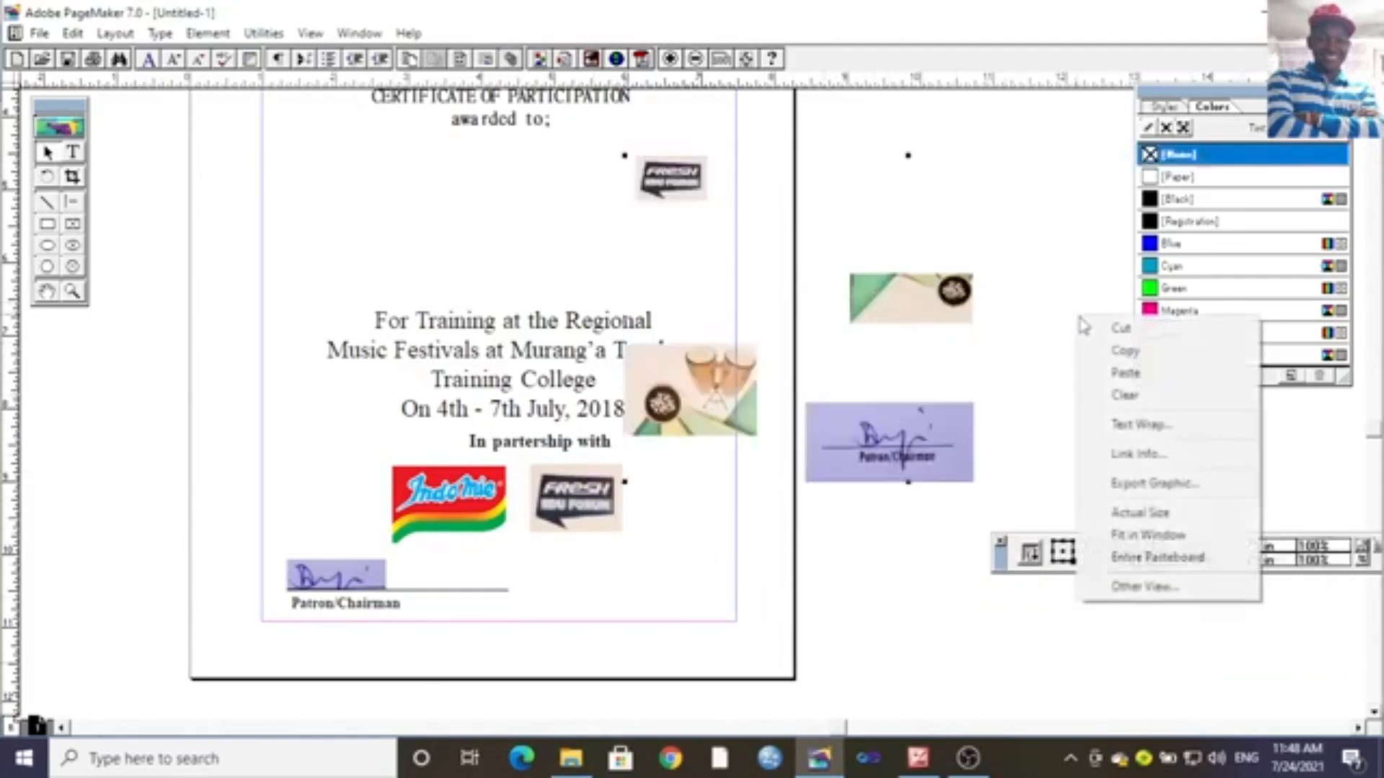
click(1128, 372)
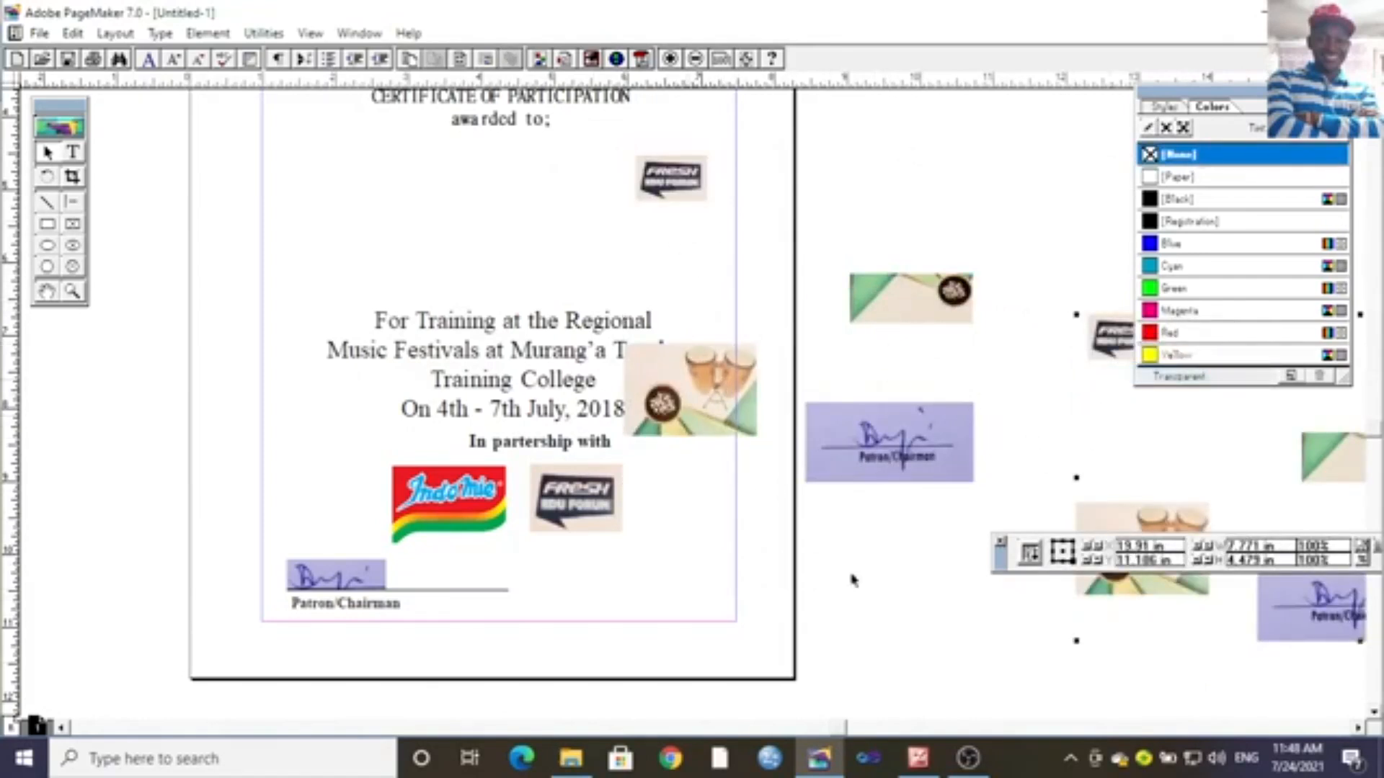
Check the corner artwork in the reference certificate and move one combined image onto the pasteboard left of the page.
click(918, 758)
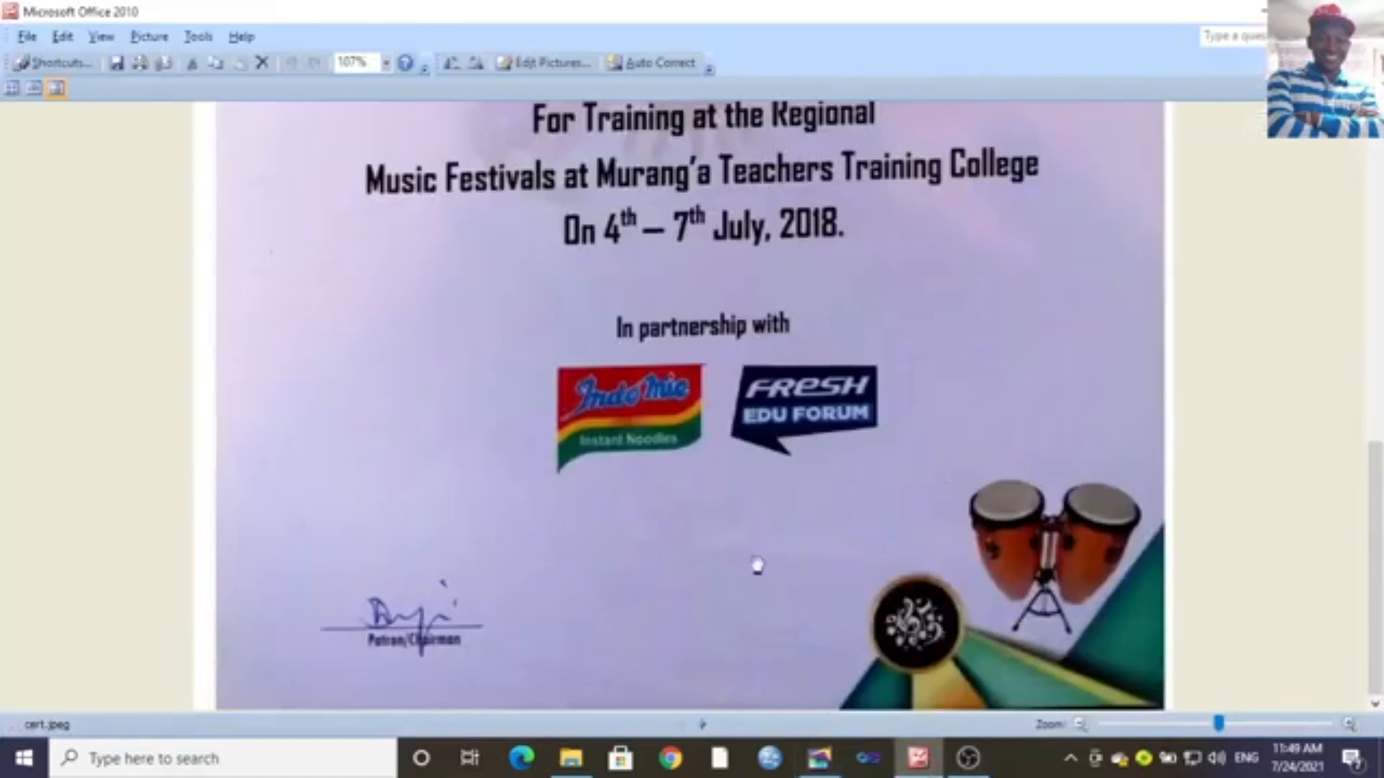
scroll(699, 345, up, 3)
scroll(699, 344, up, 10)
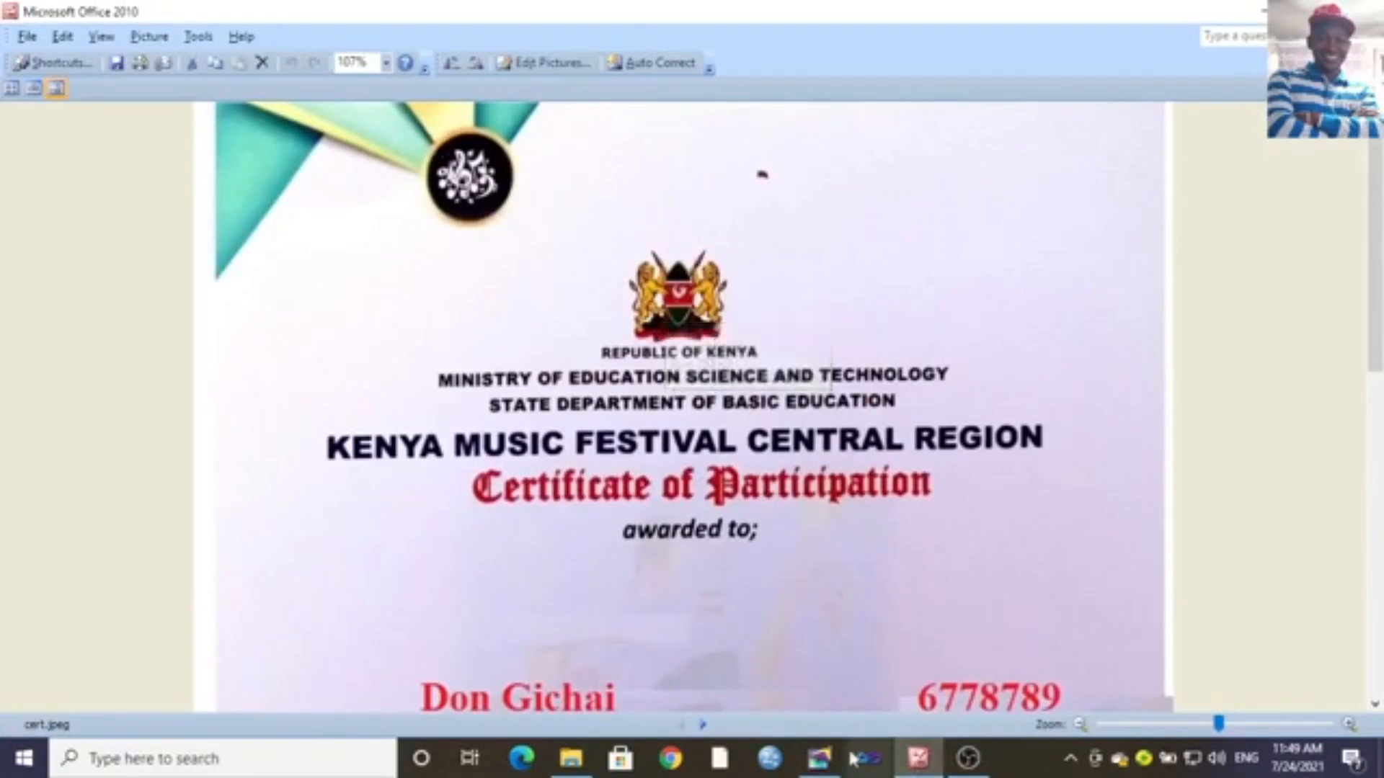
click(821, 759)
click(935, 329)
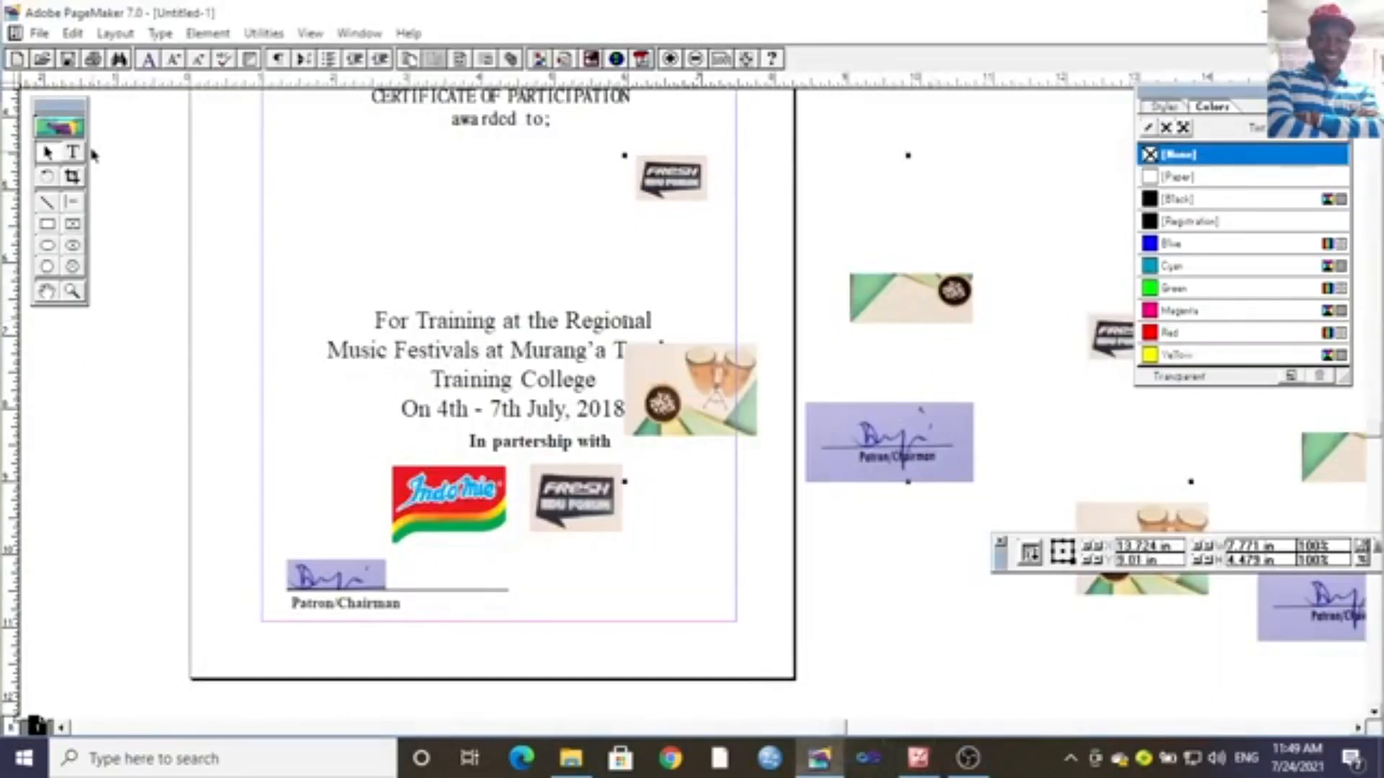
click(71, 177)
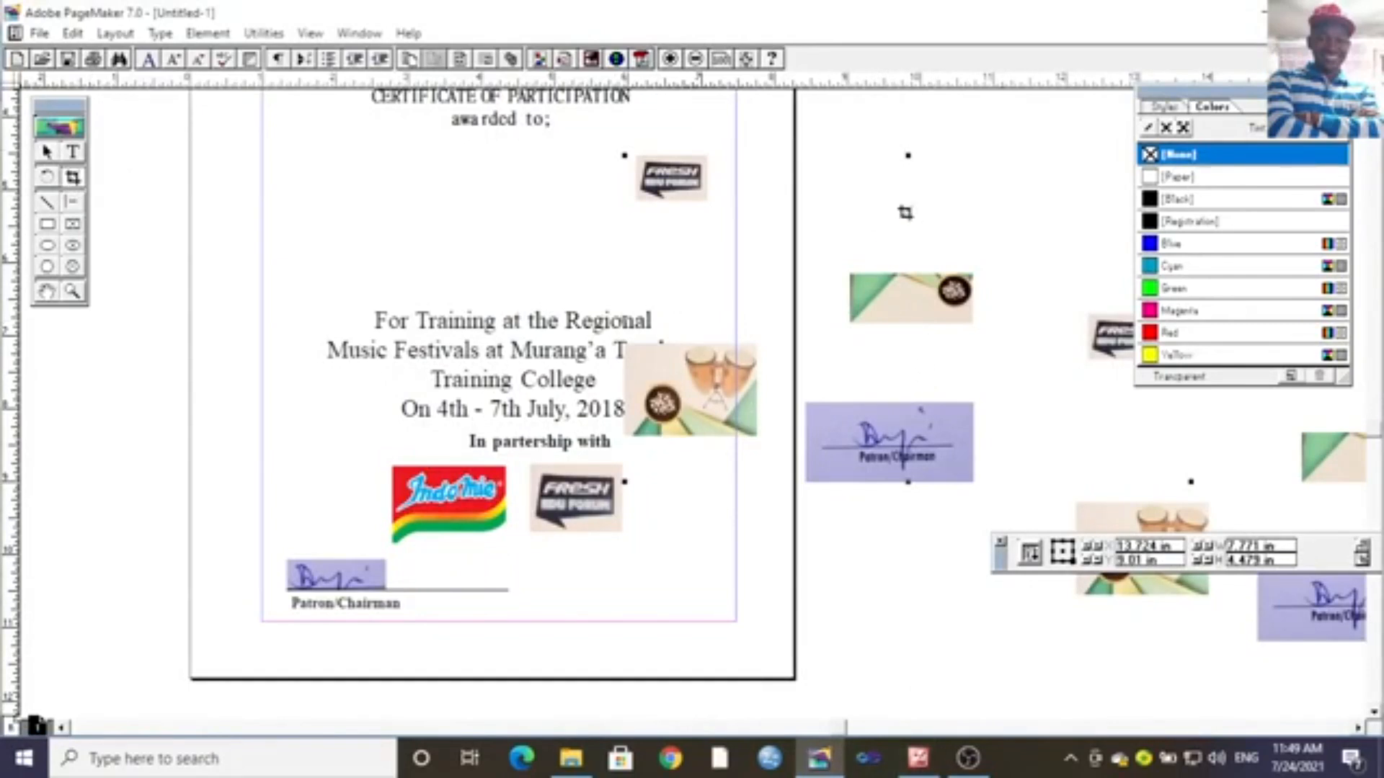
click(47, 152)
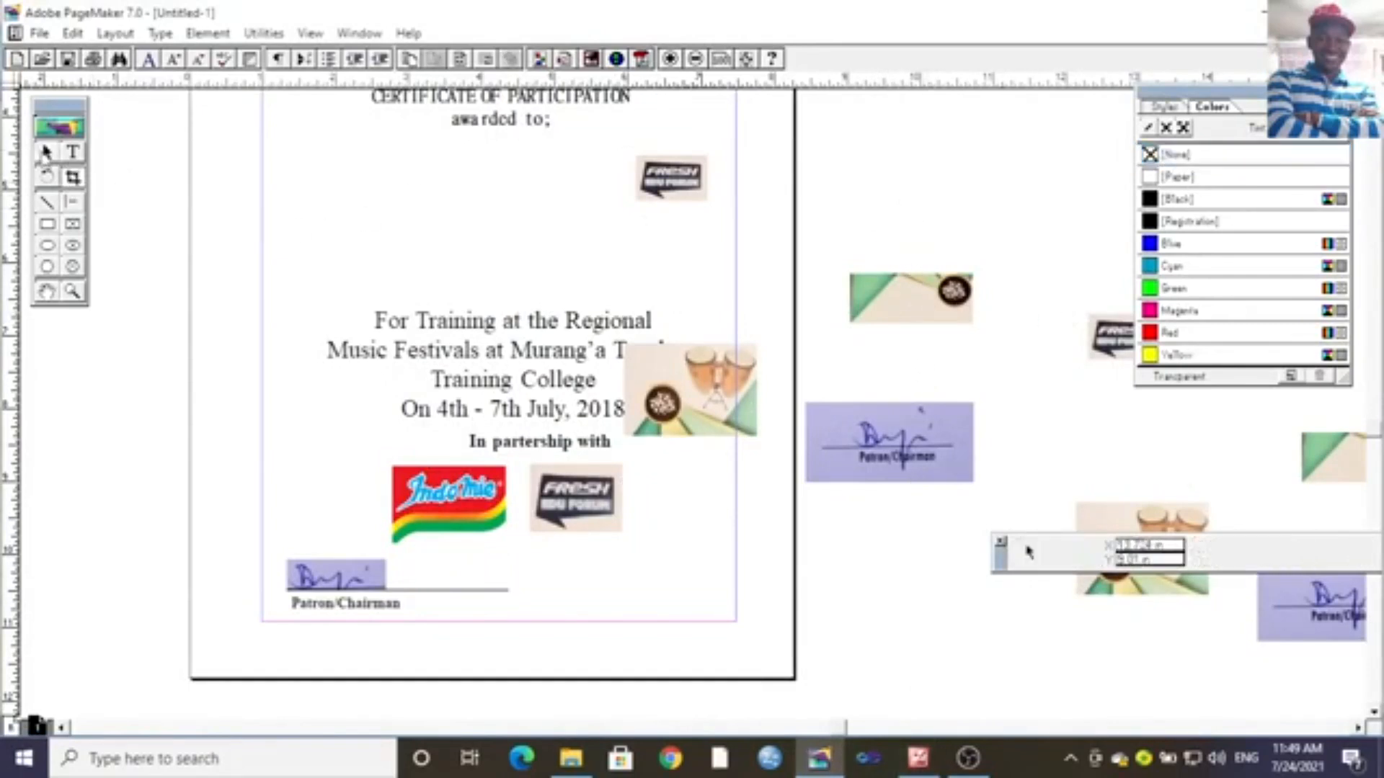
drag(889, 286, 154, 353)
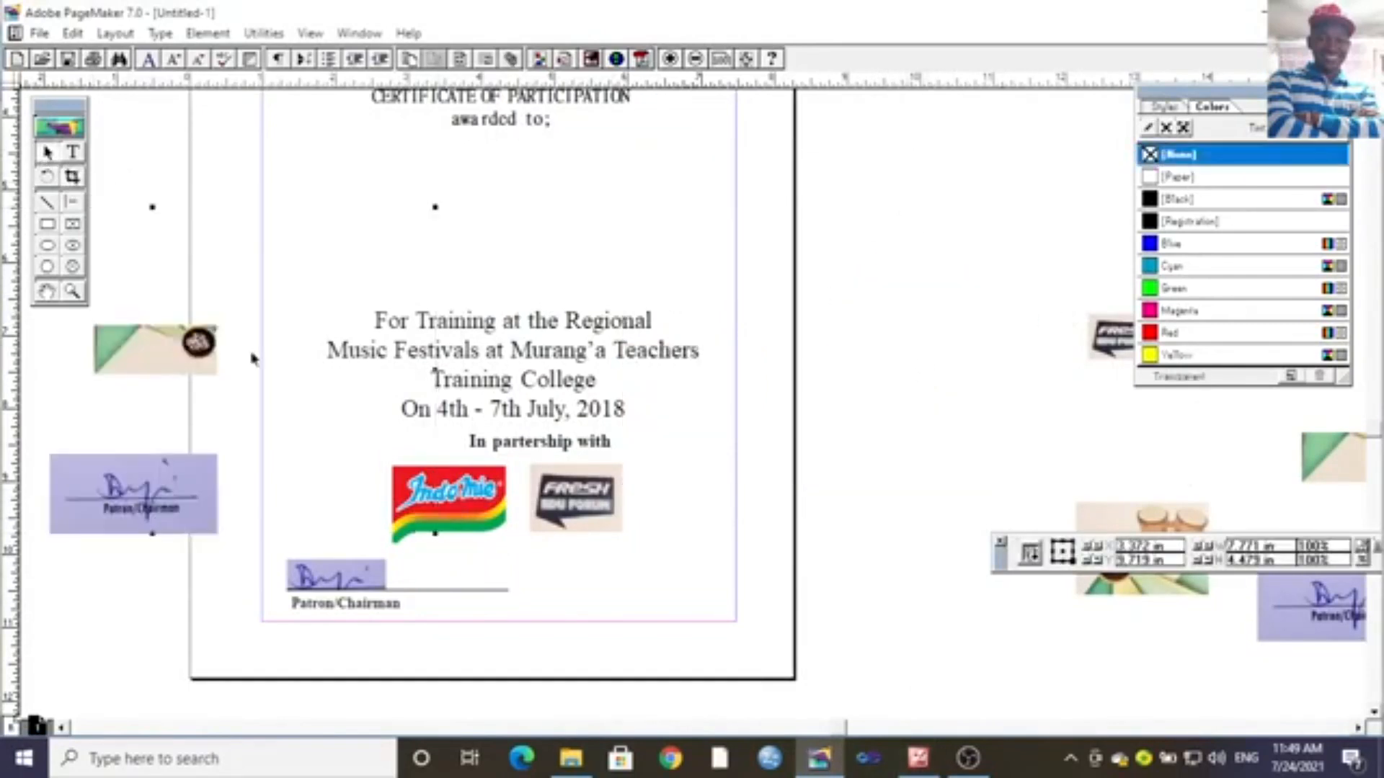
drag(152, 502, 65, 494)
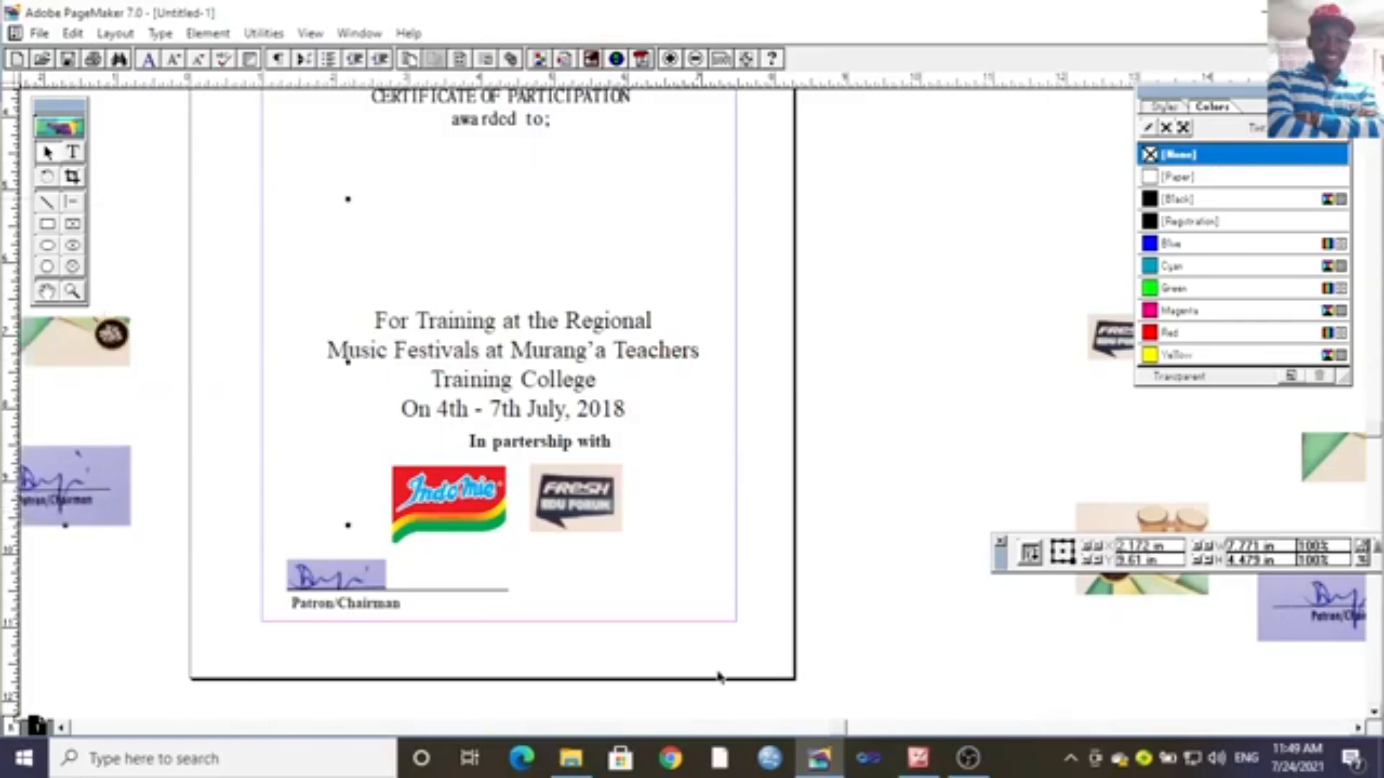
Crop the combined image left of the page down to just the drum artwork.
click(48, 297)
drag(318, 447, 576, 443)
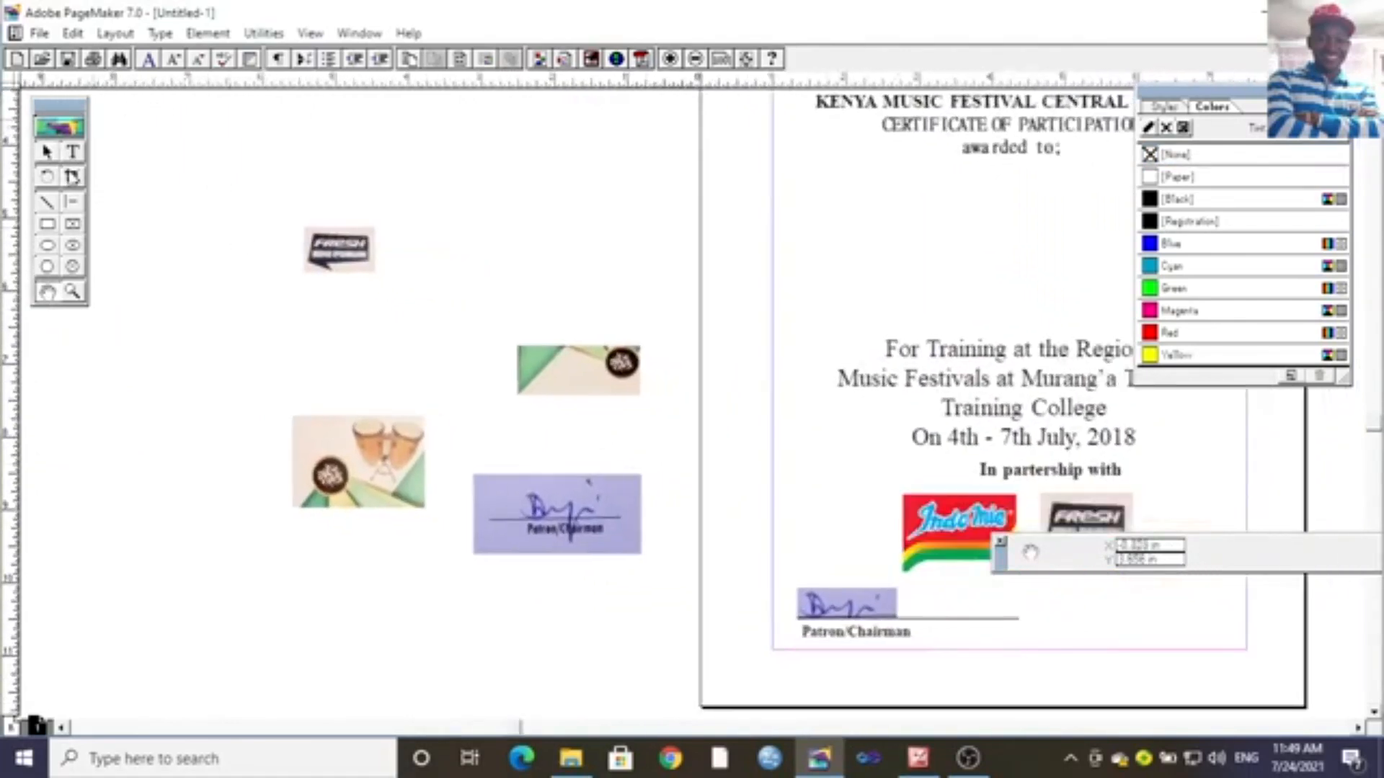
click(72, 177)
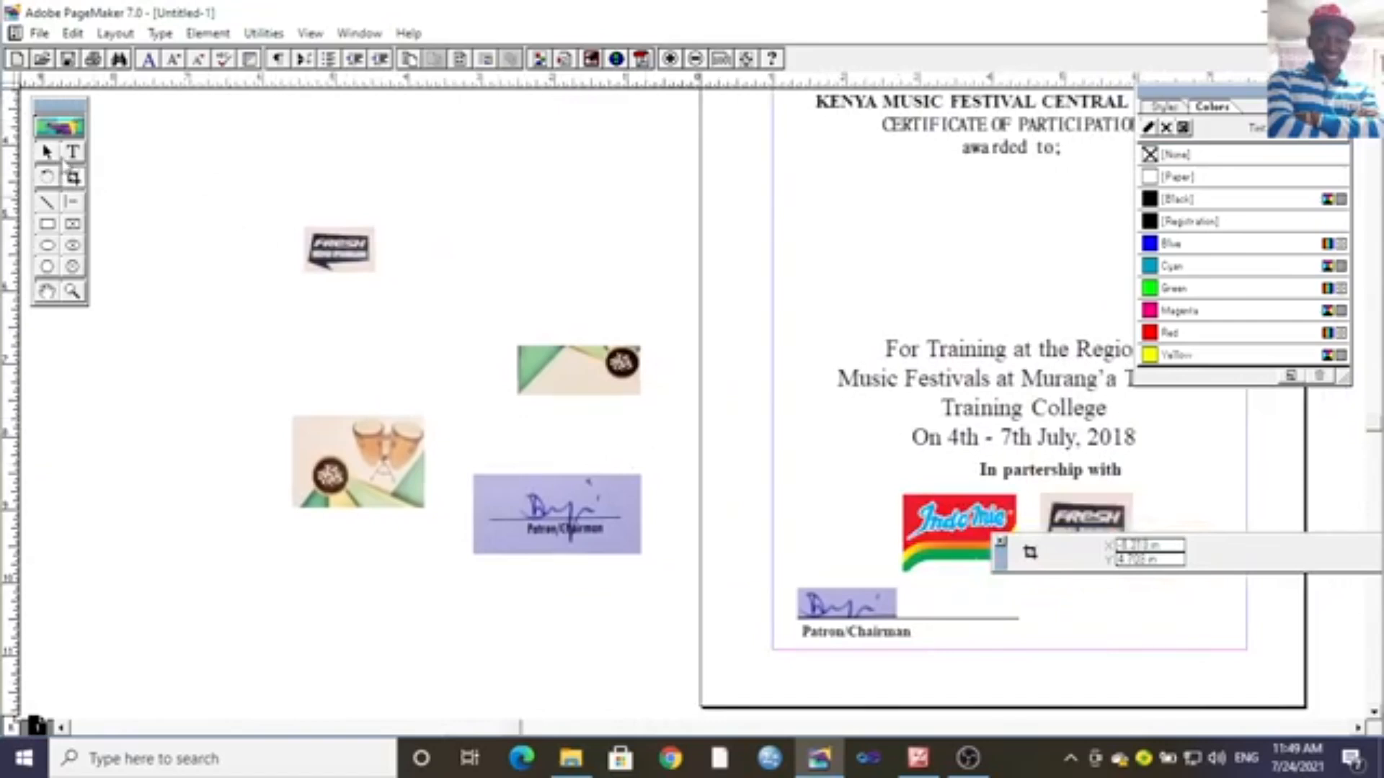
click(48, 152)
key(ctrl+a)
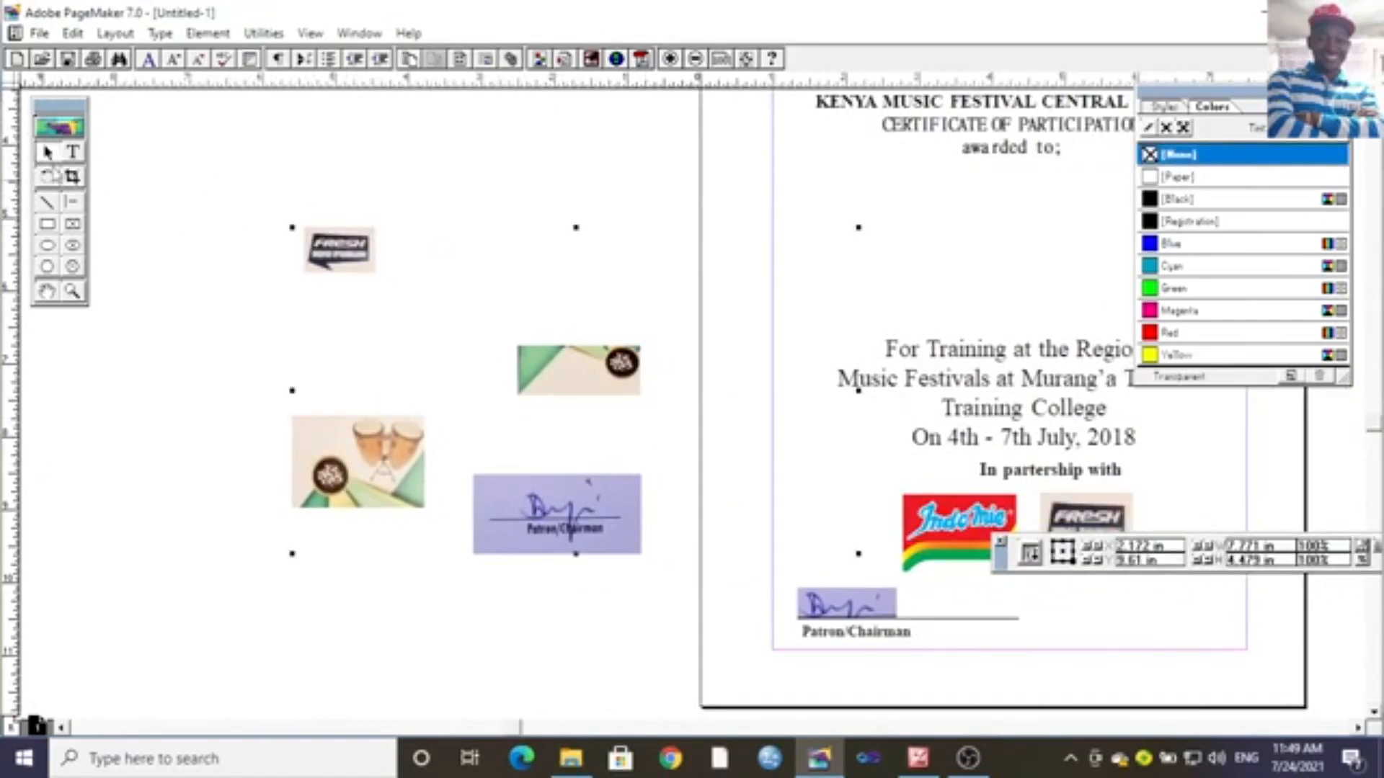
click(72, 176)
mouse_move(576, 554)
mouse_down()
mouse_move(634, 548)
mouse_move(418, 331)
mouse_move(472, 554)
mouse_move(431, 508)
mouse_up()
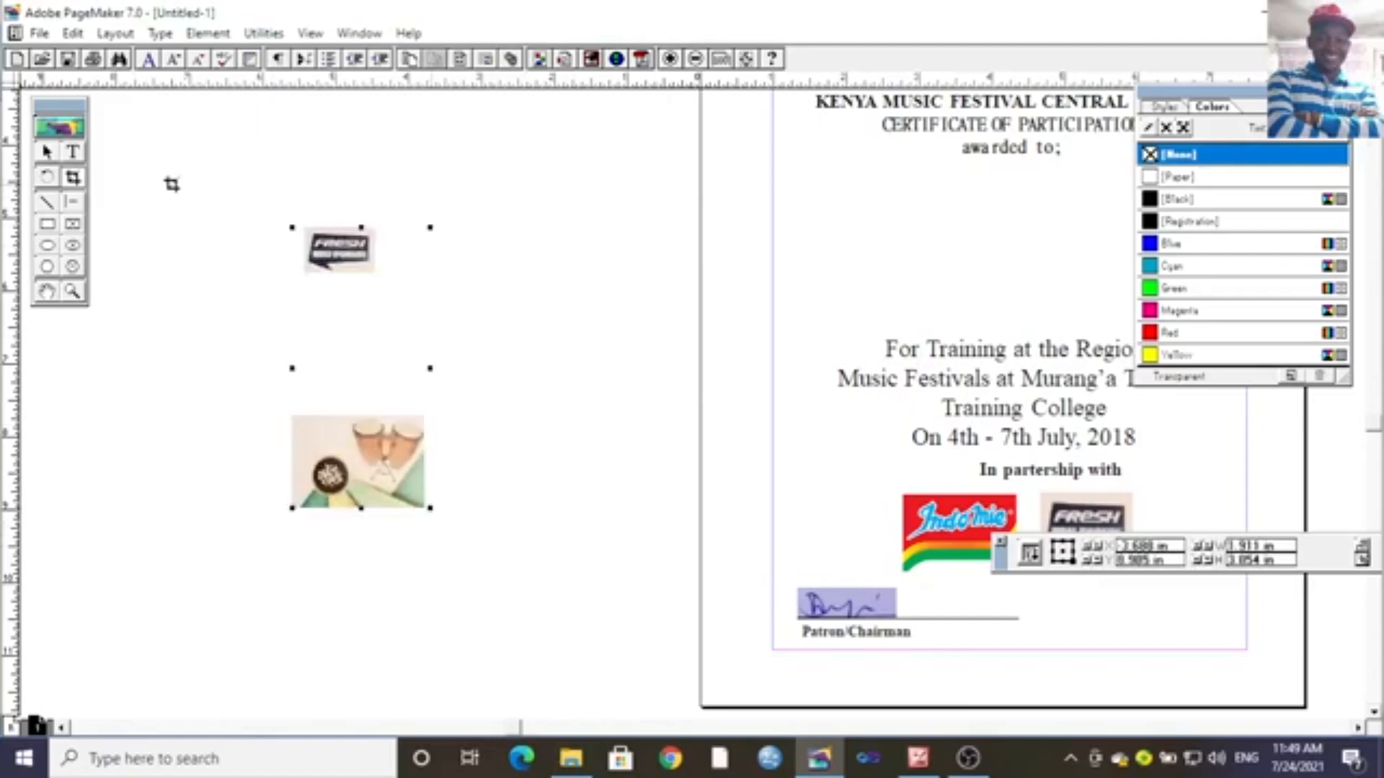
drag(296, 232, 296, 416)
click(587, 572)
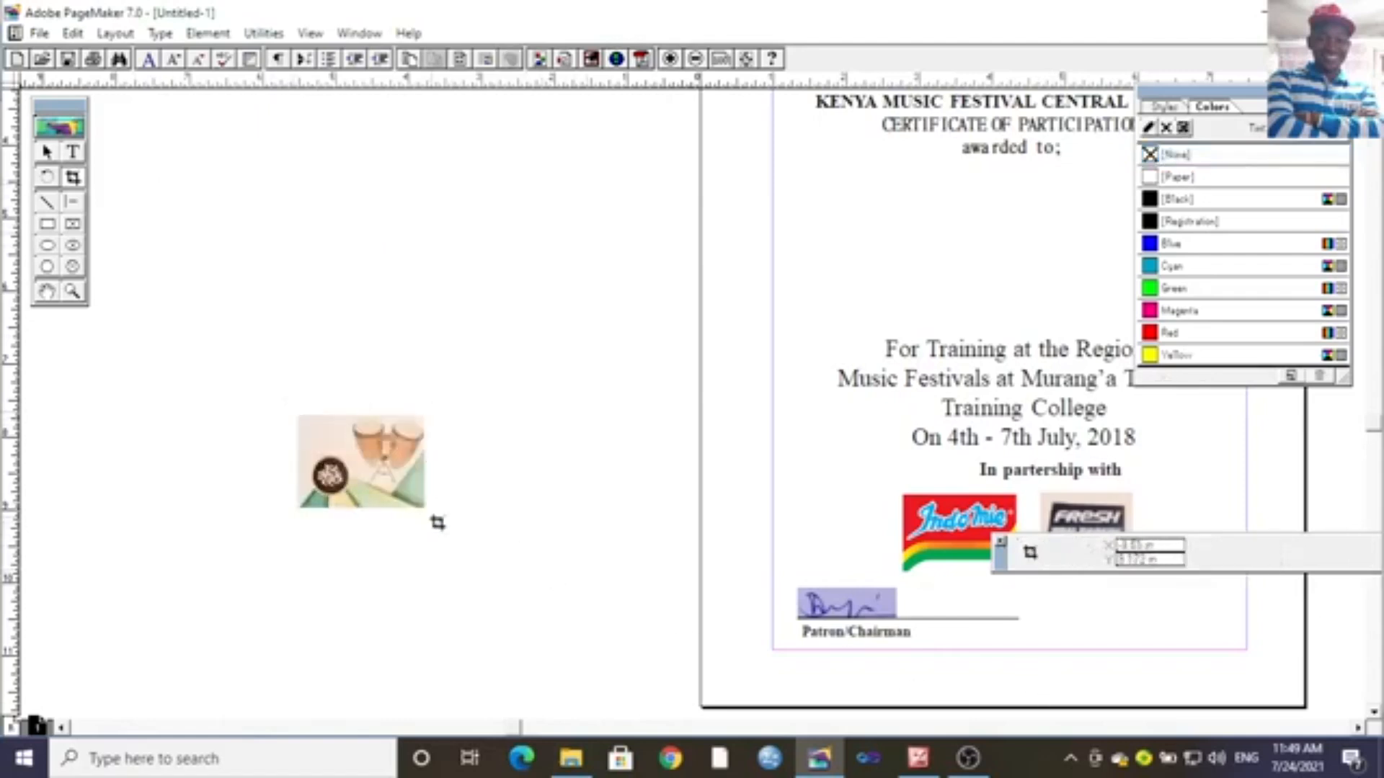
click(396, 480)
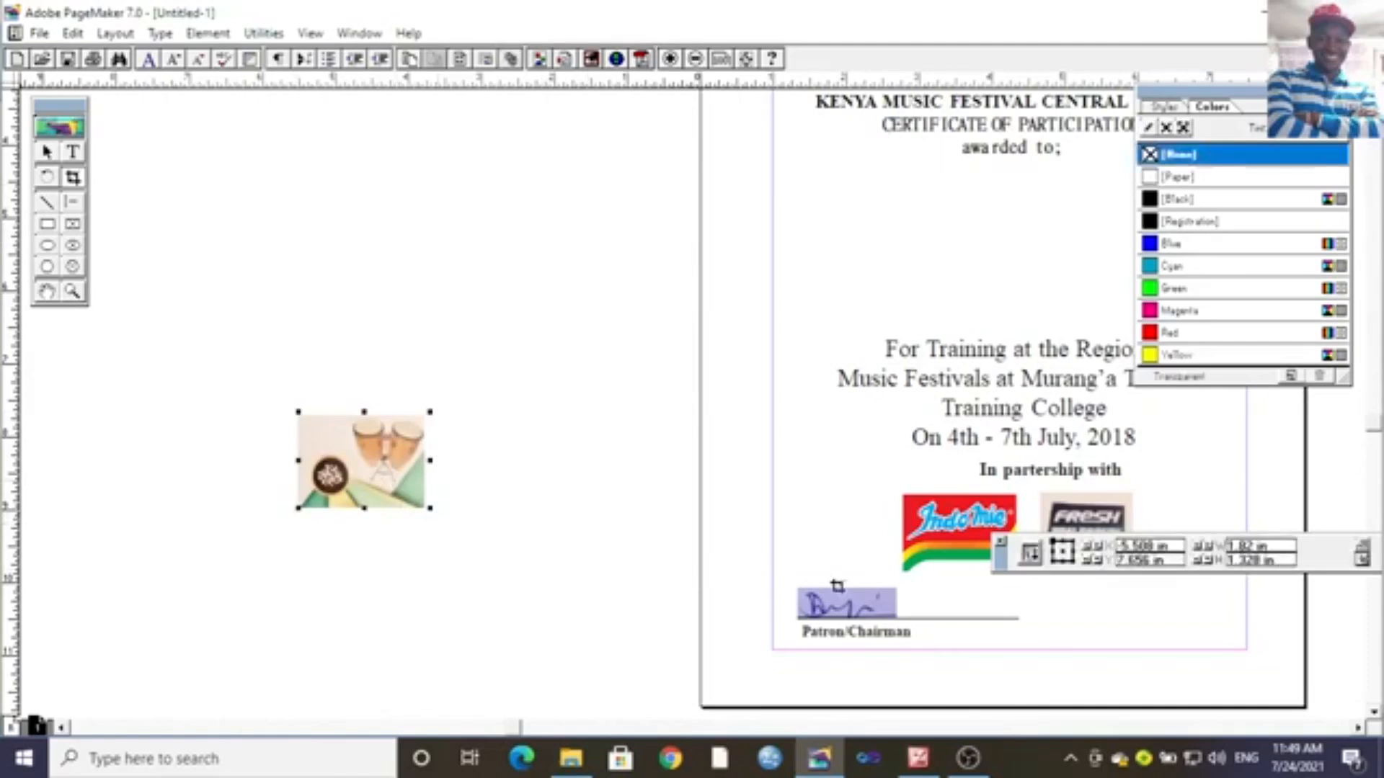
Place the cropped drum artwork in the upper-left margin corner of the certificate, beside the coat of arms.
click(47, 157)
click(47, 291)
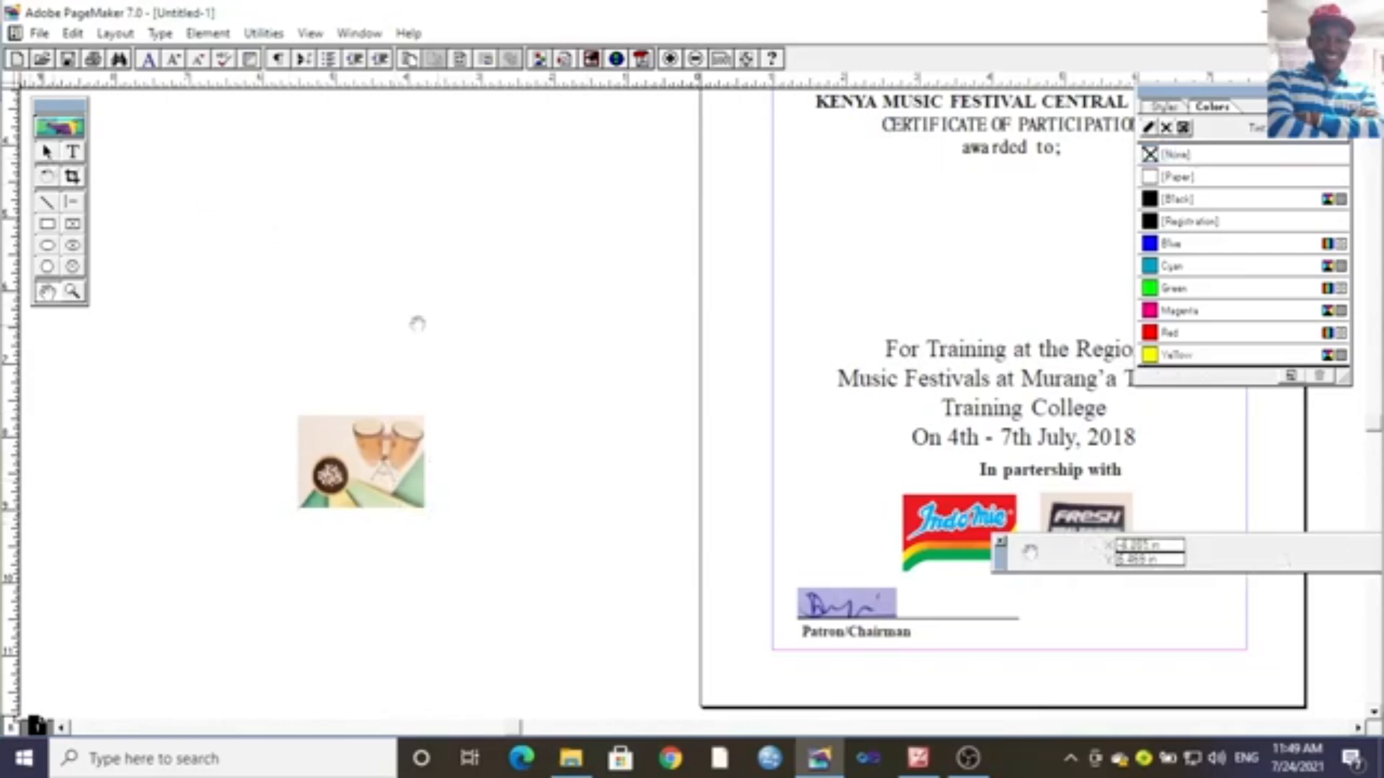
scroll(720, 348, up, 5)
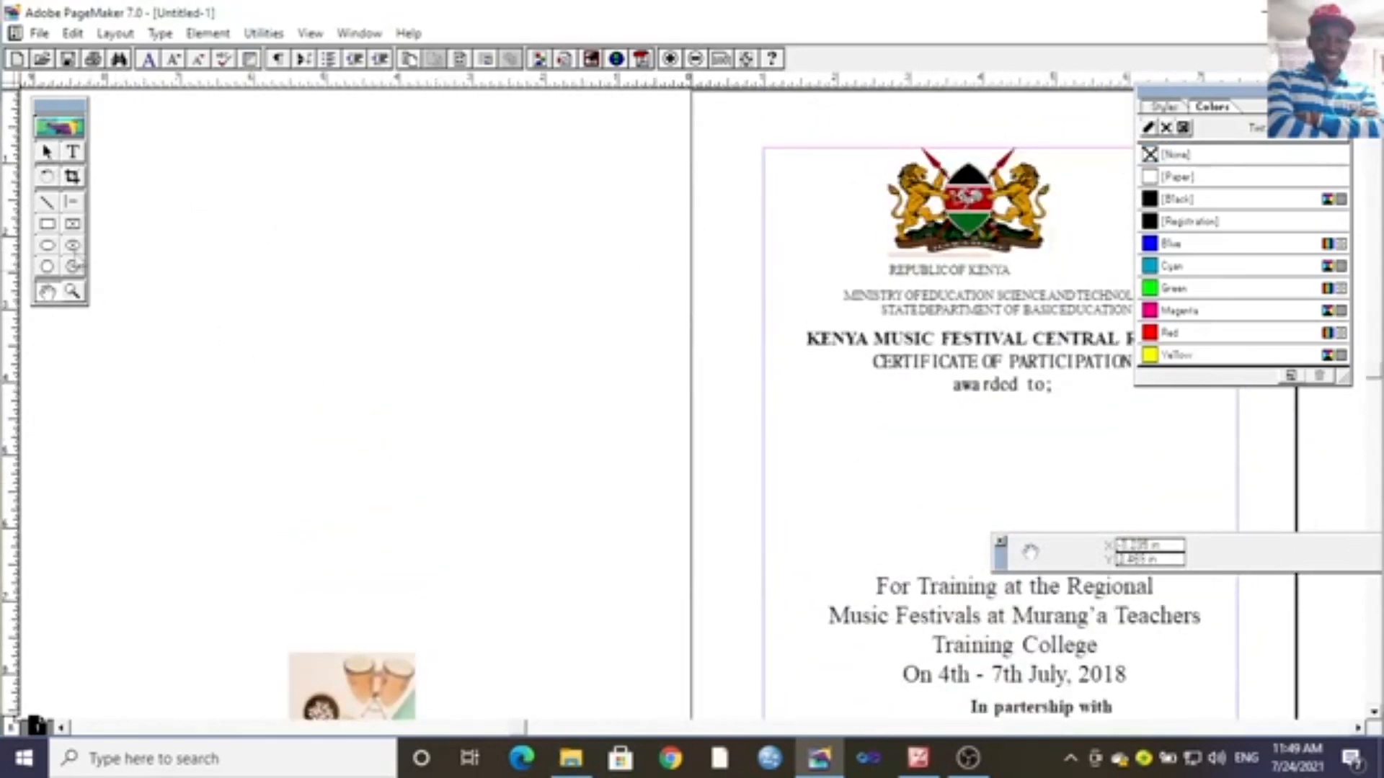
click(47, 151)
drag(324, 693, 799, 194)
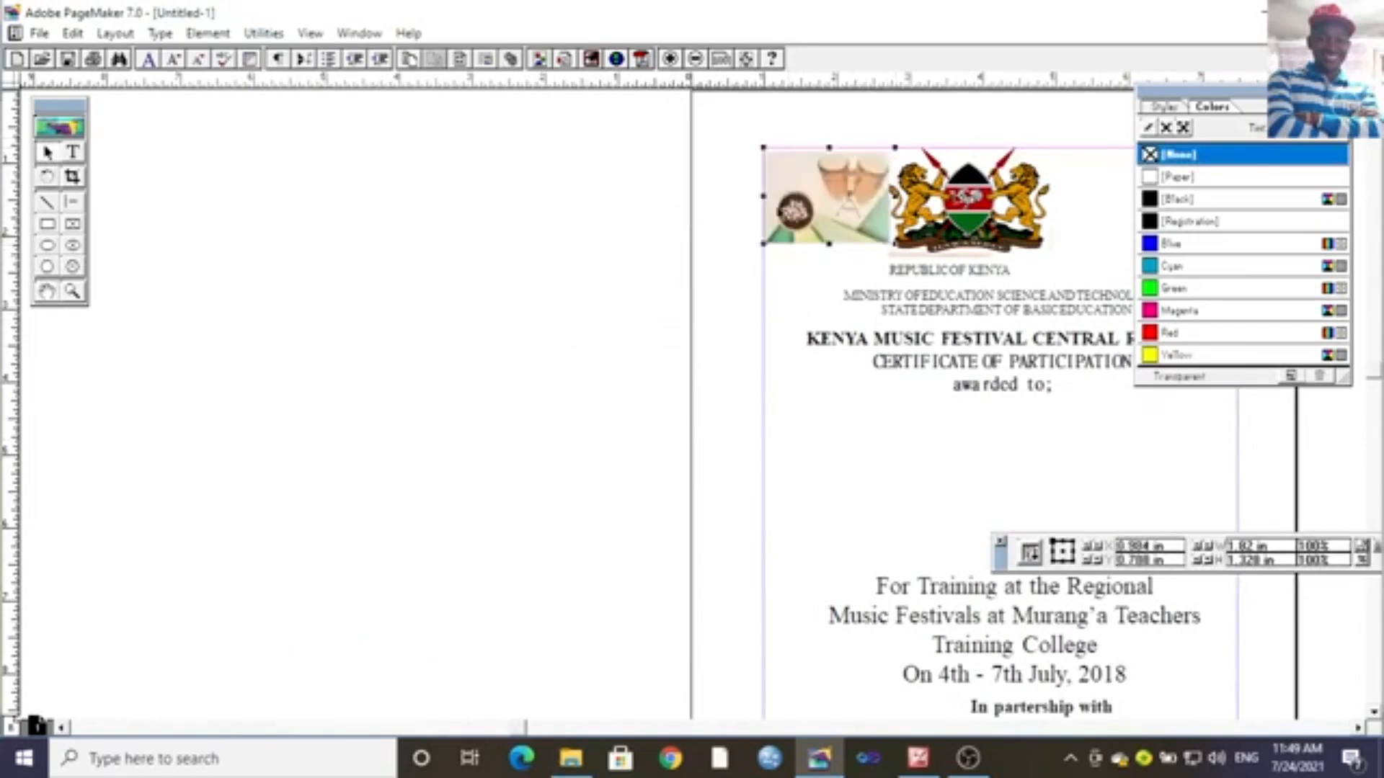
click(528, 268)
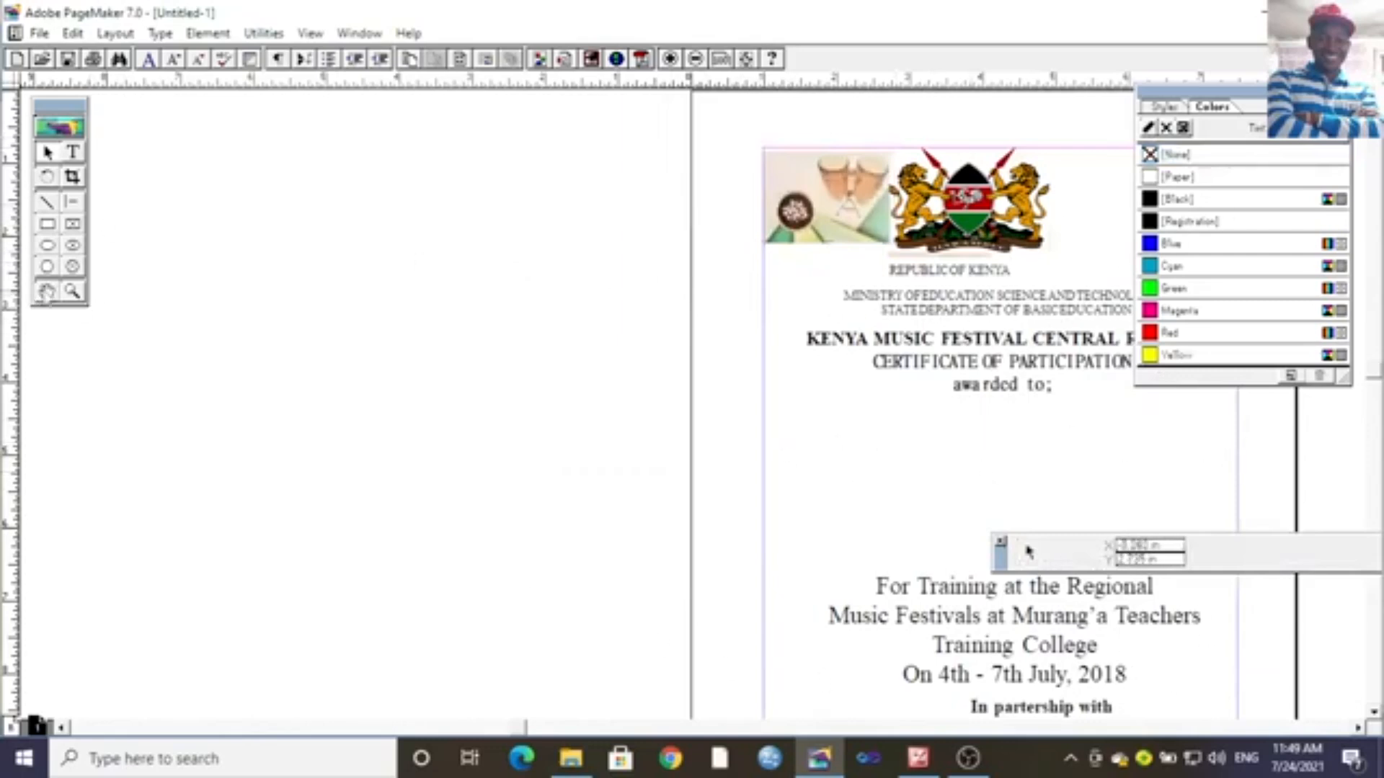
Duplicate the combined image on the pasteboard right of the page and move one copy up and away from the other.
click(47, 292)
drag(975, 559, 432, 399)
drag(900, 425, 345, 273)
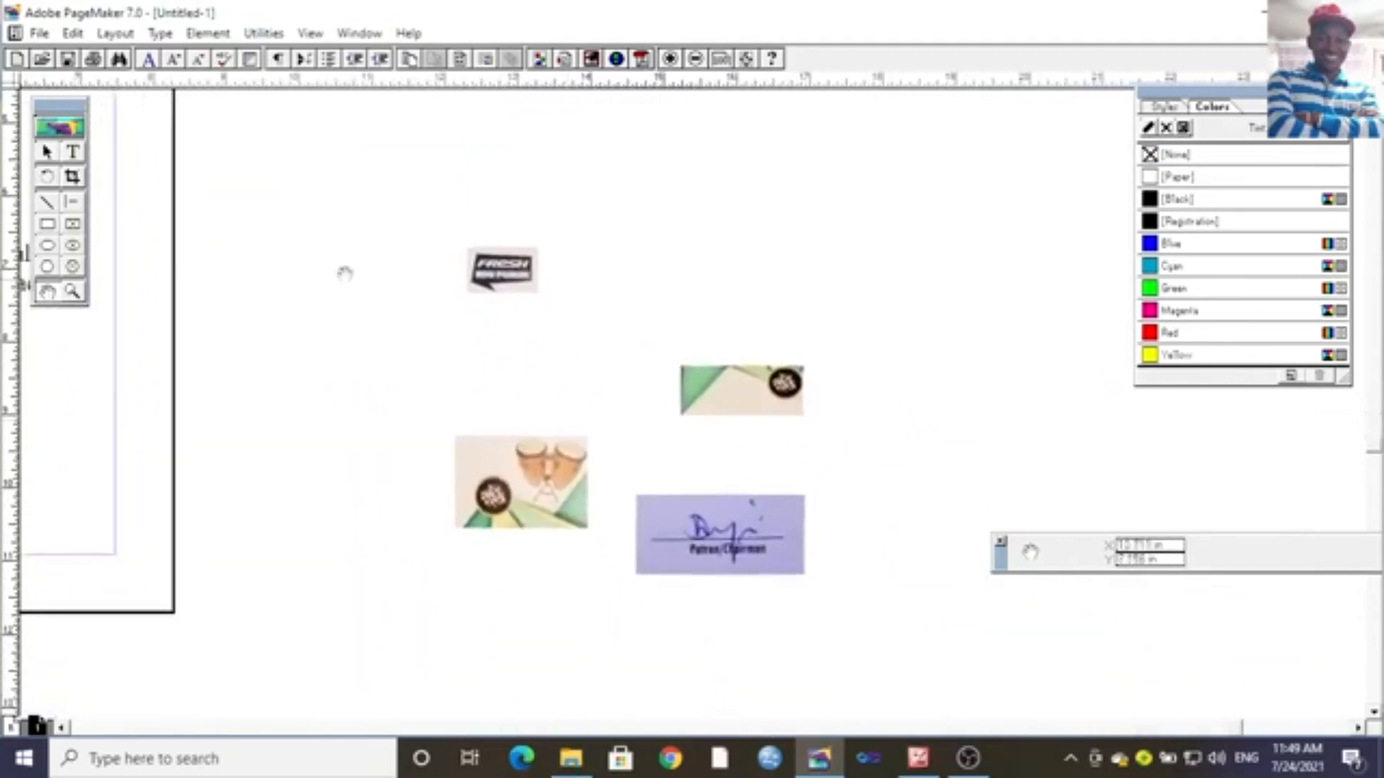
click(47, 152)
key(ctrl+a)
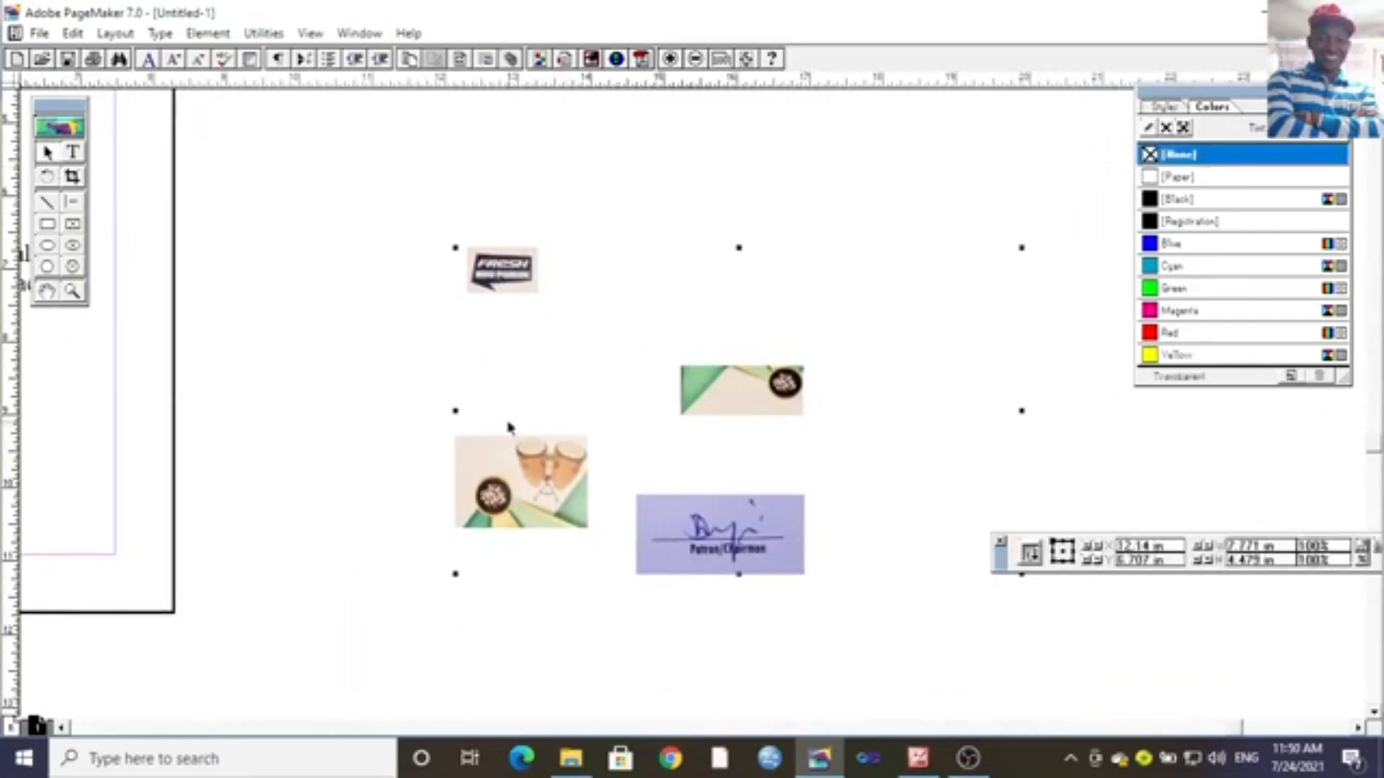
right_click(508, 426)
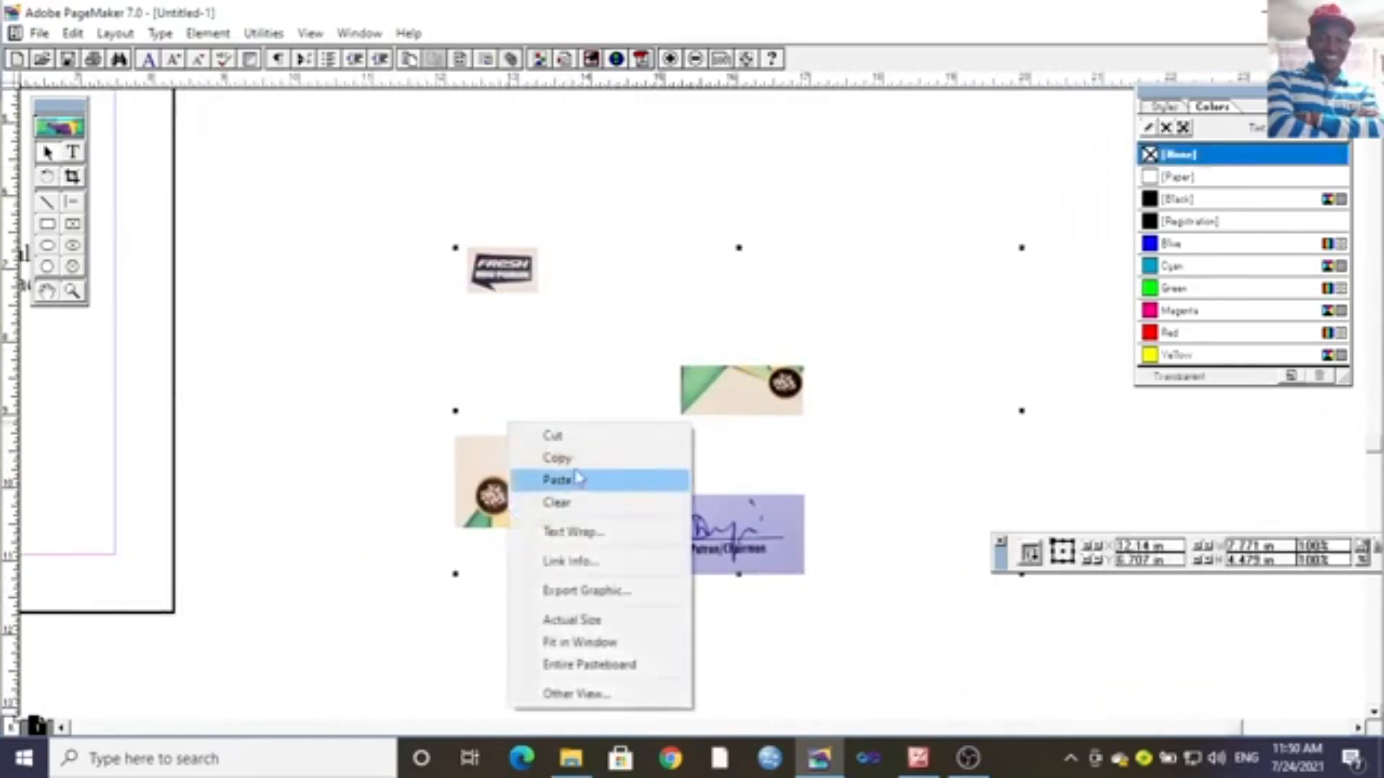
click(545, 461)
right_click(541, 461)
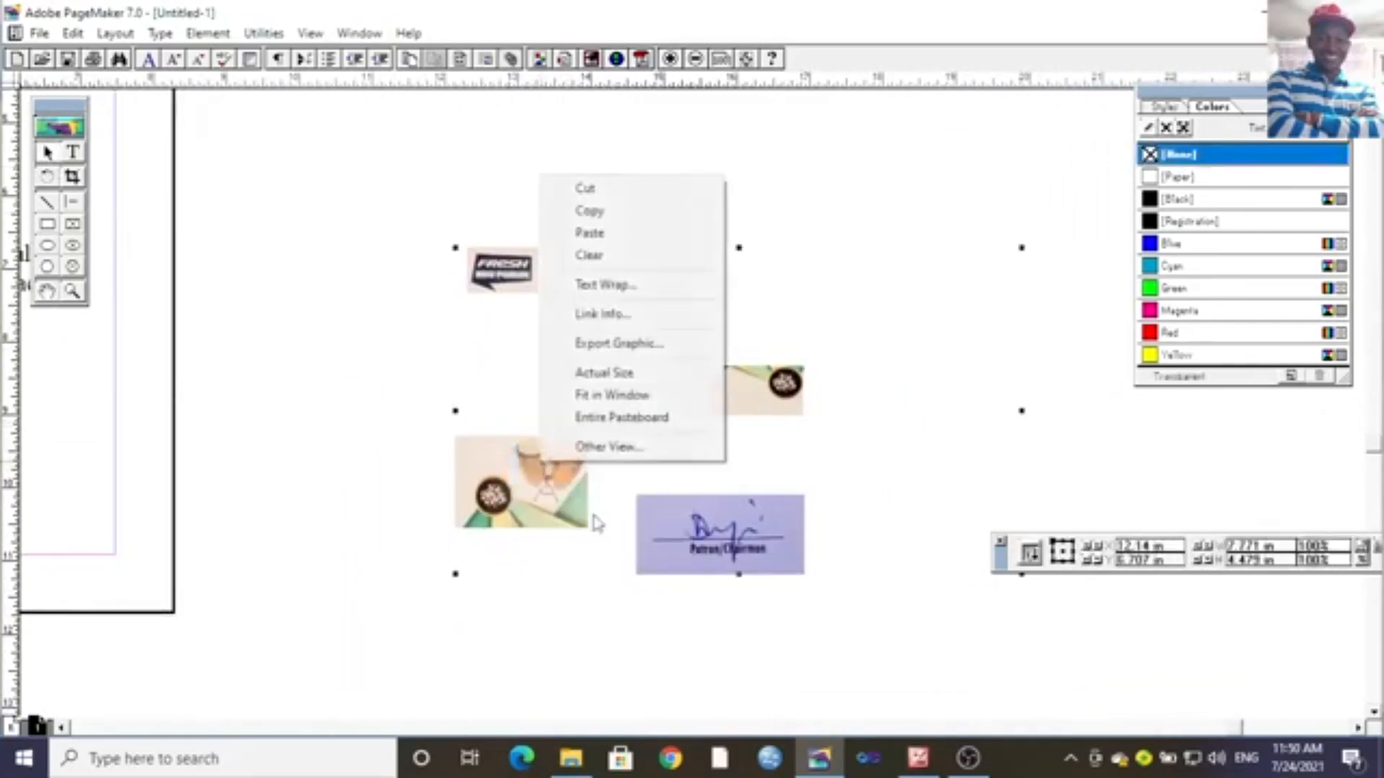
click(590, 233)
drag(697, 397, 603, 320)
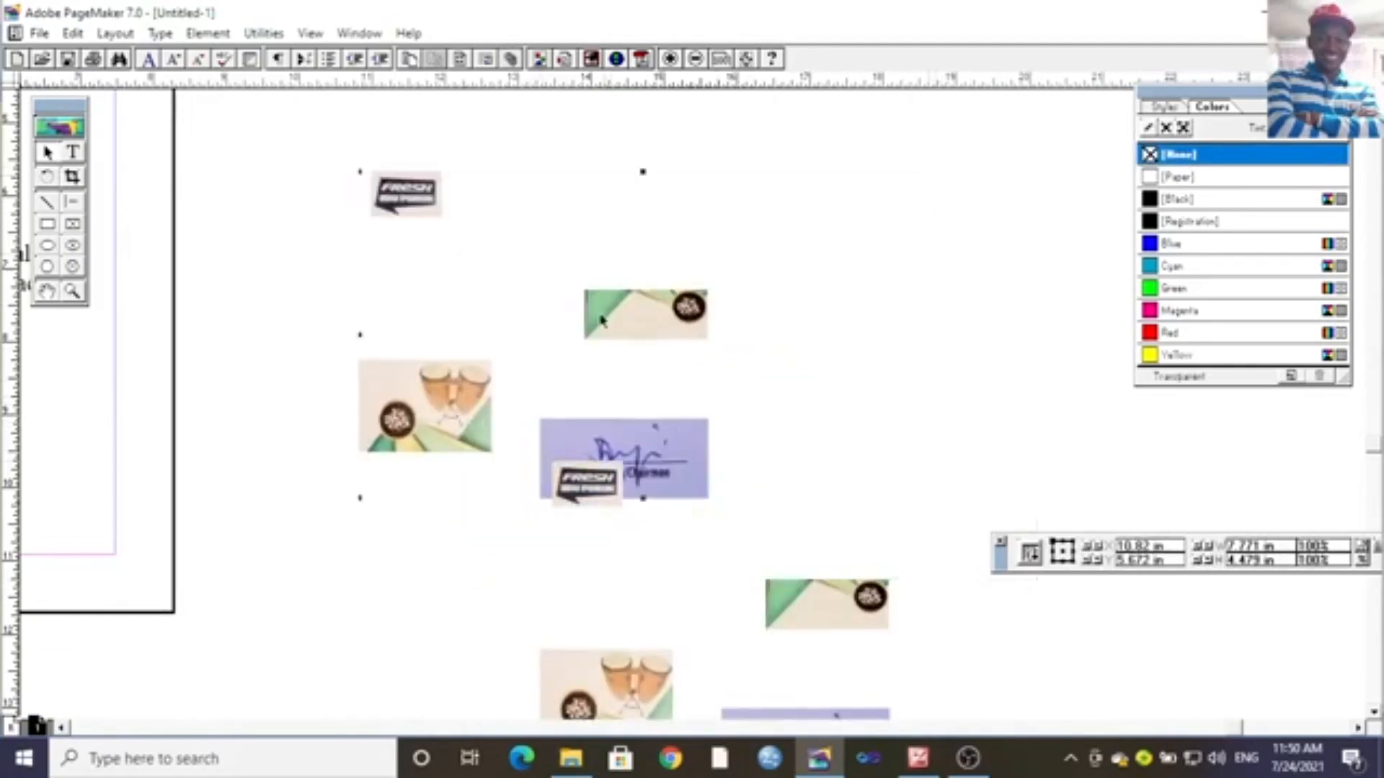
Crop the upper combined image on the pasteboard down to its drum artwork, about 1.83 by 1.34 in.
click(72, 176)
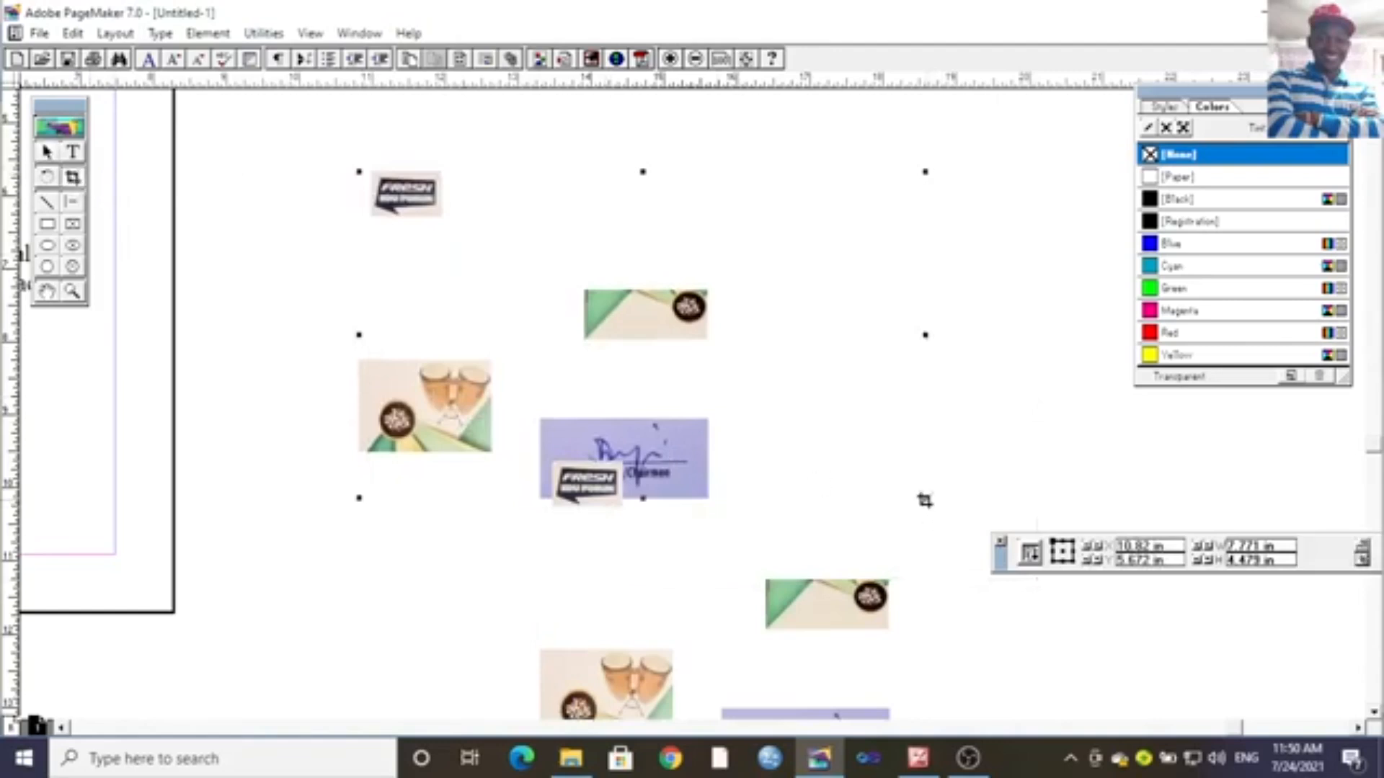
drag(926, 497, 512, 456)
drag(360, 173, 370, 355)
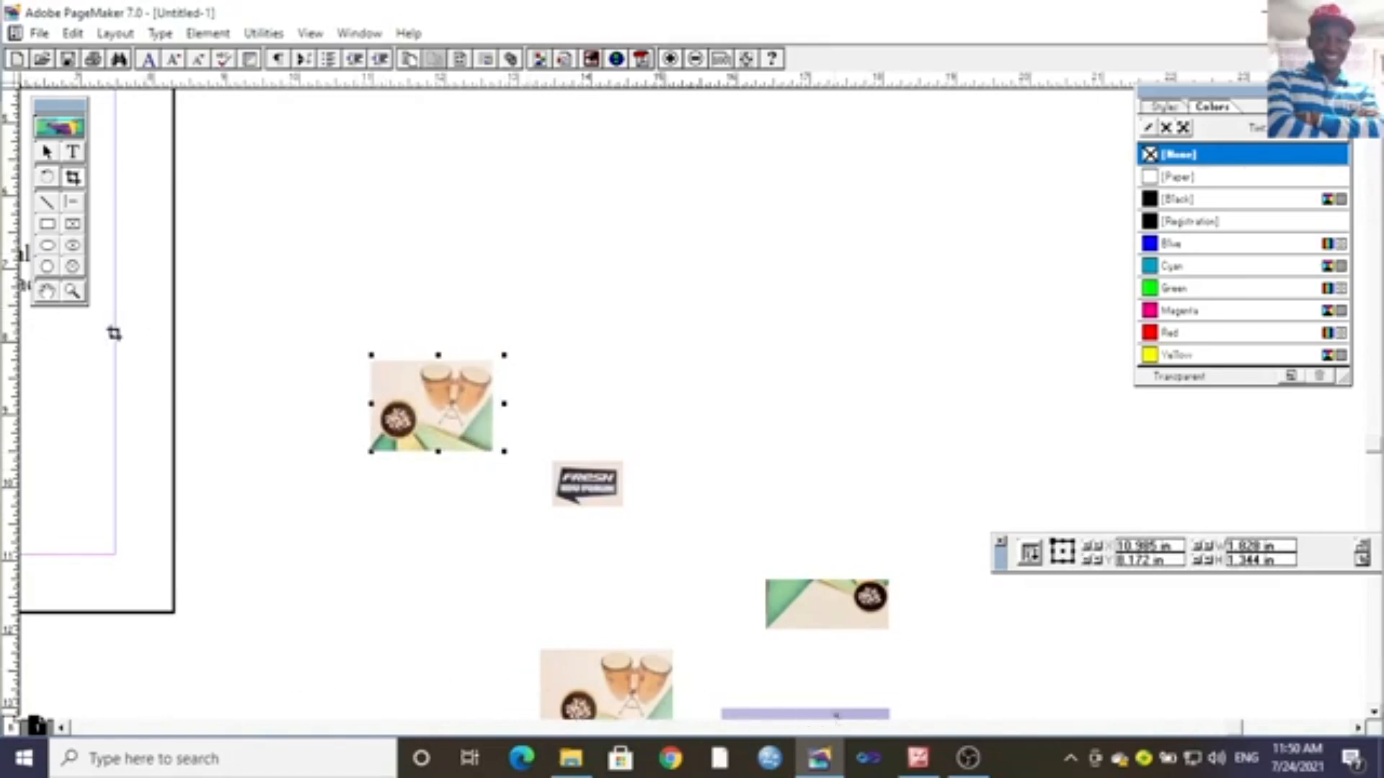
Move the drum artwork from the certificate's upper-left corner into its lower-right margin corner.
click(47, 292)
drag(121, 420, 529, 743)
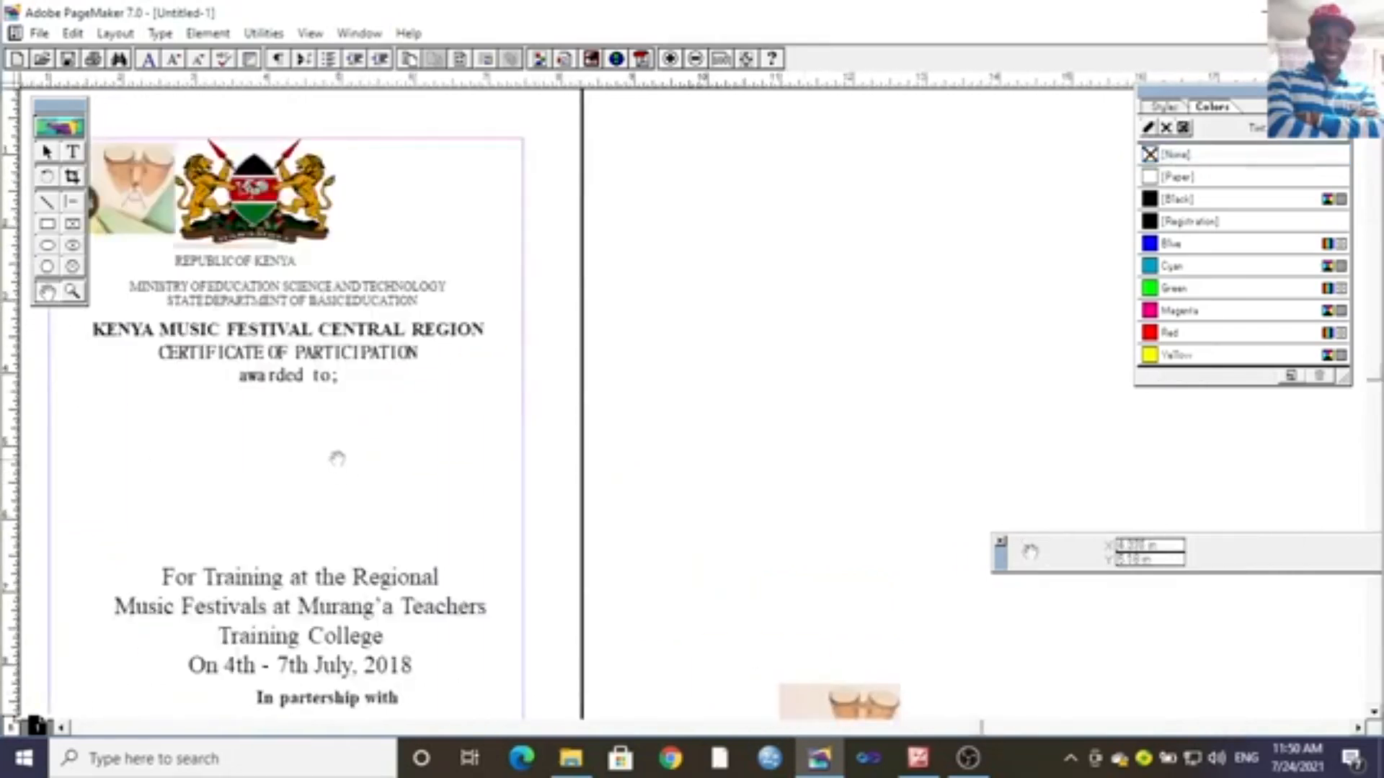
drag(338, 458, 527, 349)
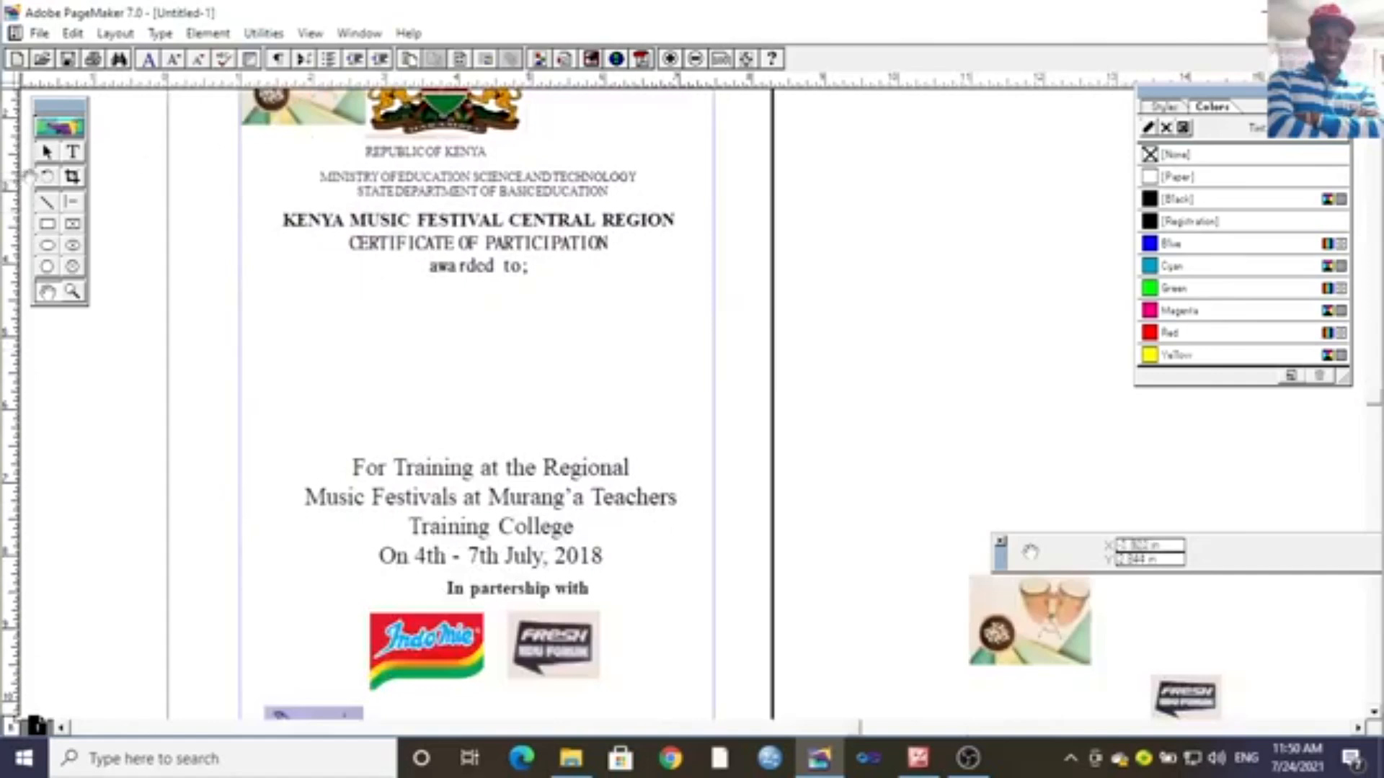
click(47, 152)
drag(1019, 657, 631, 655)
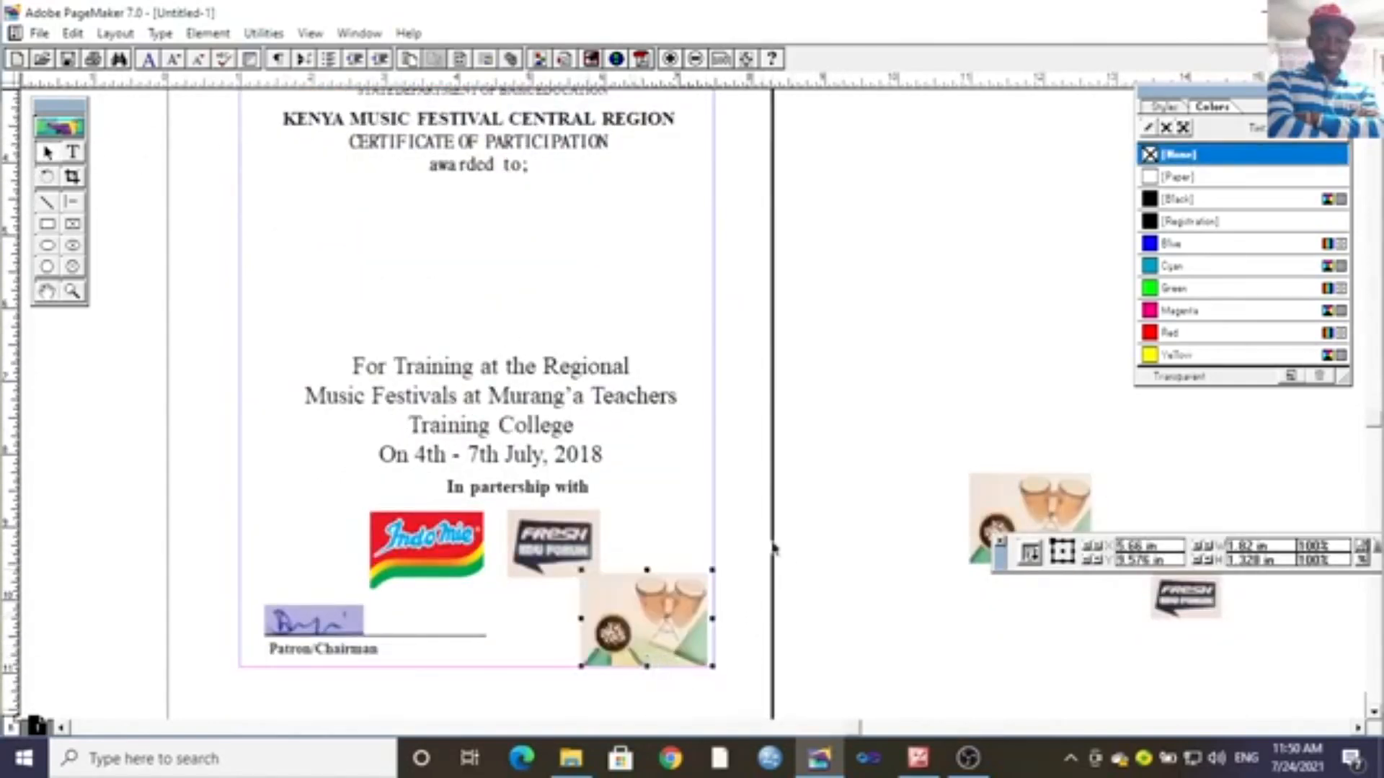
click(807, 487)
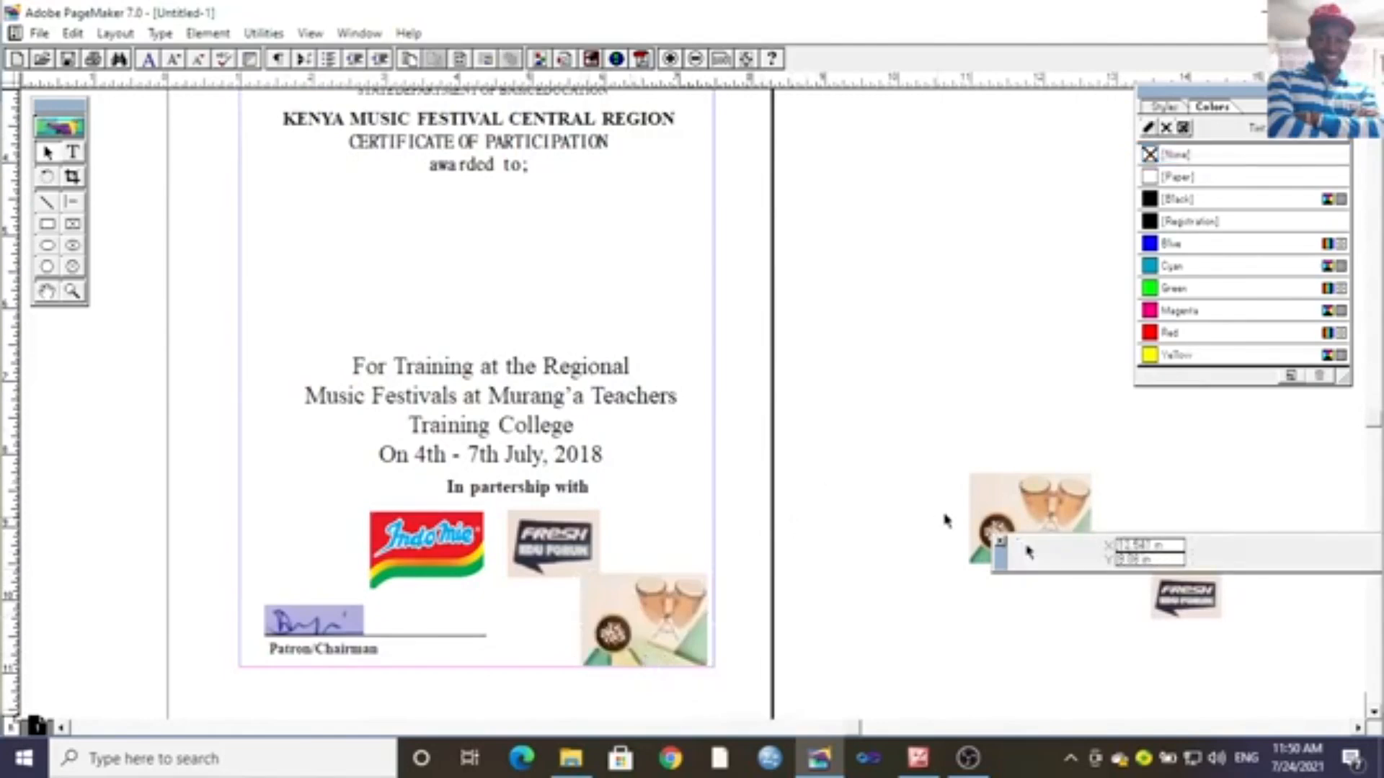
Crop the remaining combined image right of the page down to the green corner strip with the round emblem.
click(46, 291)
drag(1062, 422, 622, 303)
drag(789, 405, 611, 307)
drag(913, 581, 707, 466)
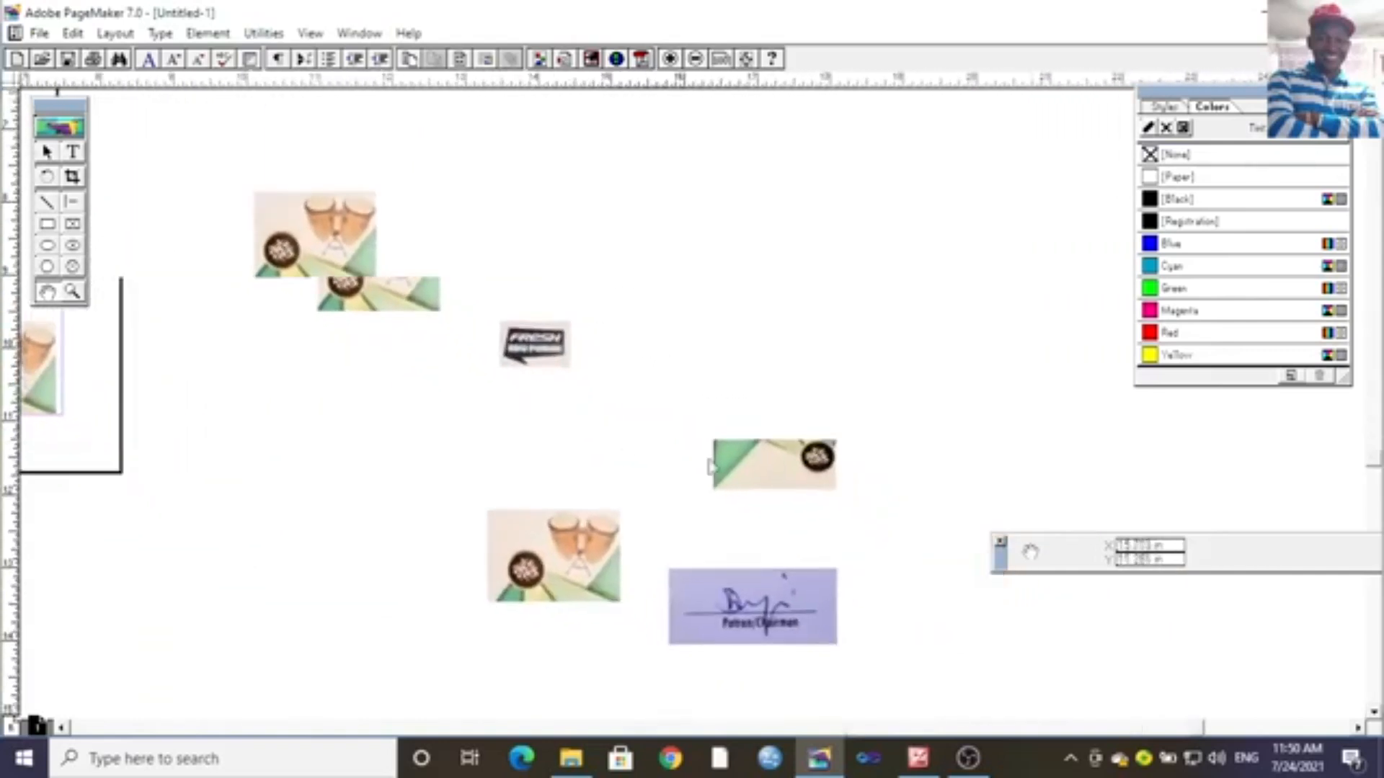
click(46, 152)
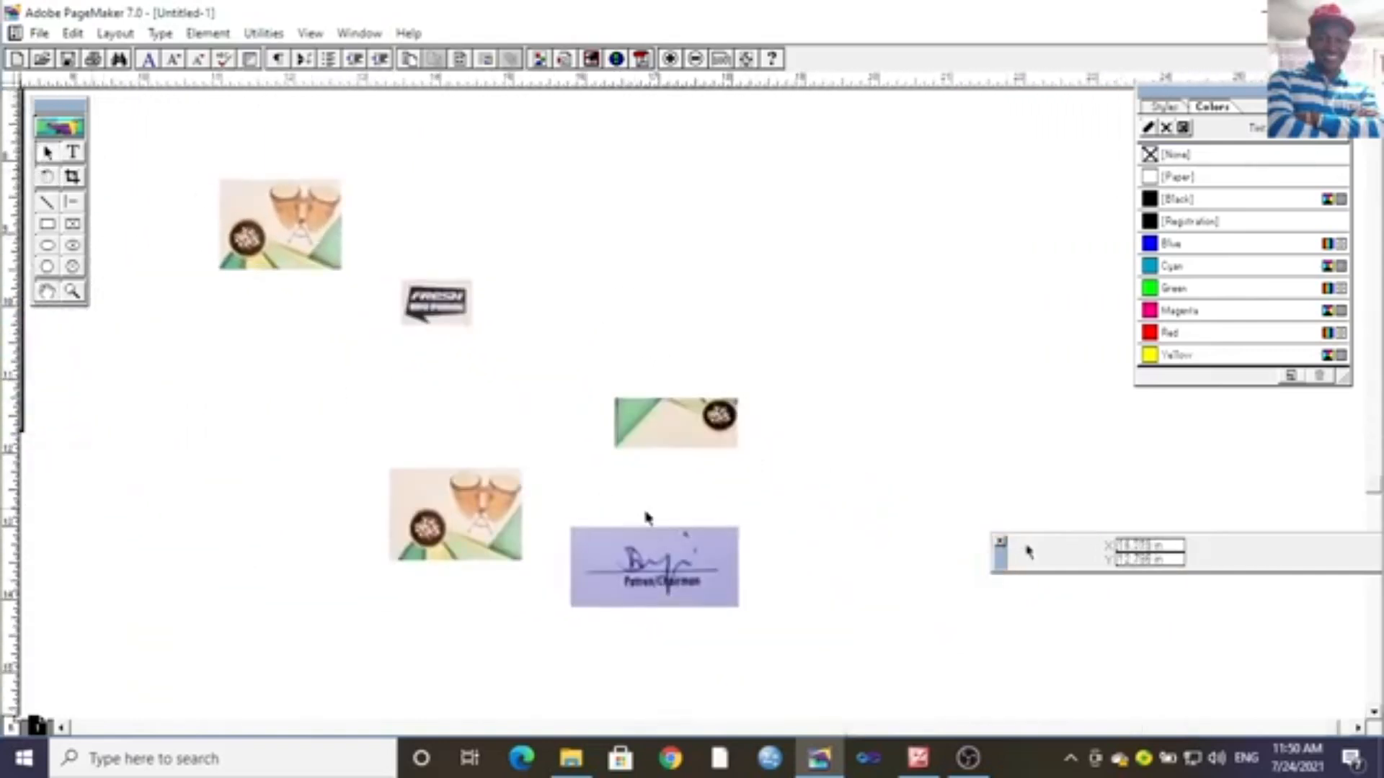
click(671, 475)
click(72, 178)
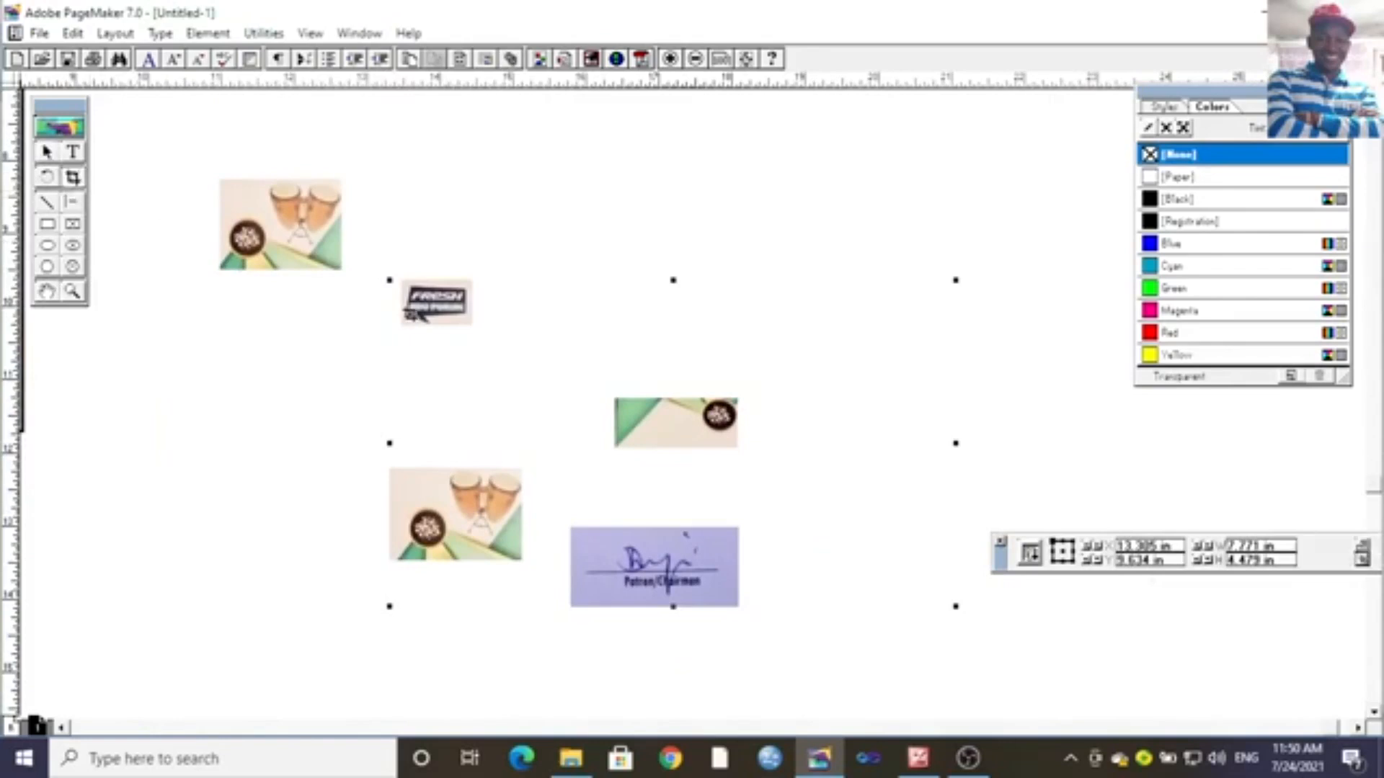
drag(389, 280, 602, 386)
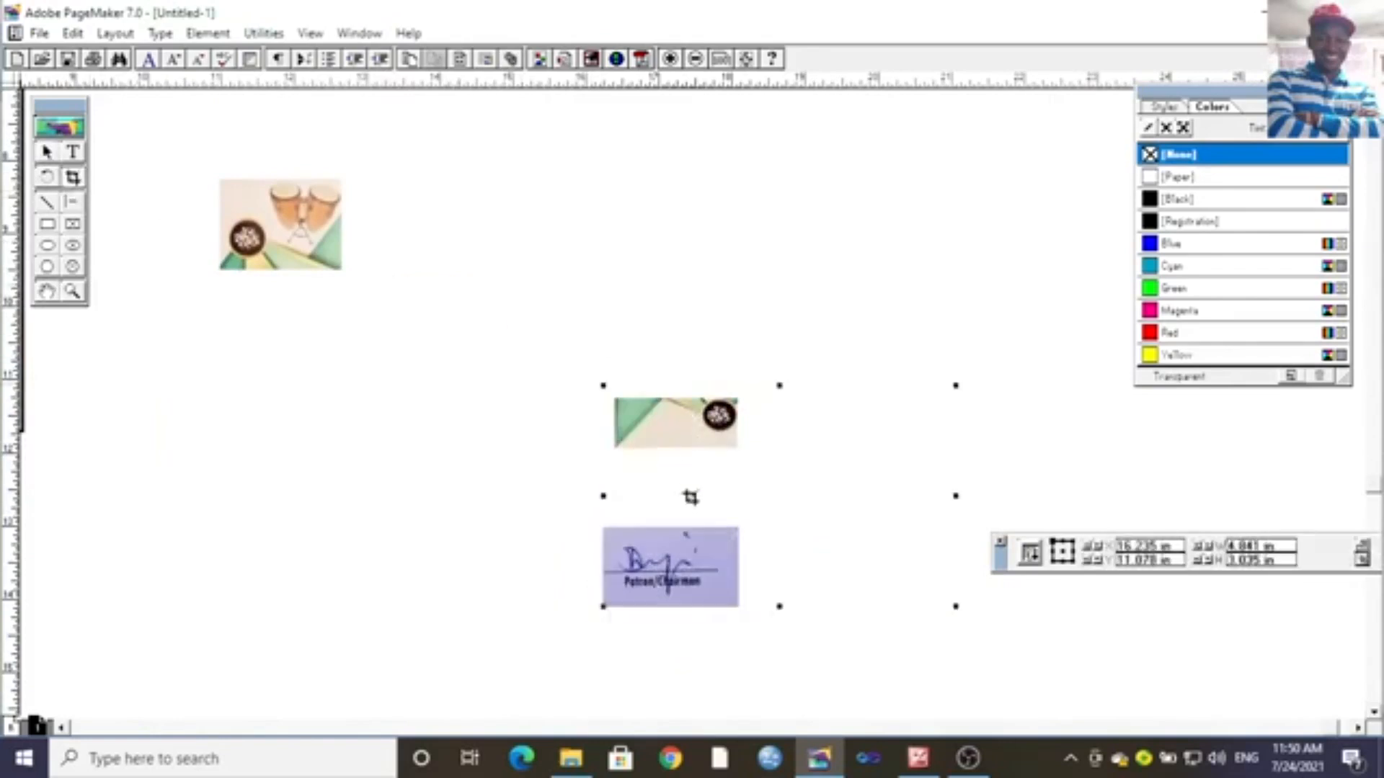
drag(955, 606, 738, 460)
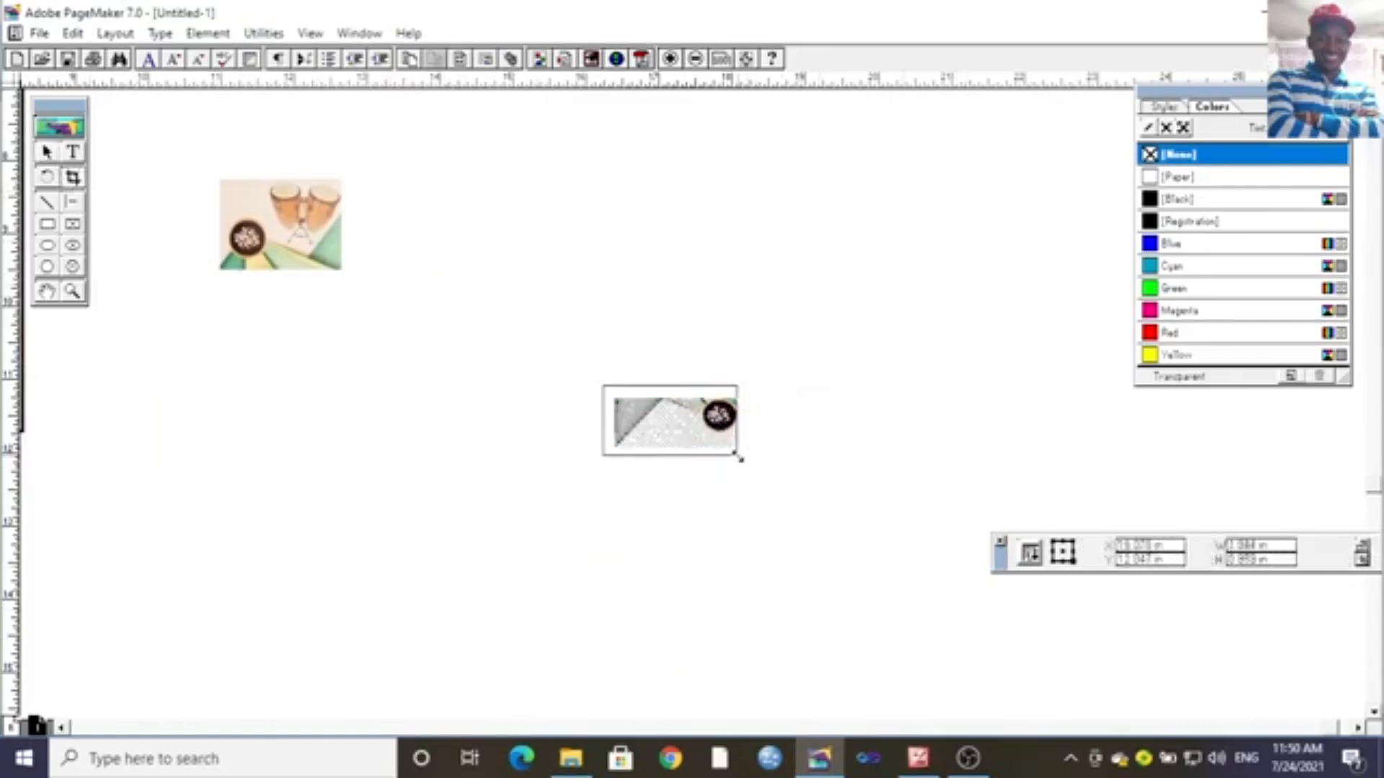
click(744, 525)
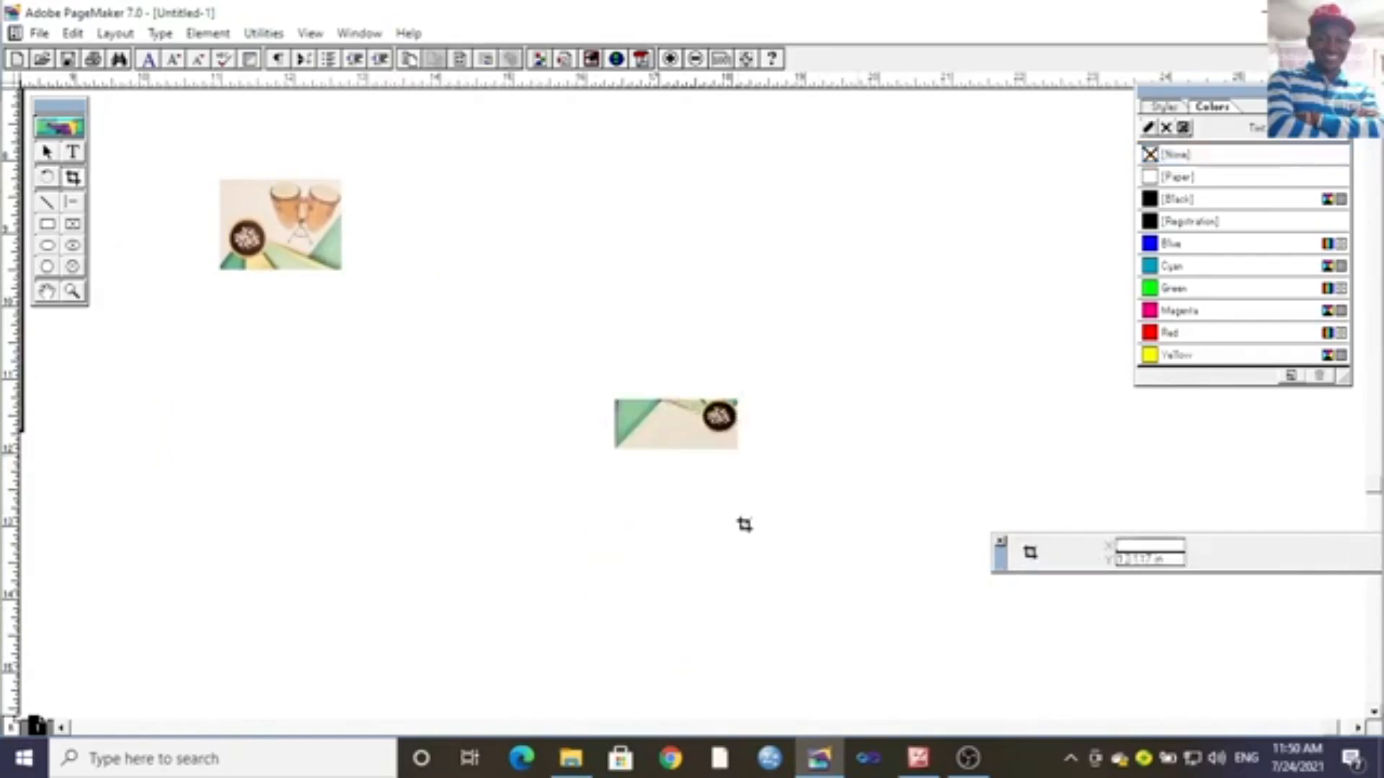
Move the cropped green corner strip from the pasteboard onto the certificate, at the left of the coat of arms.
click(45, 153)
drag(645, 425, 167, 150)
click(46, 291)
drag(234, 337, 522, 658)
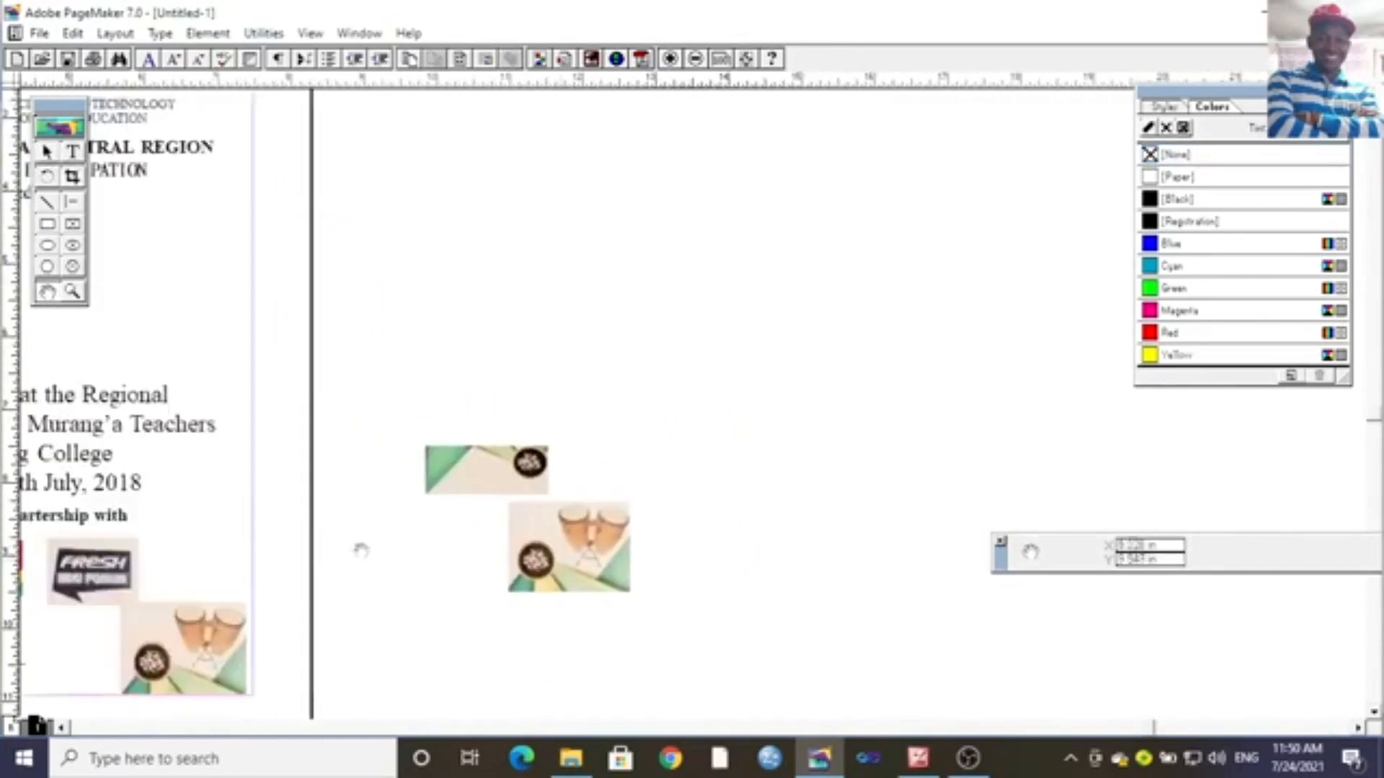
drag(292, 522, 716, 641)
drag(407, 549, 664, 605)
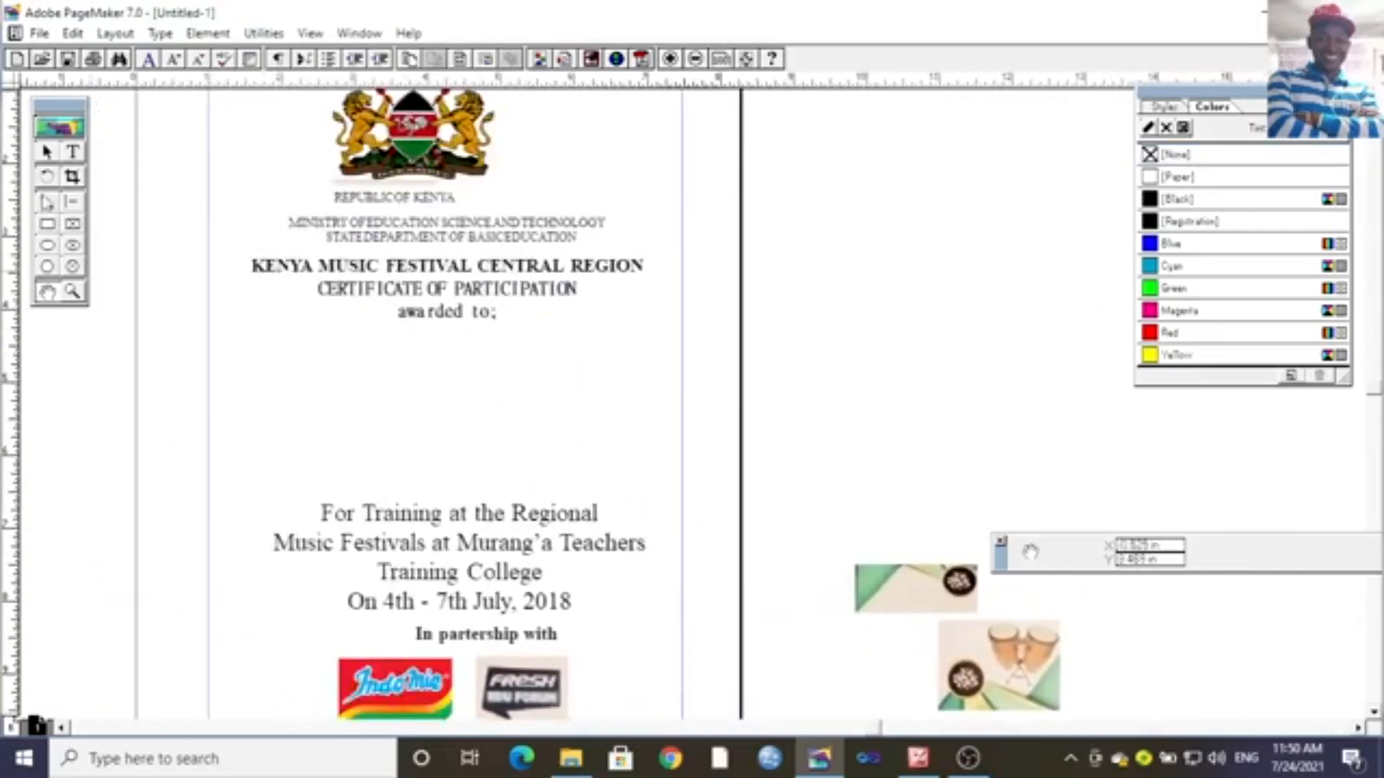
click(47, 152)
drag(856, 587, 225, 176)
Raise the green corner strip towards the upper margin and reduce the coat of arms' height from its upper edge.
click(46, 291)
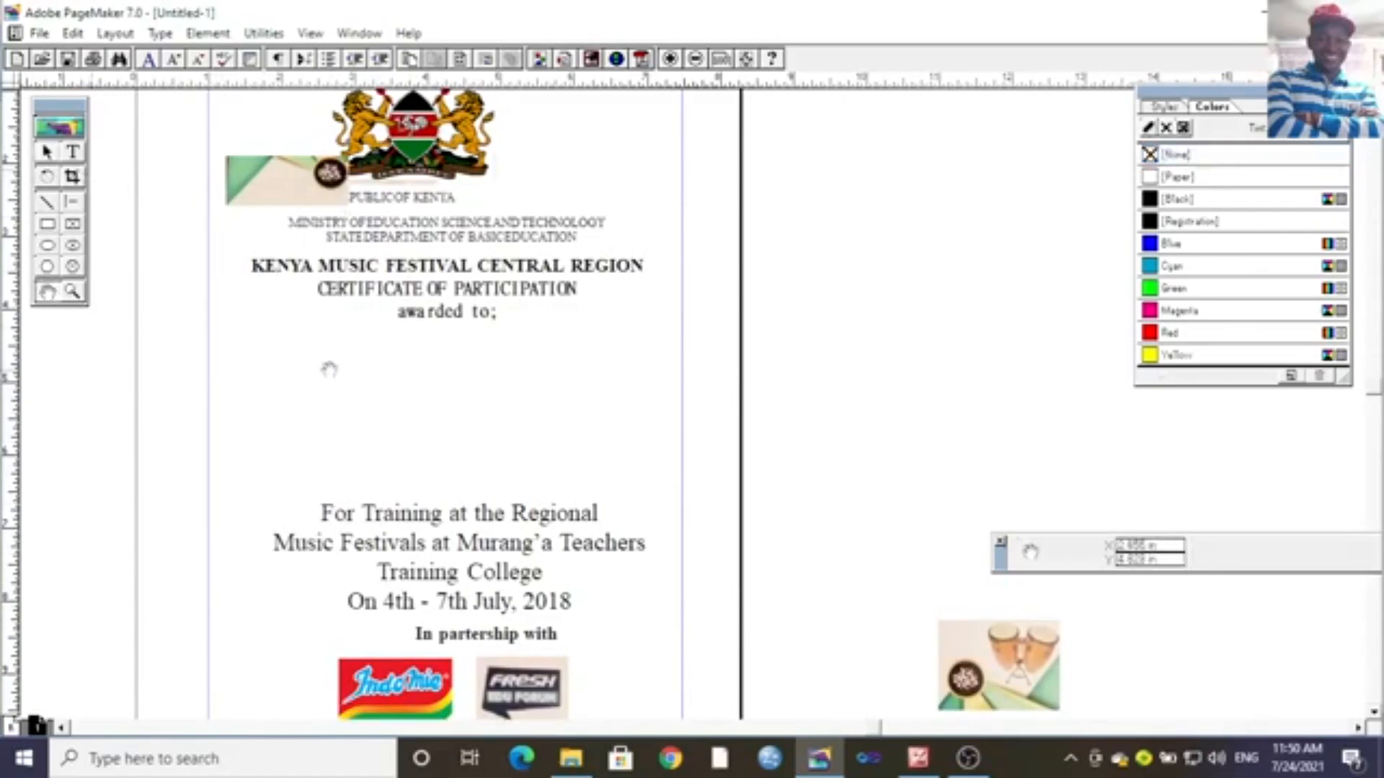
drag(331, 367, 466, 542)
click(47, 152)
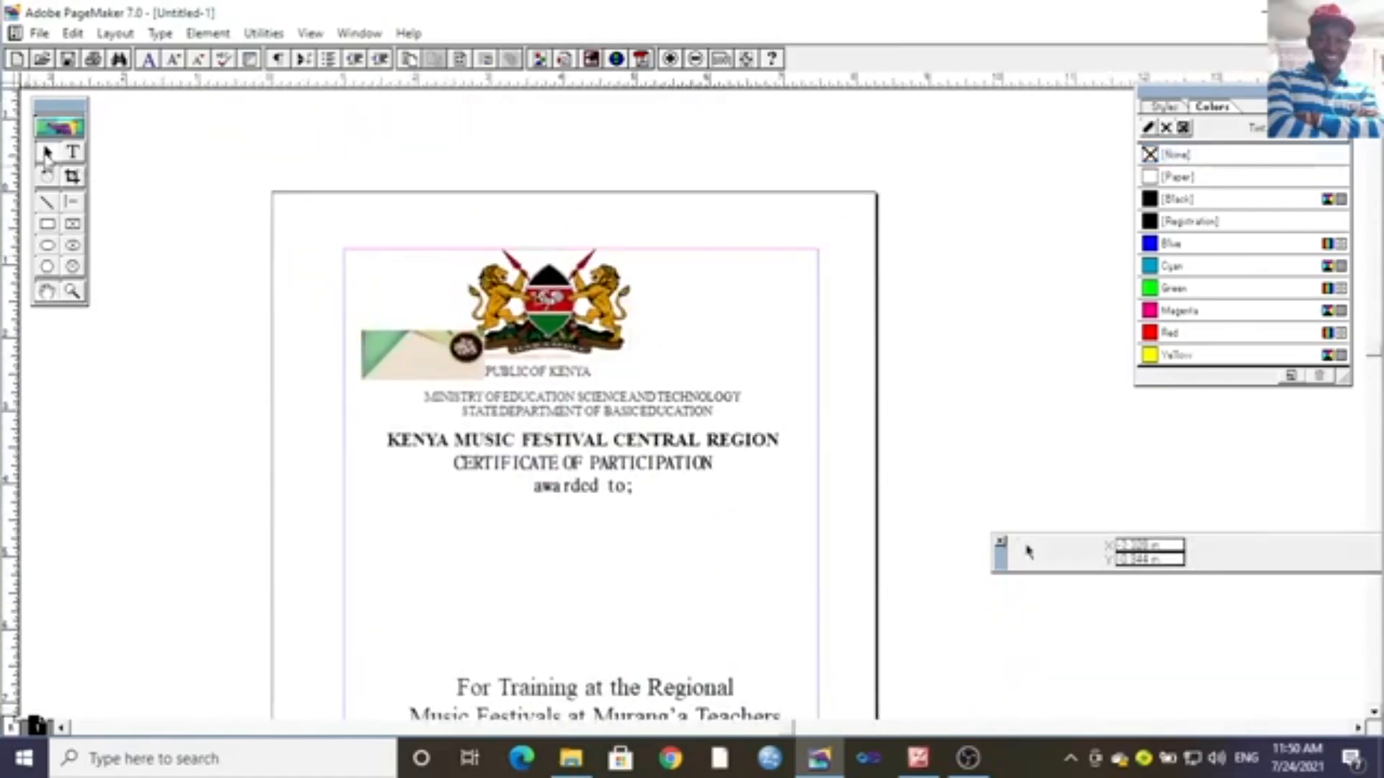
drag(398, 359, 393, 294)
click(522, 309)
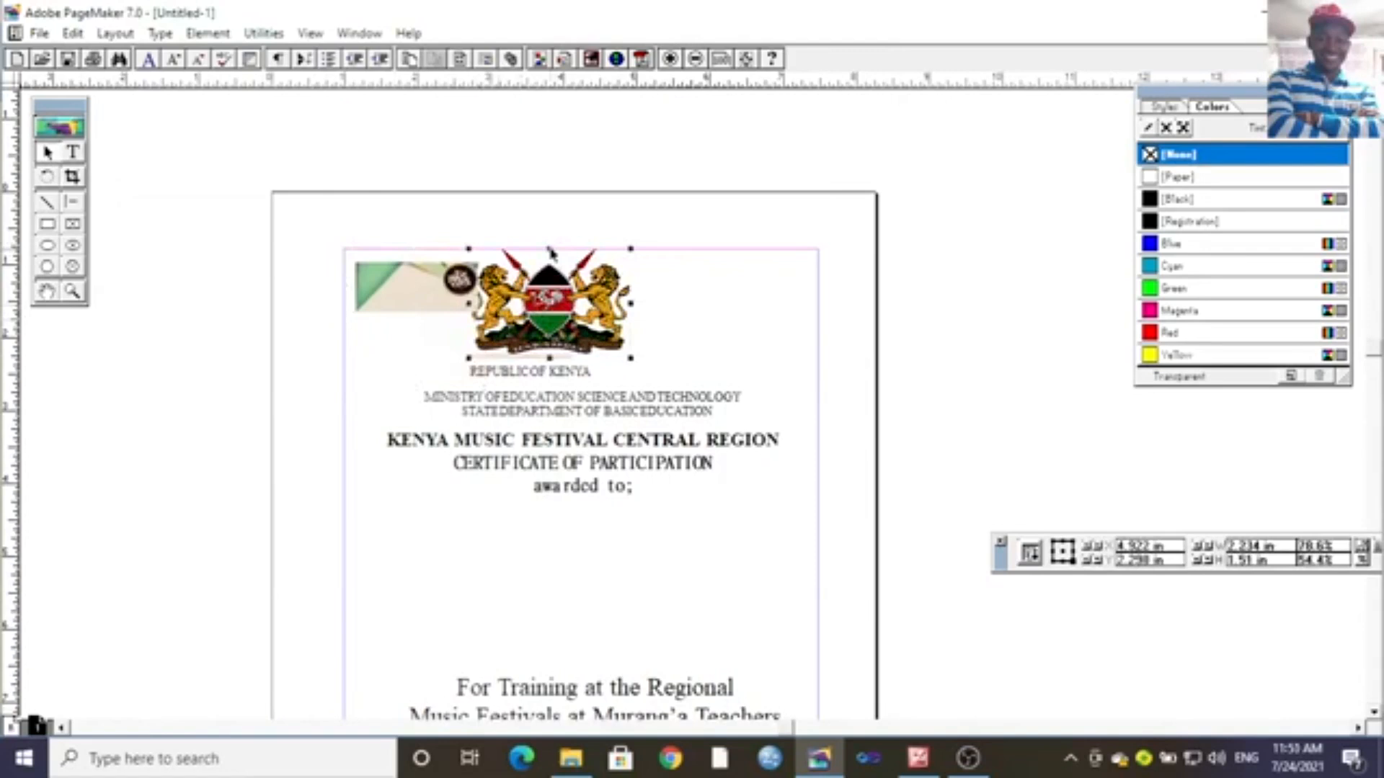
drag(549, 250, 550, 276)
Move the green corner strip with the round emblem into the certificate's upper-left margin corner.
drag(437, 293, 426, 276)
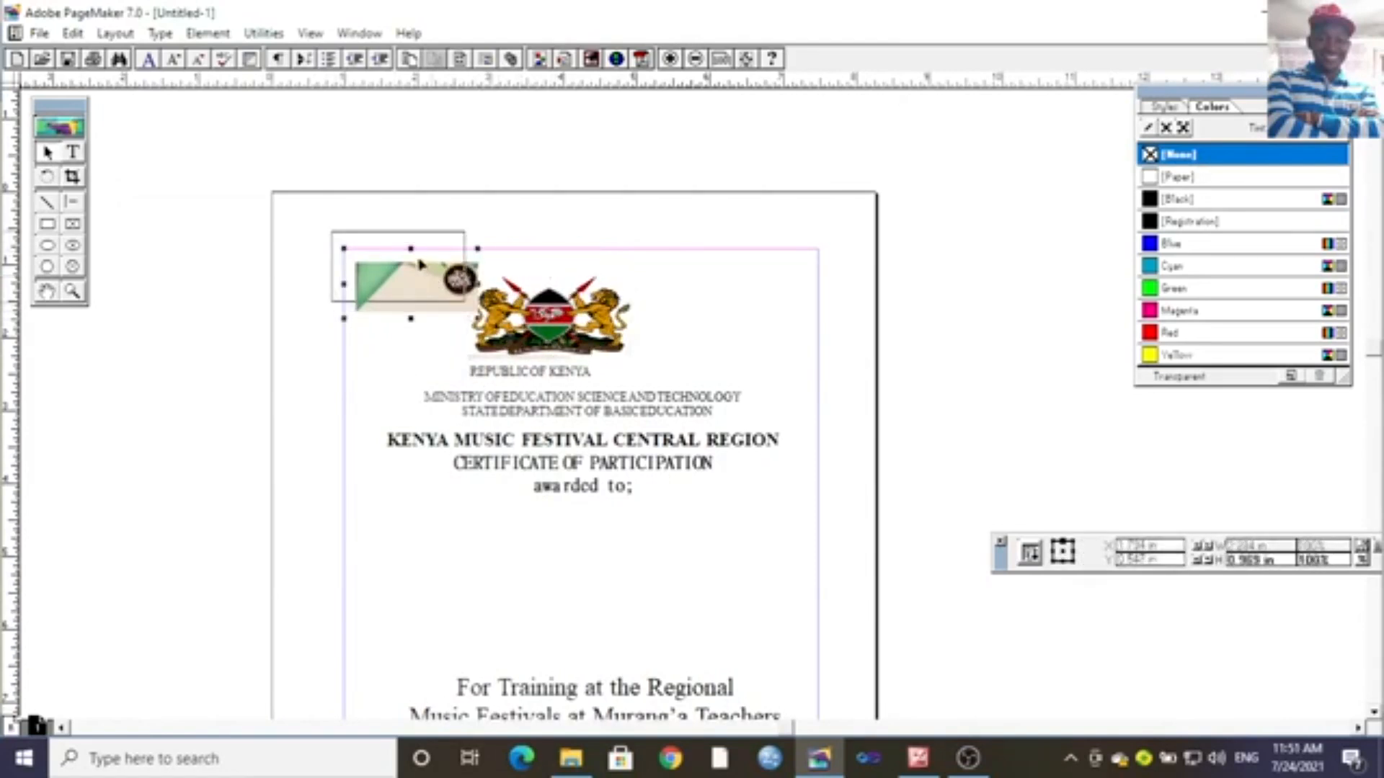
click(640, 315)
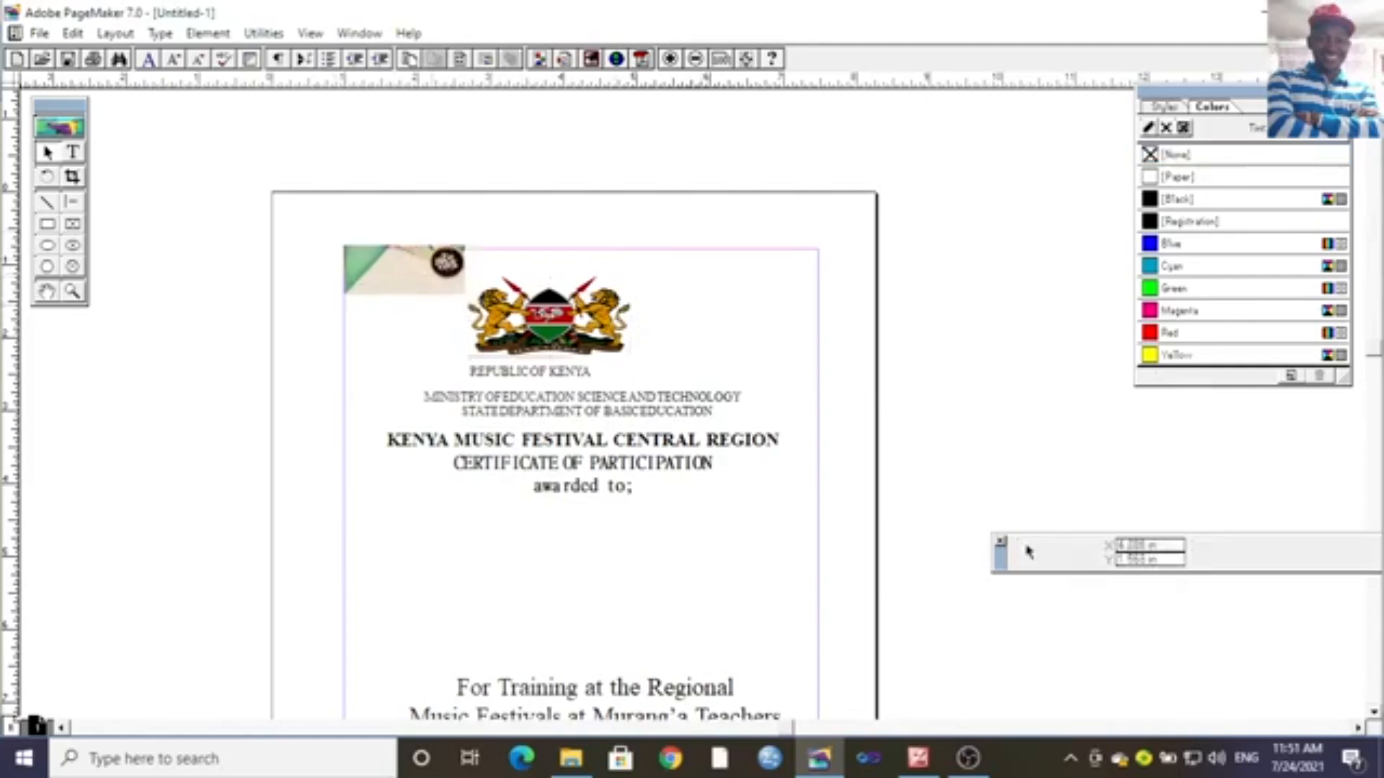
click(409, 273)
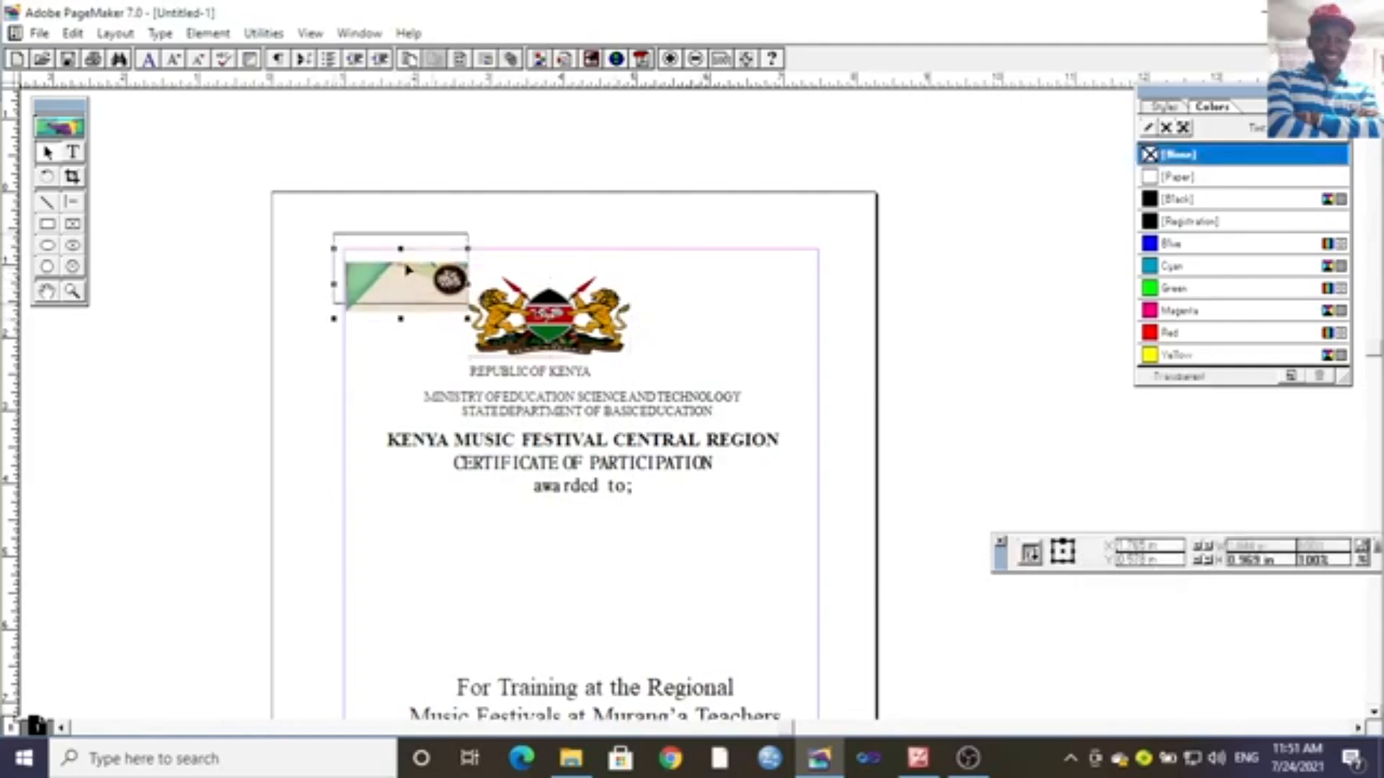
click(631, 255)
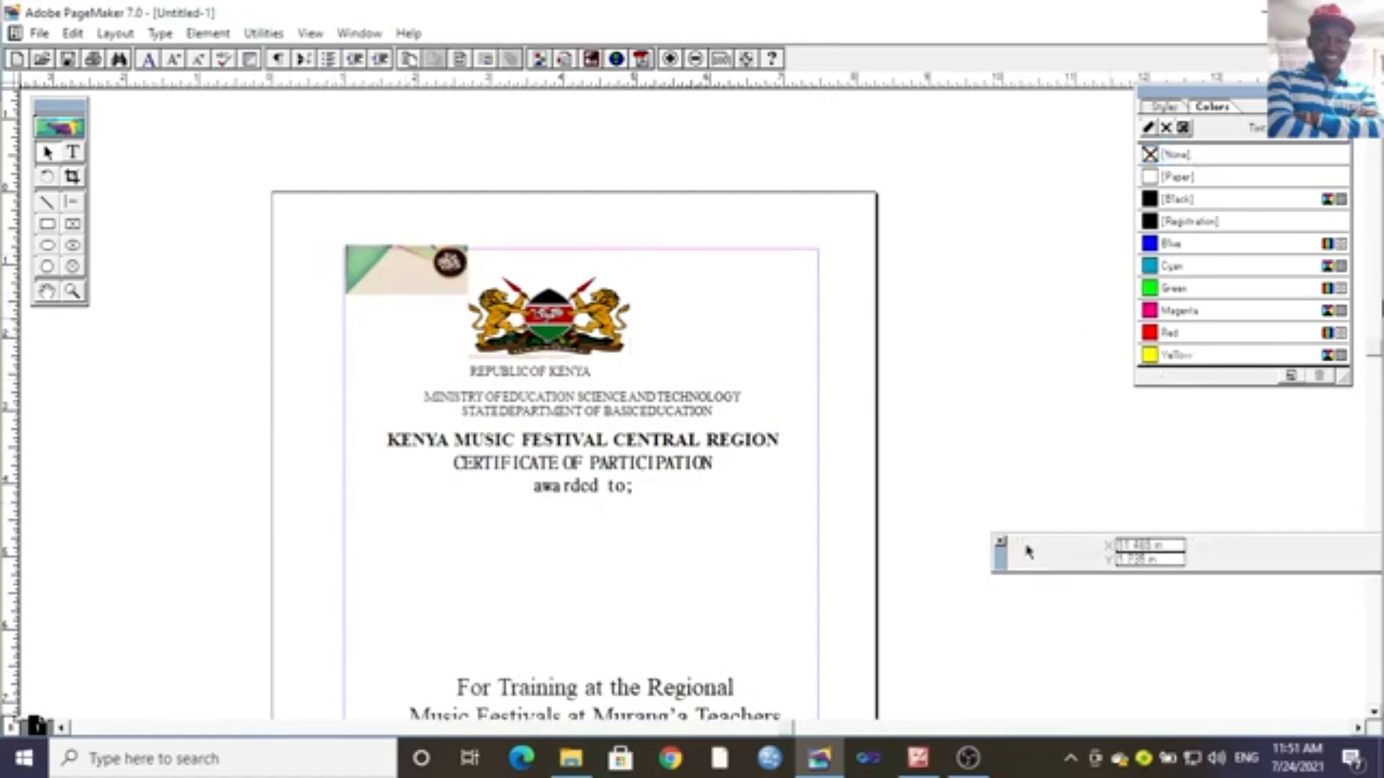
Crop the drum artwork in the certificate's lower-right corner from its upper-left corner to about 1.68 by 1.22 in.
click(47, 291)
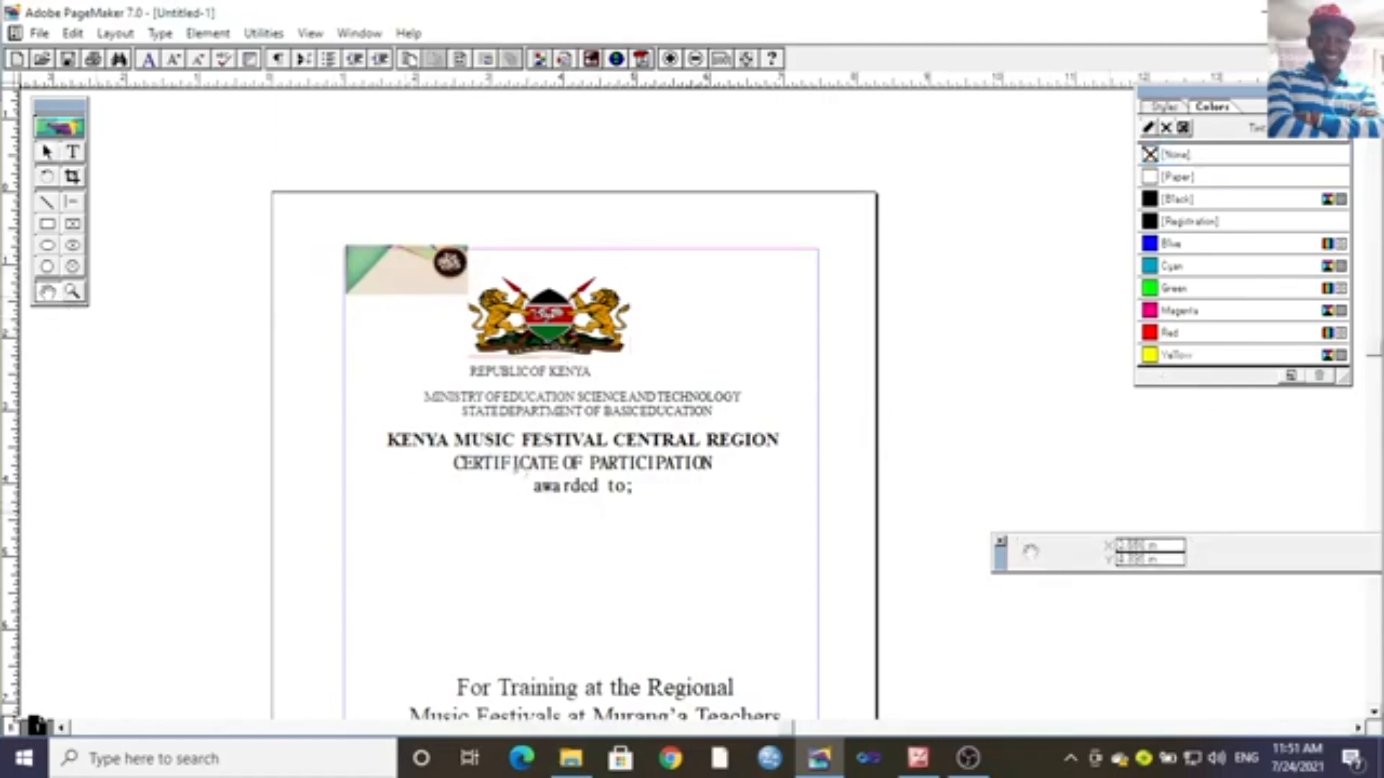
drag(521, 471, 550, 340)
drag(583, 420, 583, 352)
drag(612, 457, 599, 403)
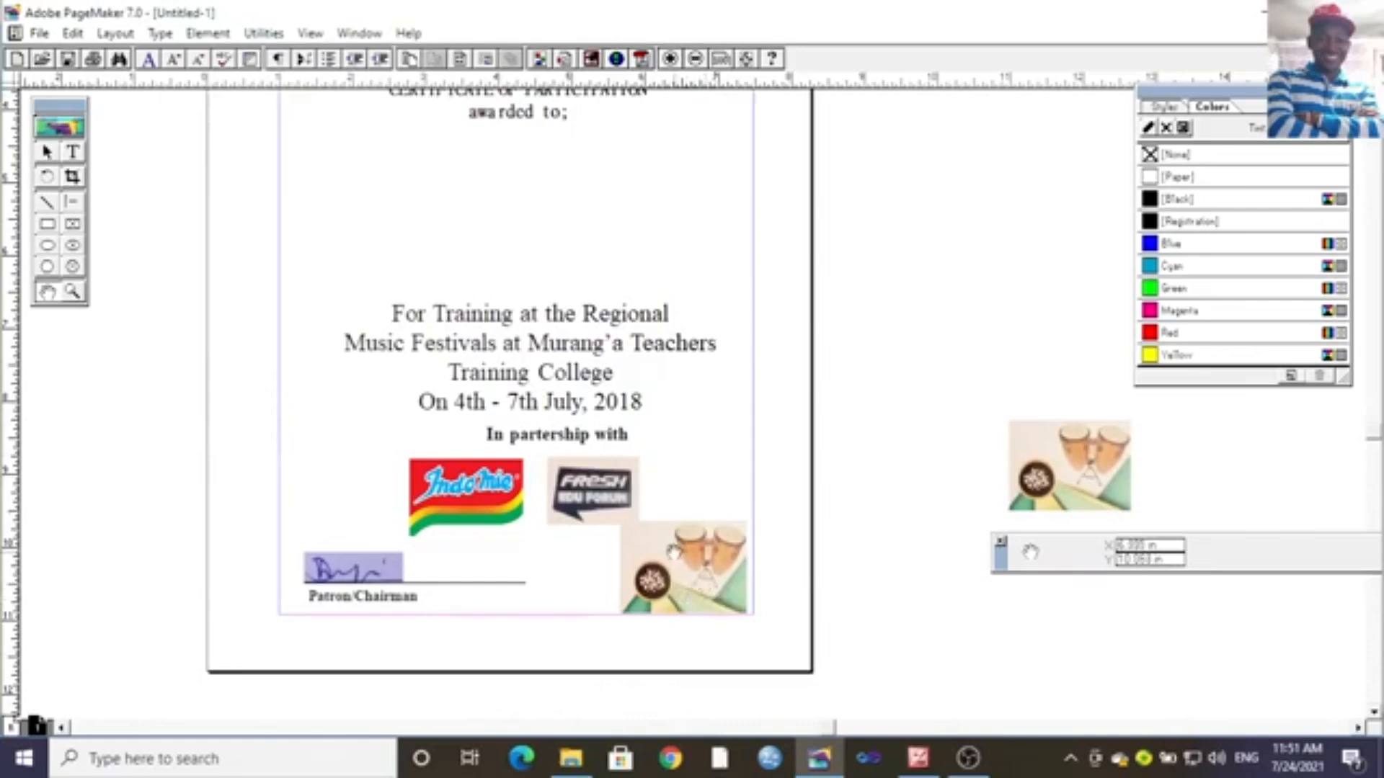
click(47, 151)
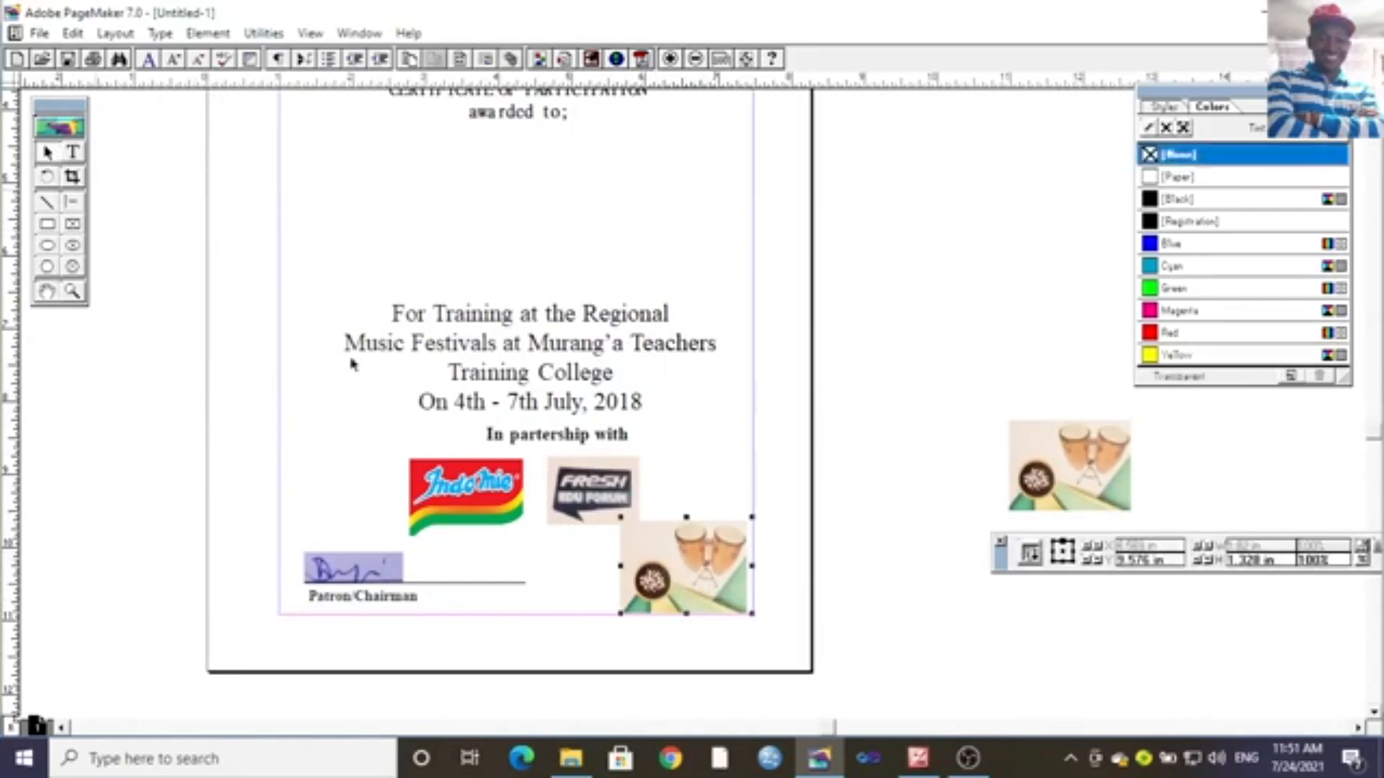
click(72, 176)
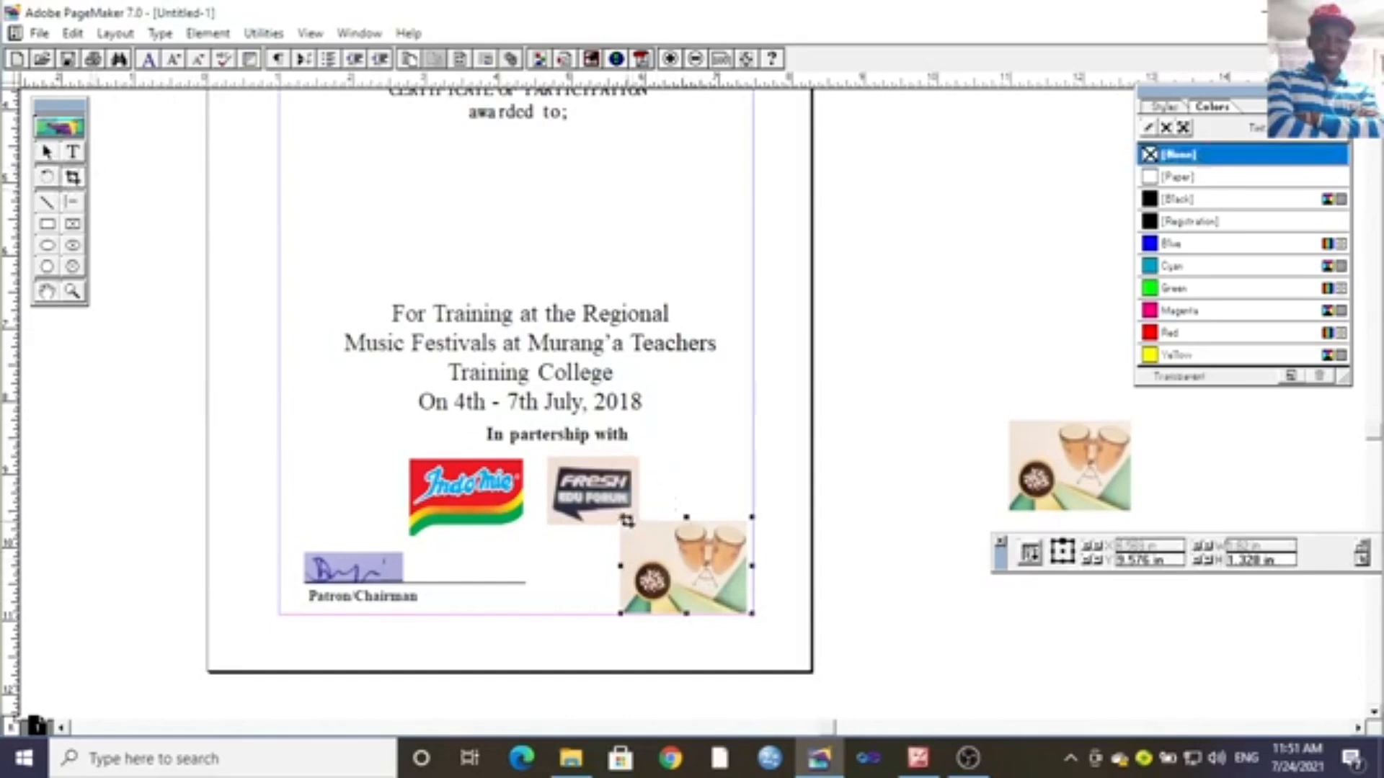
drag(627, 520, 632, 526)
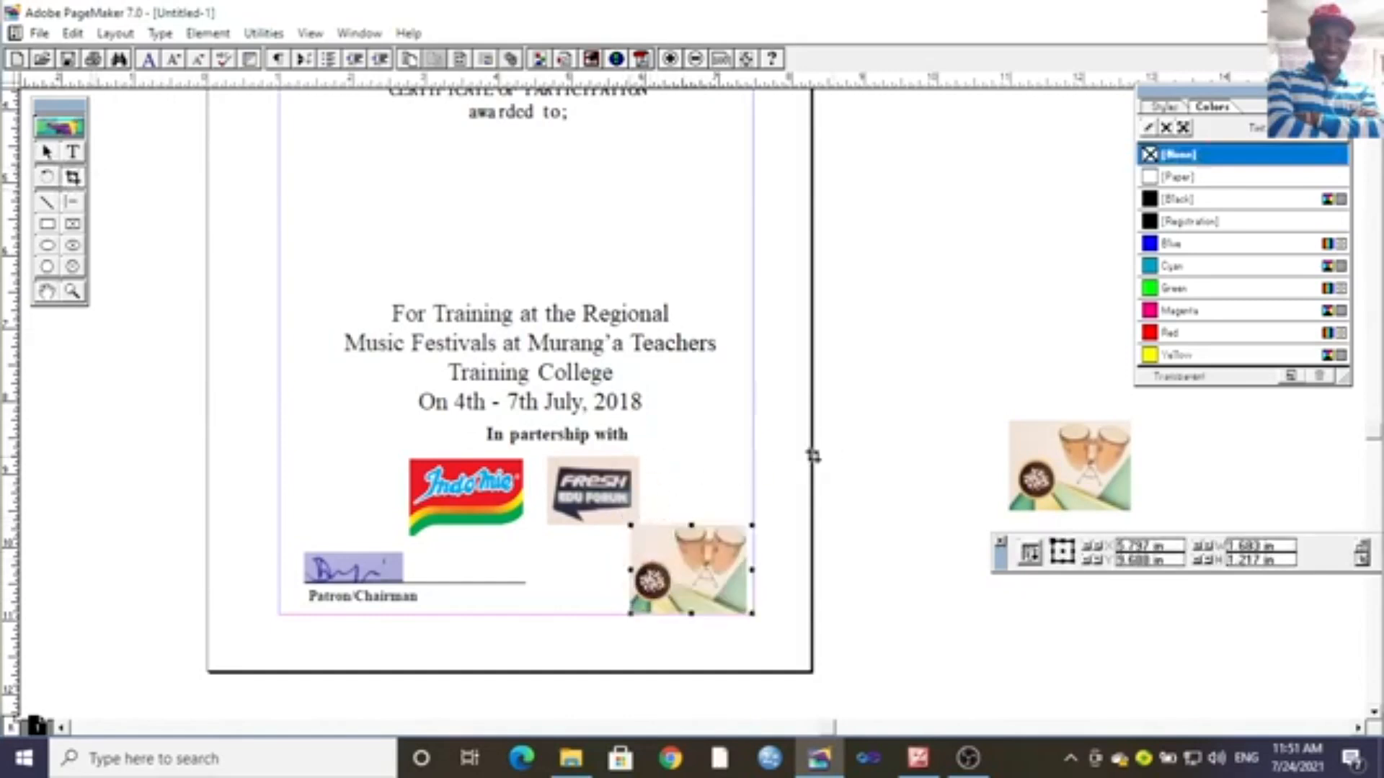
click(50, 150)
click(234, 258)
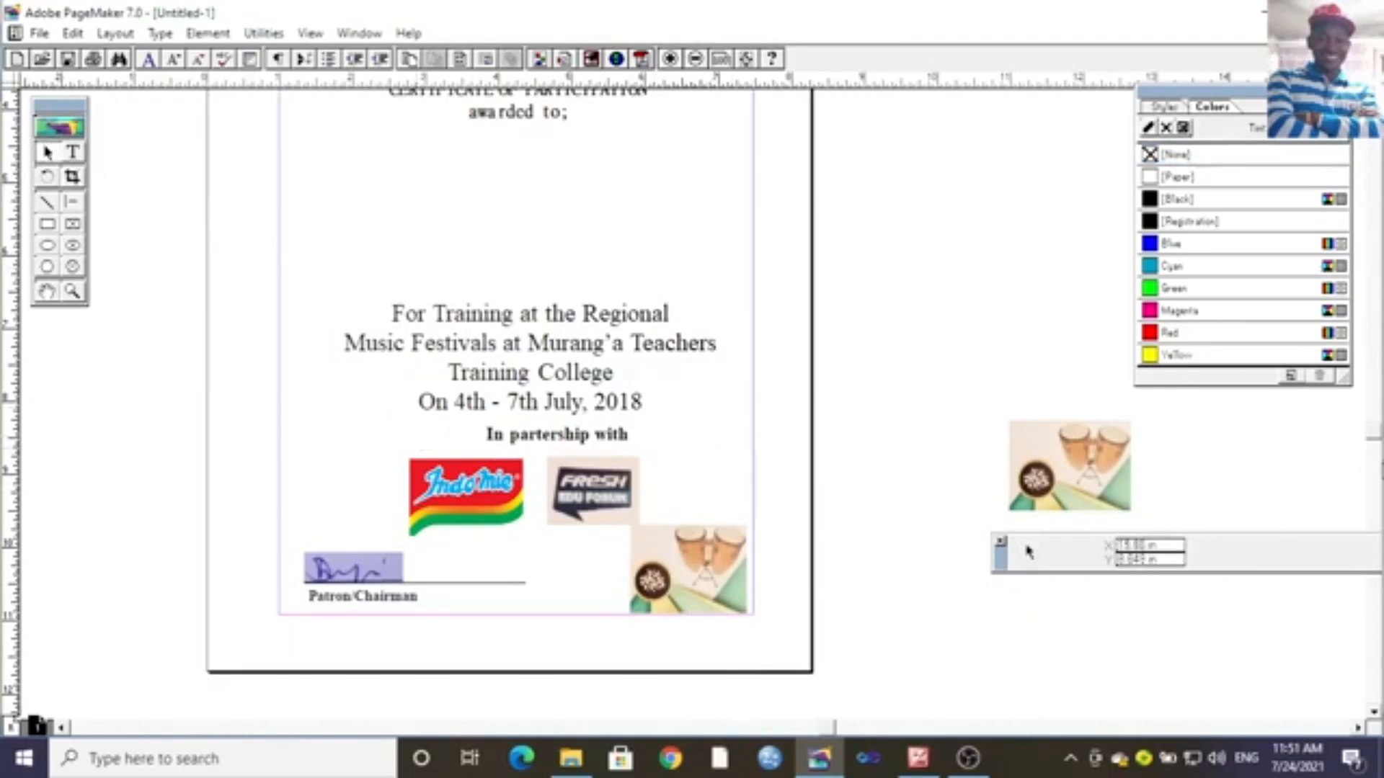
Draw a straight horizontal line about 6.4 in long between the side margins, in the gap below "awarded to;".
click(47, 291)
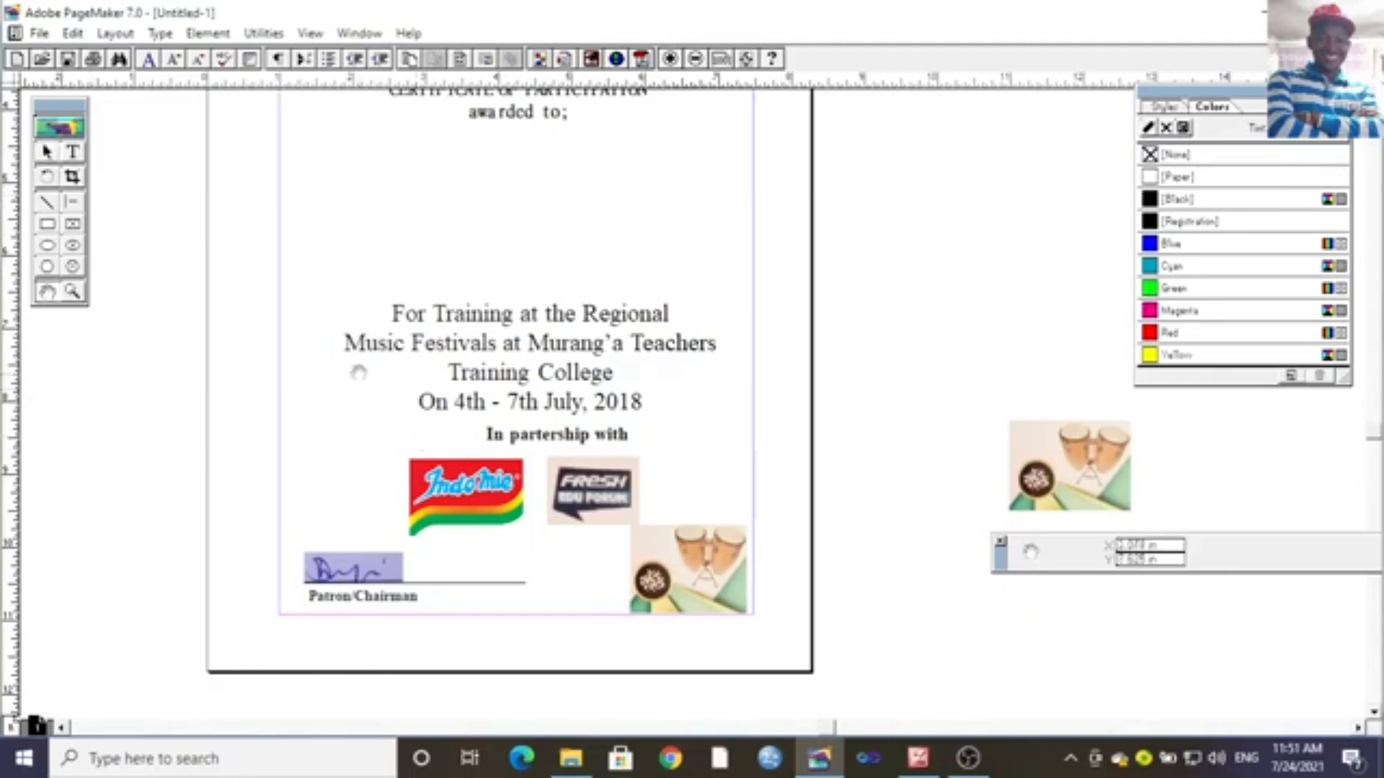
drag(356, 370, 342, 444)
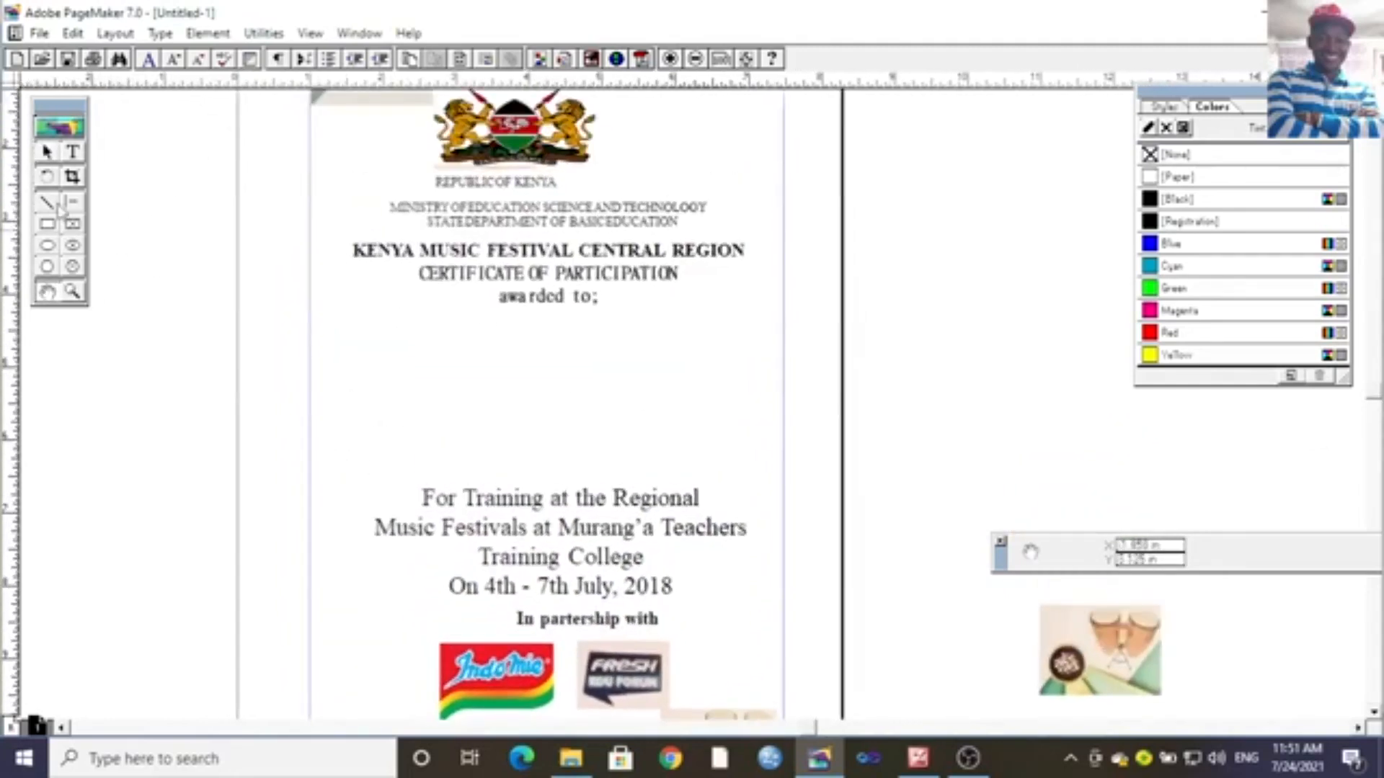
click(45, 204)
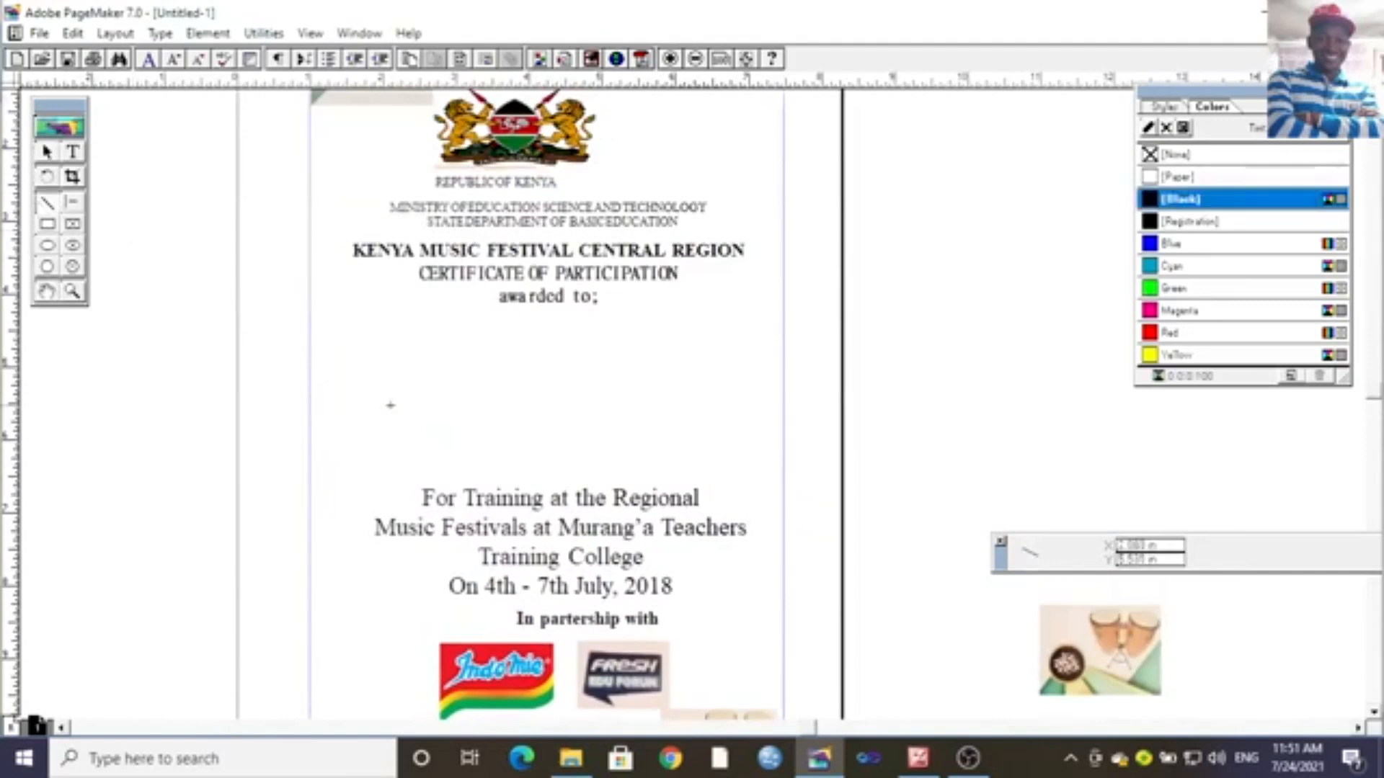
mouse_move(316, 394)
mouse_down()
mouse_move(796, 392)
mouse_move(784, 396)
mouse_up()
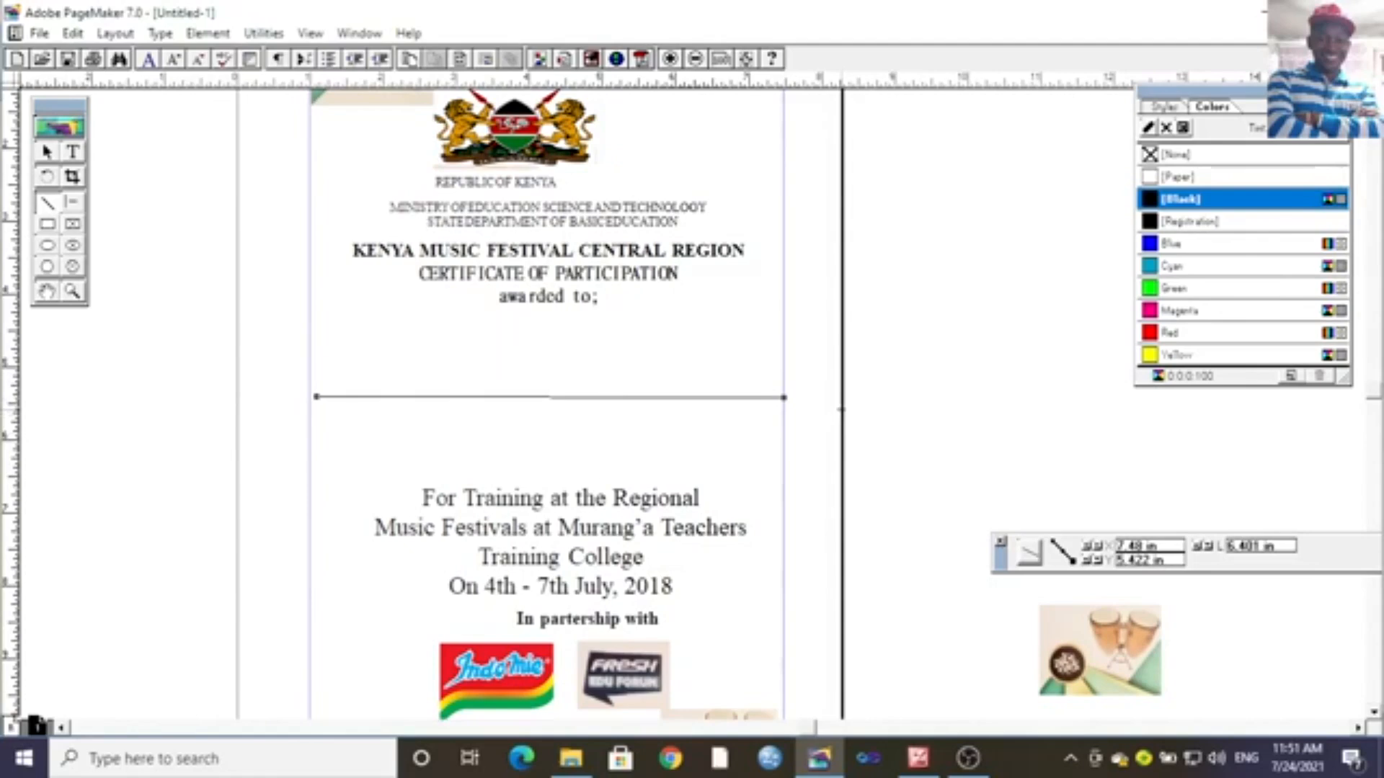
click(48, 151)
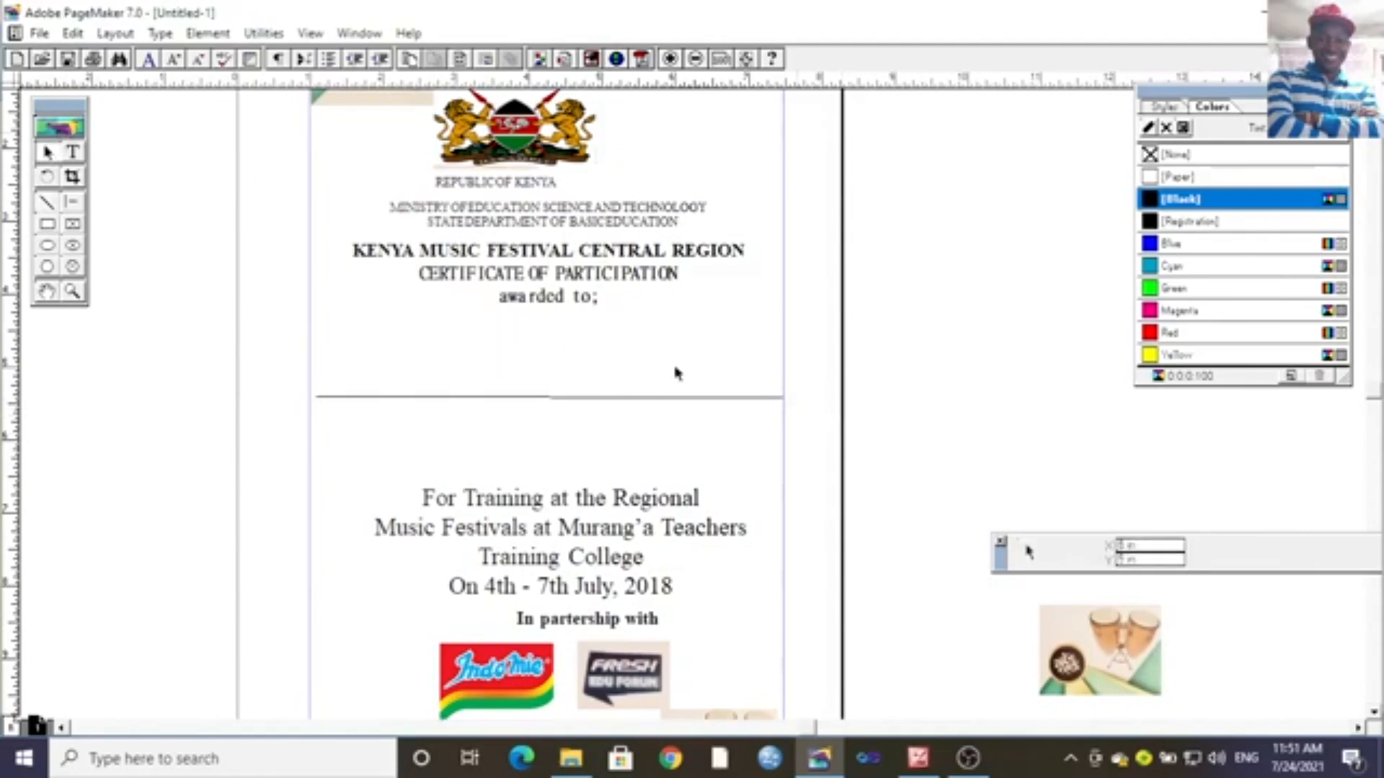
click(784, 404)
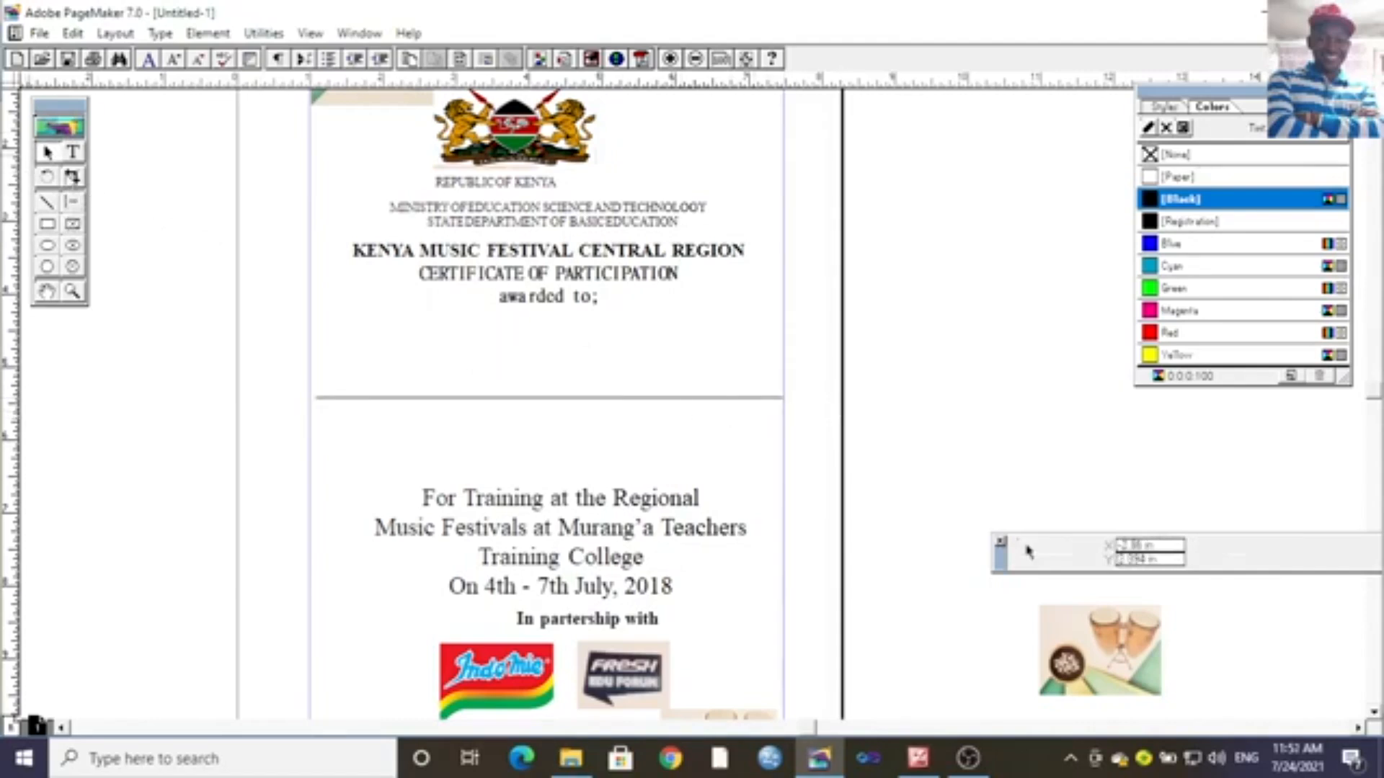
Add the label "T.S.C NO:" and place it just above the middle of the line below "awarded to;".
click(72, 152)
drag(524, 368, 610, 394)
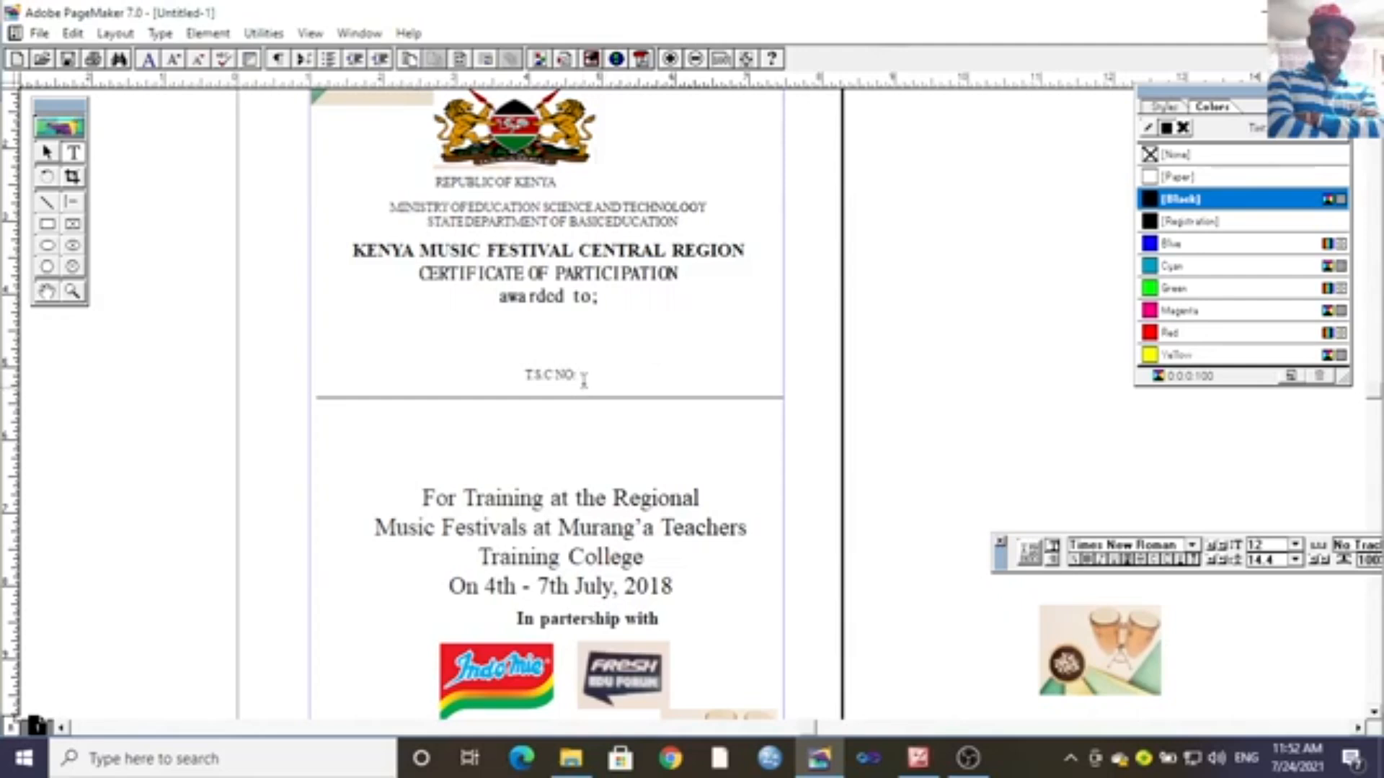
drag(524, 373, 581, 376)
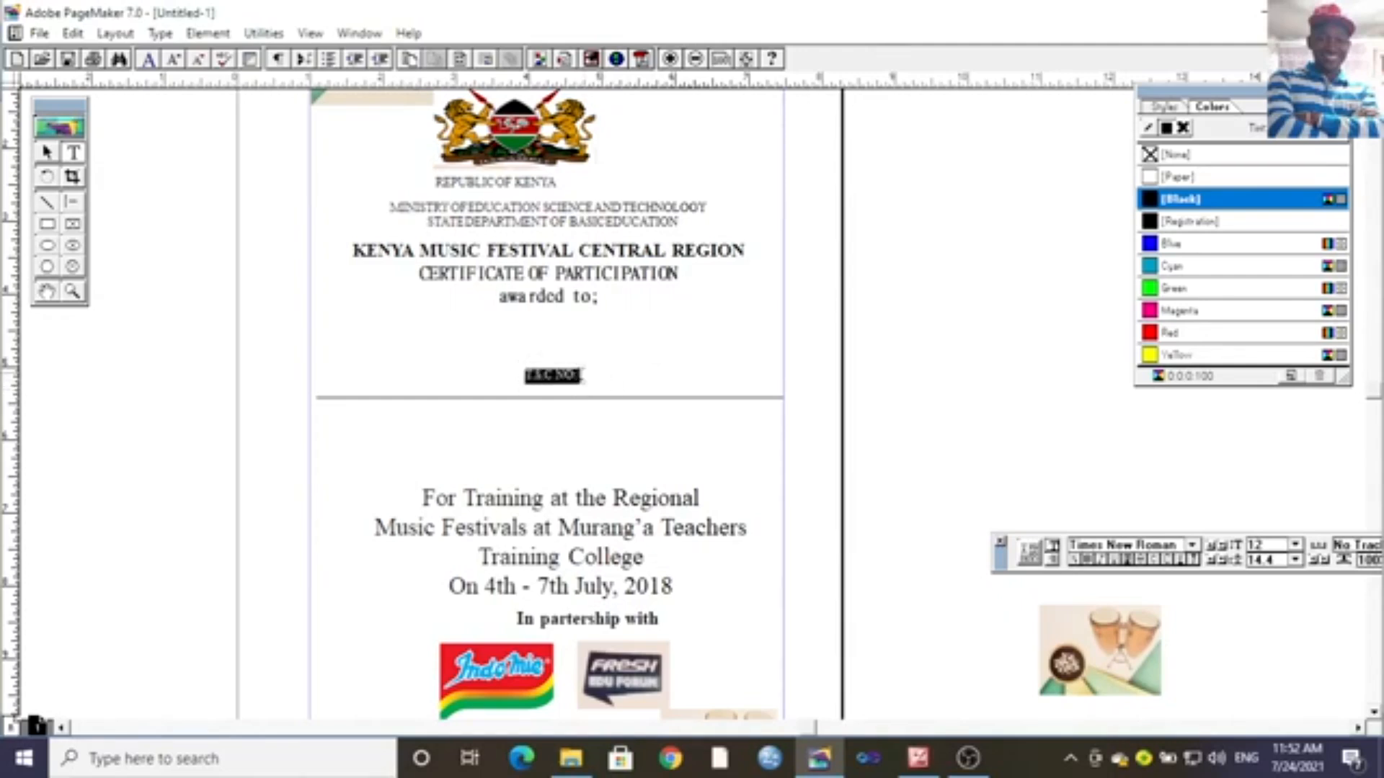
click(47, 152)
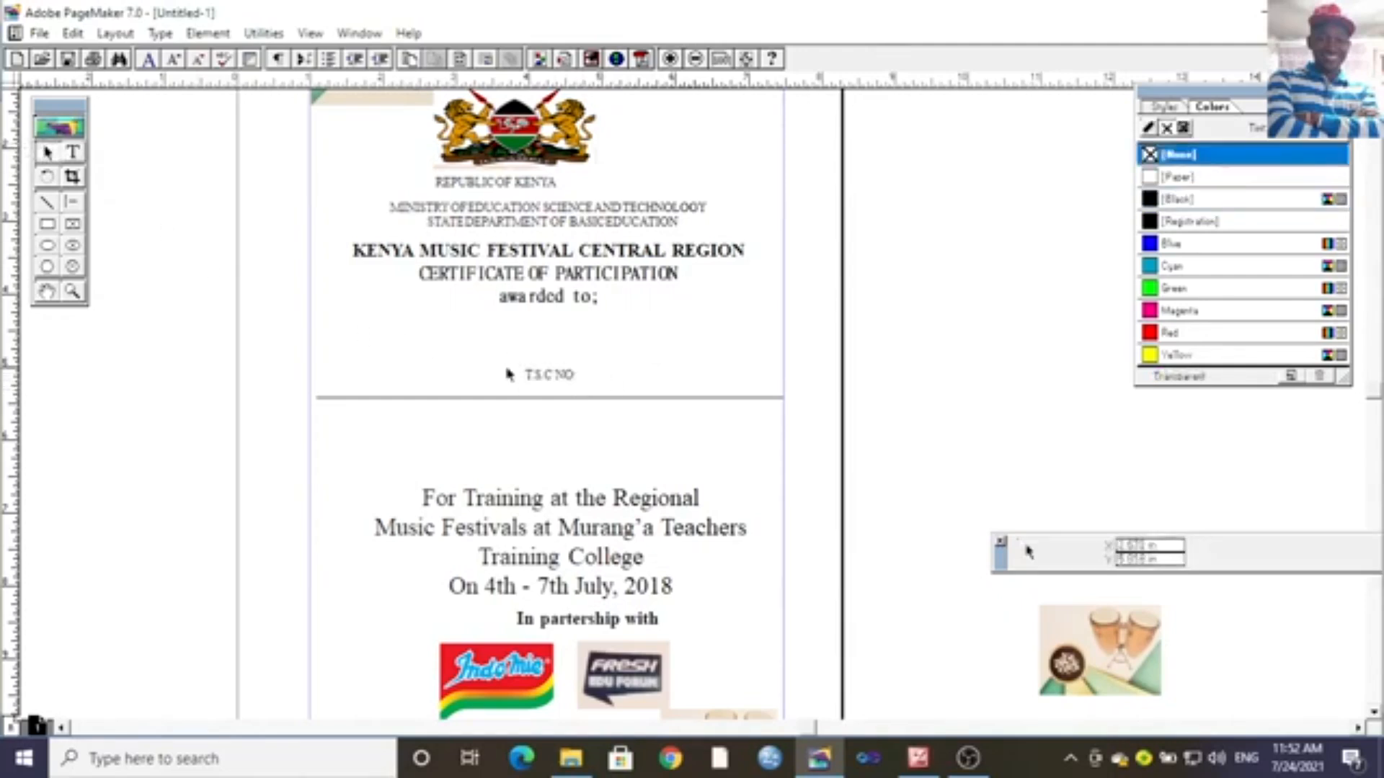
click(576, 375)
drag(577, 375, 598, 394)
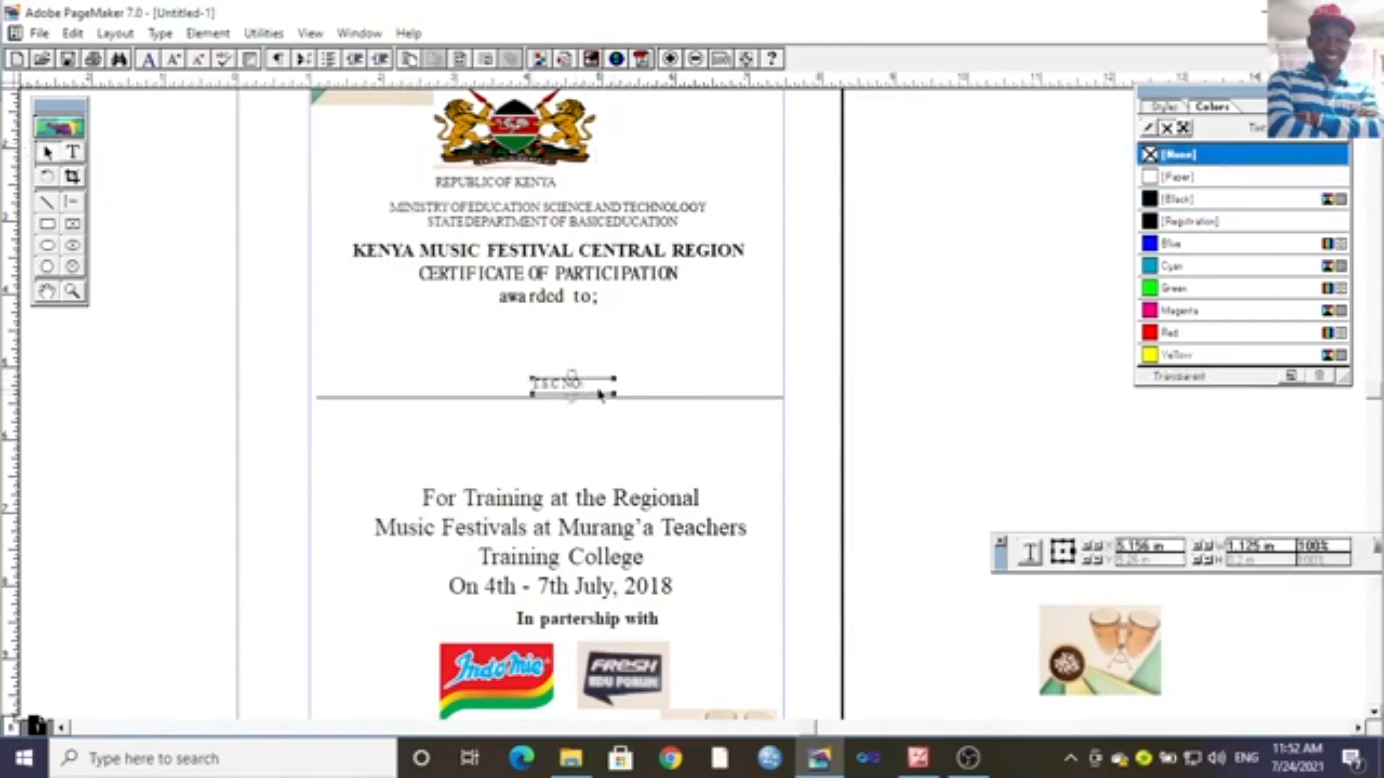
click(594, 429)
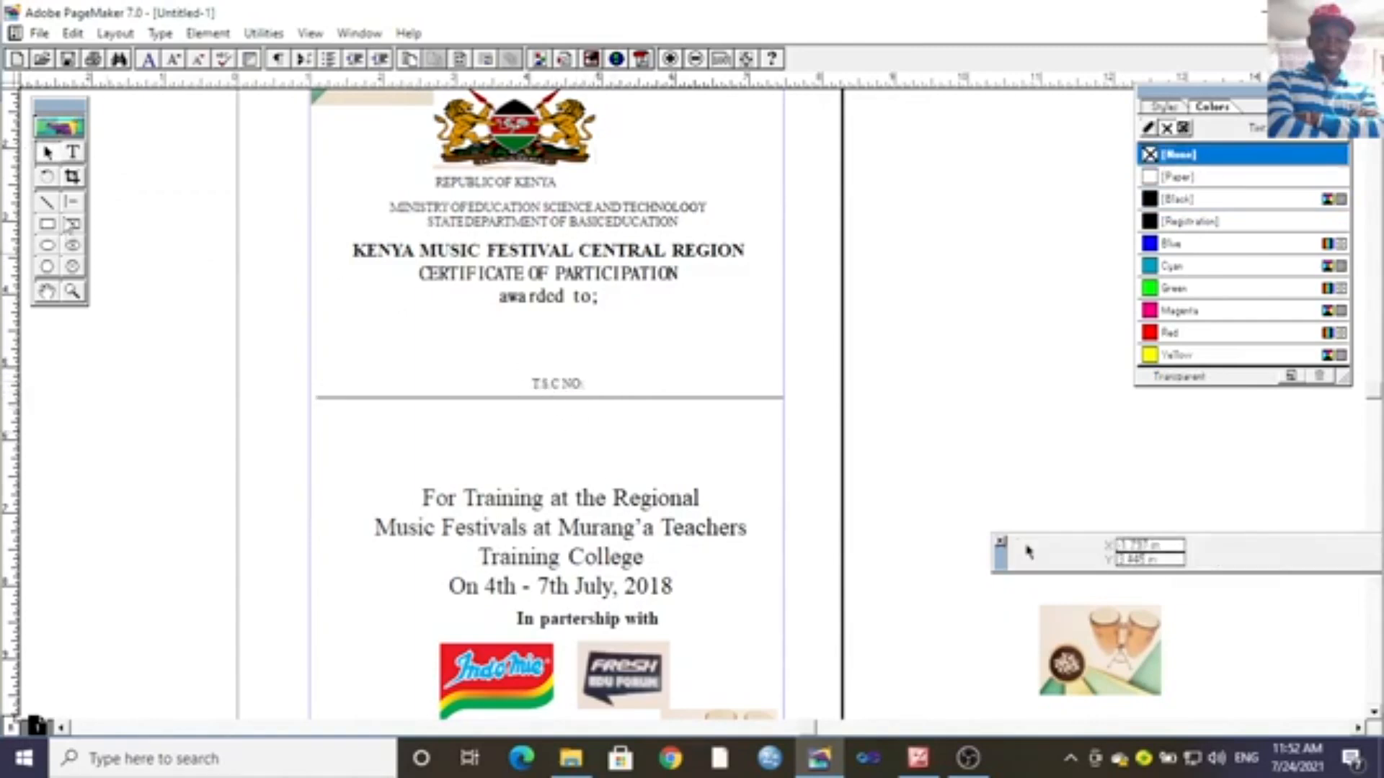
Enter the recipient's full name above the line's left part, before the T.S.C label, and set its leading to 18.
click(72, 152)
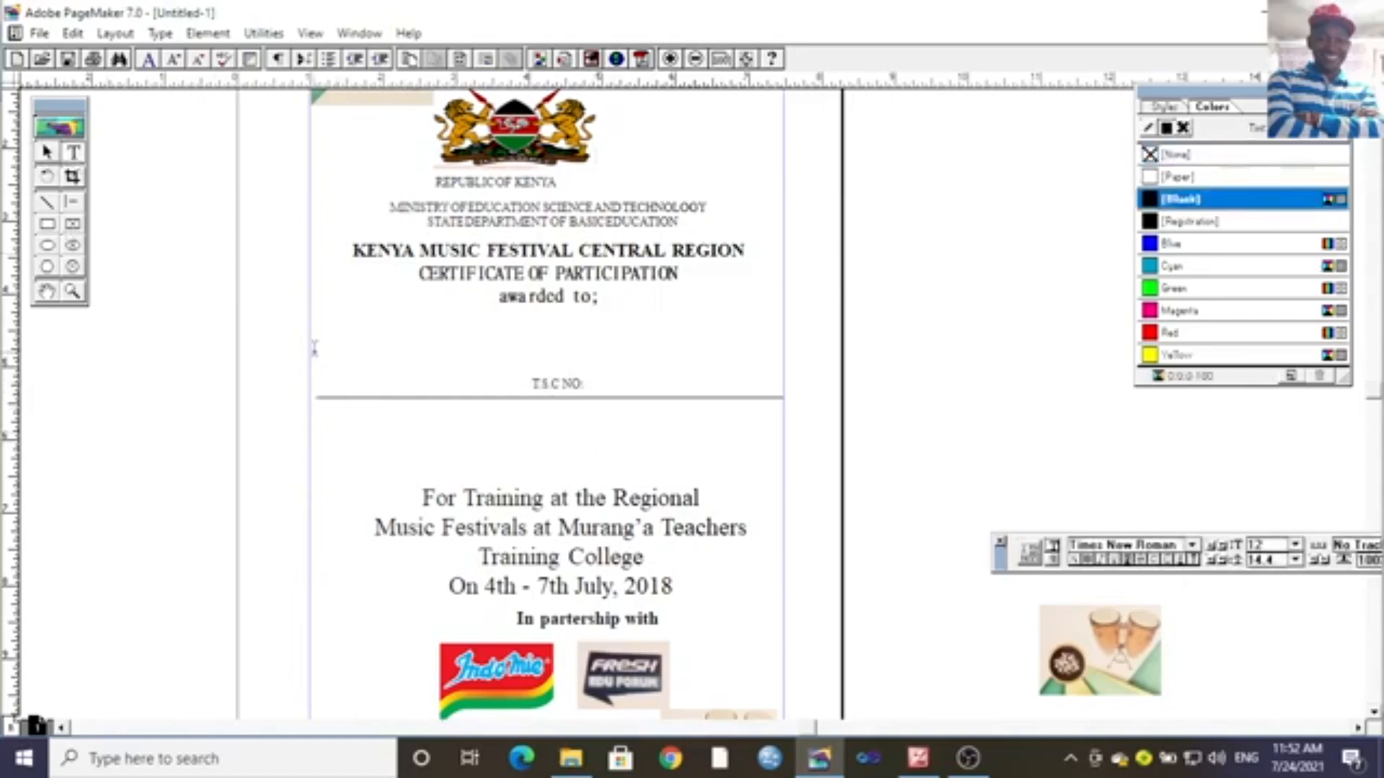
drag(314, 350, 516, 388)
drag(397, 356, 311, 358)
click(160, 34)
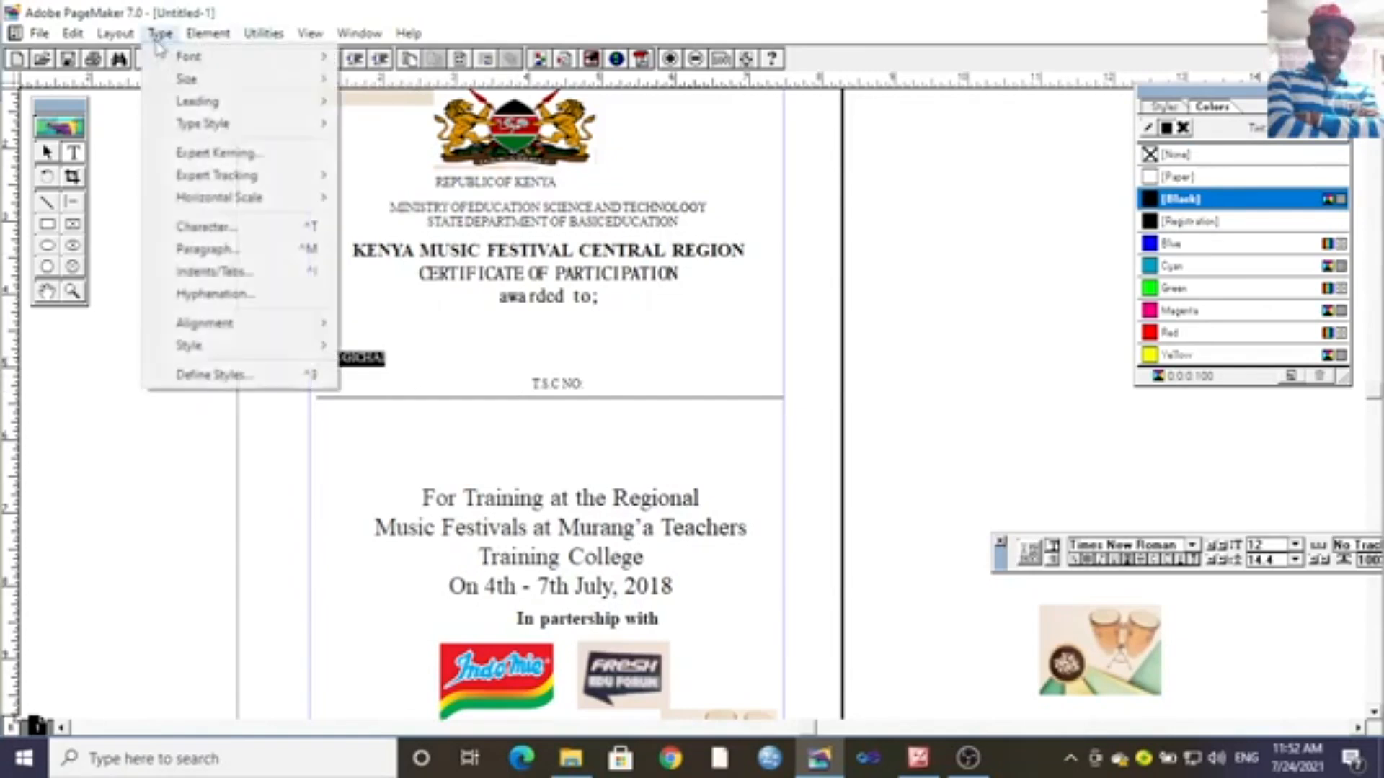
mouse_move(278, 102)
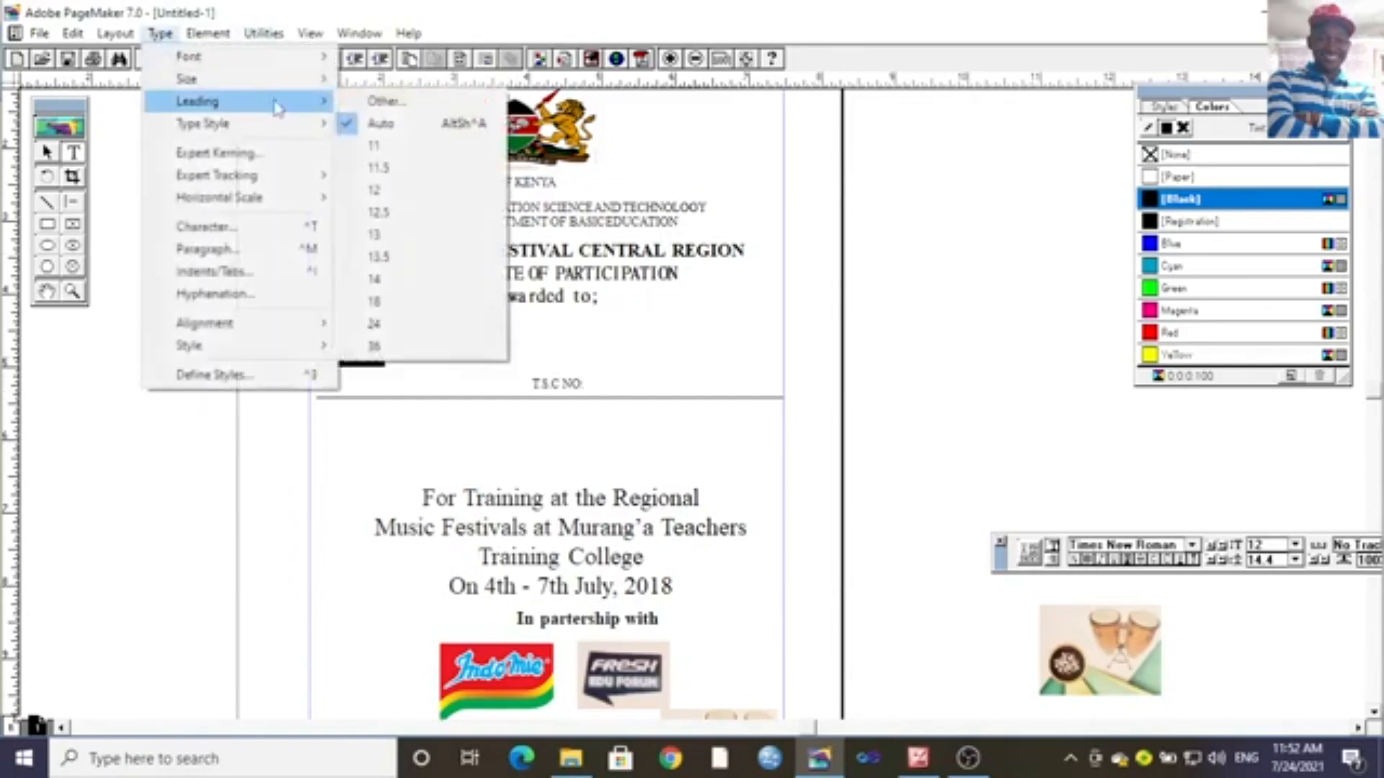
click(424, 301)
Try the recipient's name at font sizes 48 and 36.
click(160, 33)
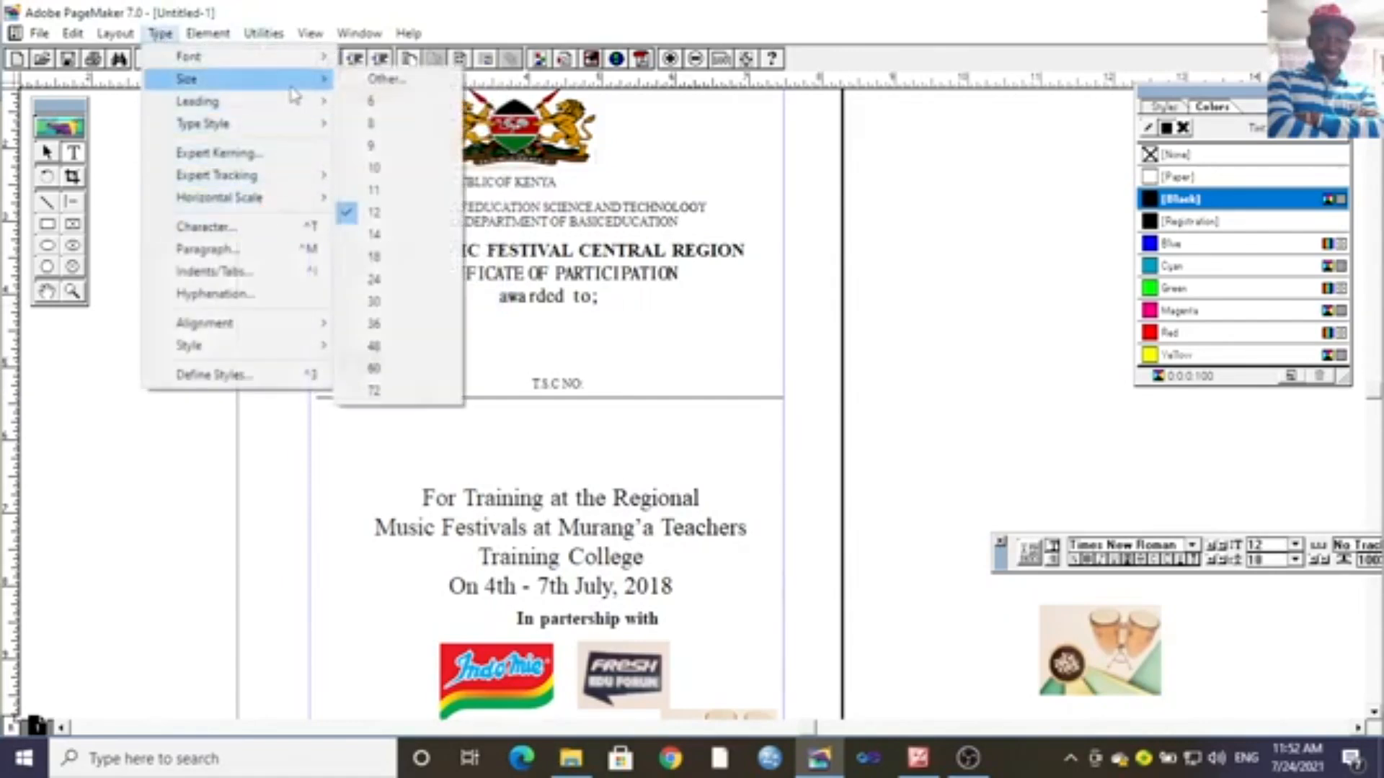
click(392, 340)
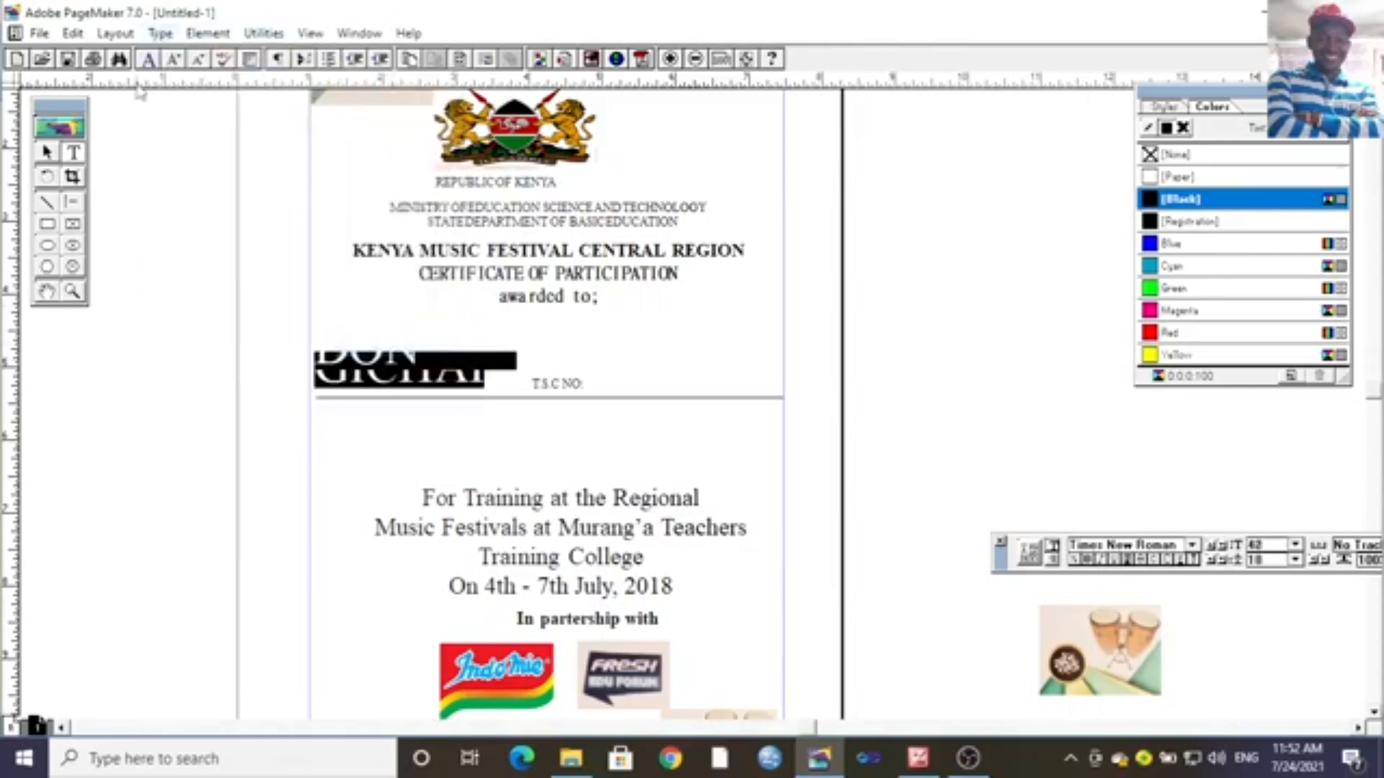
click(161, 34)
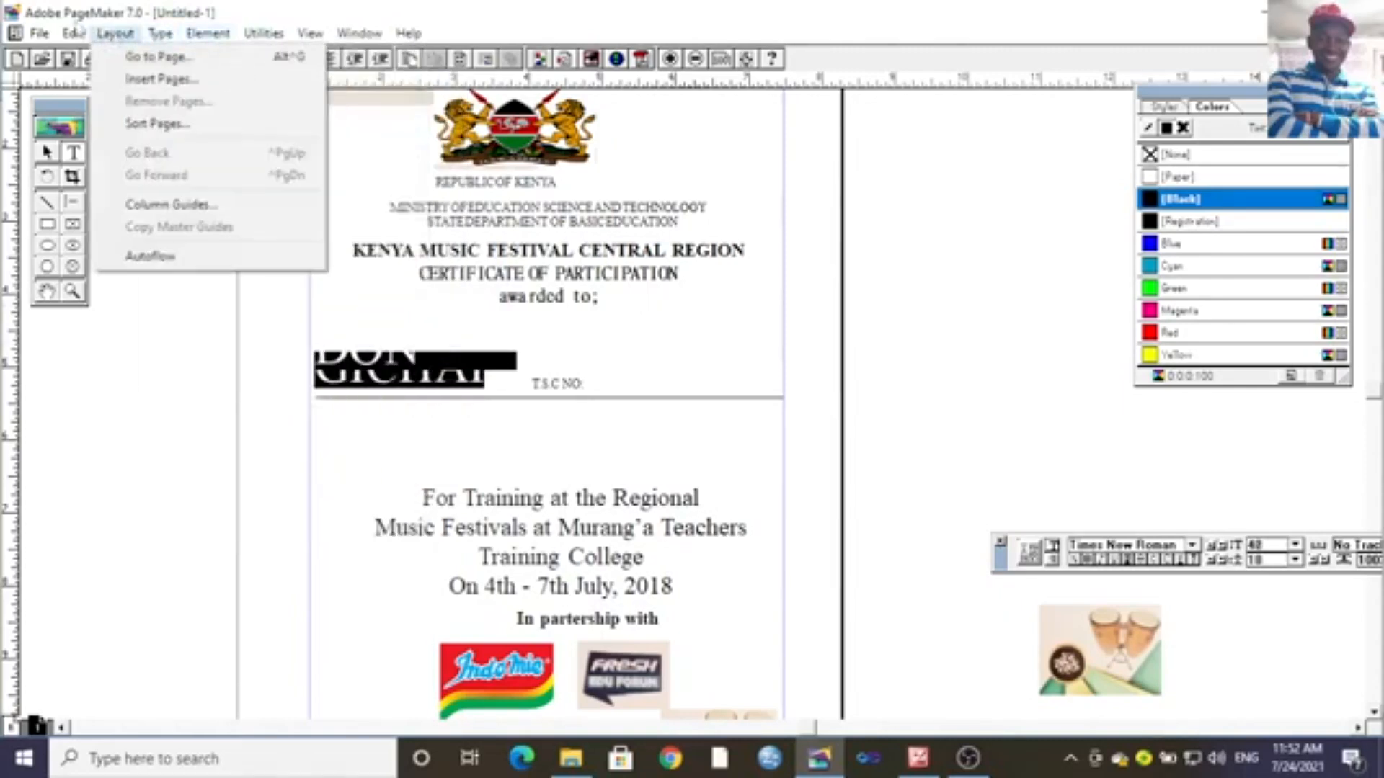
mouse_move(281, 80)
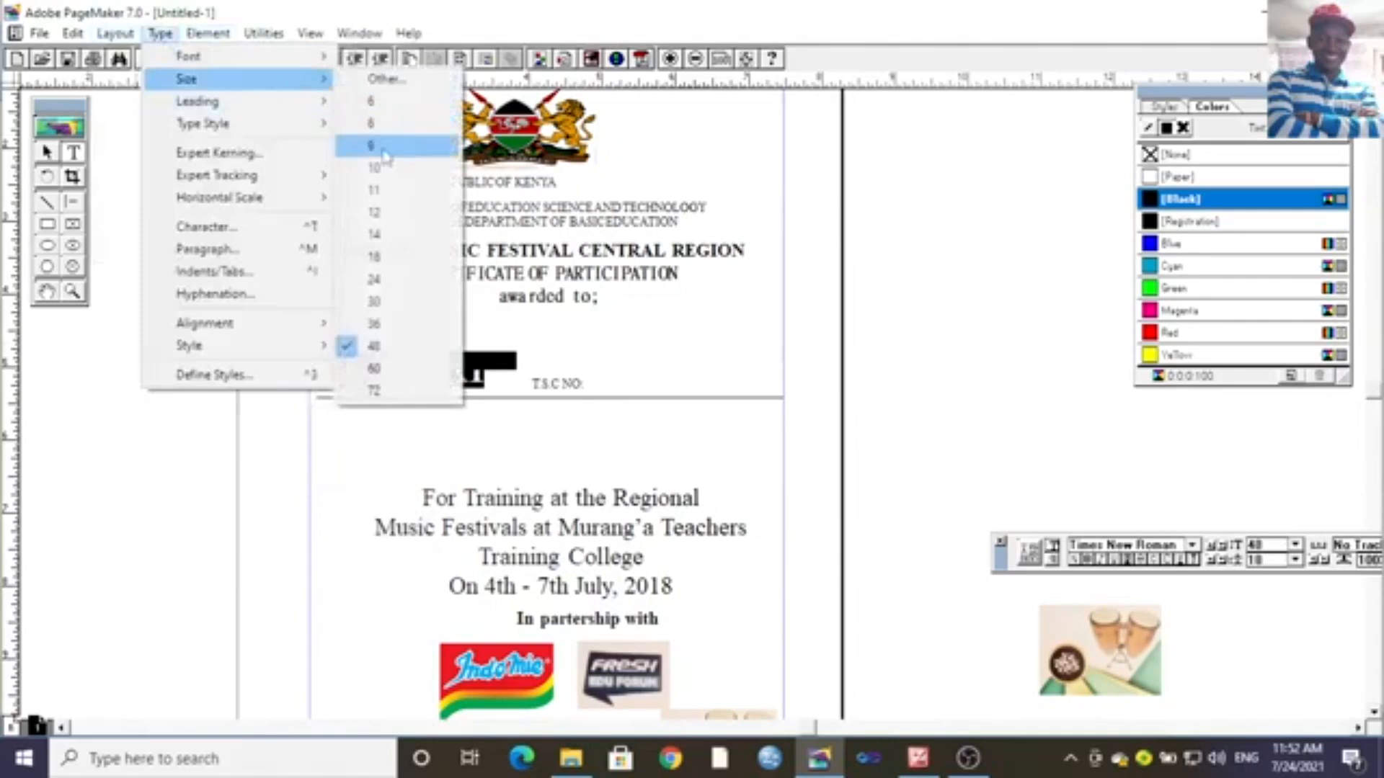
click(411, 322)
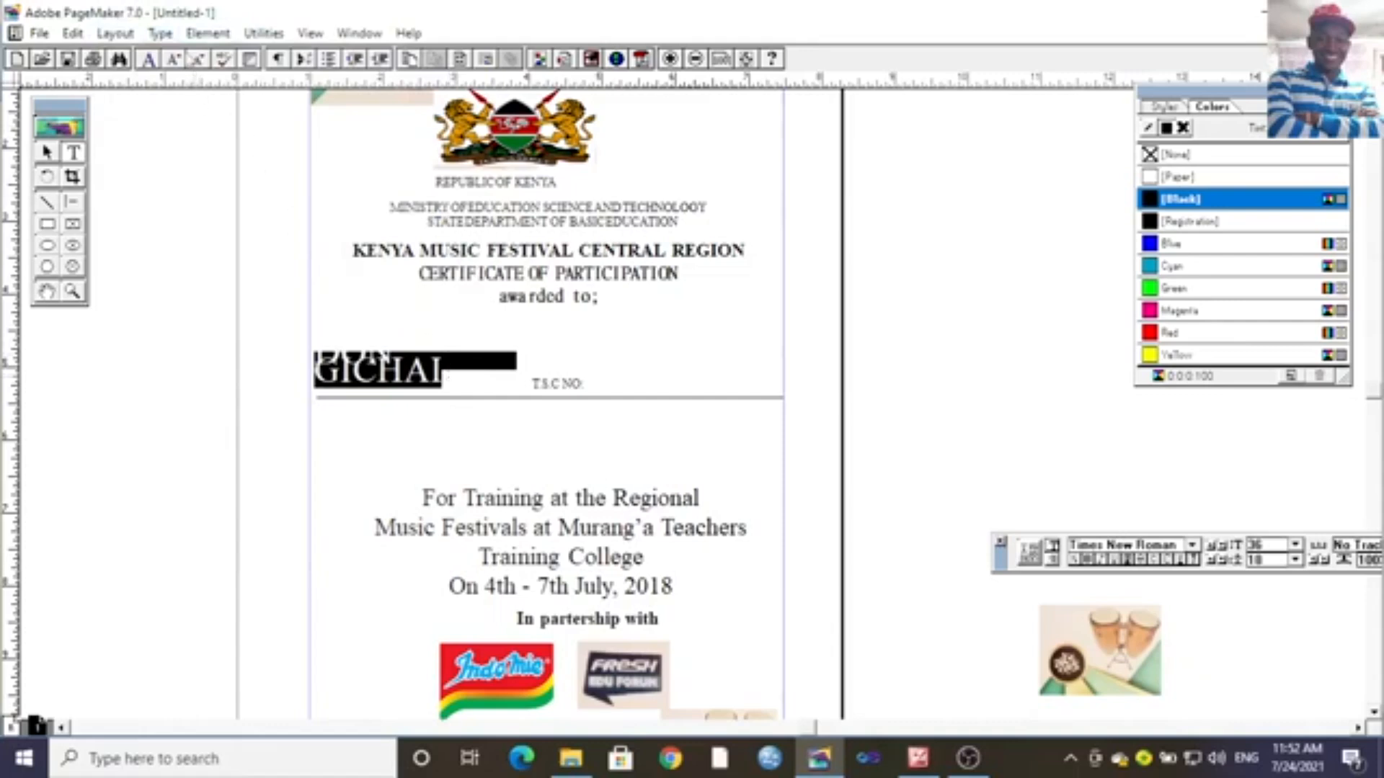
Set the recipient's name to font size 24.
click(160, 34)
mouse_move(288, 85)
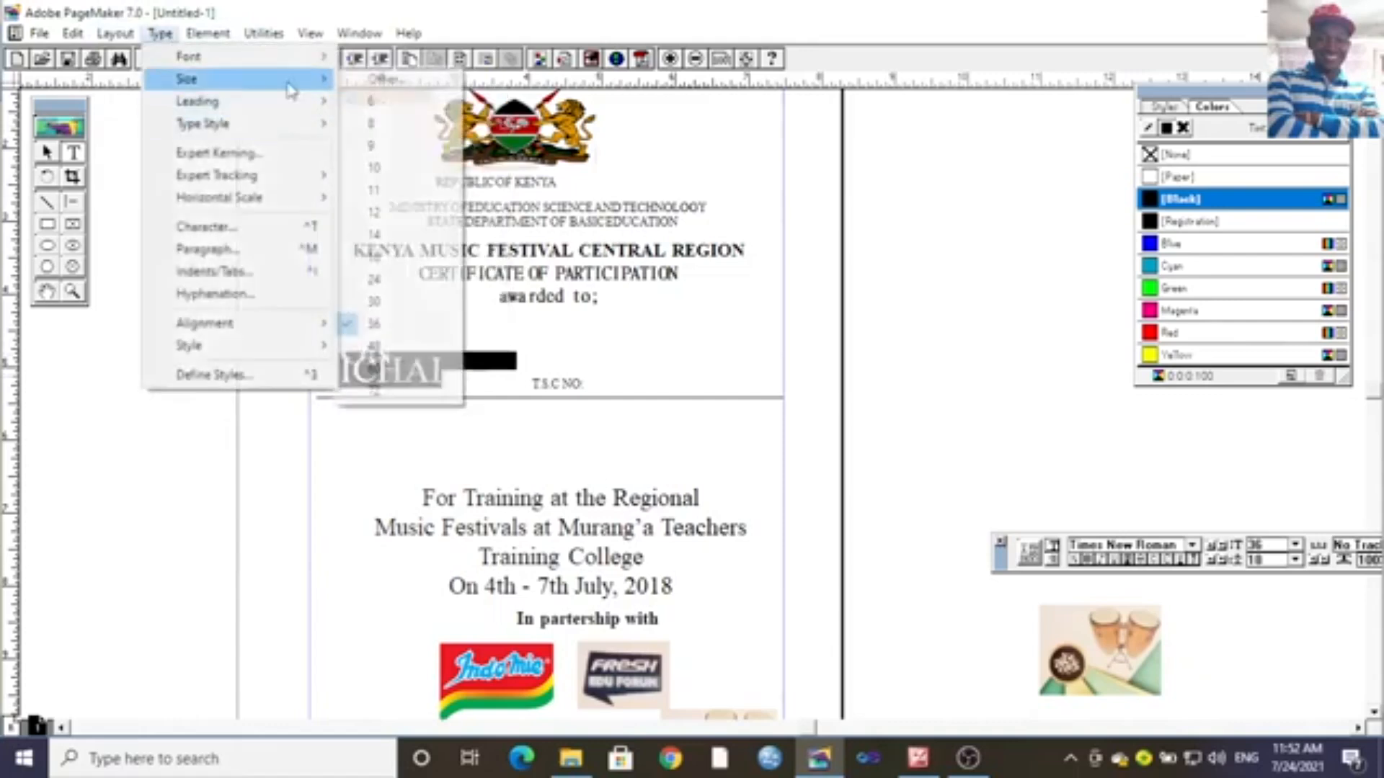
click(372, 279)
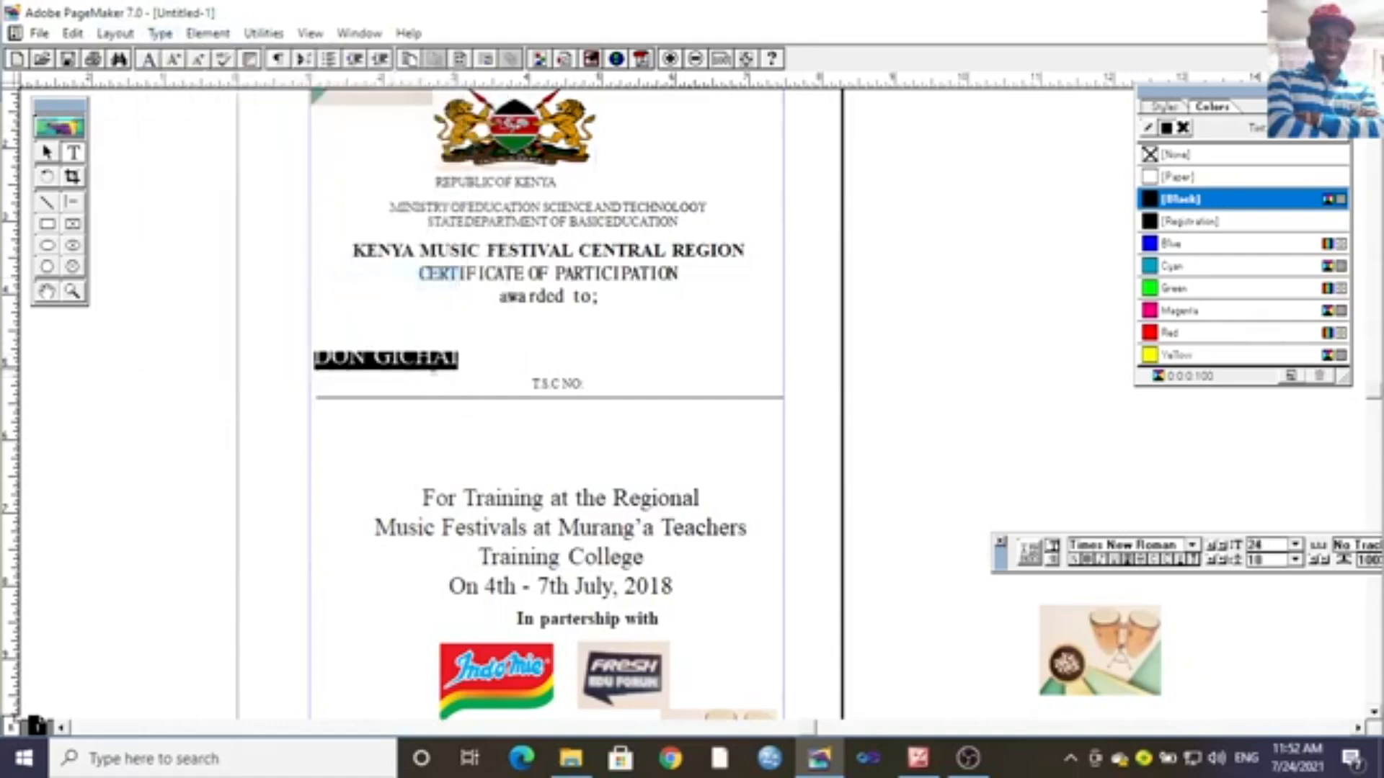
click(456, 373)
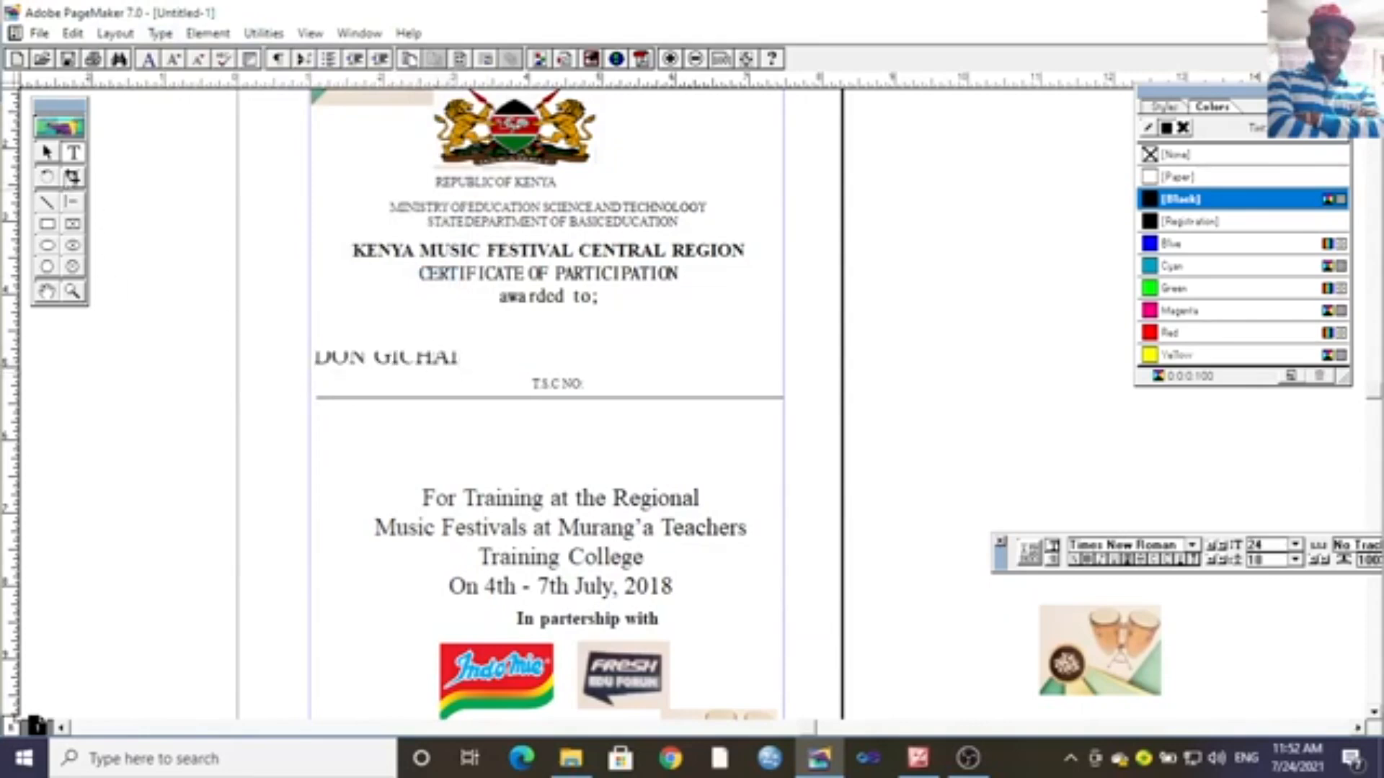
Narrow the recipient's name block to about 2.24 in and lower it towards the line, left of the T.S.C label.
click(47, 153)
click(392, 376)
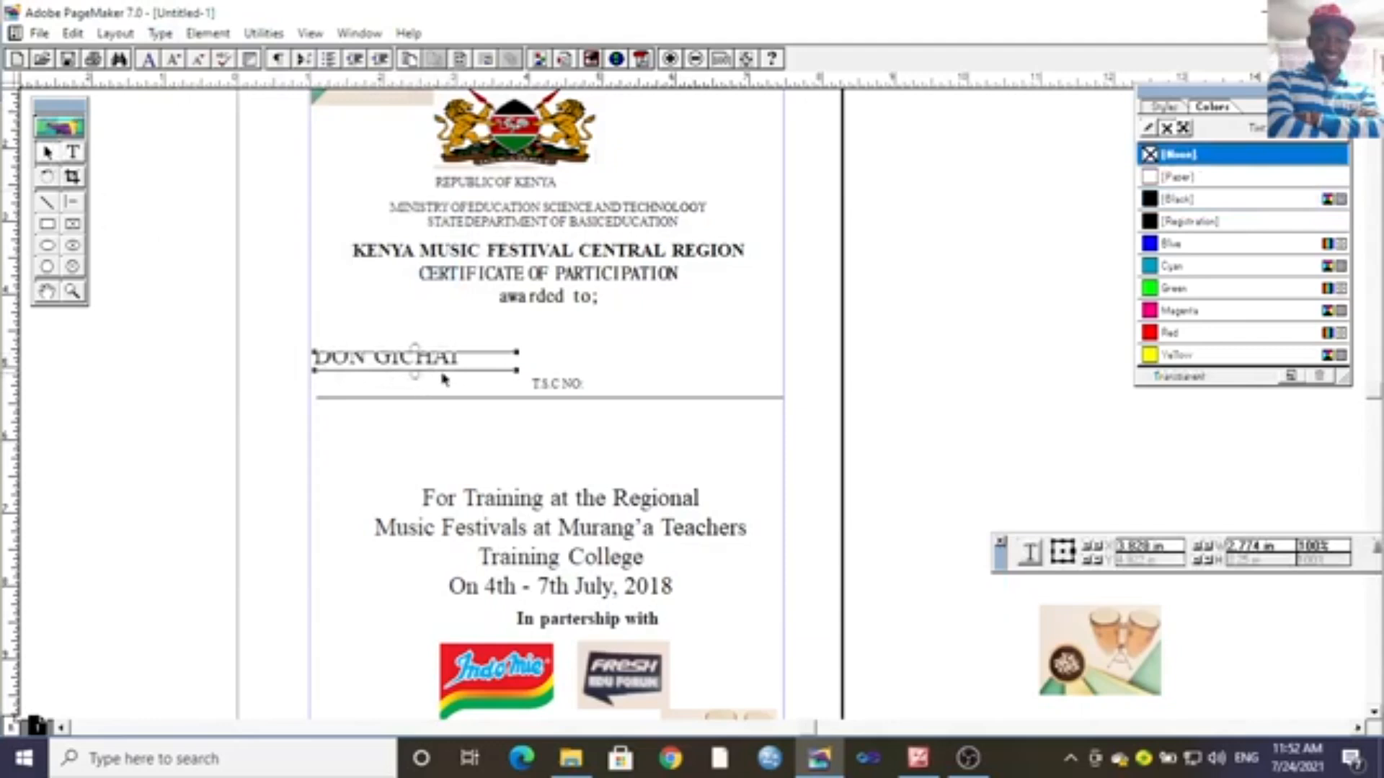
drag(517, 371, 513, 372)
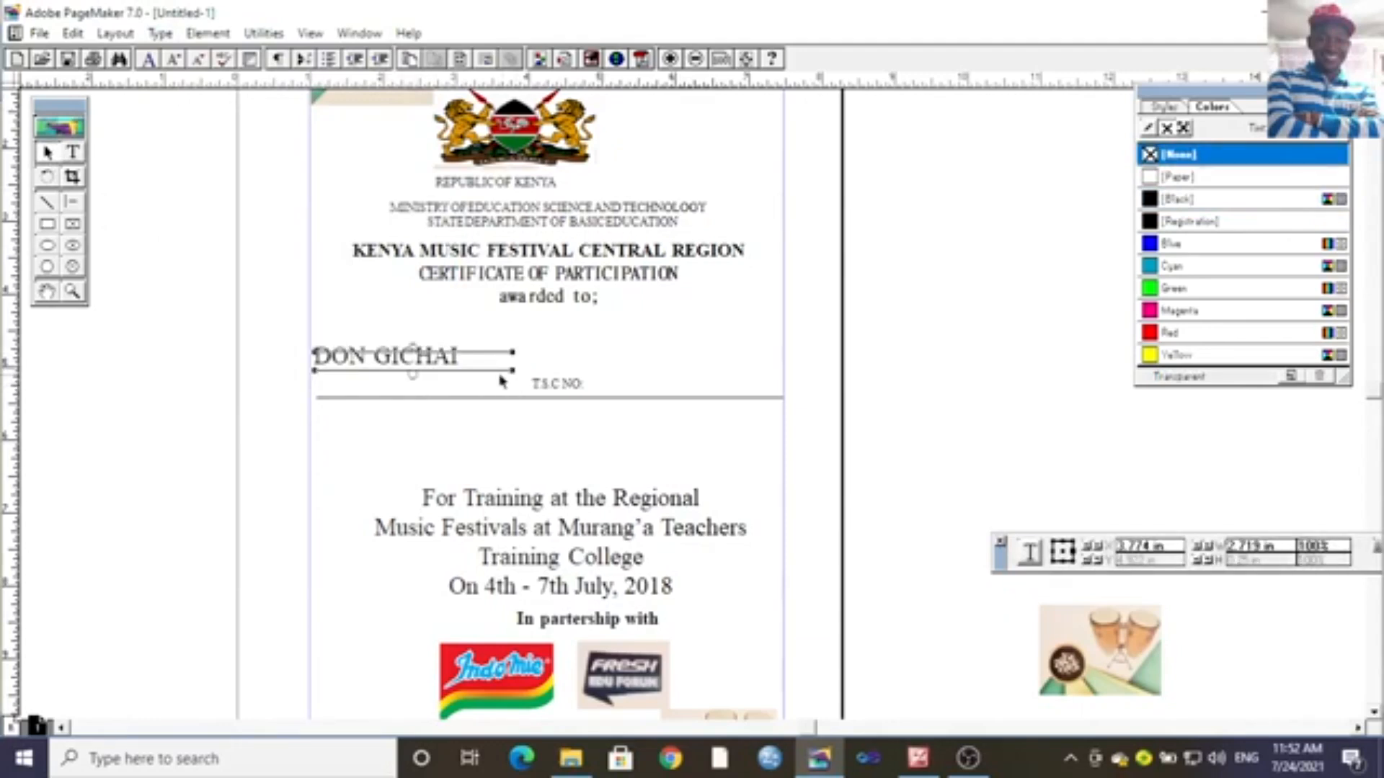
click(559, 355)
click(411, 358)
drag(411, 359, 426, 376)
drag(528, 371, 493, 365)
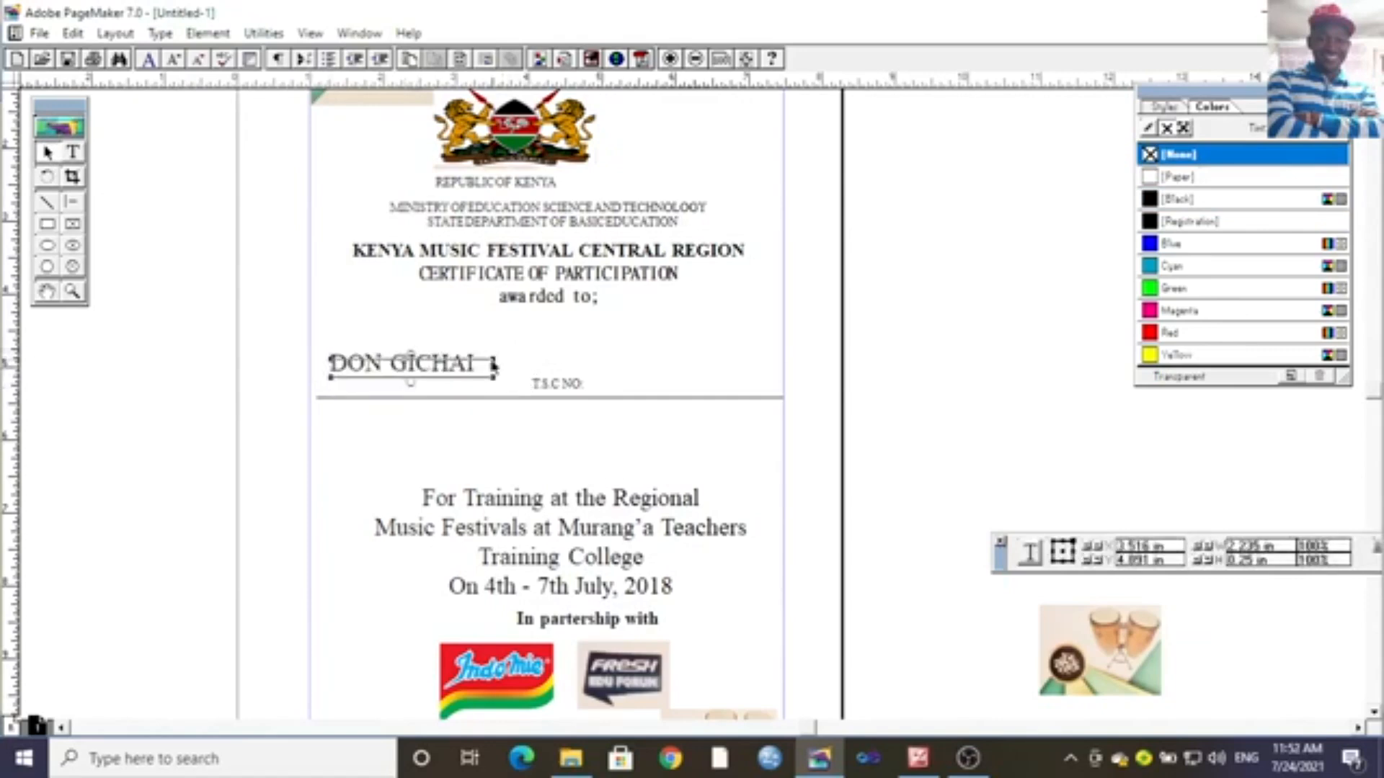
Lower the recipient's name block so it sits just above the line, beside the T.S.C label.
click(500, 385)
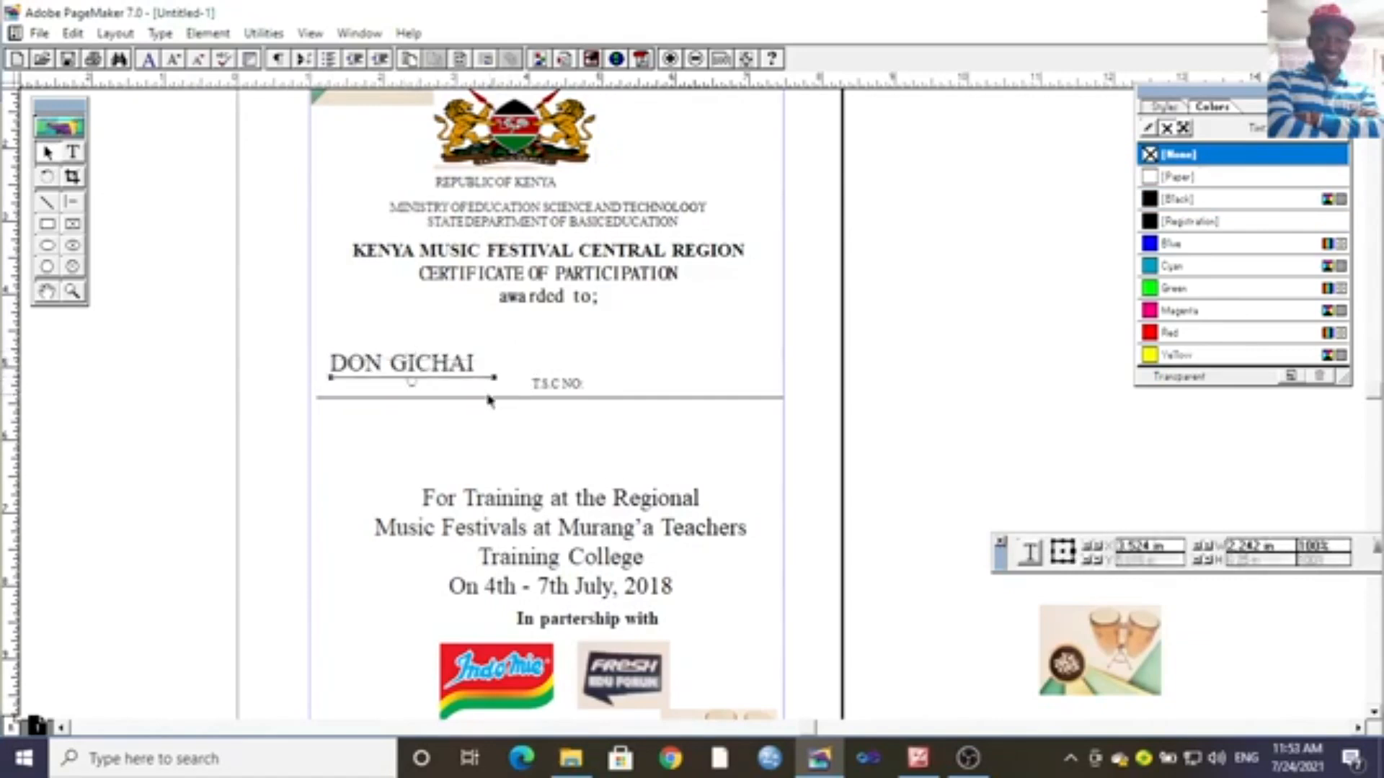
click(426, 372)
drag(426, 373, 450, 389)
click(516, 358)
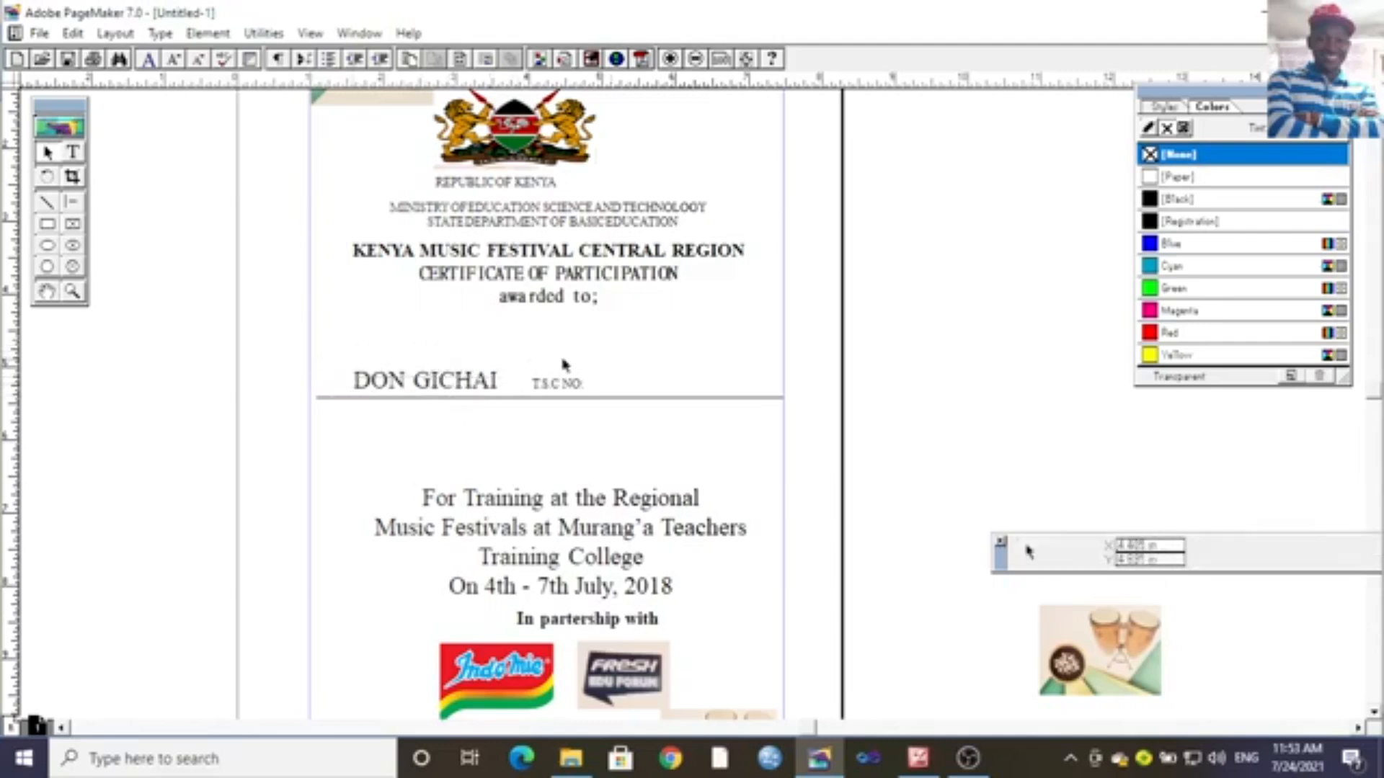
Enter the recipient's T.S.C number in a new text block after the T.S.C label and set its leading to 18.
click(73, 154)
drag(614, 362, 736, 388)
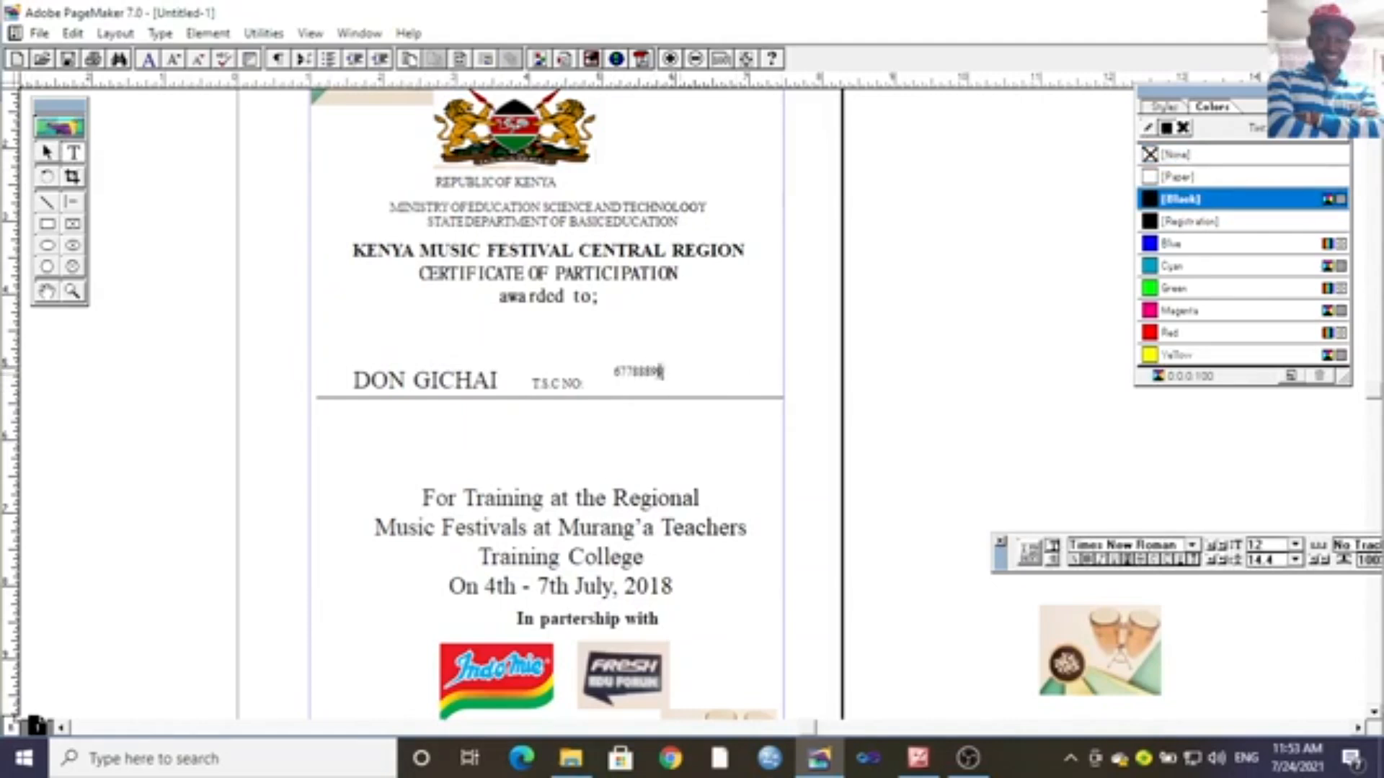
drag(661, 372, 609, 368)
click(161, 34)
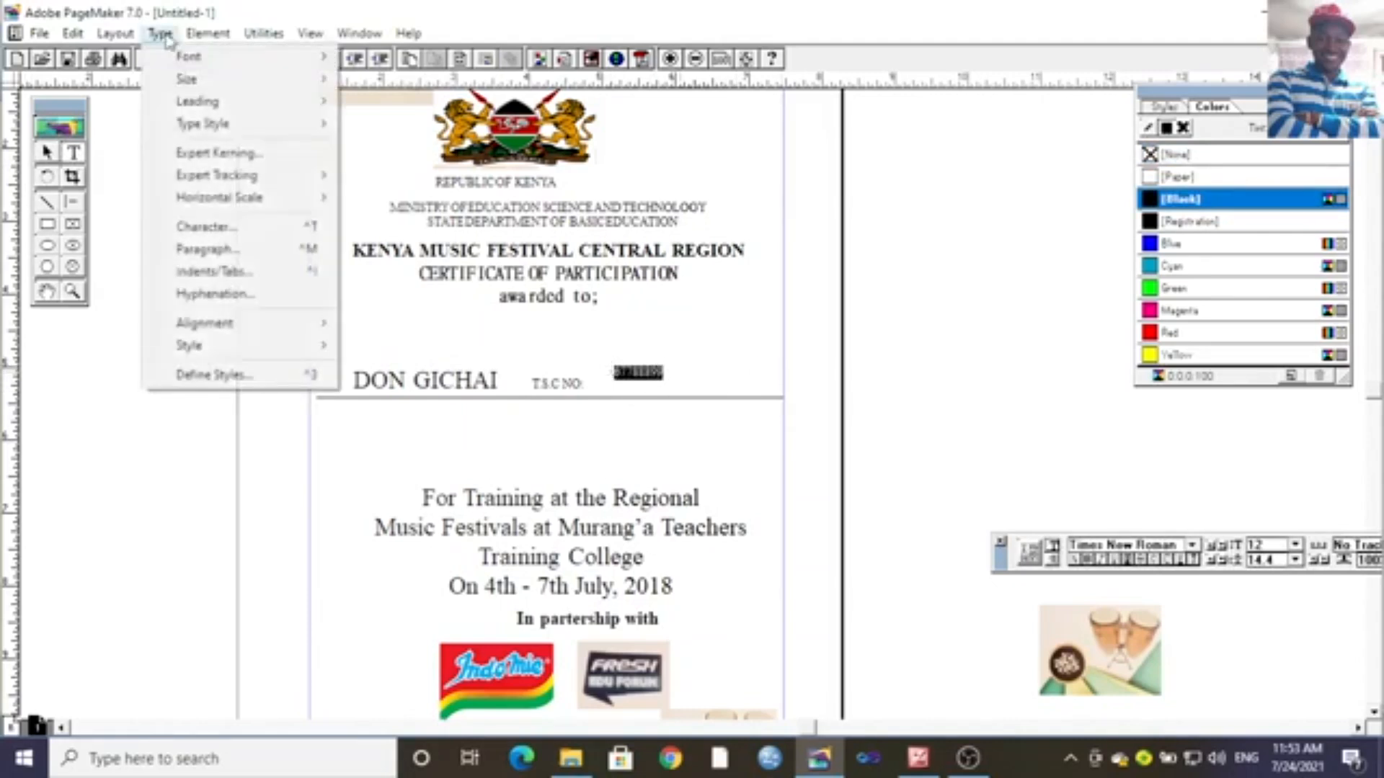
mouse_move(286, 109)
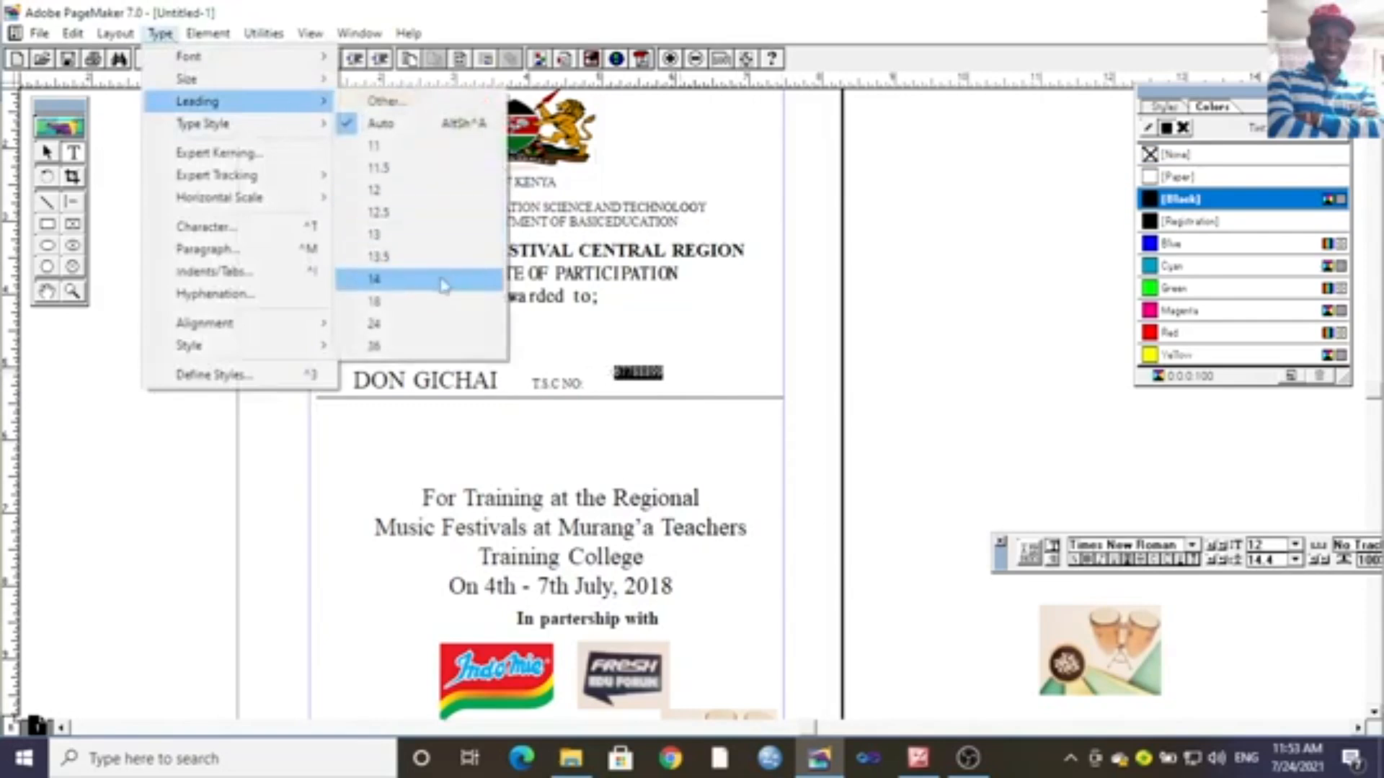
click(442, 300)
Set the T.S.C number to font size 24 and lower it to sit just above the line.
click(160, 33)
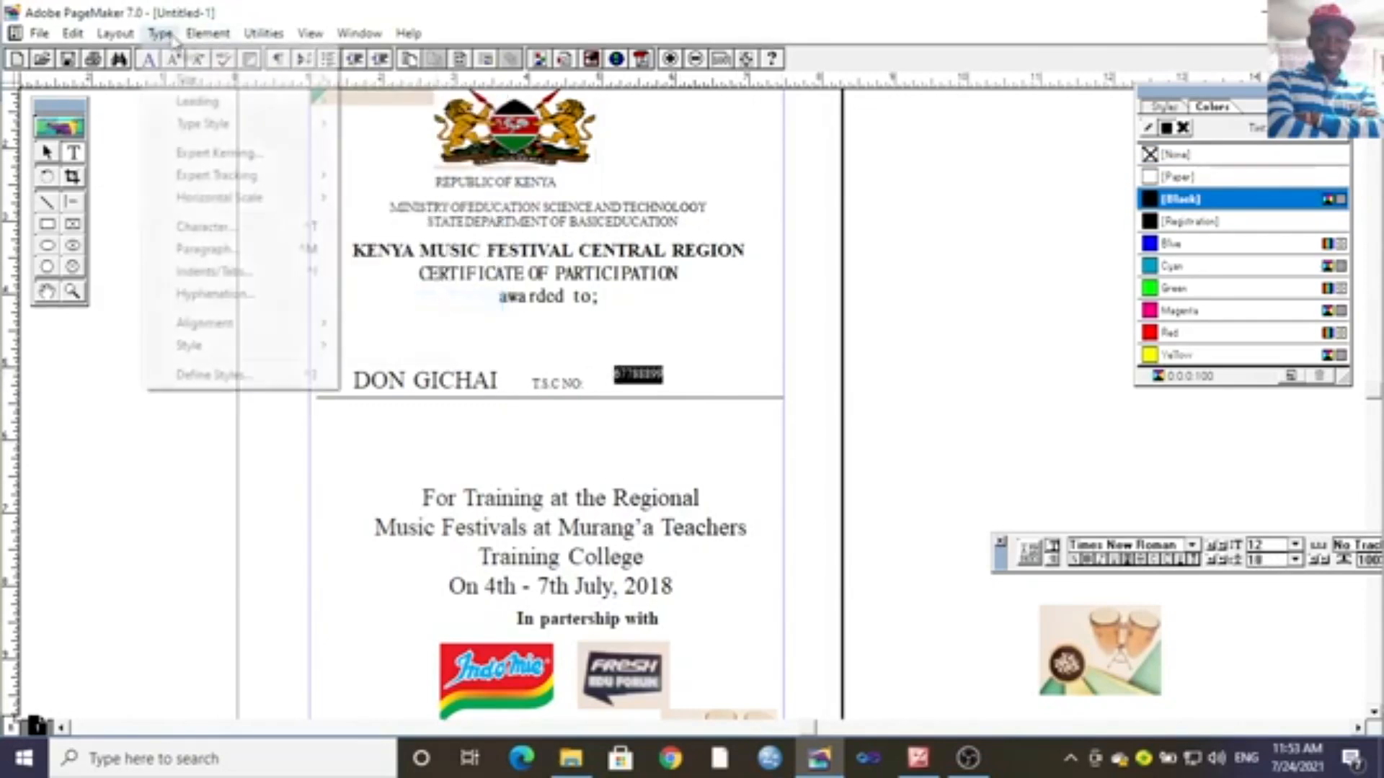
mouse_move(310, 101)
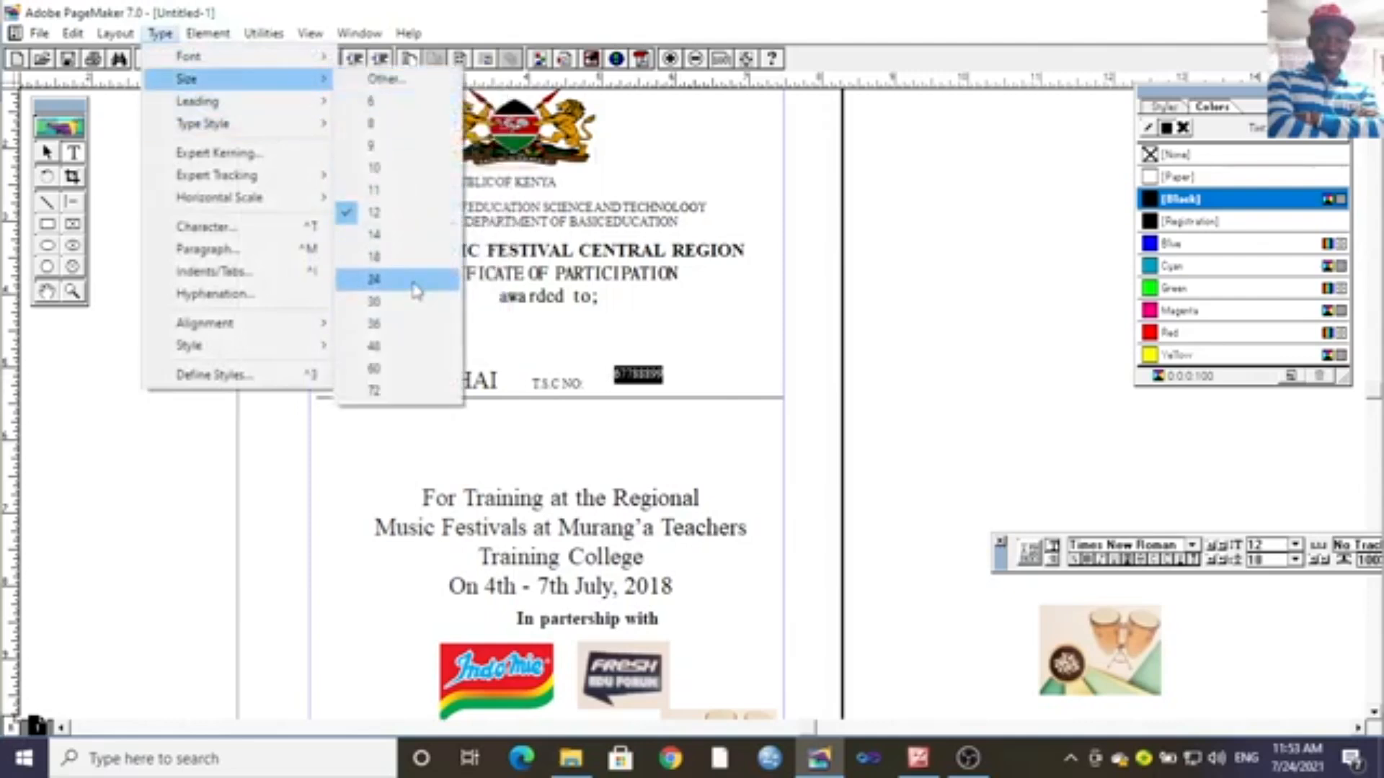
click(418, 288)
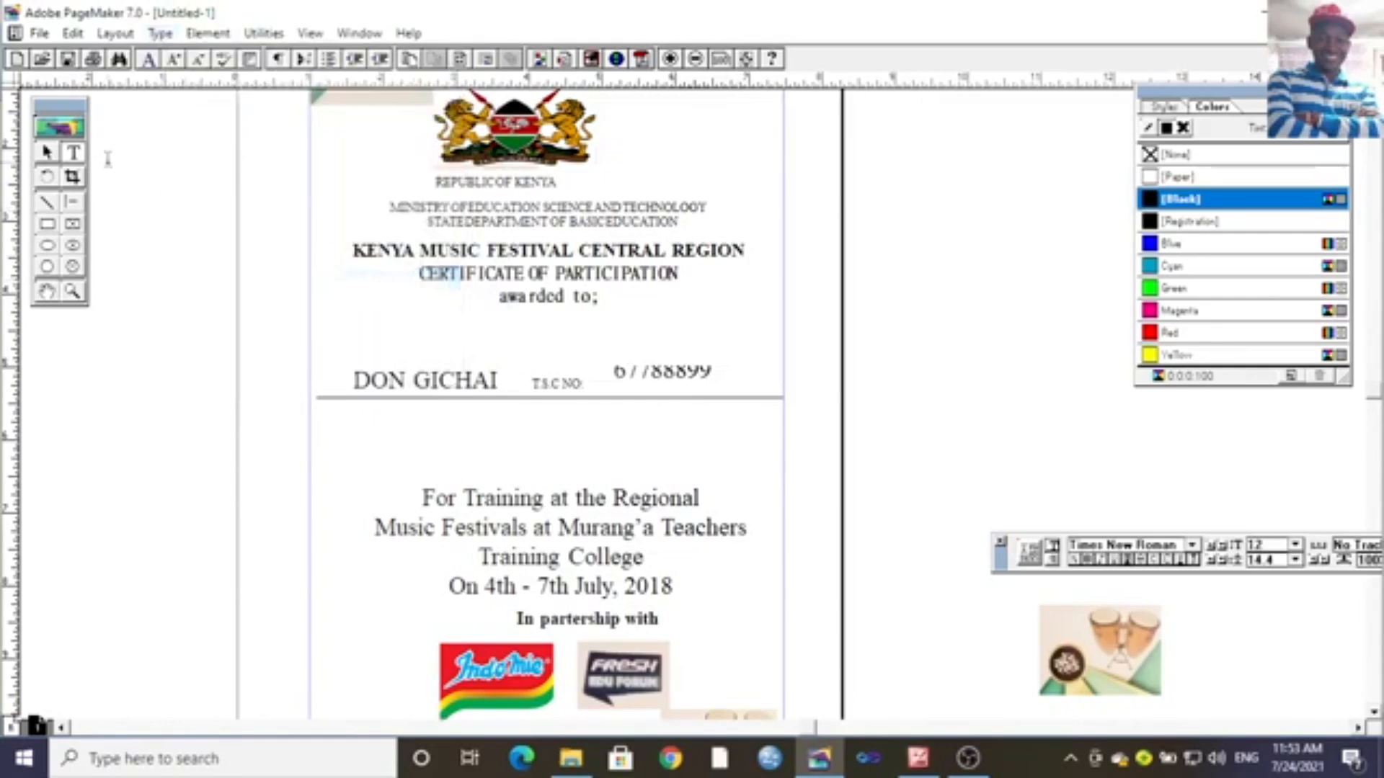
click(47, 152)
click(681, 371)
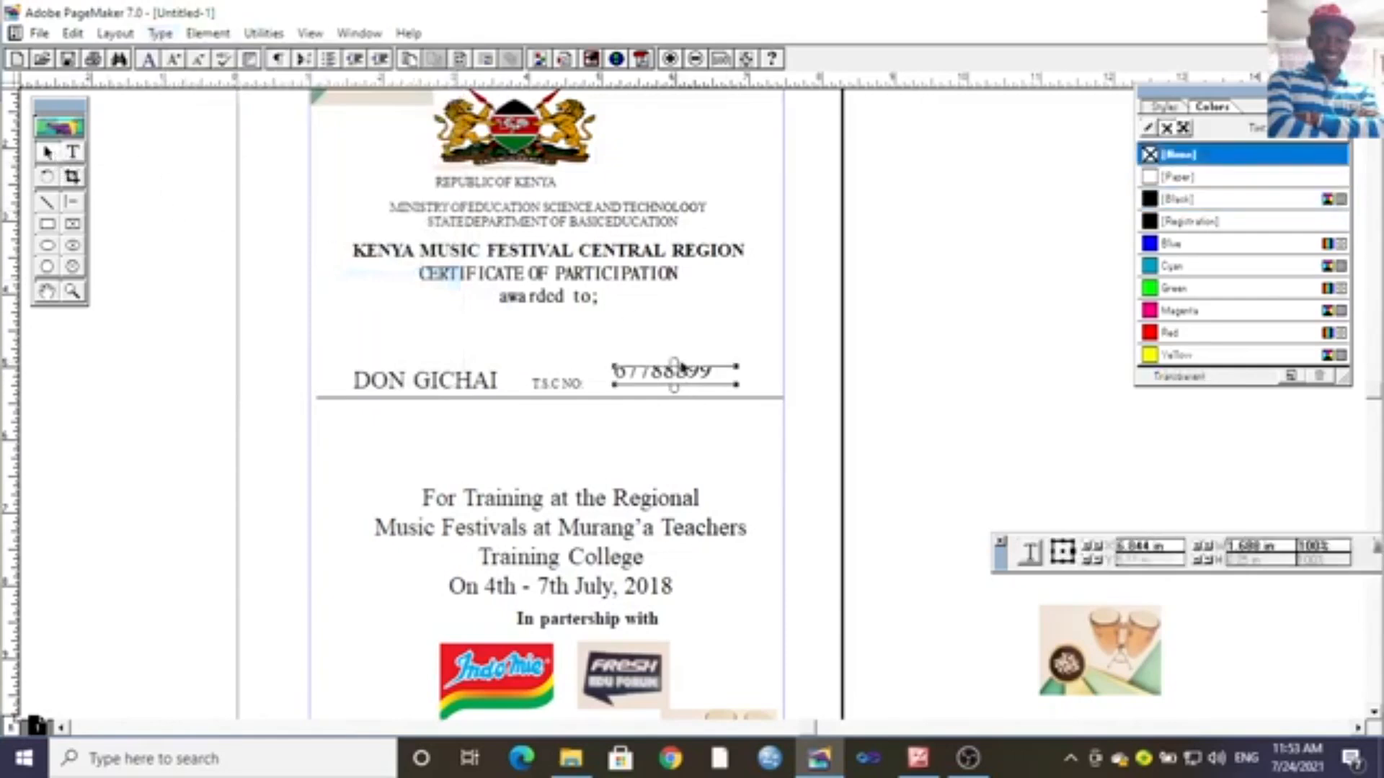
drag(735, 366, 698, 393)
click(719, 328)
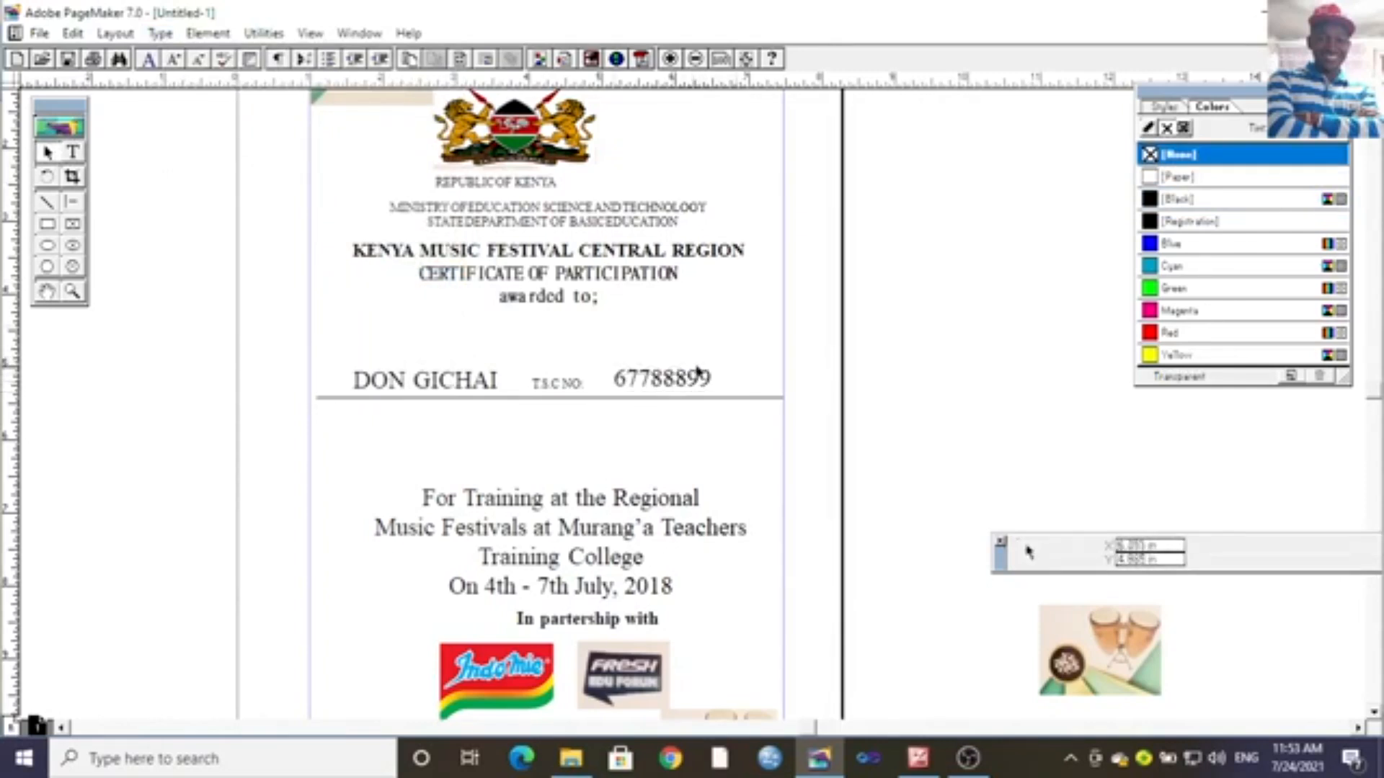
Try the T.S.C NO: label at font size 30 and raise its block above the line.
click(569, 382)
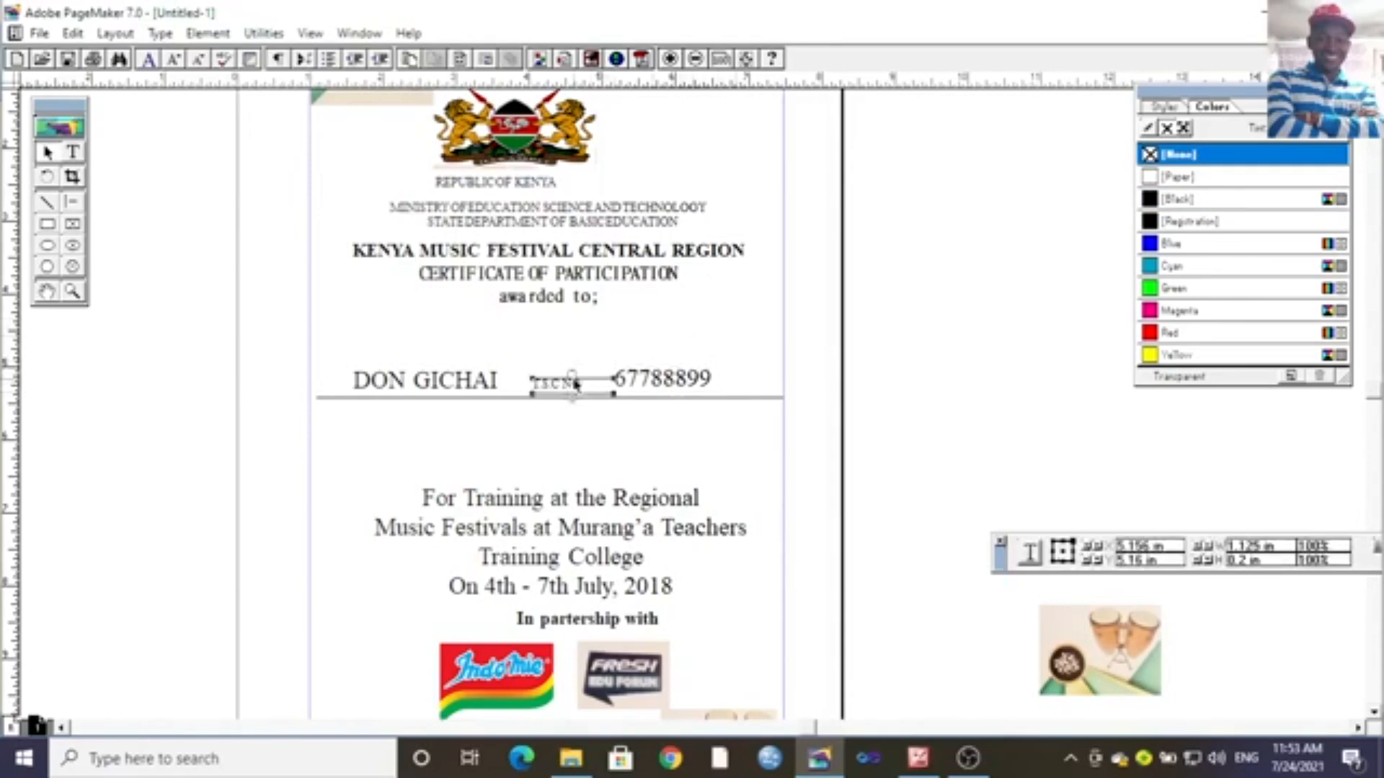
click(72, 152)
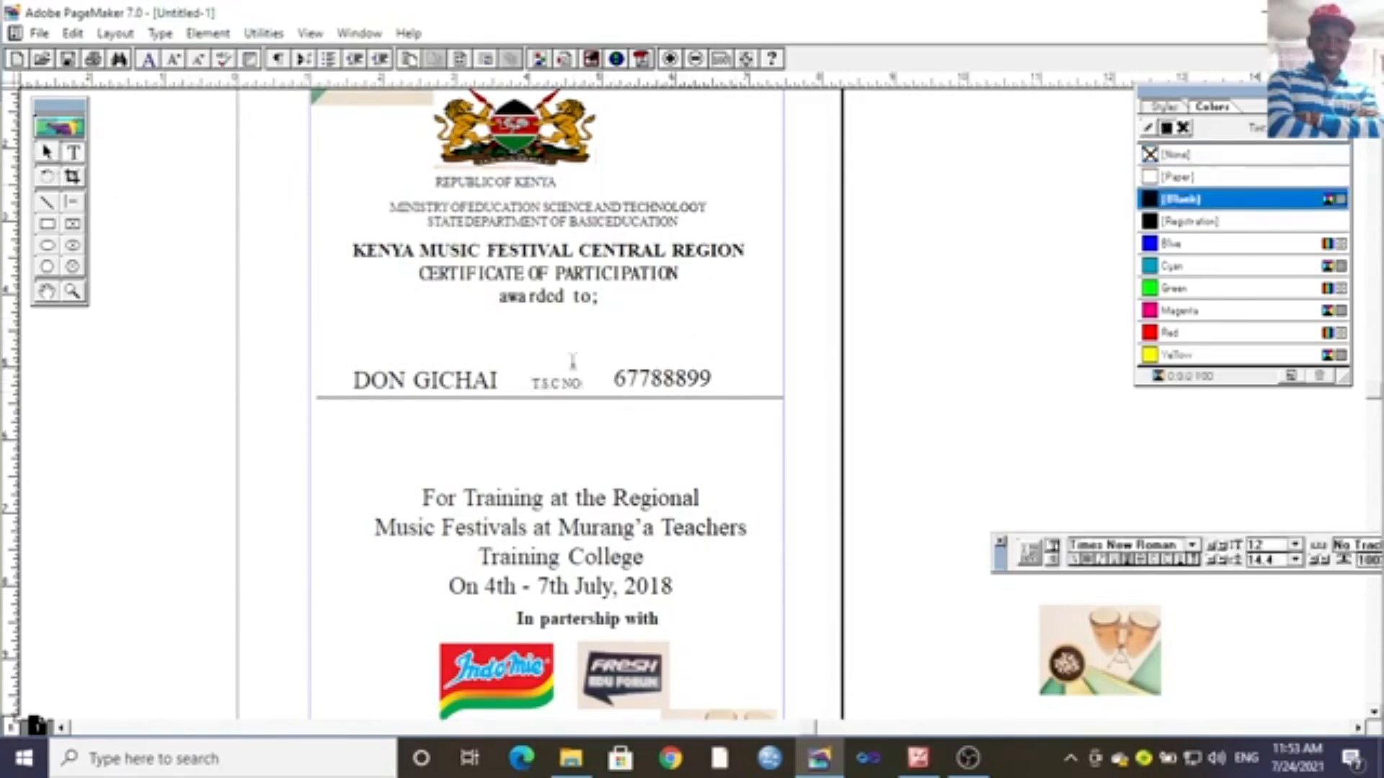
drag(595, 384, 523, 371)
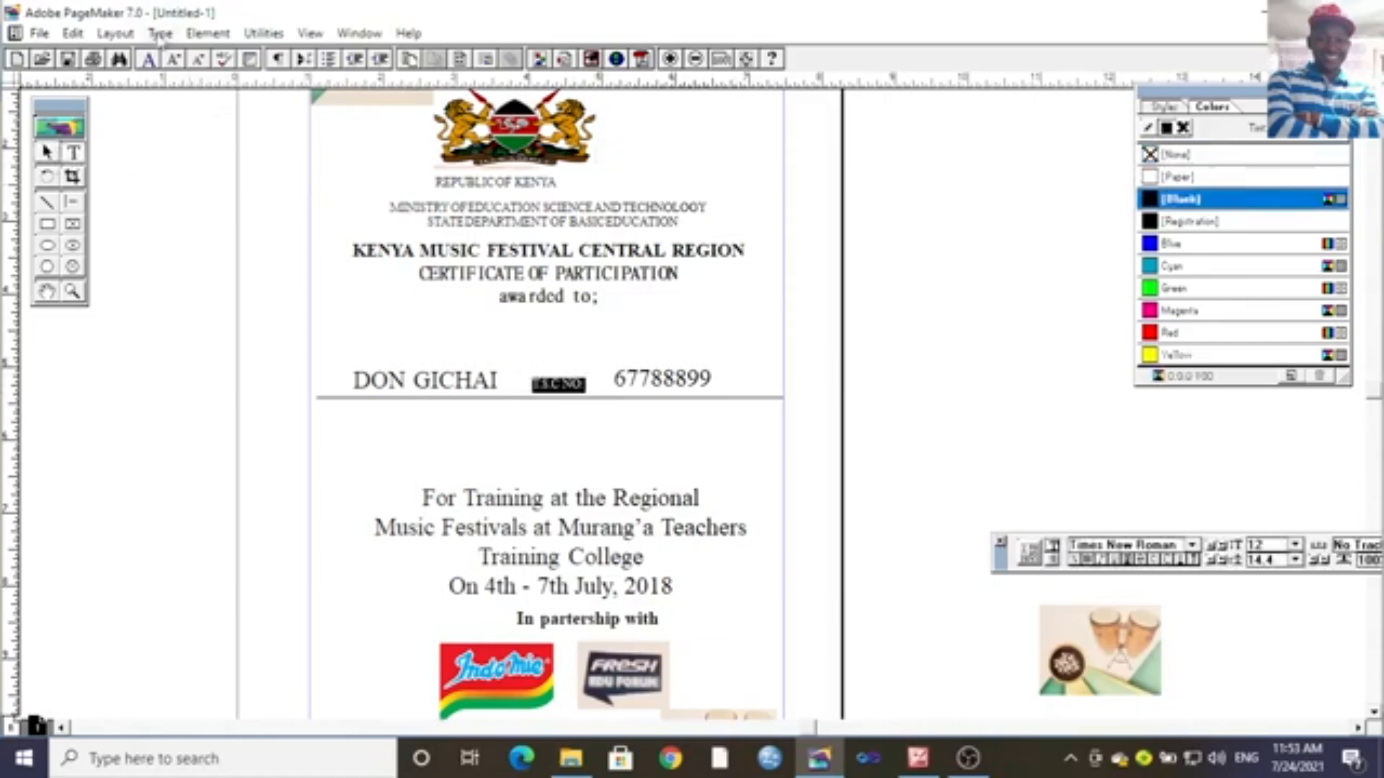
click(160, 34)
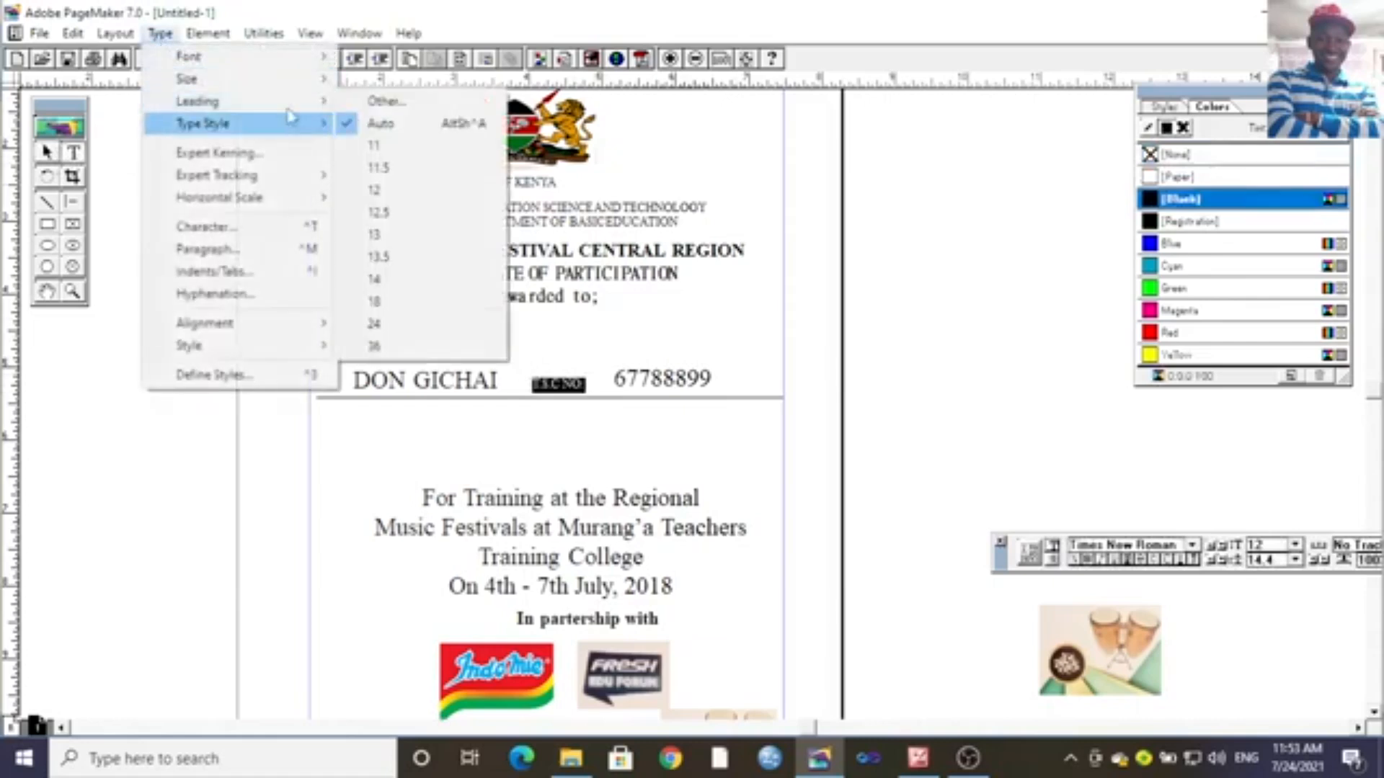
mouse_move(217, 79)
click(430, 301)
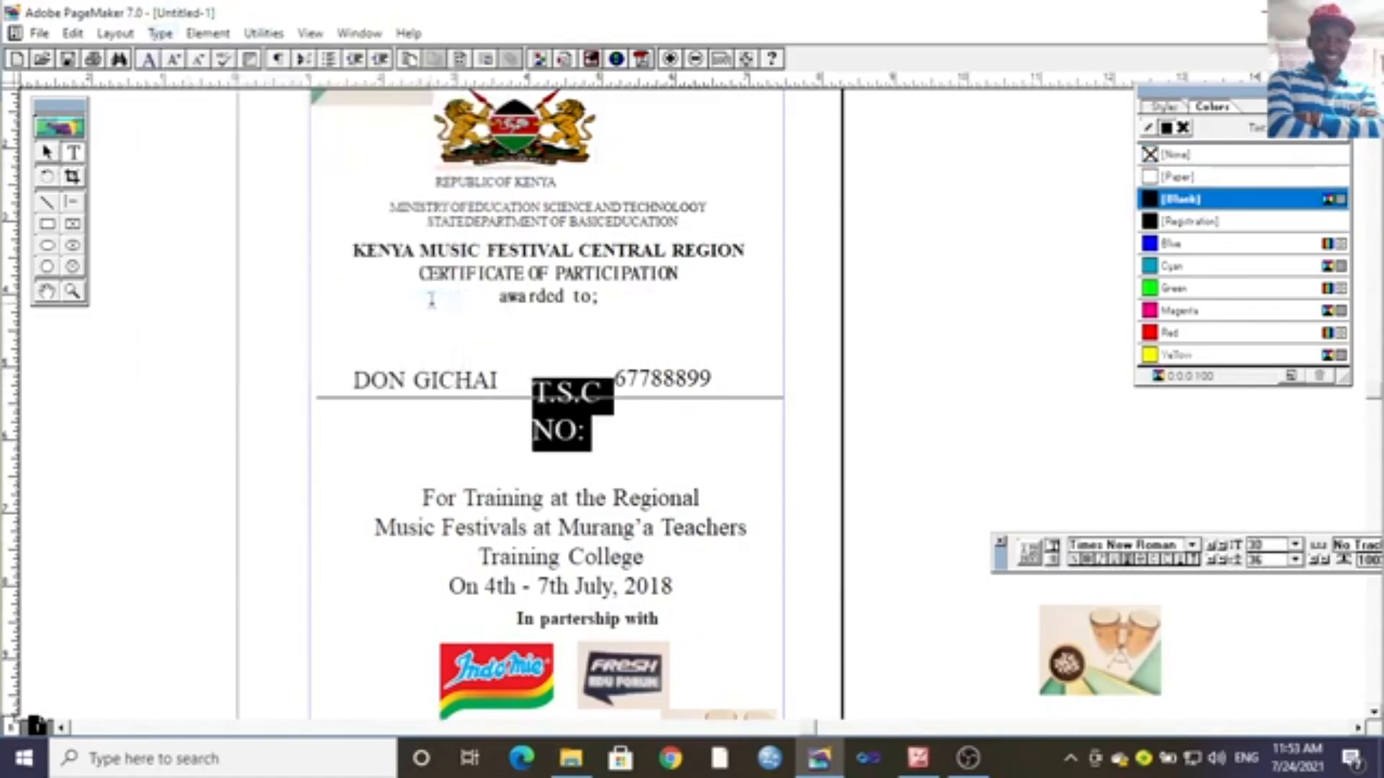
click(657, 452)
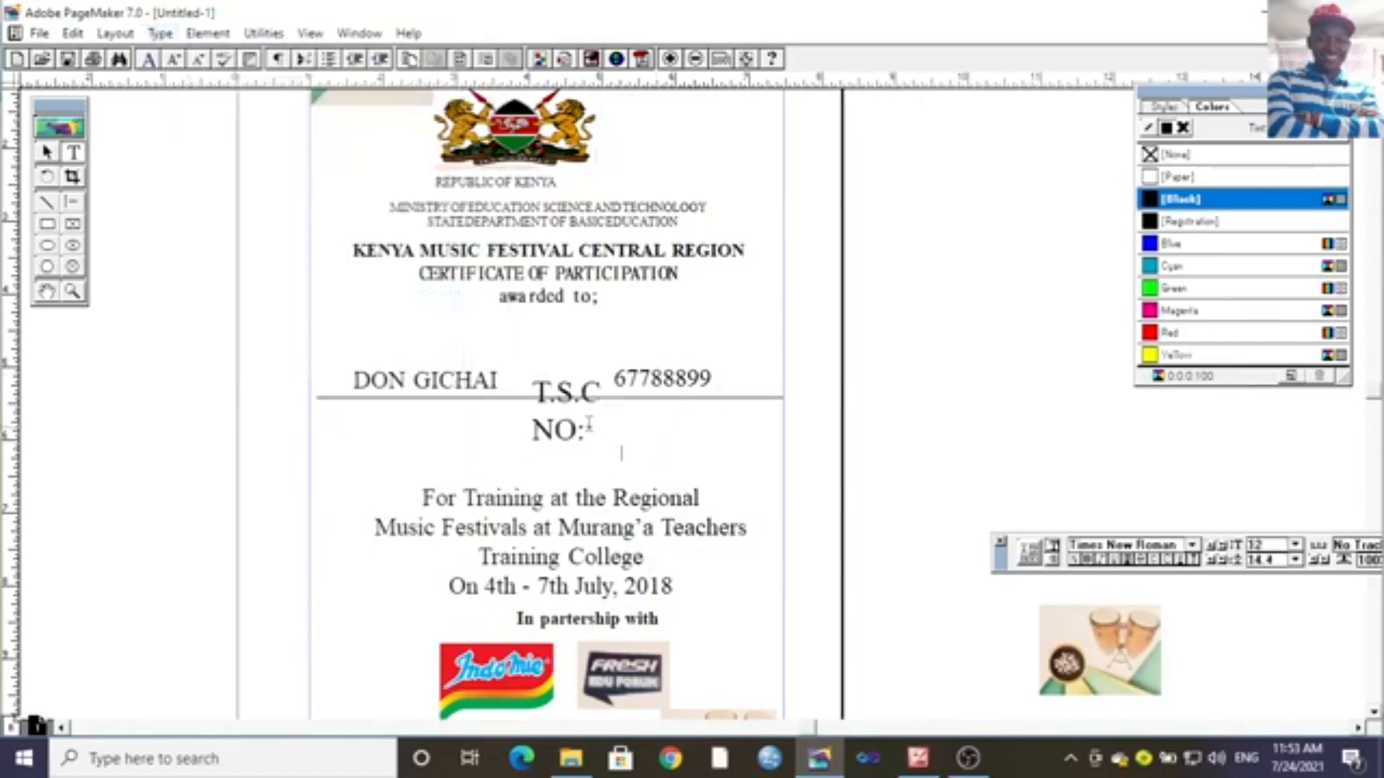
click(46, 153)
drag(559, 414, 573, 377)
click(650, 445)
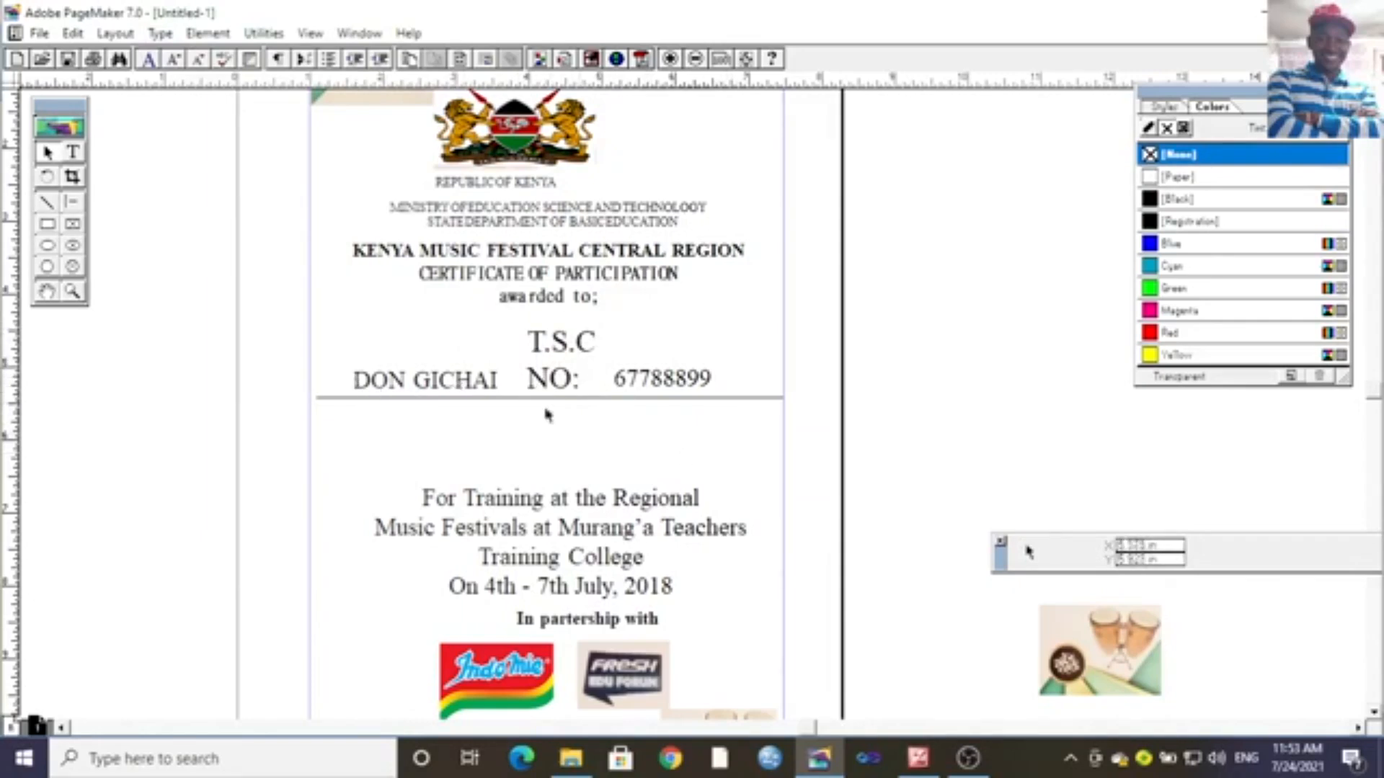
Try to set the whole T.S.C NO: text block to font size 18.
click(554, 378)
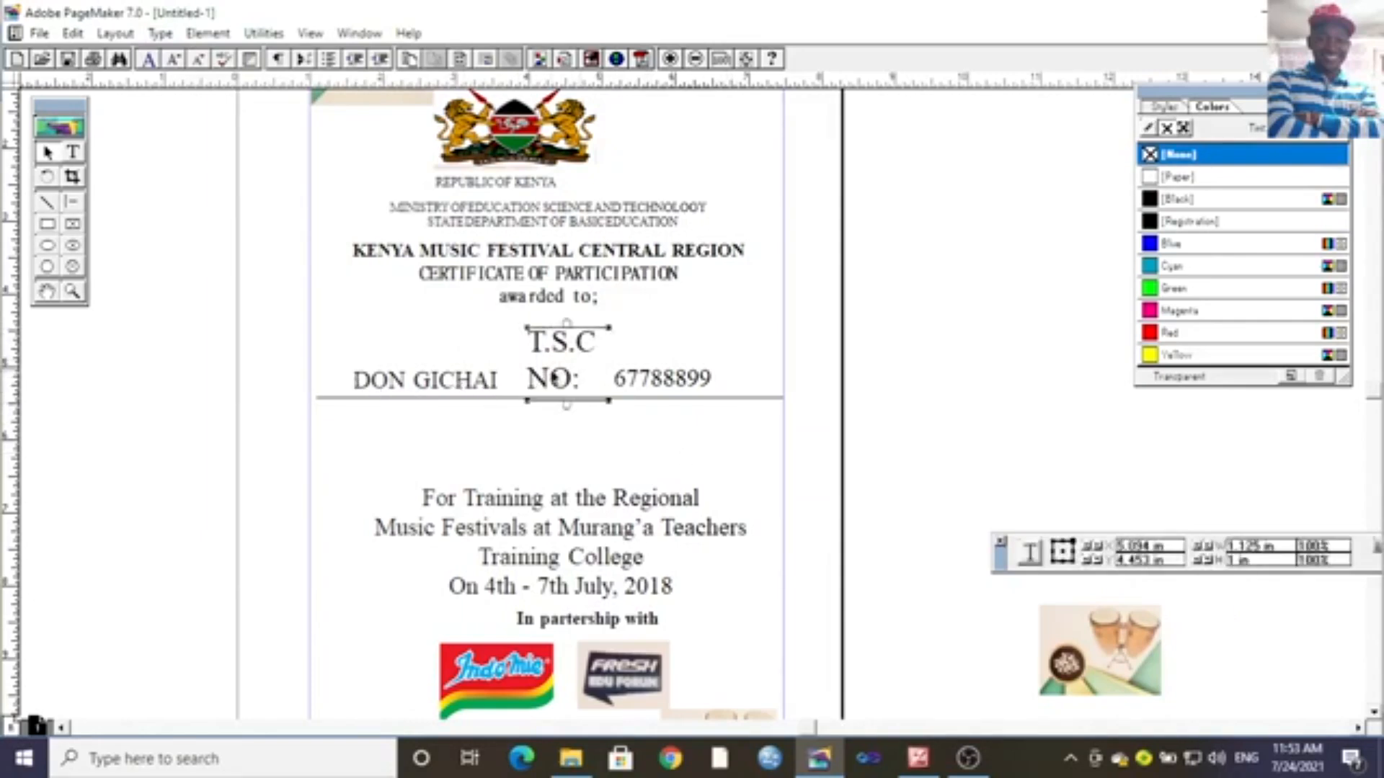
click(160, 34)
mouse_move(186, 78)
click(369, 212)
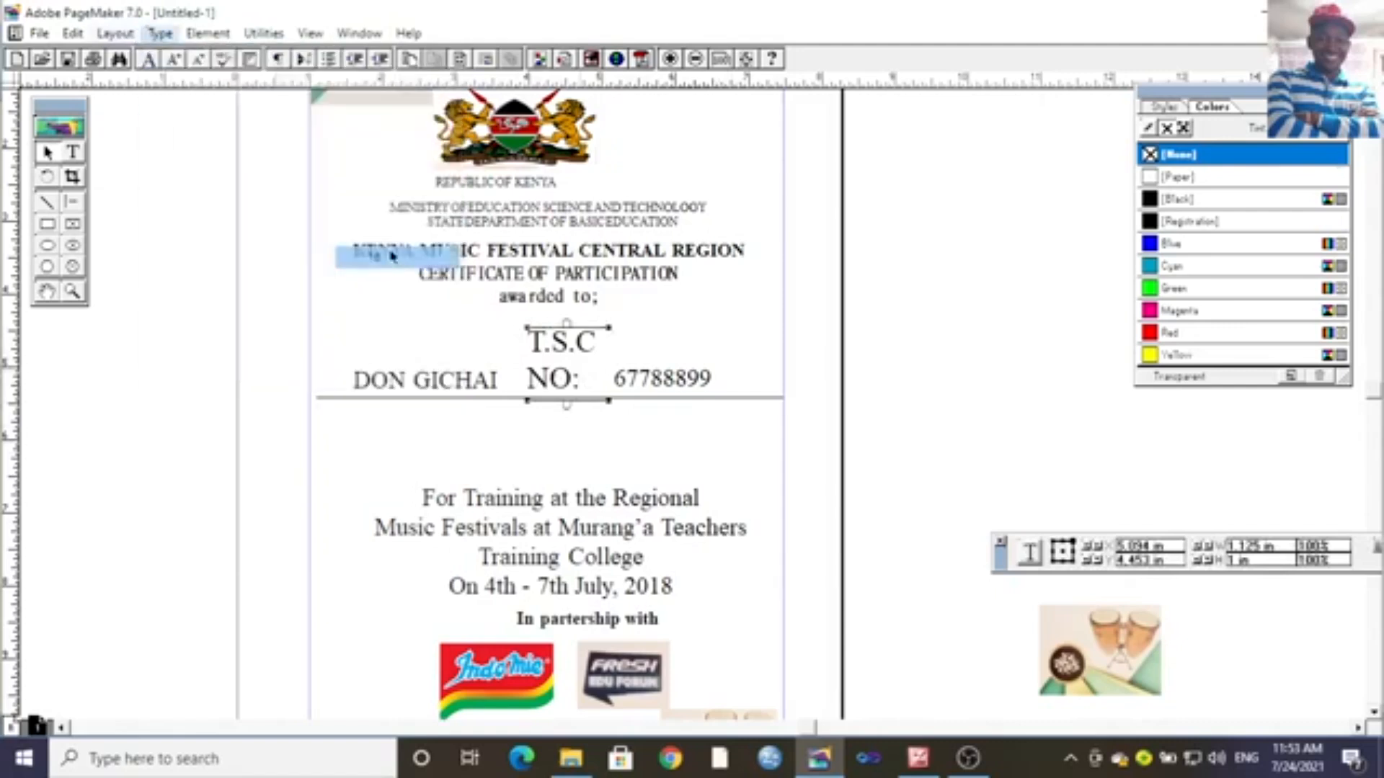
click(162, 34)
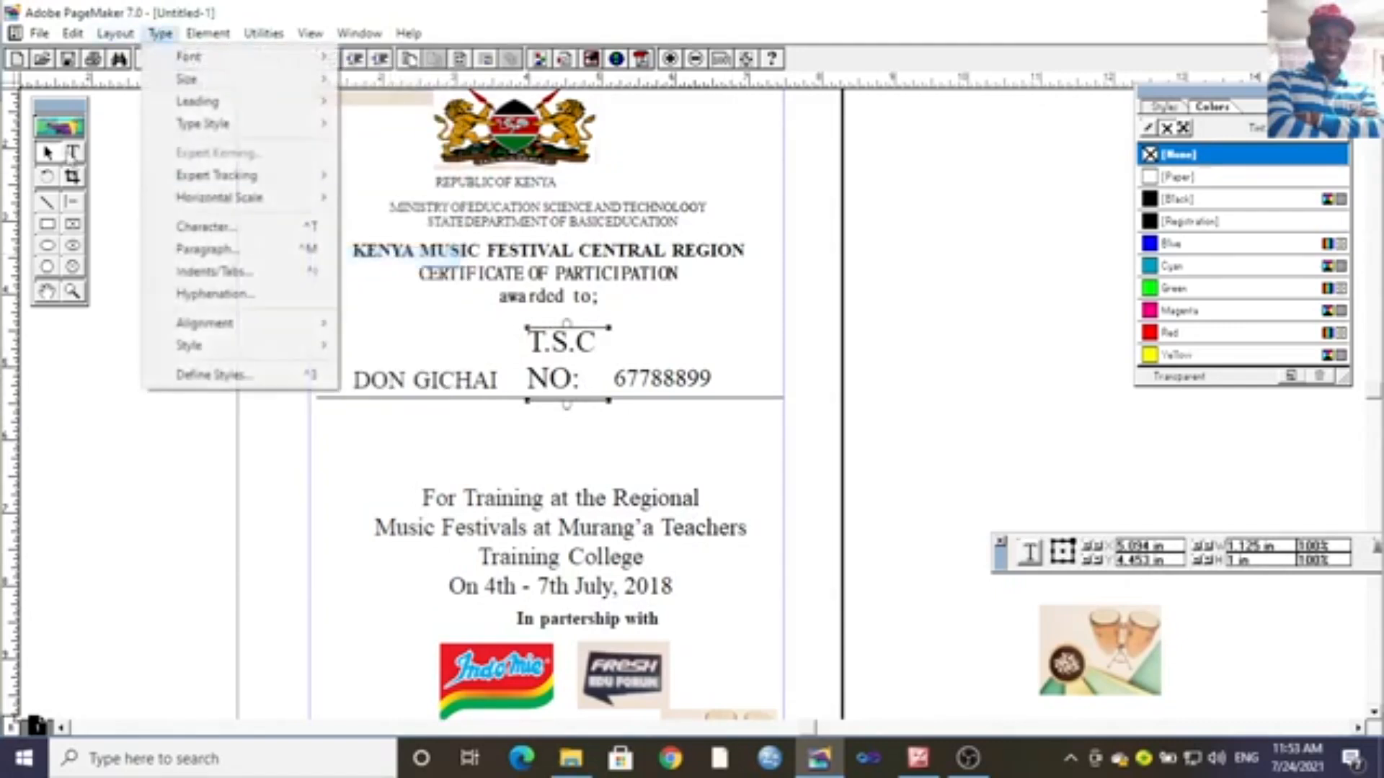
Set the T.S.C NO: label text to font size 18 and make it bold.
click(70, 154)
click(544, 351)
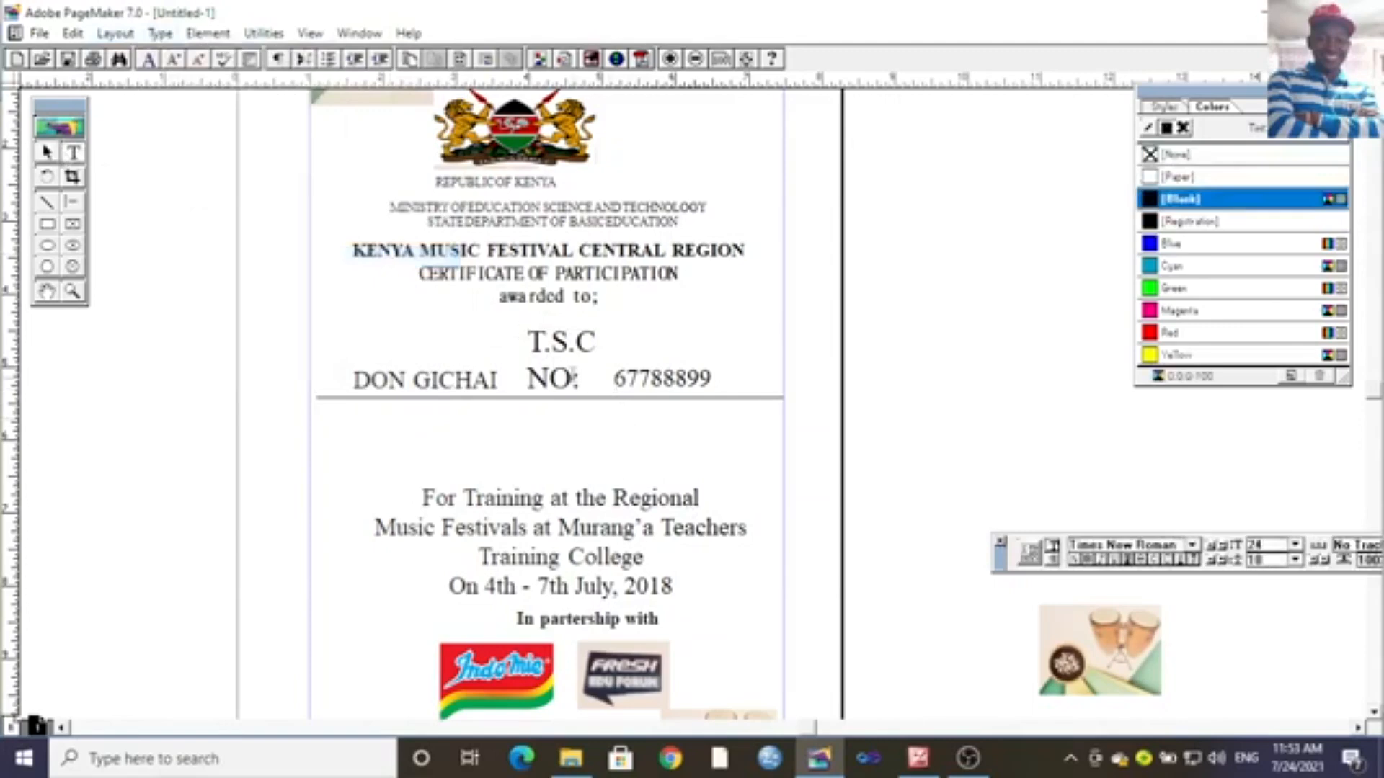
drag(586, 376, 525, 333)
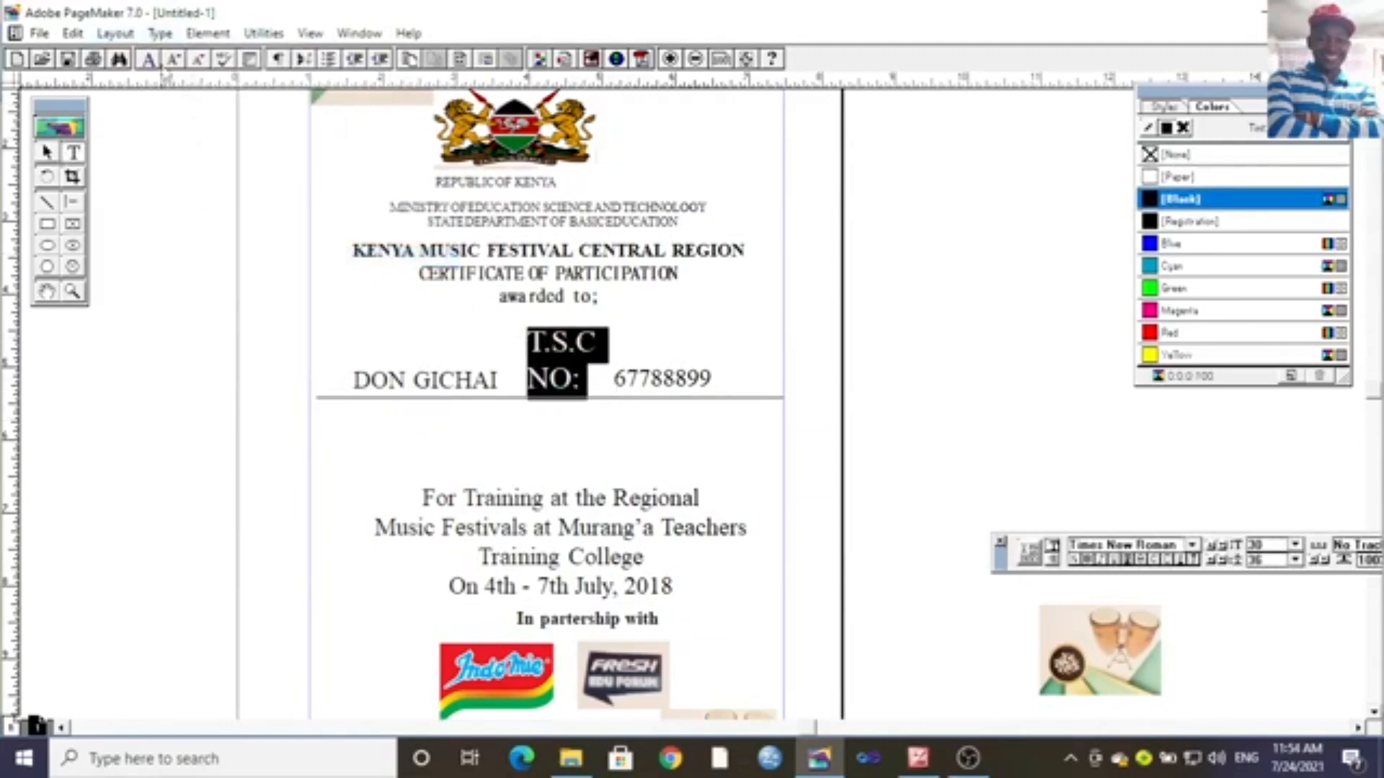
click(160, 34)
mouse_move(288, 85)
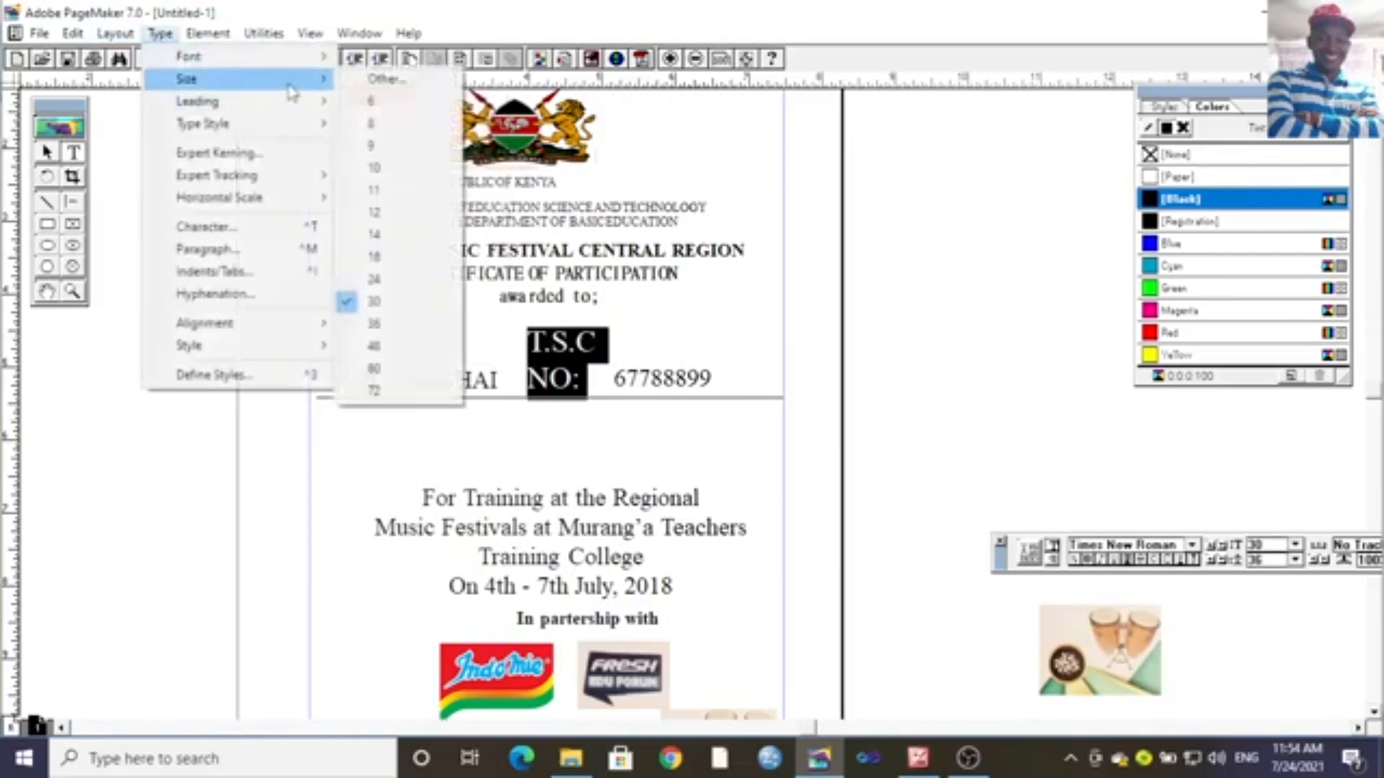
click(433, 257)
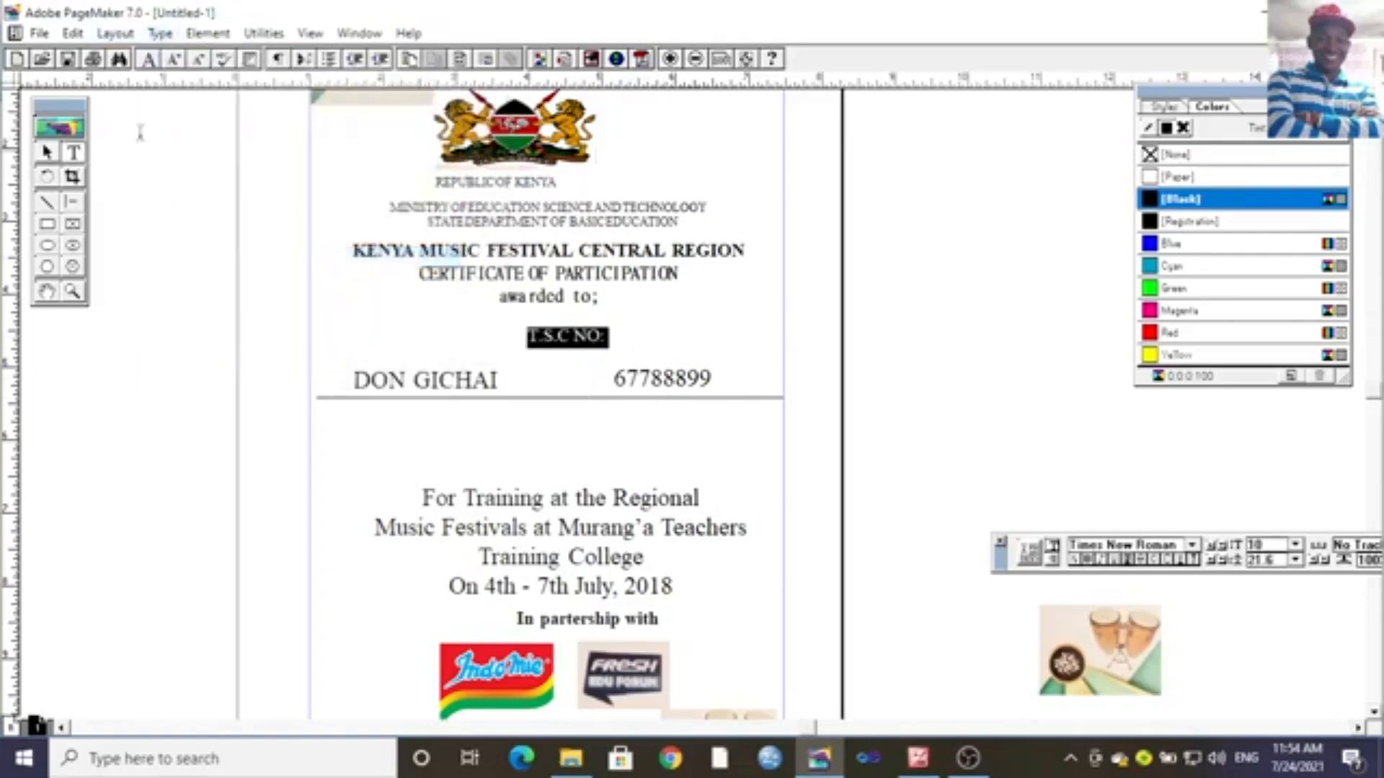
click(158, 34)
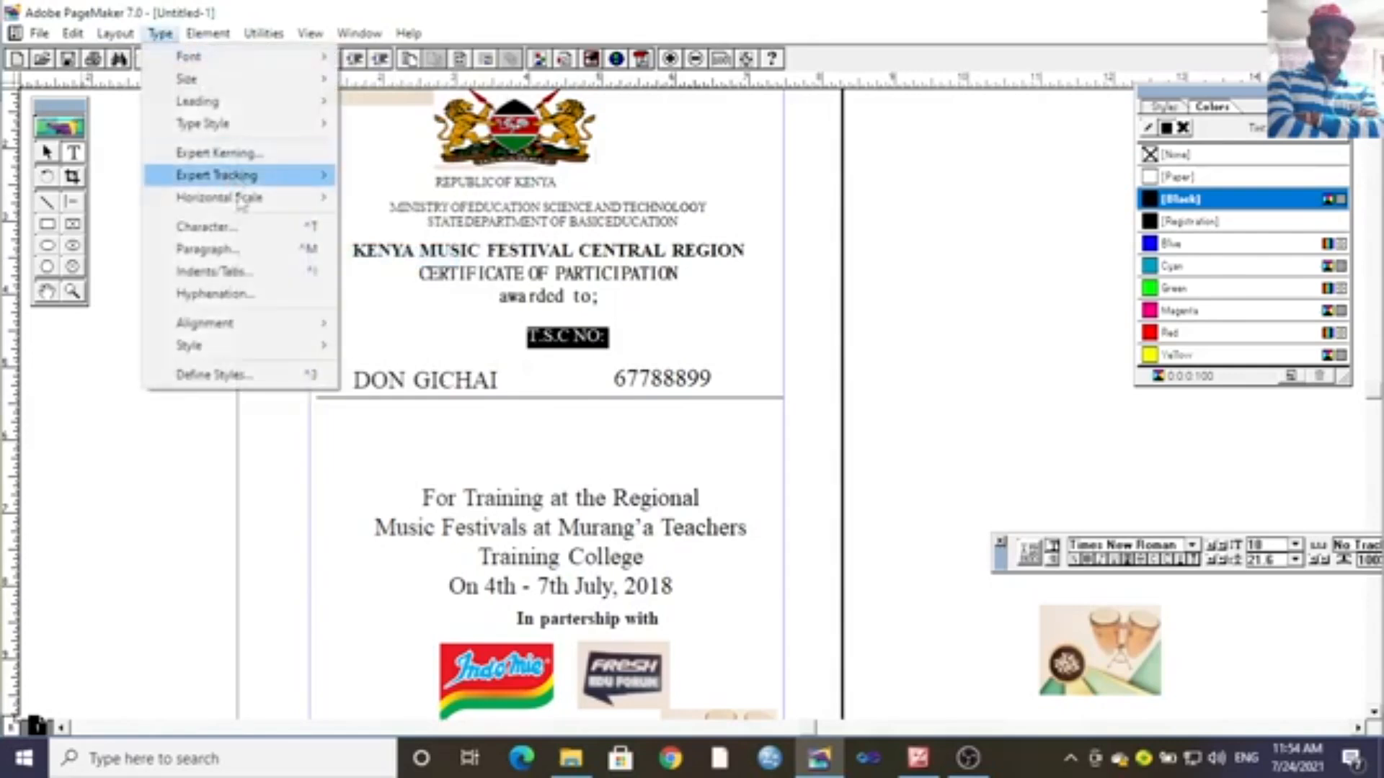
mouse_move(265, 134)
click(386, 147)
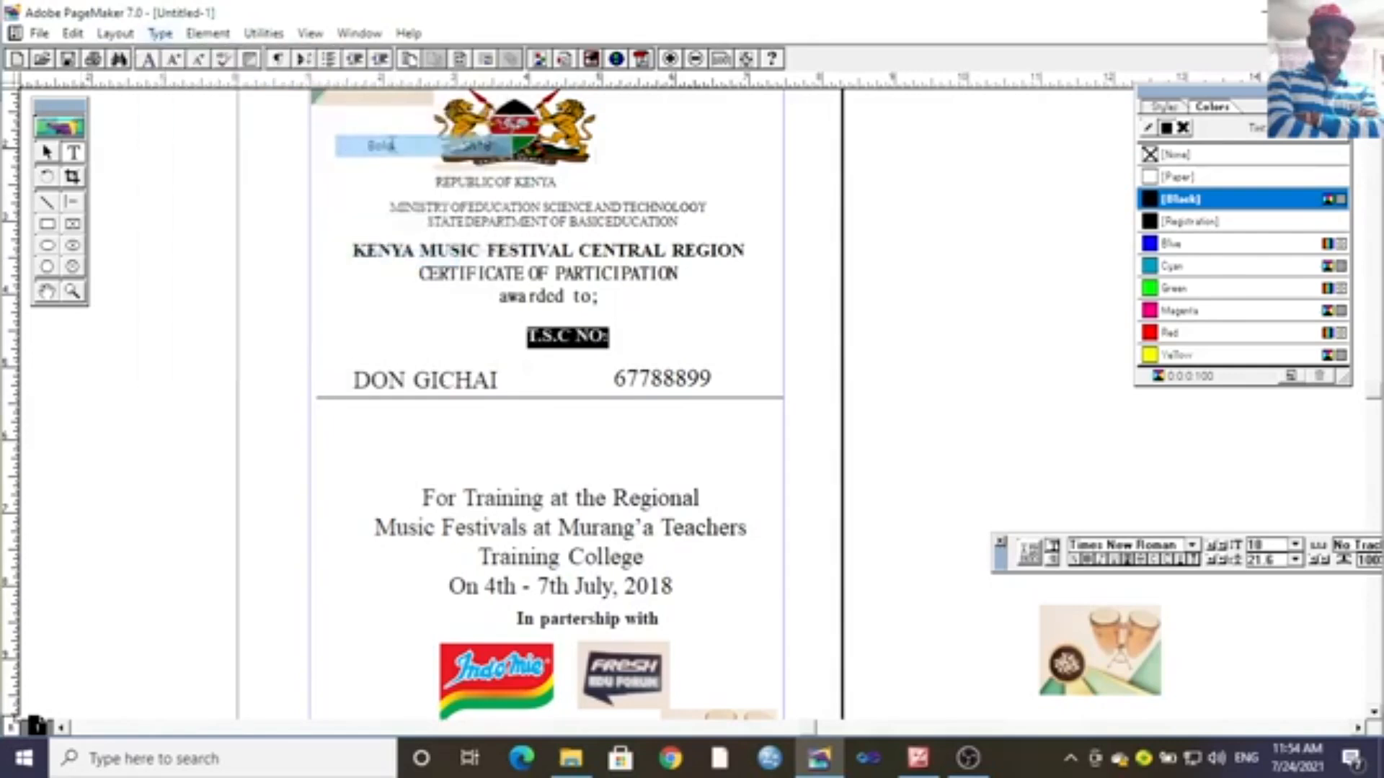
Move the T.S.C NO: label down between the recipient's name and the T.S.C number.
click(46, 153)
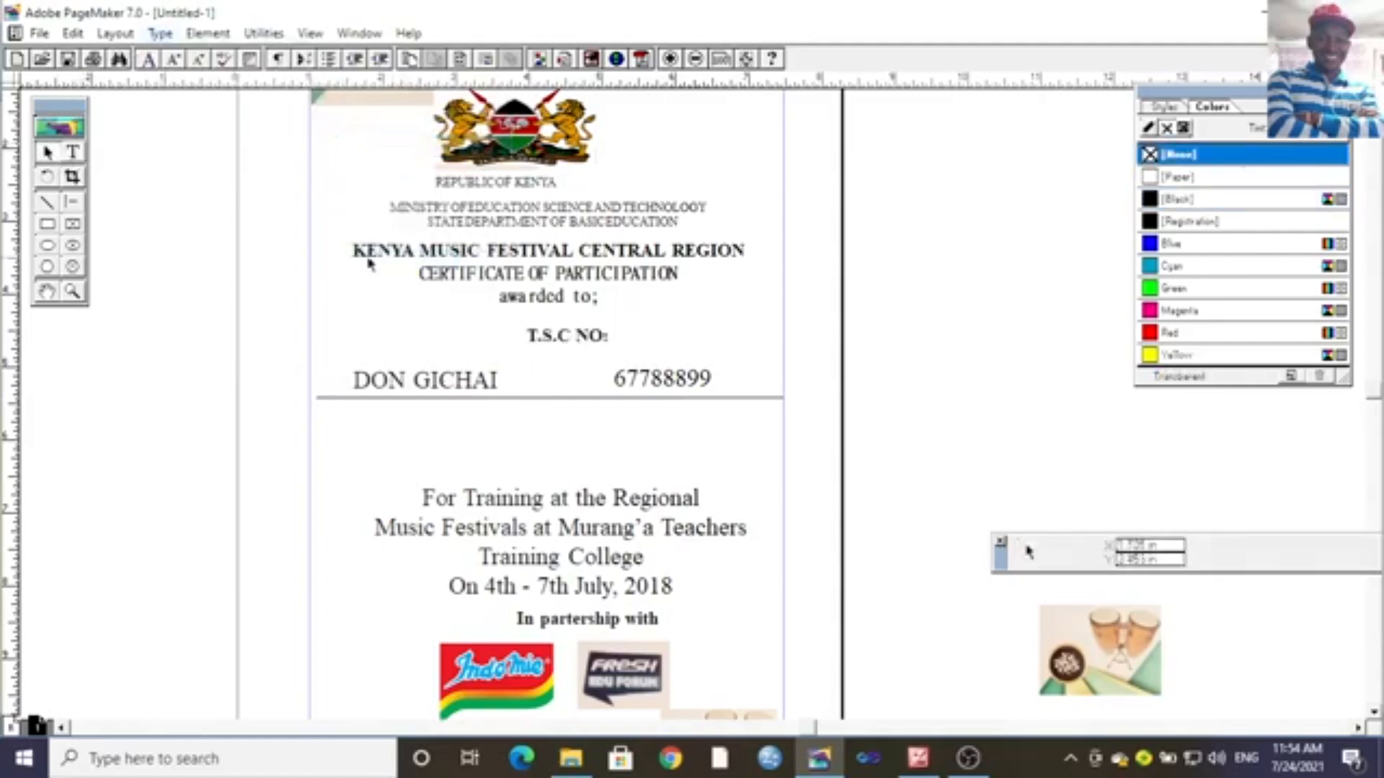
drag(557, 336, 550, 376)
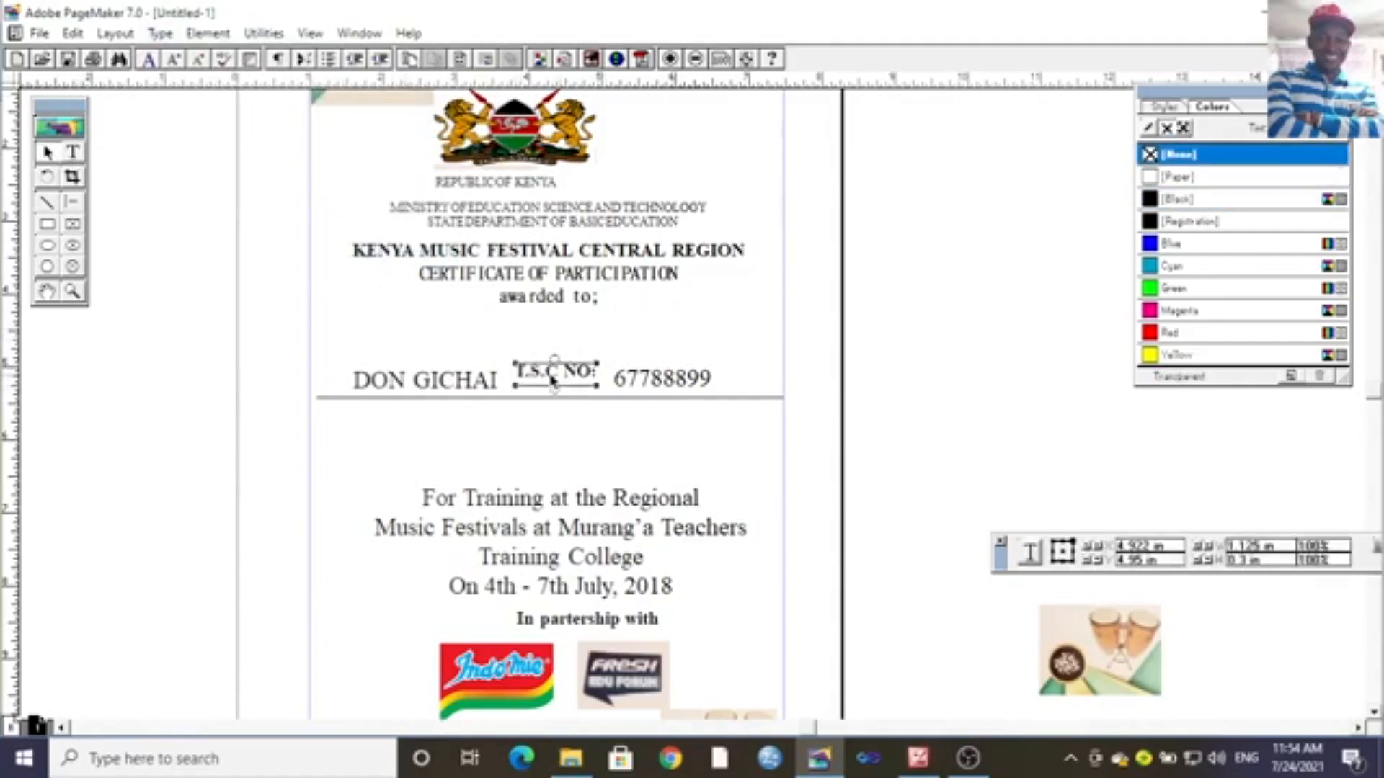
click(690, 326)
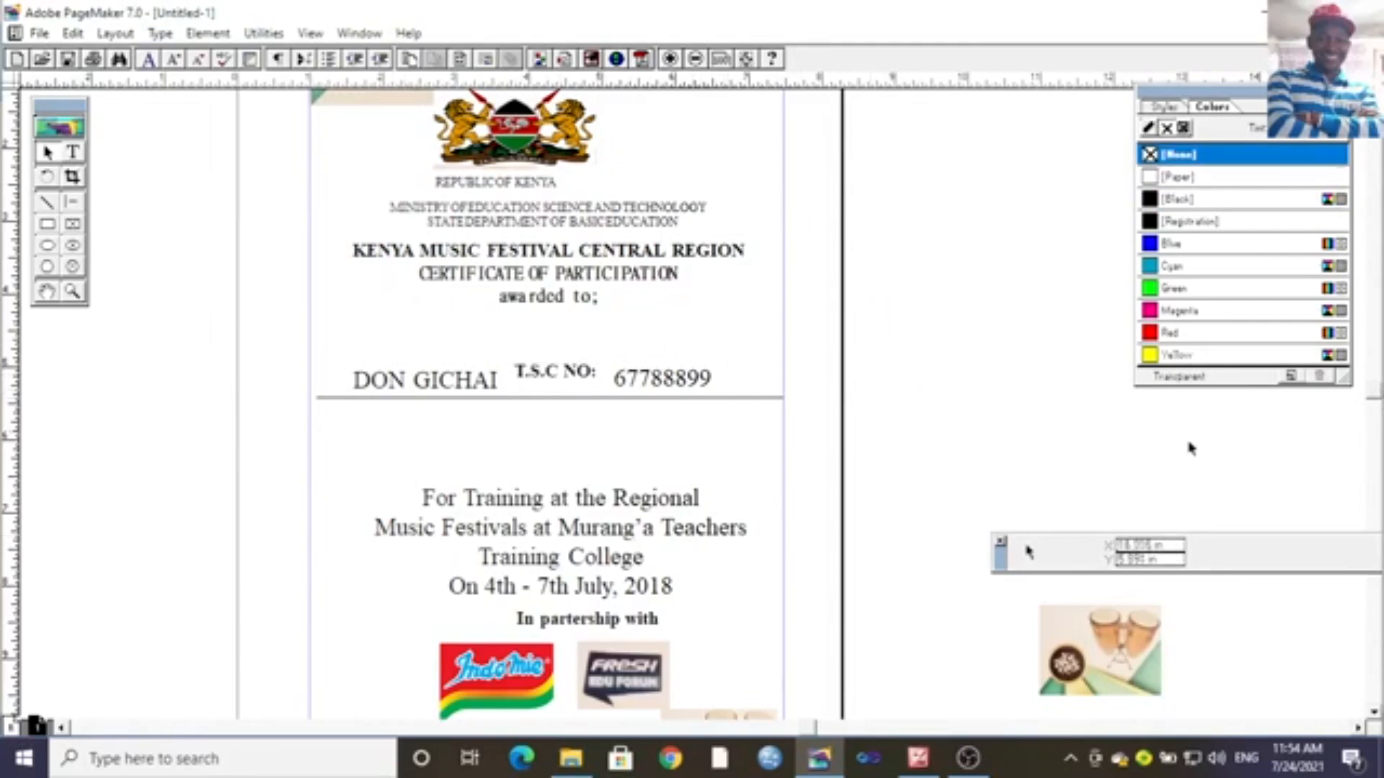
Stretch the coat of arms upward to a height of about 1.3 in.
click(47, 291)
drag(510, 350, 519, 434)
click(46, 152)
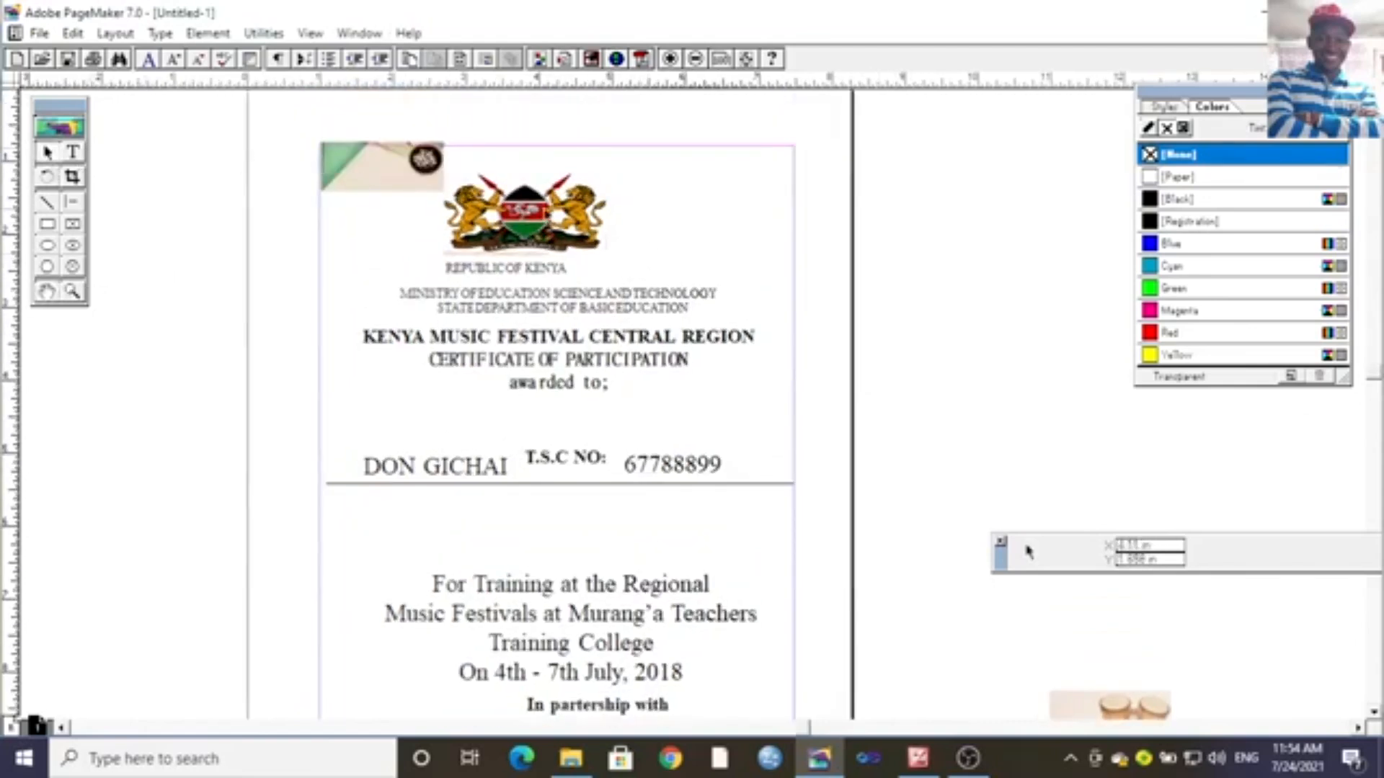
click(544, 212)
drag(528, 175, 526, 162)
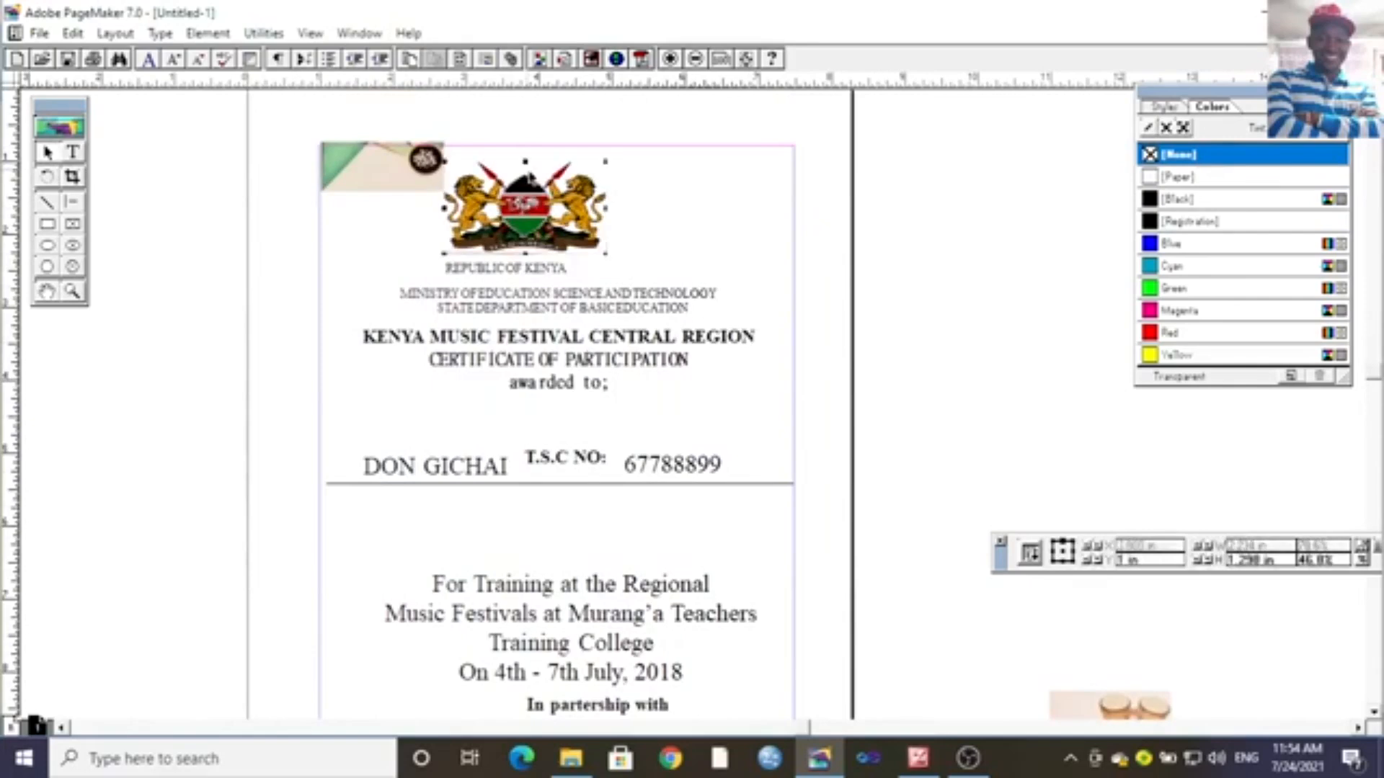
click(698, 214)
Move the REPUBLIC OF KENYA line to centre it closely beneath the coat of arms.
click(510, 271)
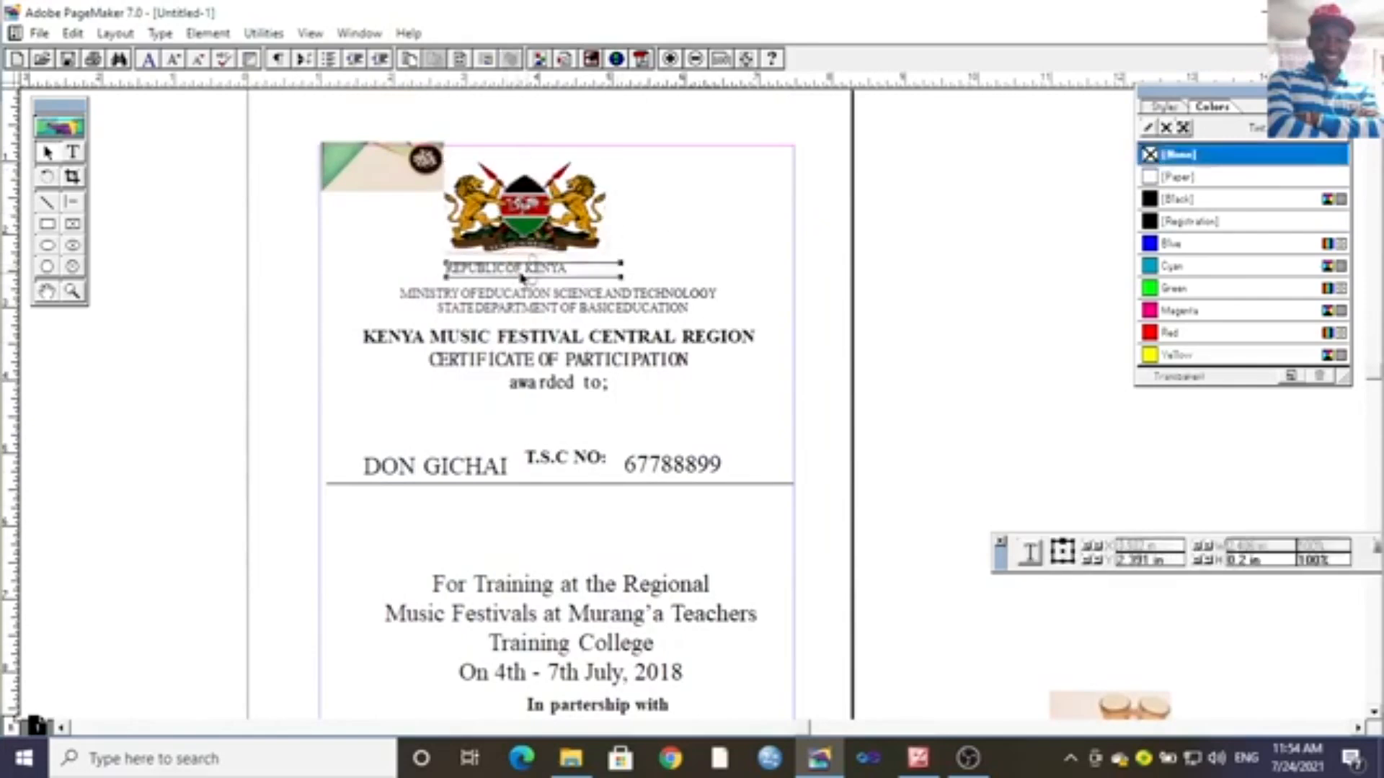
drag(527, 279, 554, 266)
click(698, 272)
click(550, 276)
click(679, 245)
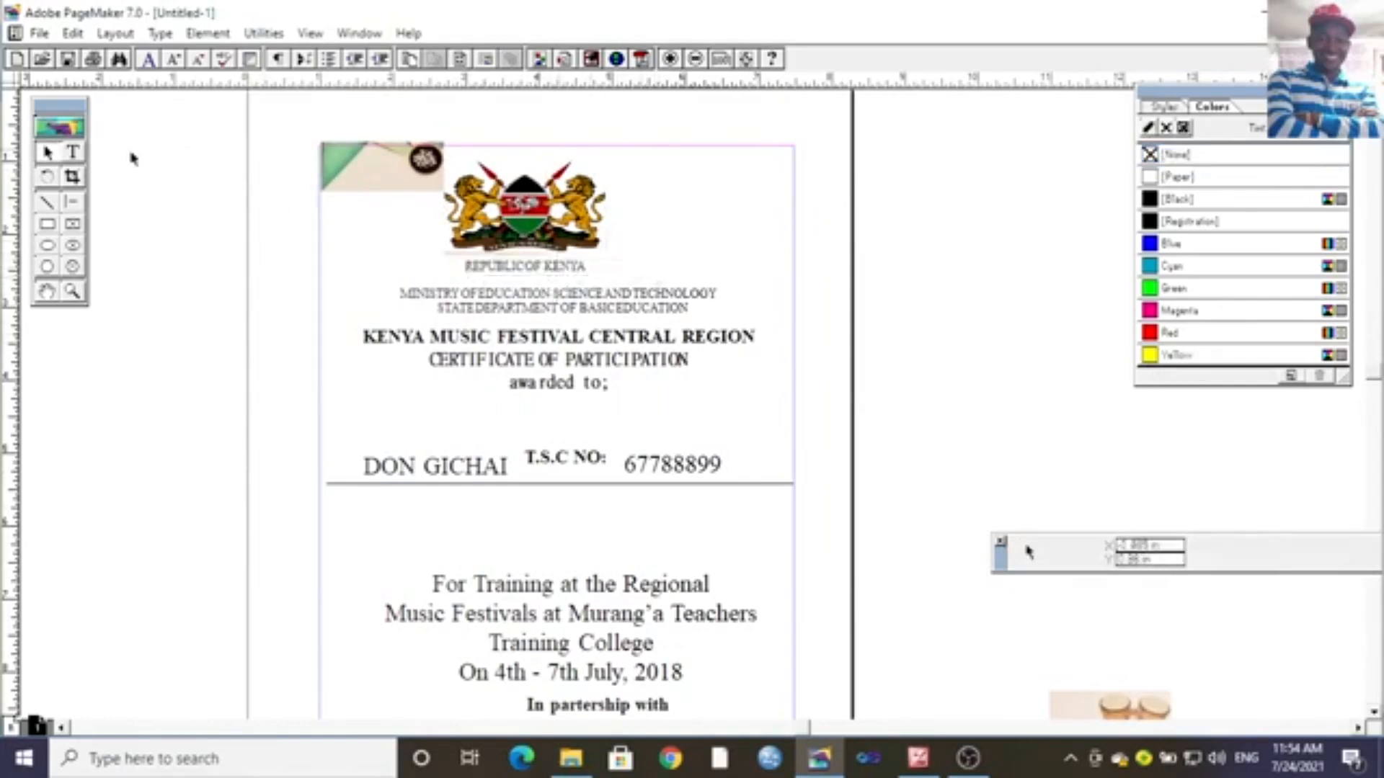
Make the REPUBLIC OF KENYA line beneath the coat of arms bold.
click(72, 153)
drag(611, 268, 454, 257)
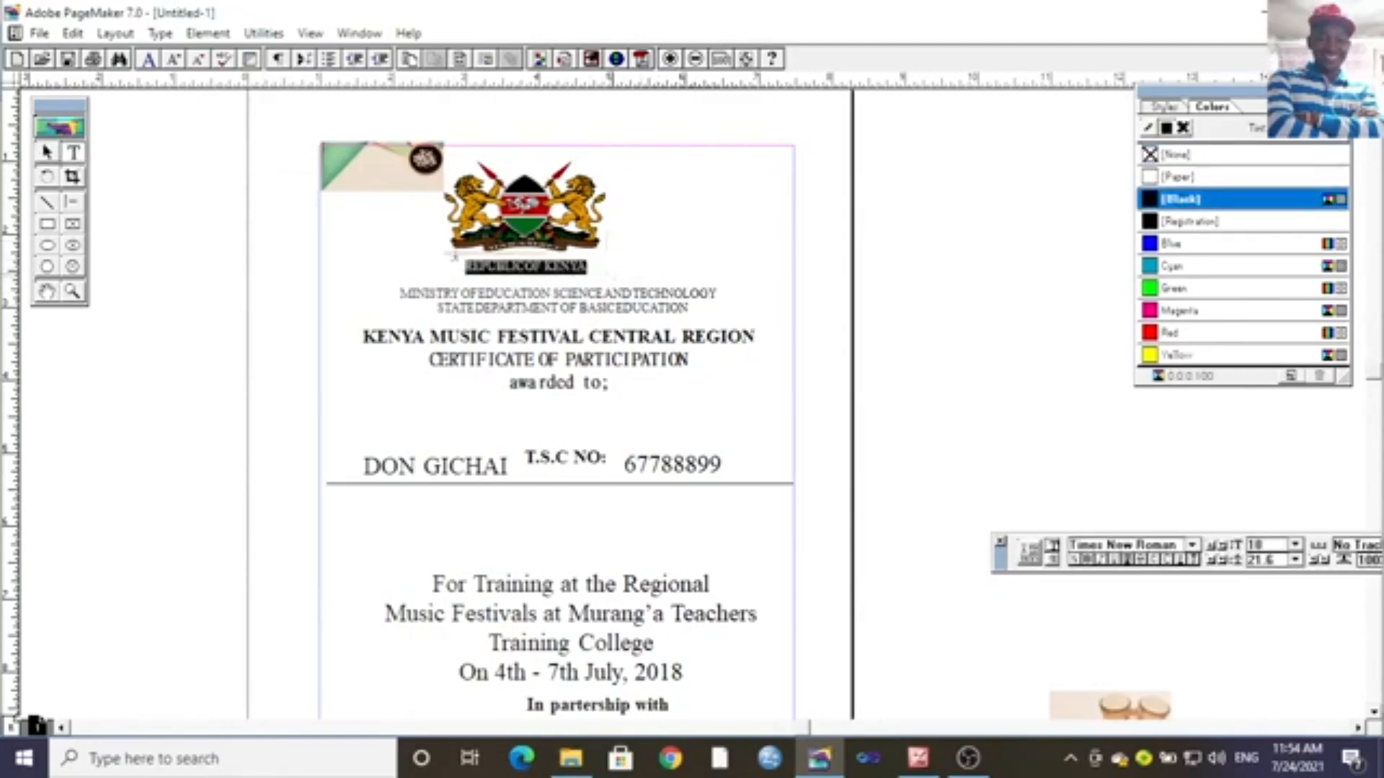
click(160, 33)
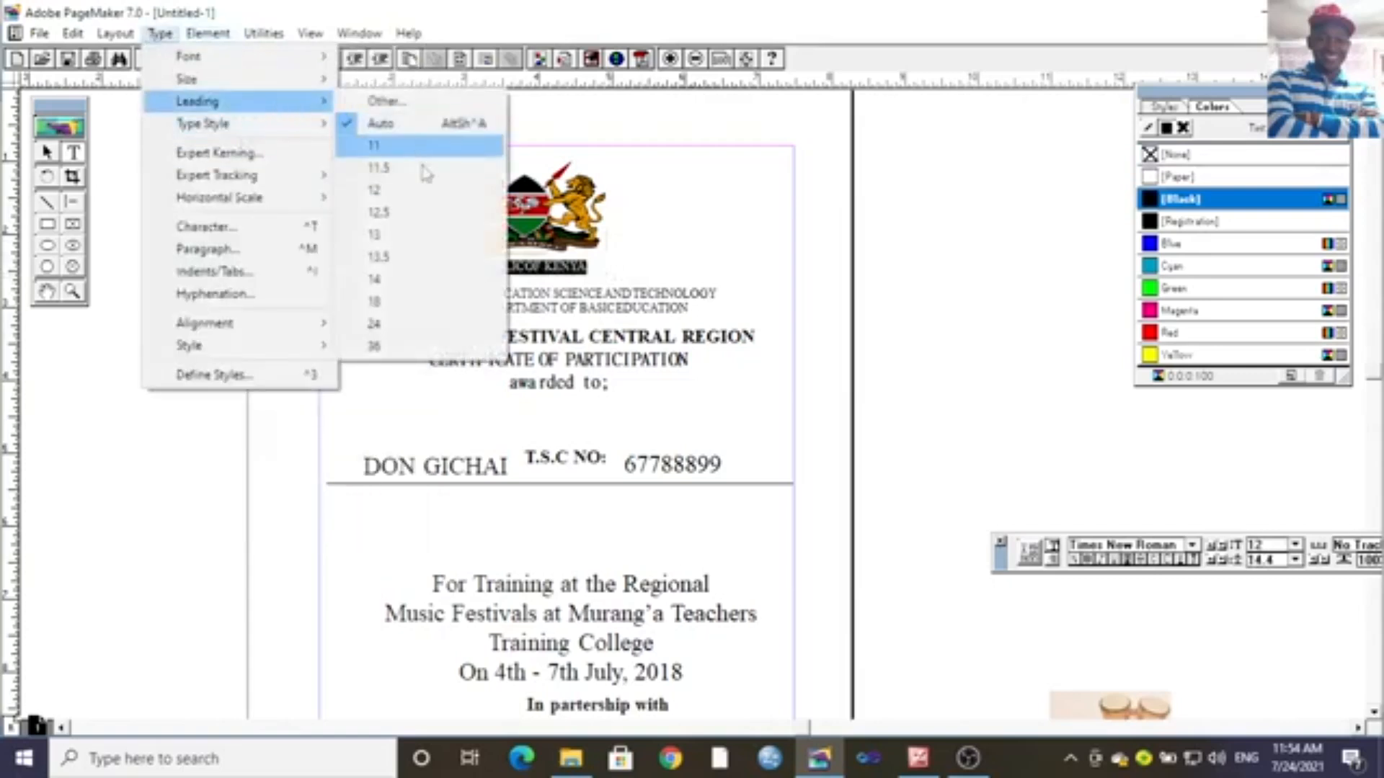
mouse_move(280, 132)
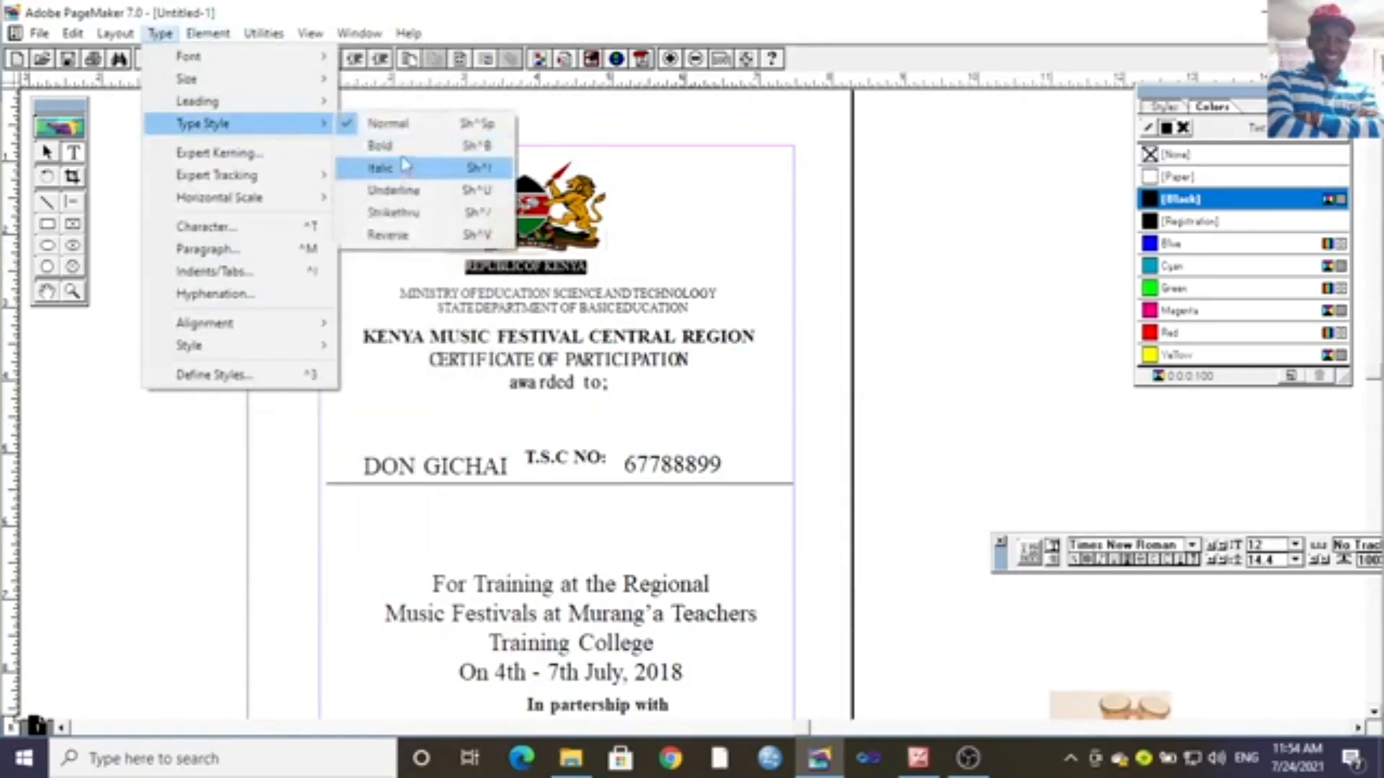
click(402, 145)
click(726, 255)
Make the MINISTRY OF EDUCATION SCIENCE AND TECHNOLOGY and STATE DEPARTMENT OF BASIC EDUCATION lines bold.
drag(696, 310, 401, 292)
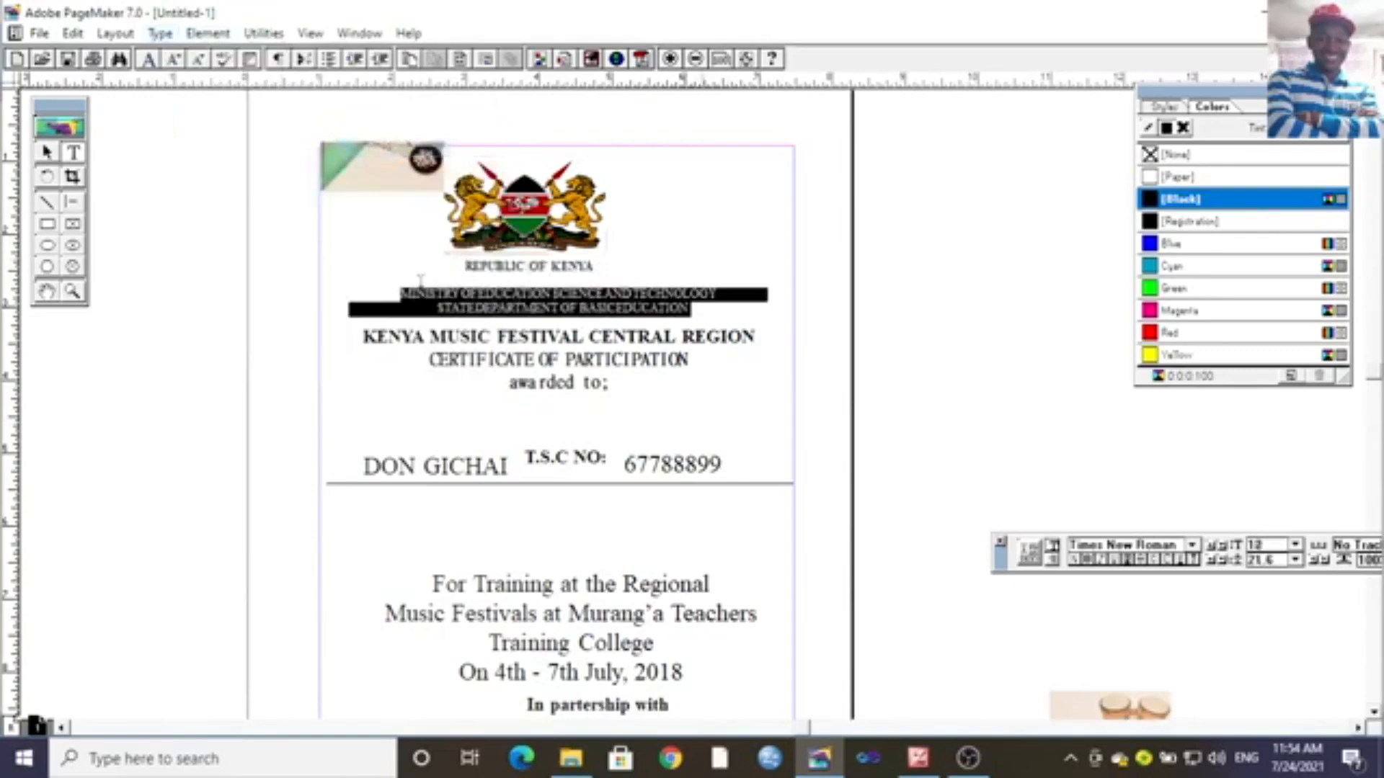
click(160, 33)
mouse_move(276, 115)
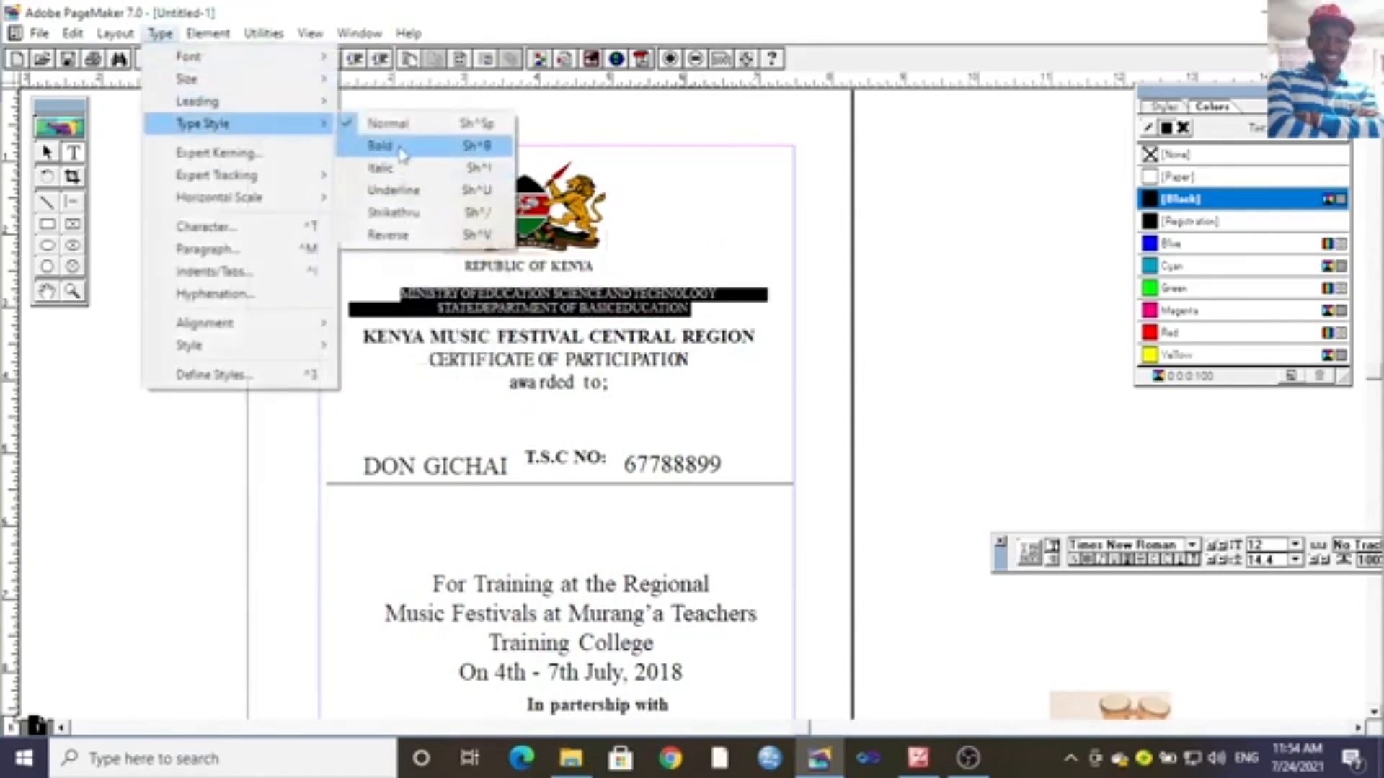
click(380, 145)
click(757, 370)
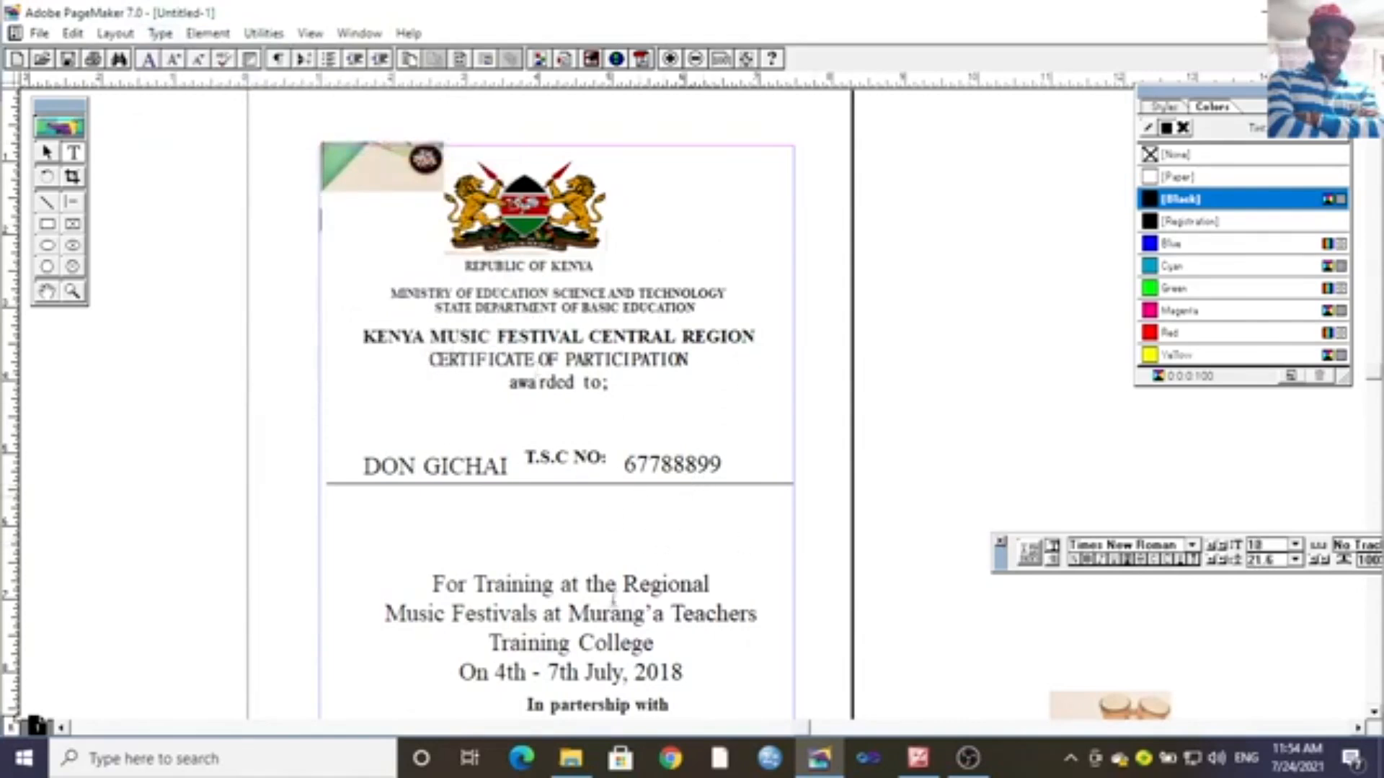
Move the text block from KENYA MUSIC FESTIVAL CENTRAL REGION to awarded to; slightly right to line up with the ministry lines.
click(47, 291)
mouse_move(529, 605)
mouse_down()
mouse_move(493, 524)
mouse_move(479, 389)
mouse_up()
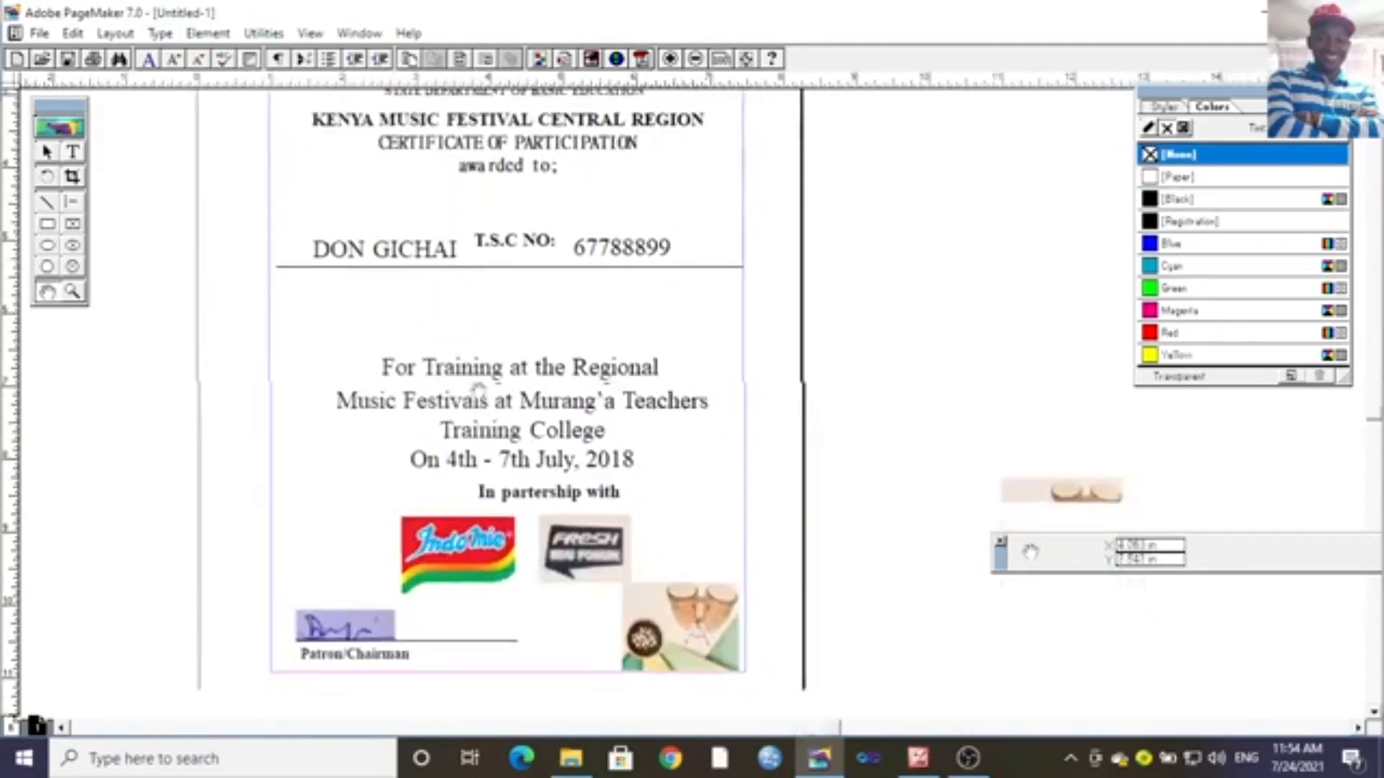
drag(404, 456, 676, 438)
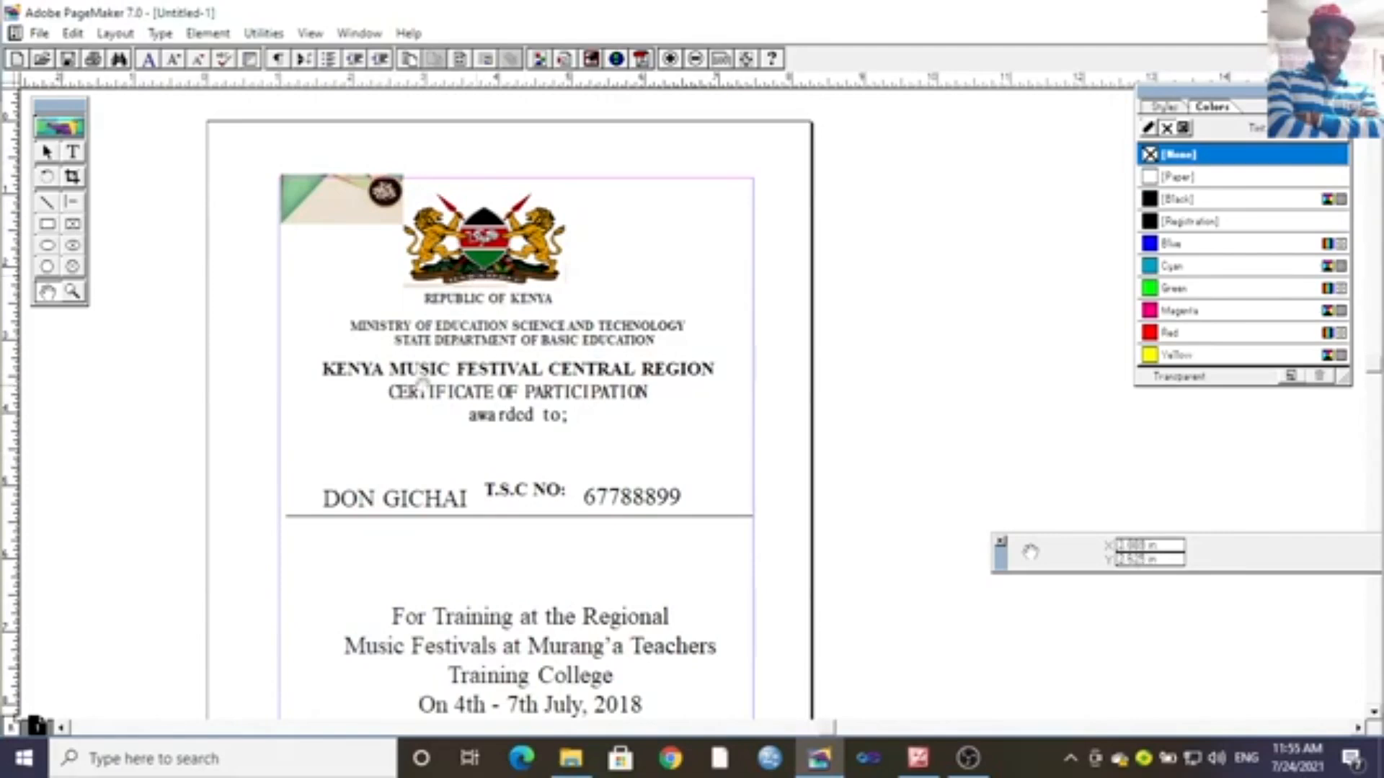
click(47, 152)
click(507, 426)
drag(506, 425, 534, 437)
drag(613, 422, 614, 415)
click(817, 374)
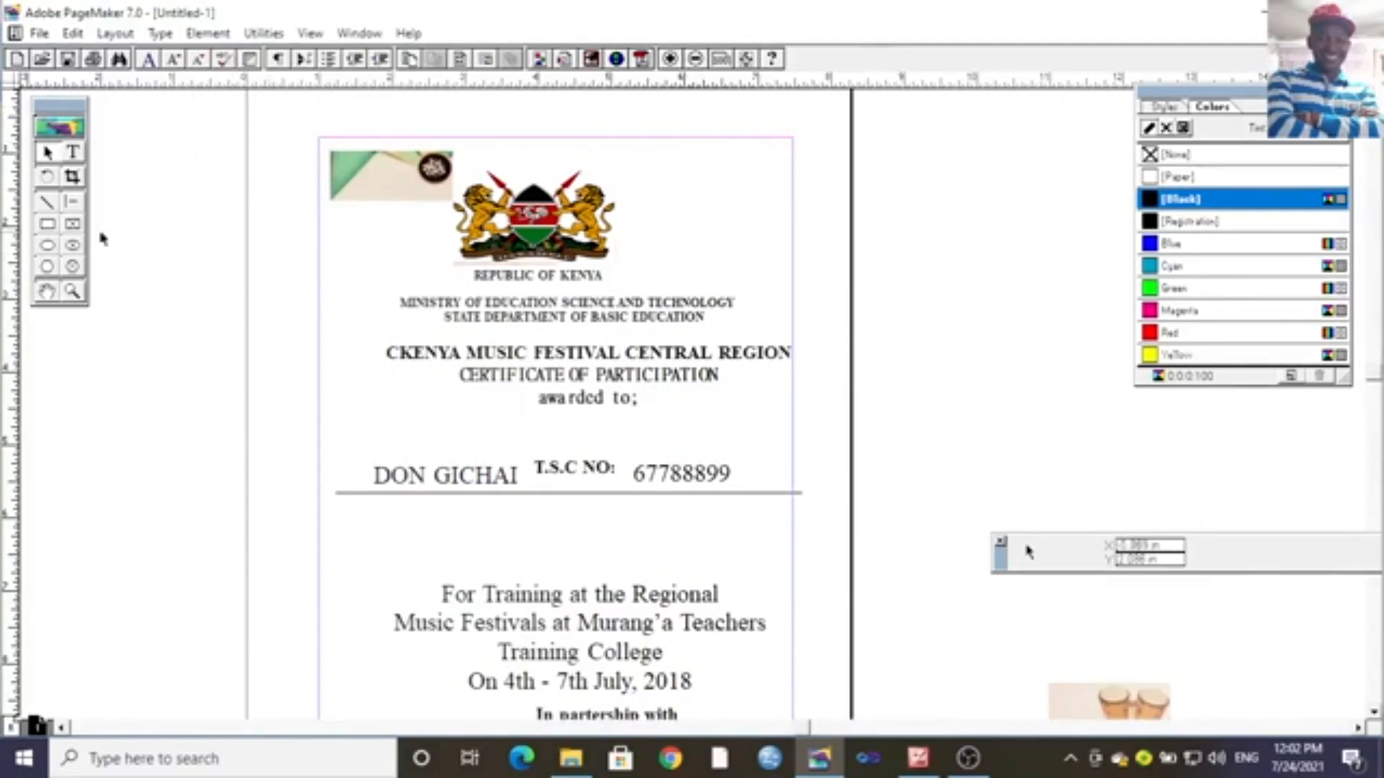
Draw a rectangle about 6.73 in wide and 10.45 in high around the whole certificate content.
click(47, 225)
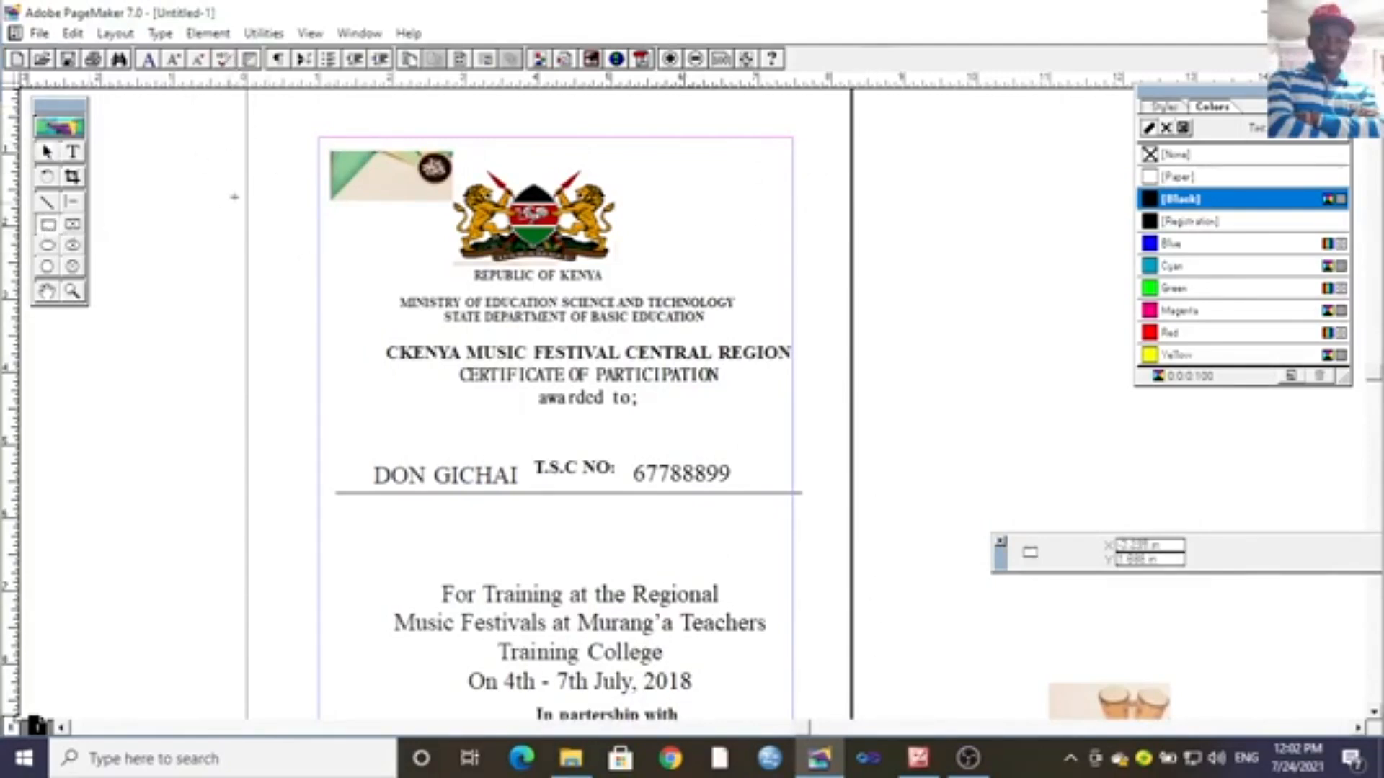
drag(317, 131, 810, 335)
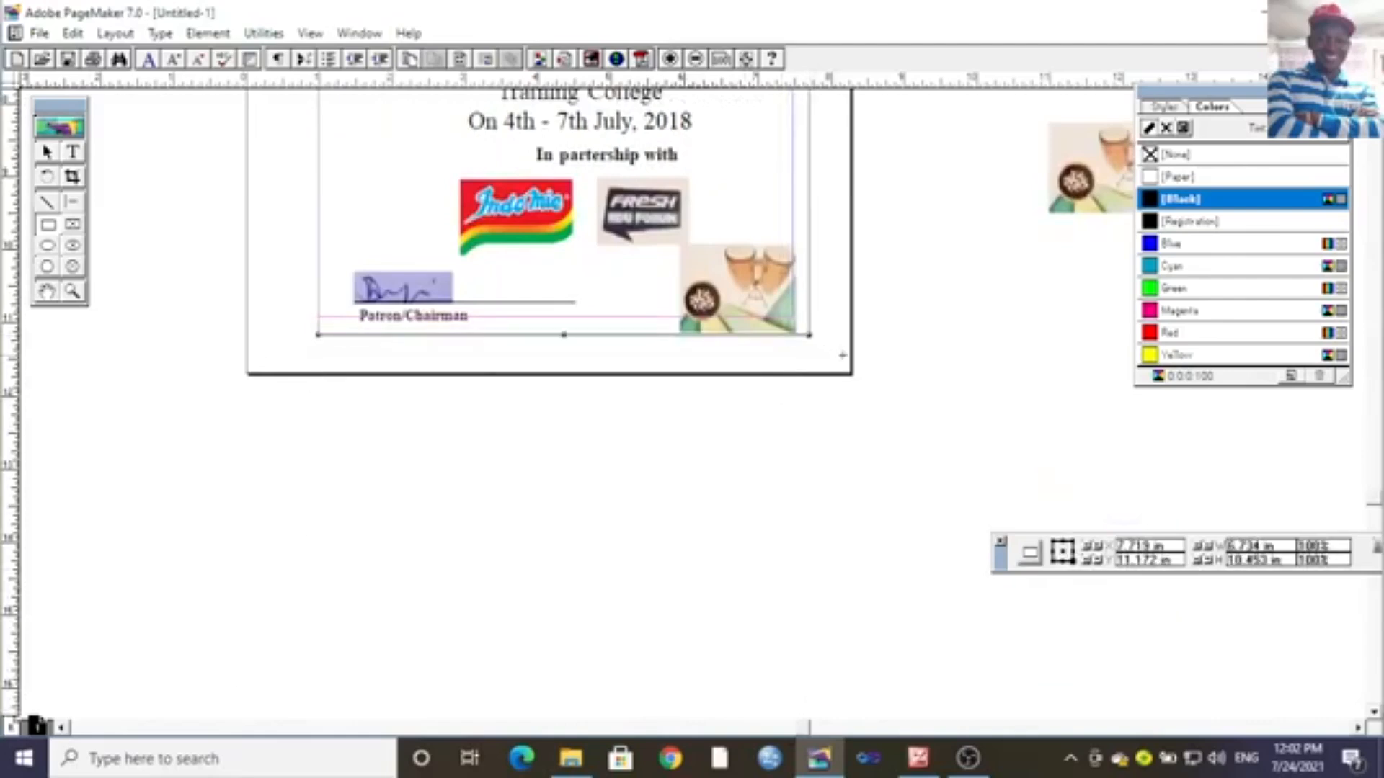
click(47, 292)
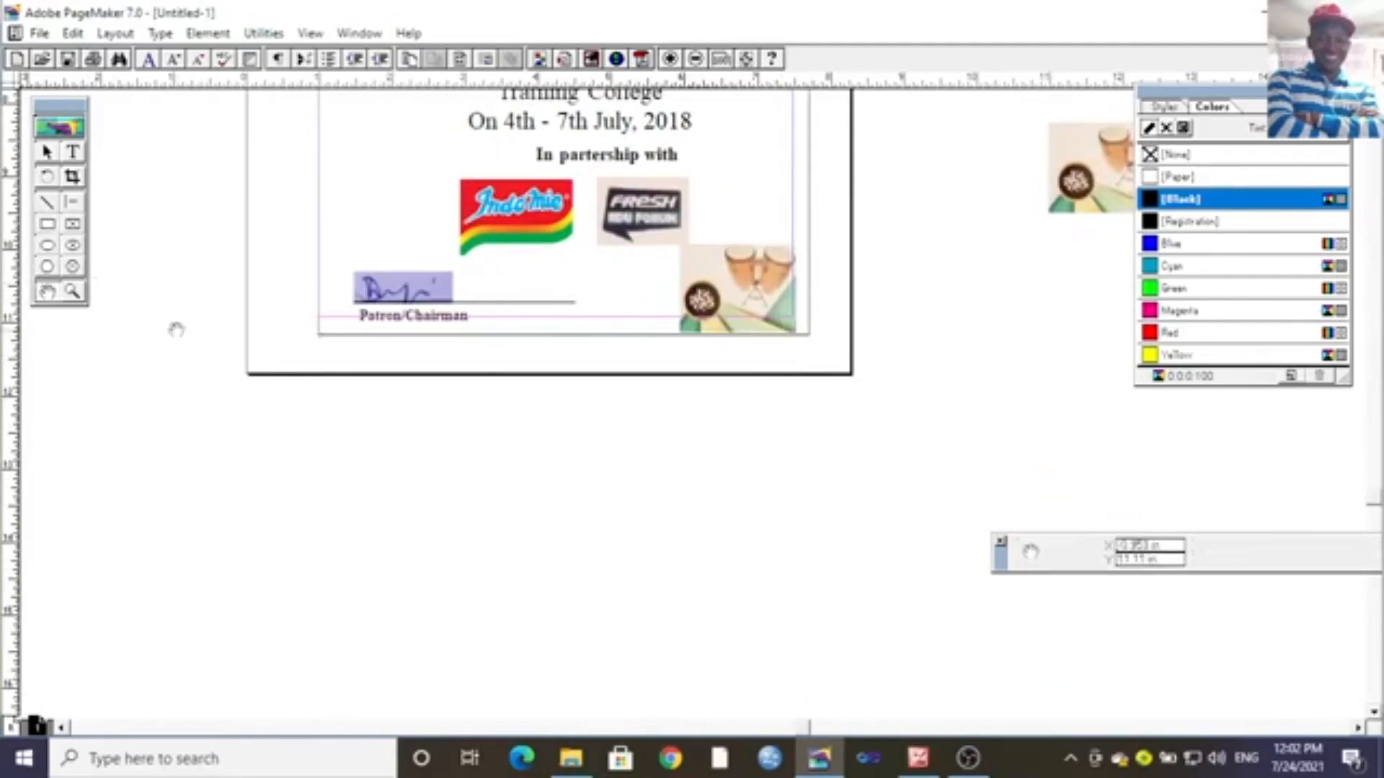
drag(175, 327, 212, 512)
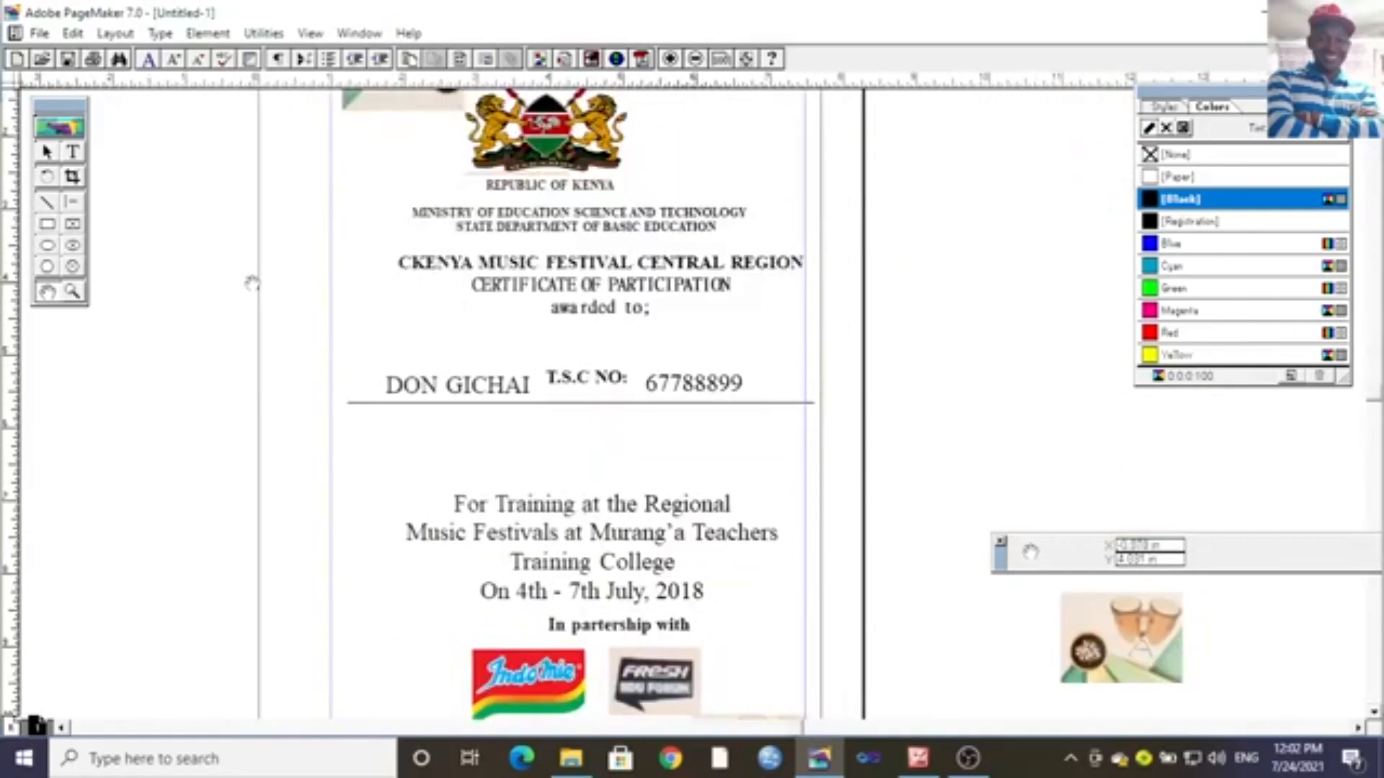
drag(250, 281, 278, 504)
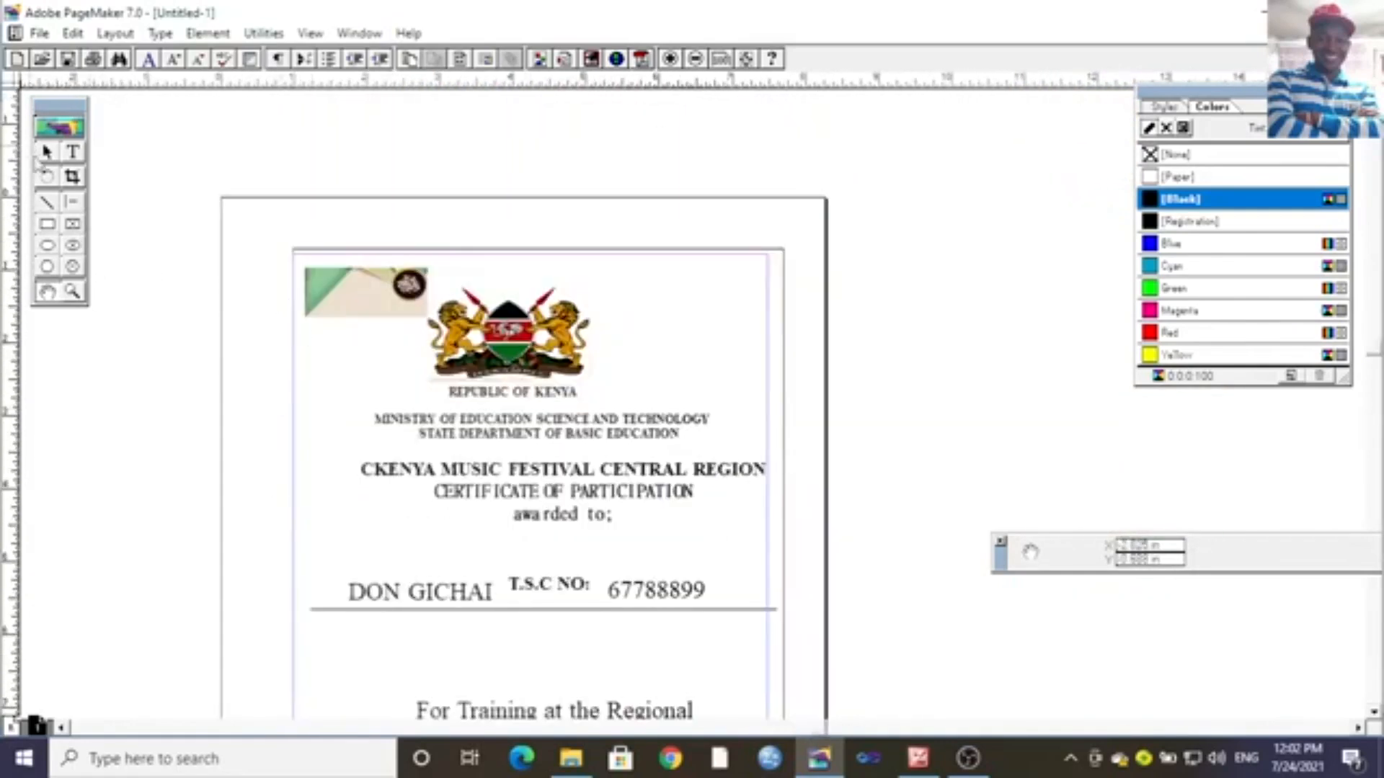
Give the rectangle around the certificate a Solid fill in the Registration colour.
click(47, 151)
click(366, 256)
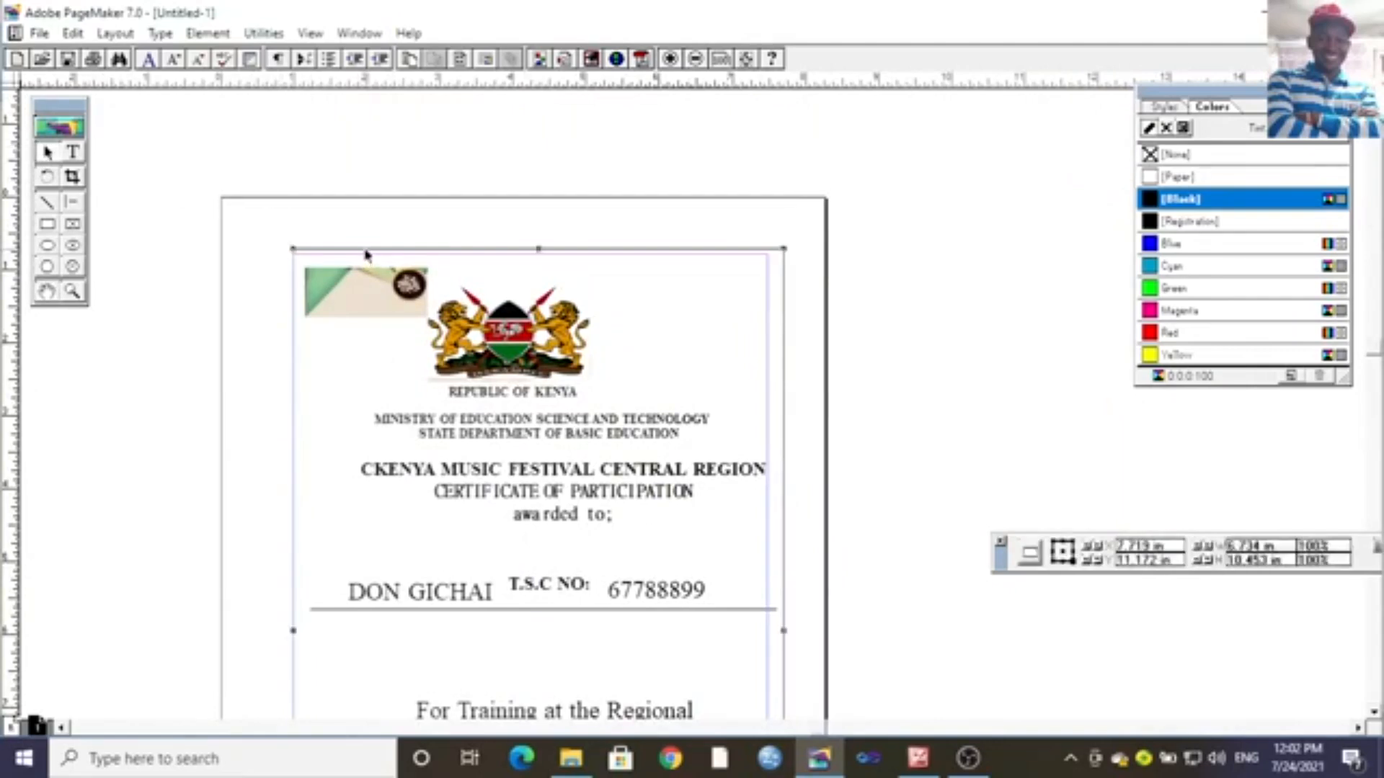
click(209, 34)
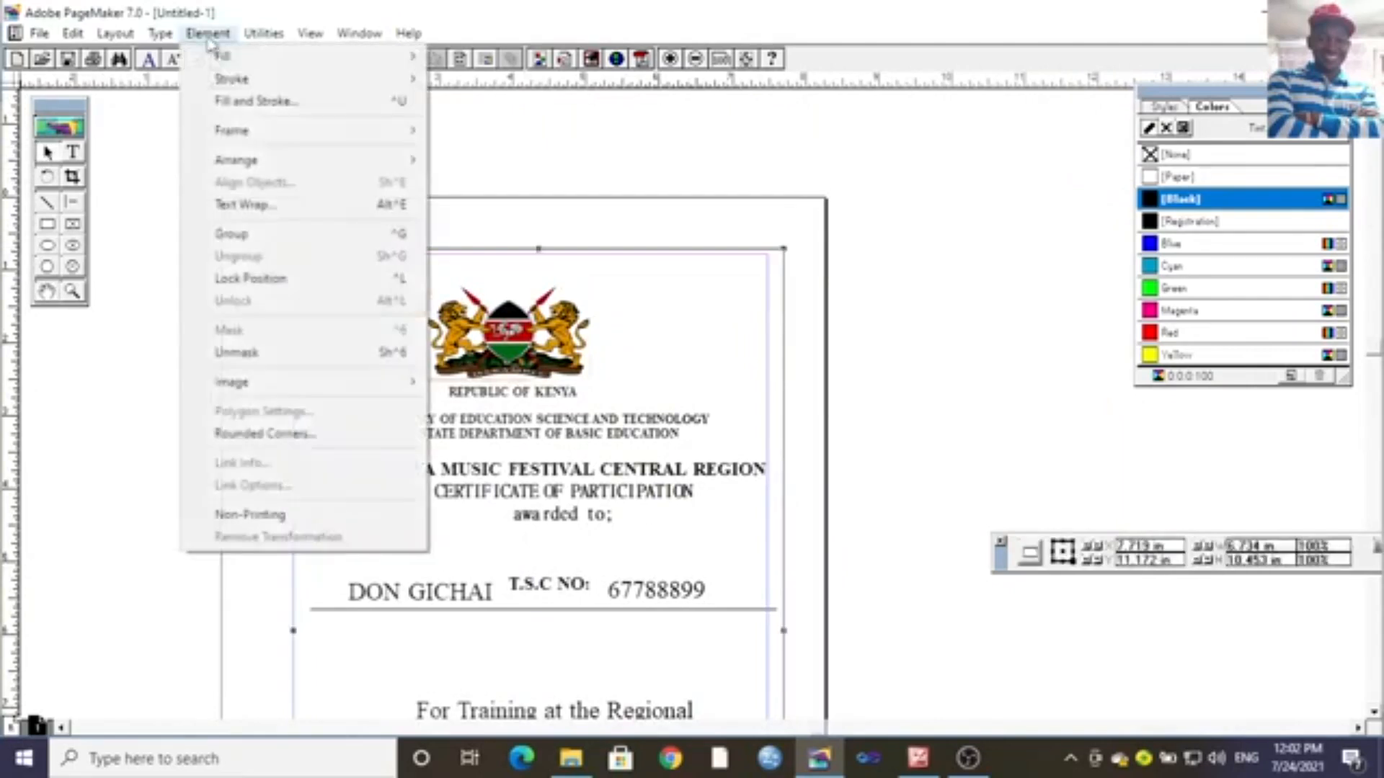
click(296, 101)
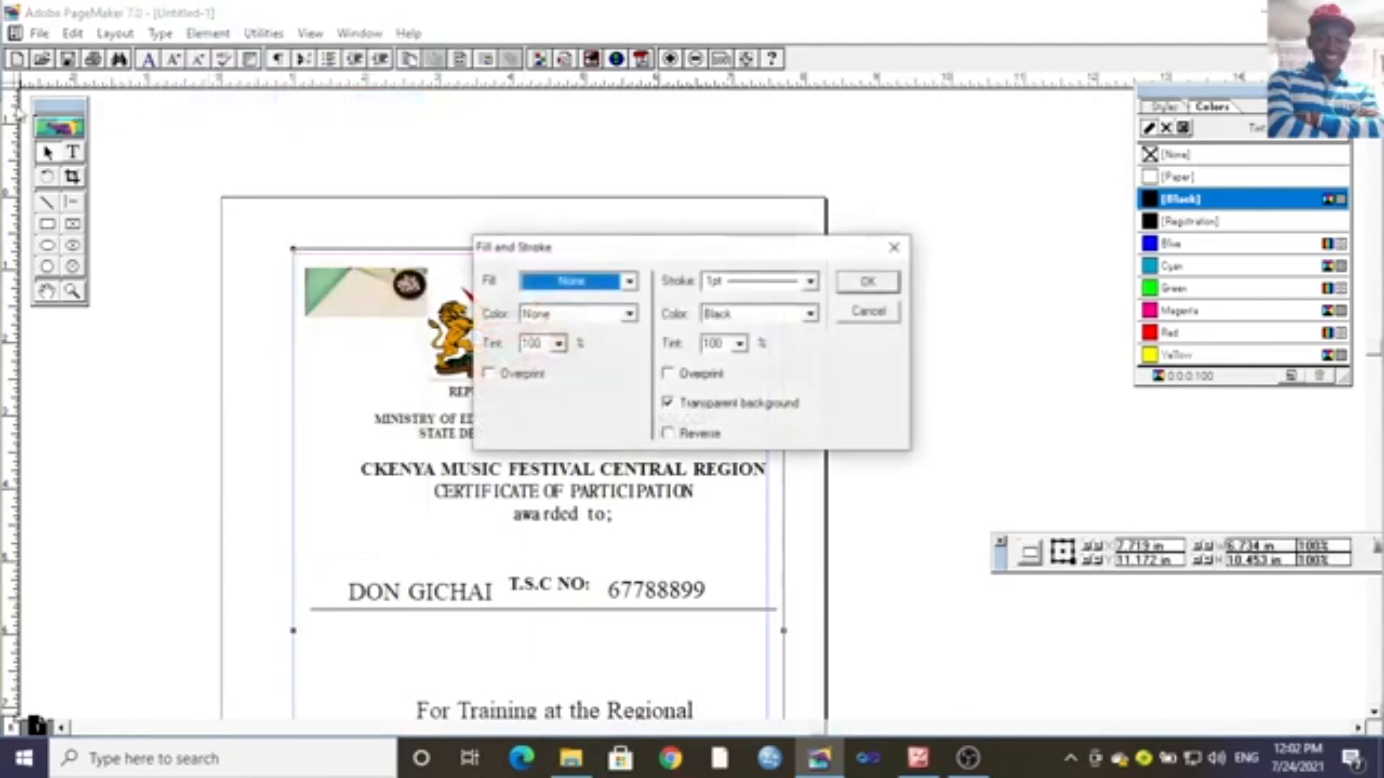
click(629, 281)
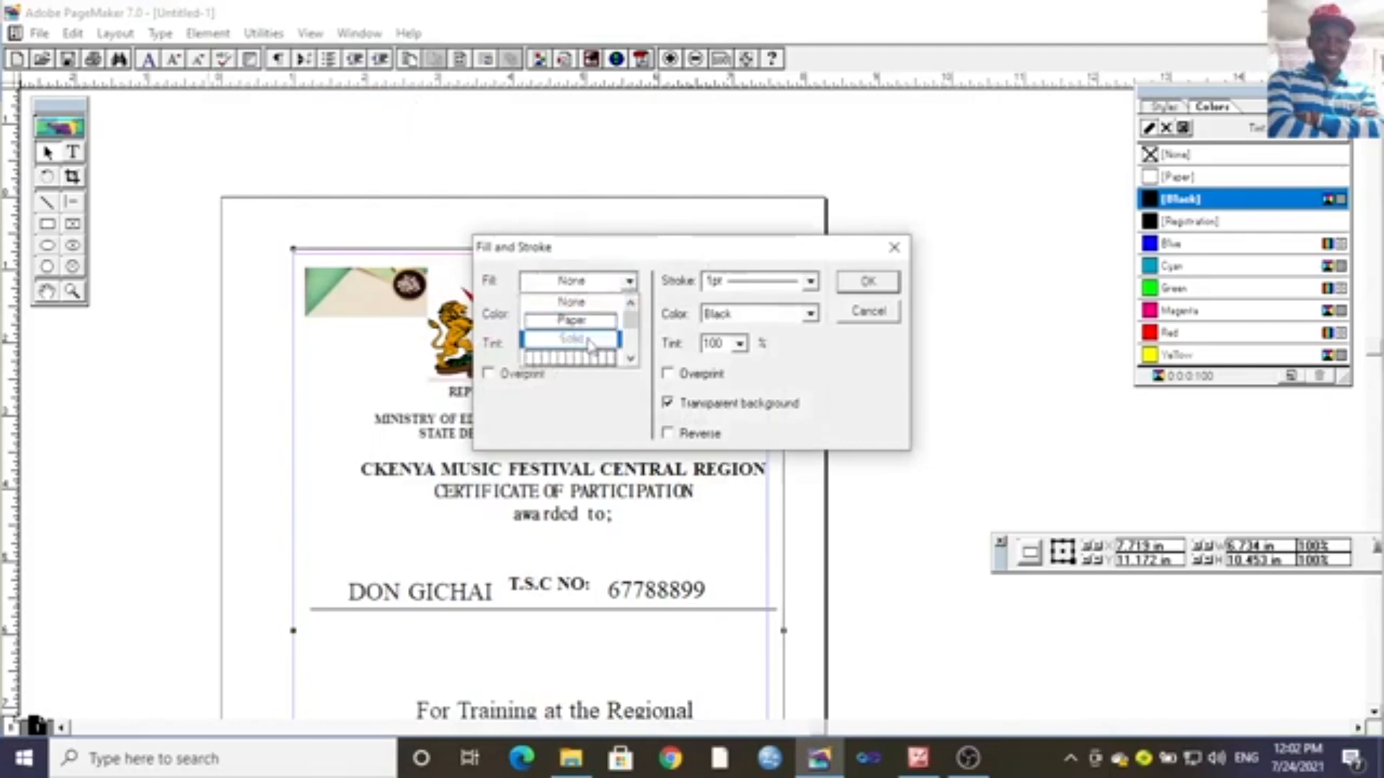
click(589, 342)
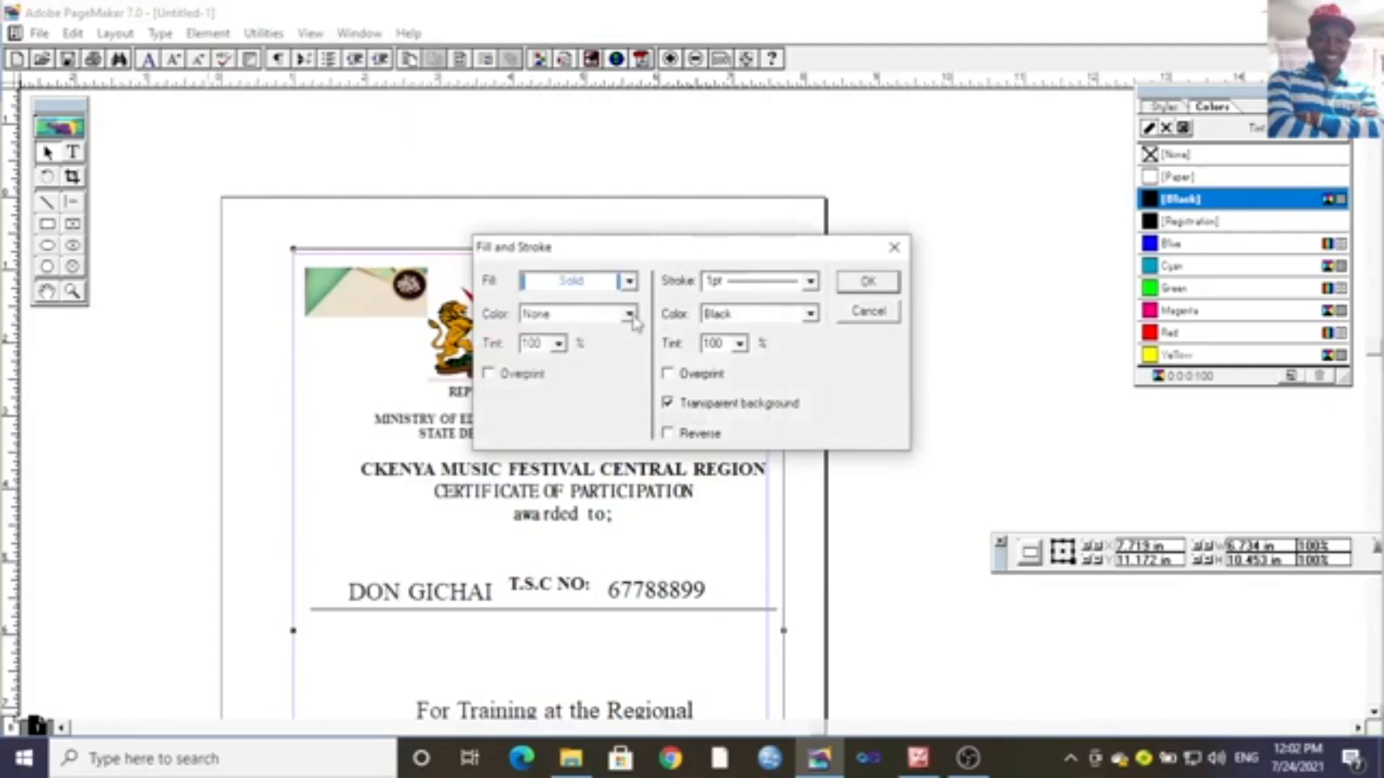
click(630, 315)
click(628, 379)
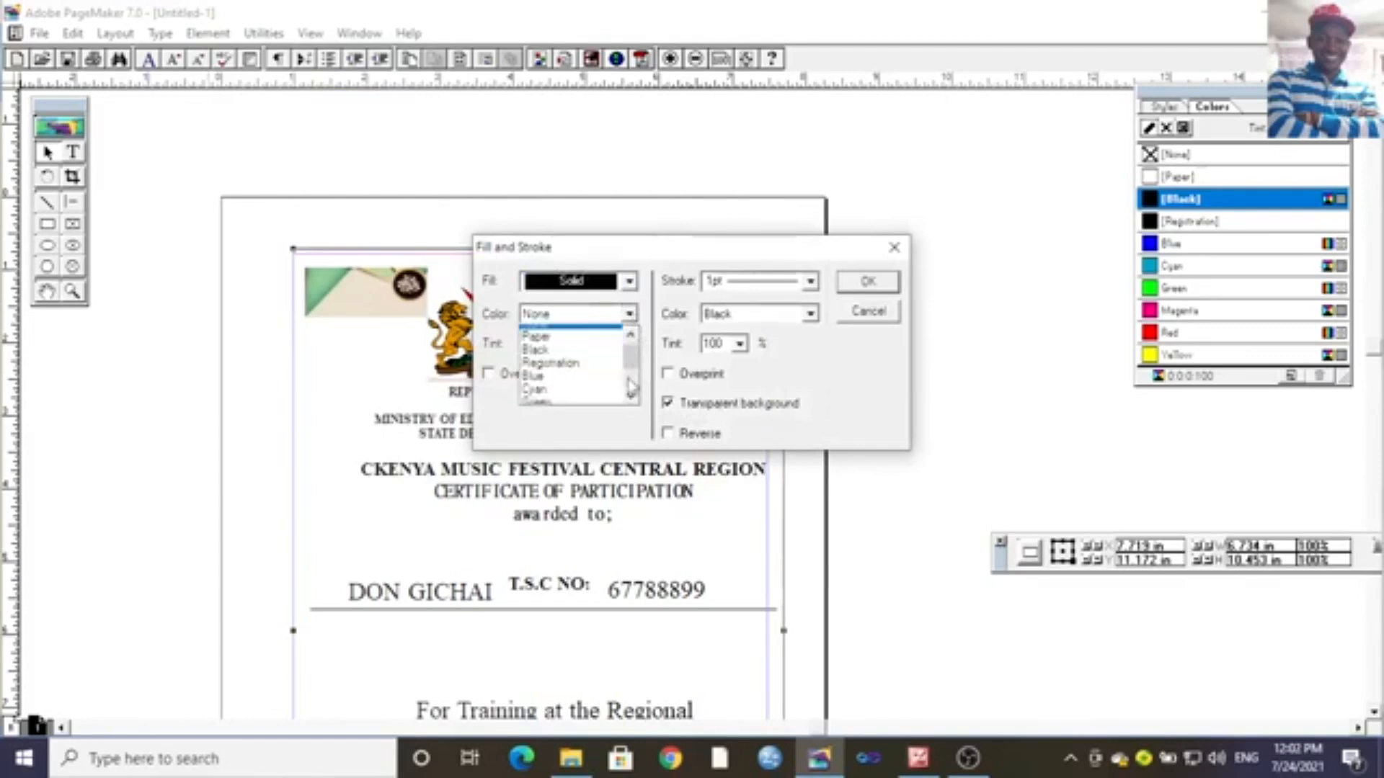
drag(631, 382, 632, 368)
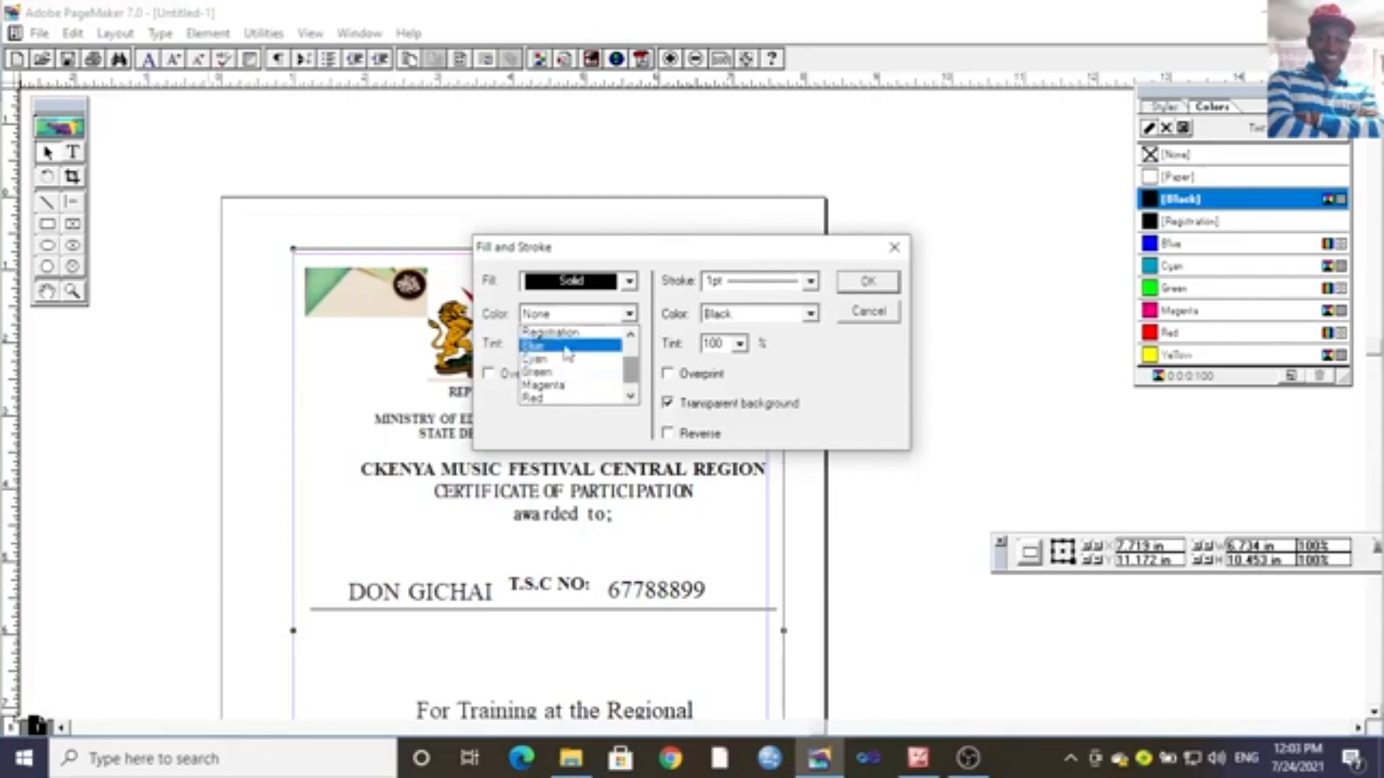
click(564, 335)
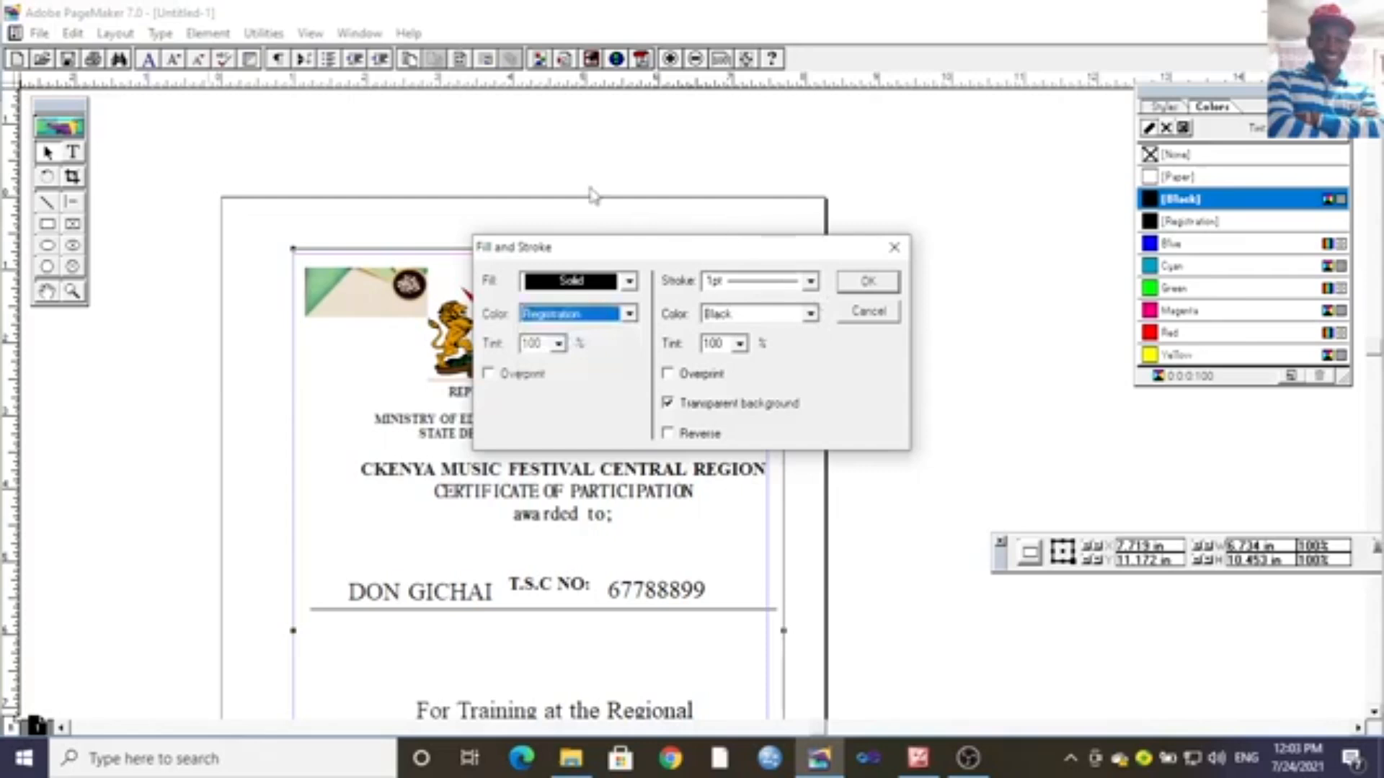
Set the rectangle's stroke to 4pt in Cyan and apply the fill and stroke settings.
click(809, 314)
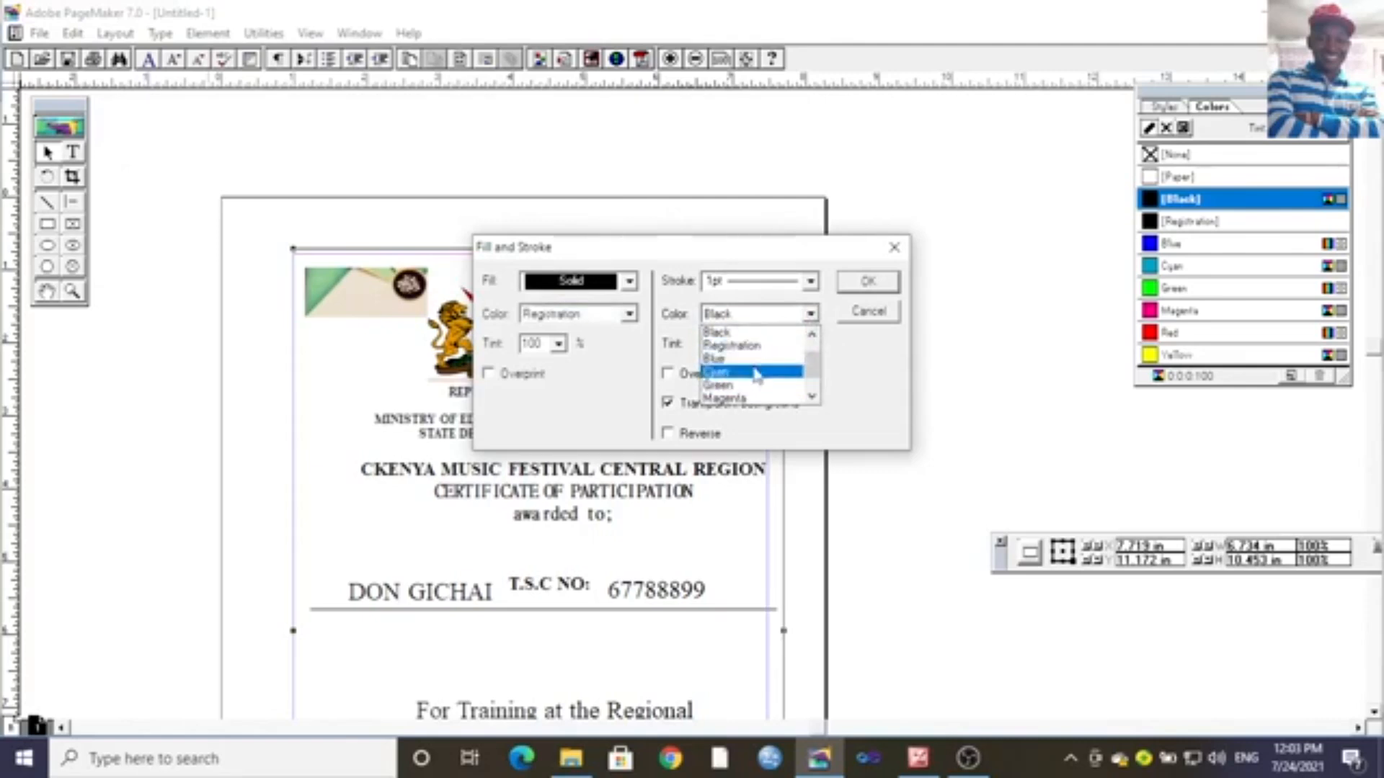
click(753, 373)
click(812, 283)
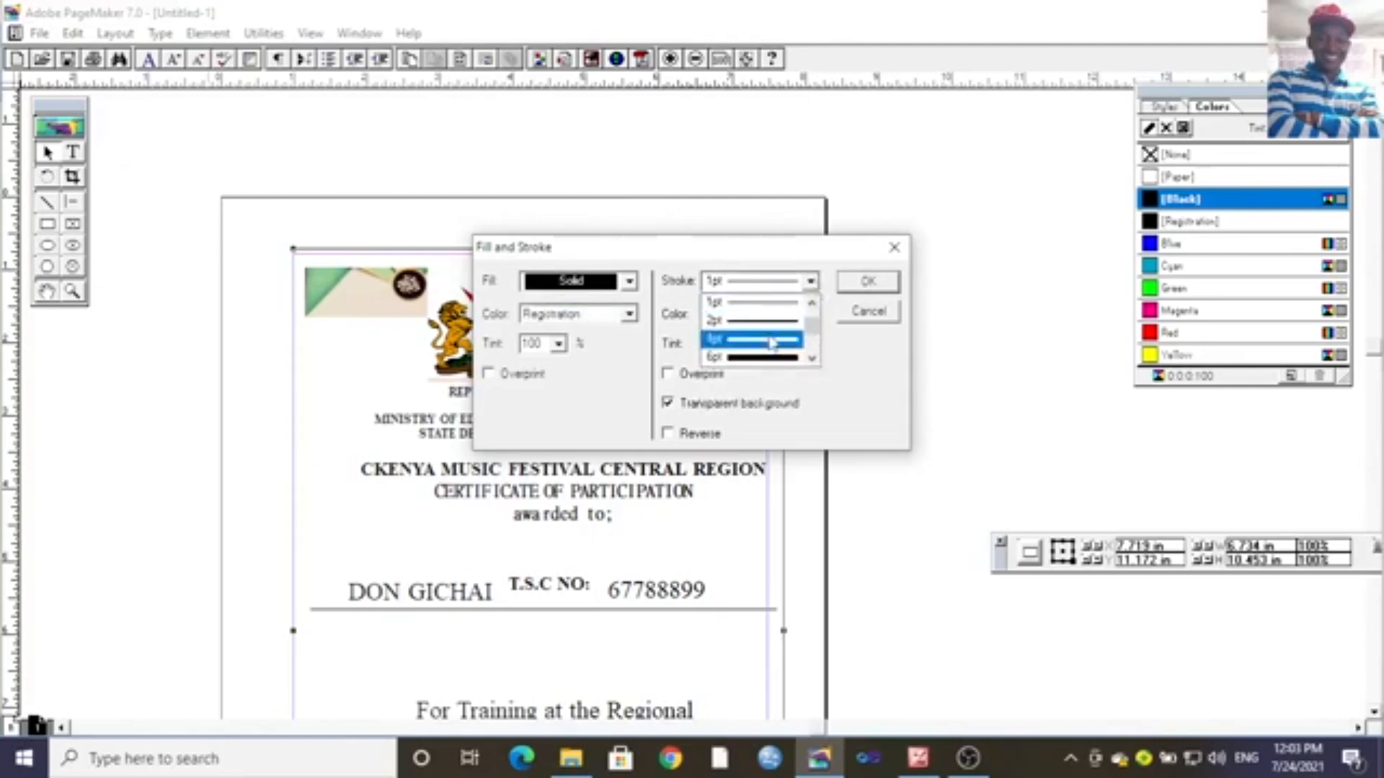
click(809, 350)
click(868, 283)
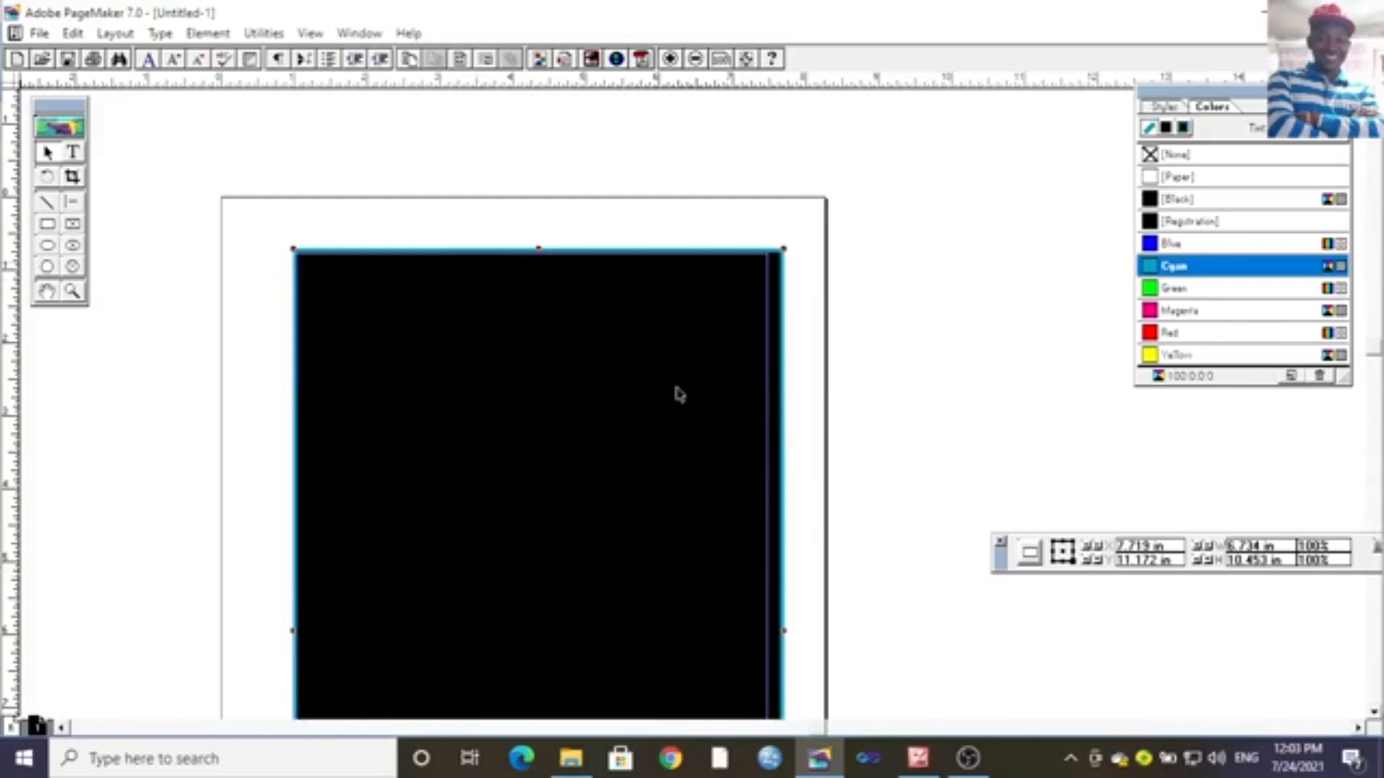
Change the rectangle's fill colour to Green.
click(207, 33)
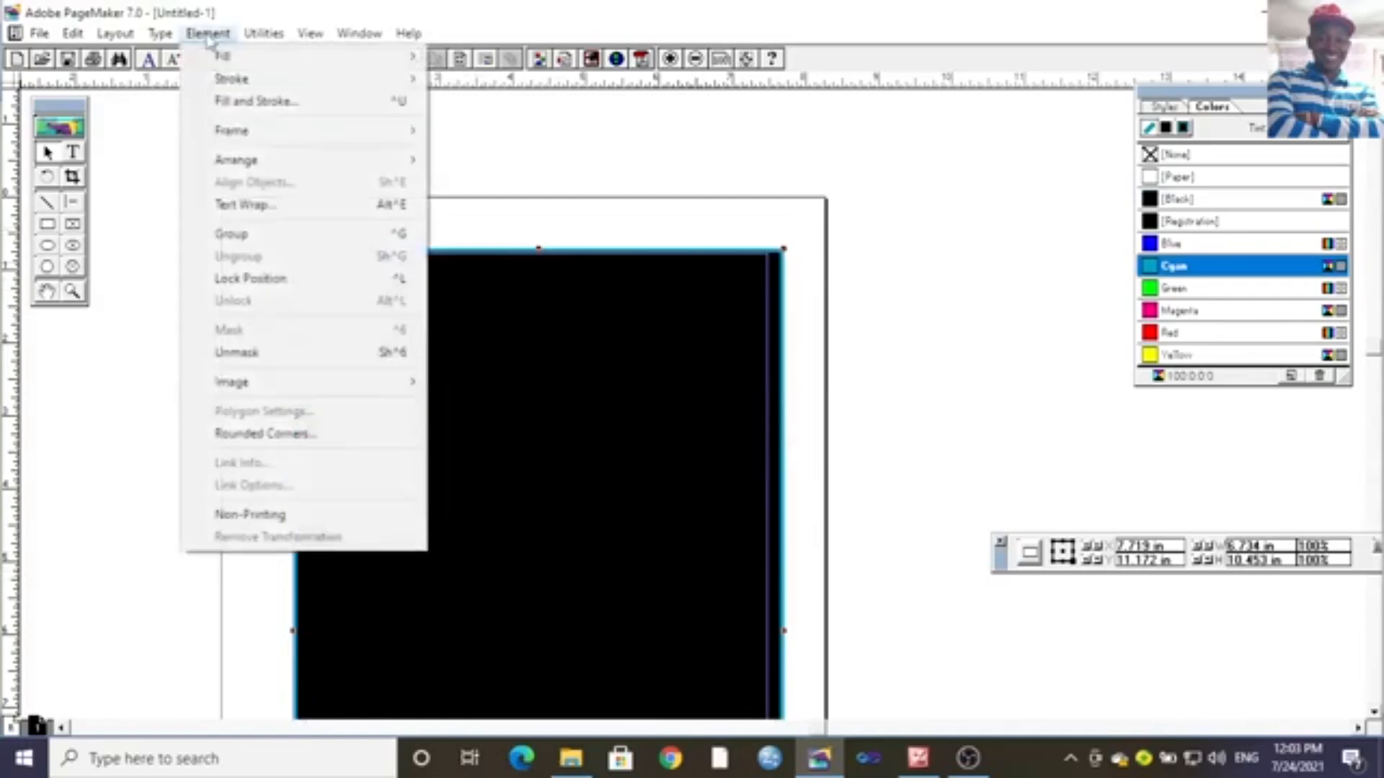
click(277, 101)
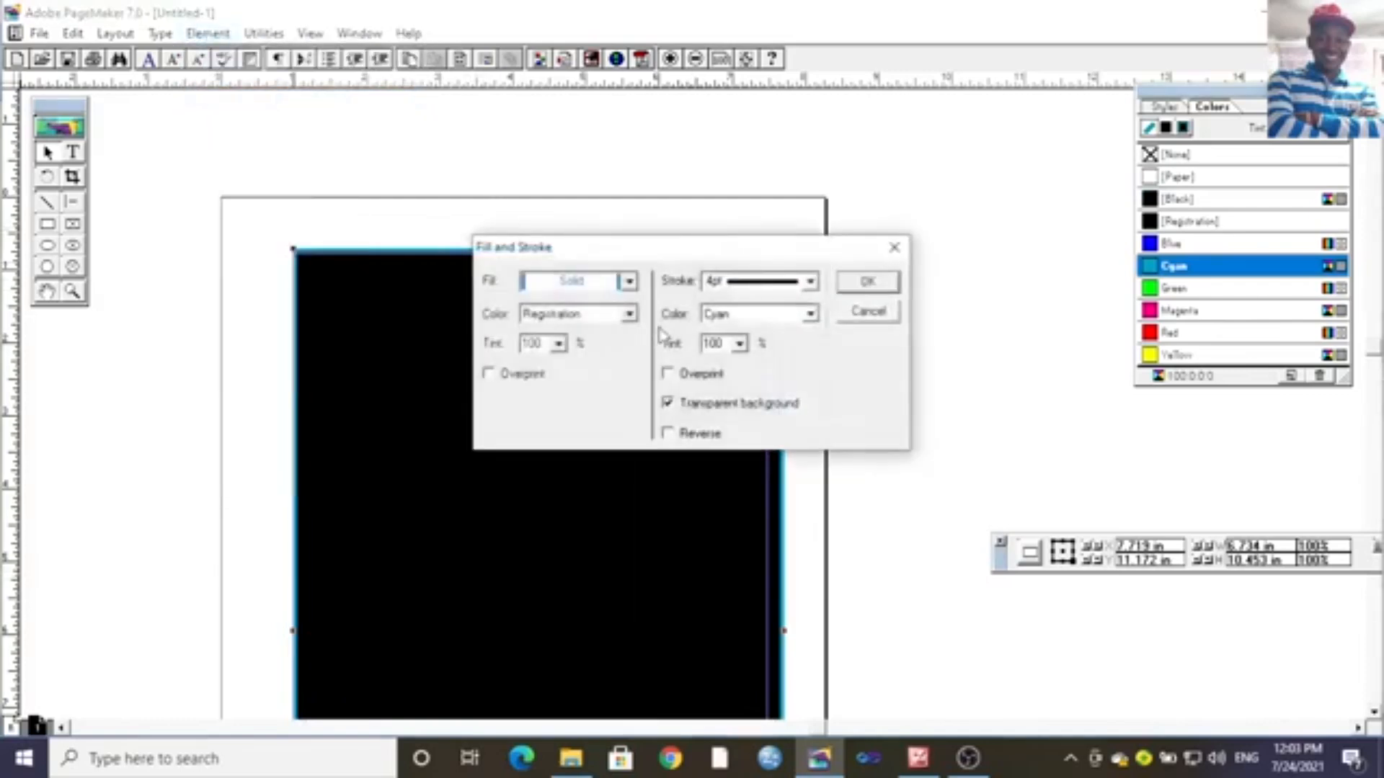
click(631, 315)
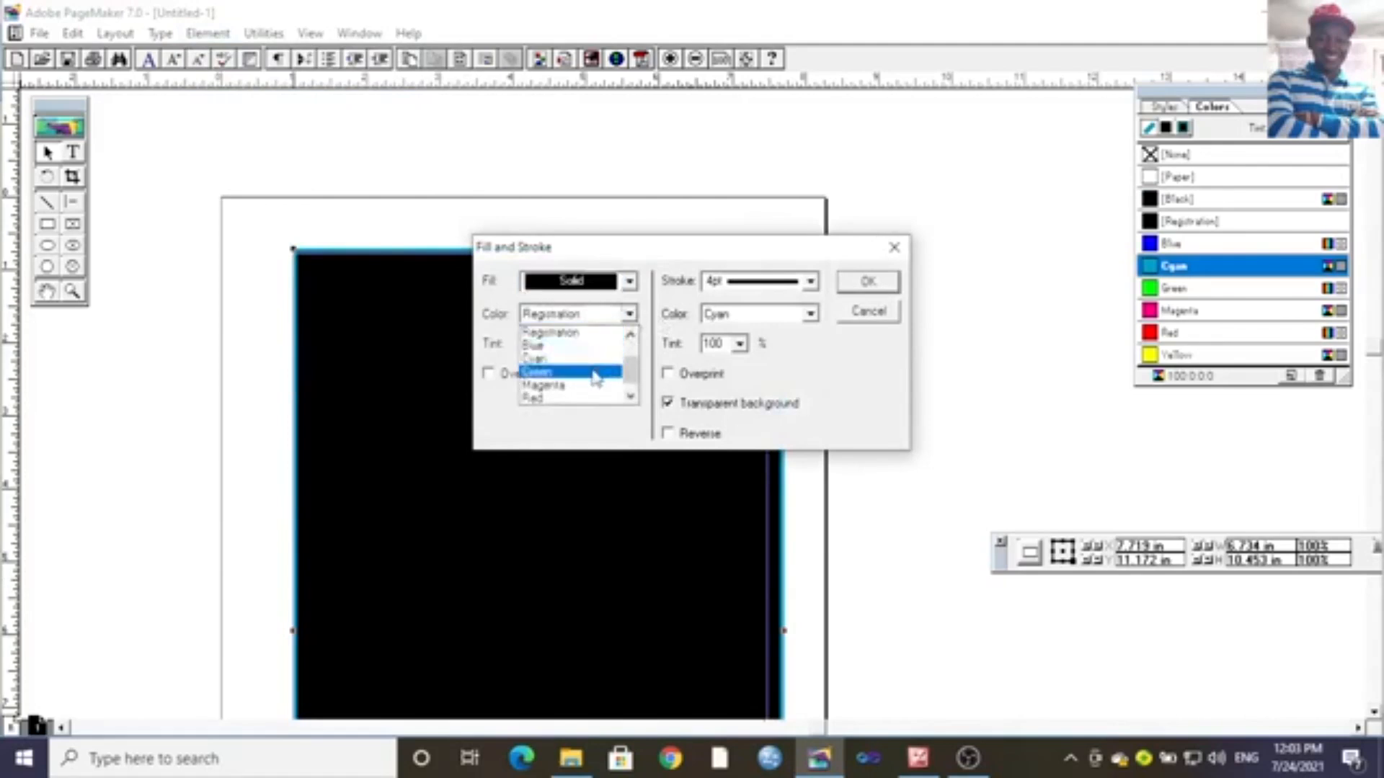
click(592, 372)
click(869, 283)
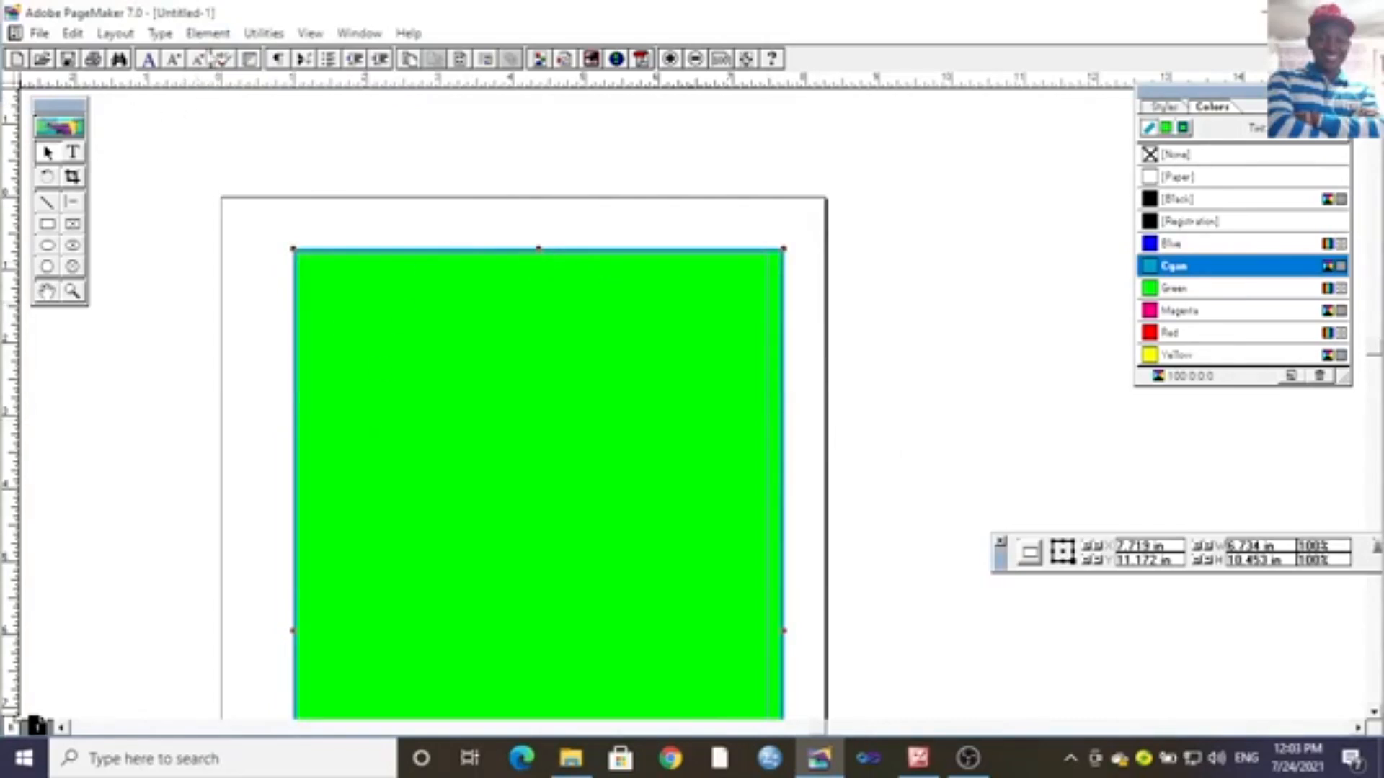
Send the green rectangle behind the certificate's text and images, and recolour its stroke Magenta.
click(209, 36)
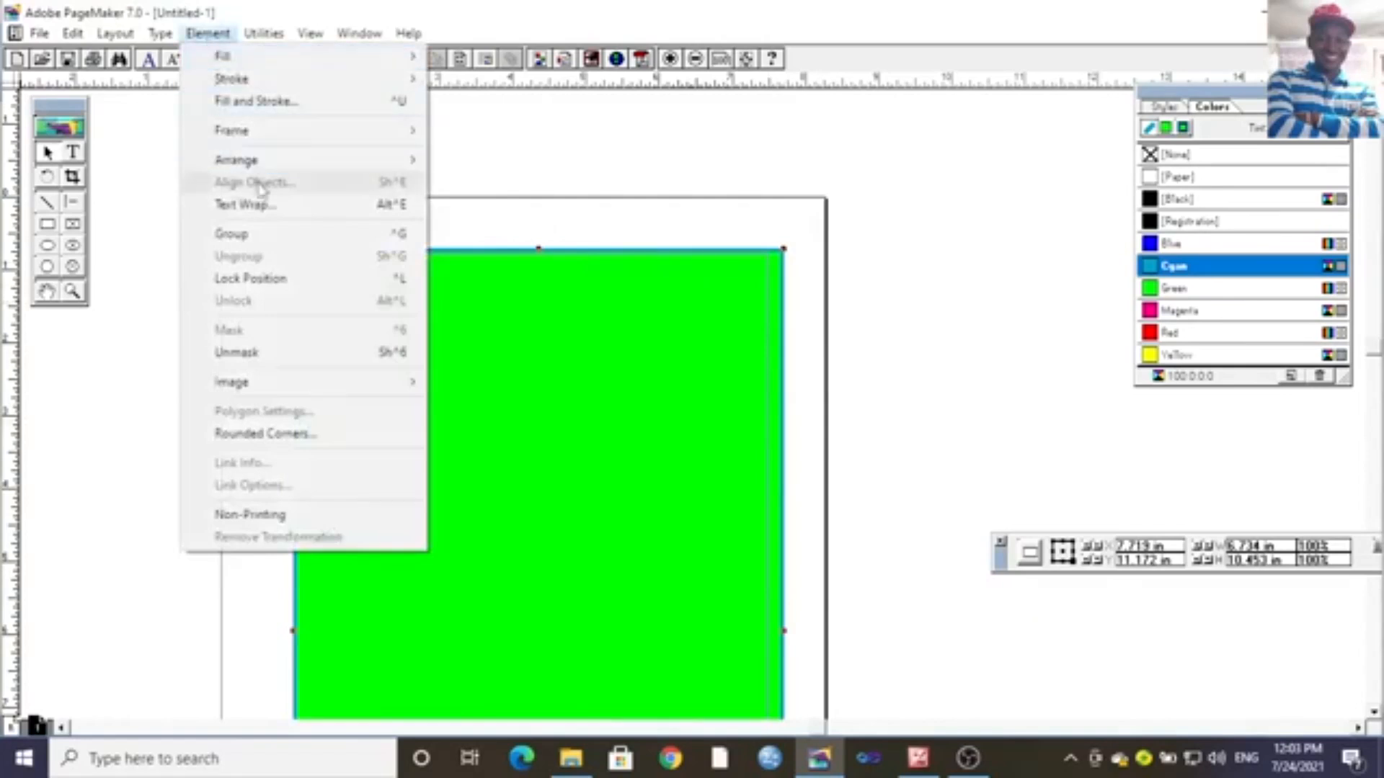
mouse_move(339, 165)
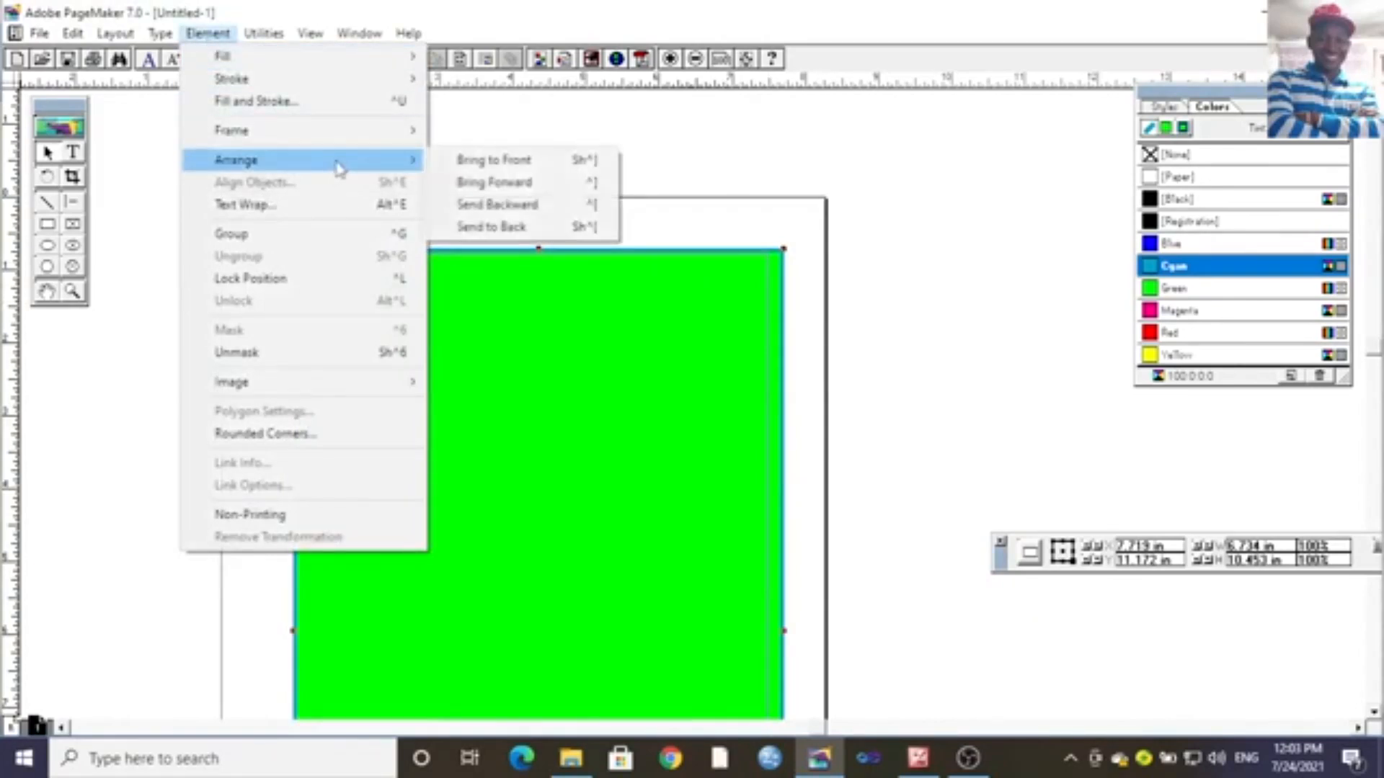
click(542, 209)
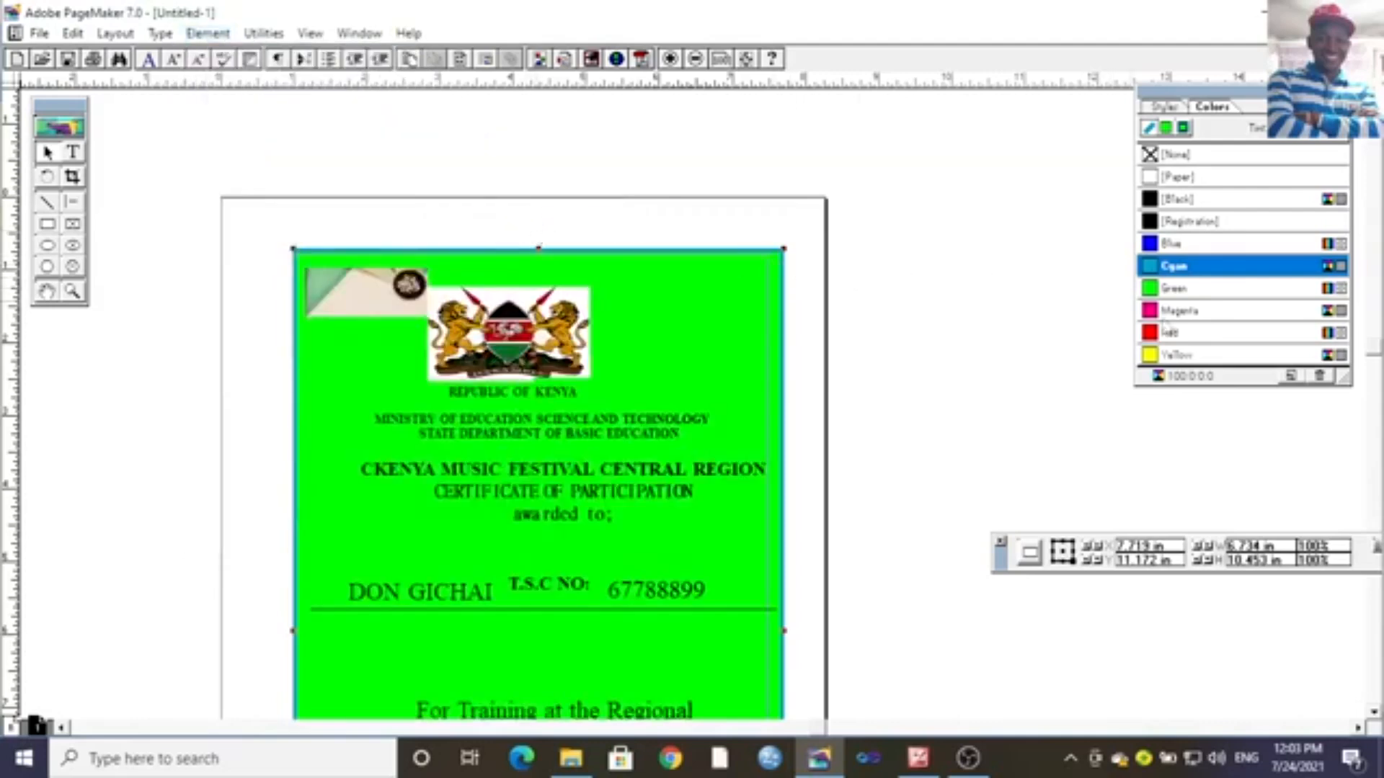
click(1166, 311)
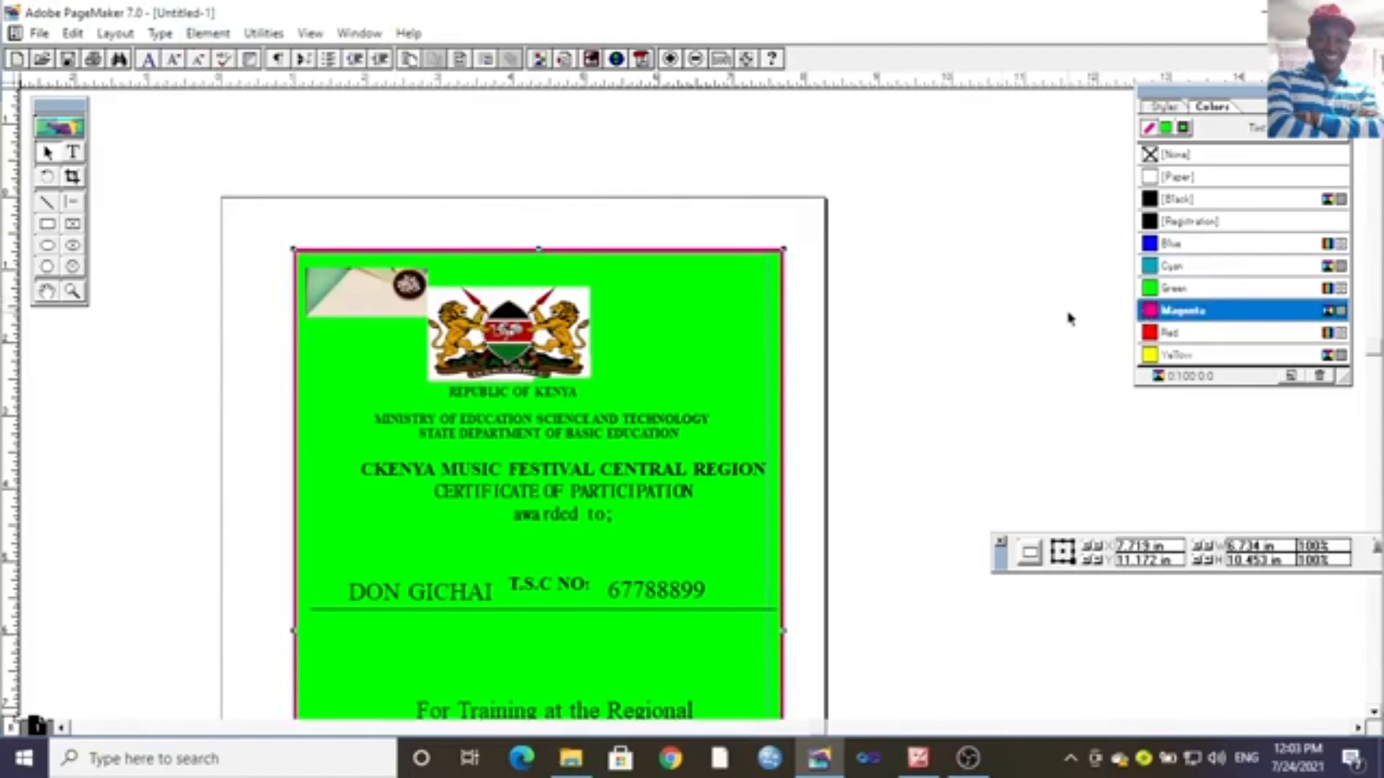
click(1375, 327)
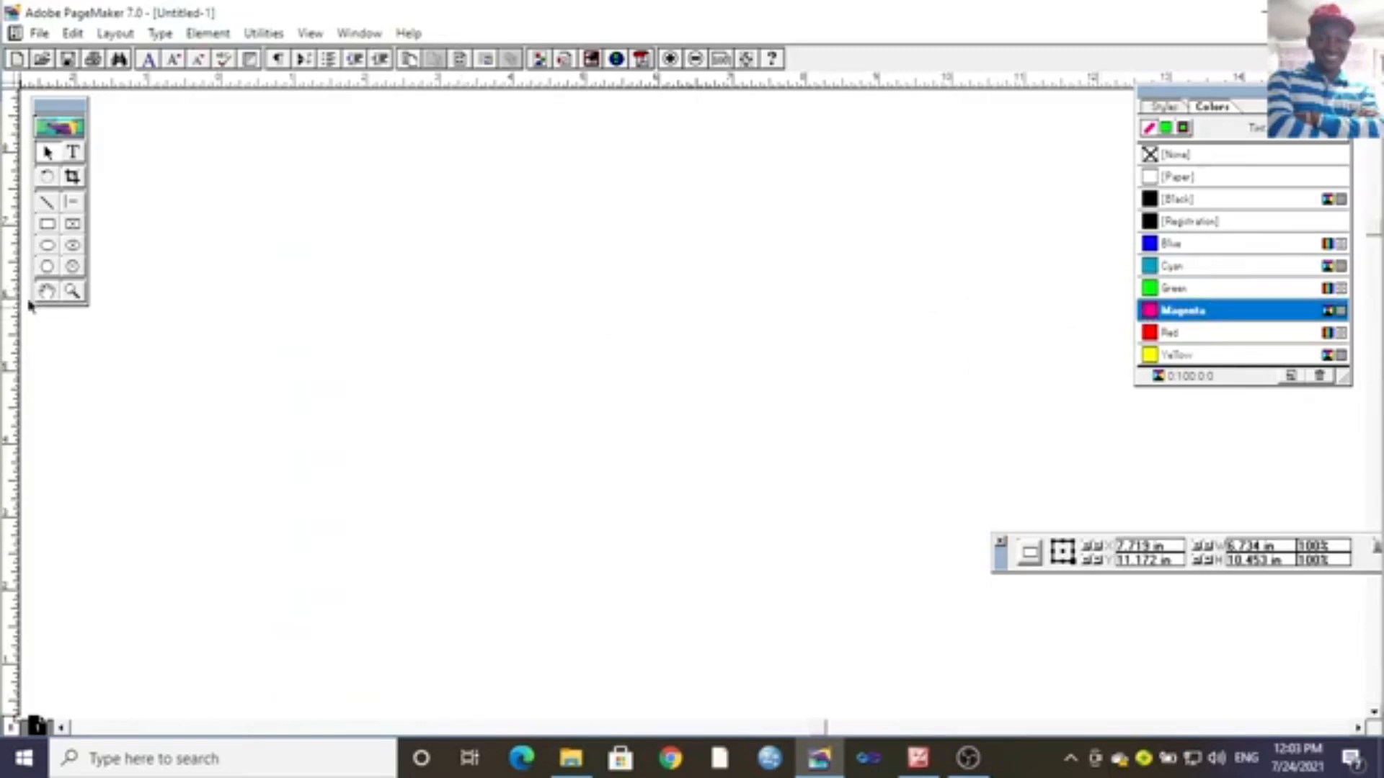
click(47, 290)
drag(591, 411, 582, 91)
drag(497, 371, 406, 139)
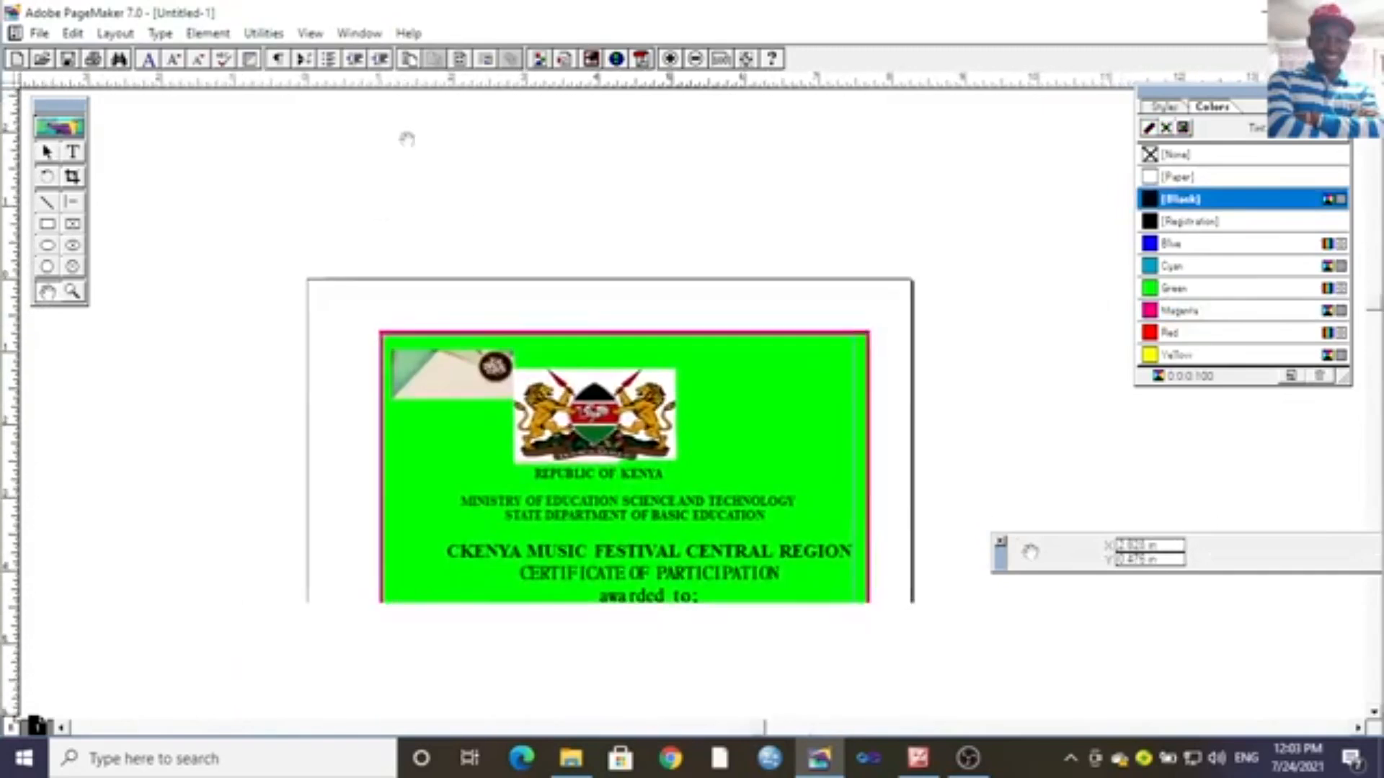
Examine the certificate from its top to its signature area, then its border up close and the whole page layout.
drag(490, 436, 453, 282)
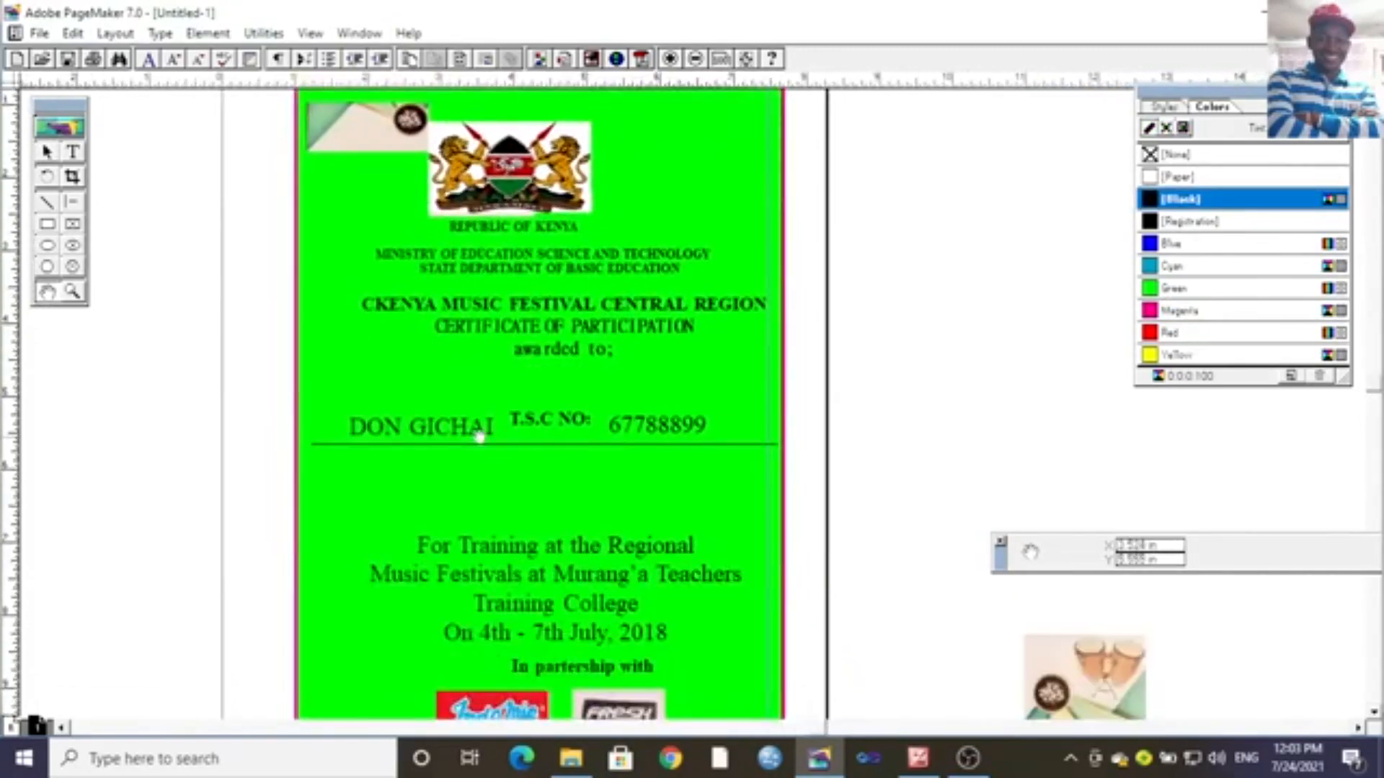
drag(498, 459, 509, 399)
mouse_move(531, 451)
mouse_down()
mouse_move(510, 386)
mouse_move(525, 398)
mouse_up()
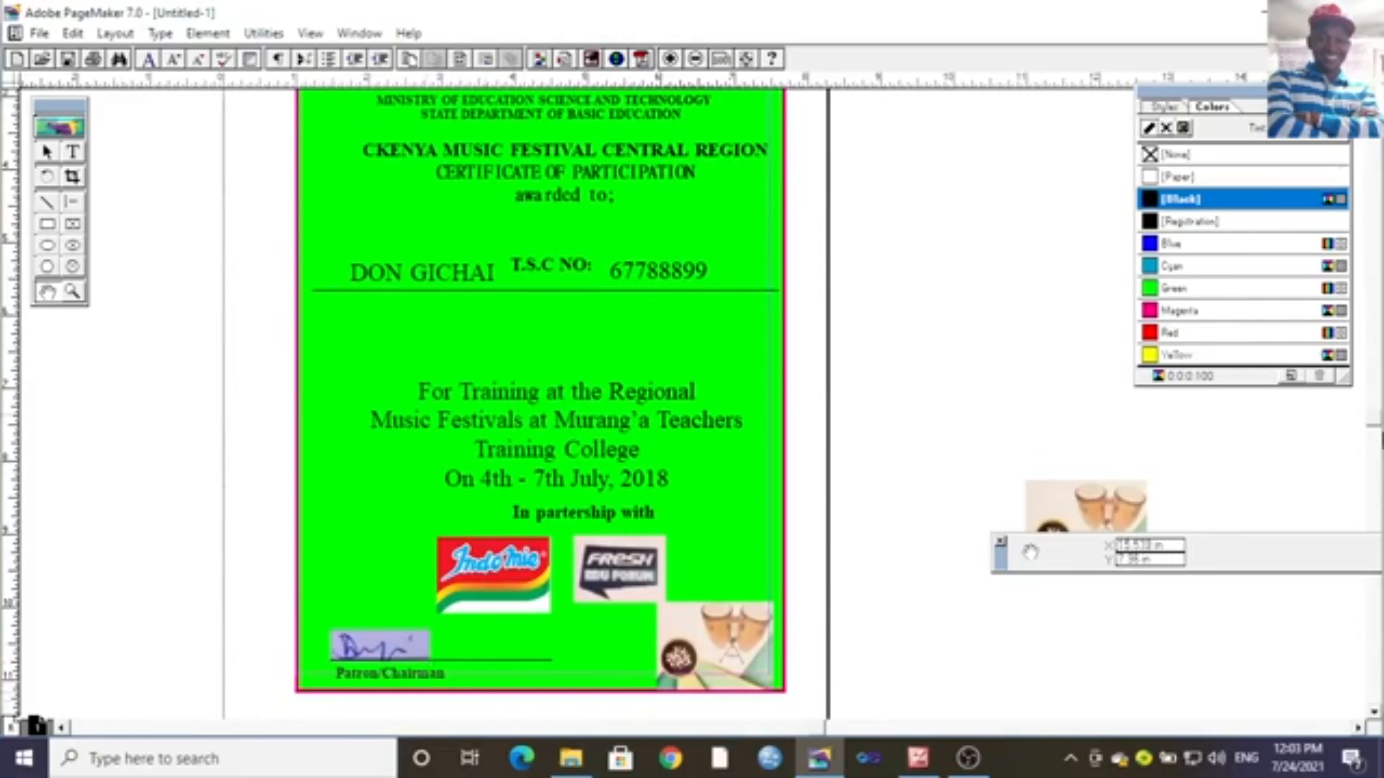
click(47, 224)
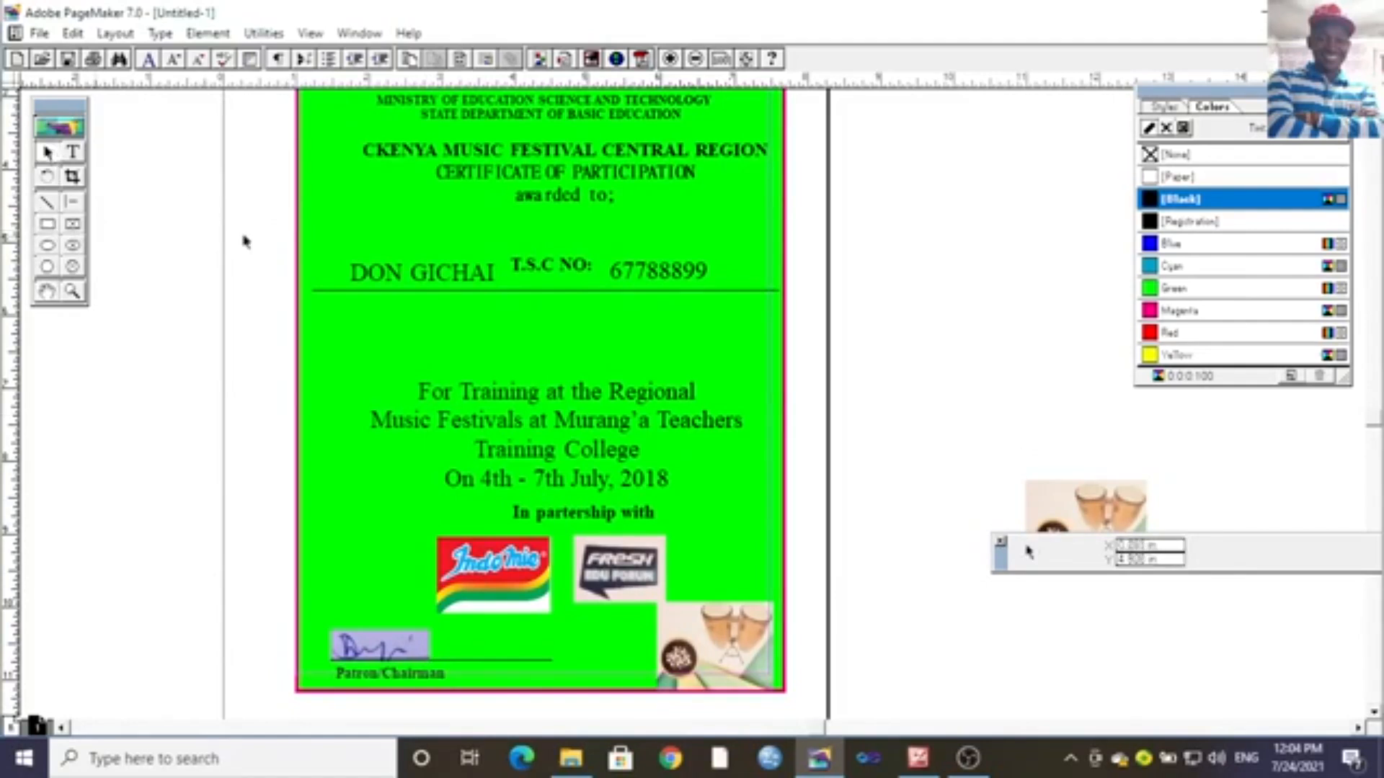
click(73, 291)
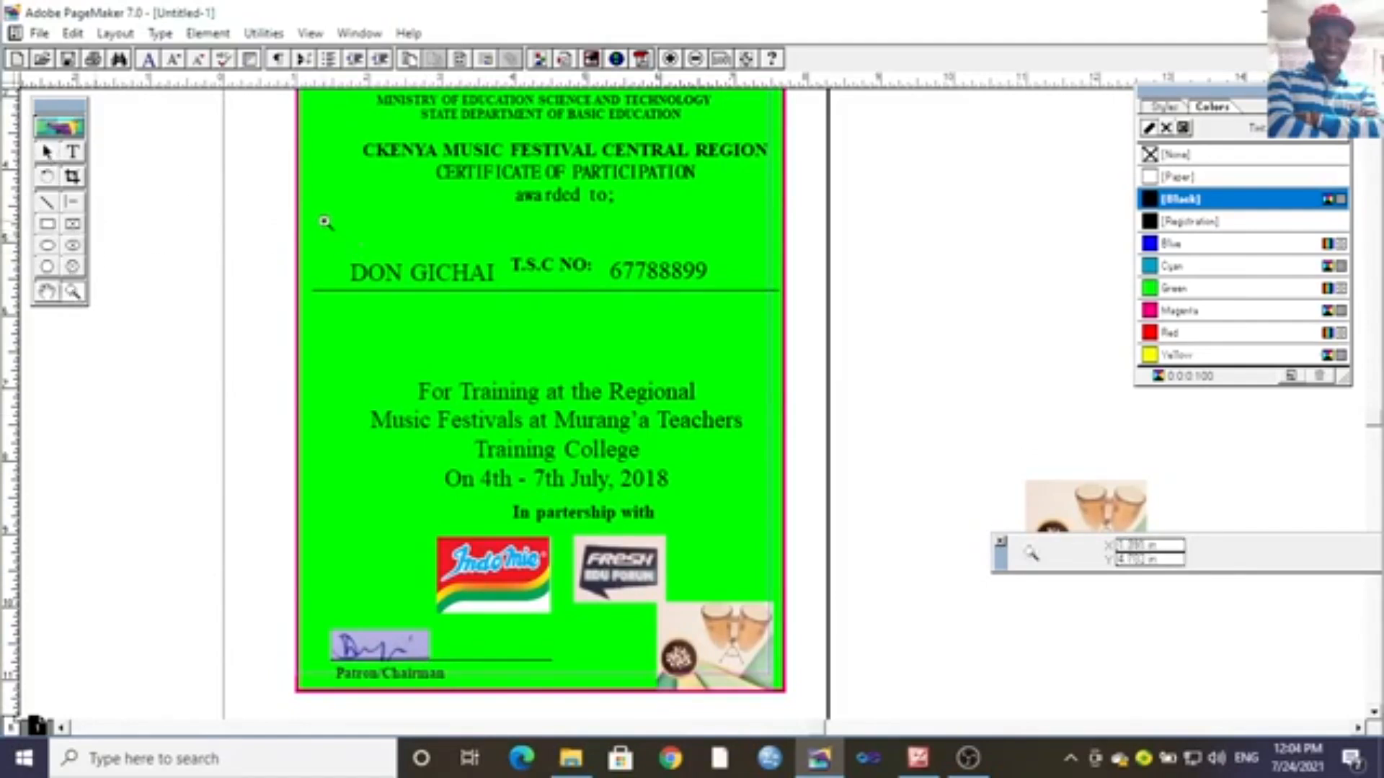
click(324, 227)
click(664, 287)
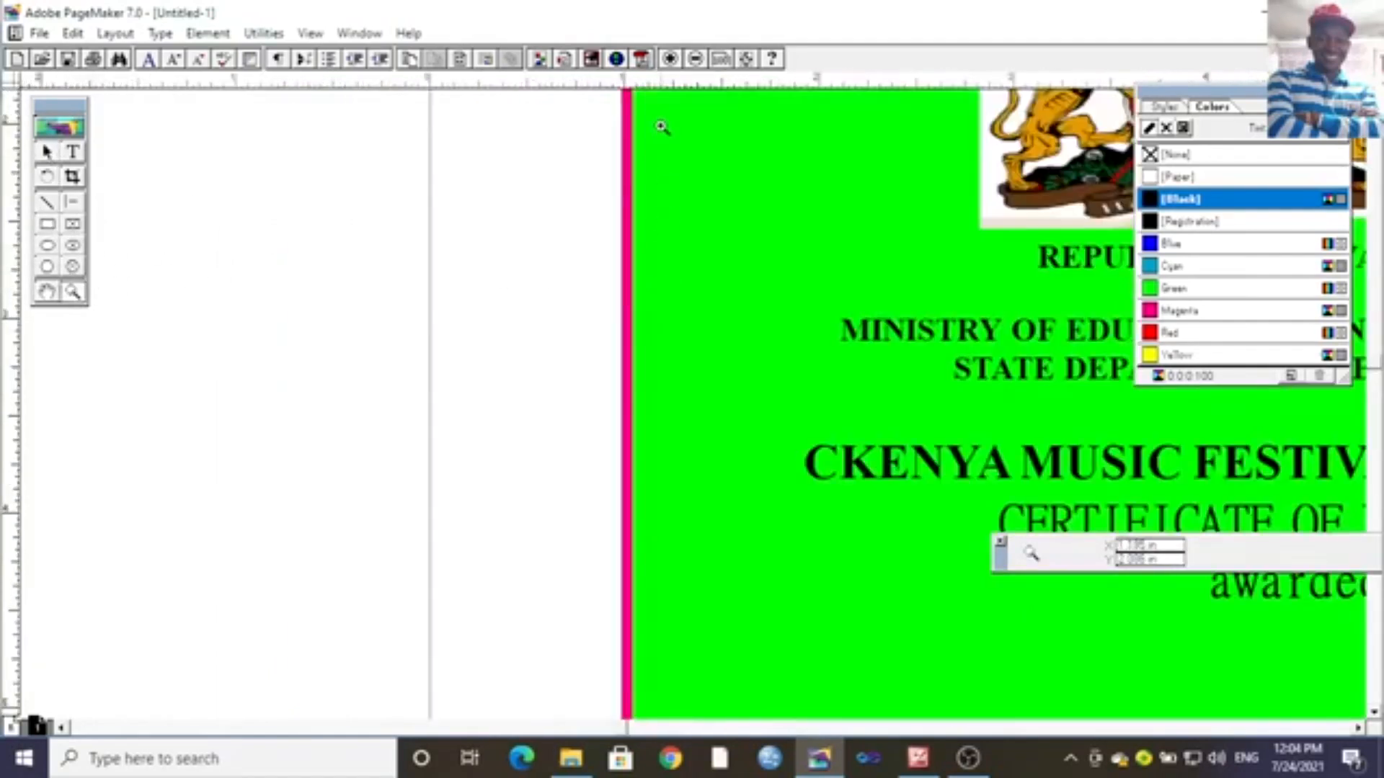
click(696, 60)
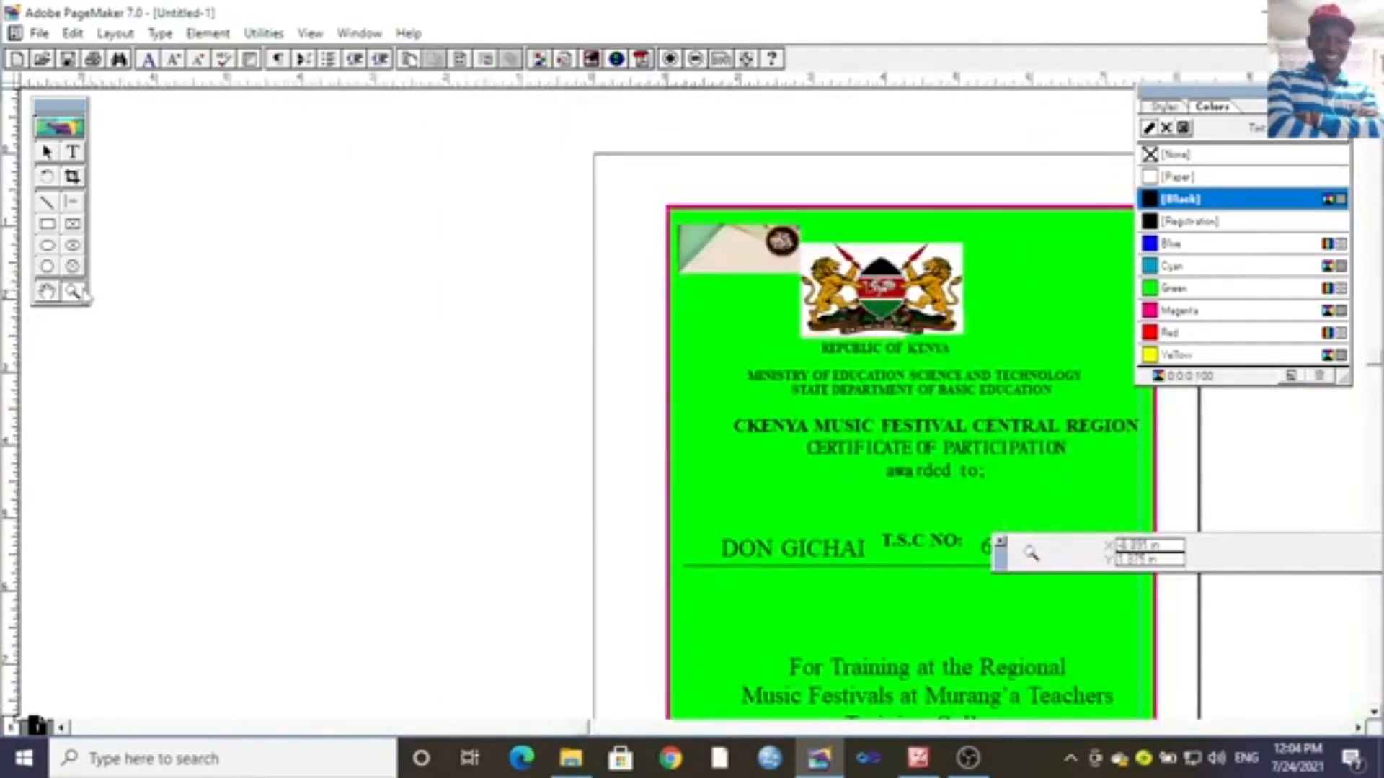
click(45, 292)
drag(839, 346, 413, 234)
click(696, 60)
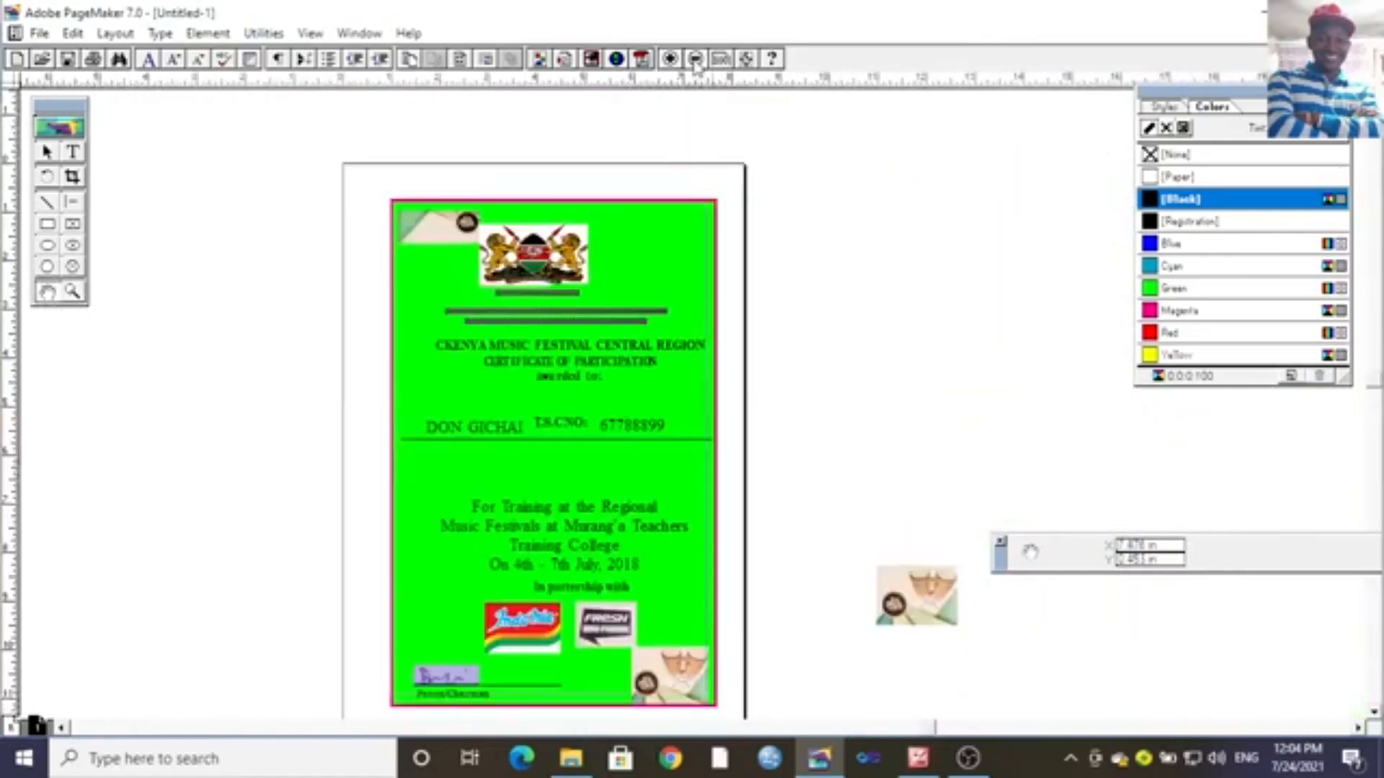
drag(590, 471, 565, 381)
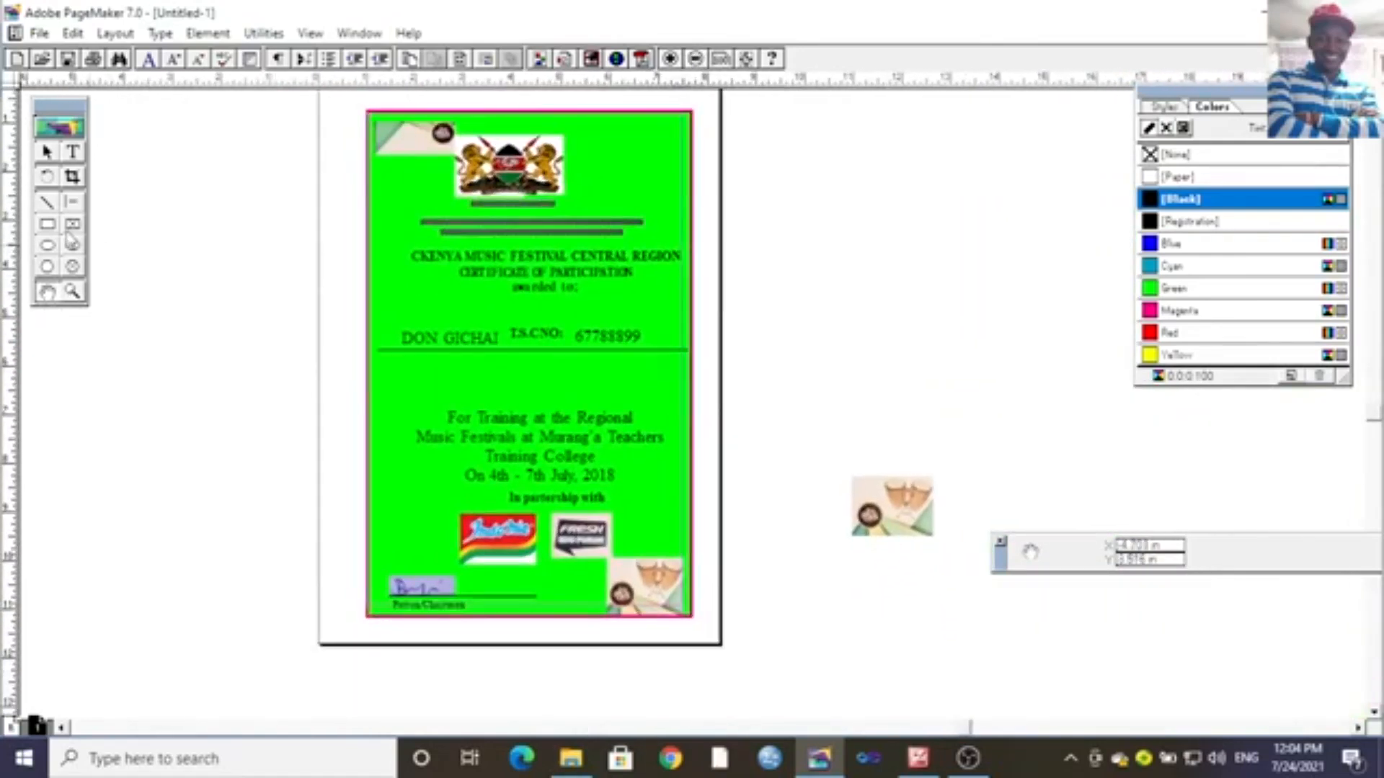
Draw a second rectangle about 7.08 in wide and 10.69 in high just outside the magenta border.
click(47, 224)
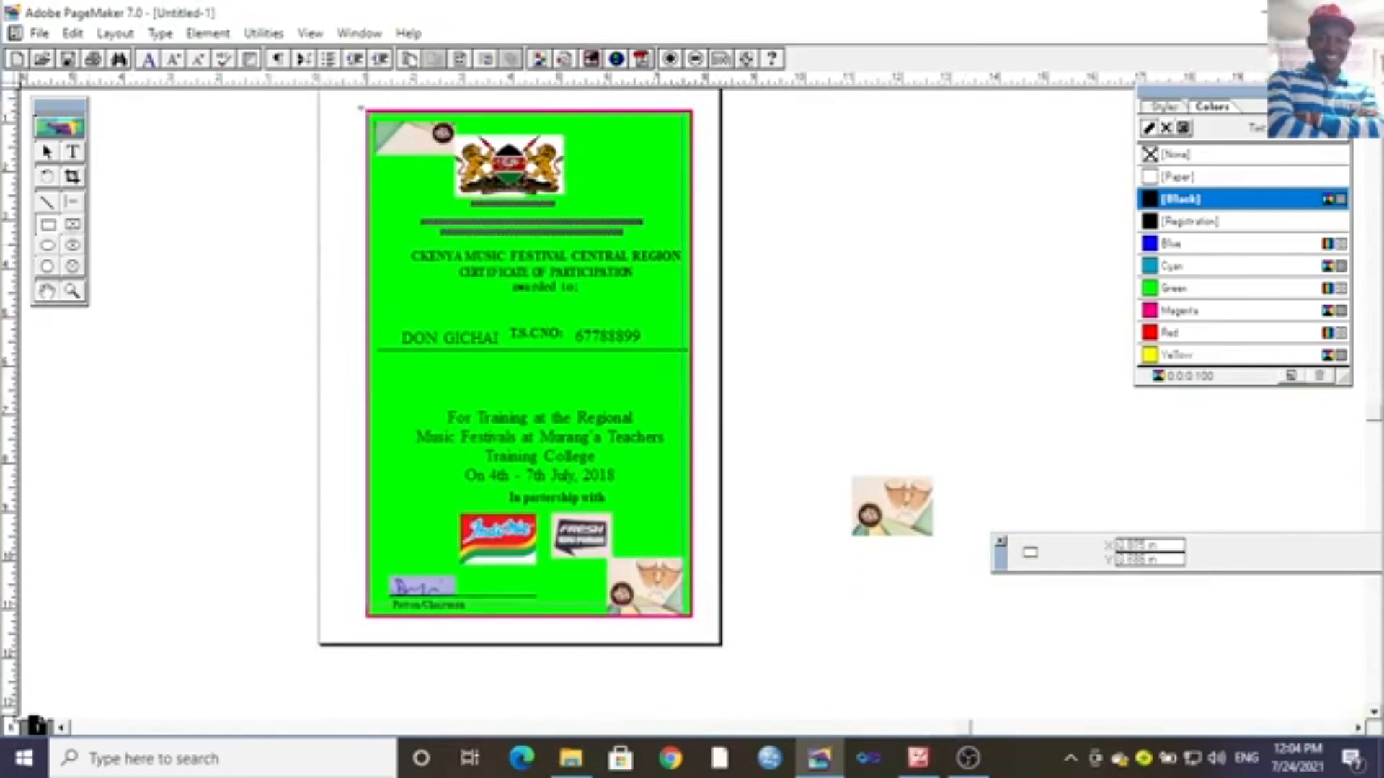
mouse_move(356, 105)
mouse_down()
mouse_move(600, 272)
mouse_move(692, 433)
mouse_move(724, 562)
mouse_move(692, 634)
mouse_move(701, 623)
mouse_up()
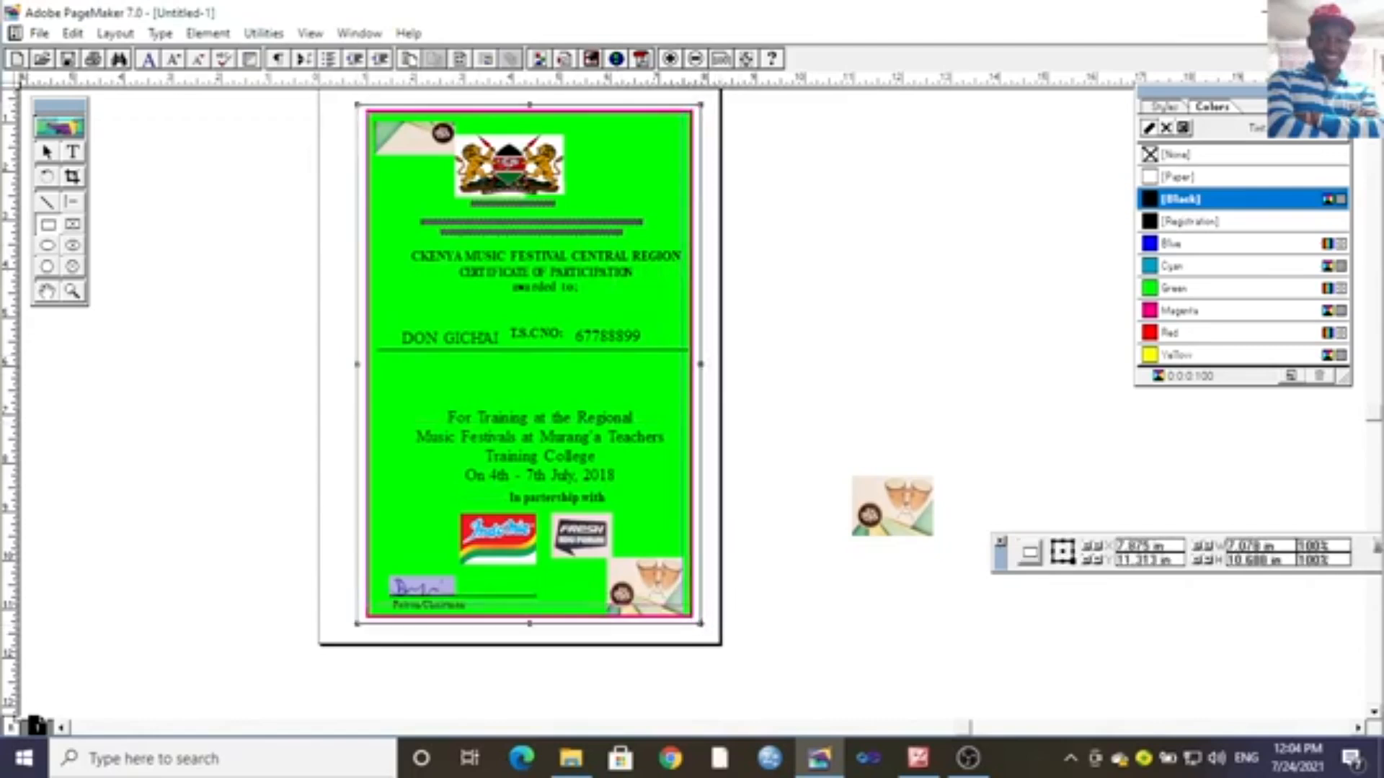
click(46, 152)
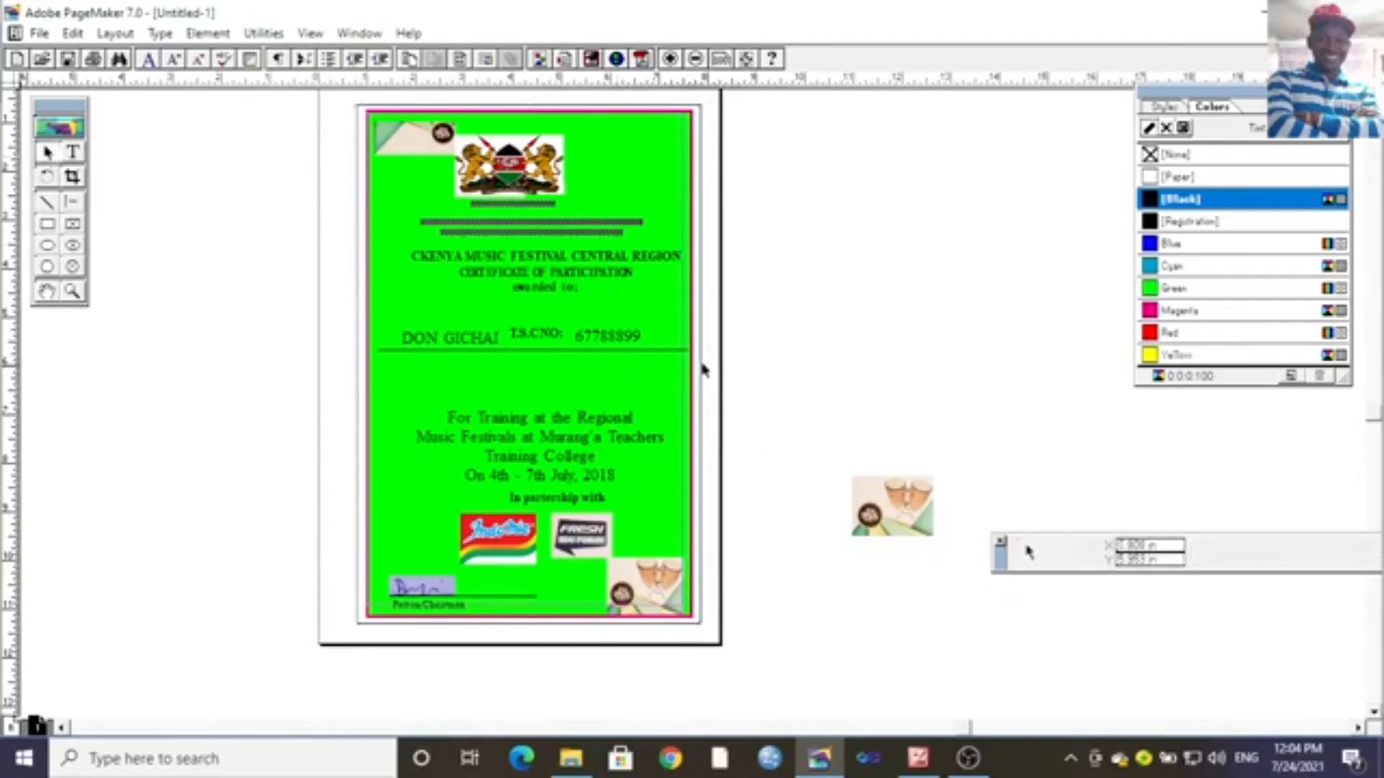
Tighten the outer rectangle to about 6.75 in wide and 10.61 in high so its edges sit close to the magenta border.
click(701, 367)
drag(701, 365, 694, 375)
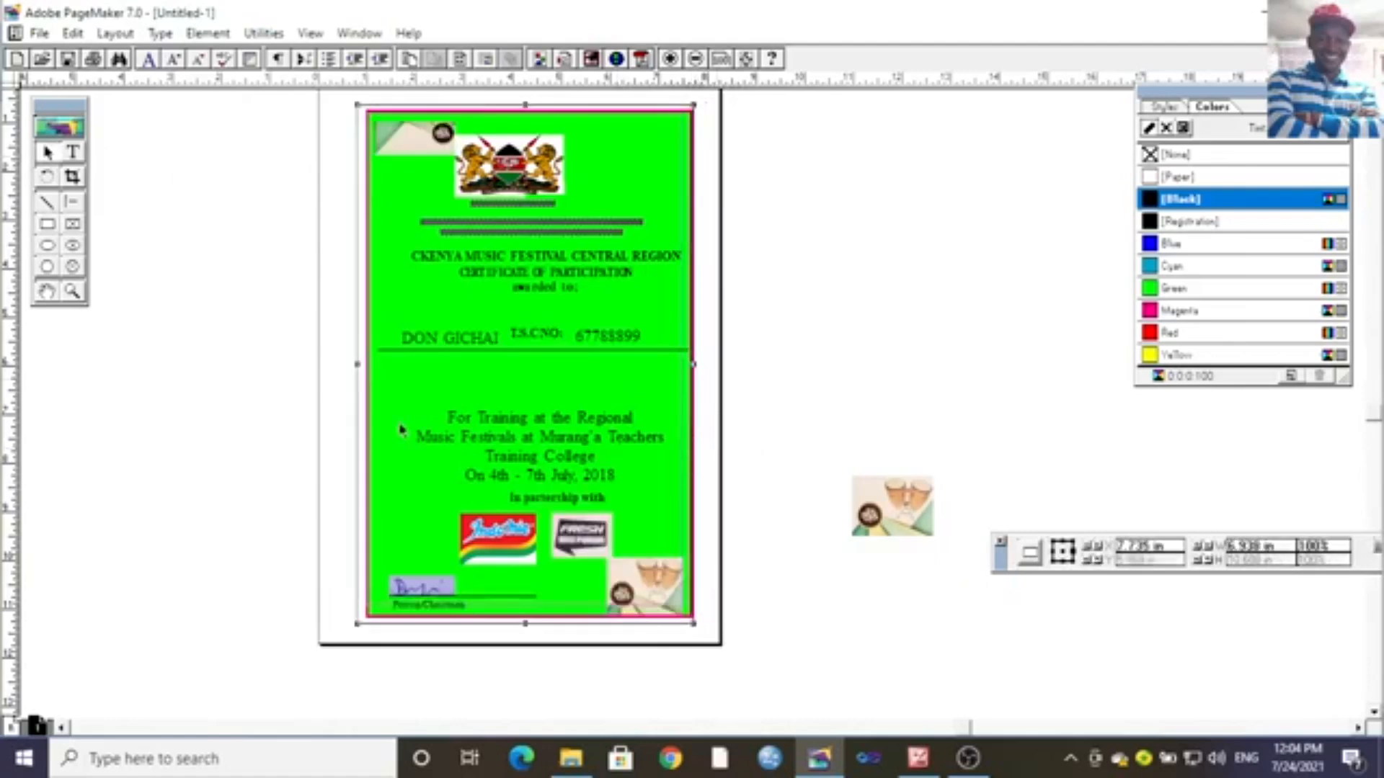
drag(355, 369, 366, 369)
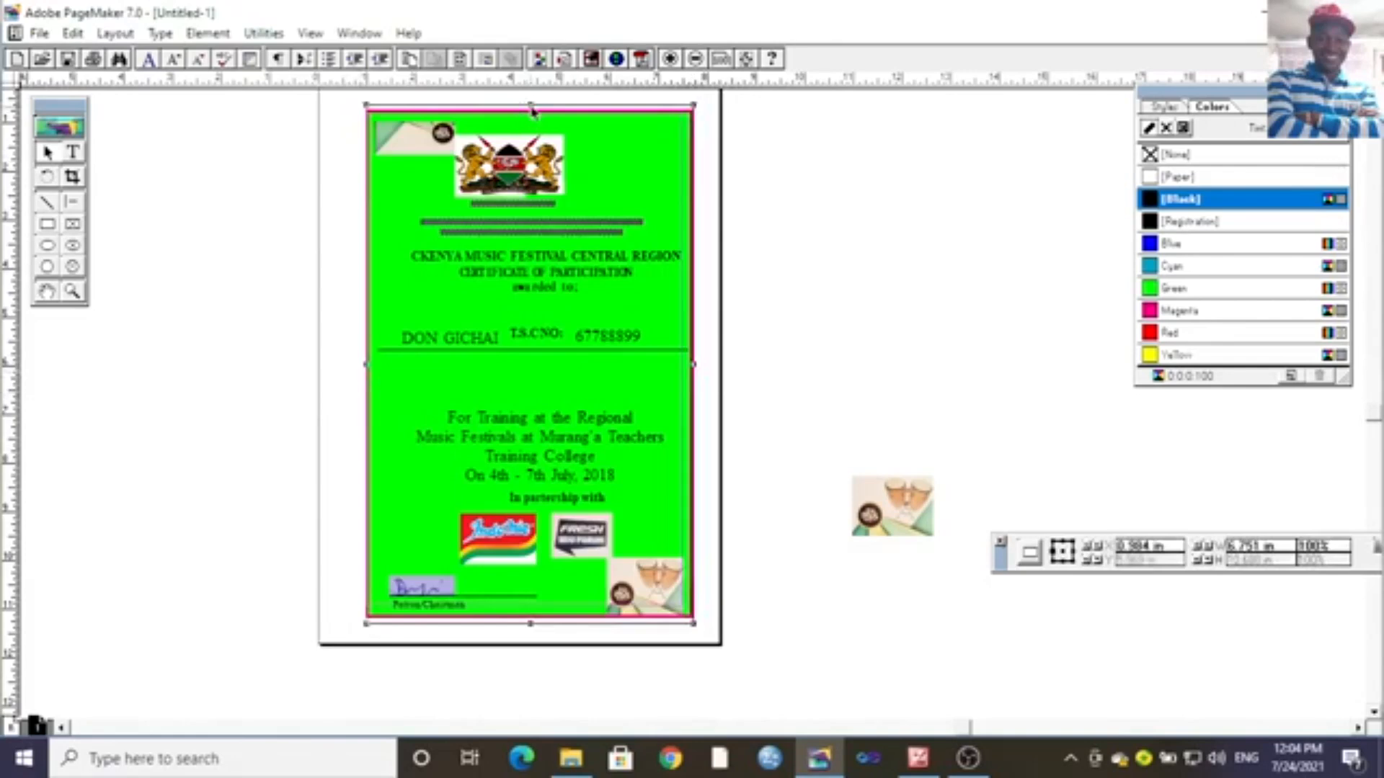
drag(532, 108, 531, 109)
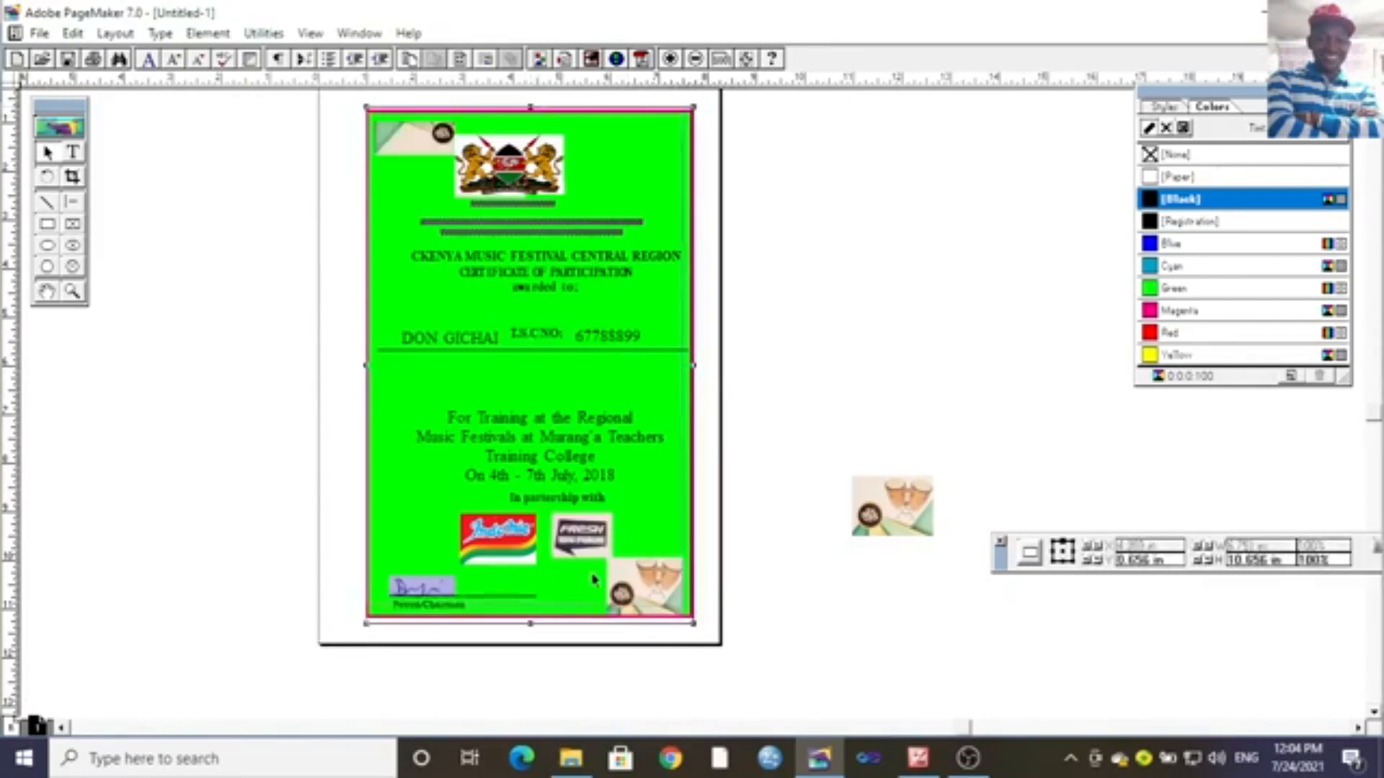
drag(534, 624, 532, 620)
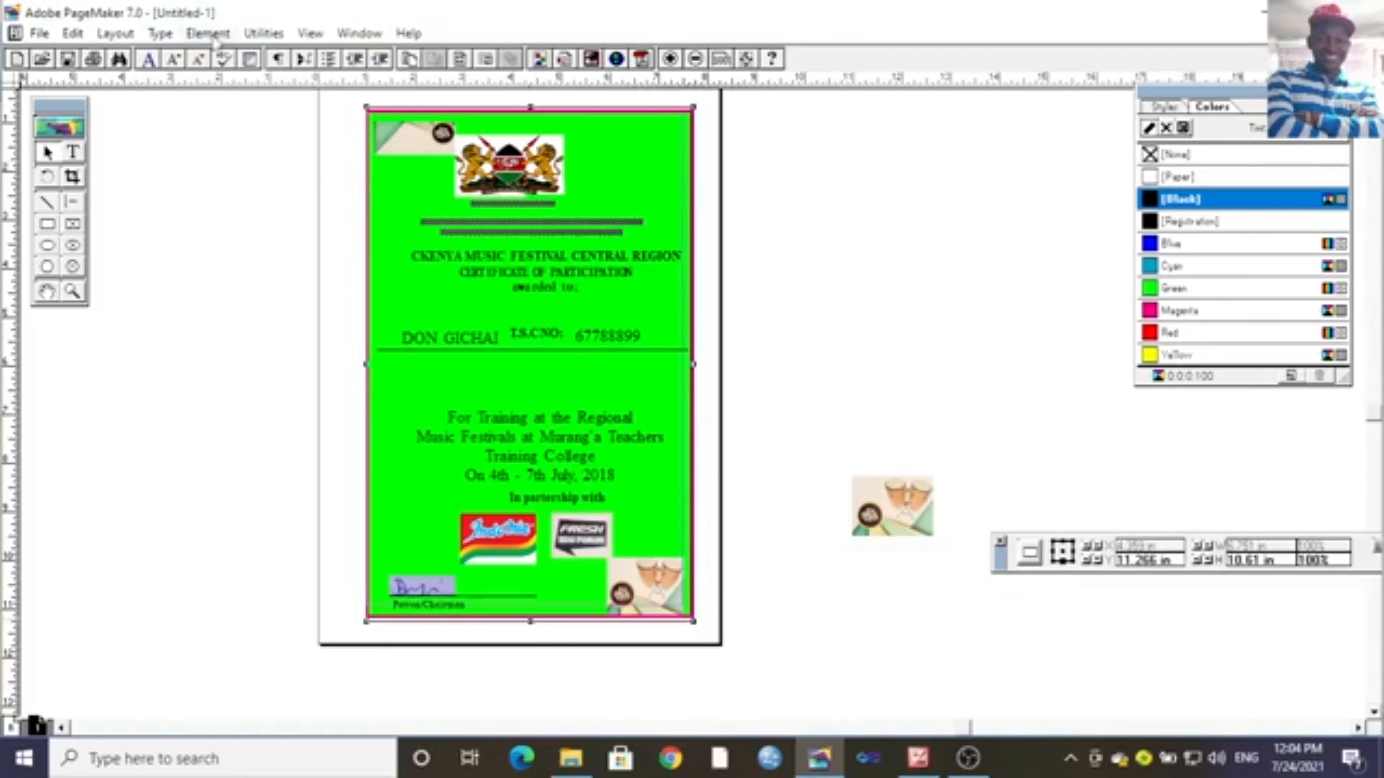
Colour the outer rectangle Yellow.
click(1156, 312)
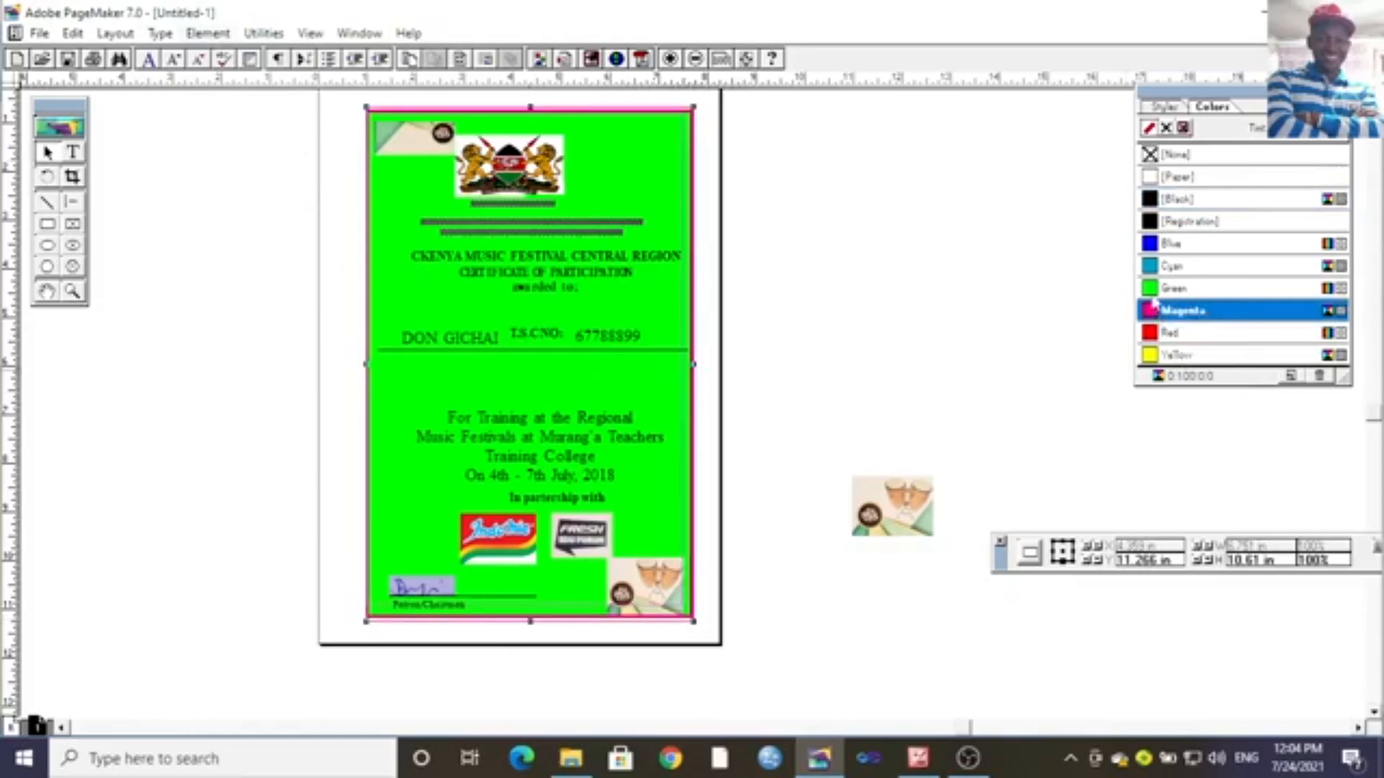
click(1156, 289)
click(1157, 353)
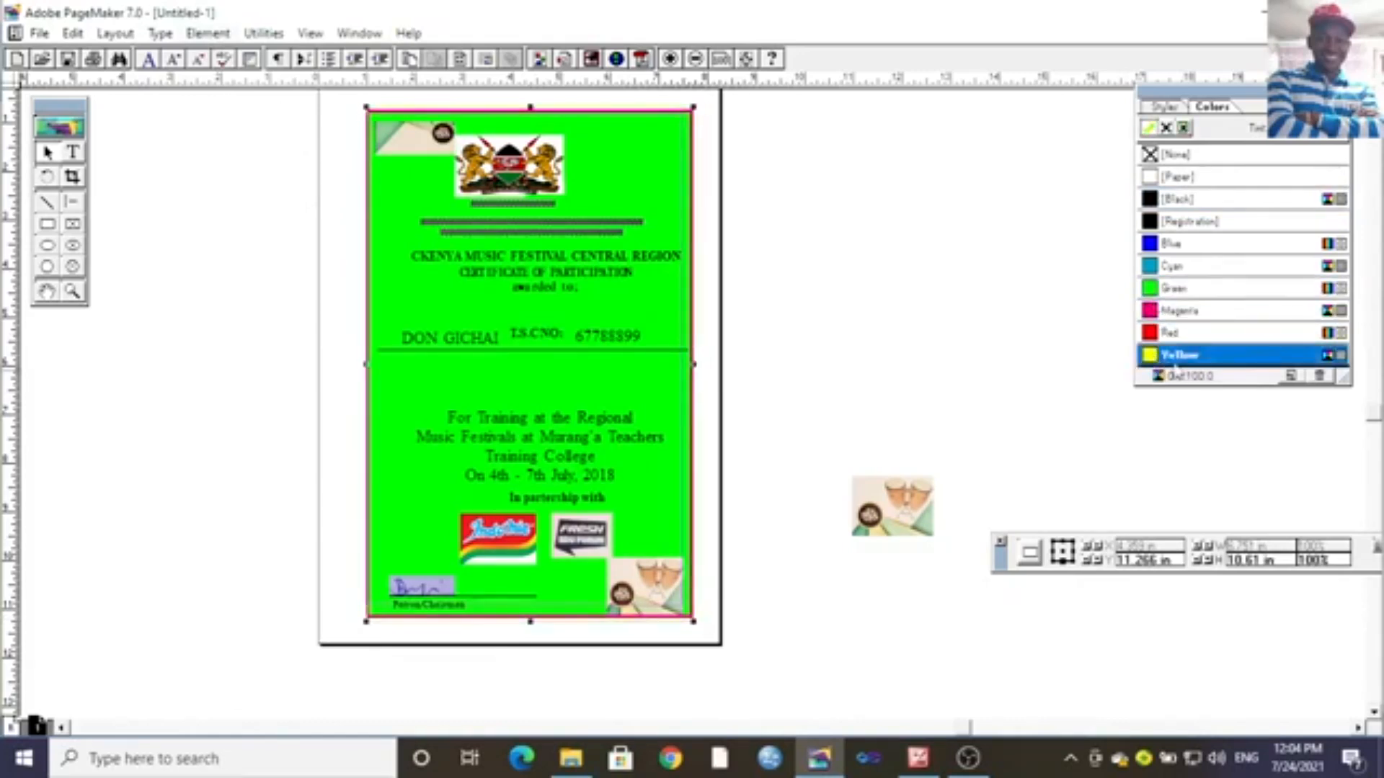
click(368, 367)
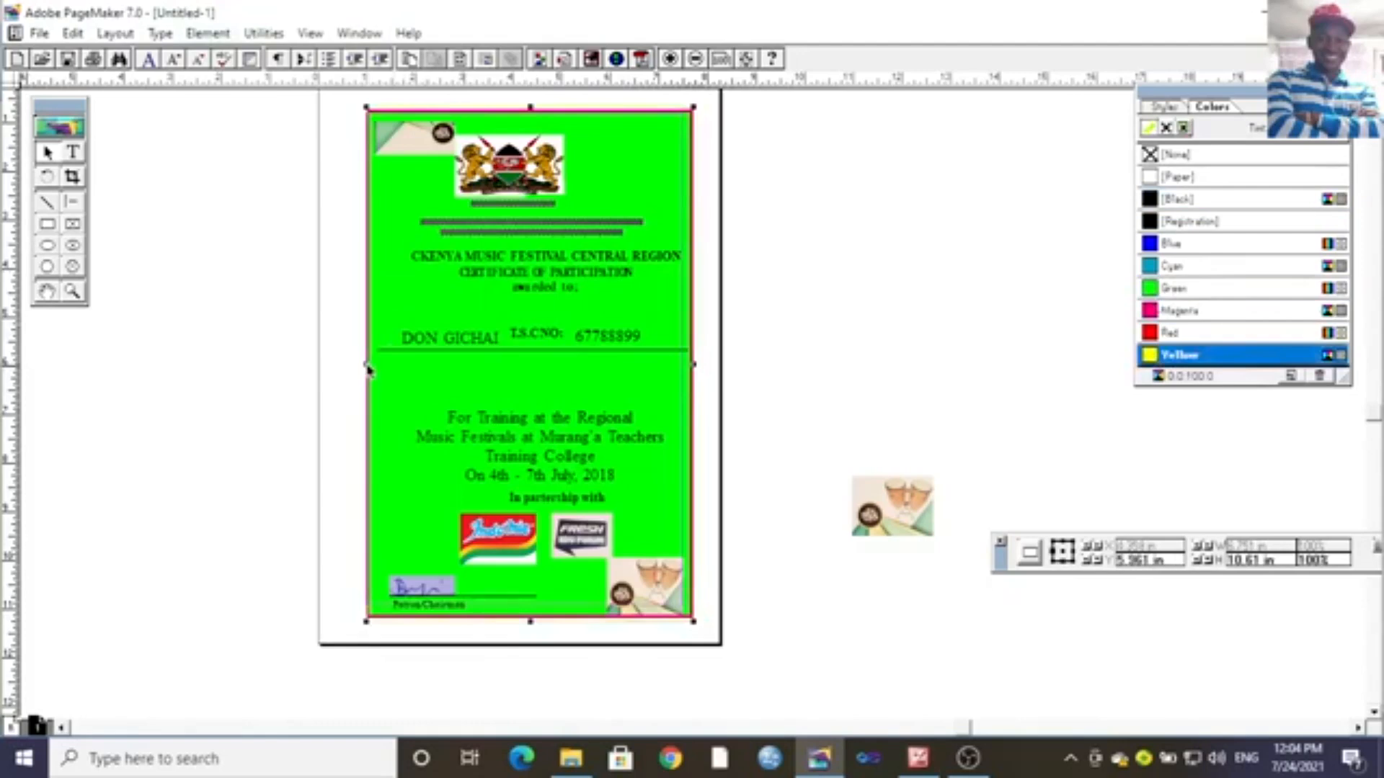
drag(367, 370, 366, 368)
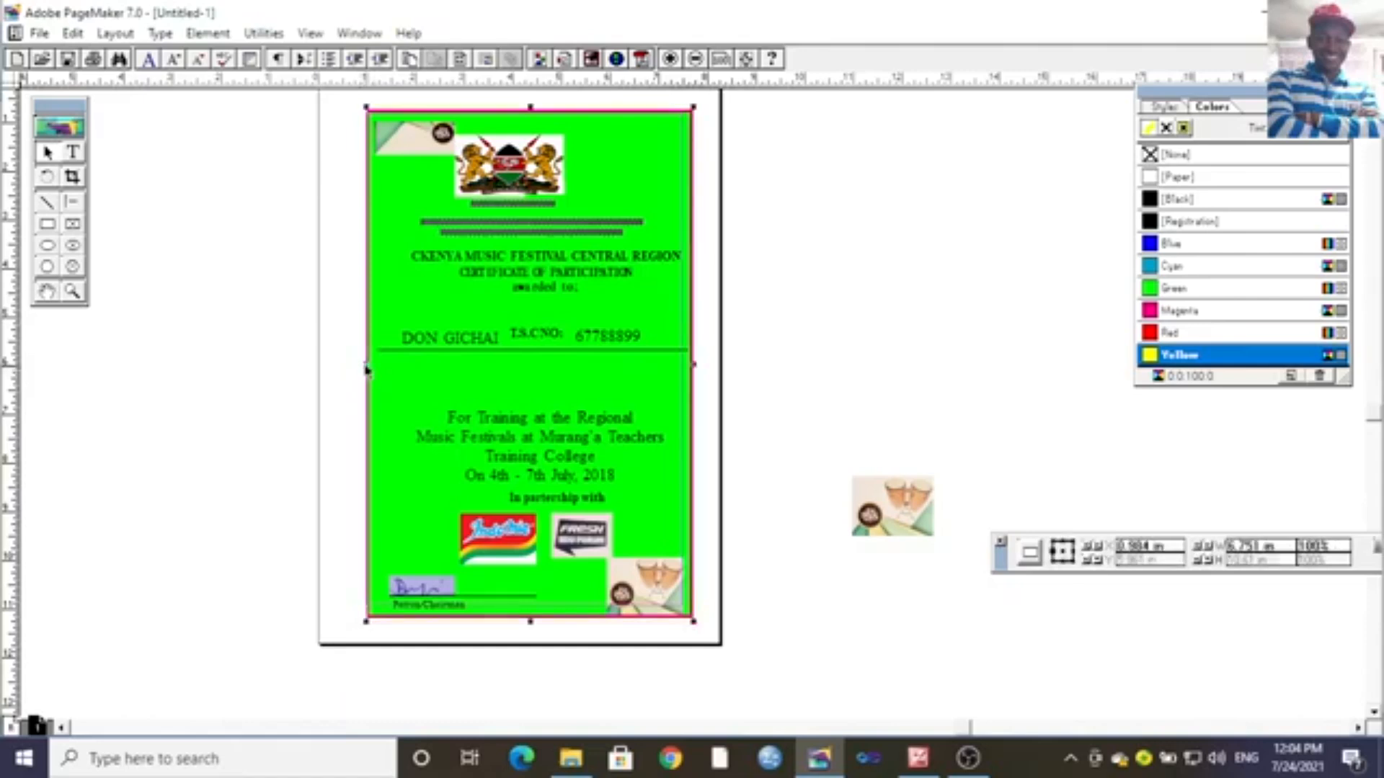
Set the yellow outer rectangle's stroke to 5pt, keeping no fill and a transparent background.
click(208, 33)
click(261, 105)
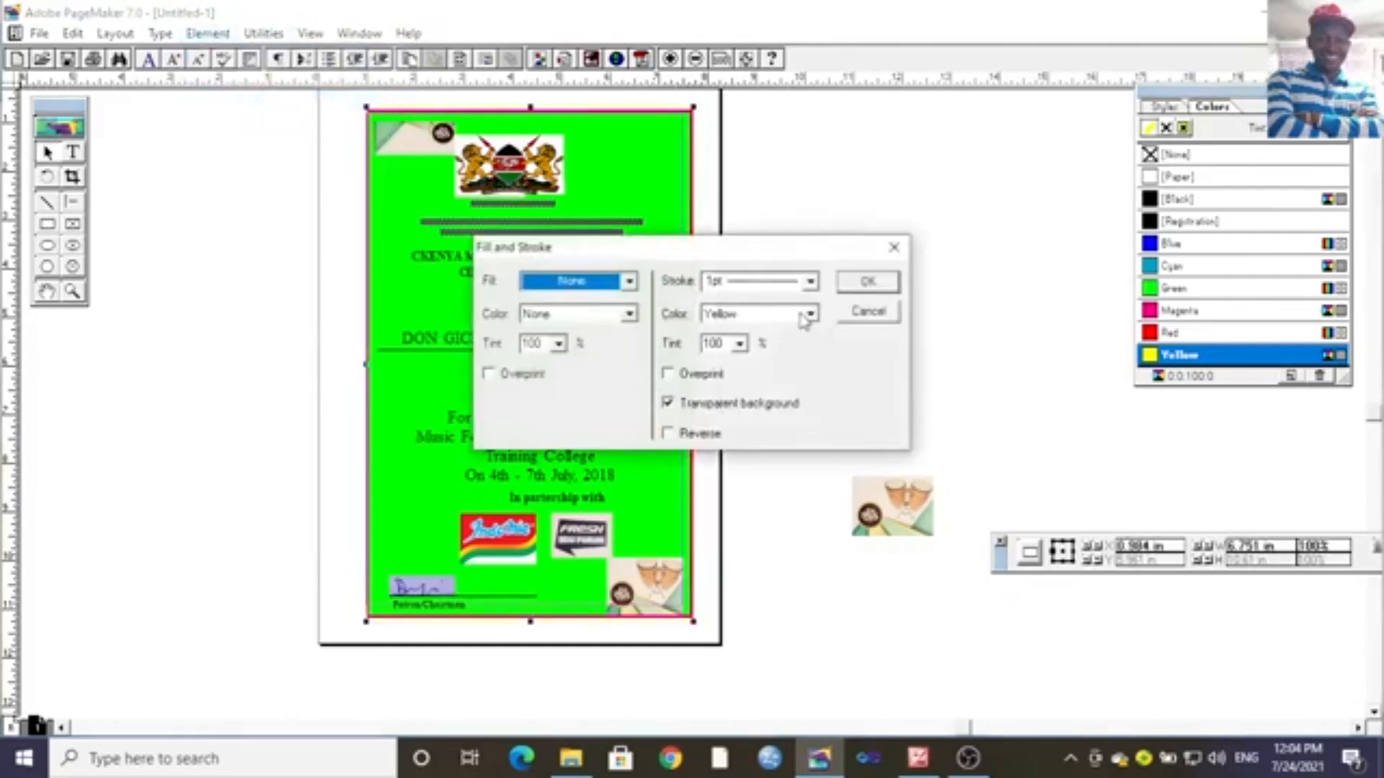
click(811, 281)
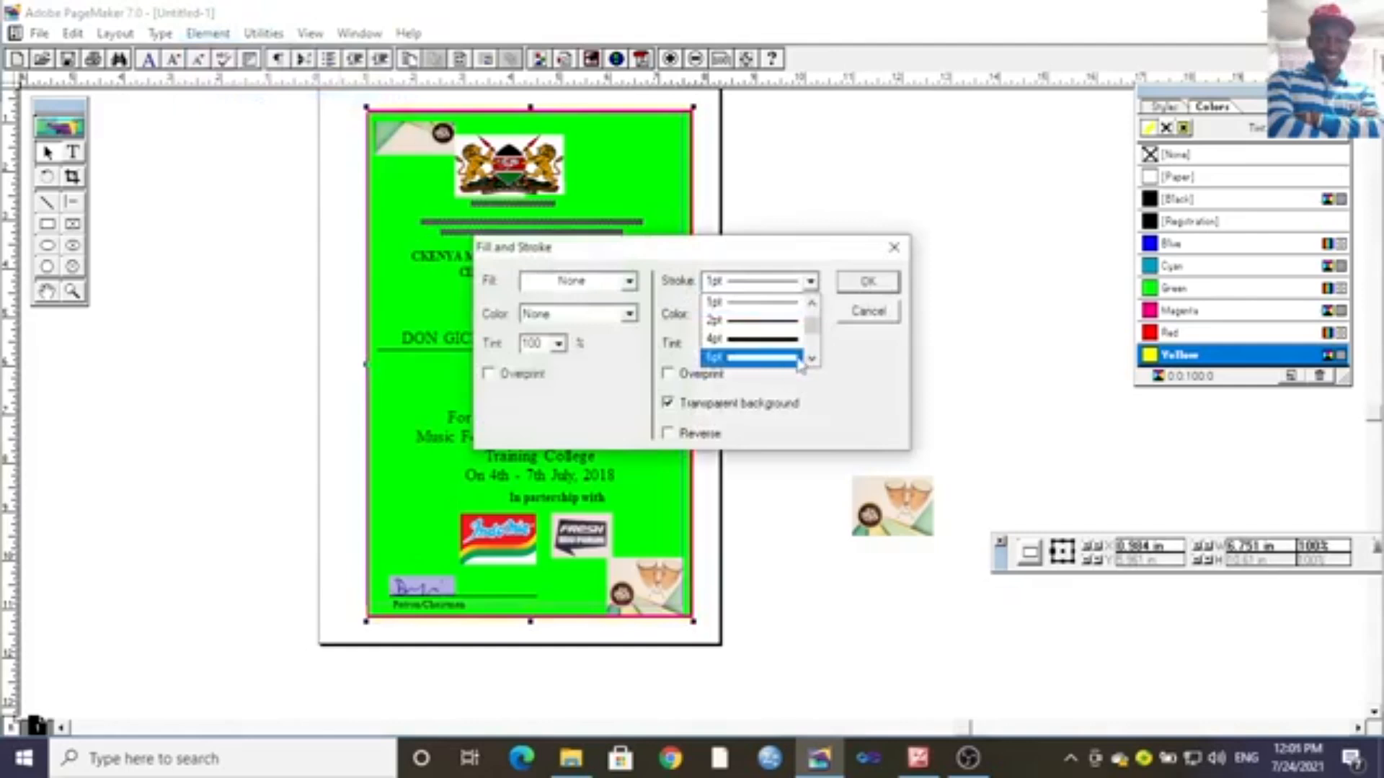
scroll(812, 349, down, 5)
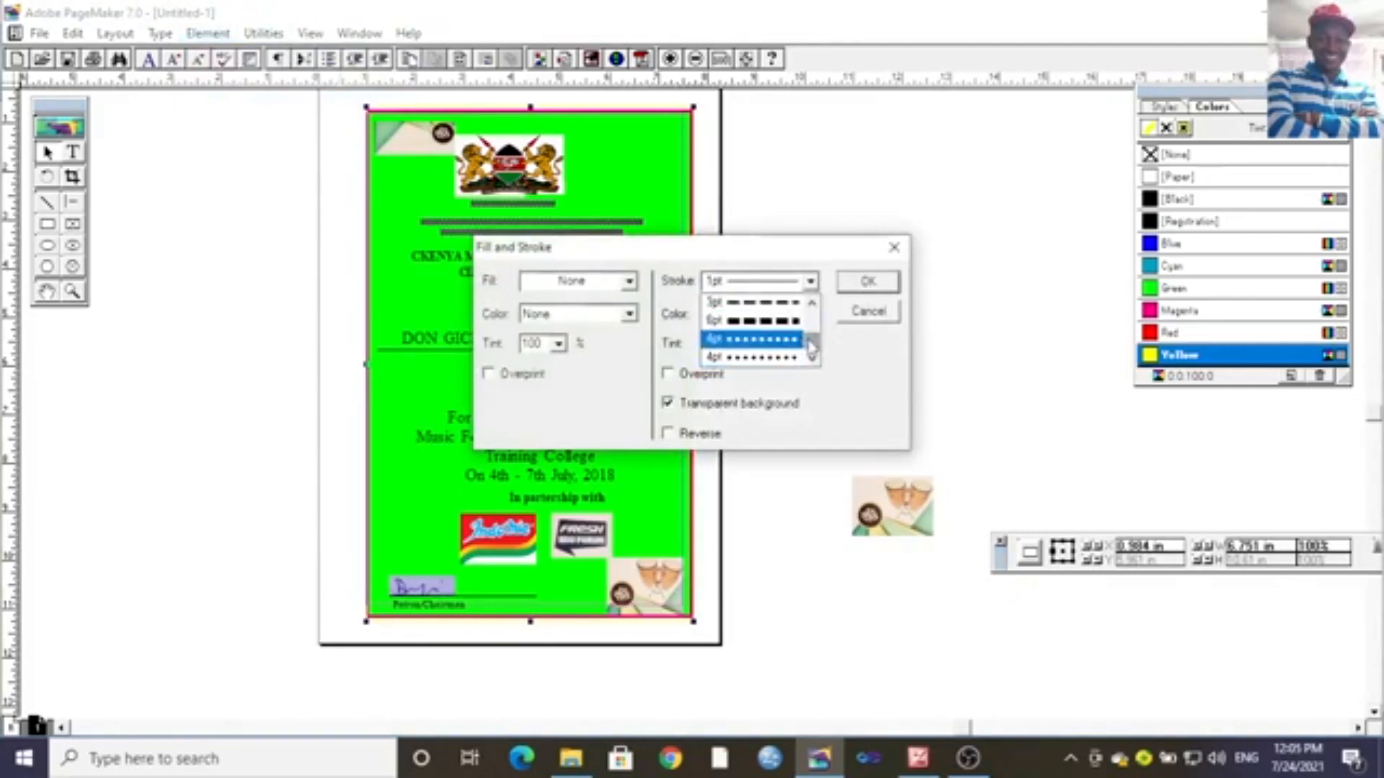
scroll(812, 344, up, 5)
click(786, 320)
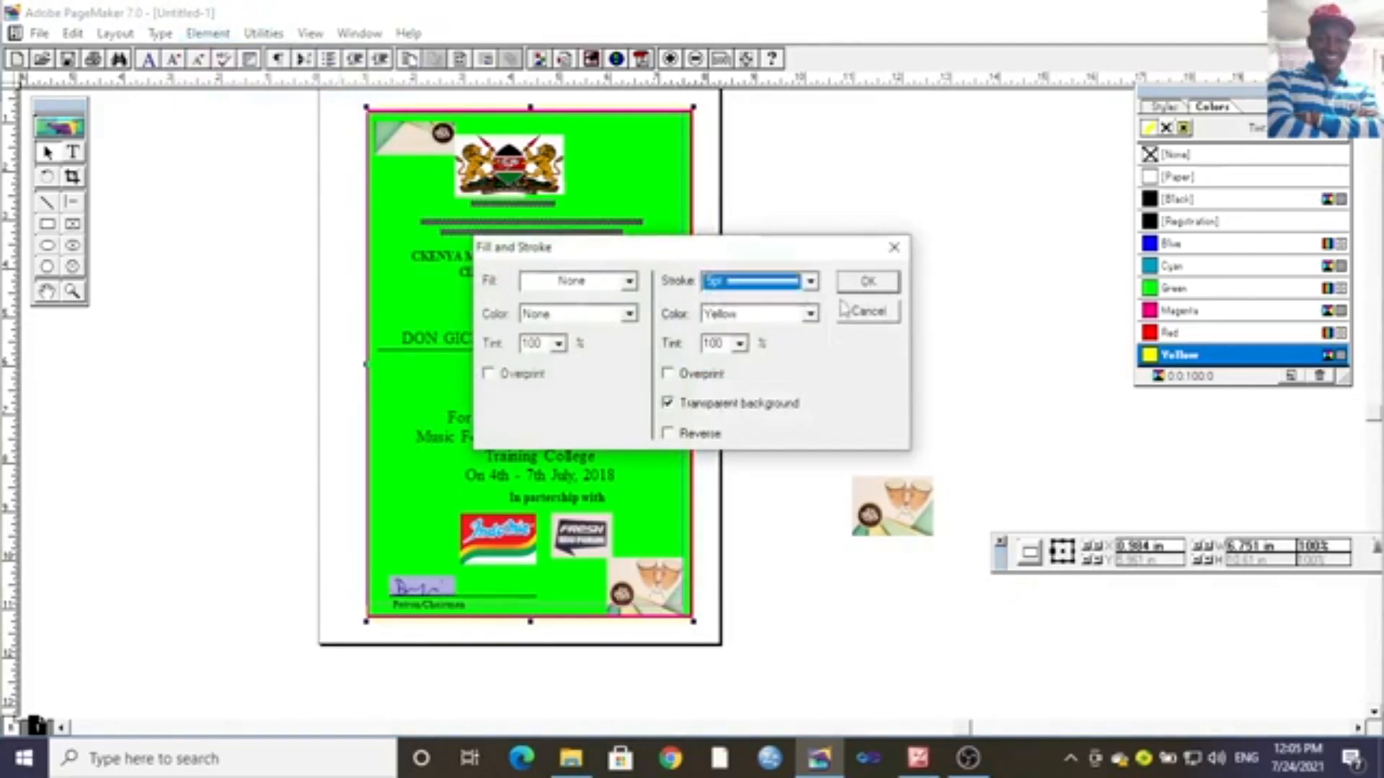
click(856, 286)
click(814, 419)
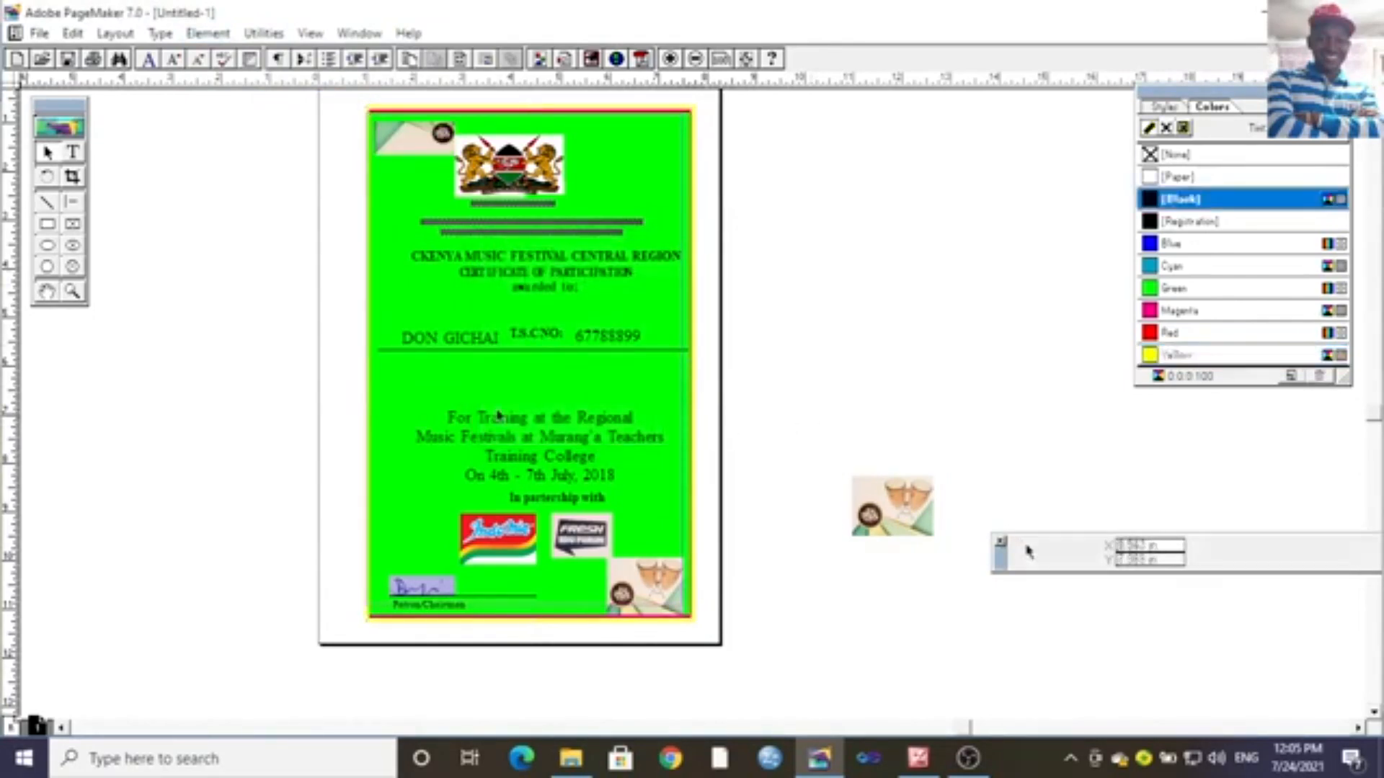
Widen the yellow rectangle to about 6.92 in and nudge it sideways so it frames the magenta border evenly.
click(694, 226)
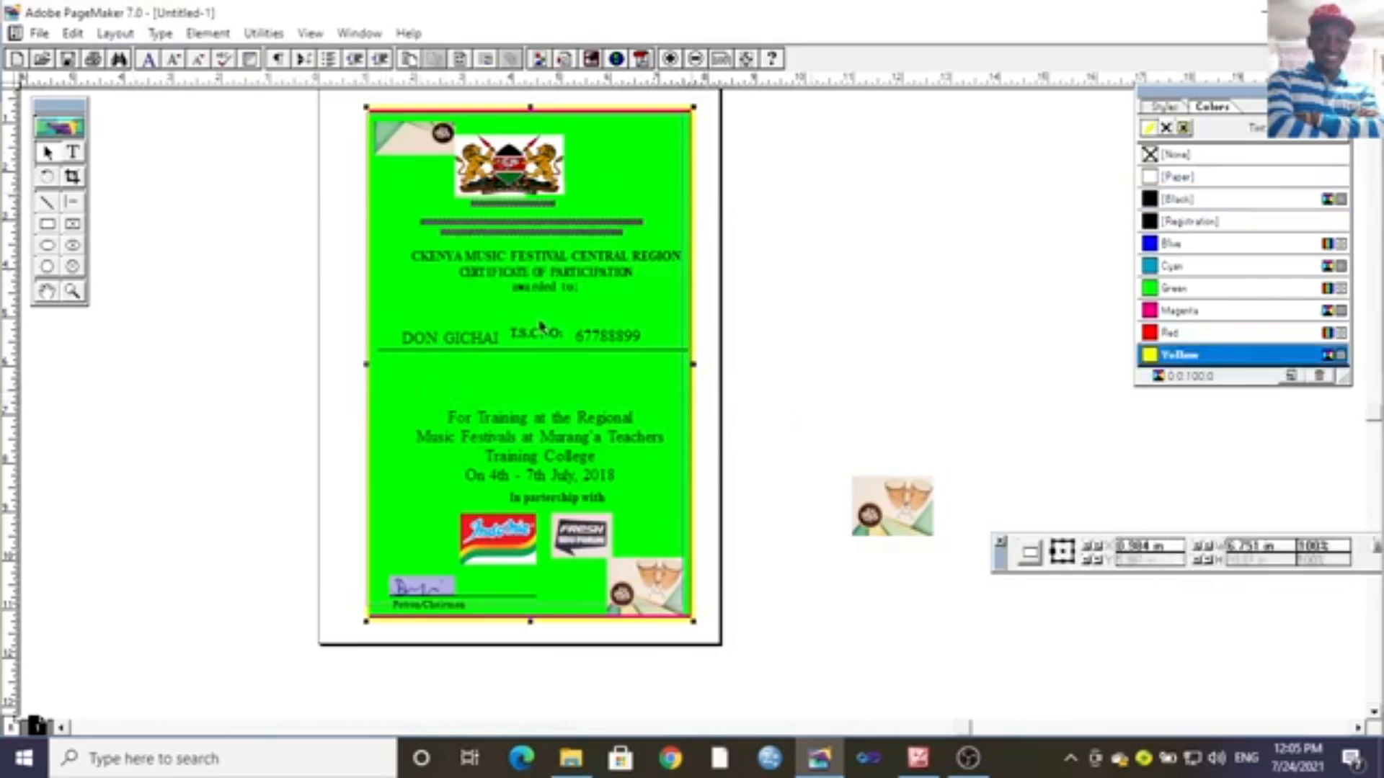
drag(366, 370, 359, 369)
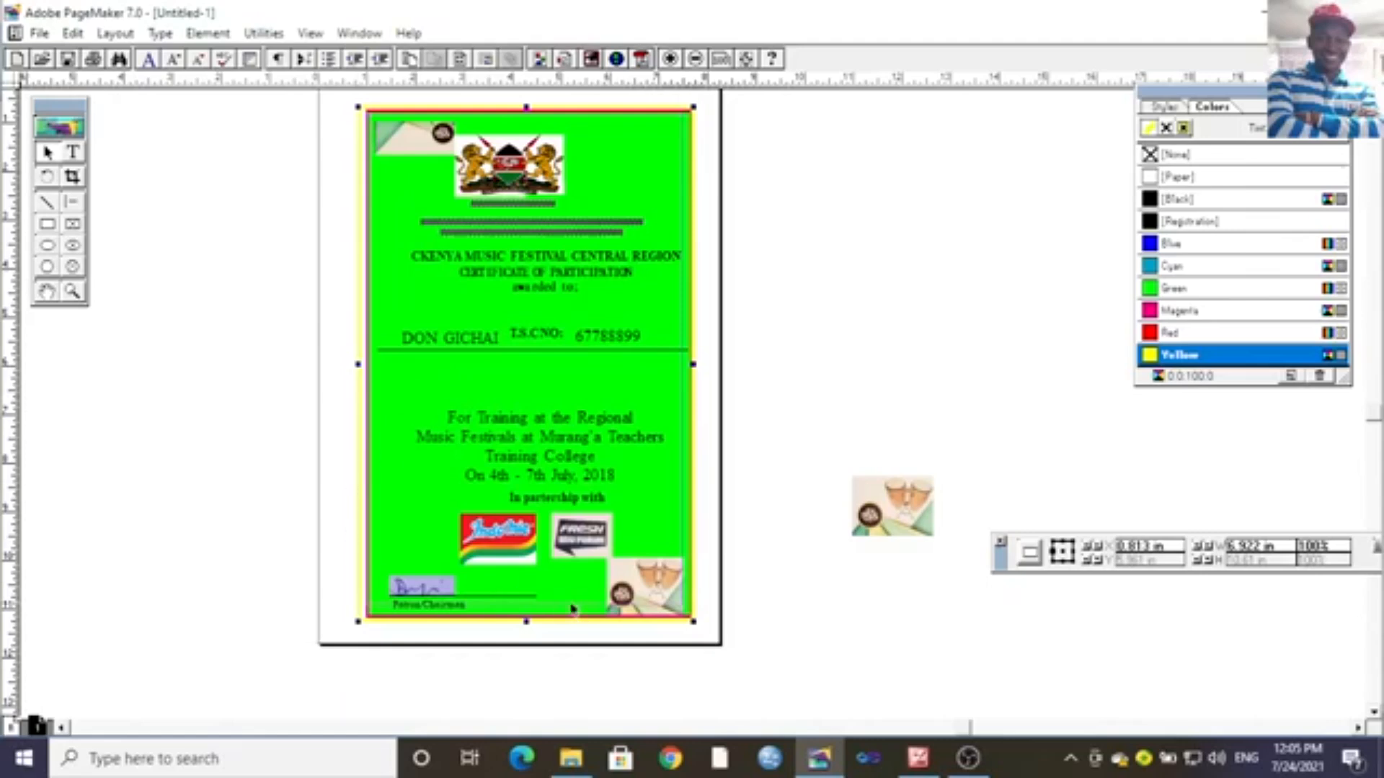
key(Right)
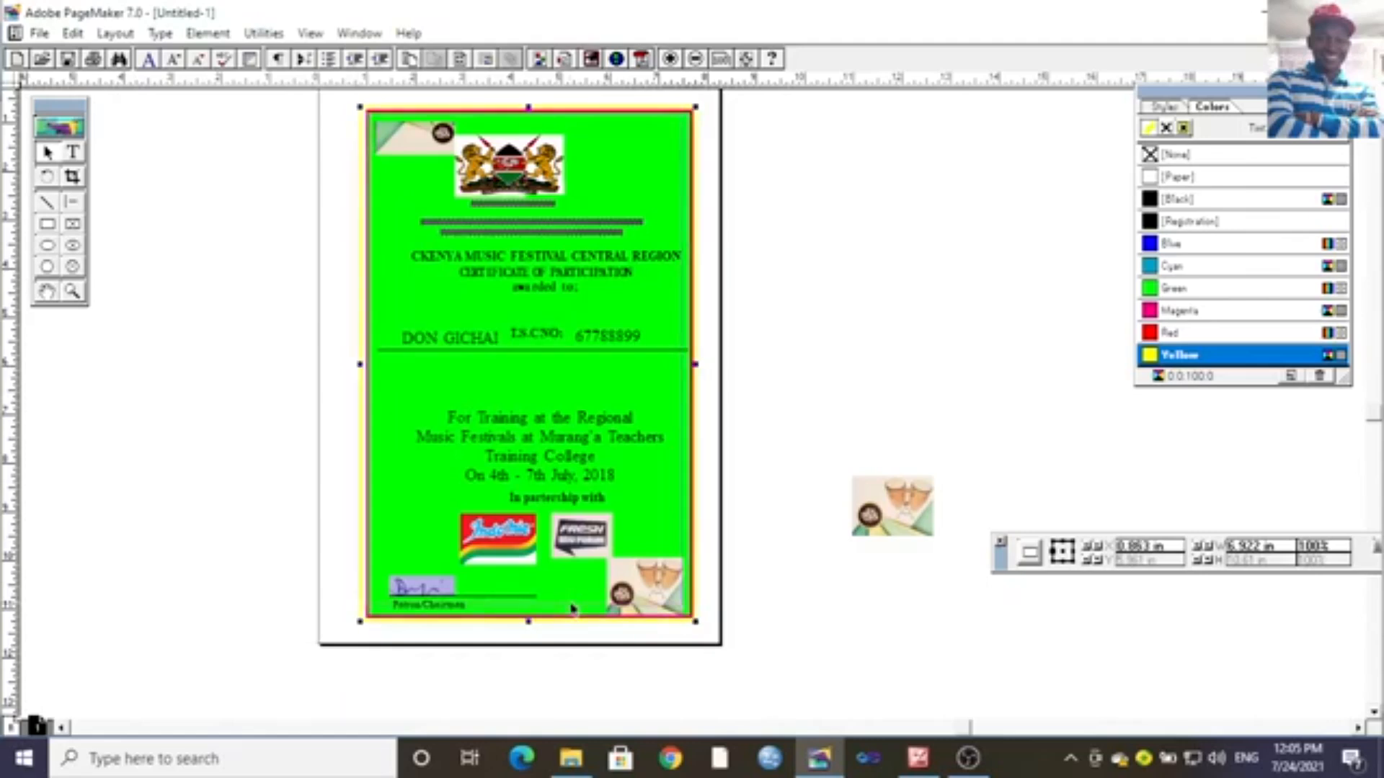
click(973, 316)
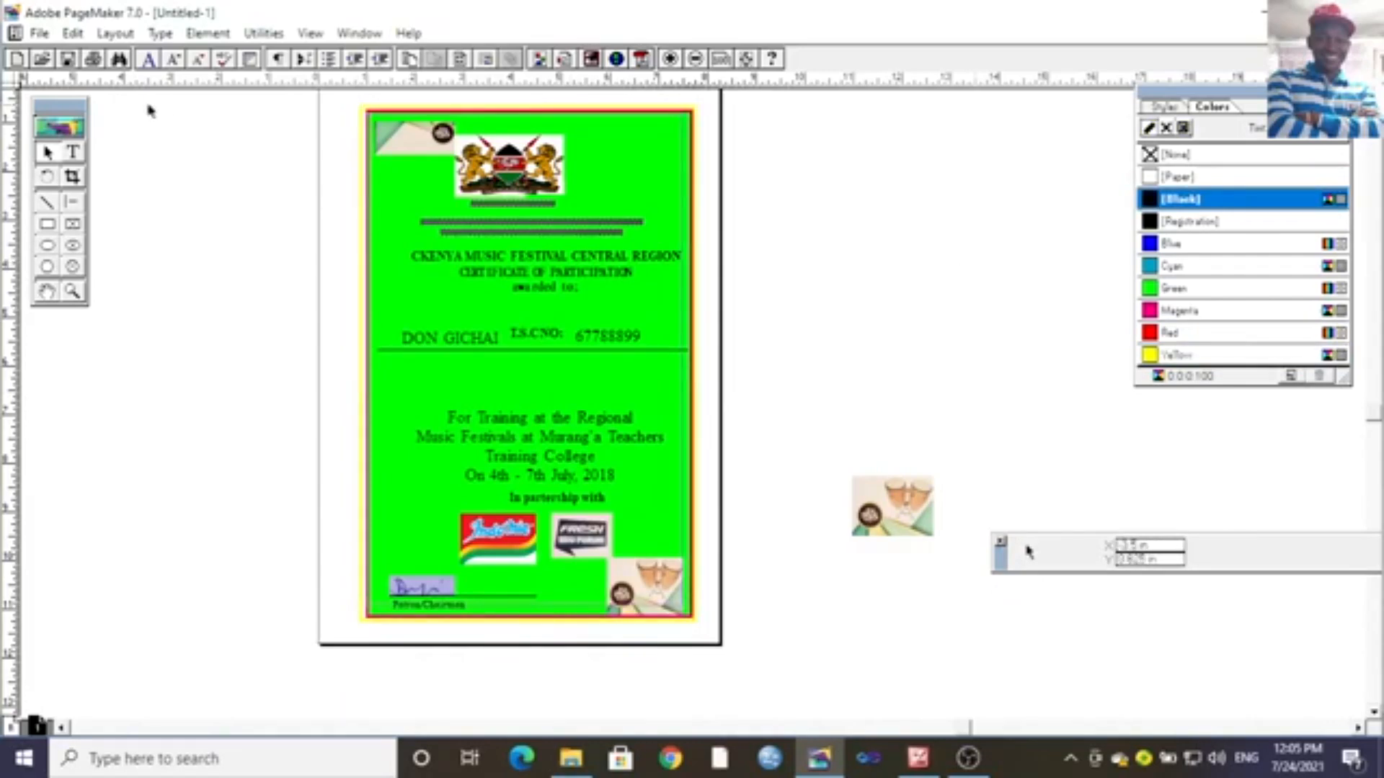
Delete the stray C at the start of the festival heading so it reads KENYA MUSIC FESTIVAL CENTRAL REGION.
click(72, 290)
click(353, 318)
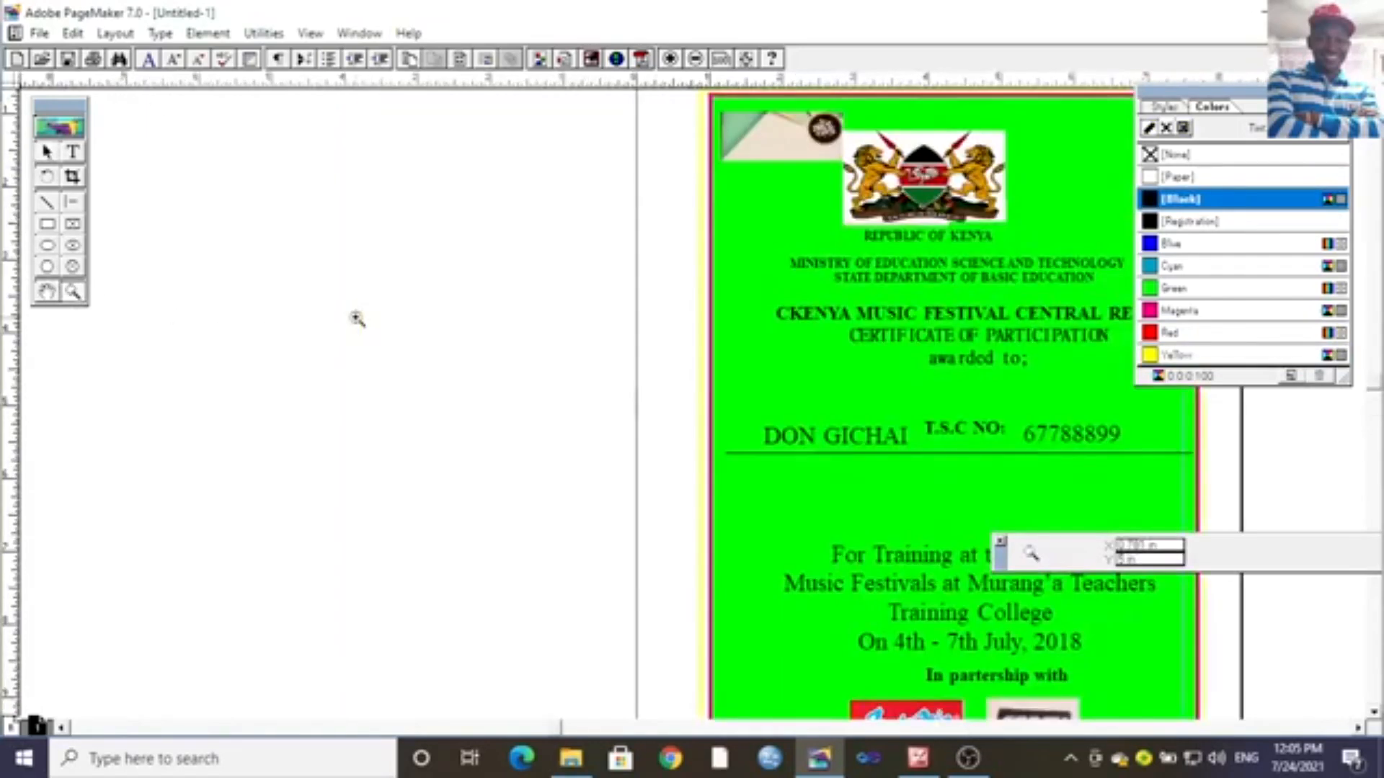
click(576, 363)
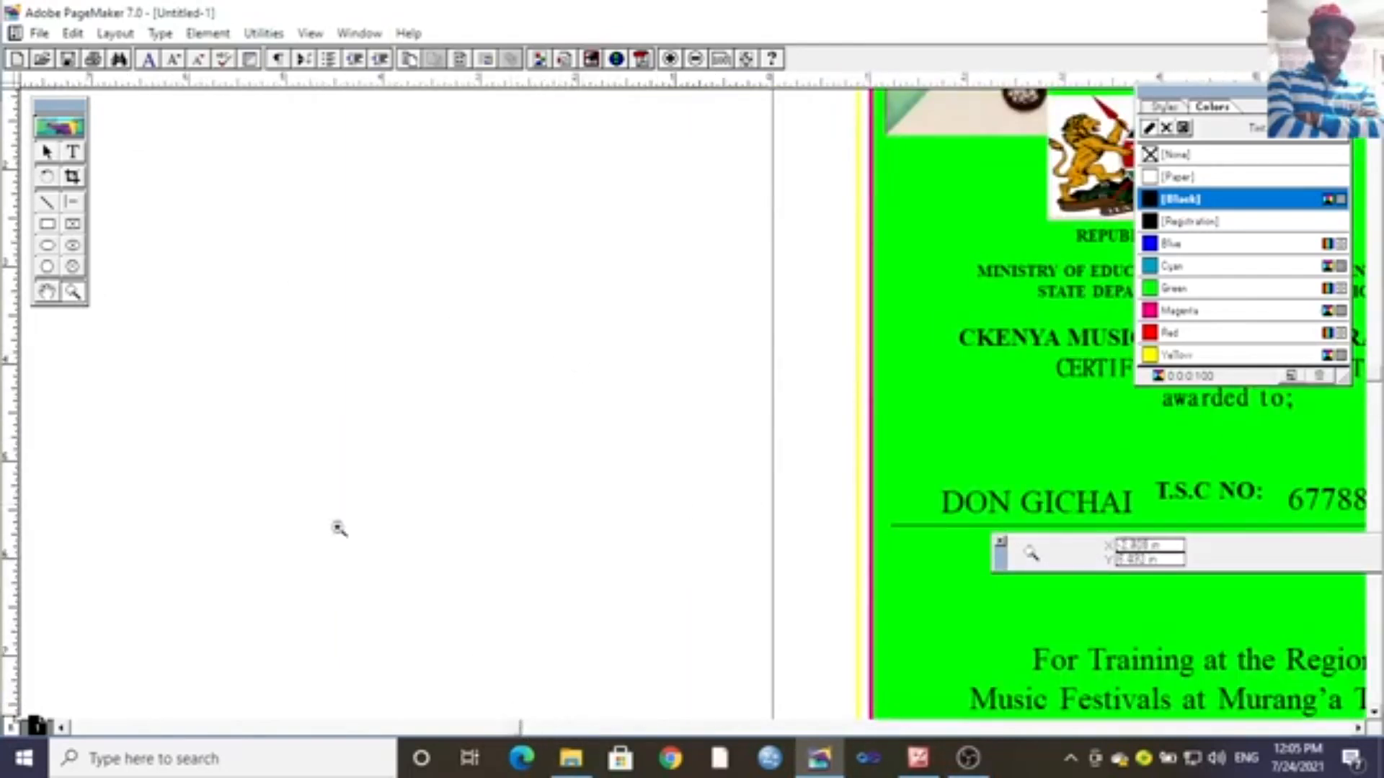
click(47, 294)
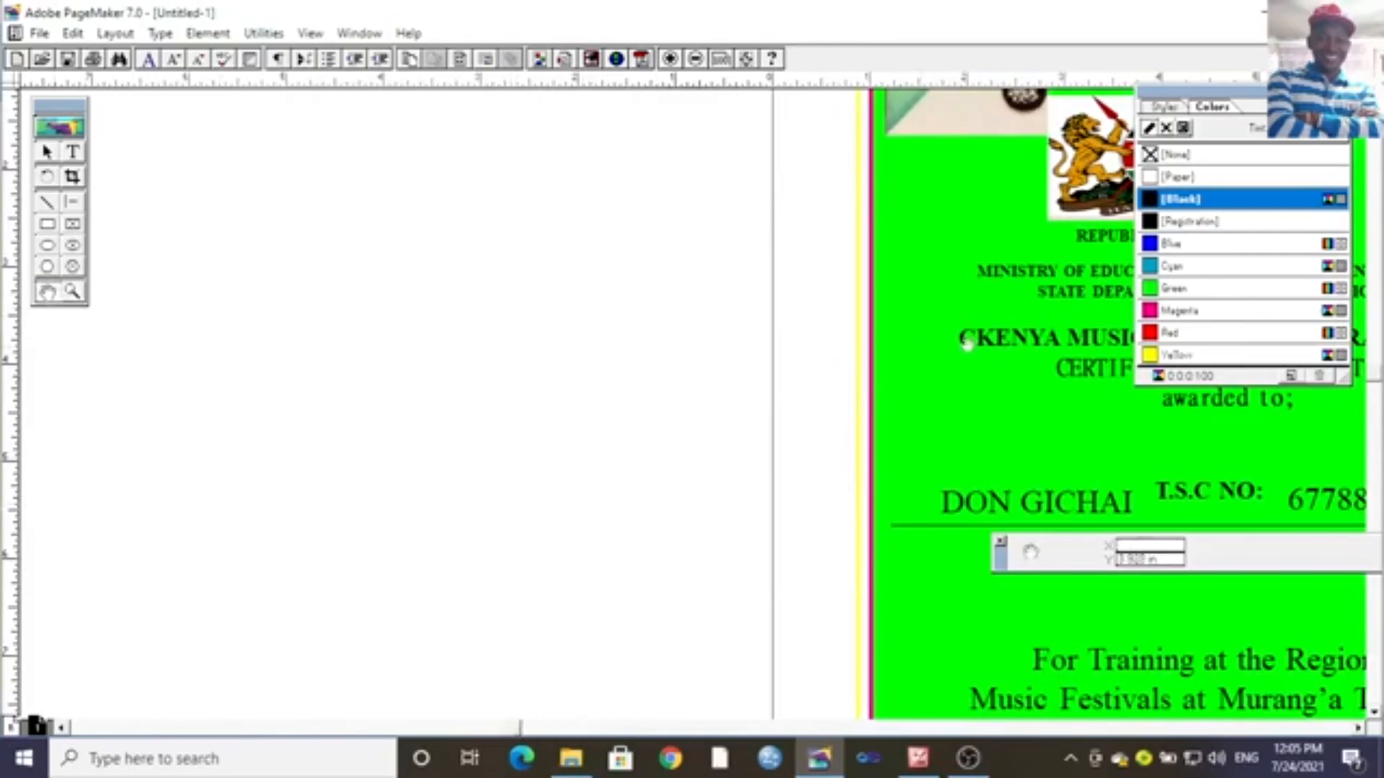
drag(968, 345, 448, 433)
drag(581, 483, 609, 371)
drag(632, 499, 631, 345)
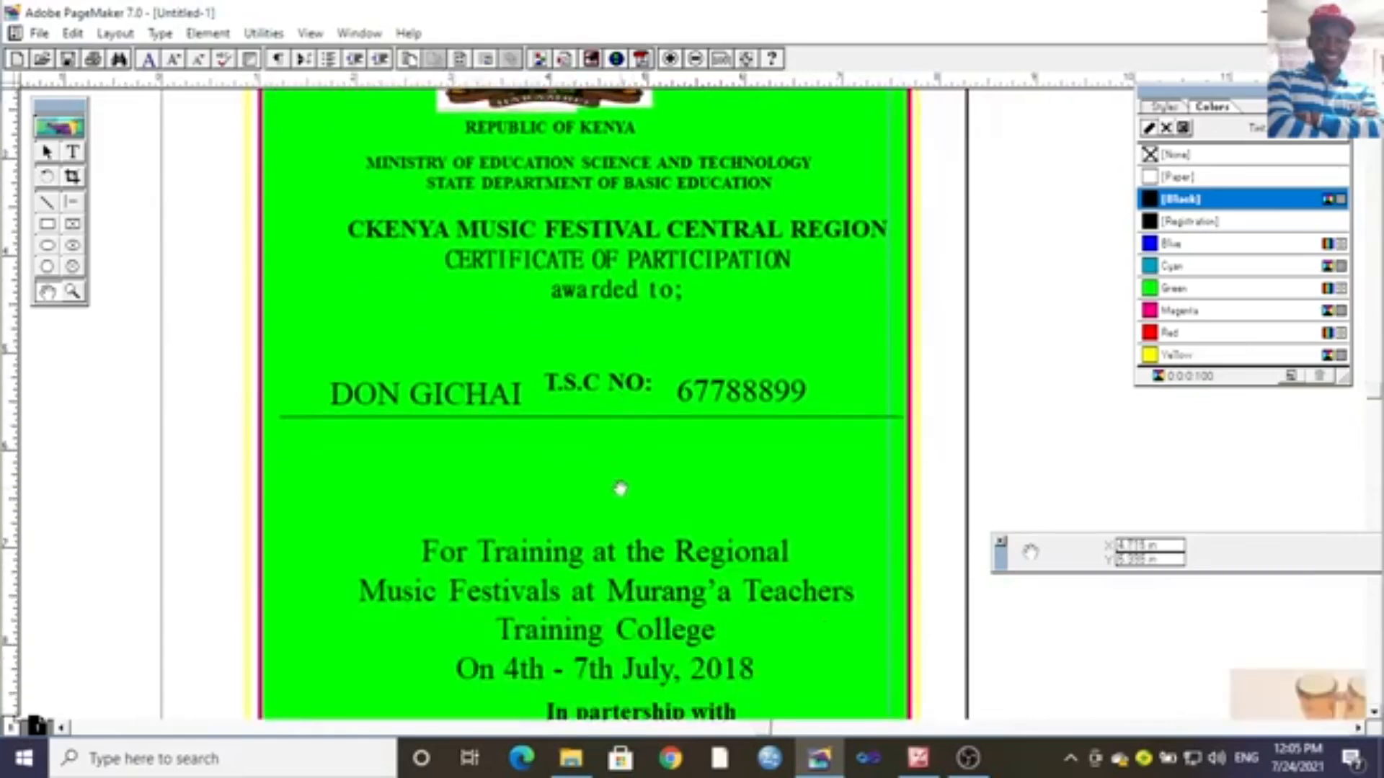
drag(621, 495, 624, 483)
click(72, 152)
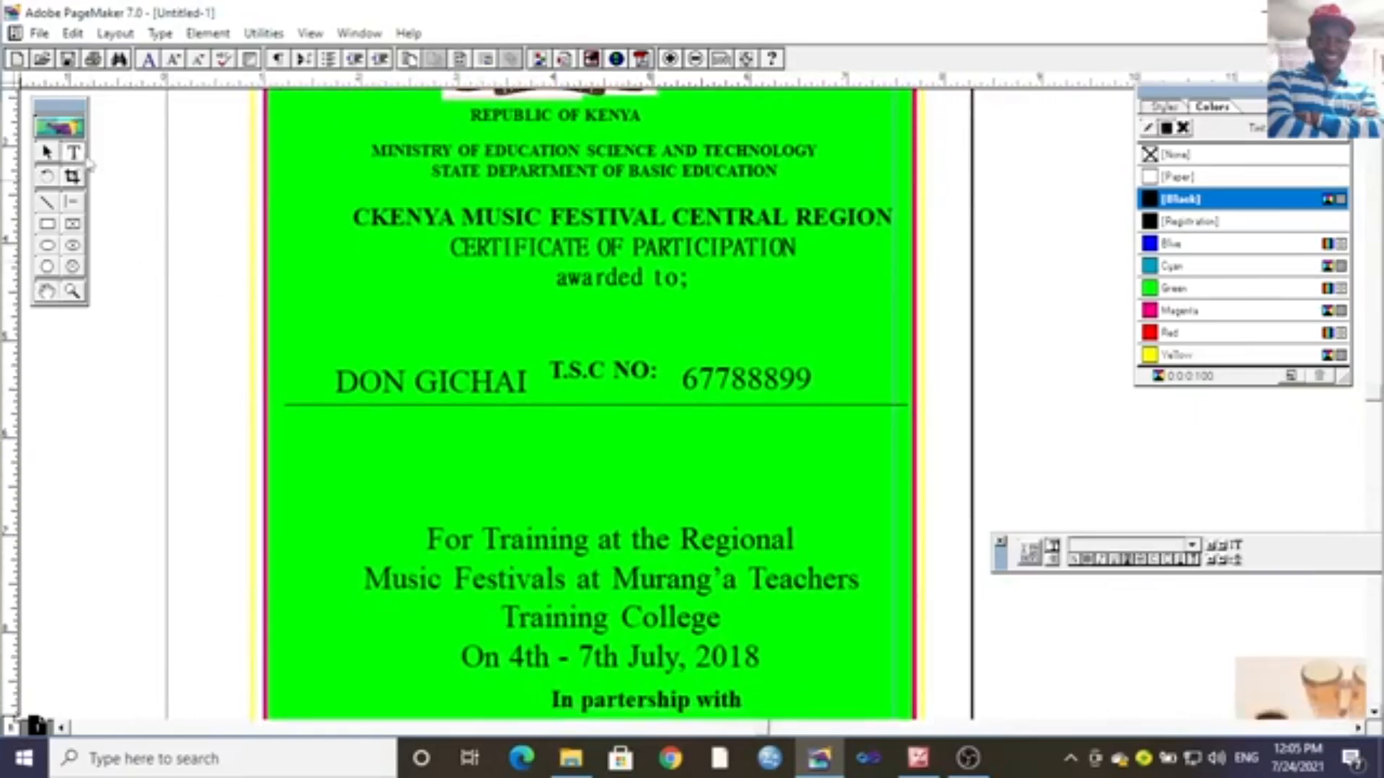
click(362, 217)
key(BackSpace)
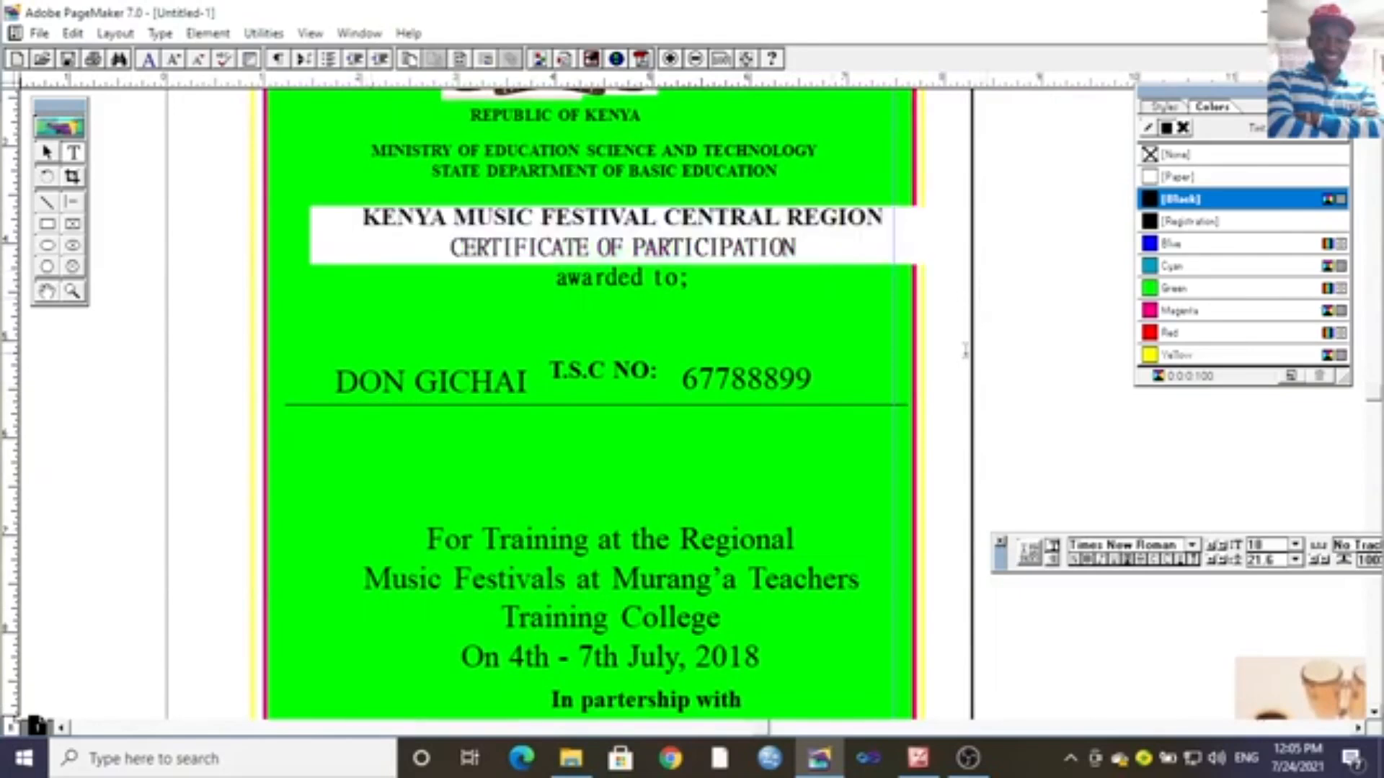
click(465, 292)
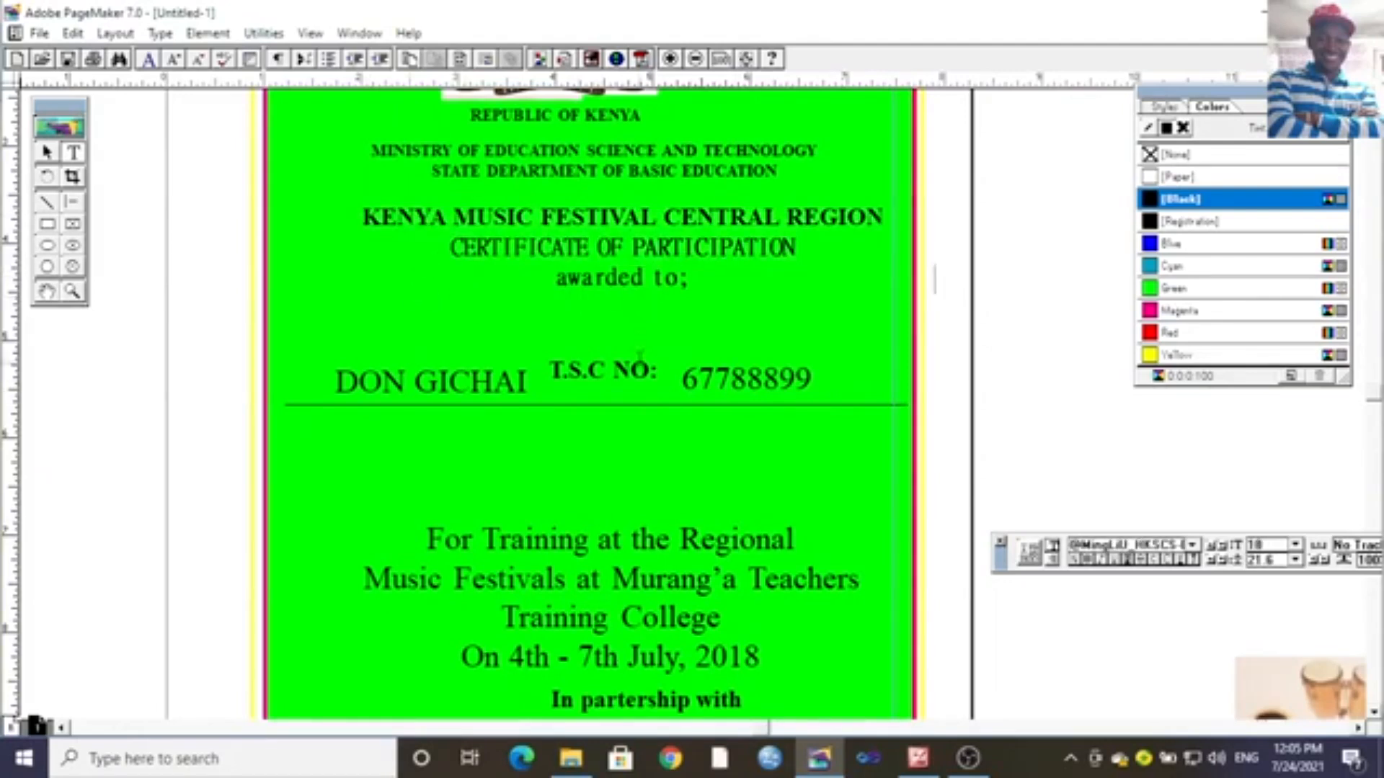
Review the lower half of the certificate, from the recipient line down to the sponsor logos and signature.
click(46, 292)
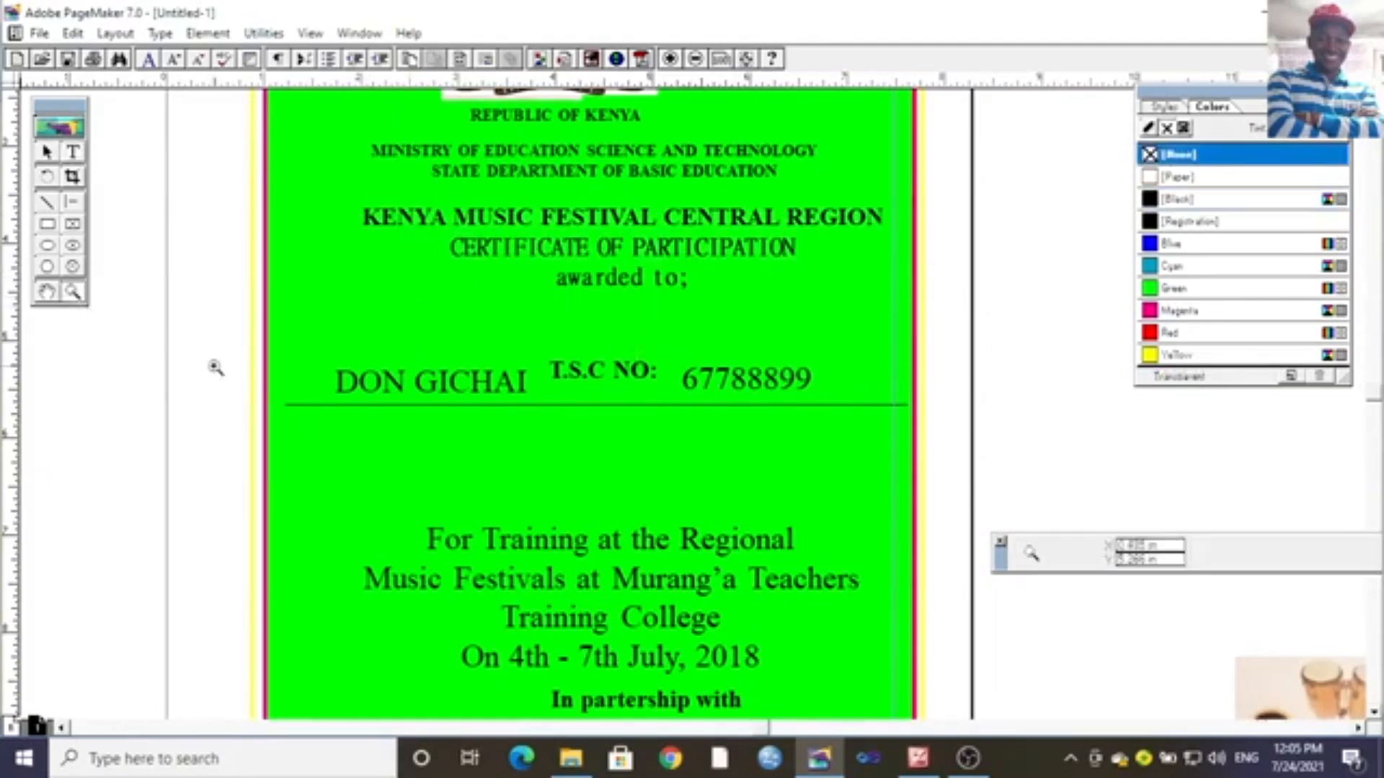
mouse_move(637, 592)
mouse_down()
mouse_move(596, 457)
mouse_move(685, 365)
mouse_move(625, 412)
mouse_move(623, 280)
mouse_move(563, 339)
mouse_up()
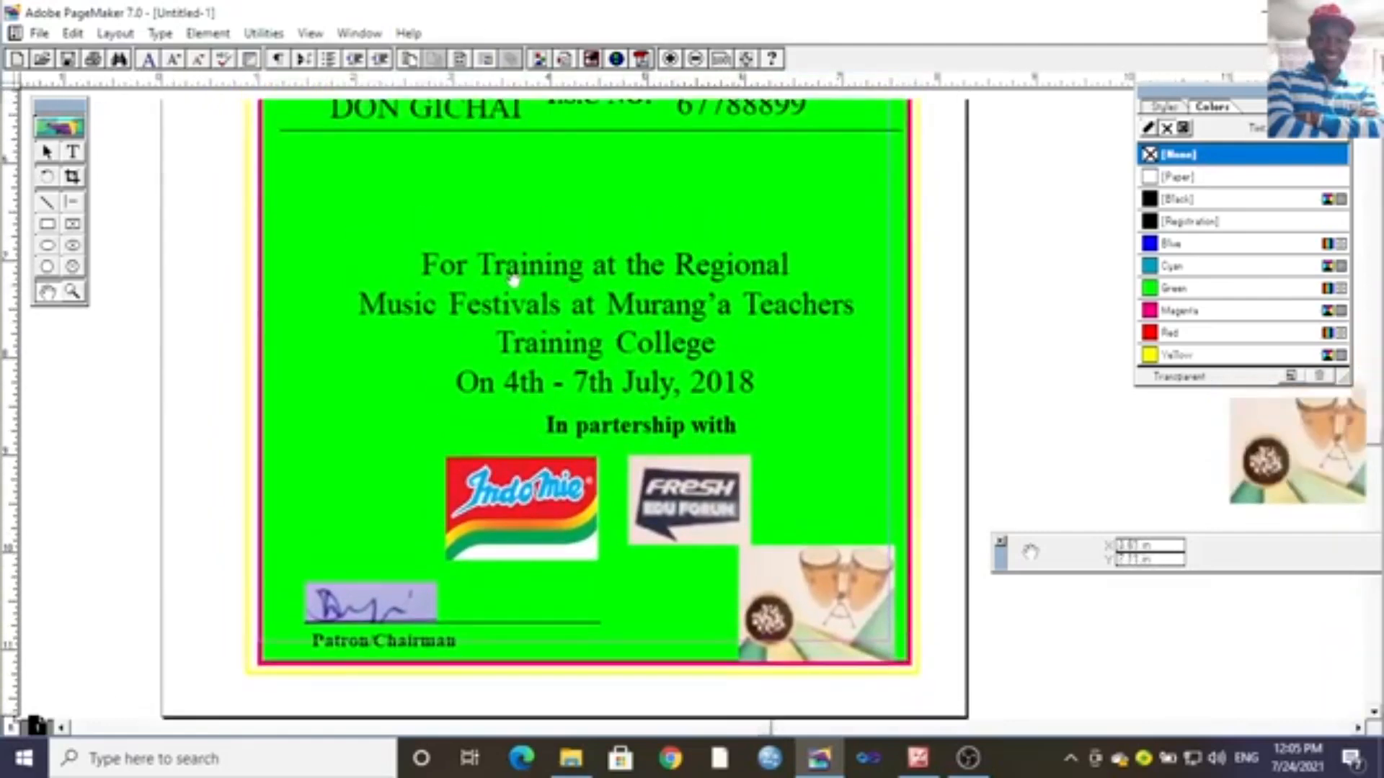
drag(529, 216, 536, 374)
drag(500, 244, 526, 315)
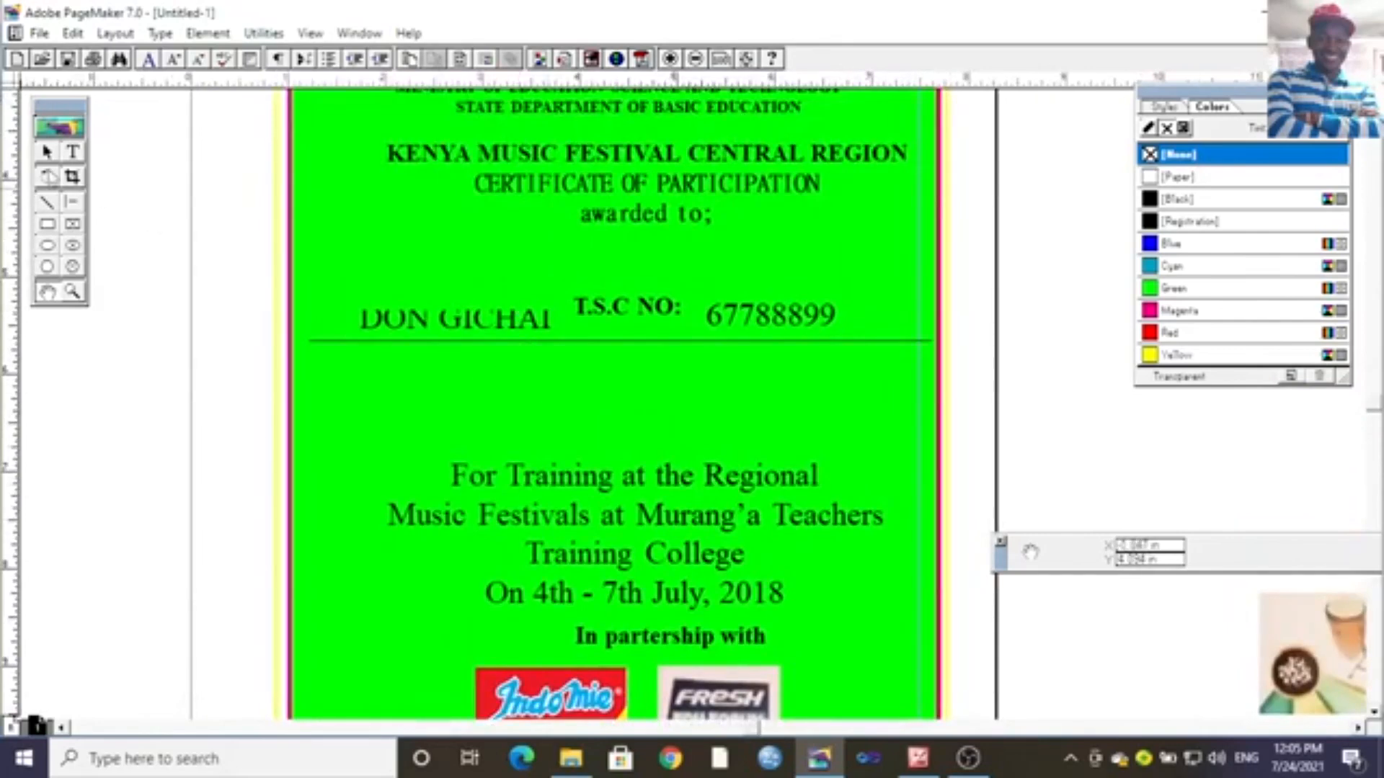
click(47, 152)
click(395, 321)
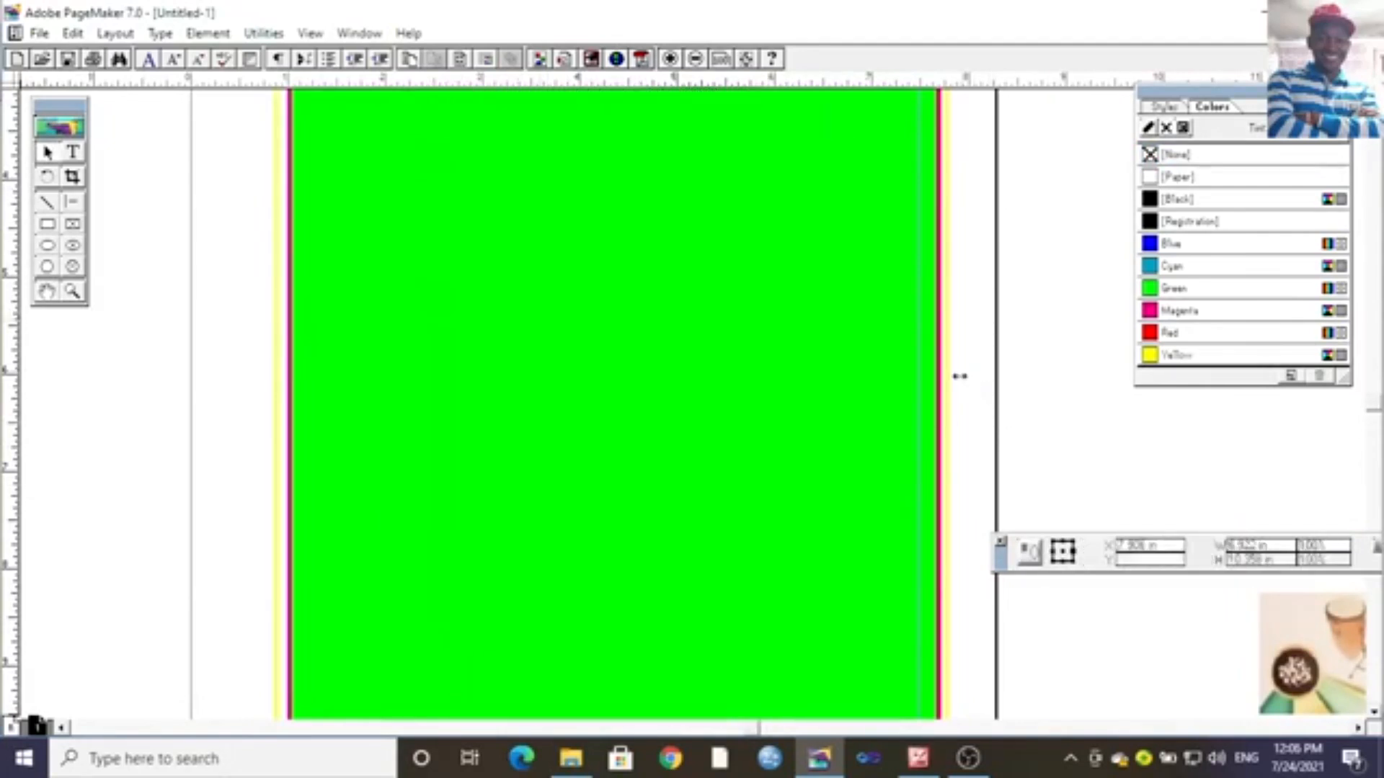
click(962, 374)
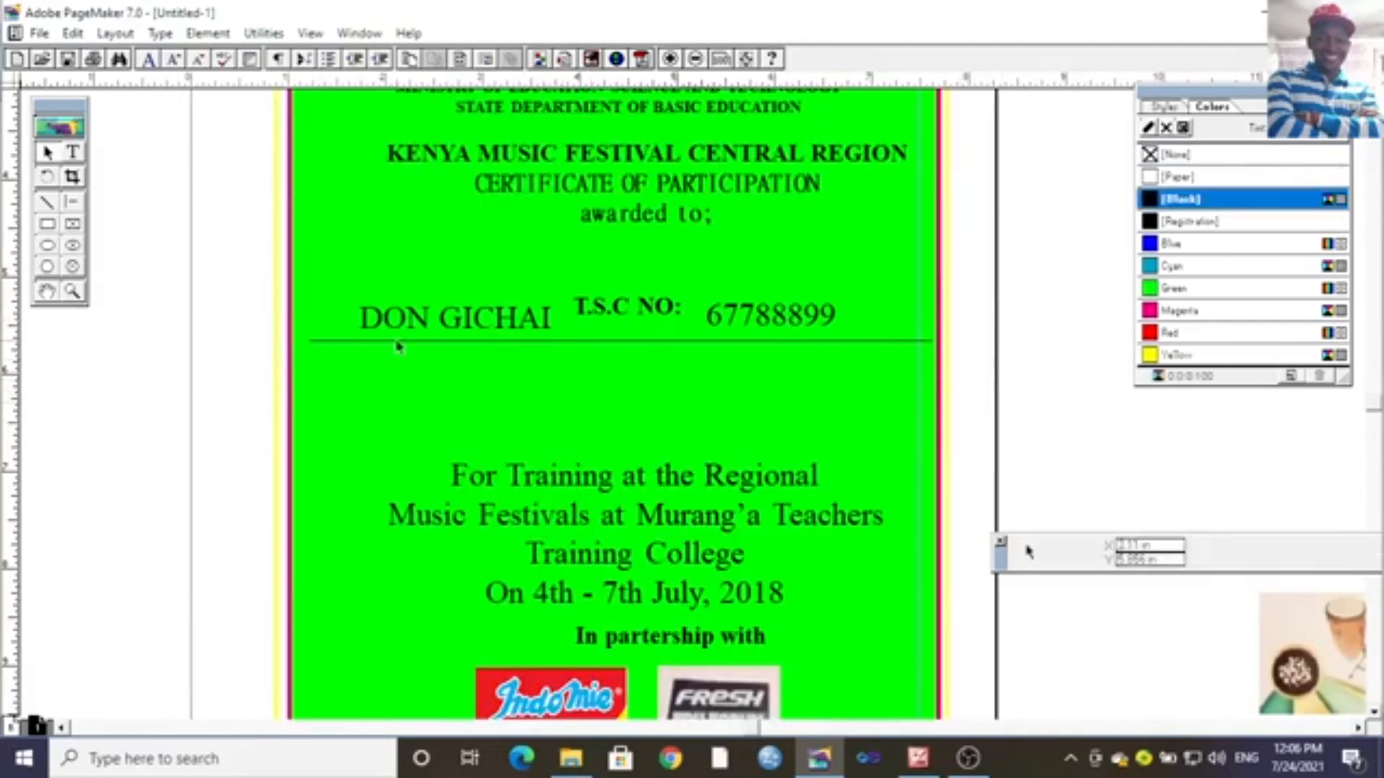
drag(434, 348, 370, 347)
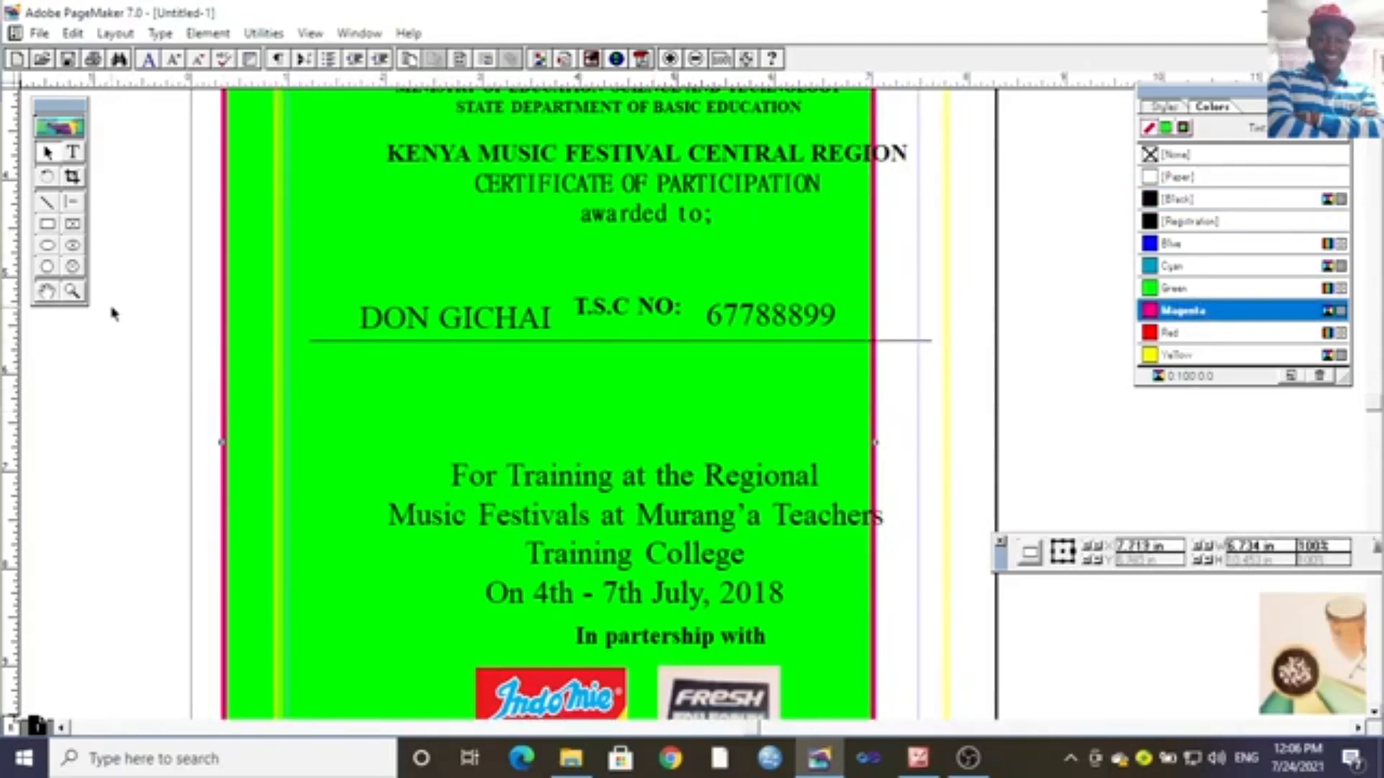
key(ctrl+z)
Review the certificate's header, from the coat of arms down to the recipient line.
click(49, 293)
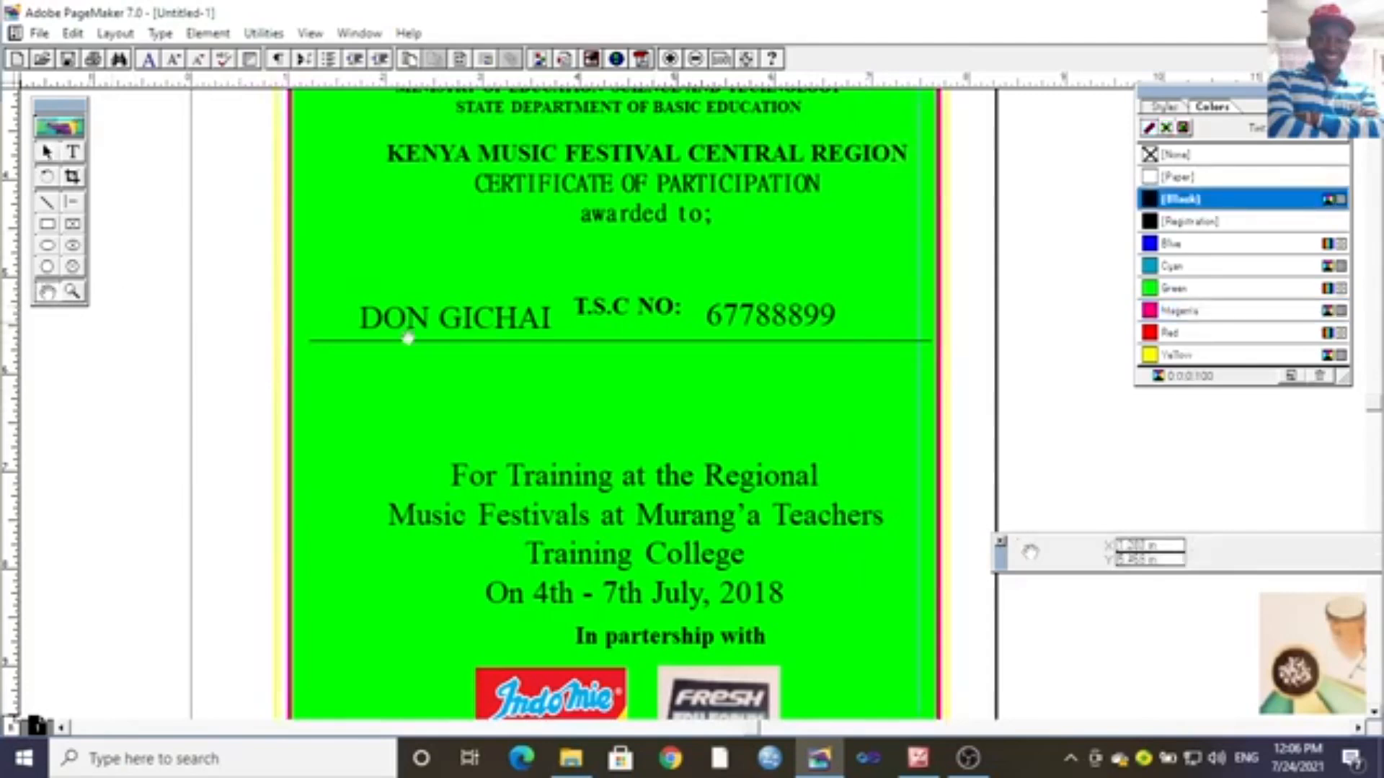
drag(502, 343, 483, 538)
drag(414, 510, 447, 516)
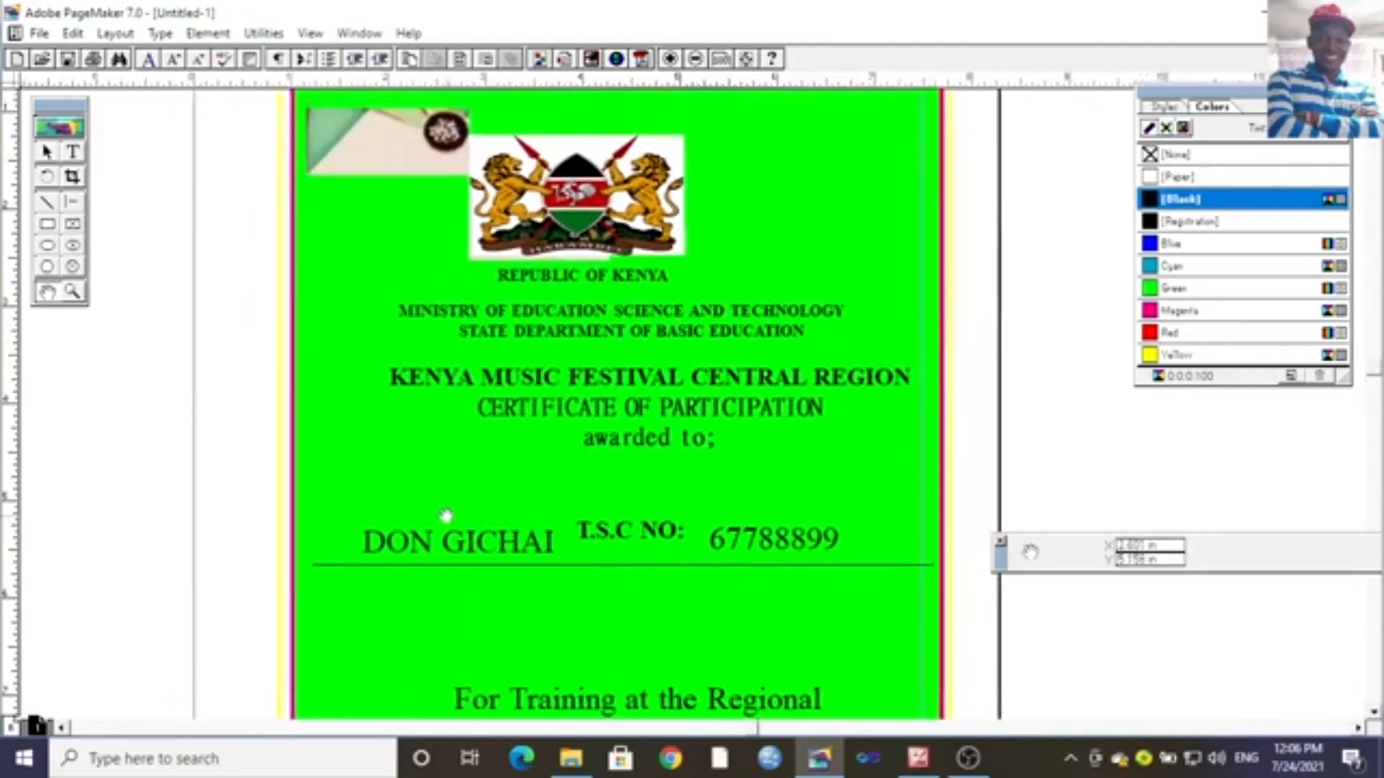